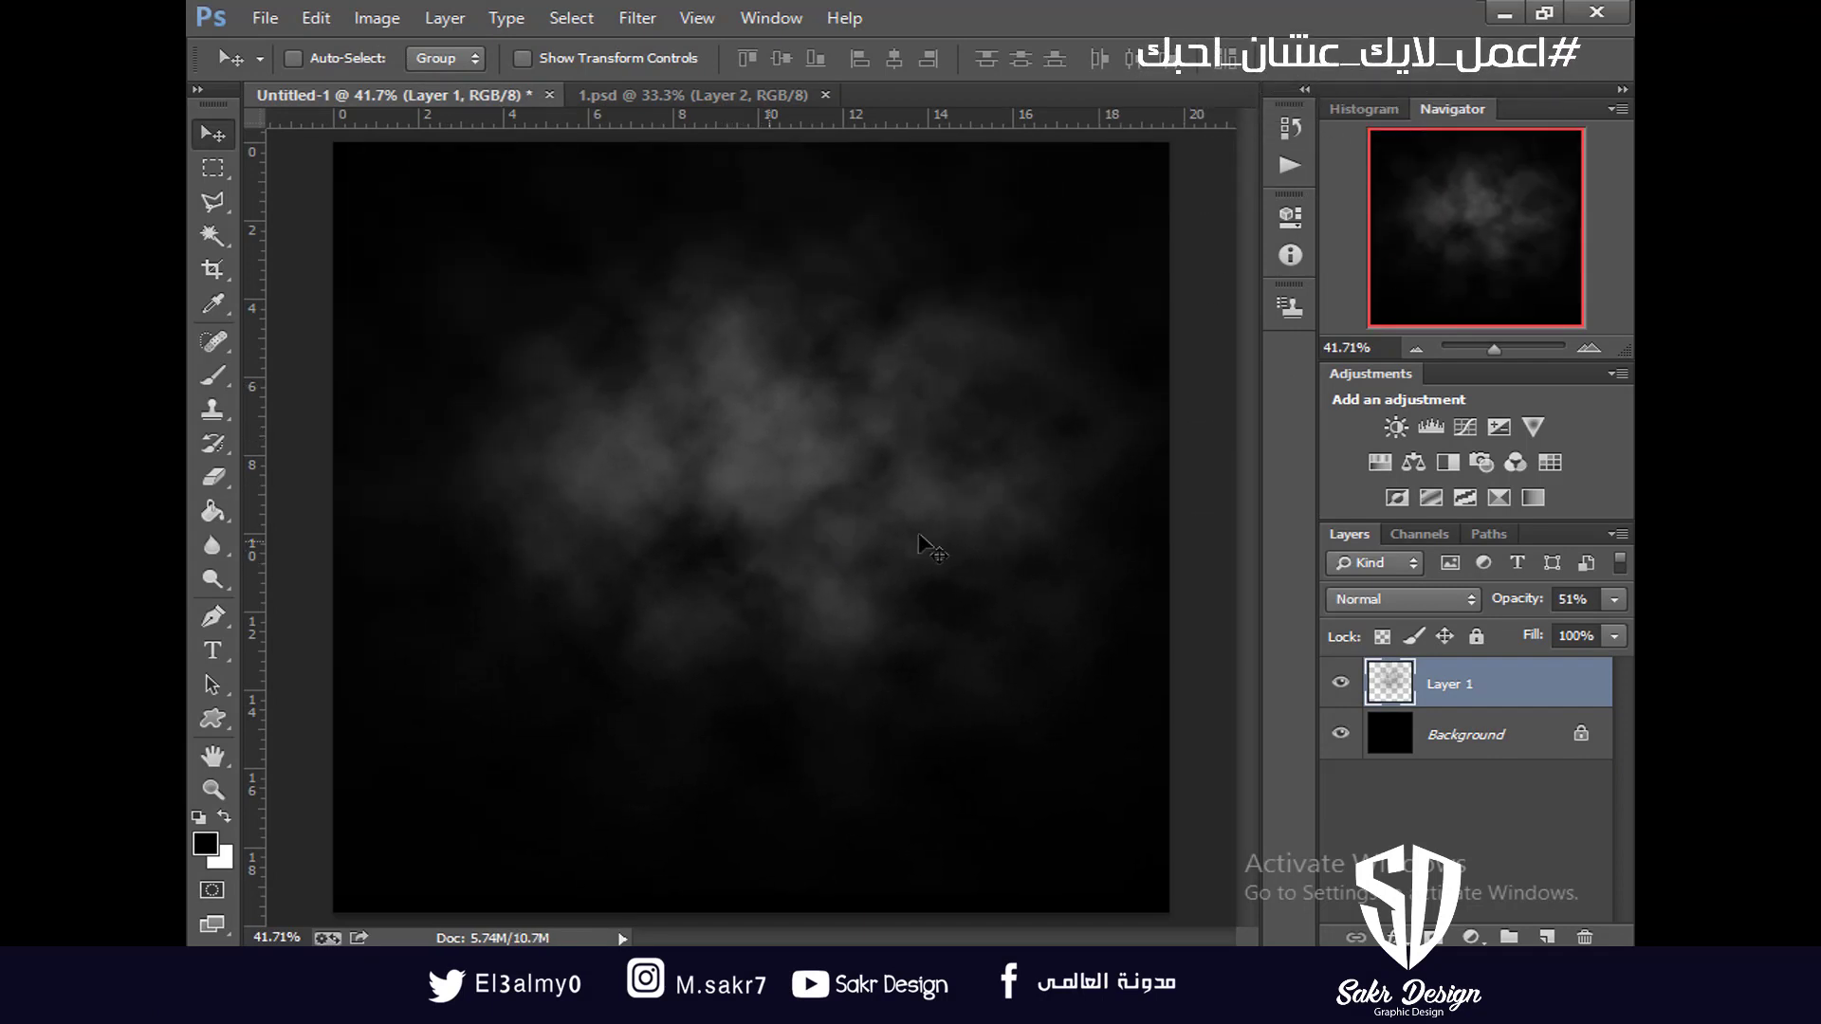
Scale the Layer 1 smoke down to about 78% and move it slightly lower on the canvas
key(ctrl+t)
drag(1190, 882, 1085, 789)
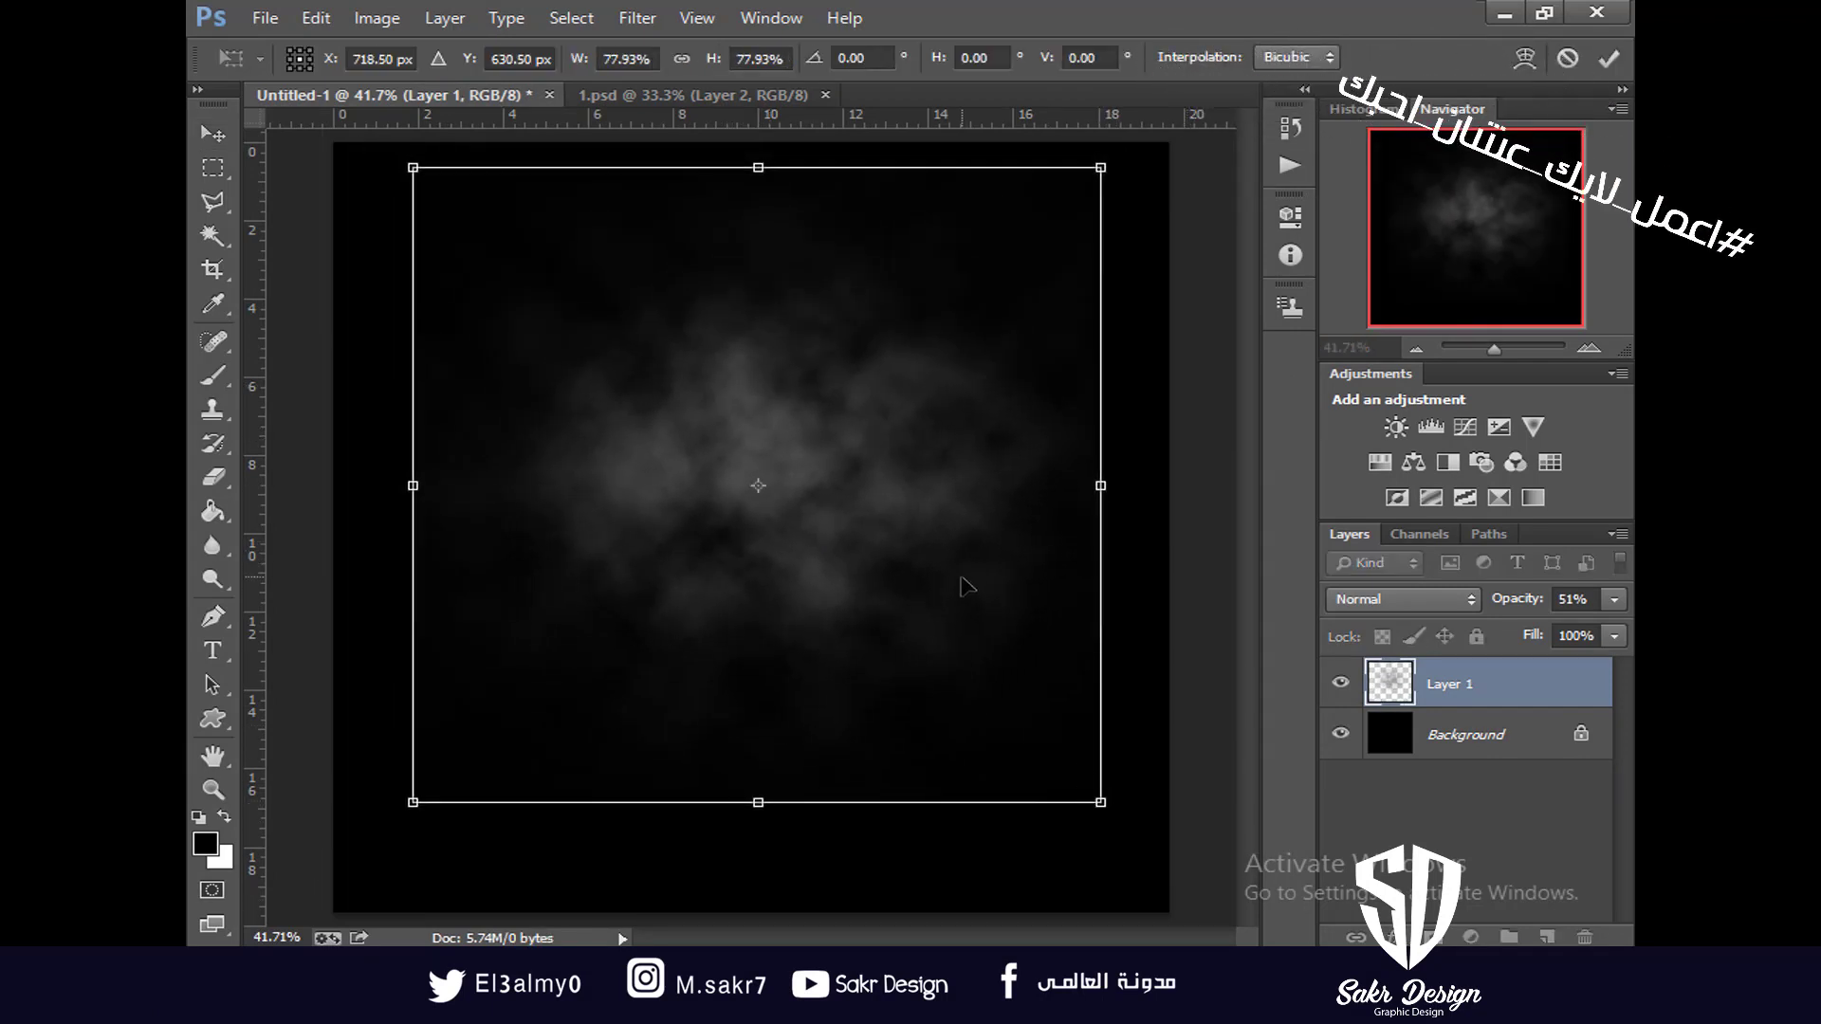
drag(957, 579, 958, 610)
key(Return)
drag(964, 538, 960, 551)
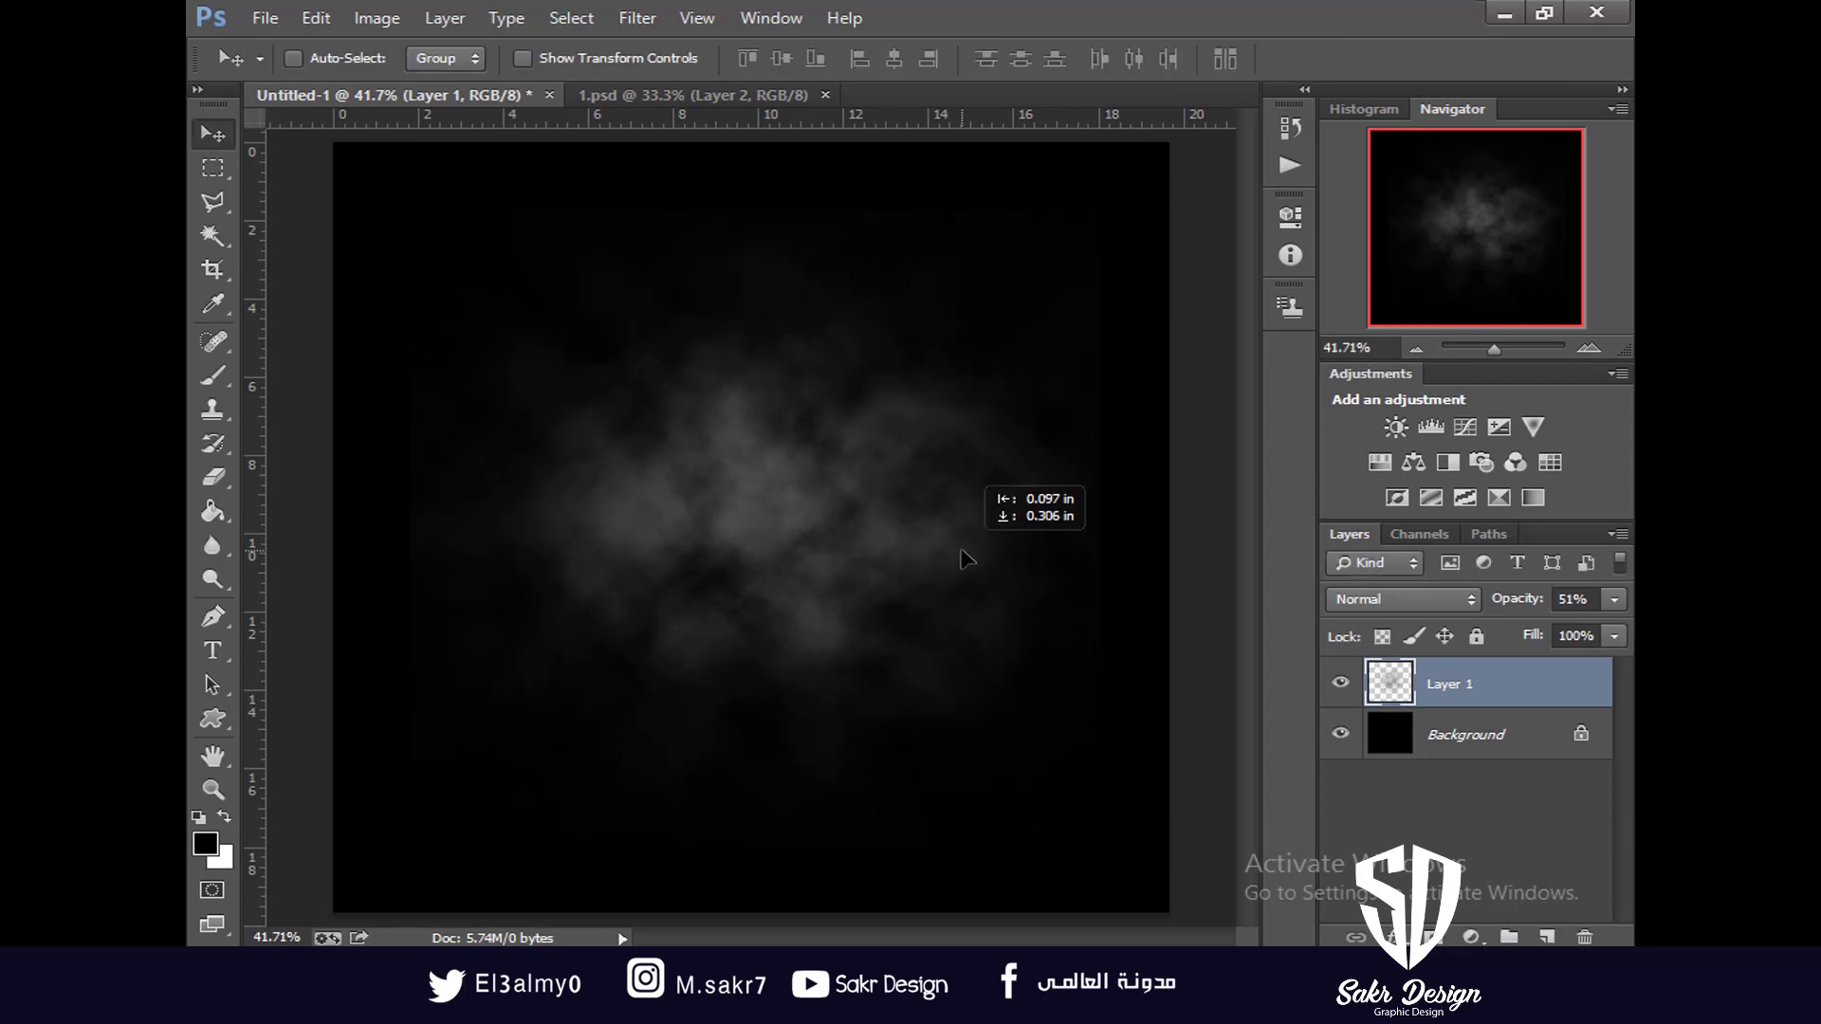
Enlarge the smoke on Layer 1 from its upper corner and stretch its left edge to fill the canvas width
key(ctrl+t)
drag(1105, 203, 1168, 142)
key(Return)
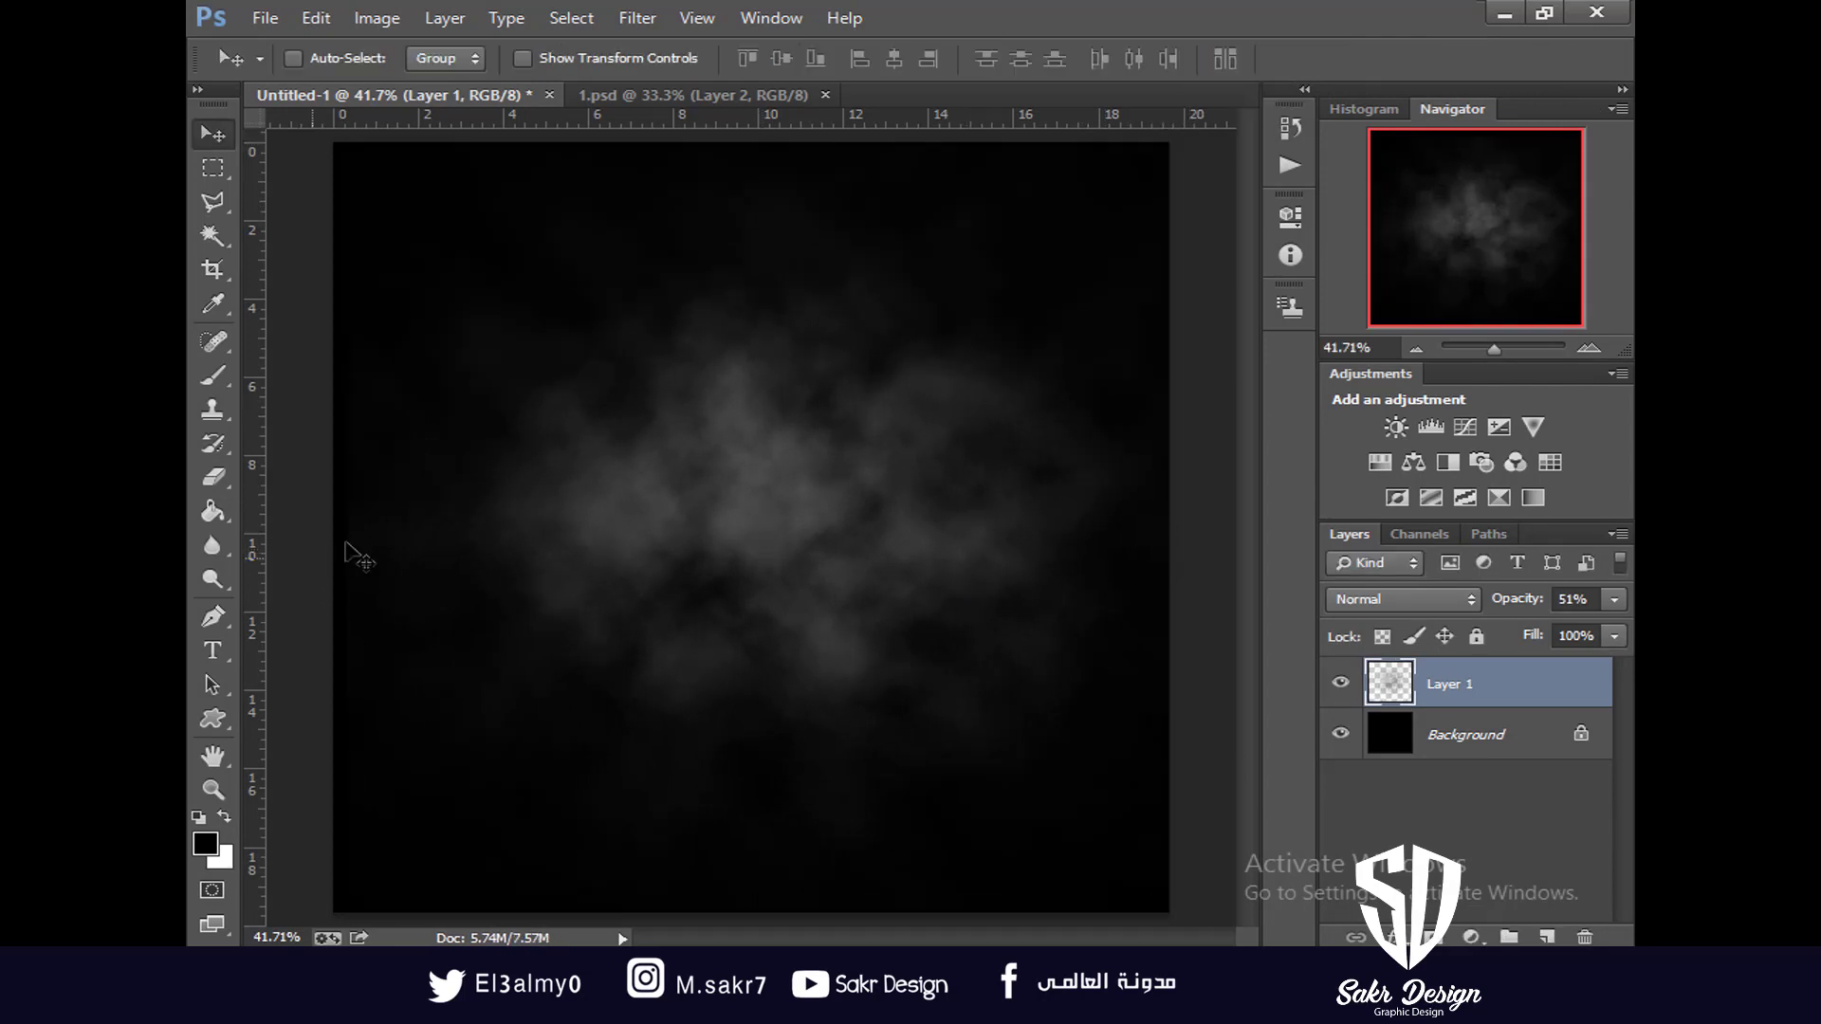
key(ctrl+t)
drag(345, 520, 329, 519)
key(Return)
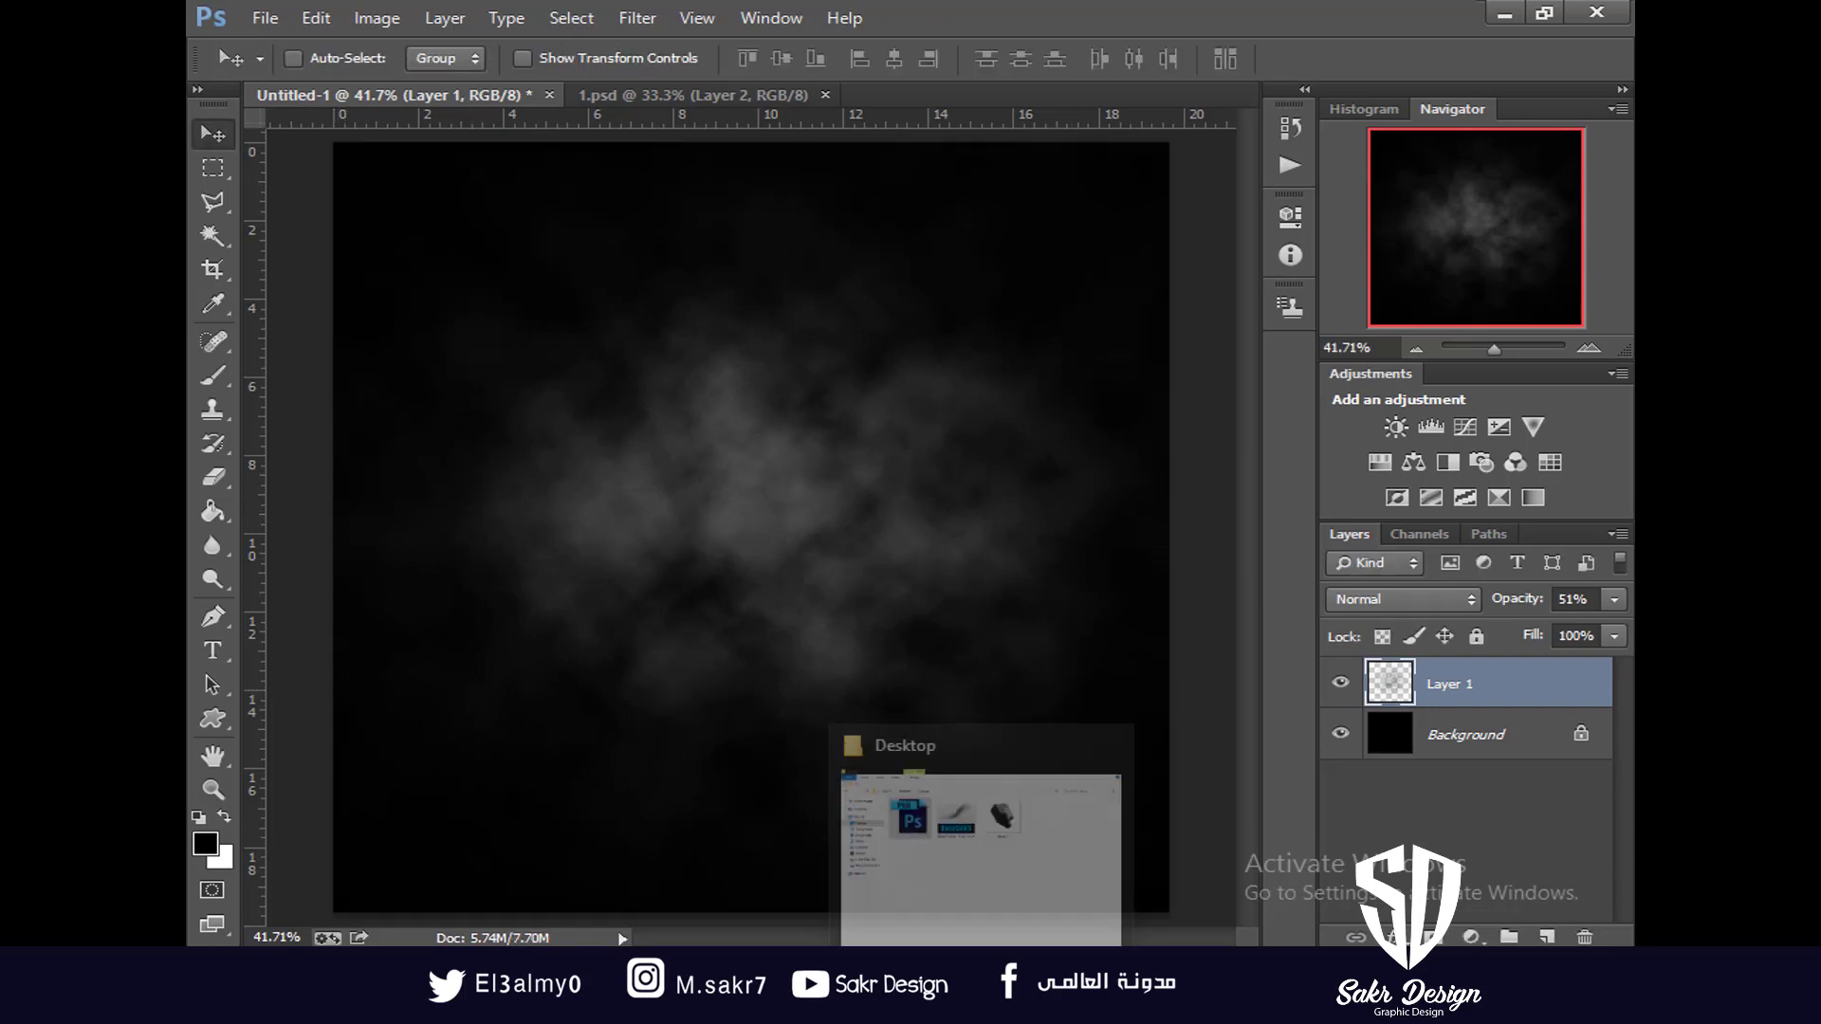
Place the Stone 2 image from the Desktop folder into the document and scale it down around the canvas centre
click(995, 960)
drag(1009, 270, 764, 344)
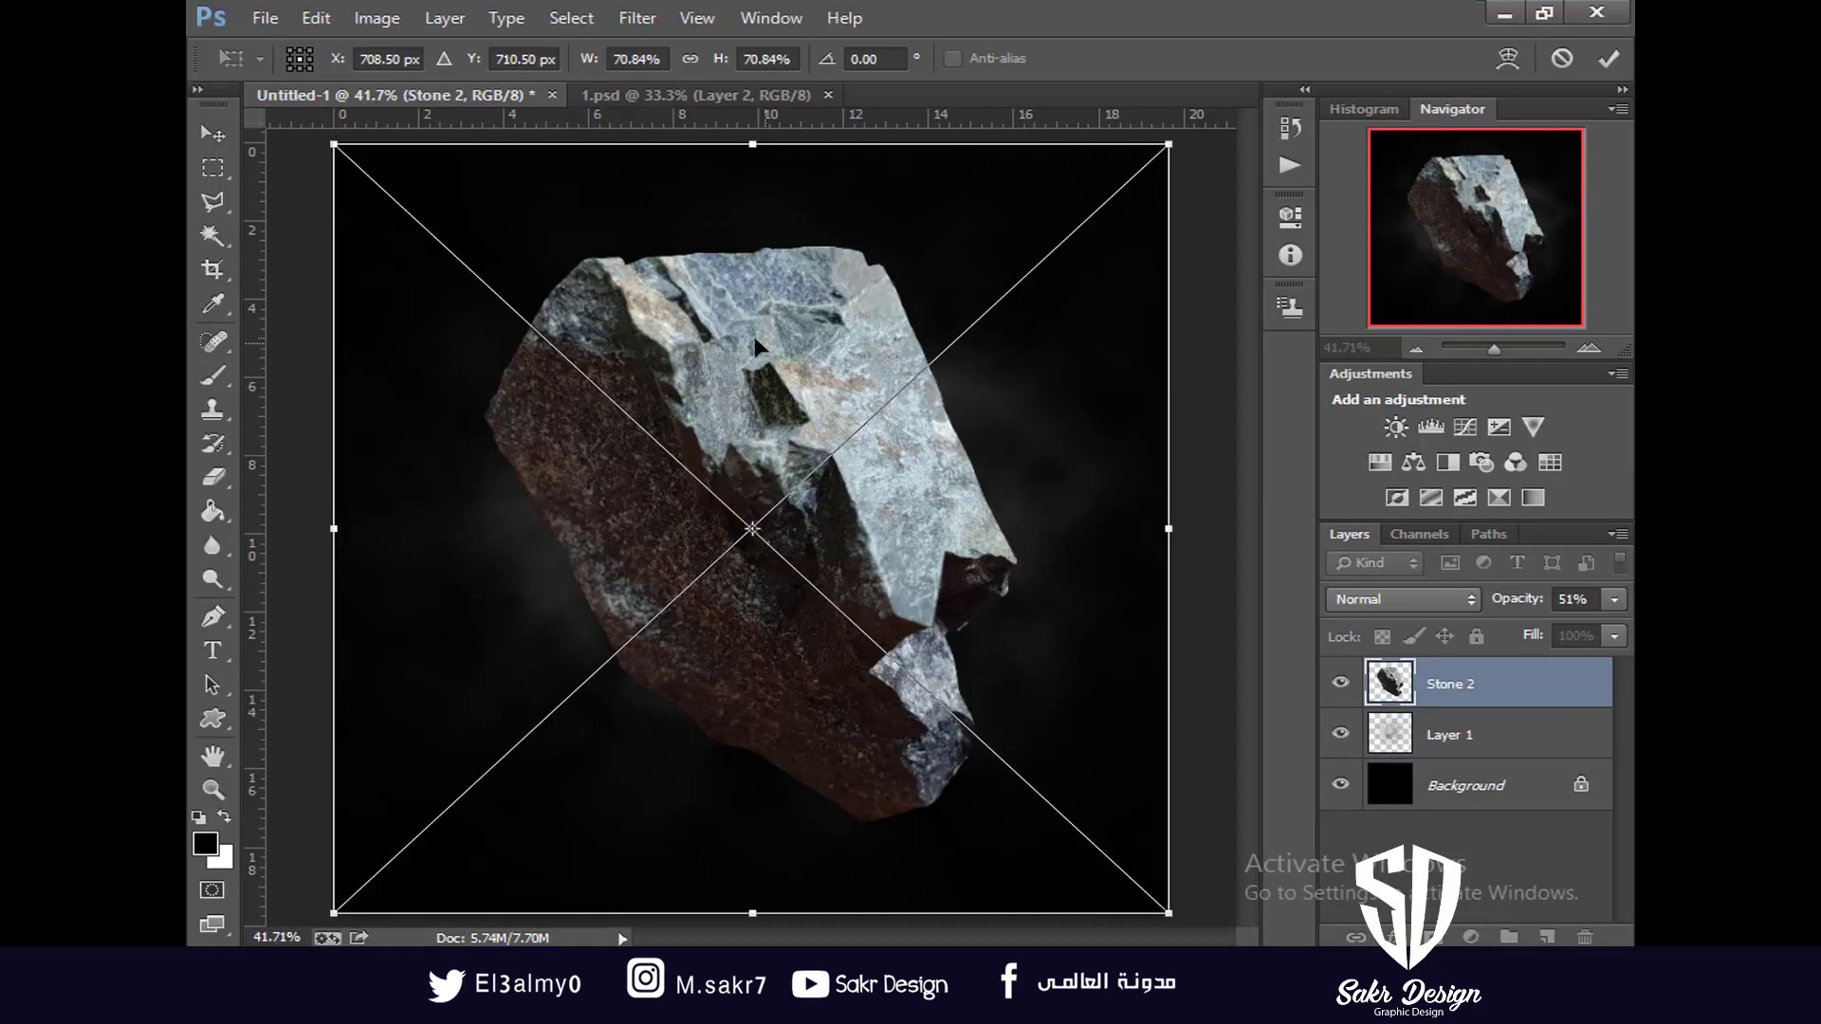
drag(321, 138, 493, 291)
key(Return)
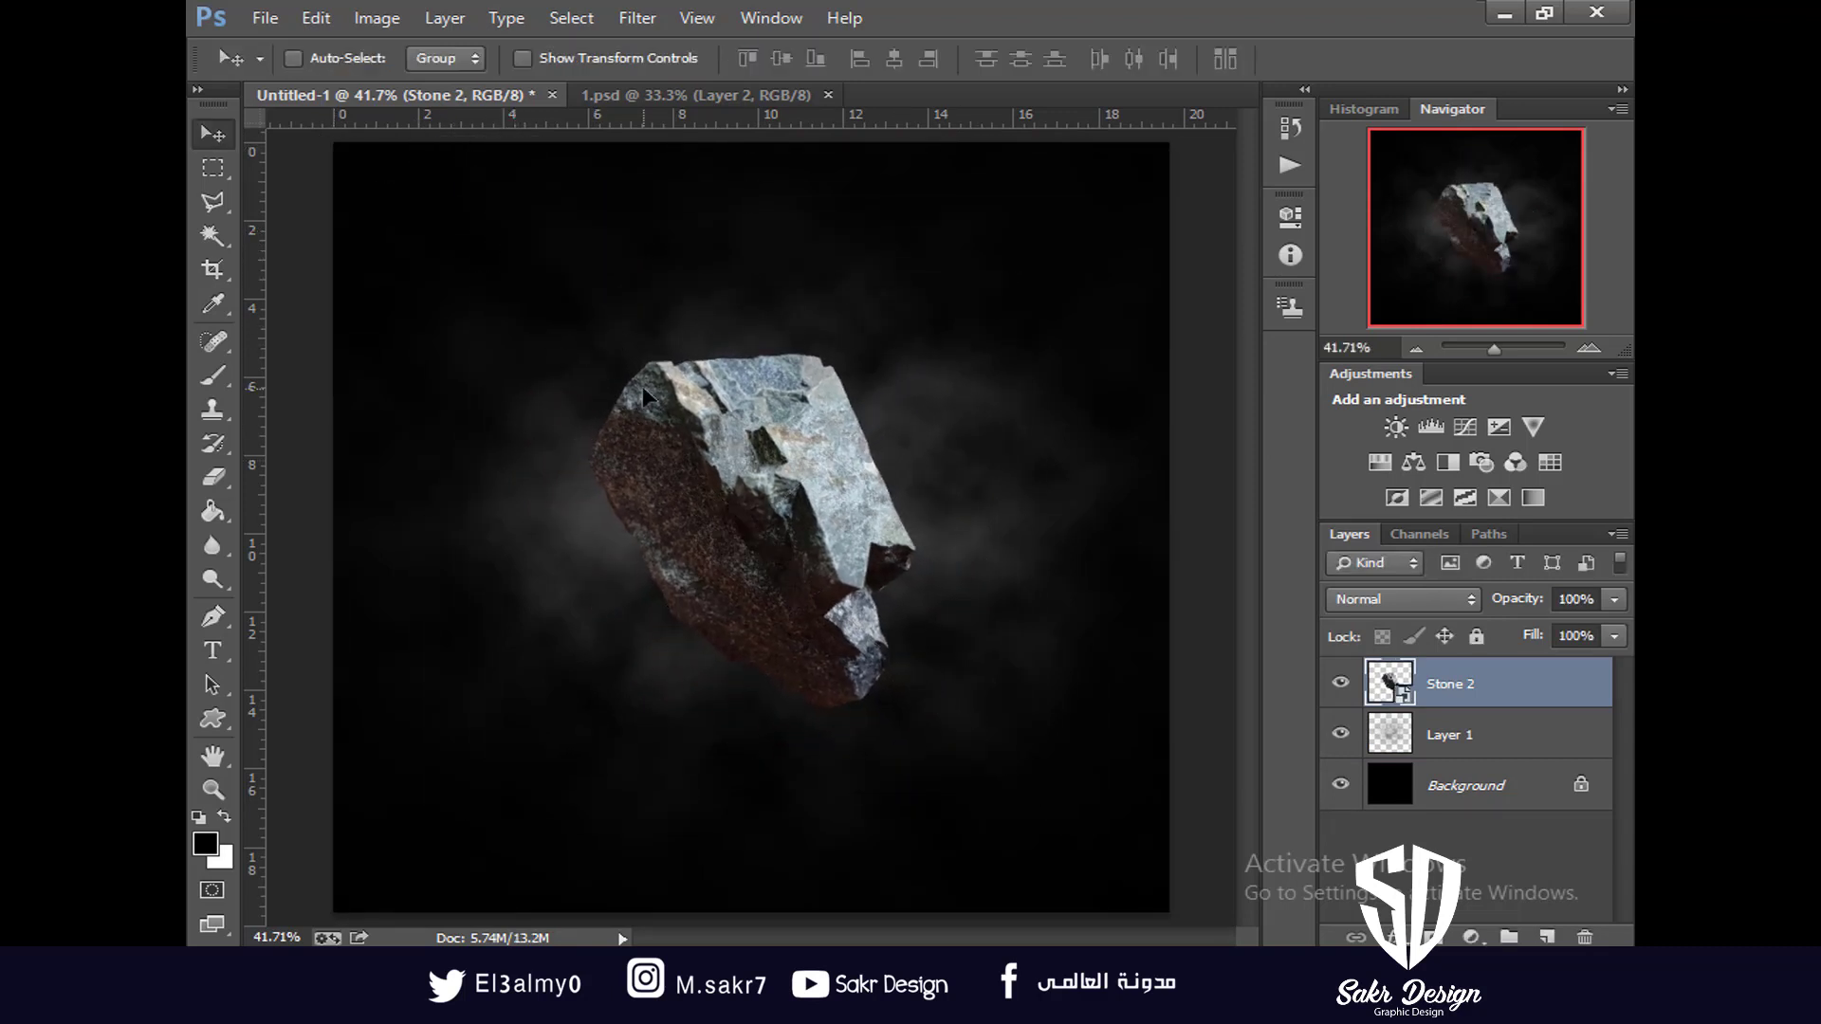
Open the Camera Raw filter for the Stone 2 layer, dismiss the advertising notification and enlarge the preview to 66.7%
key(ctrl+plus)
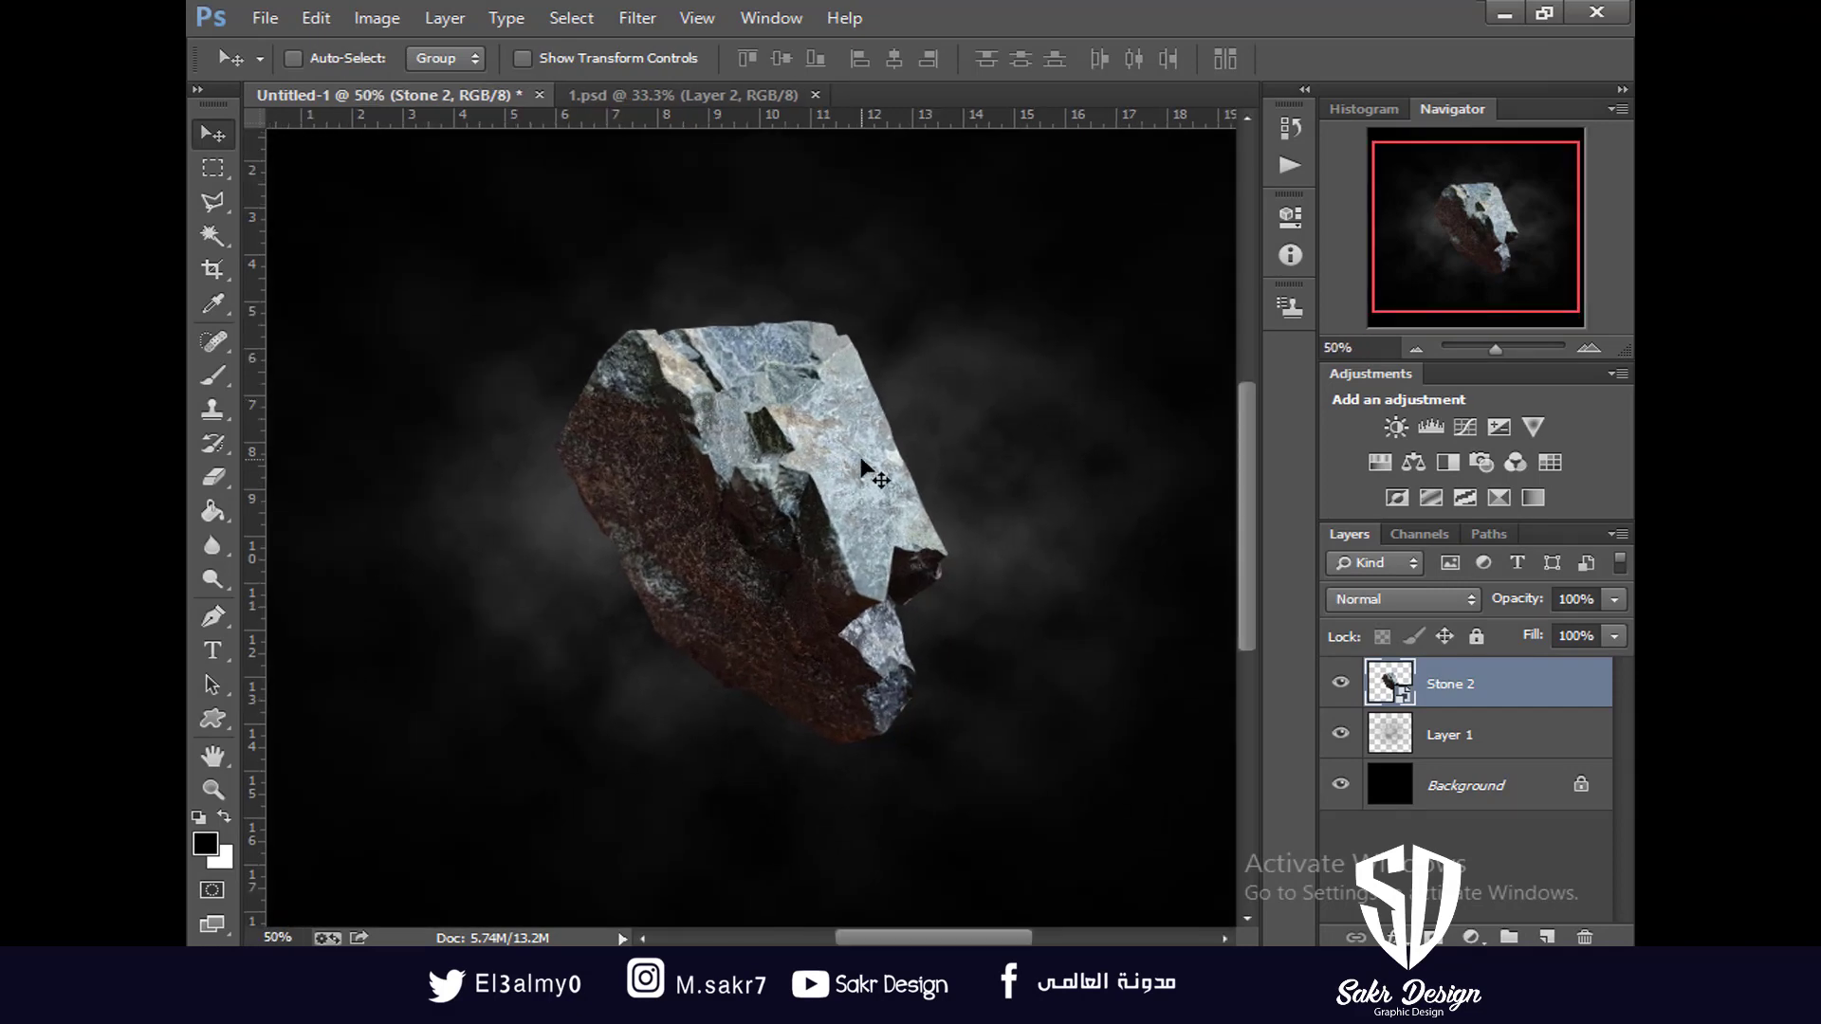
key(ctrl+plus)
key(ctrl+0)
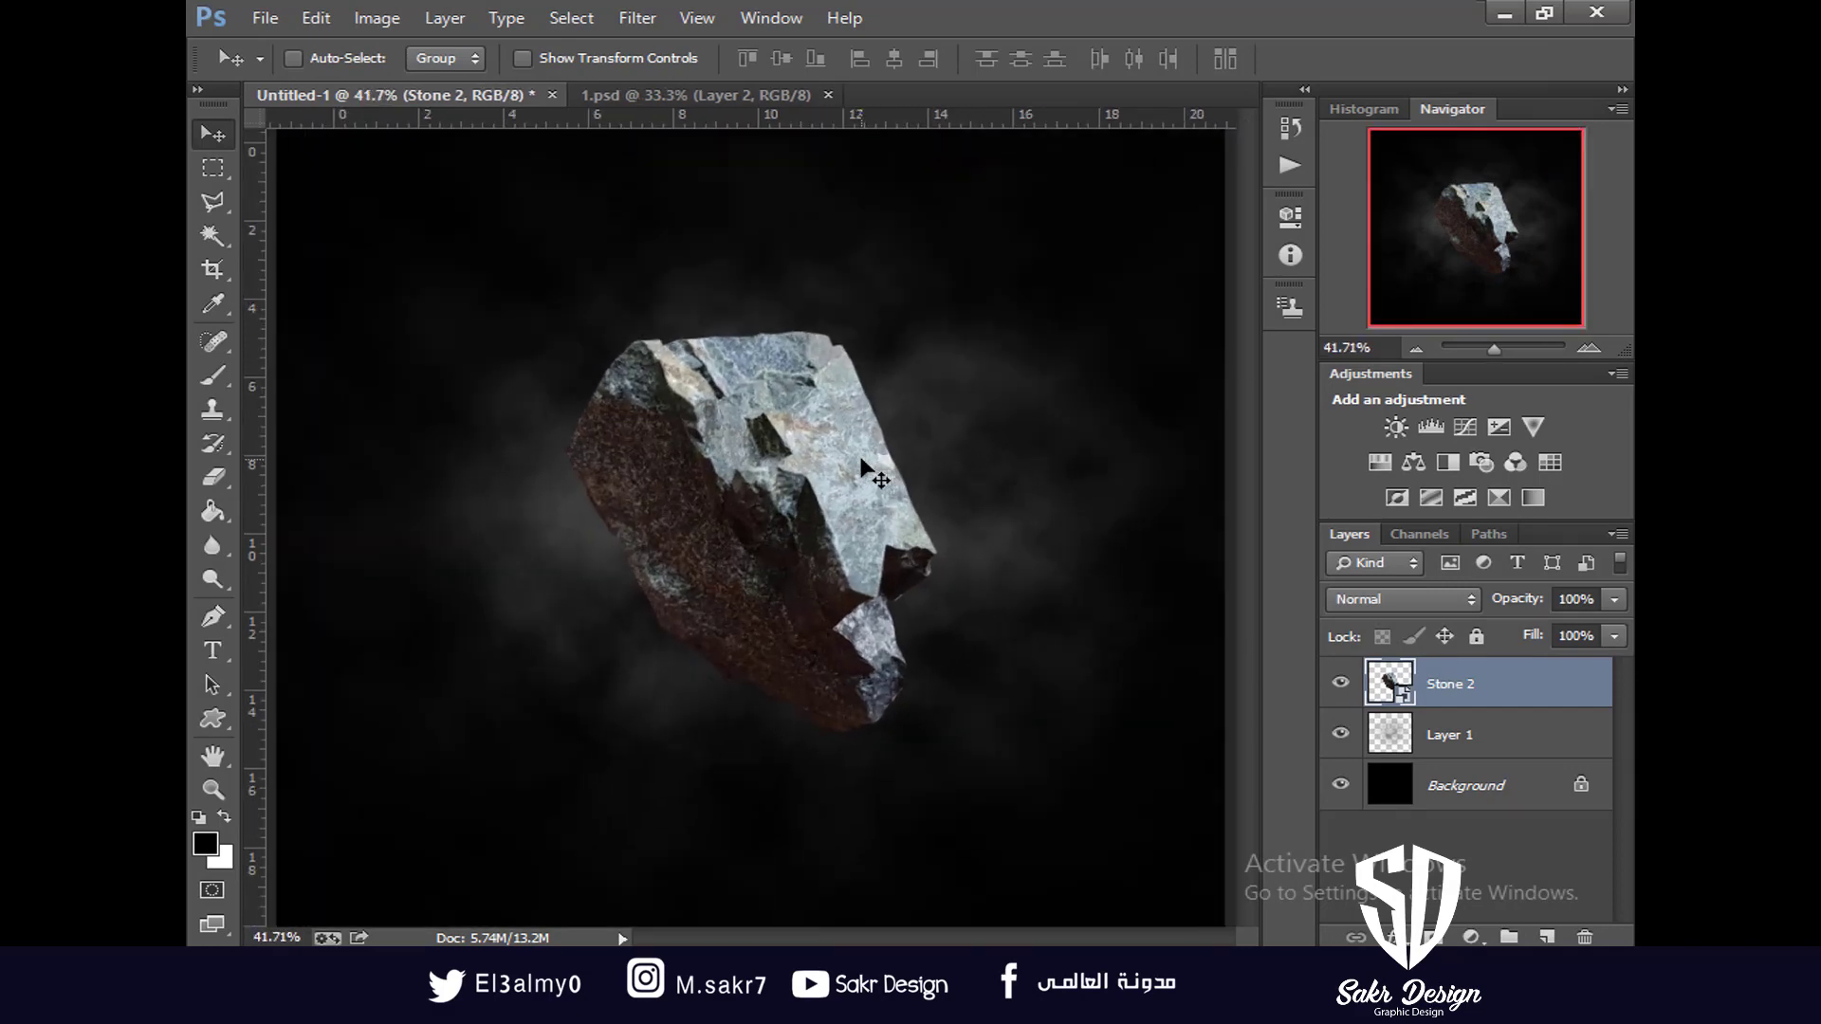
key(ctrl+plus)
click(637, 17)
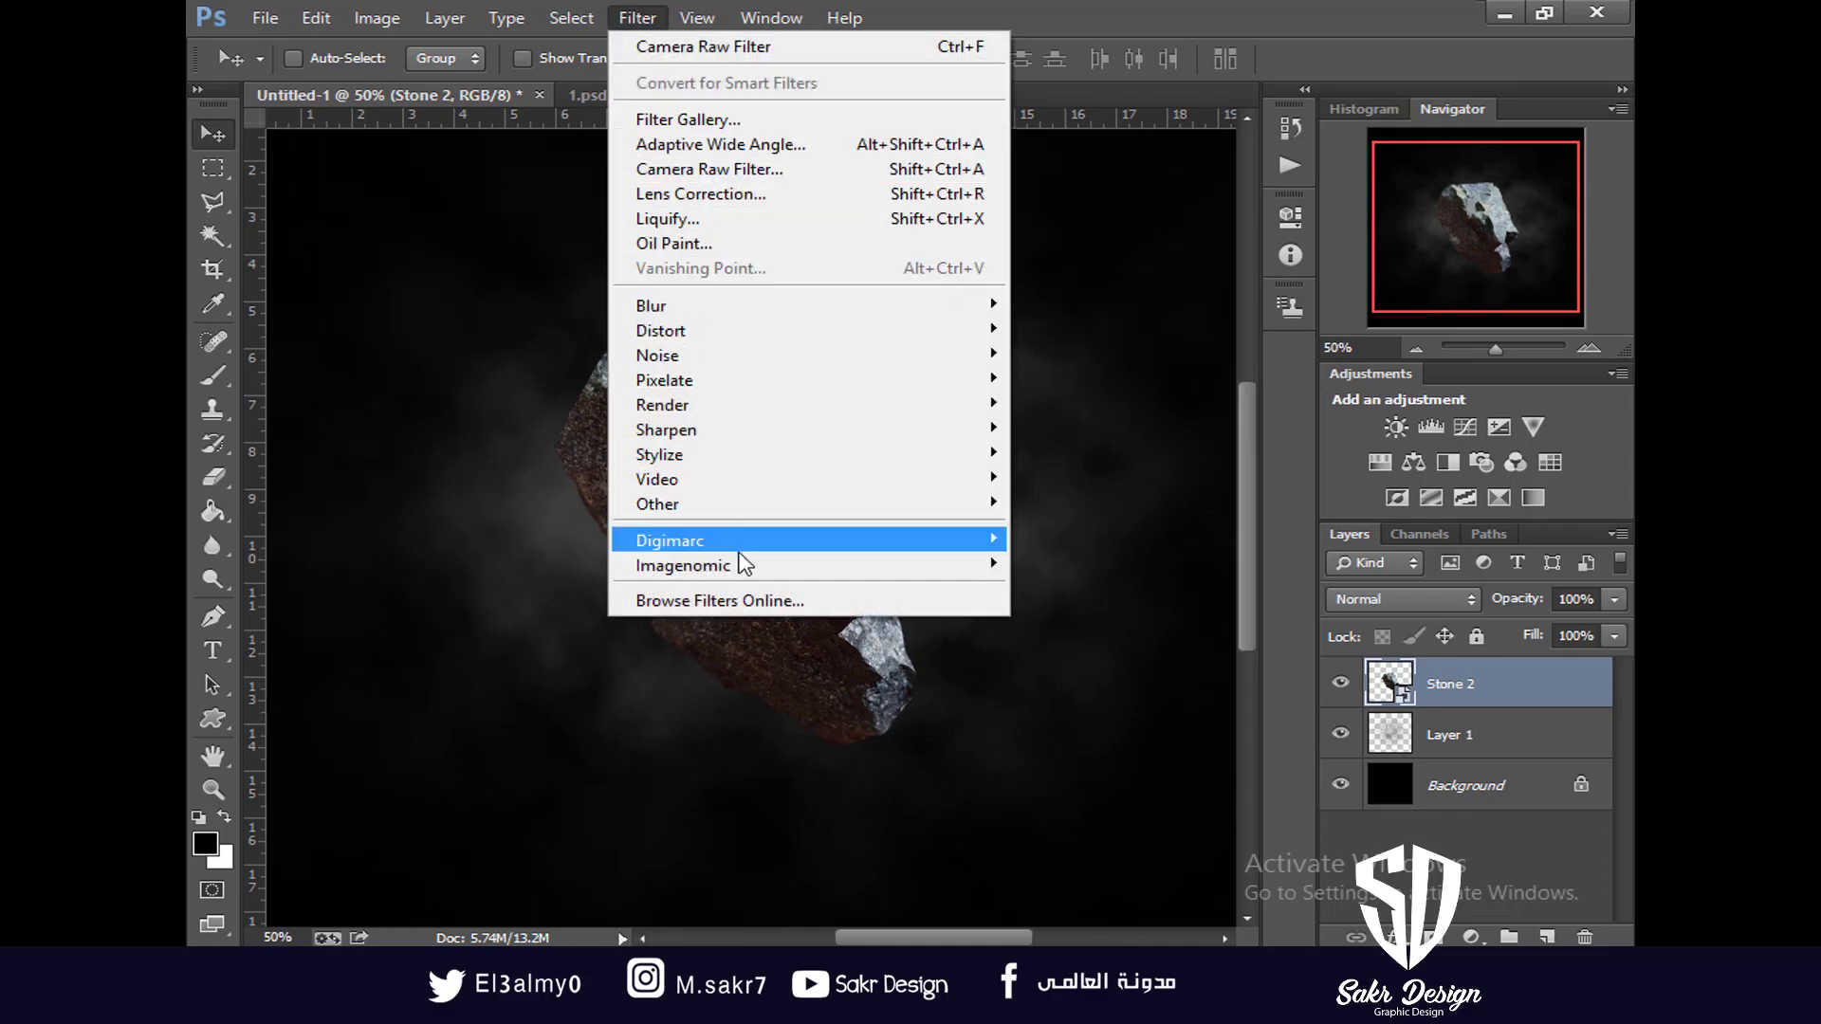
mouse_move(741, 563)
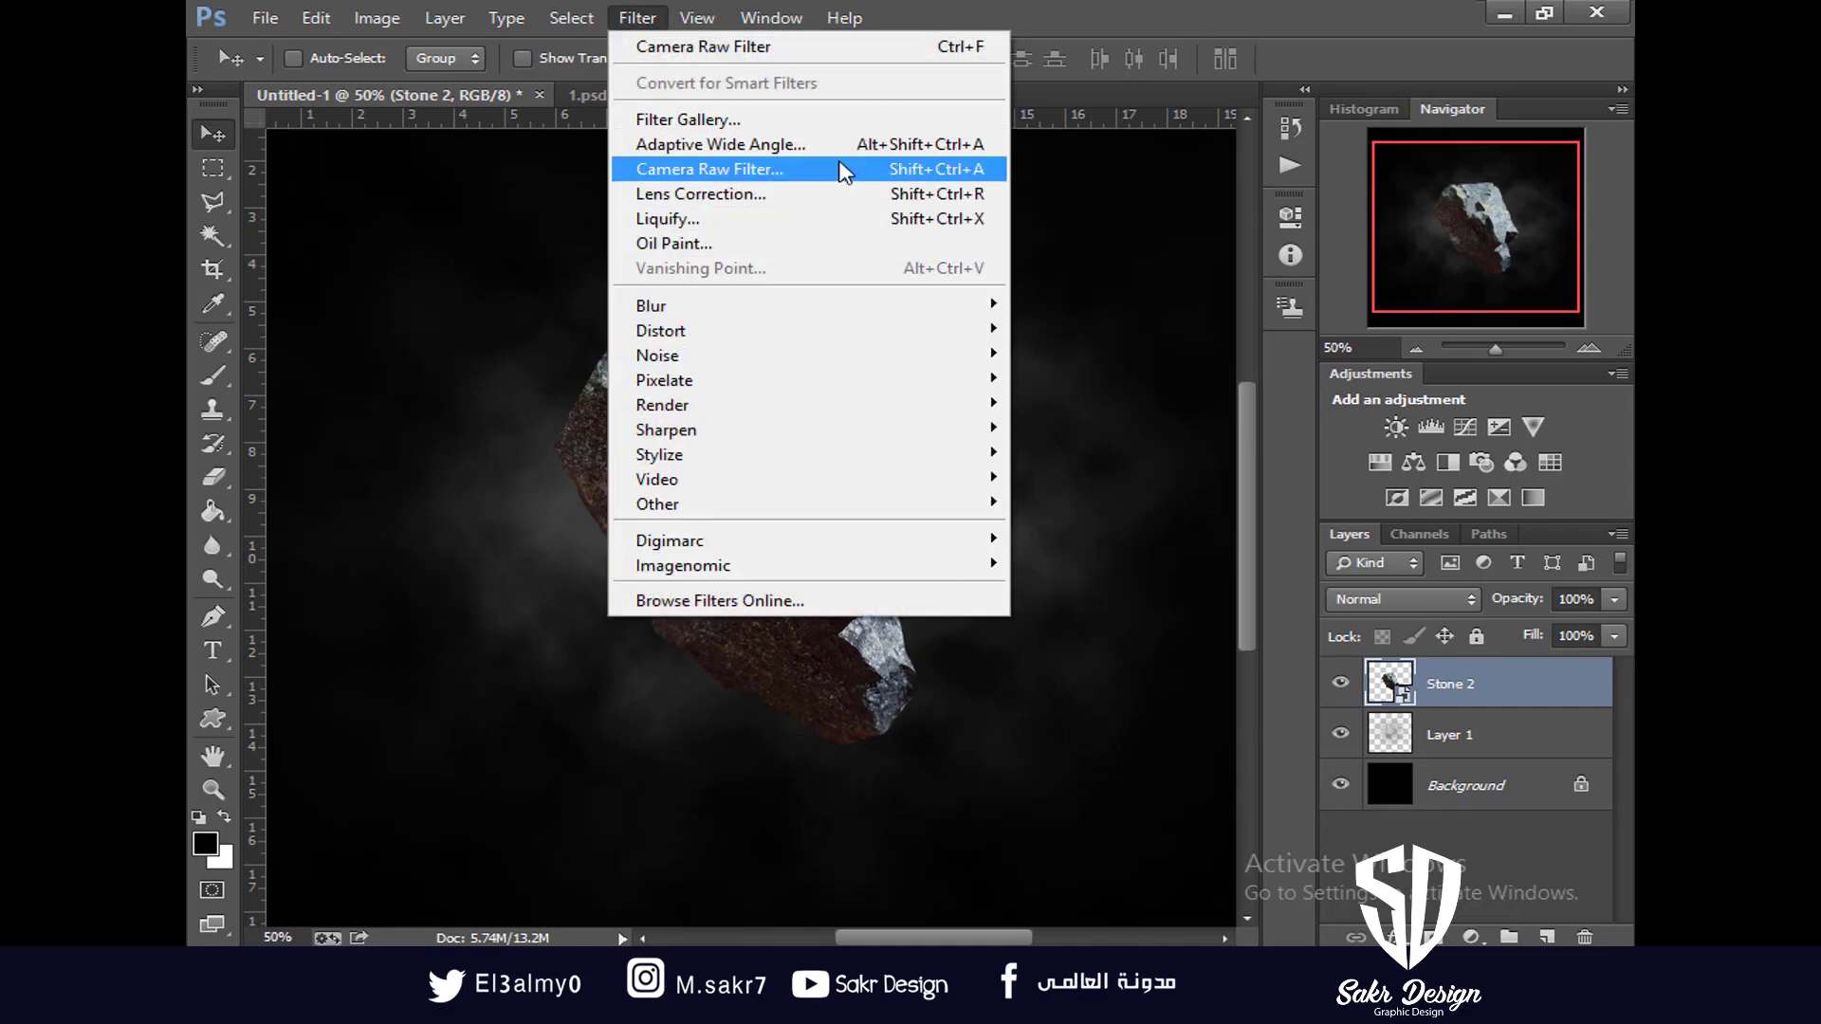
click(728, 168)
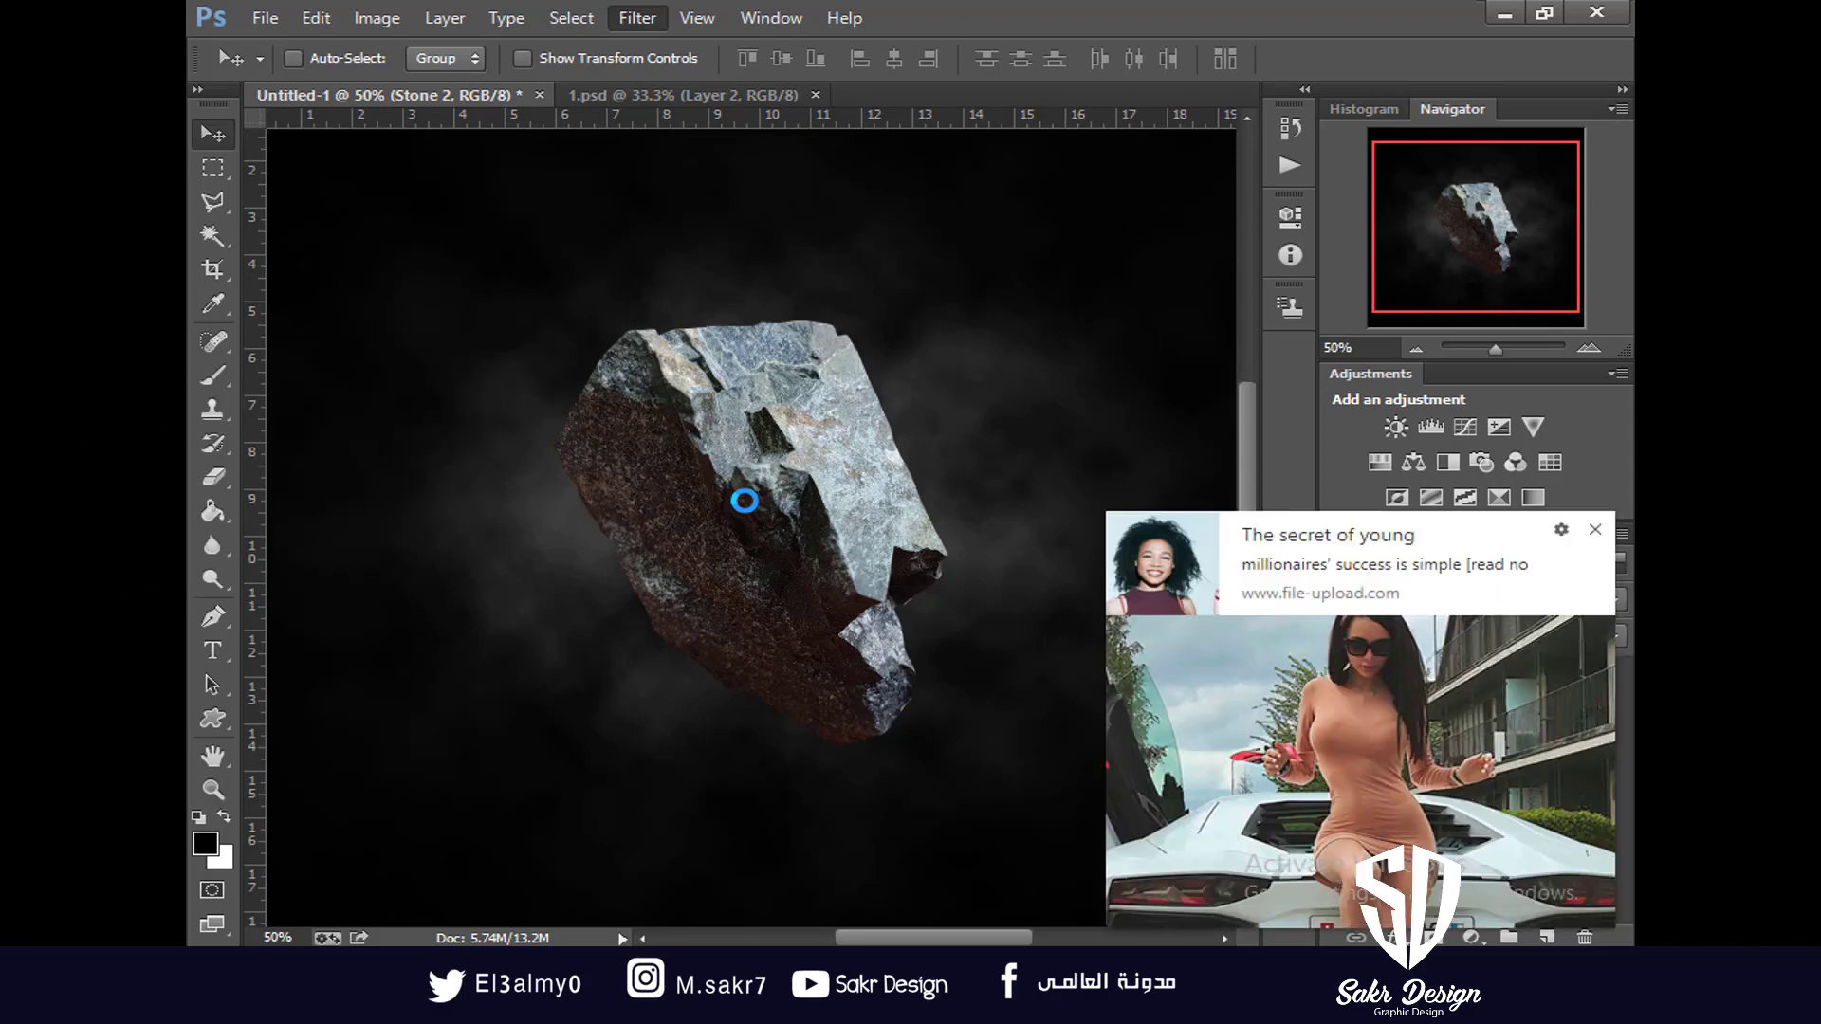
click(1597, 530)
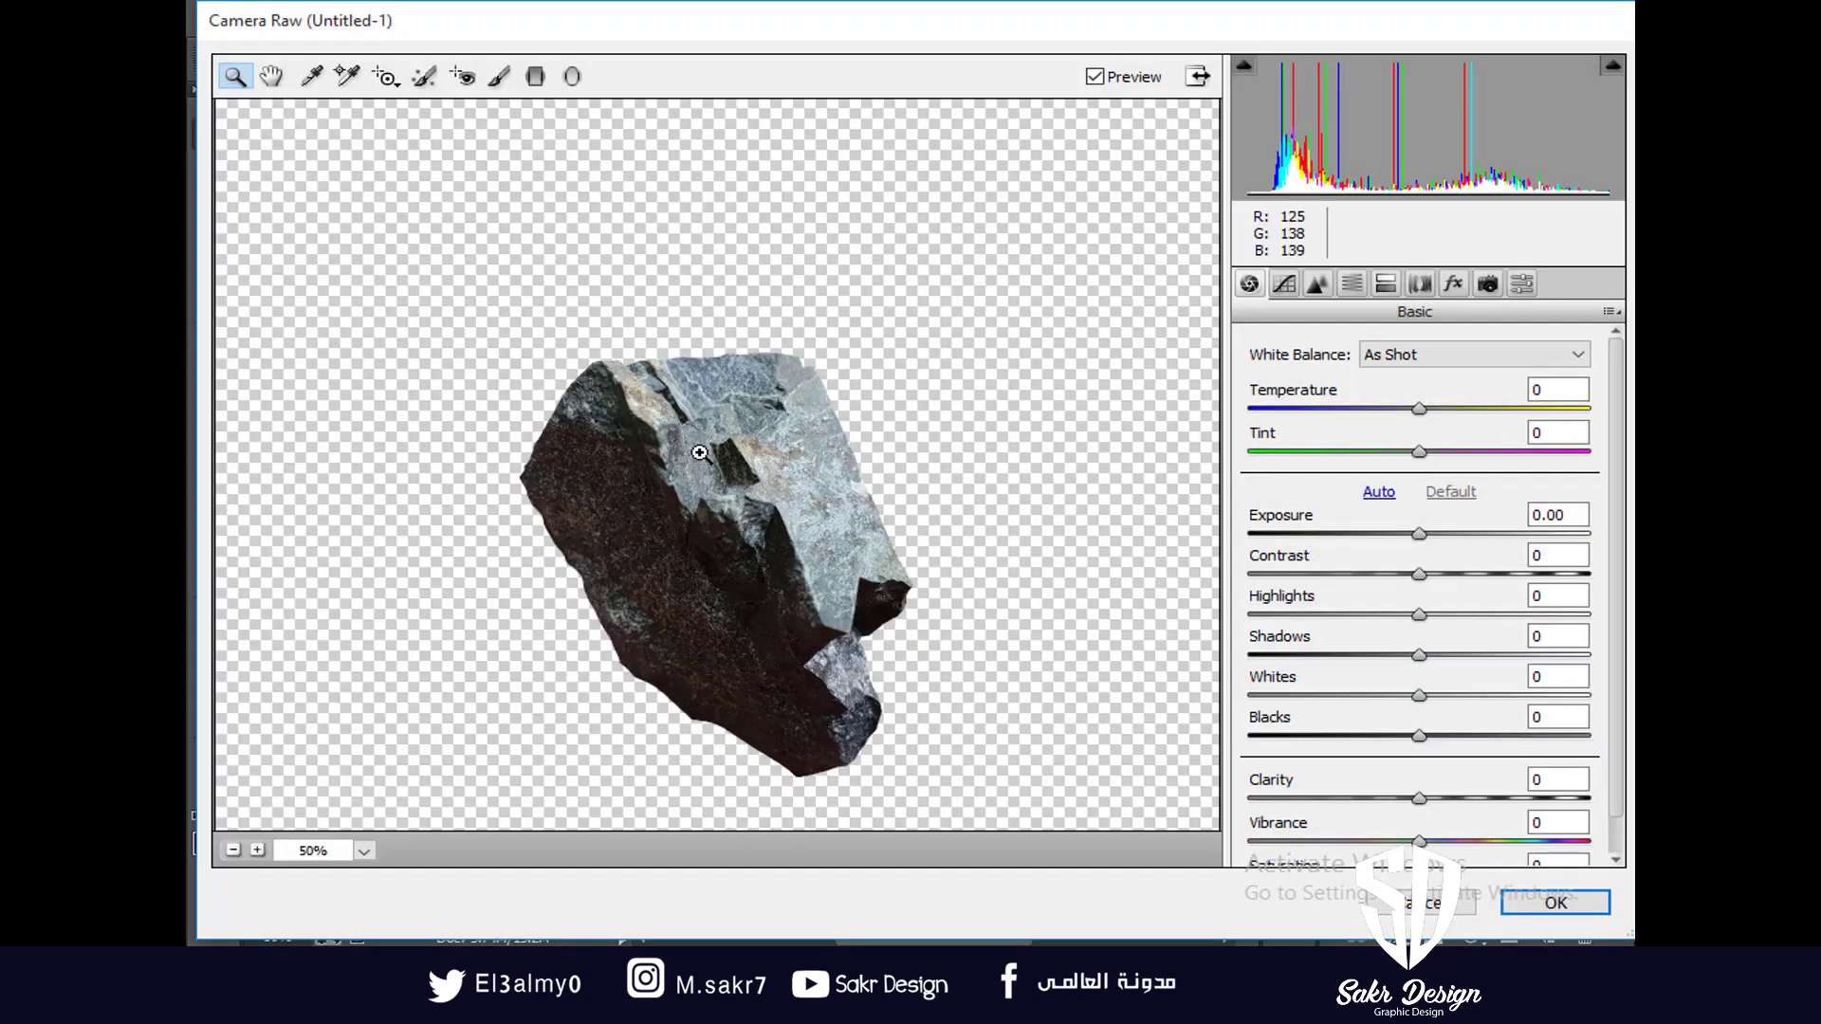
click(699, 453)
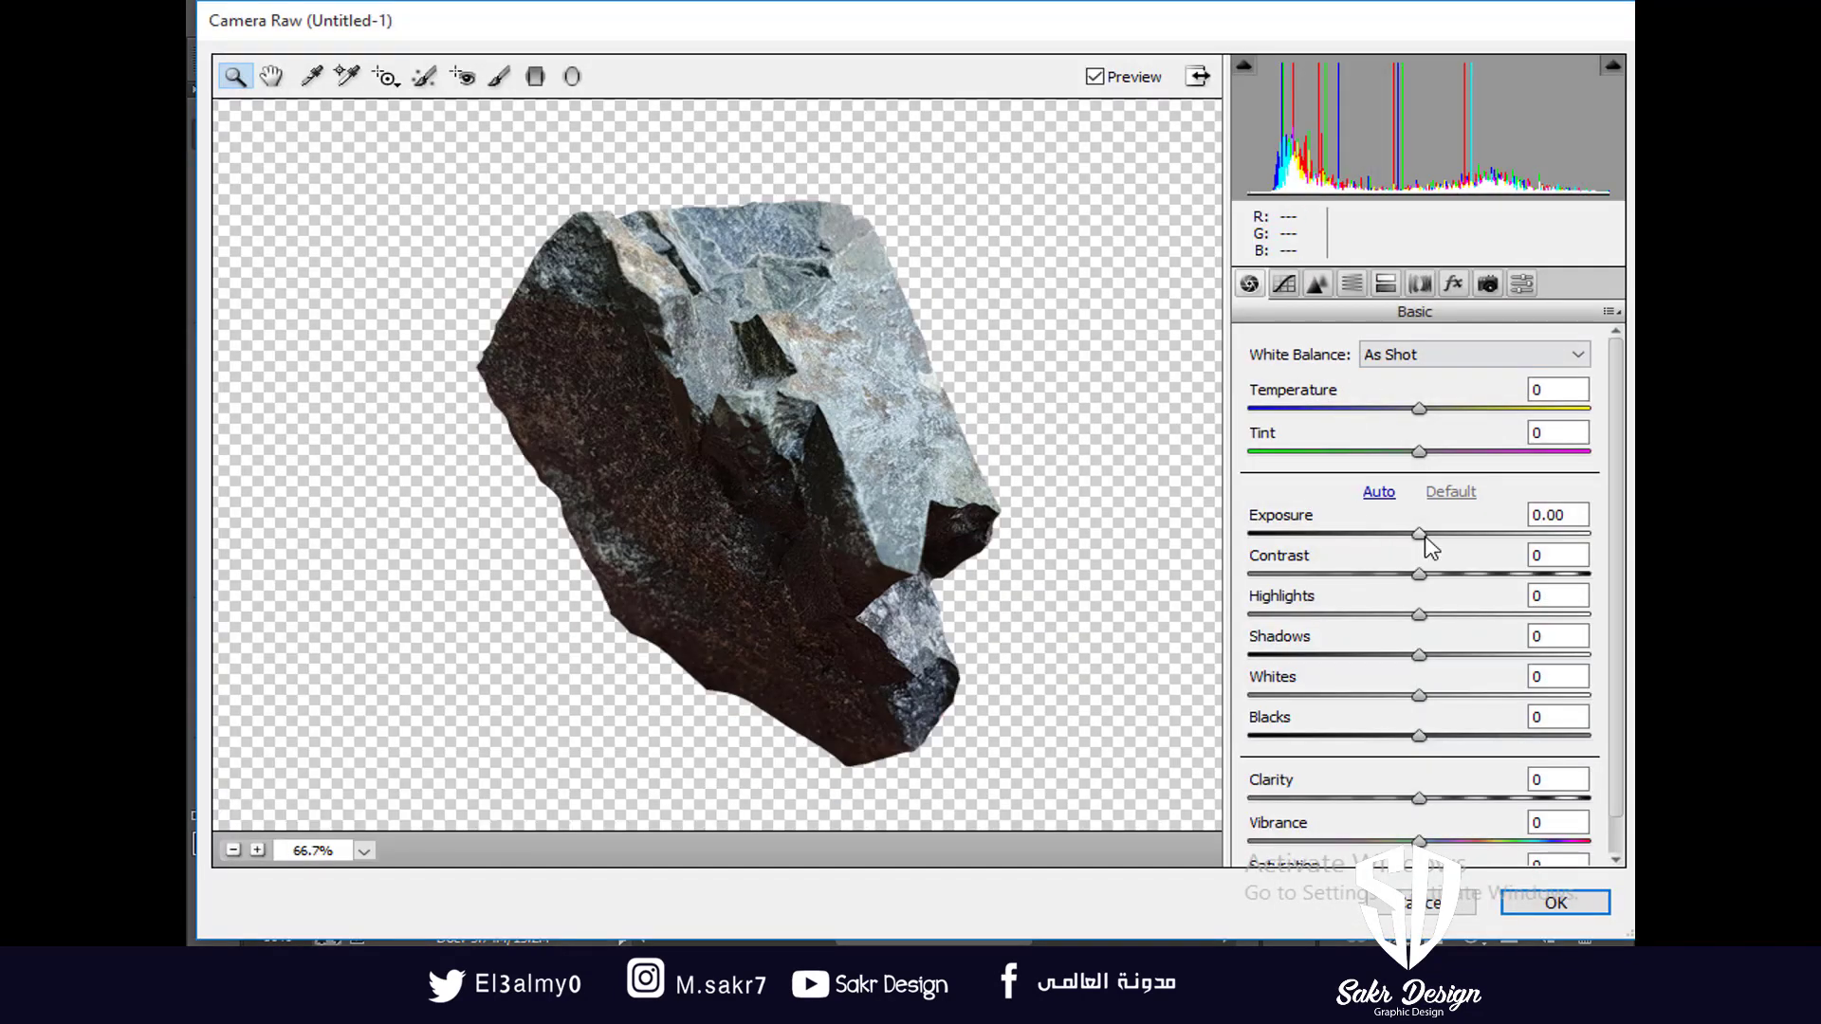
Set the stone's Exposure to -0.30, Contrast +38, Highlights -17, Shadows +43, Whites +50 and Blacks +16
drag(1425, 537, 1385, 616)
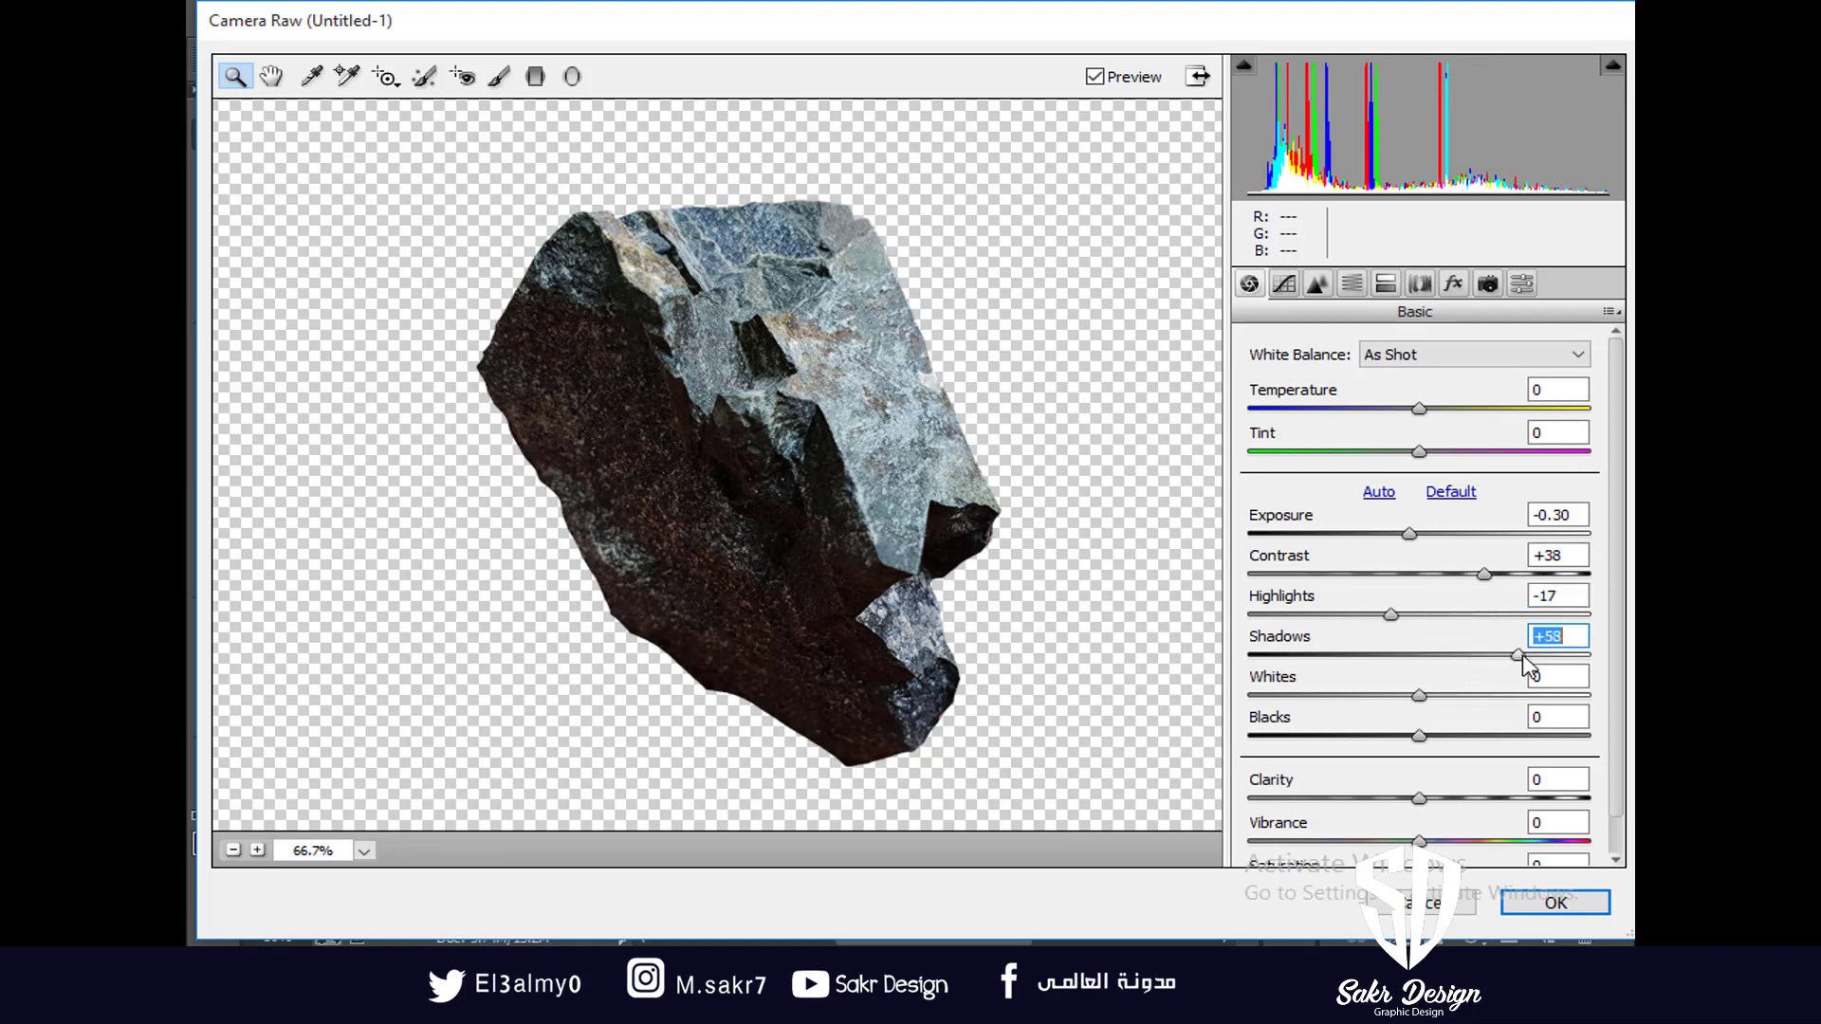
drag(1420, 697, 1514, 710)
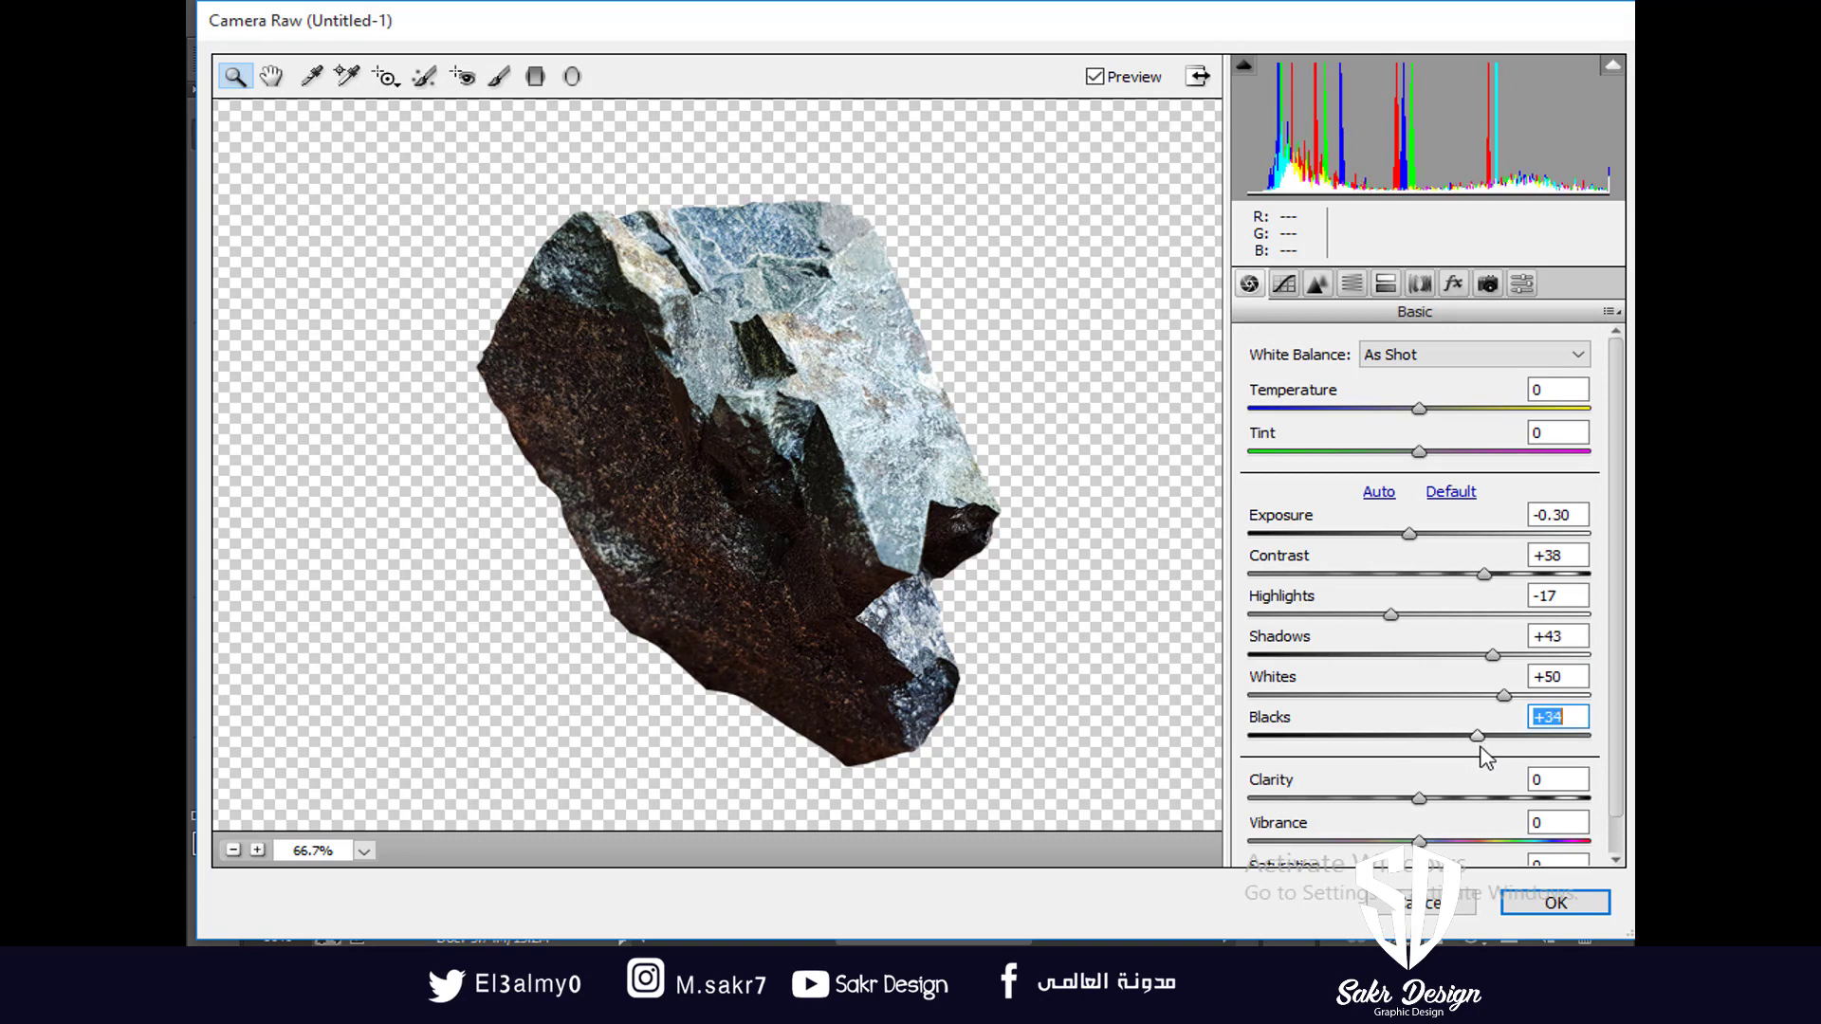
drag(1350, 739, 1446, 749)
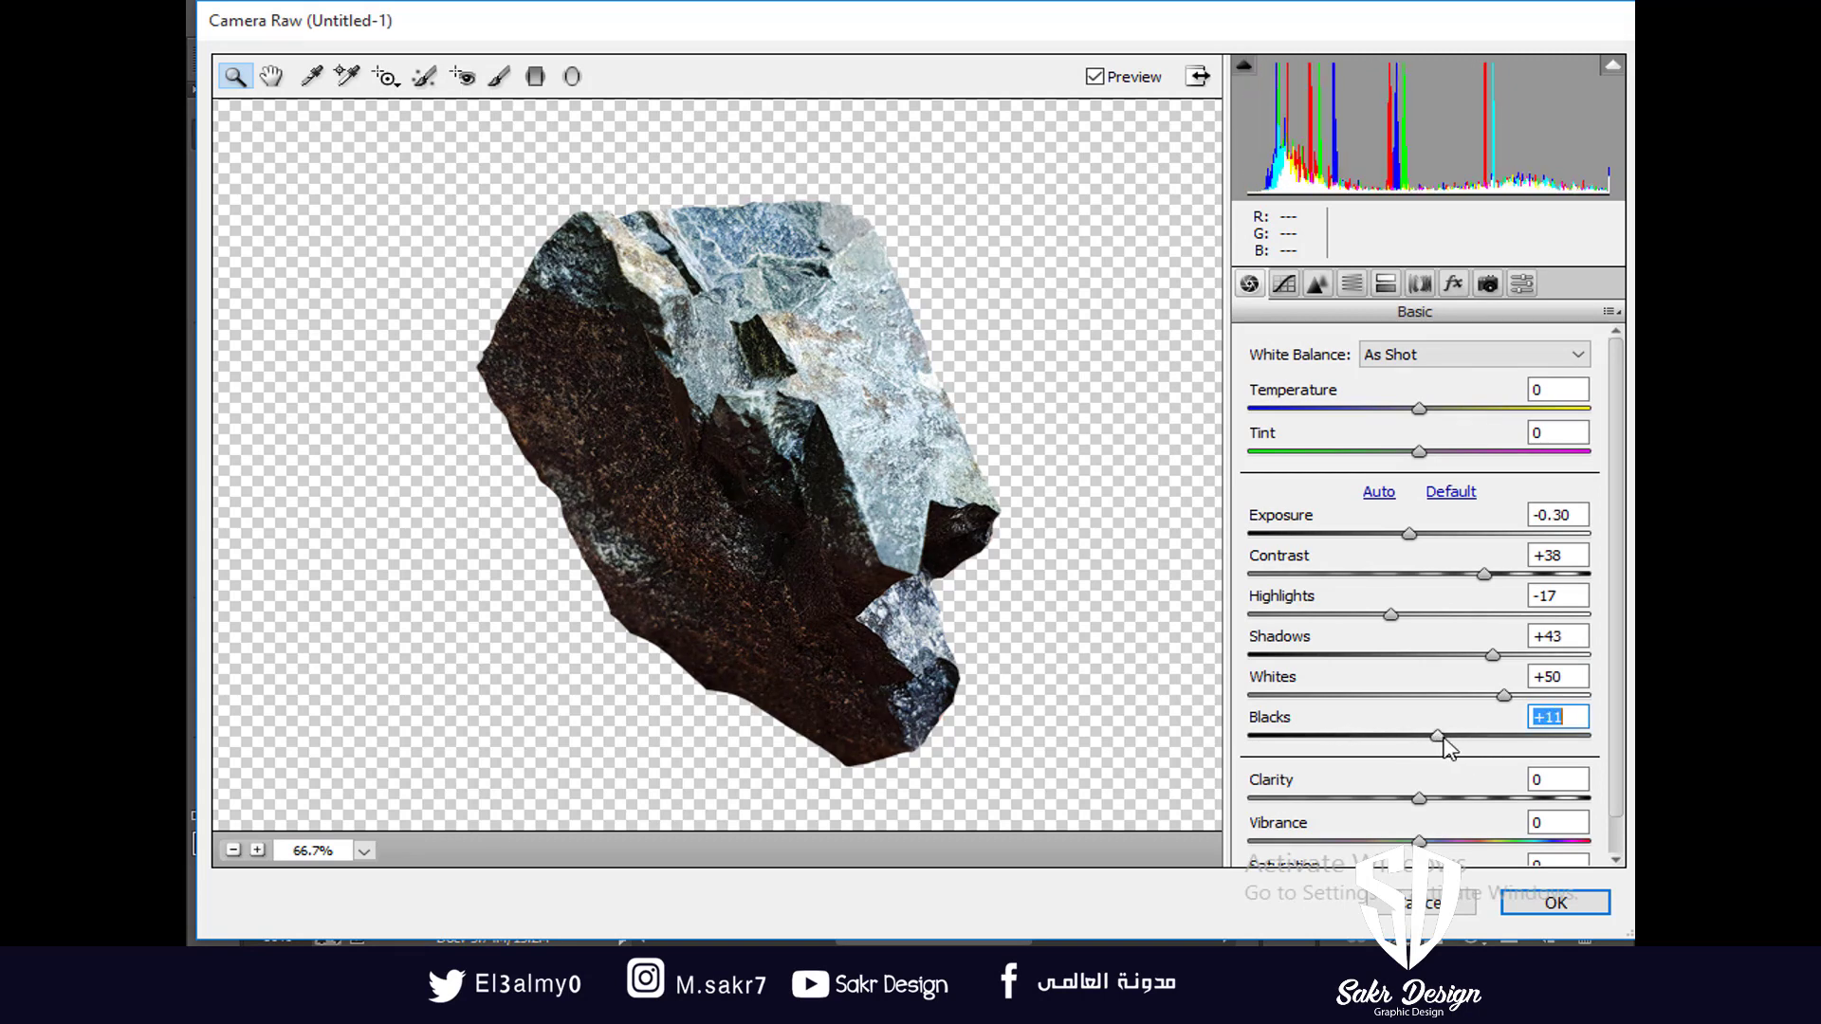
Set the stone's Clarity to +42, Vibrance to -15 and Saturation to +1, and apply the Camera Raw filter
scroll(1442, 739, down, 1)
scroll(1439, 742, up, 1)
scroll(1440, 744, down, 1)
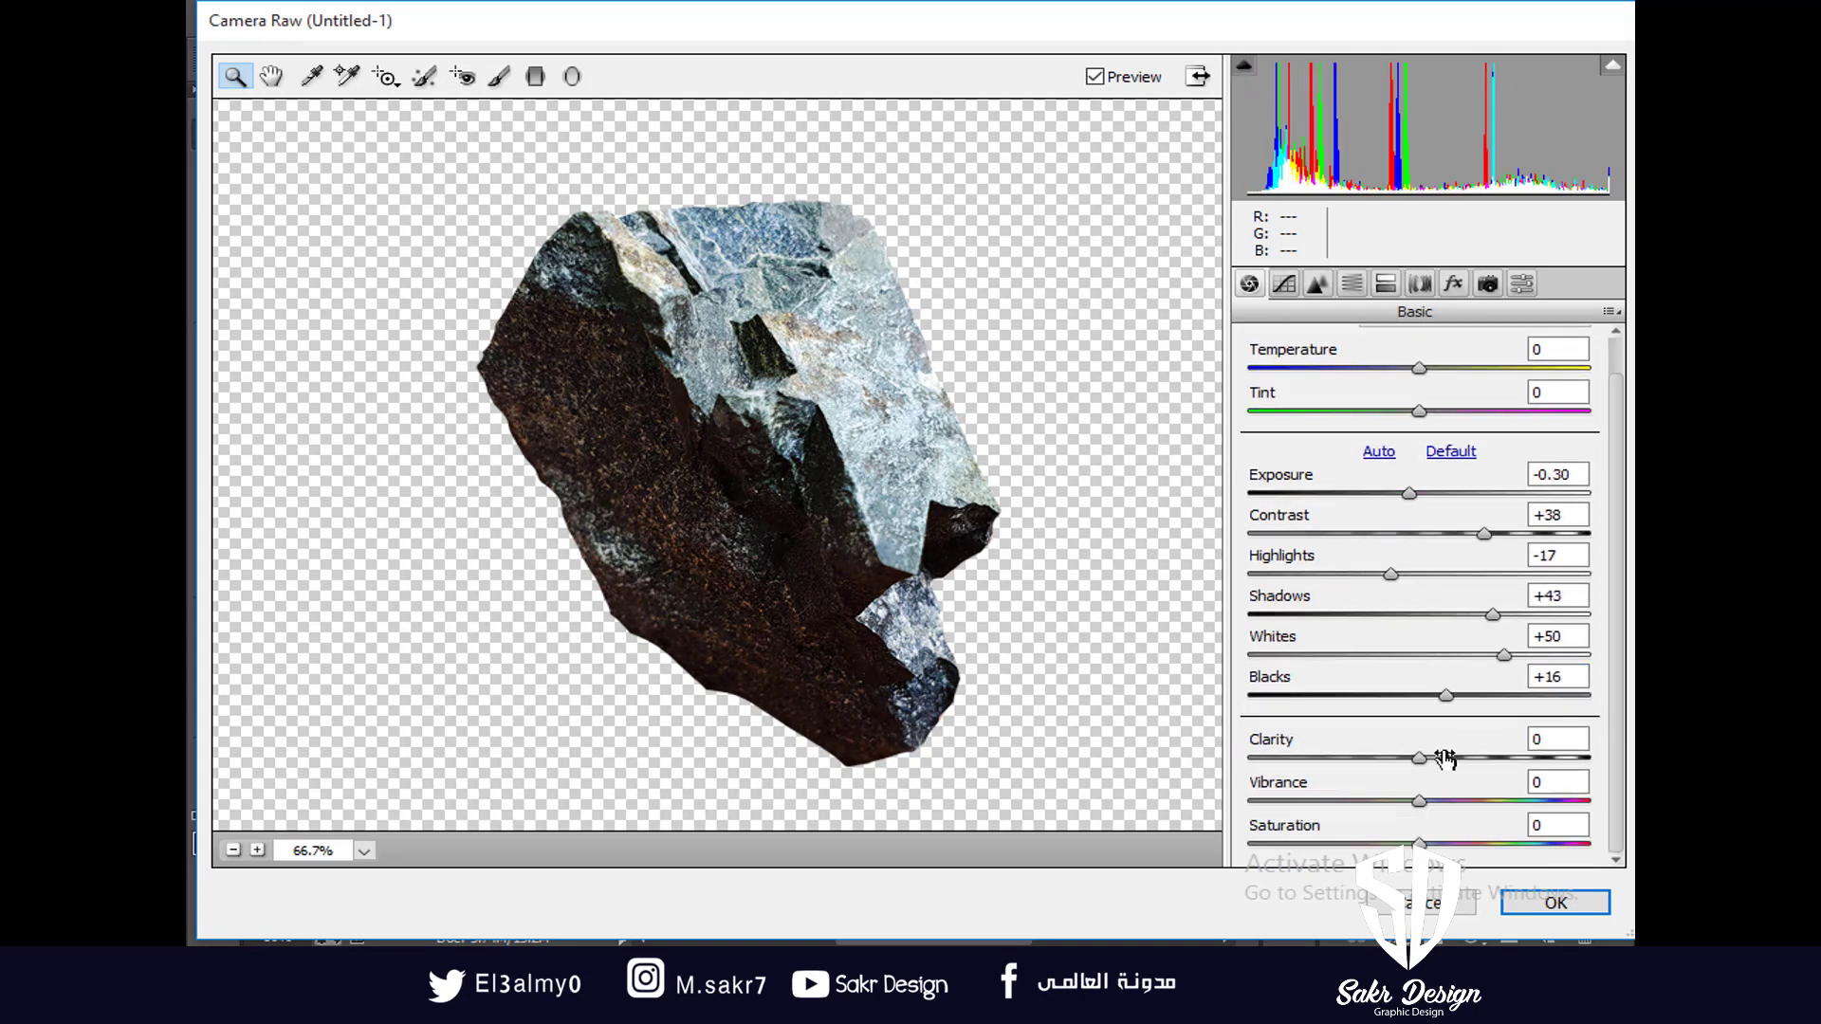
click(1450, 758)
drag(1450, 759, 1421, 843)
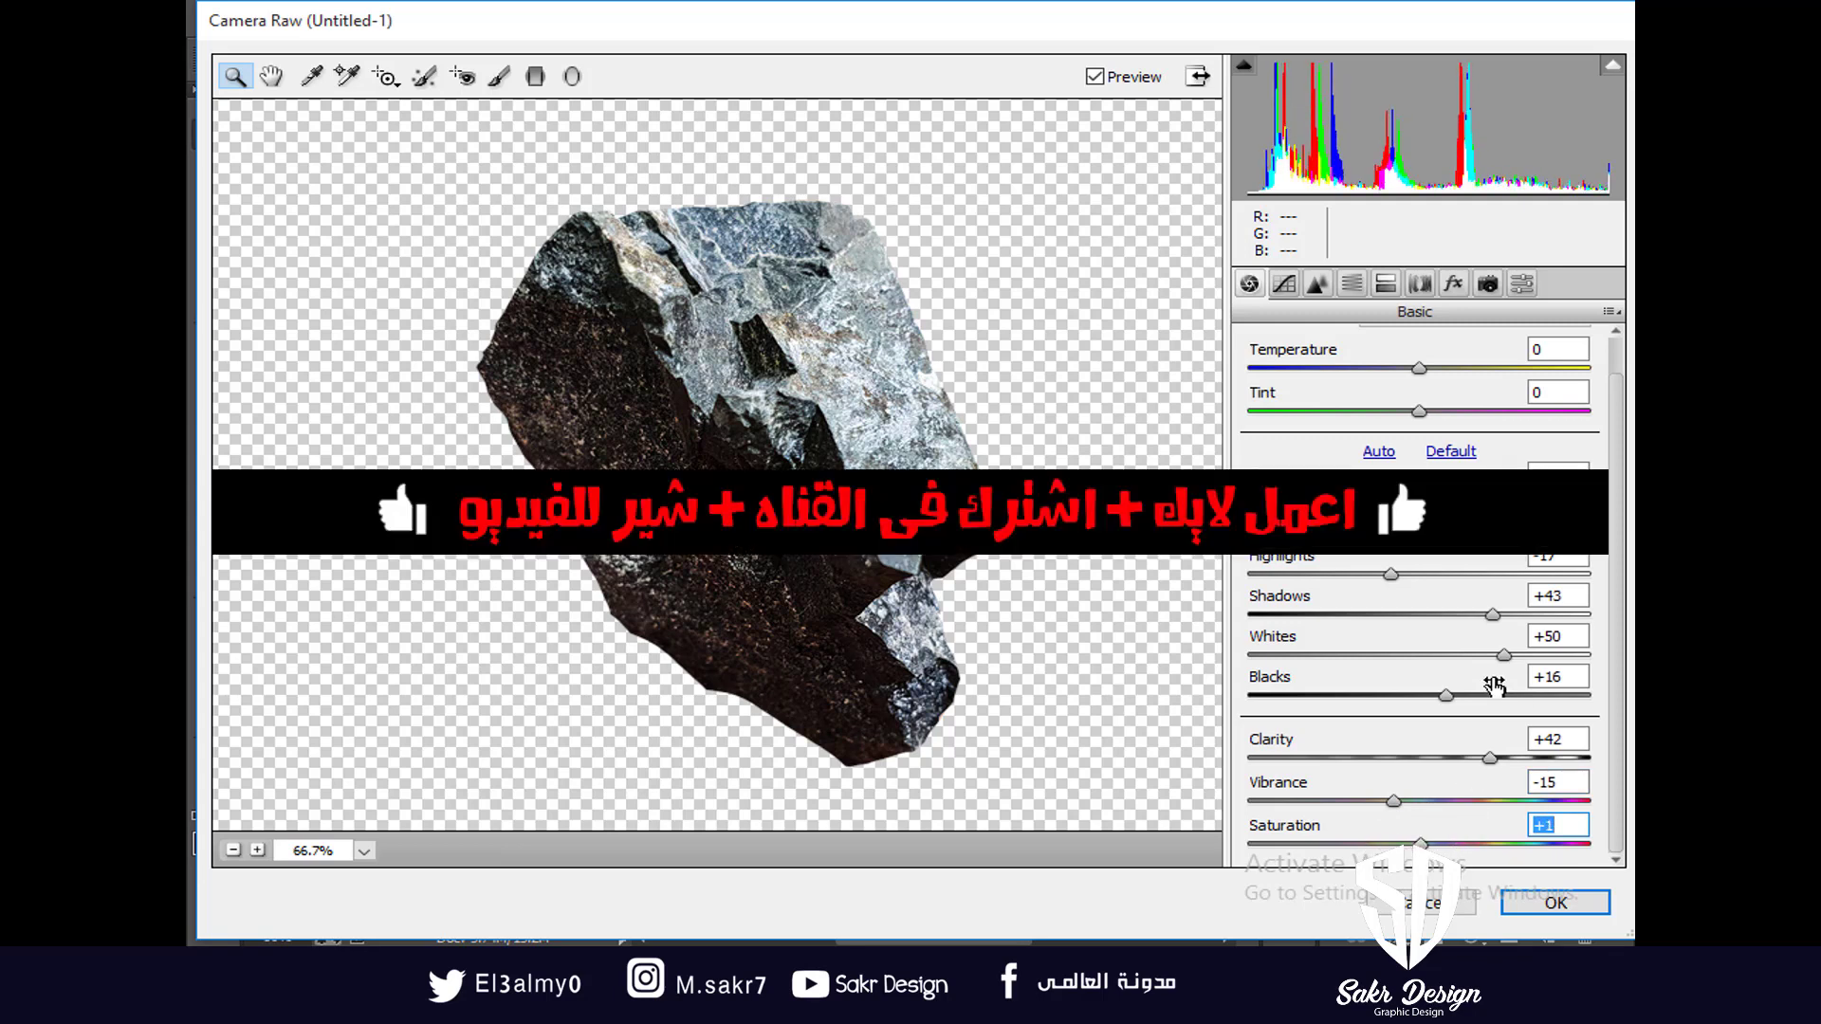
scroll(1407, 347, up, 1)
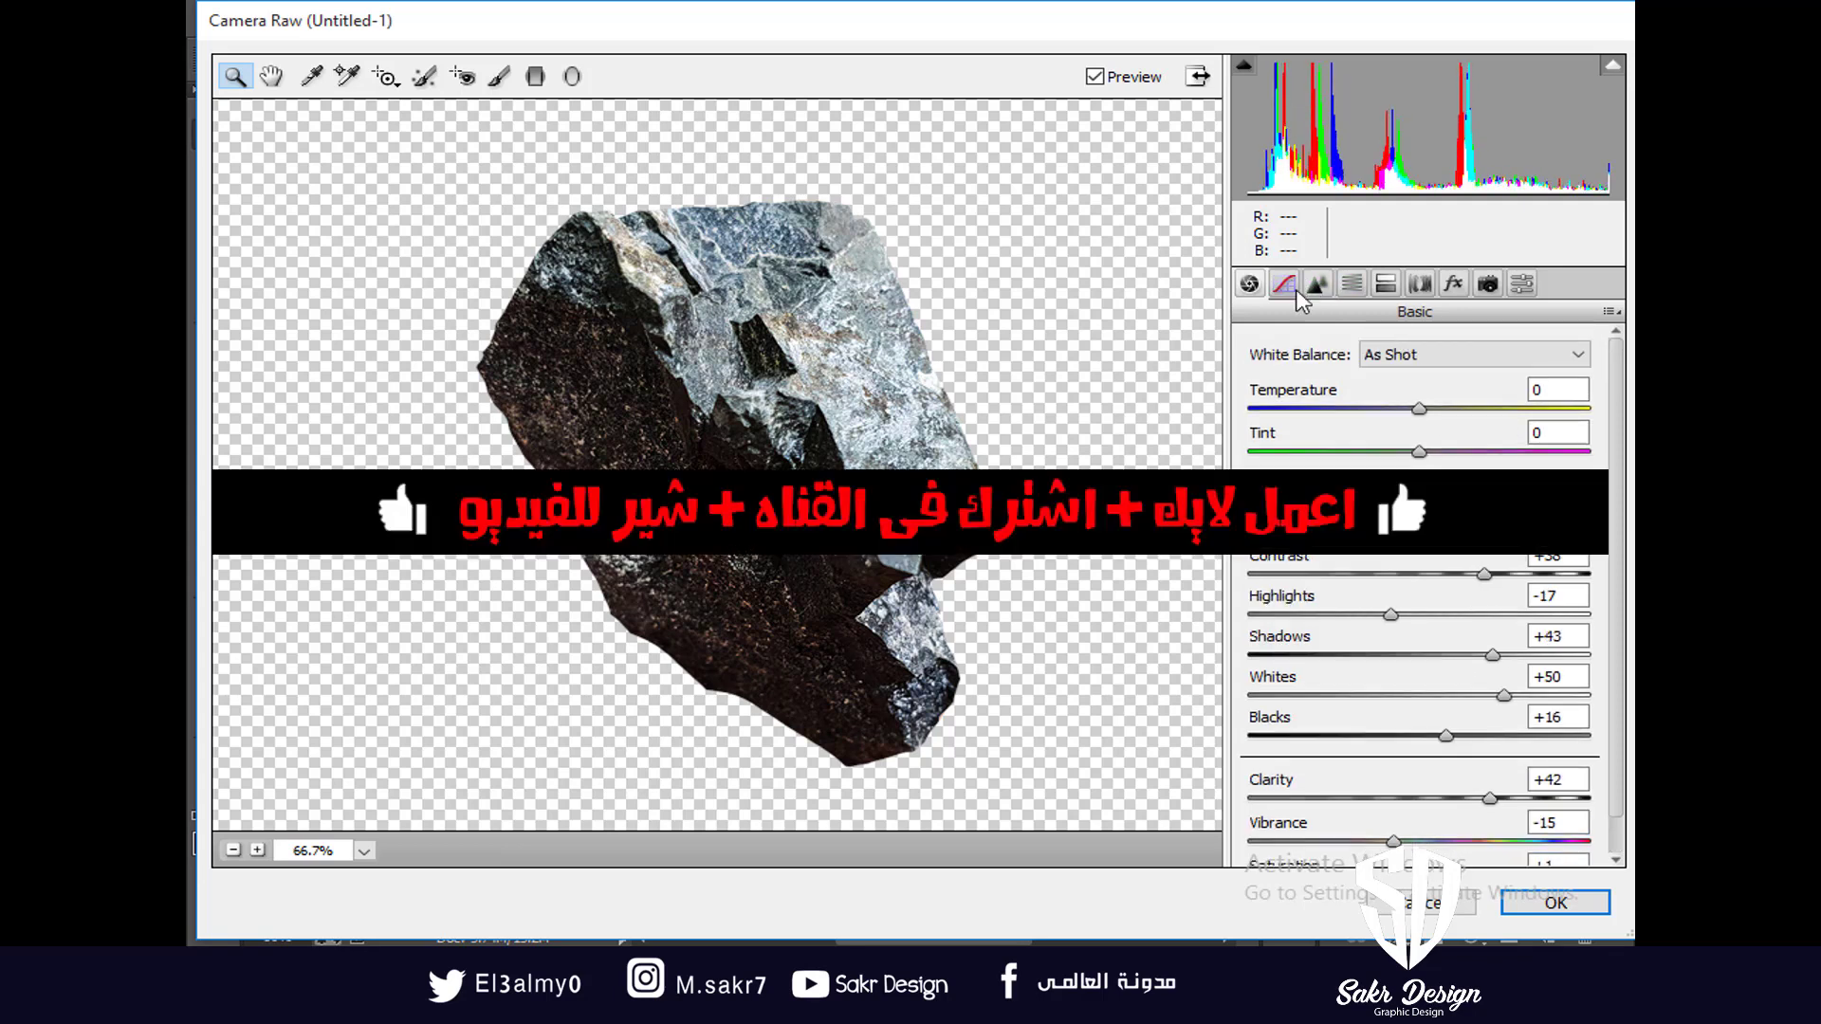
click(1551, 908)
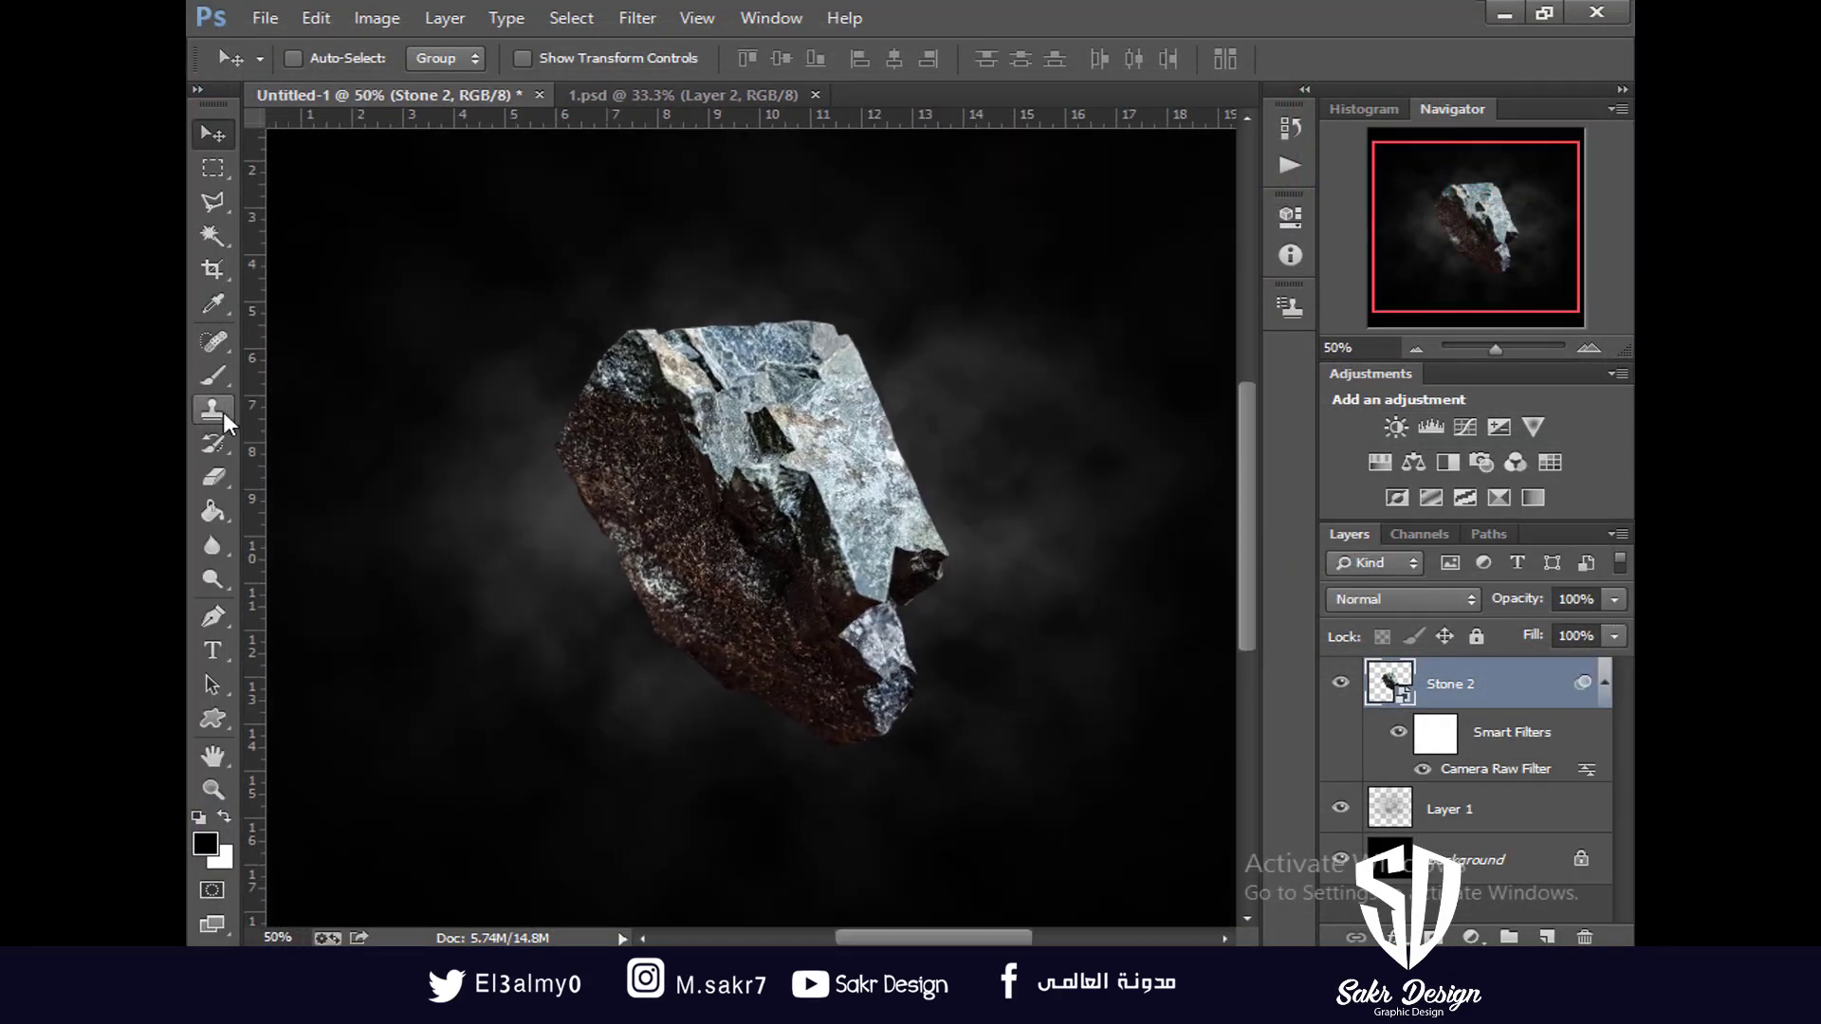
Choose the Burn tool and rasterize the Stone 2 smart object so it can be painted on
key(ctrl+plus)
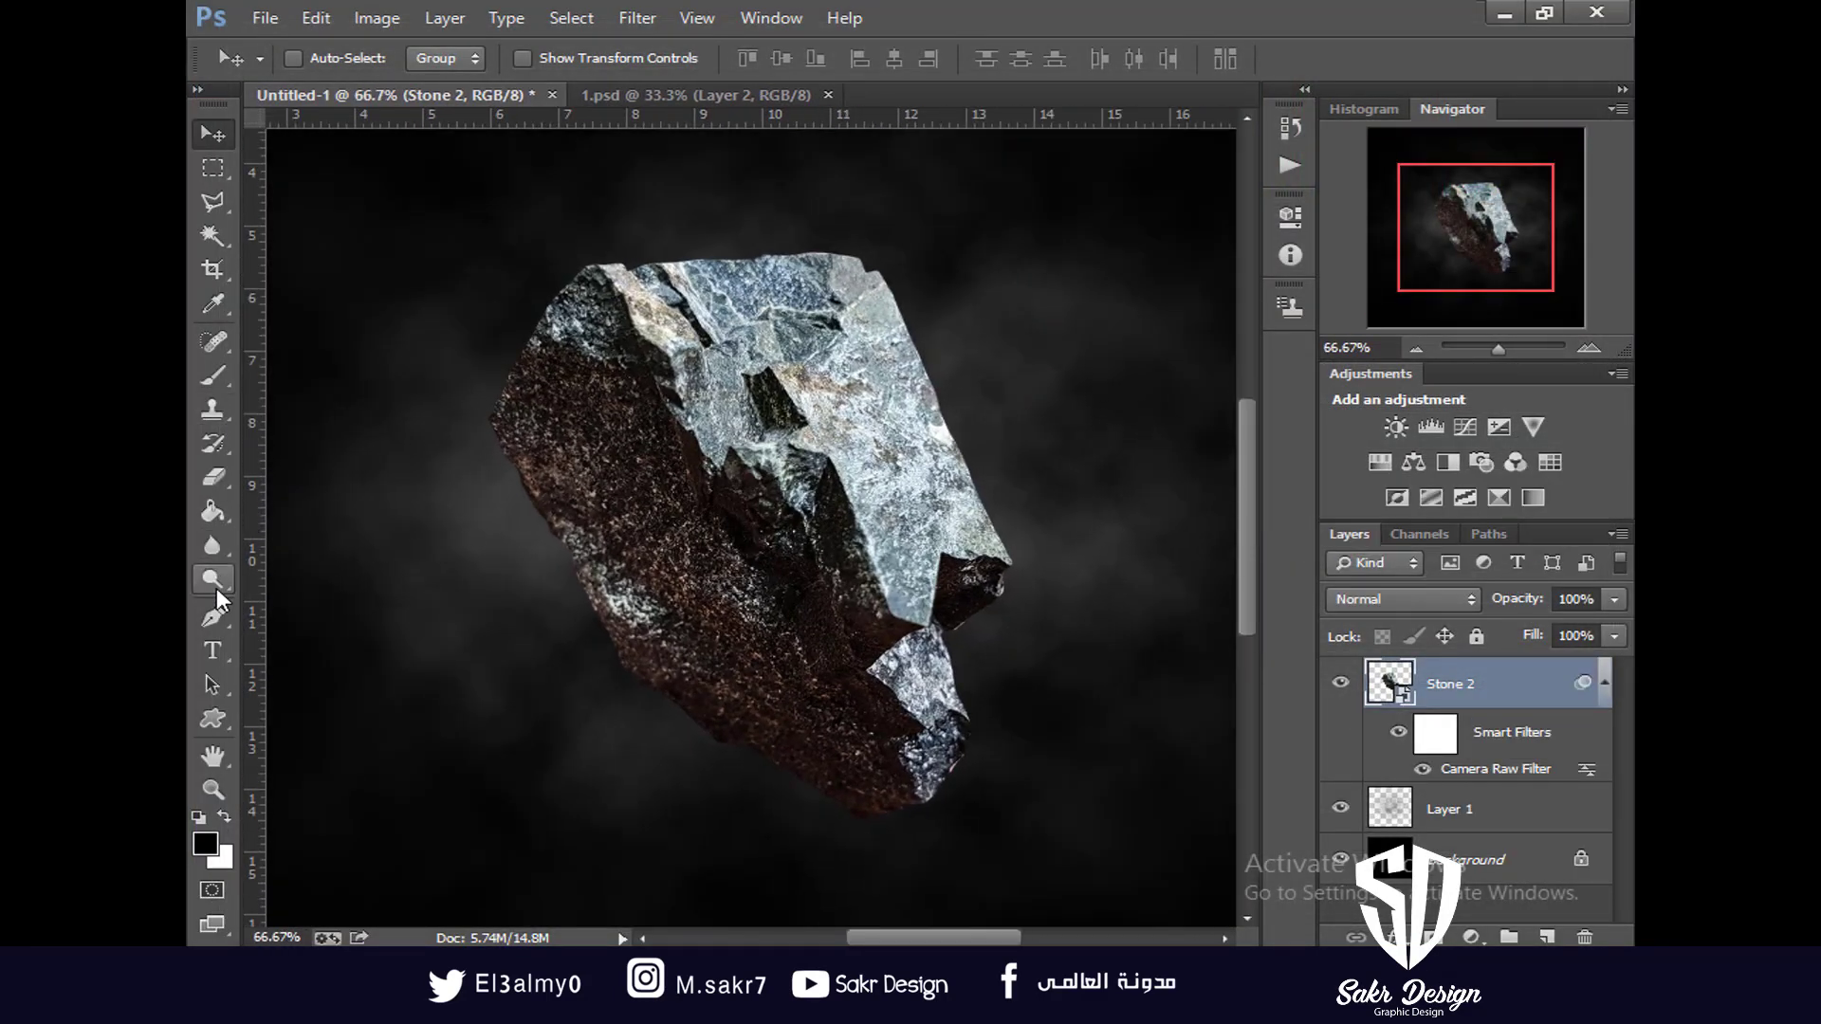
key(ctrl+minus)
key(ctrl+plus)
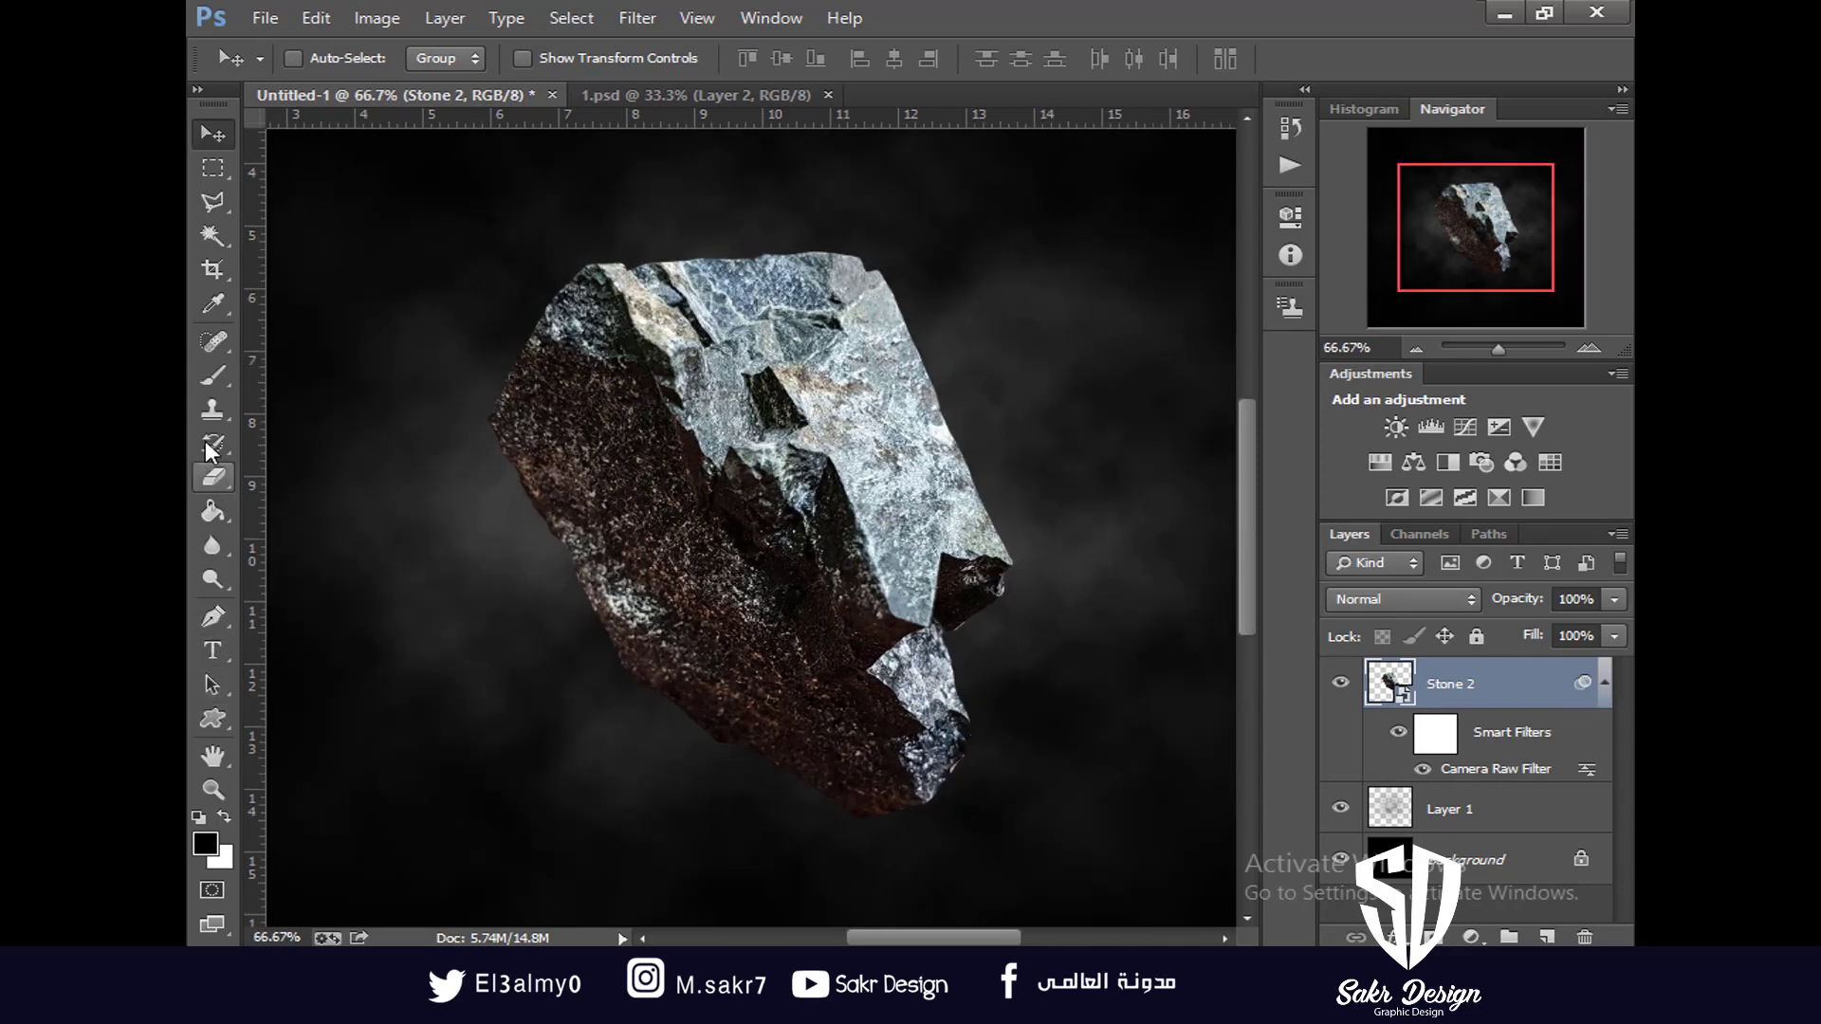
click(213, 374)
drag(212, 579, 332, 591)
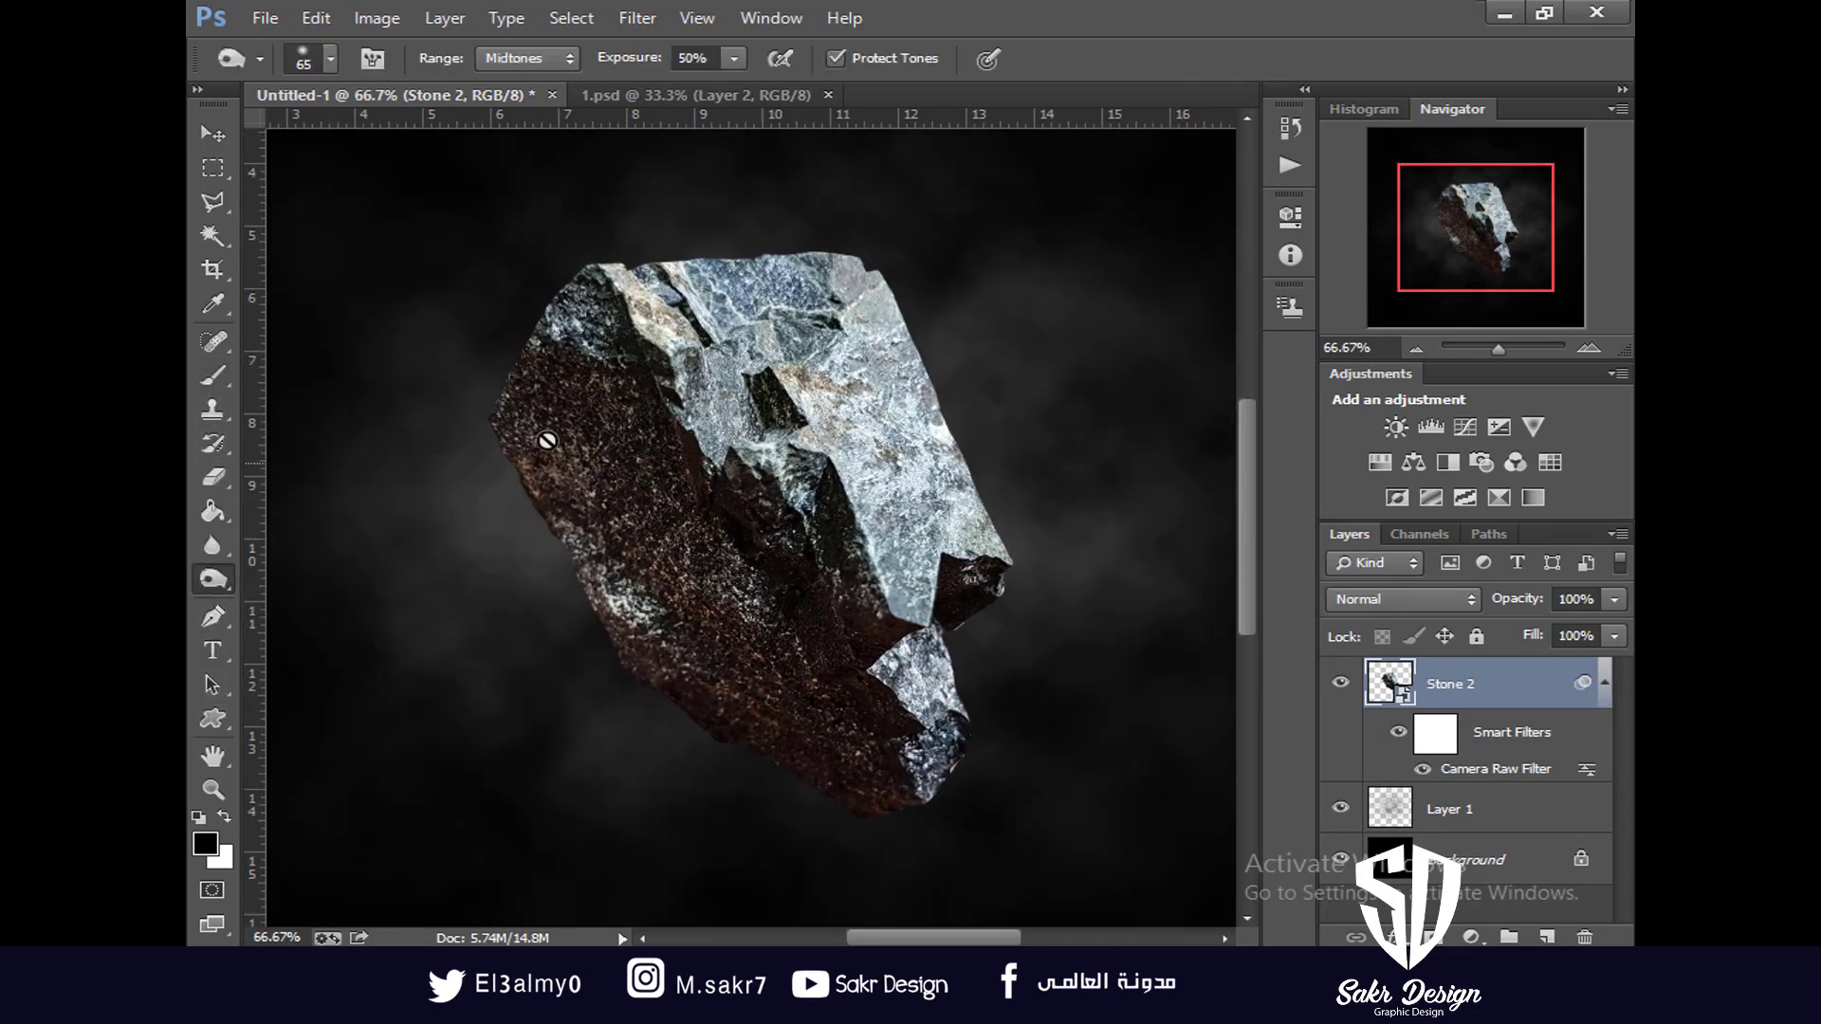
click(595, 492)
click(865, 396)
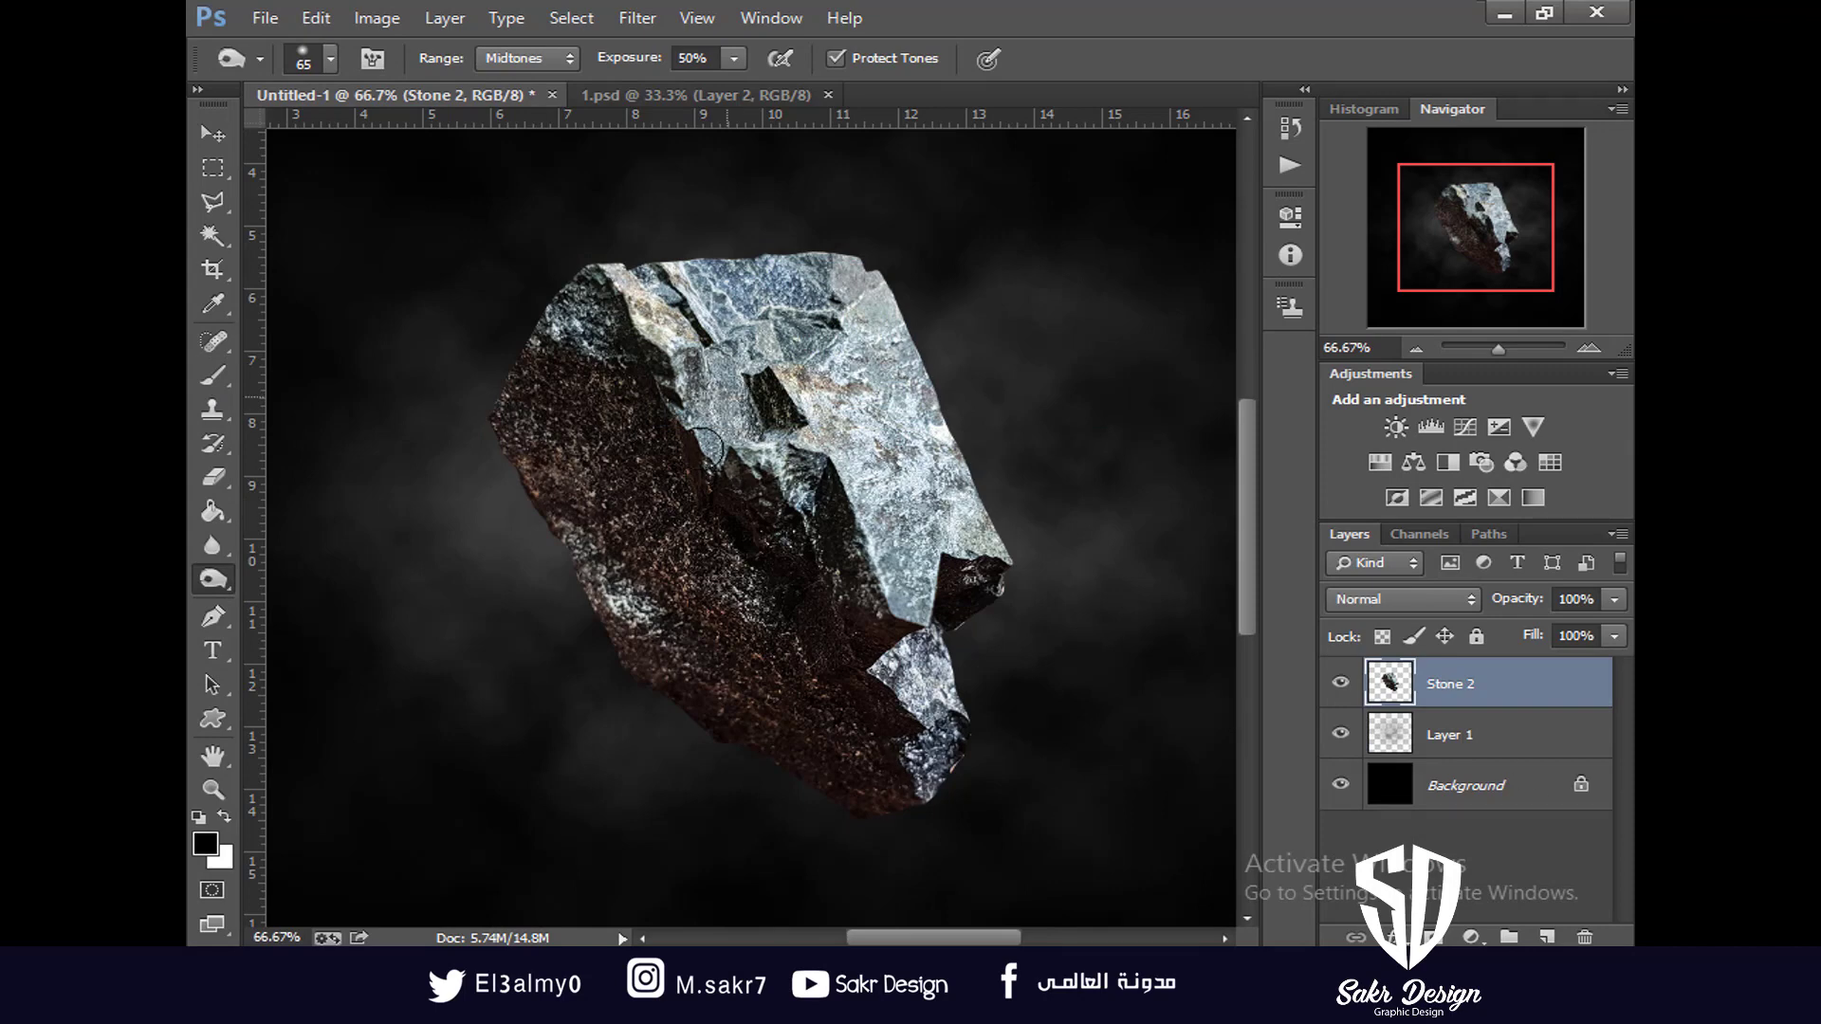
Set the Burn brush size to 195 px and darken the stone's brown left side at 50% exposure
right_click(707, 446)
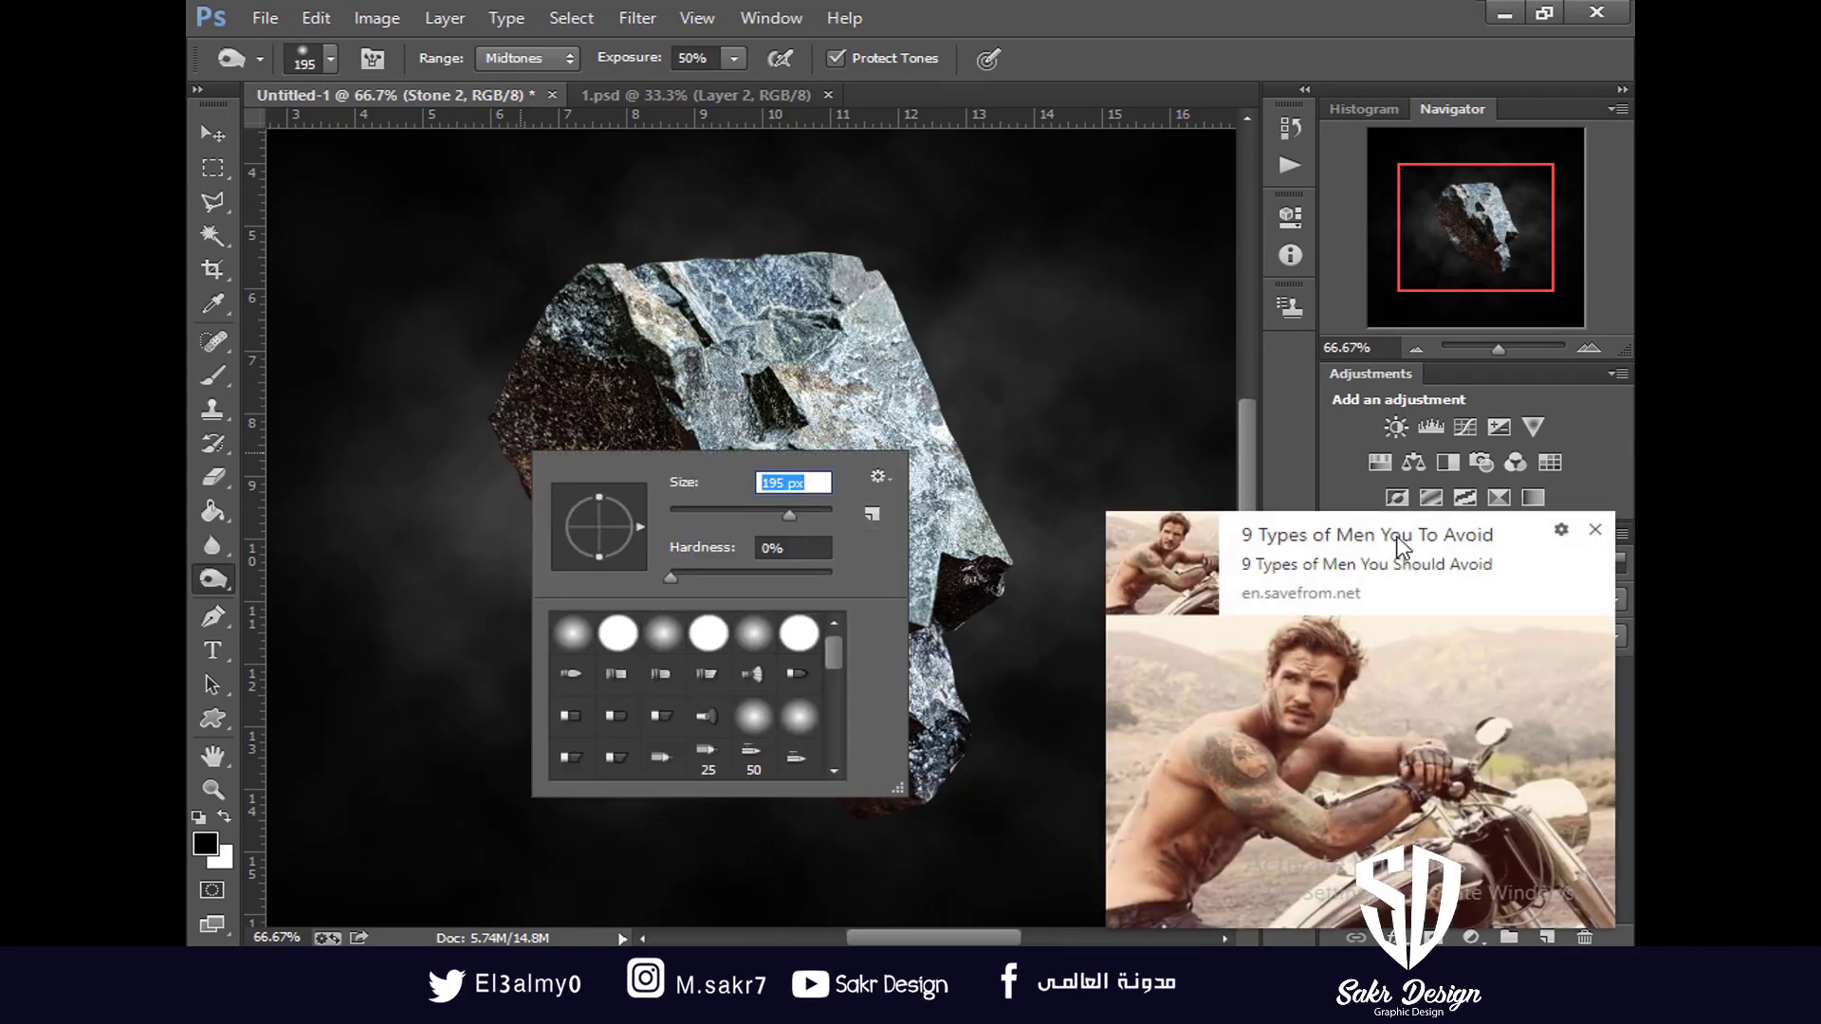
click(1595, 529)
mouse_move(502, 367)
mouse_down()
mouse_move(563, 508)
mouse_move(744, 694)
mouse_move(610, 645)
mouse_move(511, 448)
mouse_move(630, 655)
mouse_move(483, 396)
mouse_move(615, 711)
mouse_move(460, 408)
mouse_move(679, 834)
mouse_move(524, 454)
mouse_move(895, 814)
mouse_move(710, 737)
mouse_move(1015, 790)
mouse_move(771, 765)
mouse_move(516, 451)
mouse_move(495, 395)
mouse_move(548, 547)
mouse_move(888, 755)
mouse_move(984, 724)
mouse_move(612, 609)
mouse_move(408, 356)
mouse_move(683, 768)
mouse_move(969, 790)
mouse_move(868, 810)
mouse_move(548, 456)
mouse_move(501, 327)
mouse_up()
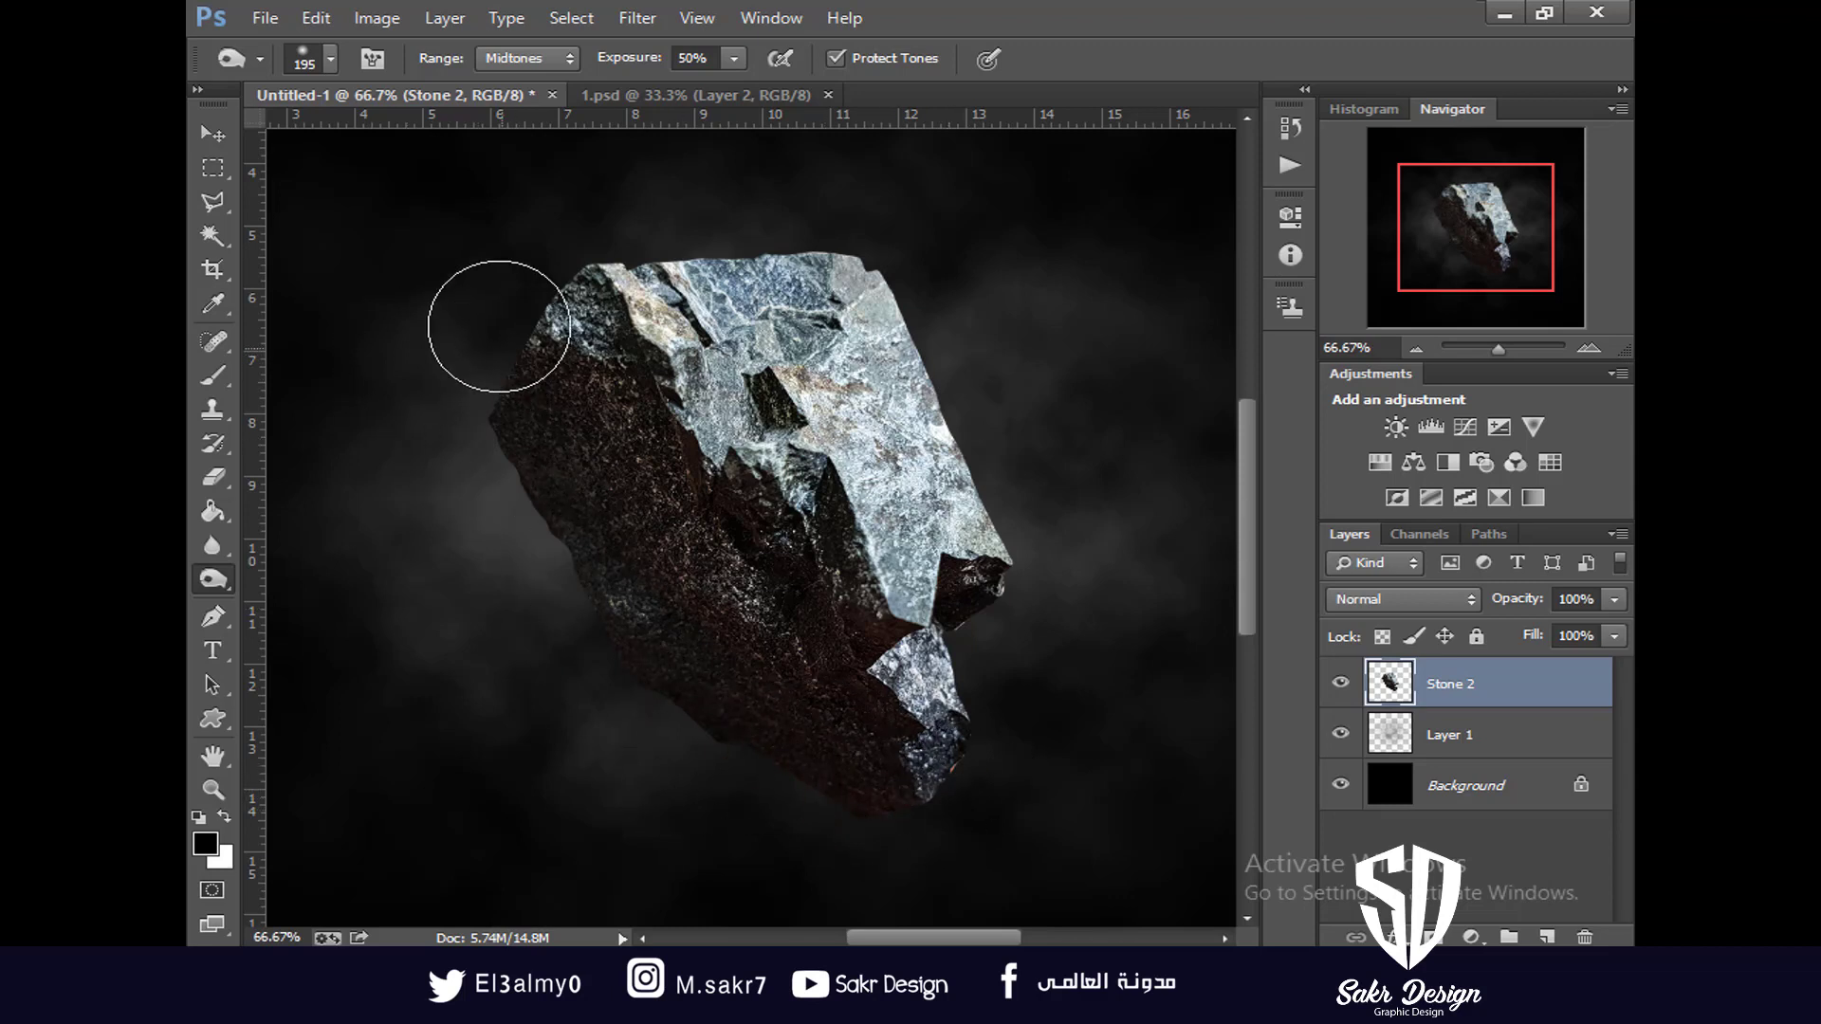
Raise the Burn exposure to 100% and darken the stone's left and lower faces to near black
click(736, 60)
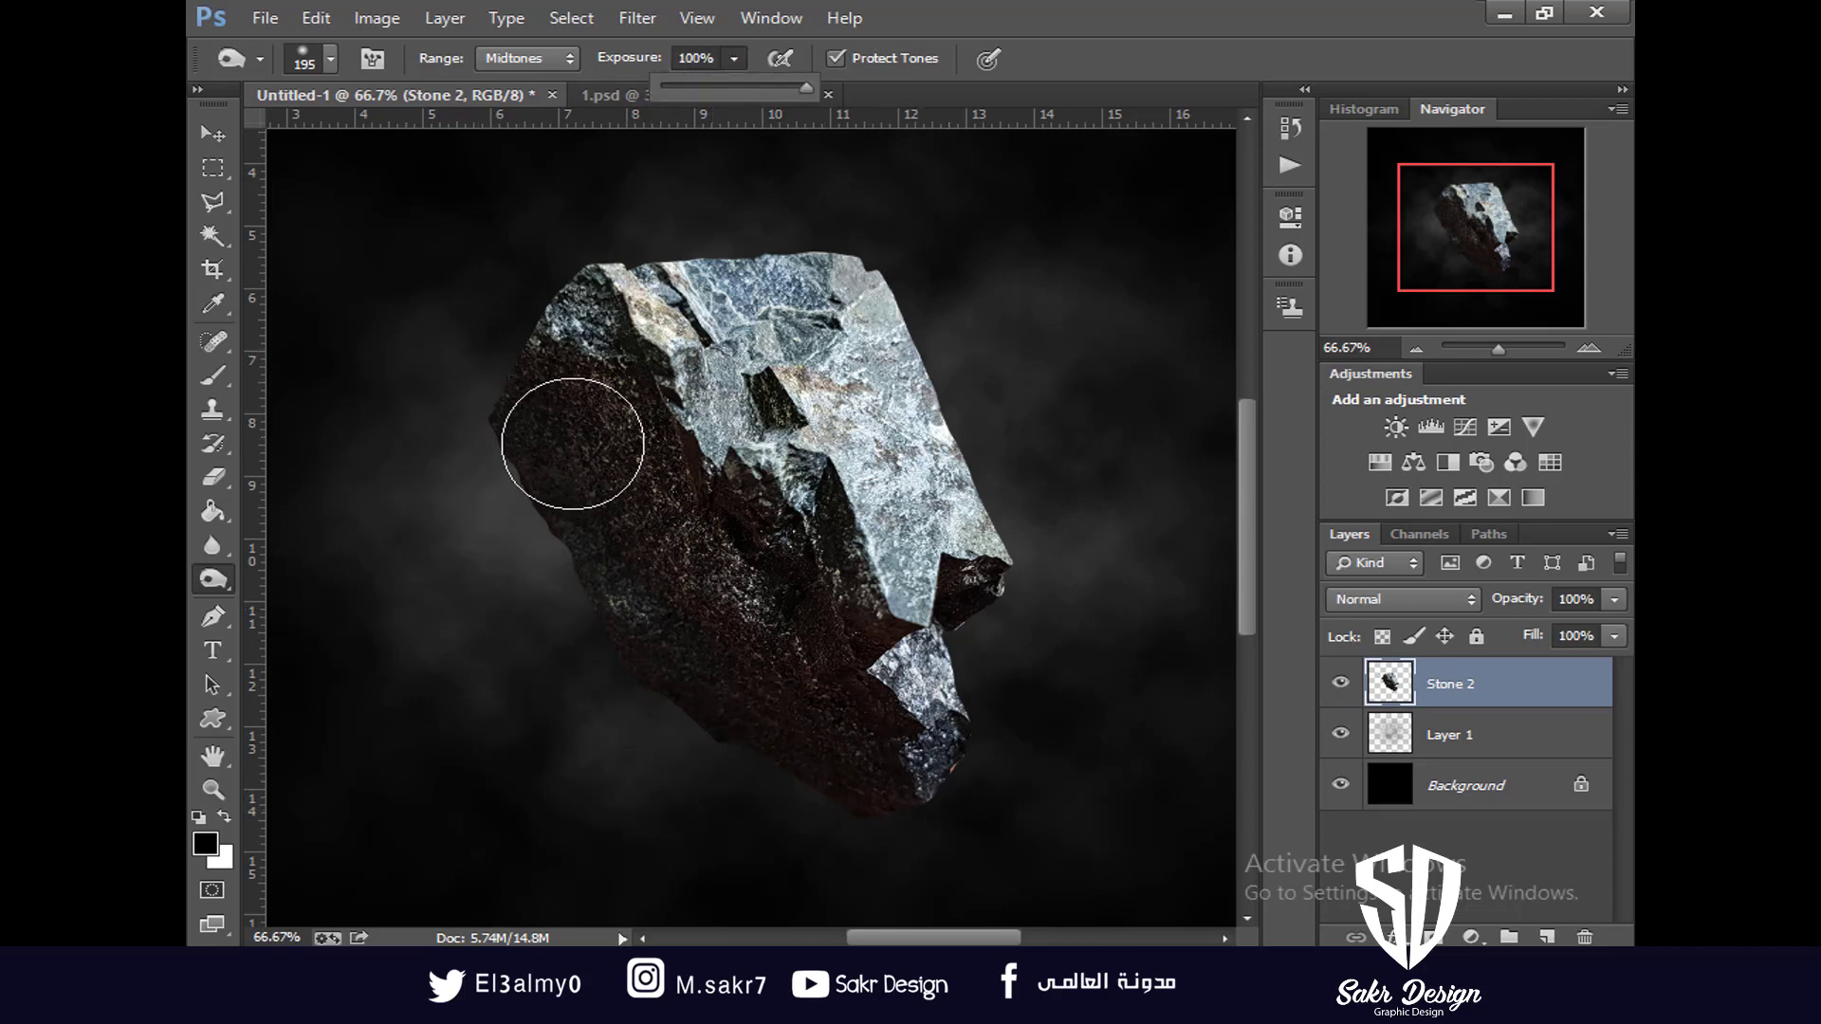
mouse_move(446, 420)
mouse_down()
mouse_move(599, 671)
mouse_move(778, 780)
mouse_move(963, 778)
mouse_move(988, 749)
mouse_move(759, 672)
mouse_move(537, 386)
mouse_move(573, 407)
mouse_move(786, 688)
mouse_move(562, 385)
mouse_move(621, 531)
mouse_move(795, 766)
mouse_move(890, 778)
mouse_move(461, 390)
mouse_move(811, 797)
mouse_move(960, 813)
mouse_move(822, 828)
mouse_move(458, 344)
mouse_move(803, 833)
mouse_move(975, 799)
mouse_move(857, 803)
mouse_move(648, 432)
mouse_move(813, 600)
mouse_move(626, 396)
mouse_move(729, 661)
mouse_move(609, 417)
mouse_move(710, 408)
mouse_move(727, 442)
mouse_up()
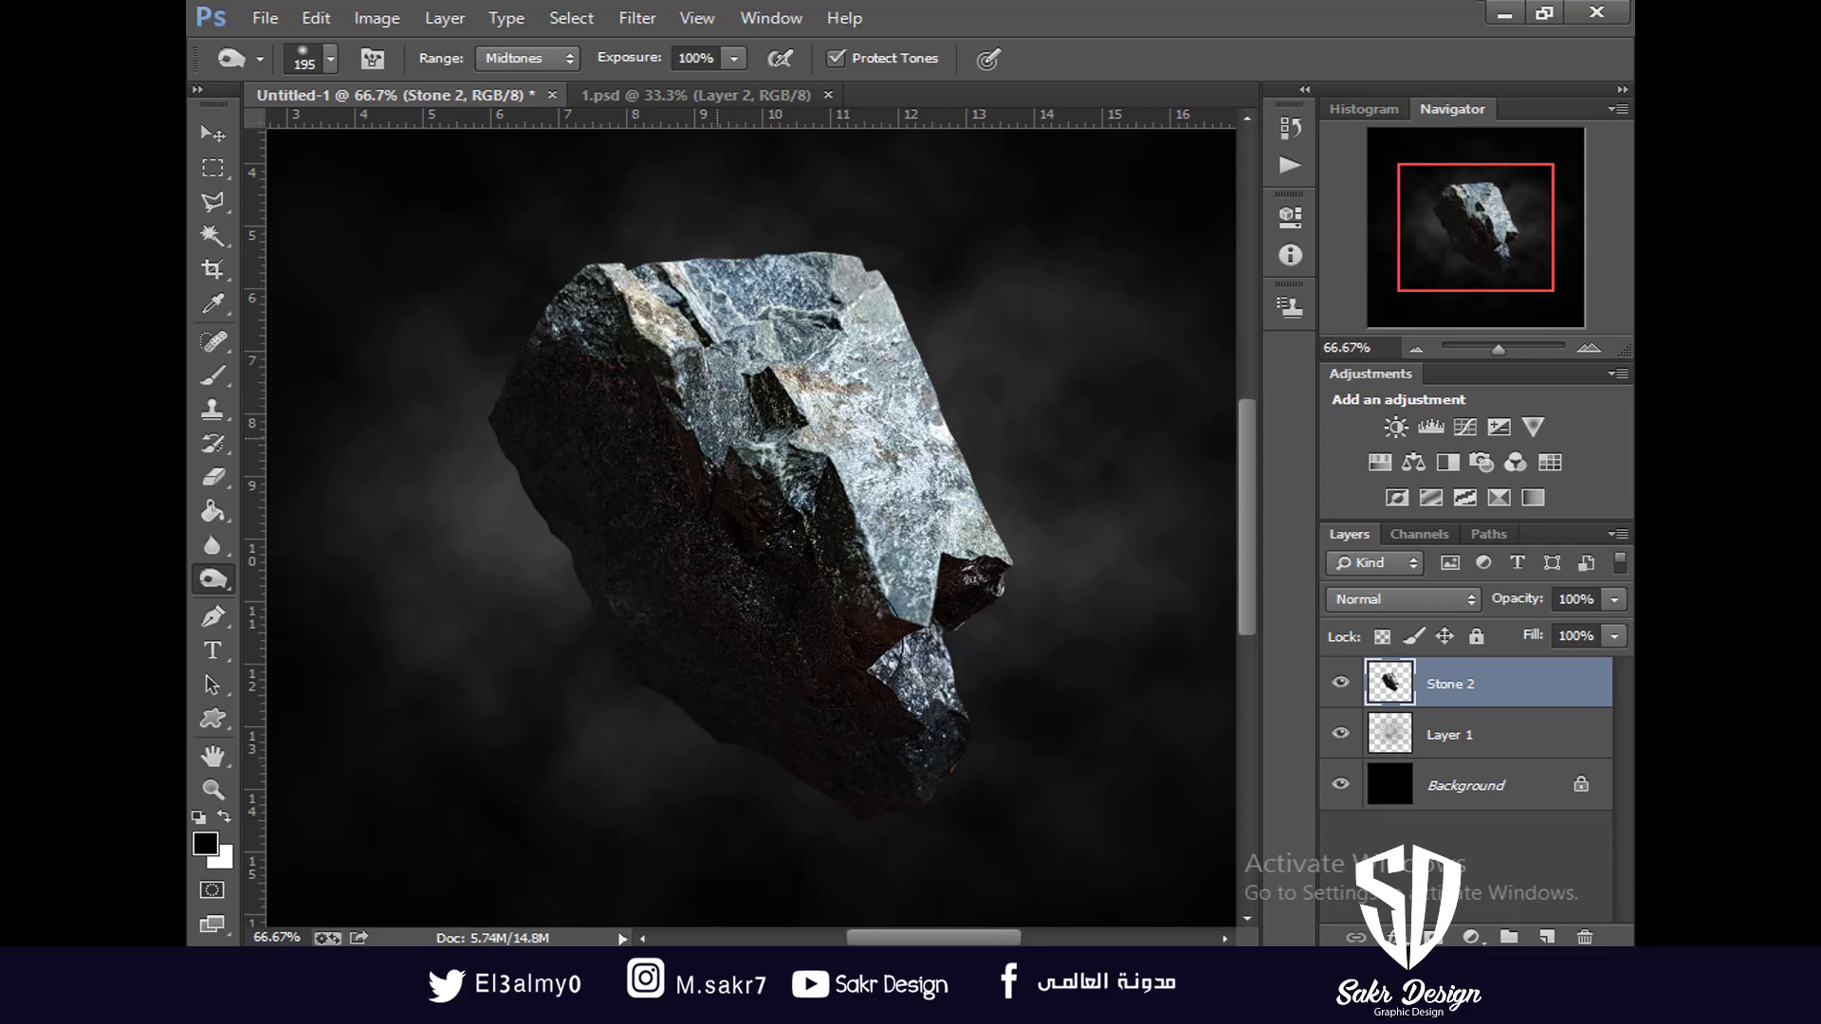
mouse_move(706, 663)
mouse_down()
mouse_move(668, 528)
mouse_move(598, 513)
mouse_move(691, 683)
mouse_move(548, 488)
mouse_move(608, 548)
mouse_up()
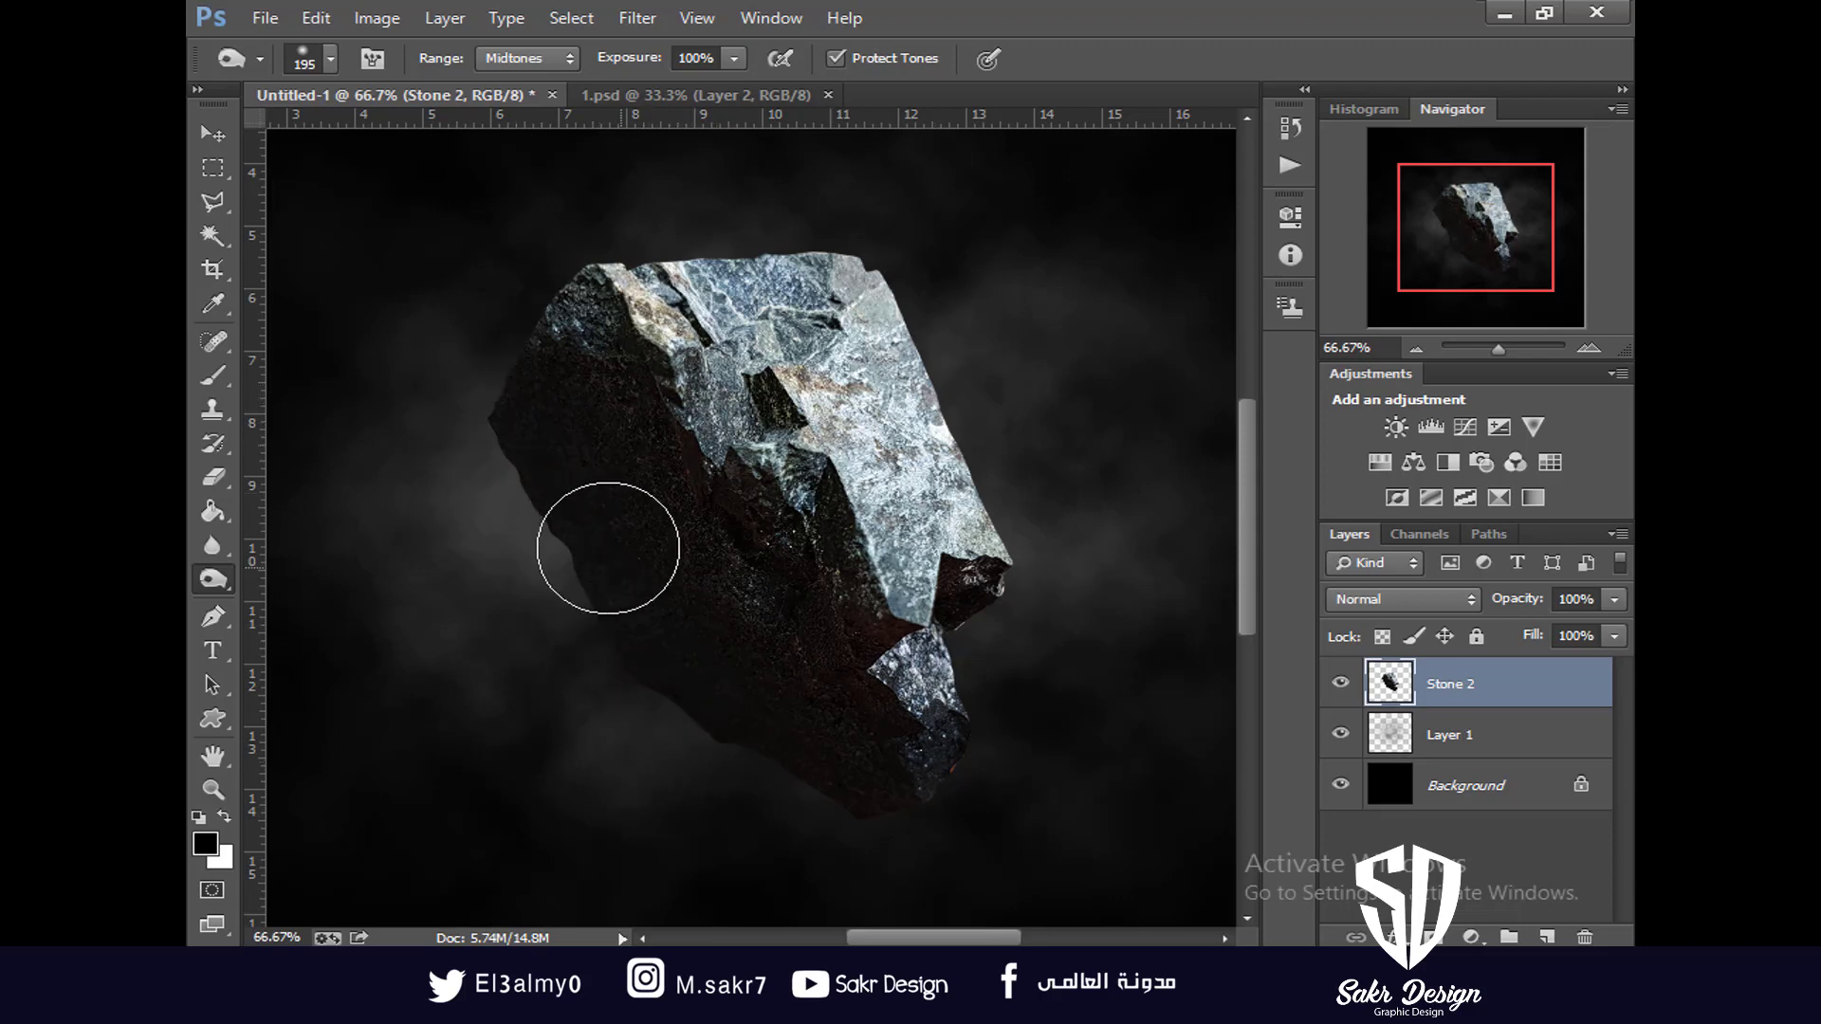
mouse_move(975, 804)
mouse_down()
mouse_move(750, 733)
mouse_move(579, 559)
mouse_up()
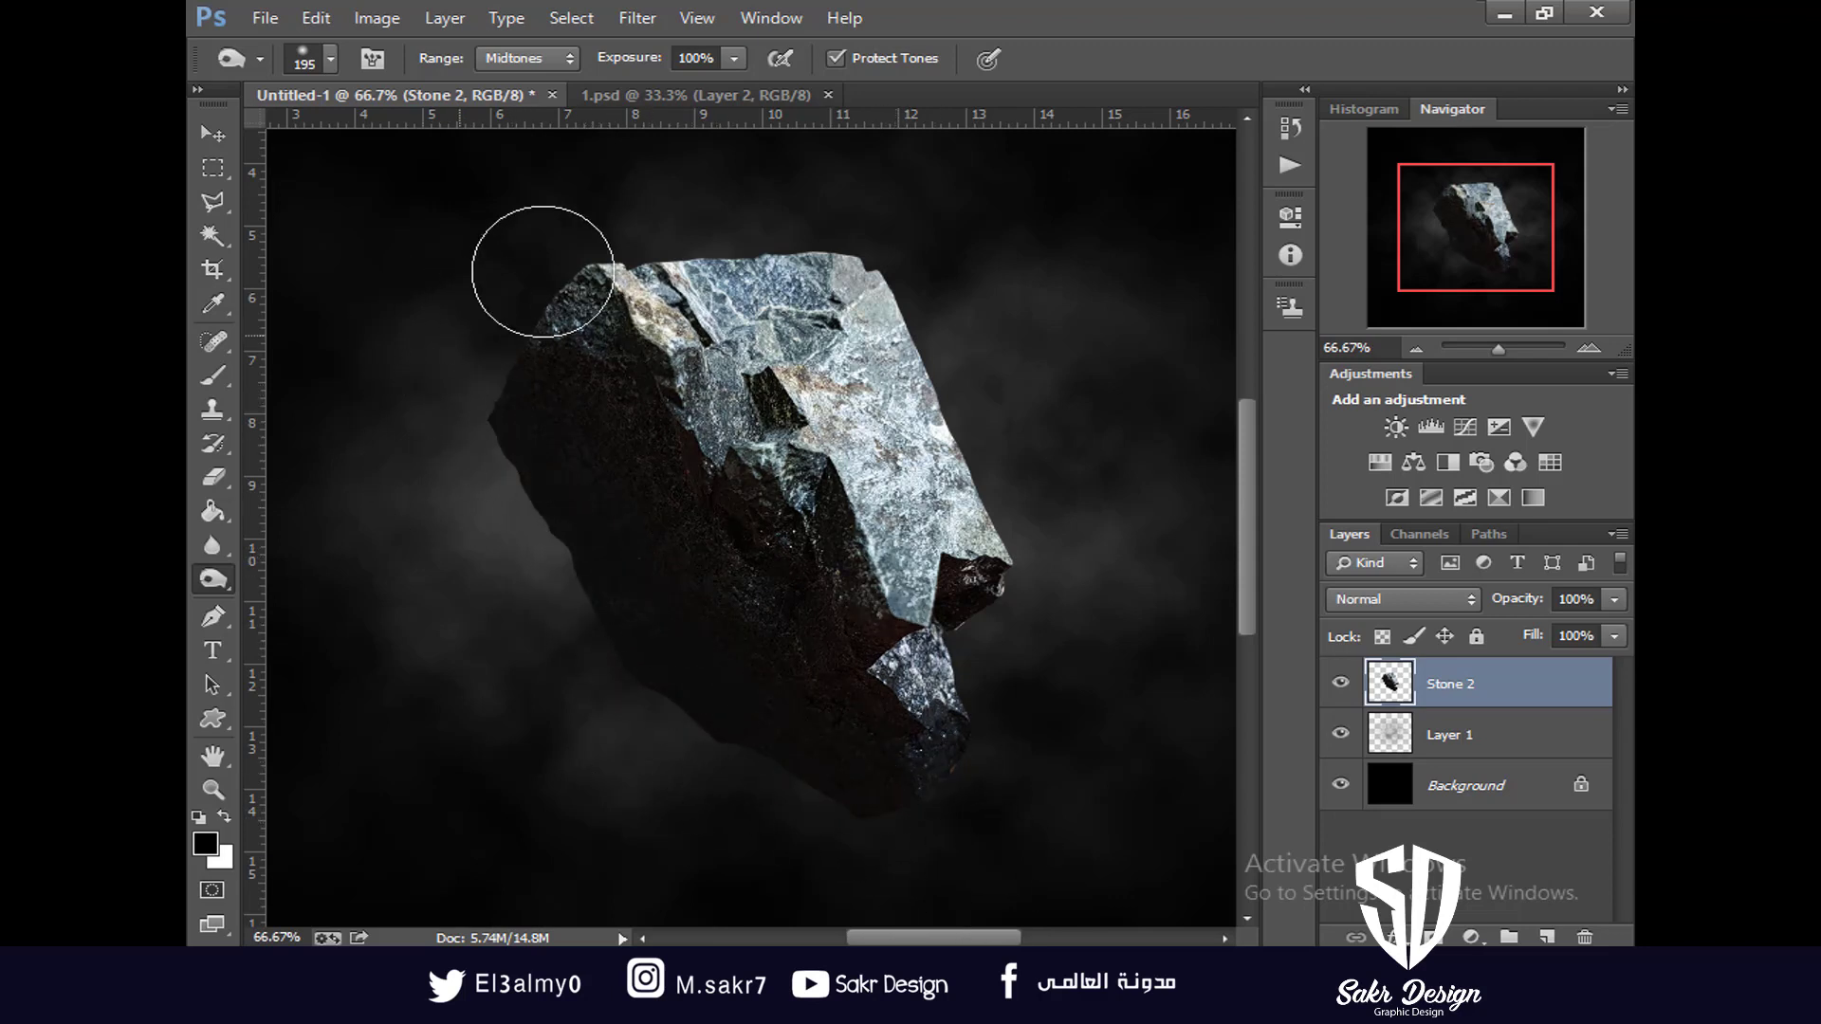
Burn the stone's upper-left corner, upper edge and lower-right facets, and compare the shading with the last stroke undone
mouse_move(542, 271)
mouse_down()
mouse_move(584, 394)
mouse_move(590, 274)
mouse_move(557, 330)
mouse_move(705, 258)
mouse_move(960, 259)
mouse_move(937, 607)
mouse_move(973, 668)
mouse_move(1017, 640)
mouse_move(997, 635)
mouse_move(990, 688)
mouse_move(915, 759)
mouse_move(924, 689)
mouse_move(984, 572)
mouse_move(1010, 613)
mouse_move(937, 692)
mouse_move(978, 723)
mouse_up()
key(ctrl+z)
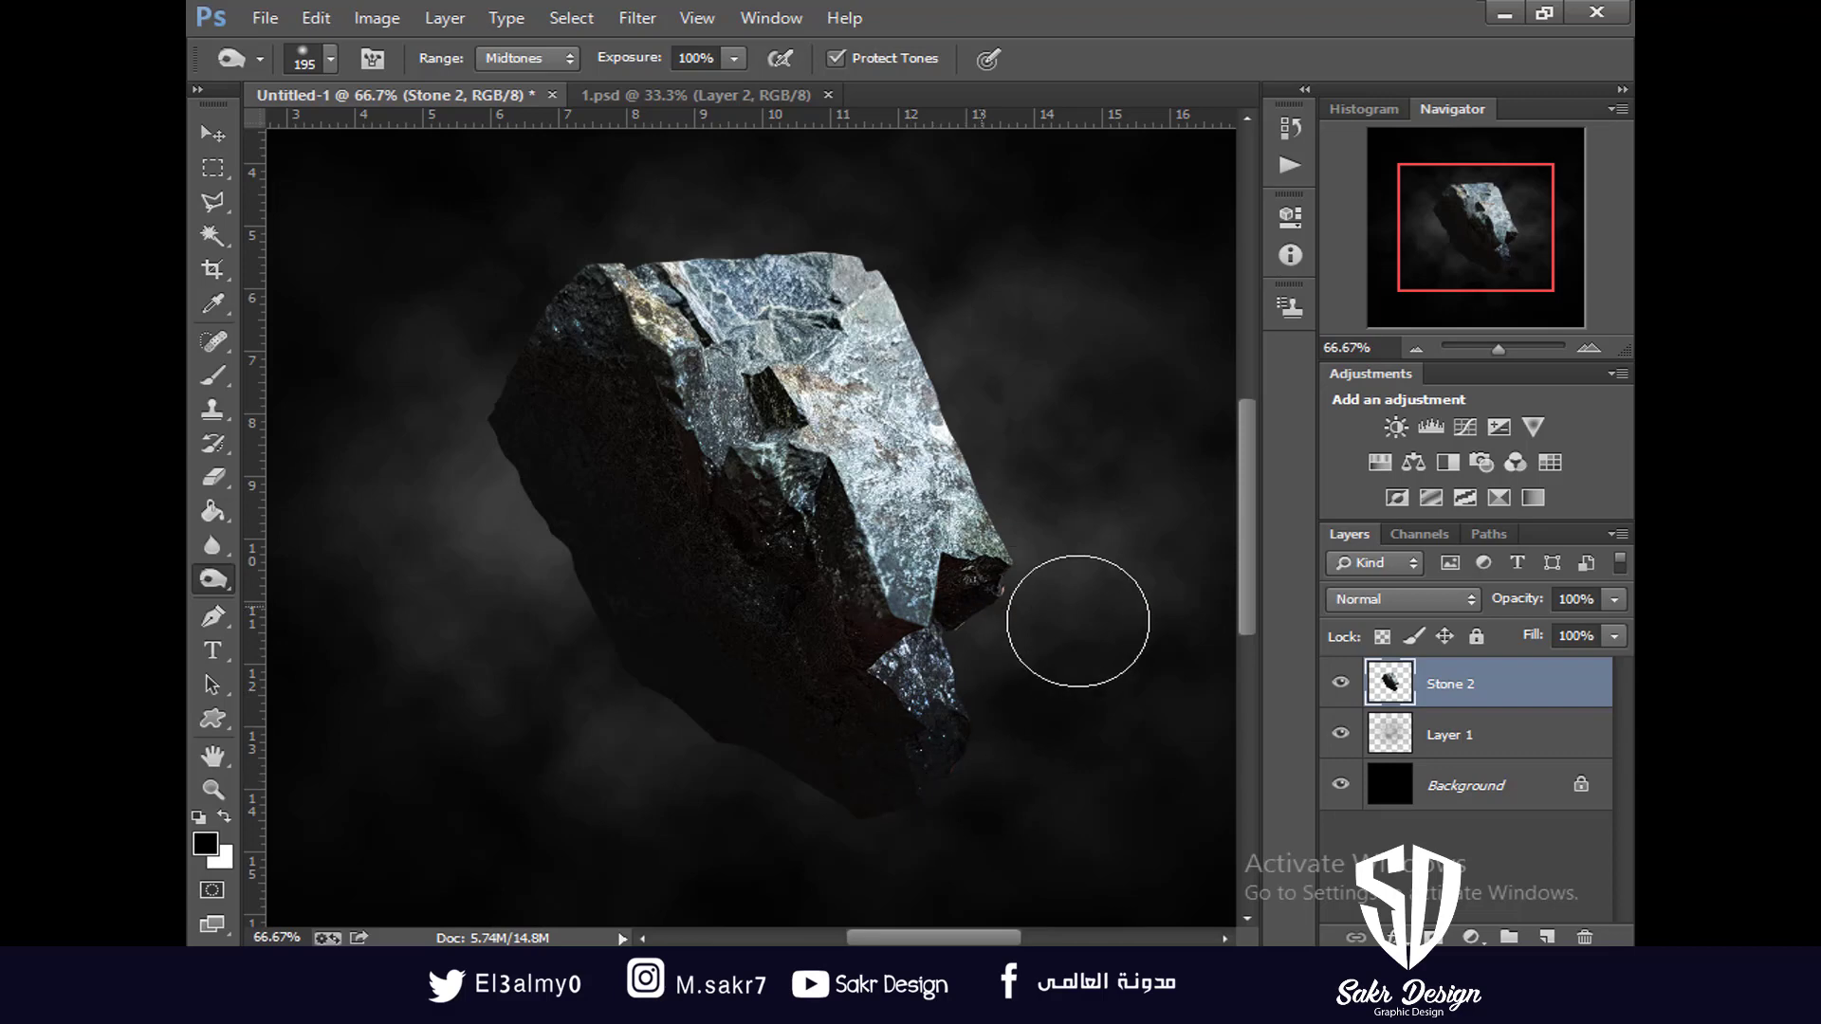
drag(806, 427, 880, 667)
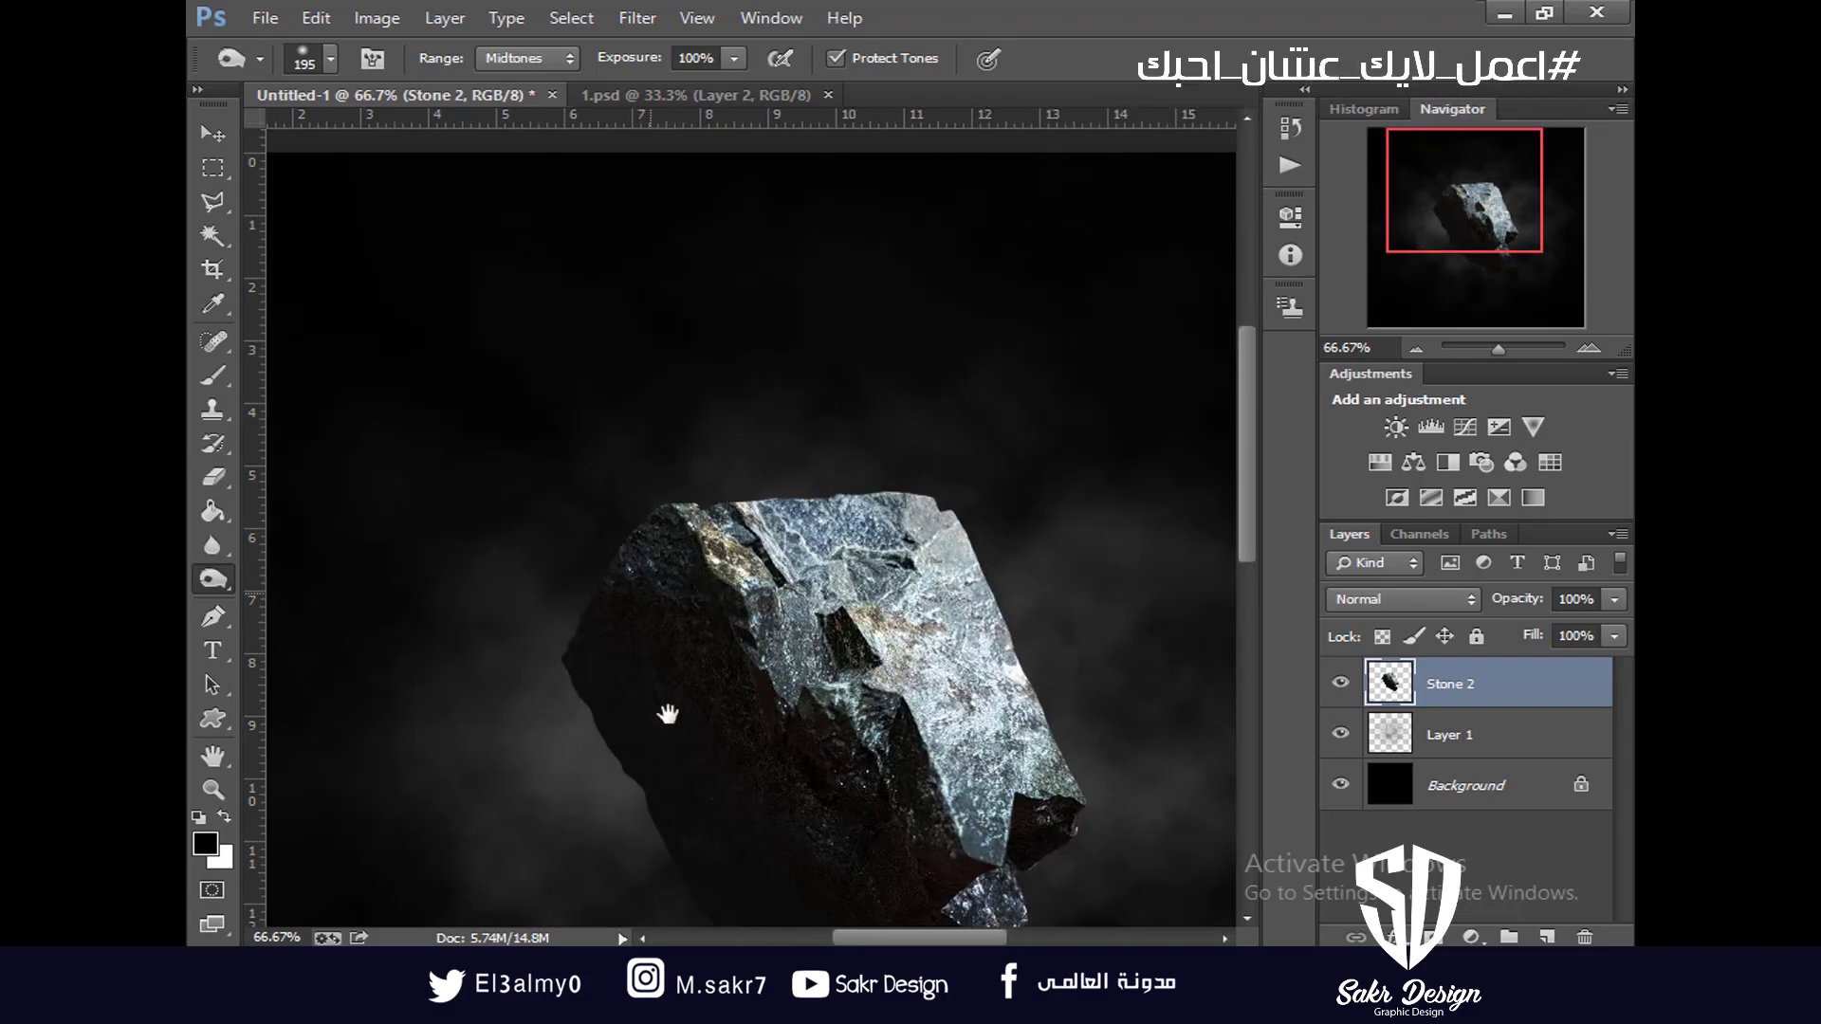
drag(663, 720, 679, 407)
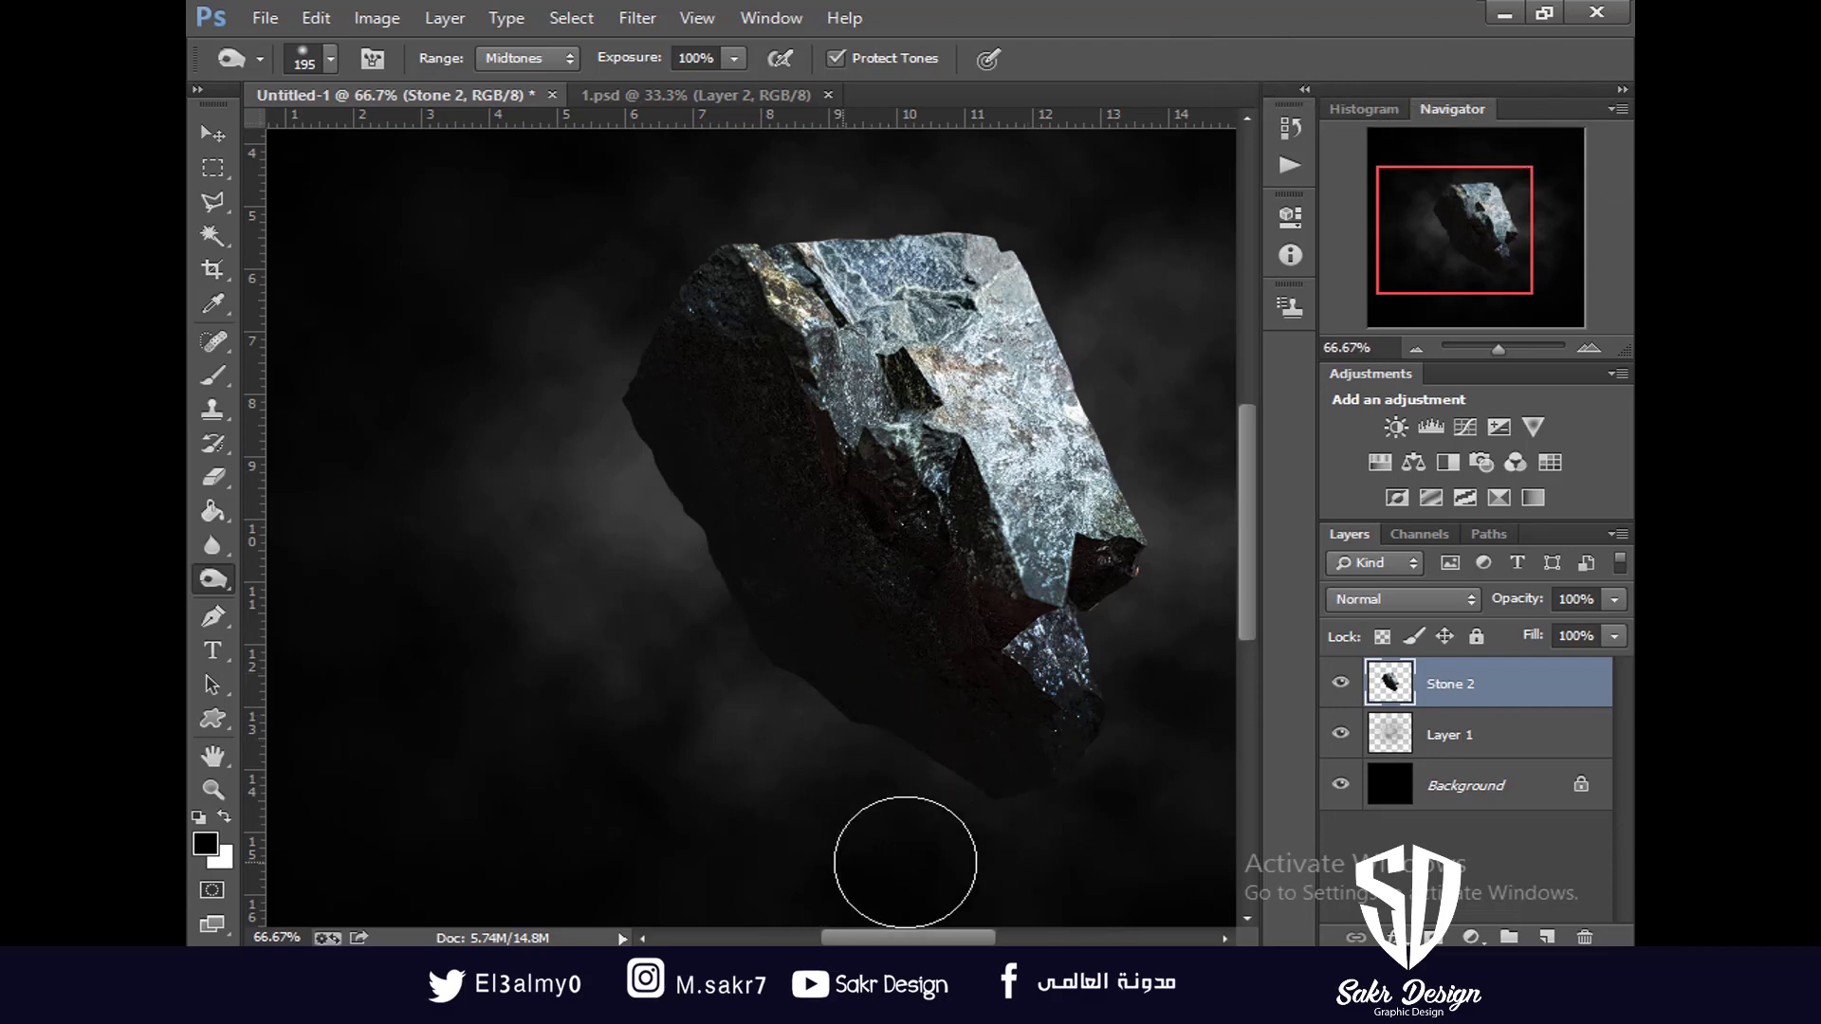
key(ctrl+z)
key(ctrl+minus)
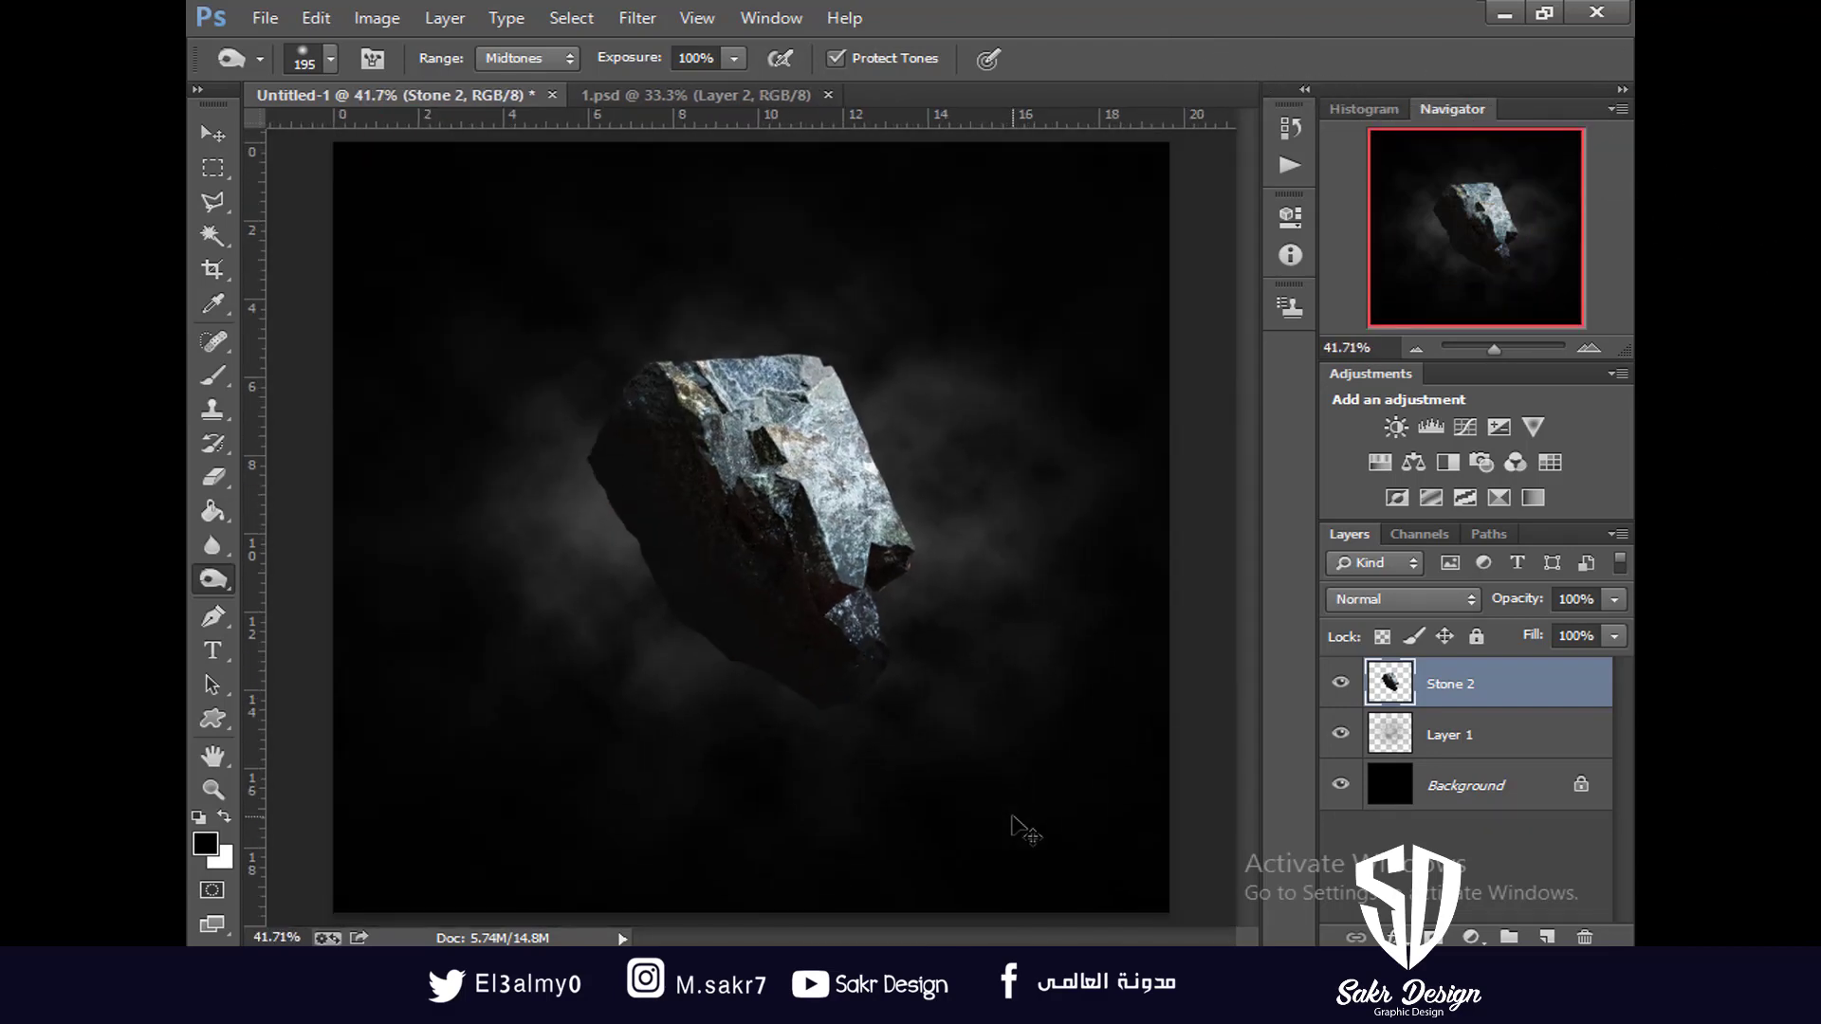
key(ctrl+minus)
key(ctrl+plus)
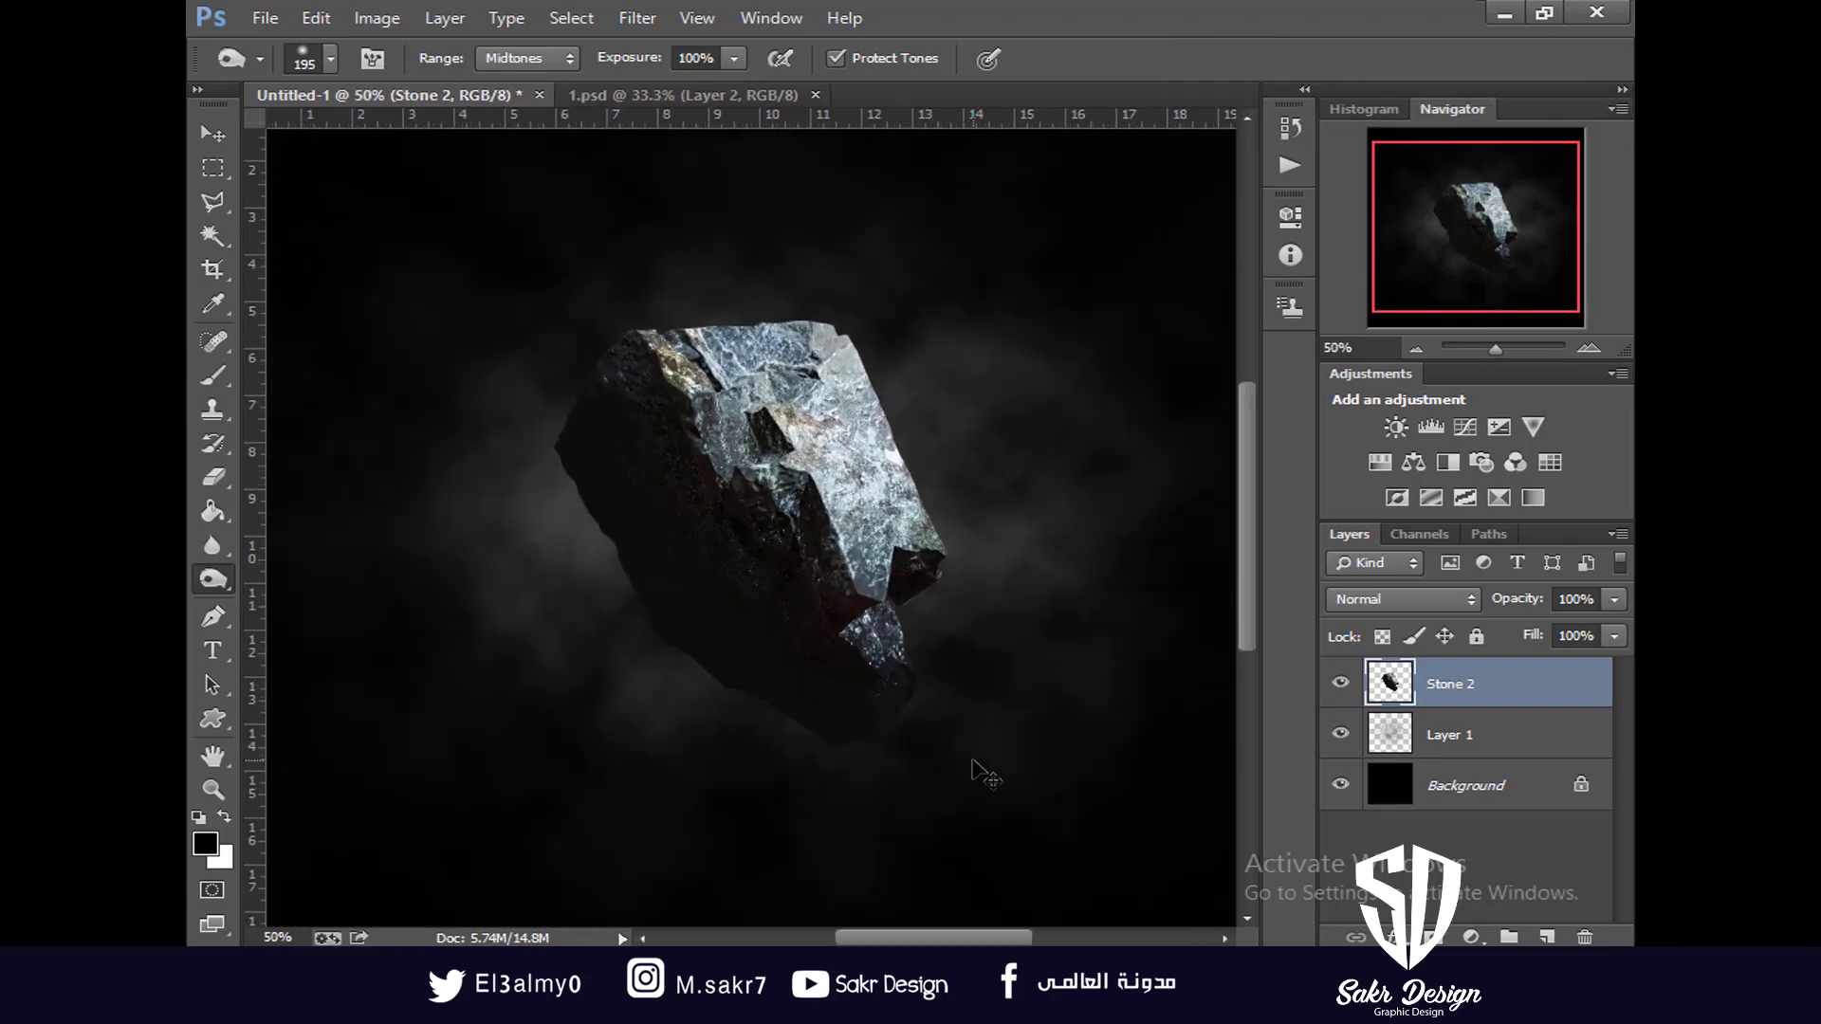
Duplicate the smoke on Layer 1, keeping the copy beneath the Stone 2 layer
key(ctrl+0)
key(ctrl+plus)
click(1460, 749)
key(v)
key(ctrl+j)
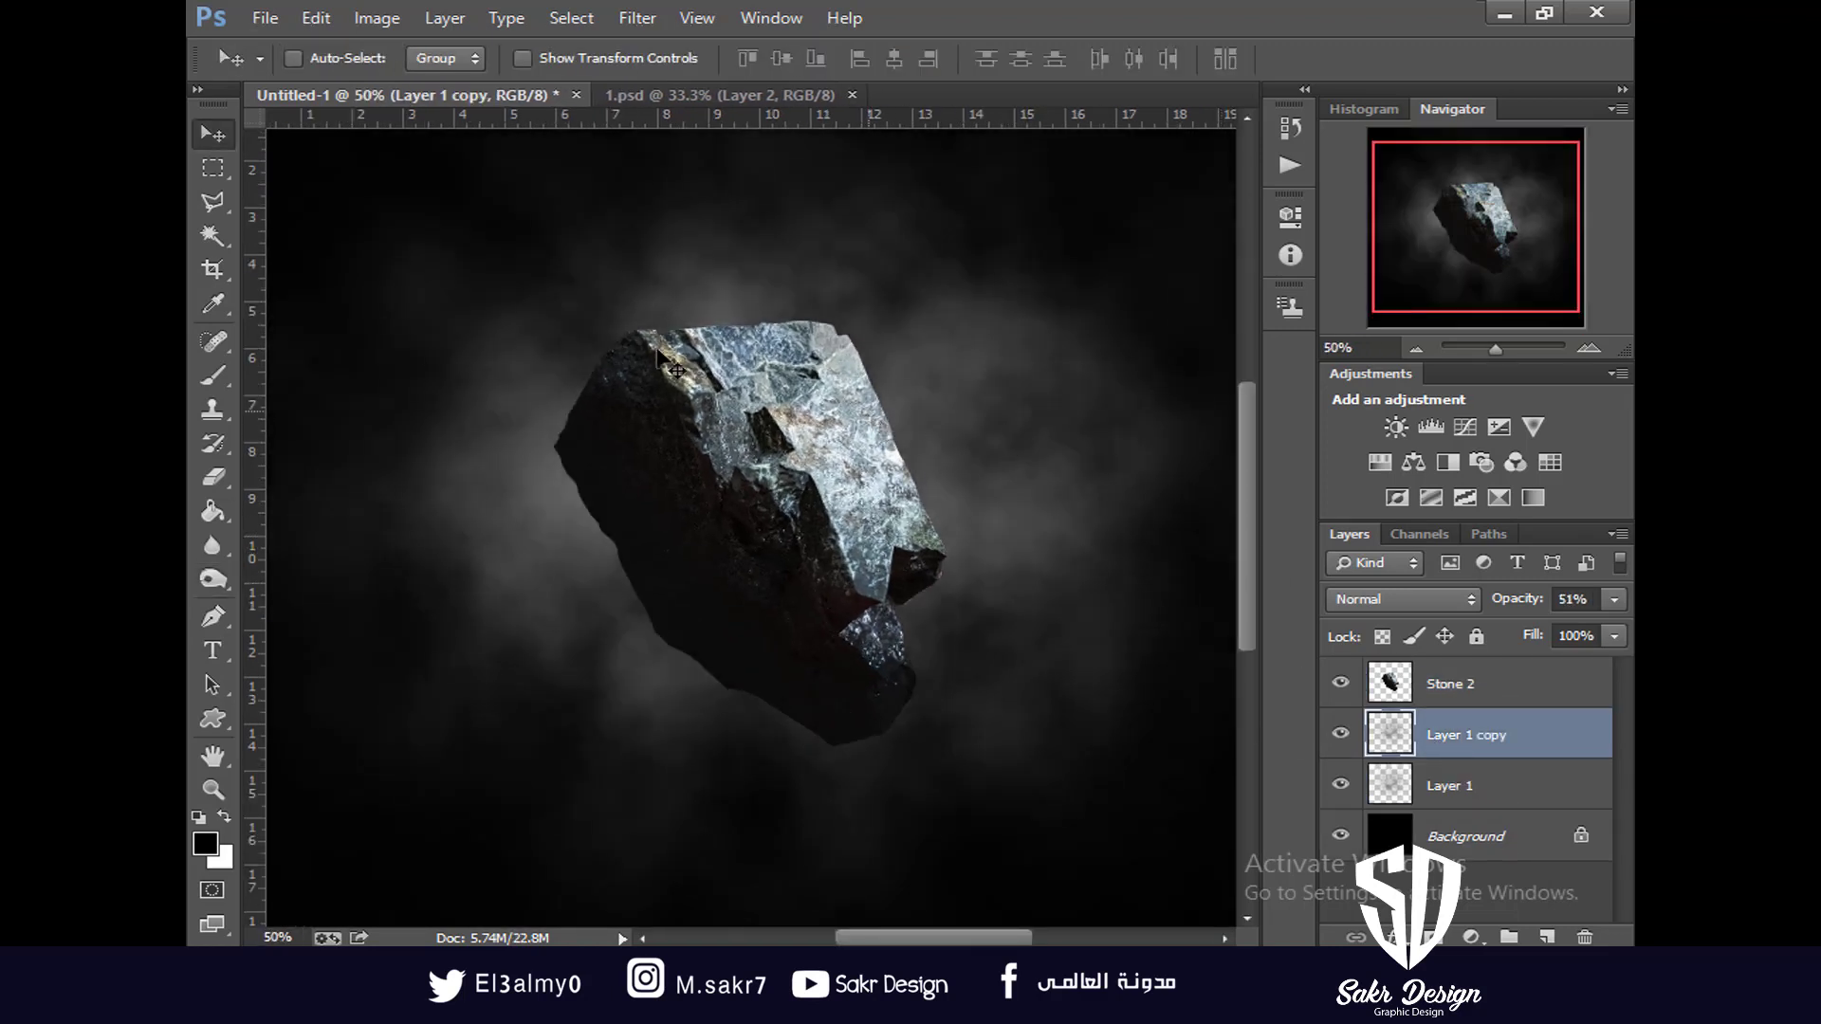
Scale the smoke copy down to a small patch and position it behind the stone's upper-right edge
key(ctrl+t)
drag(351, 245, 666, 532)
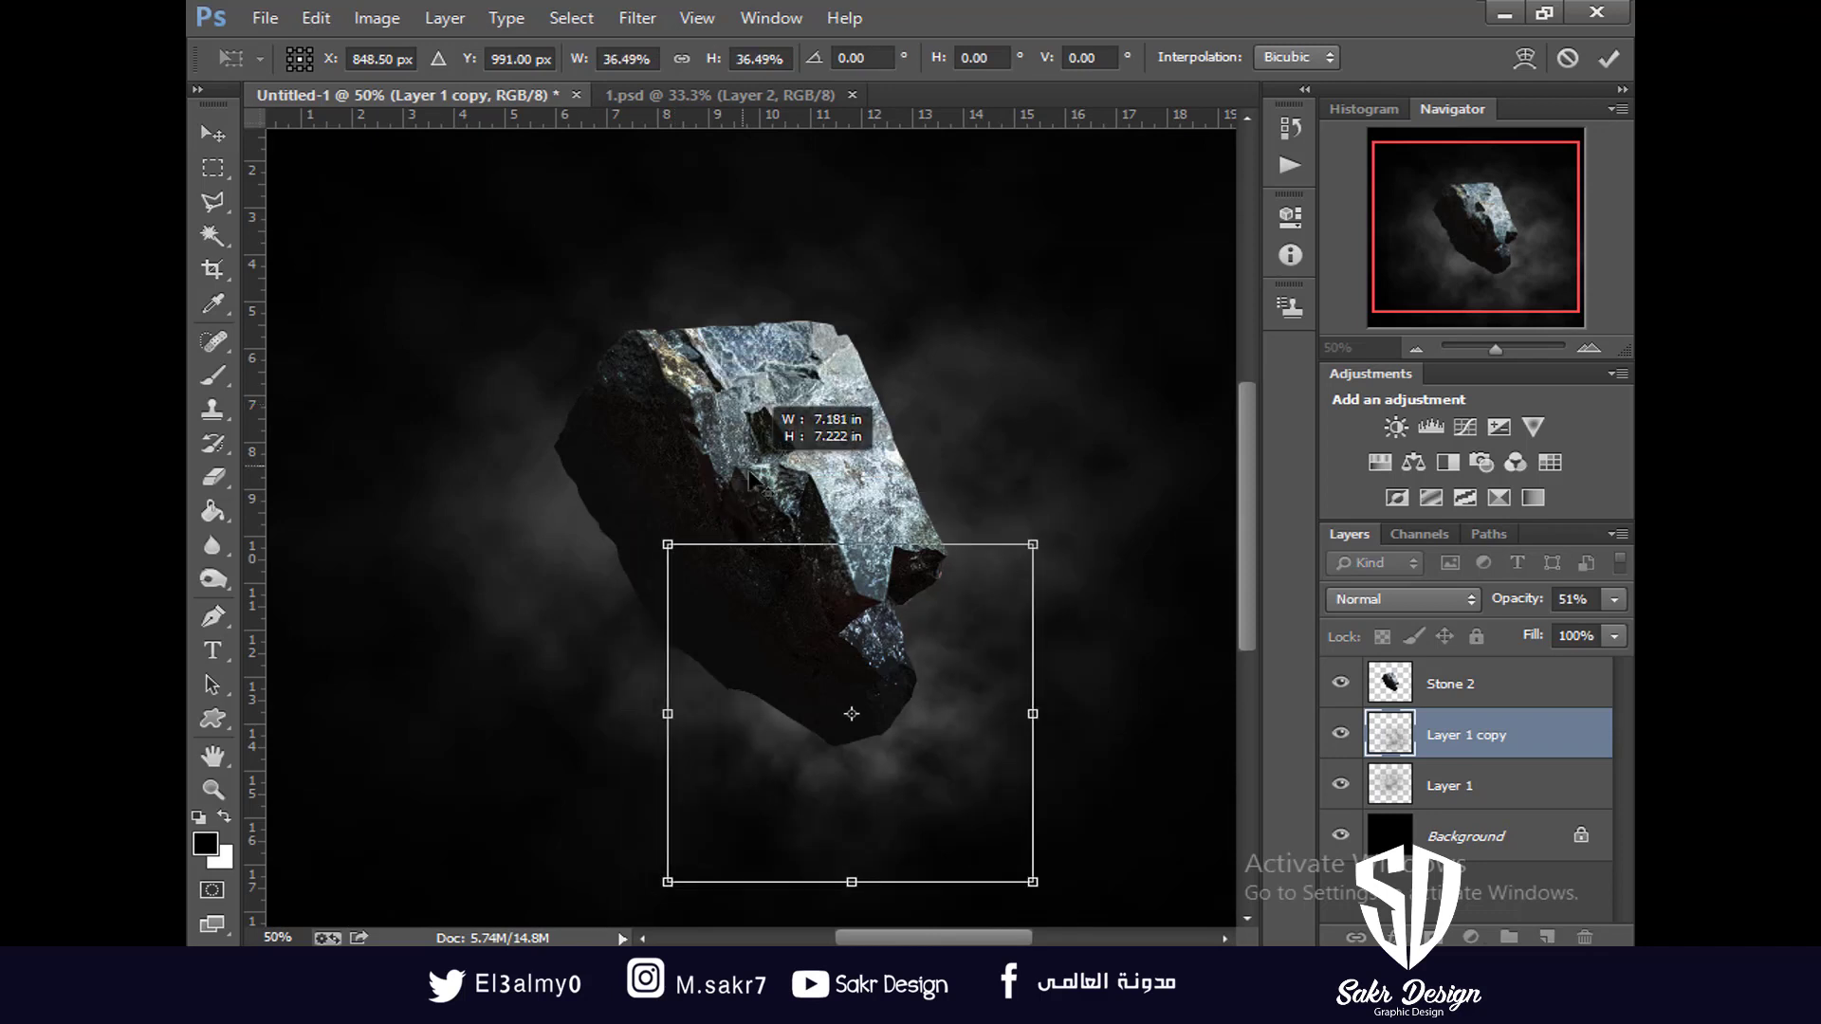
drag(896, 817, 991, 470)
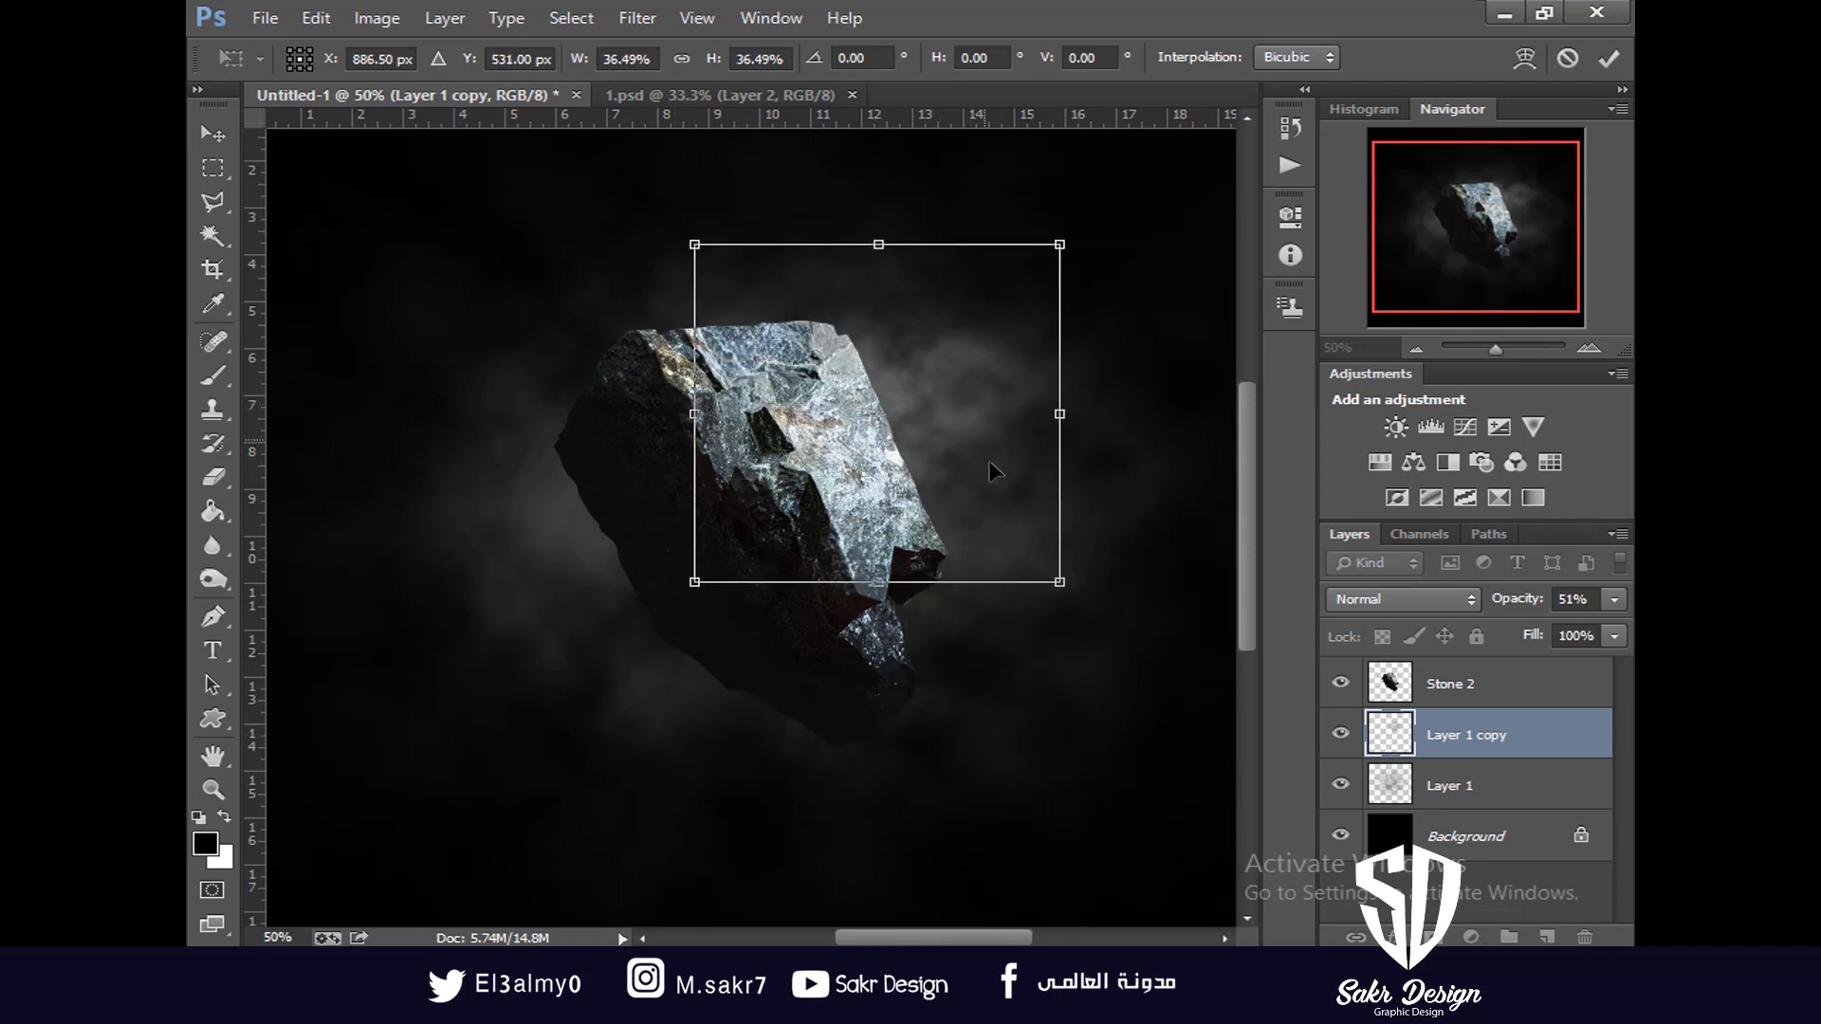
drag(1059, 581, 1098, 650)
key(Return)
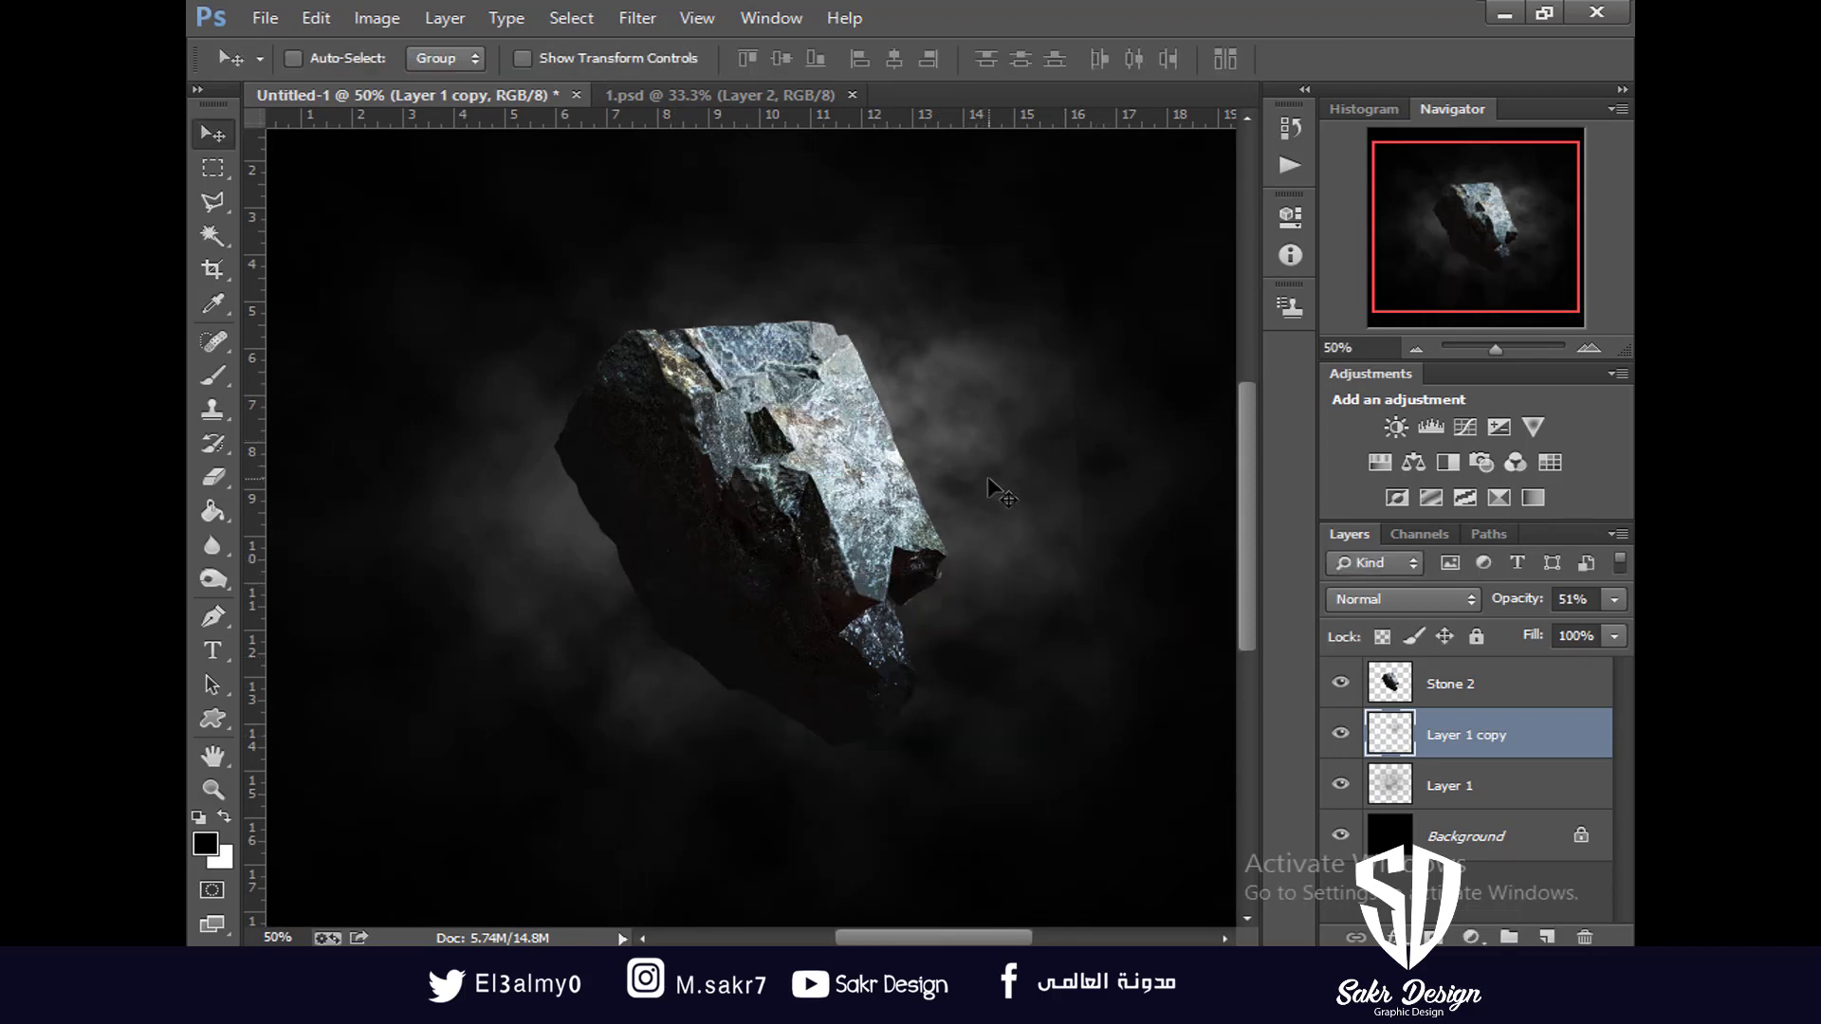
drag(1029, 462, 796, 453)
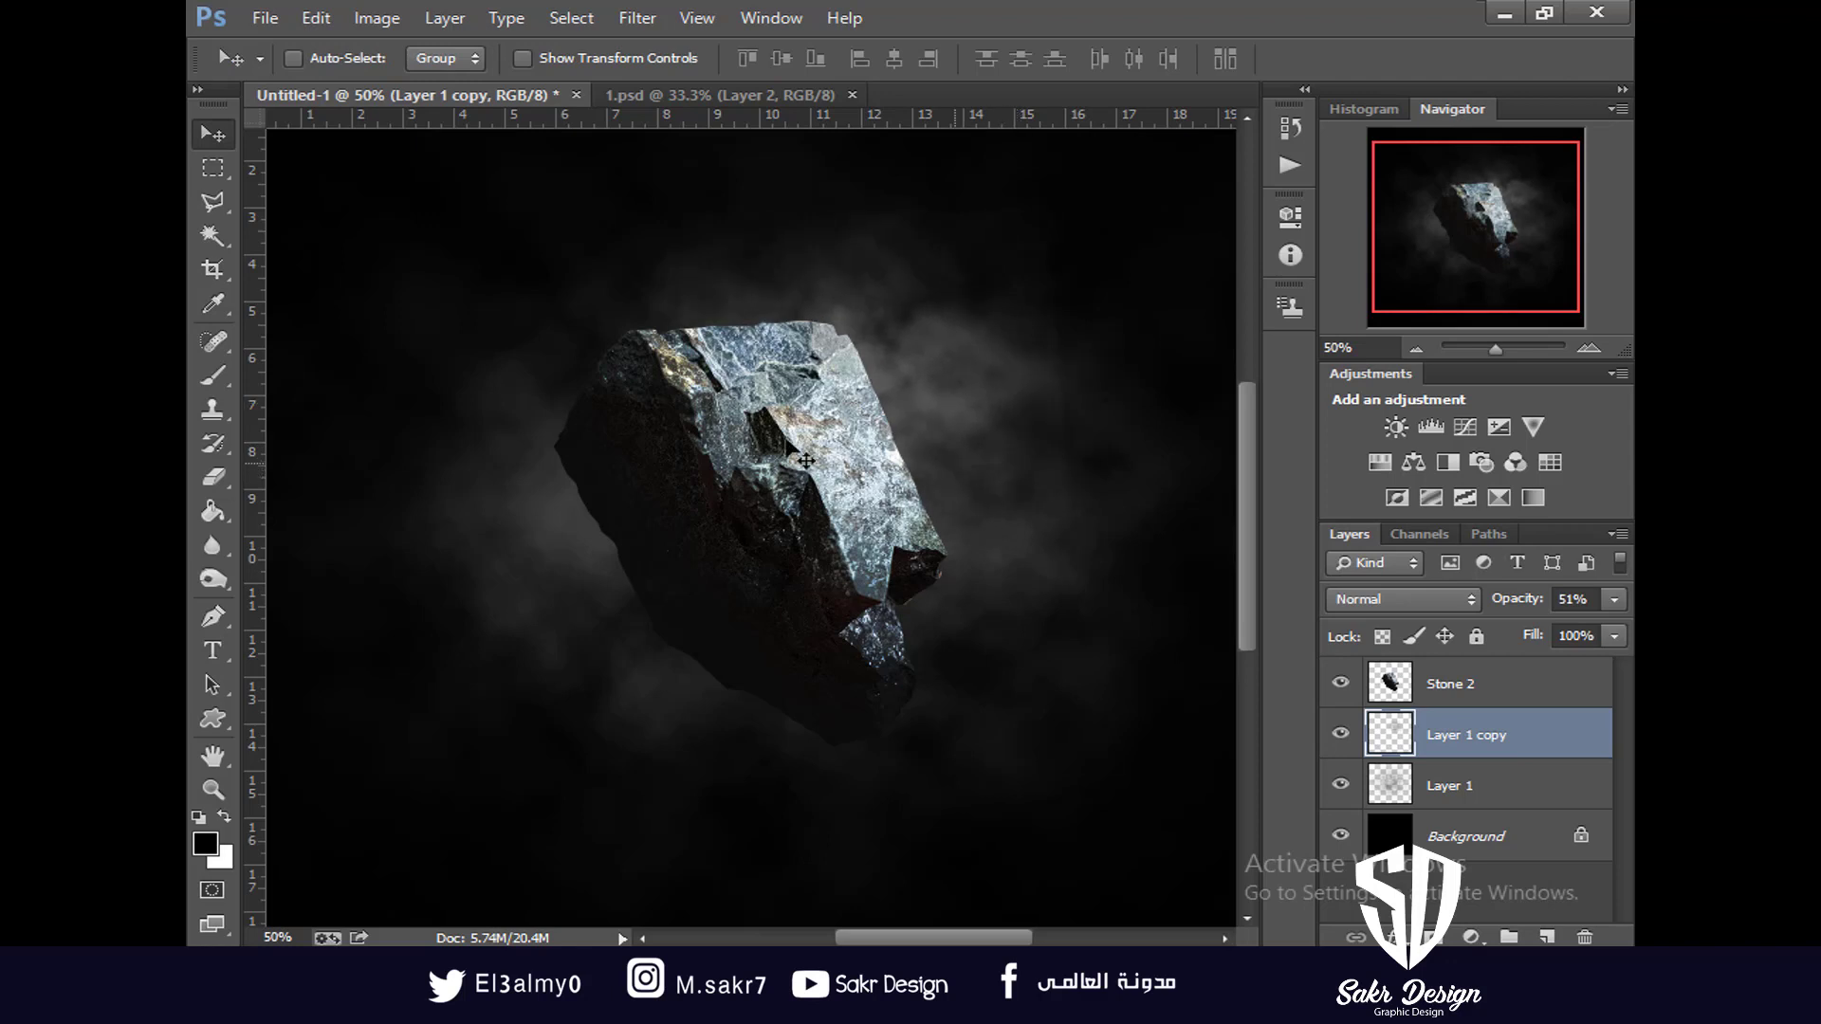
Soften the upper edge of the smoke copy with the Eraser, using a 437 px brush at 0% hardness
click(206, 487)
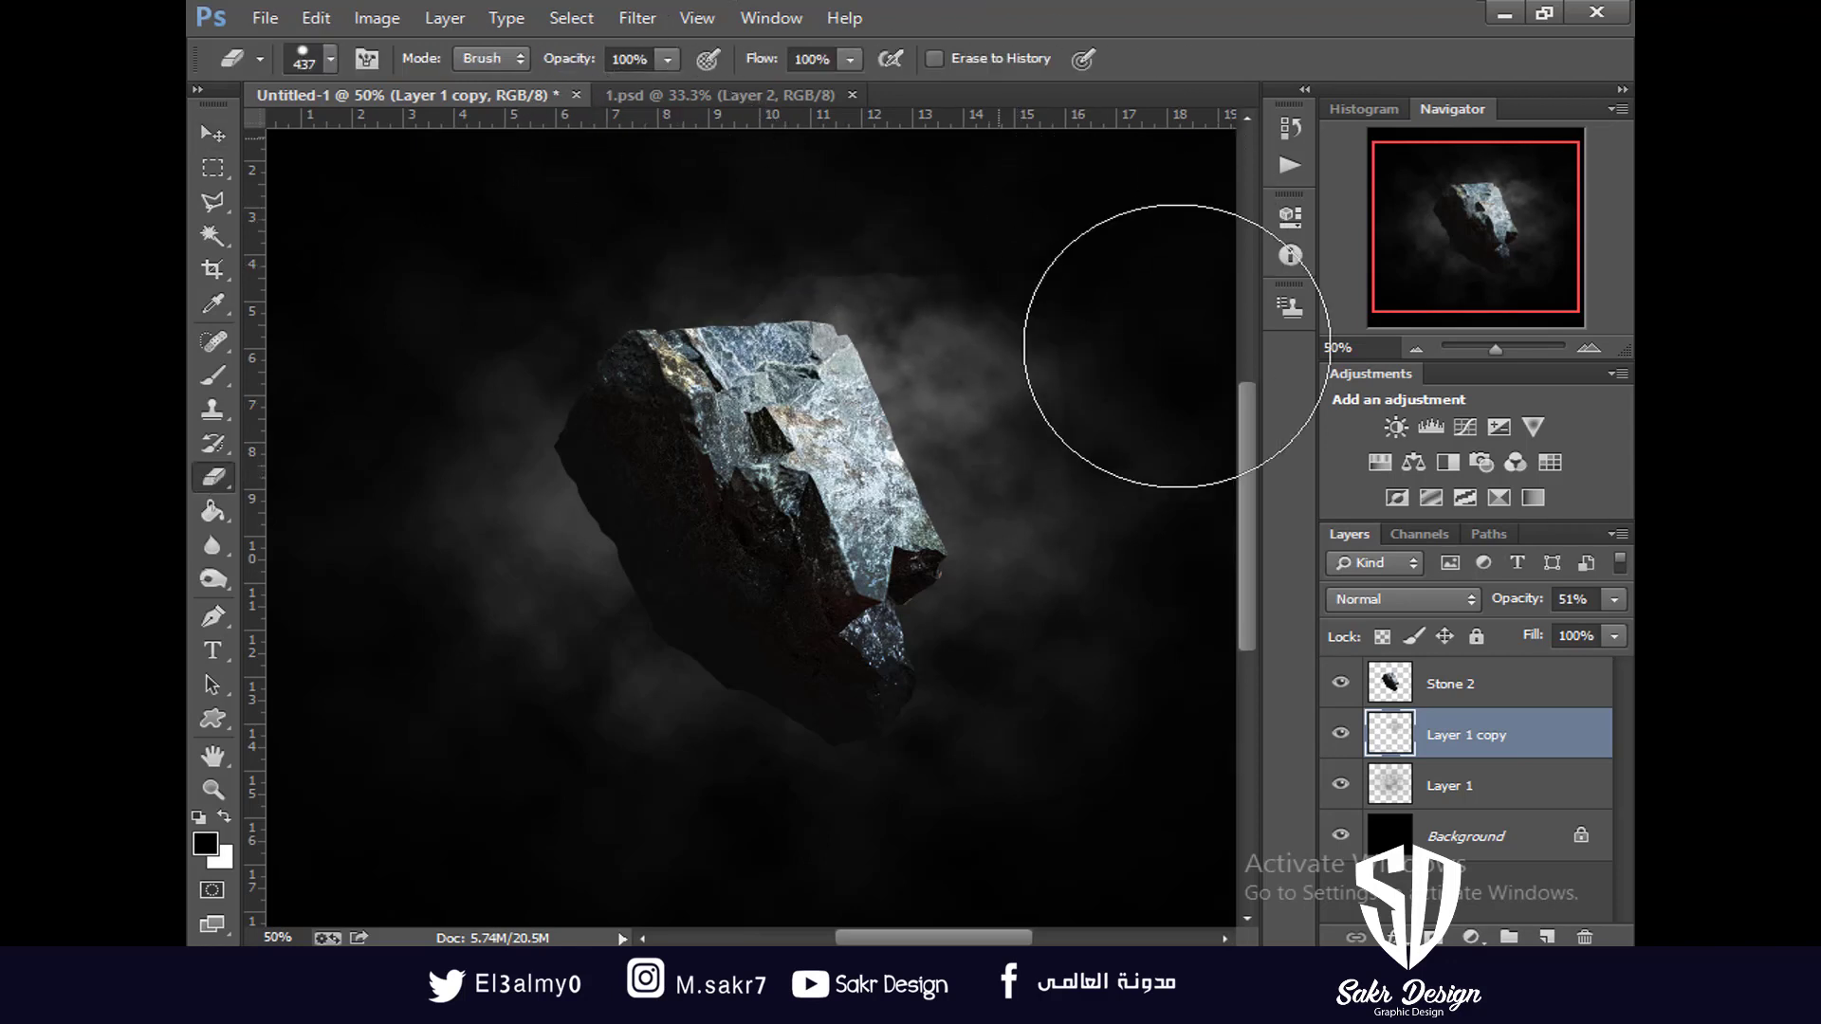
right_click(1022, 440)
click(1104, 594)
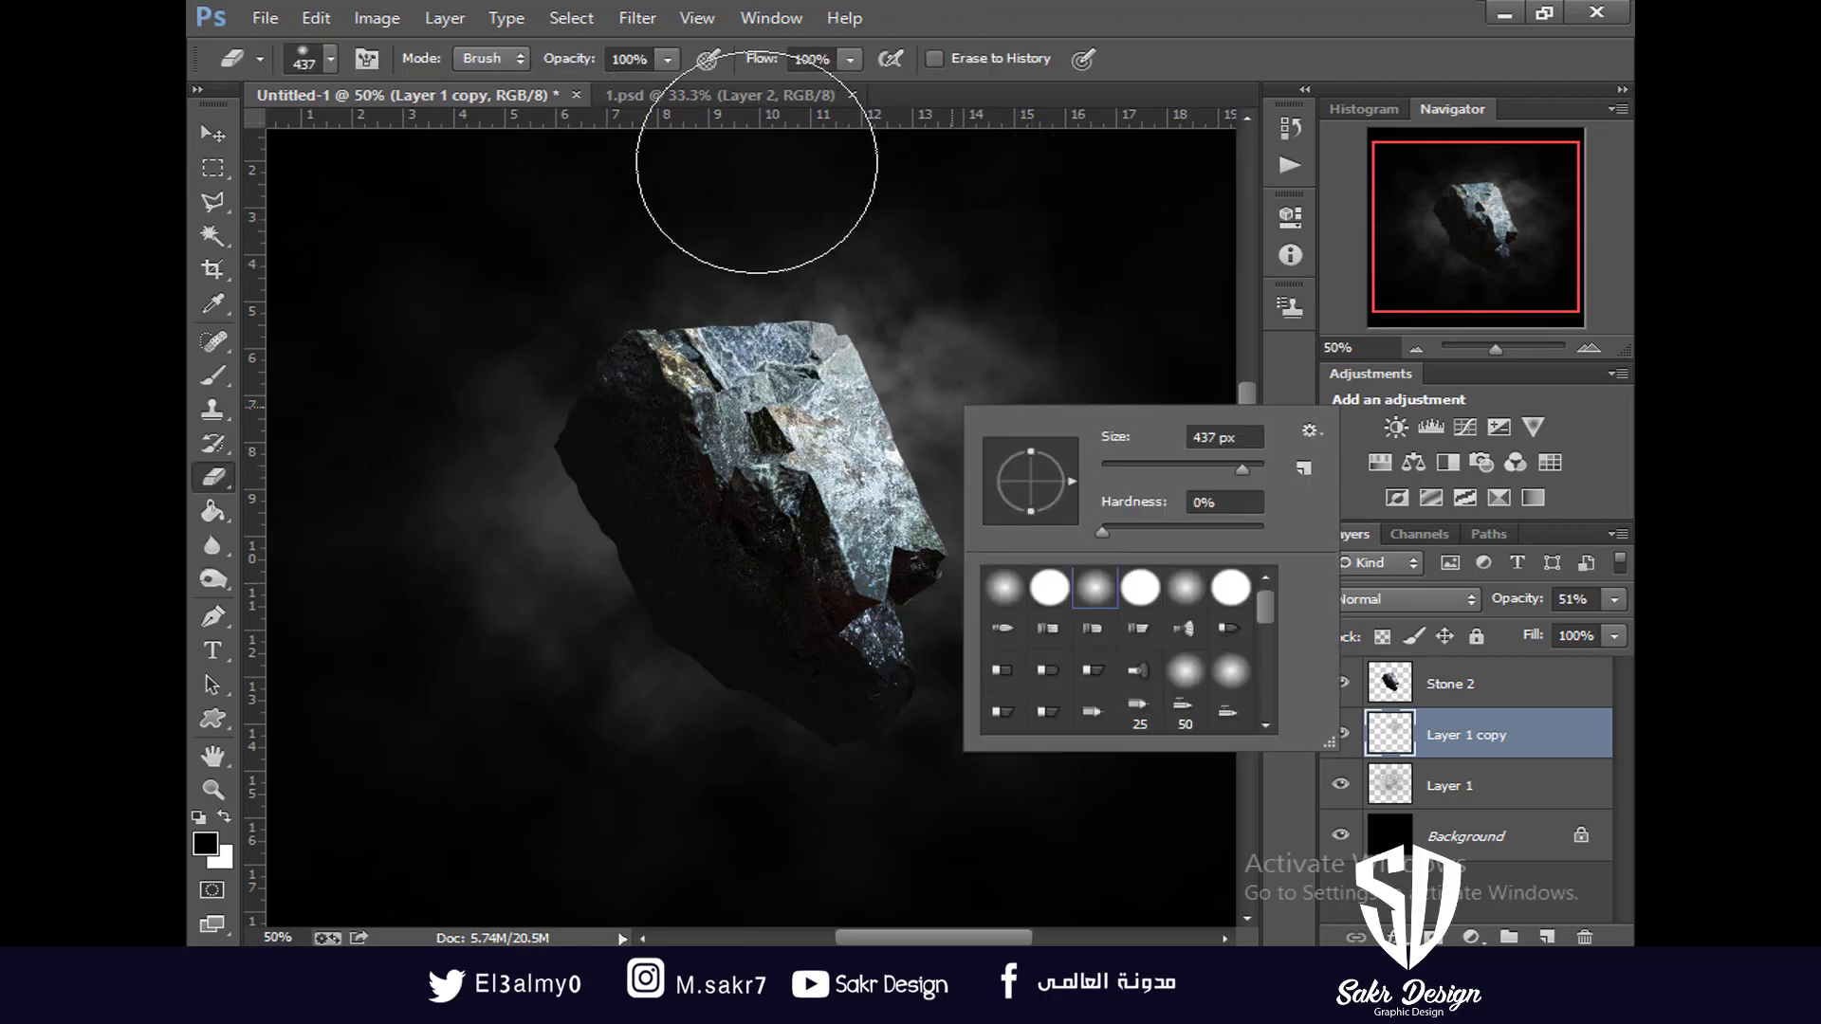
click(770, 161)
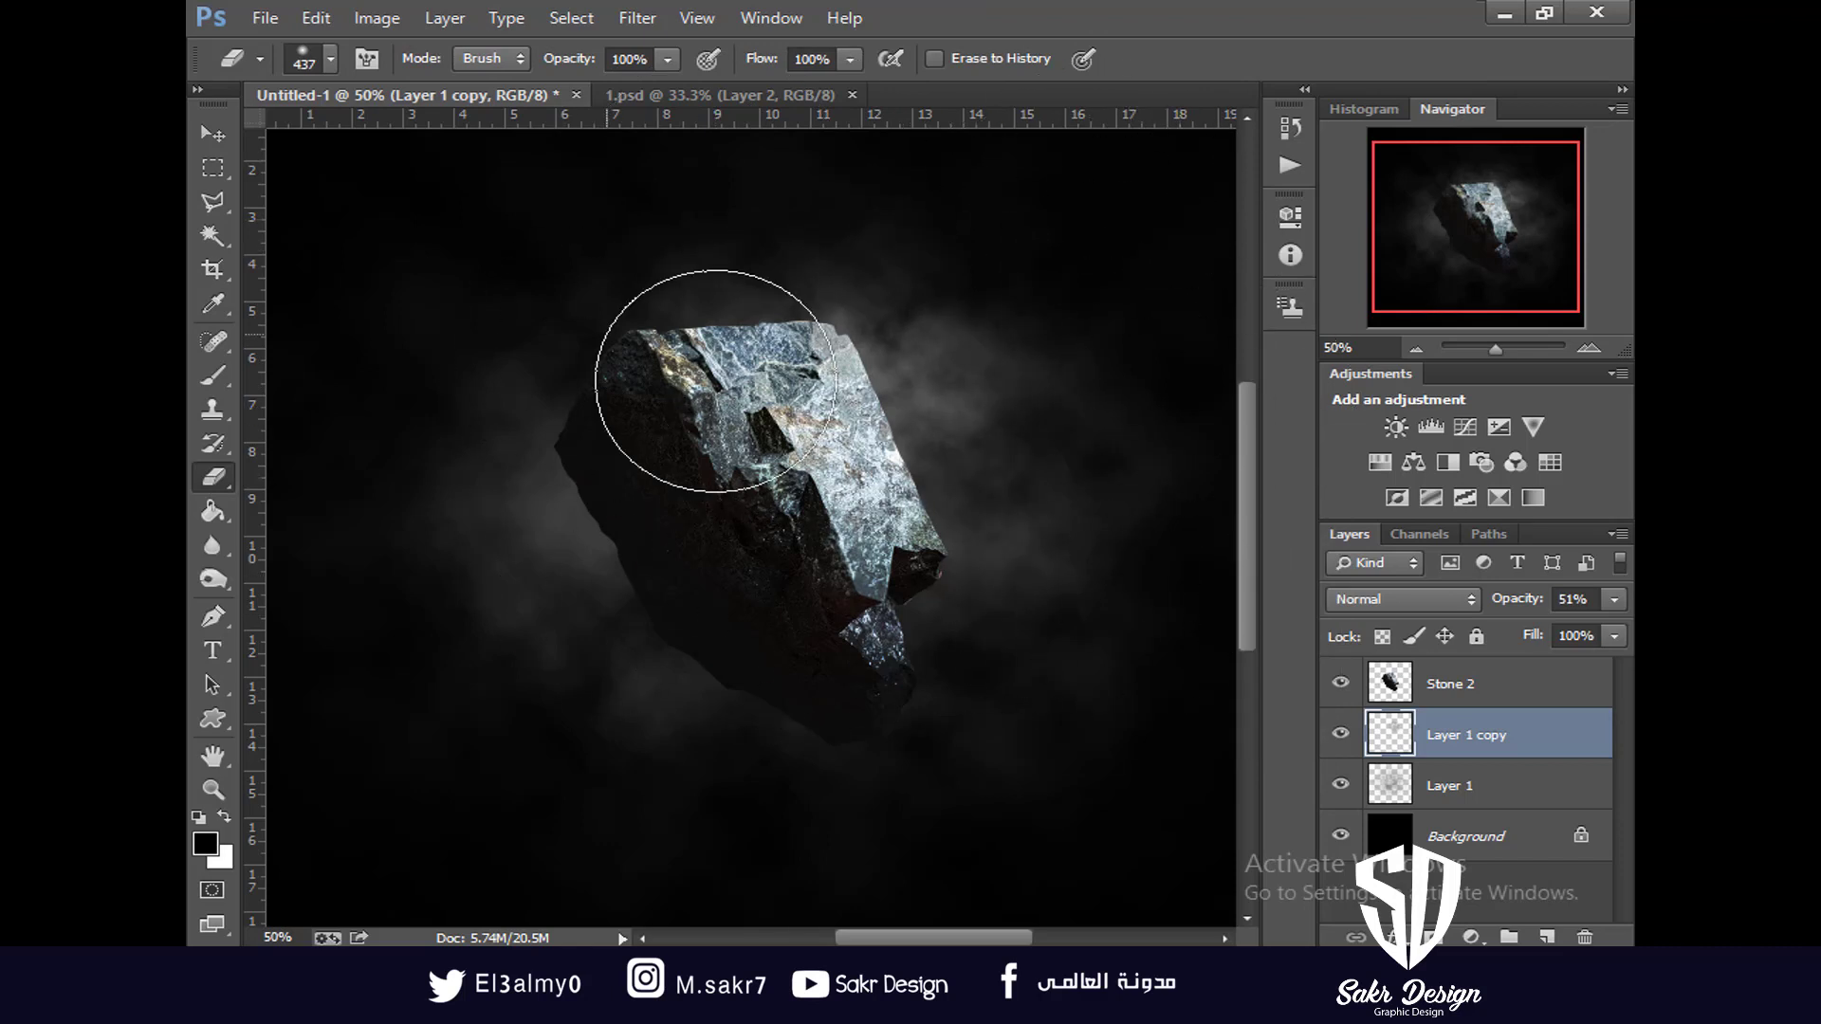
Raise the opacity of Layer 1 copy to 100% and shift it up behind the stone's upper-right corner
drag(1608, 630, 1626, 630)
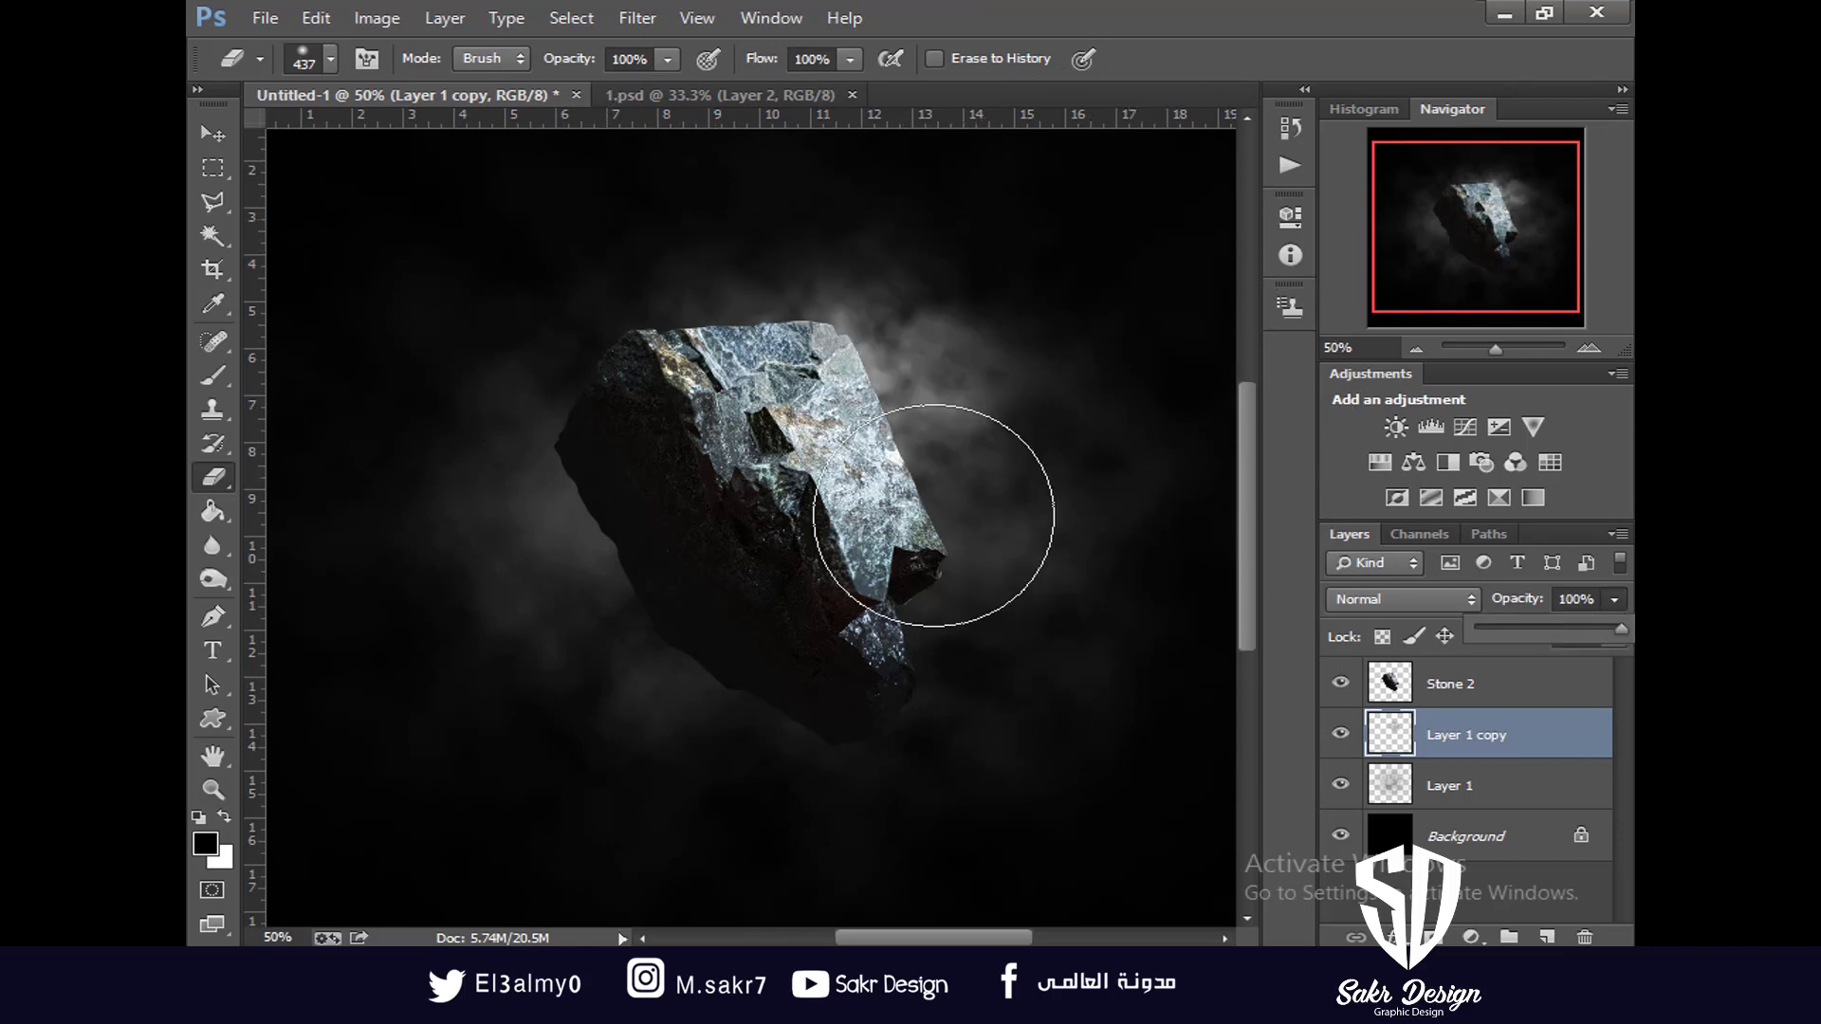
click(213, 134)
mouse_move(816, 380)
mouse_down()
mouse_move(880, 364)
mouse_move(829, 353)
mouse_up()
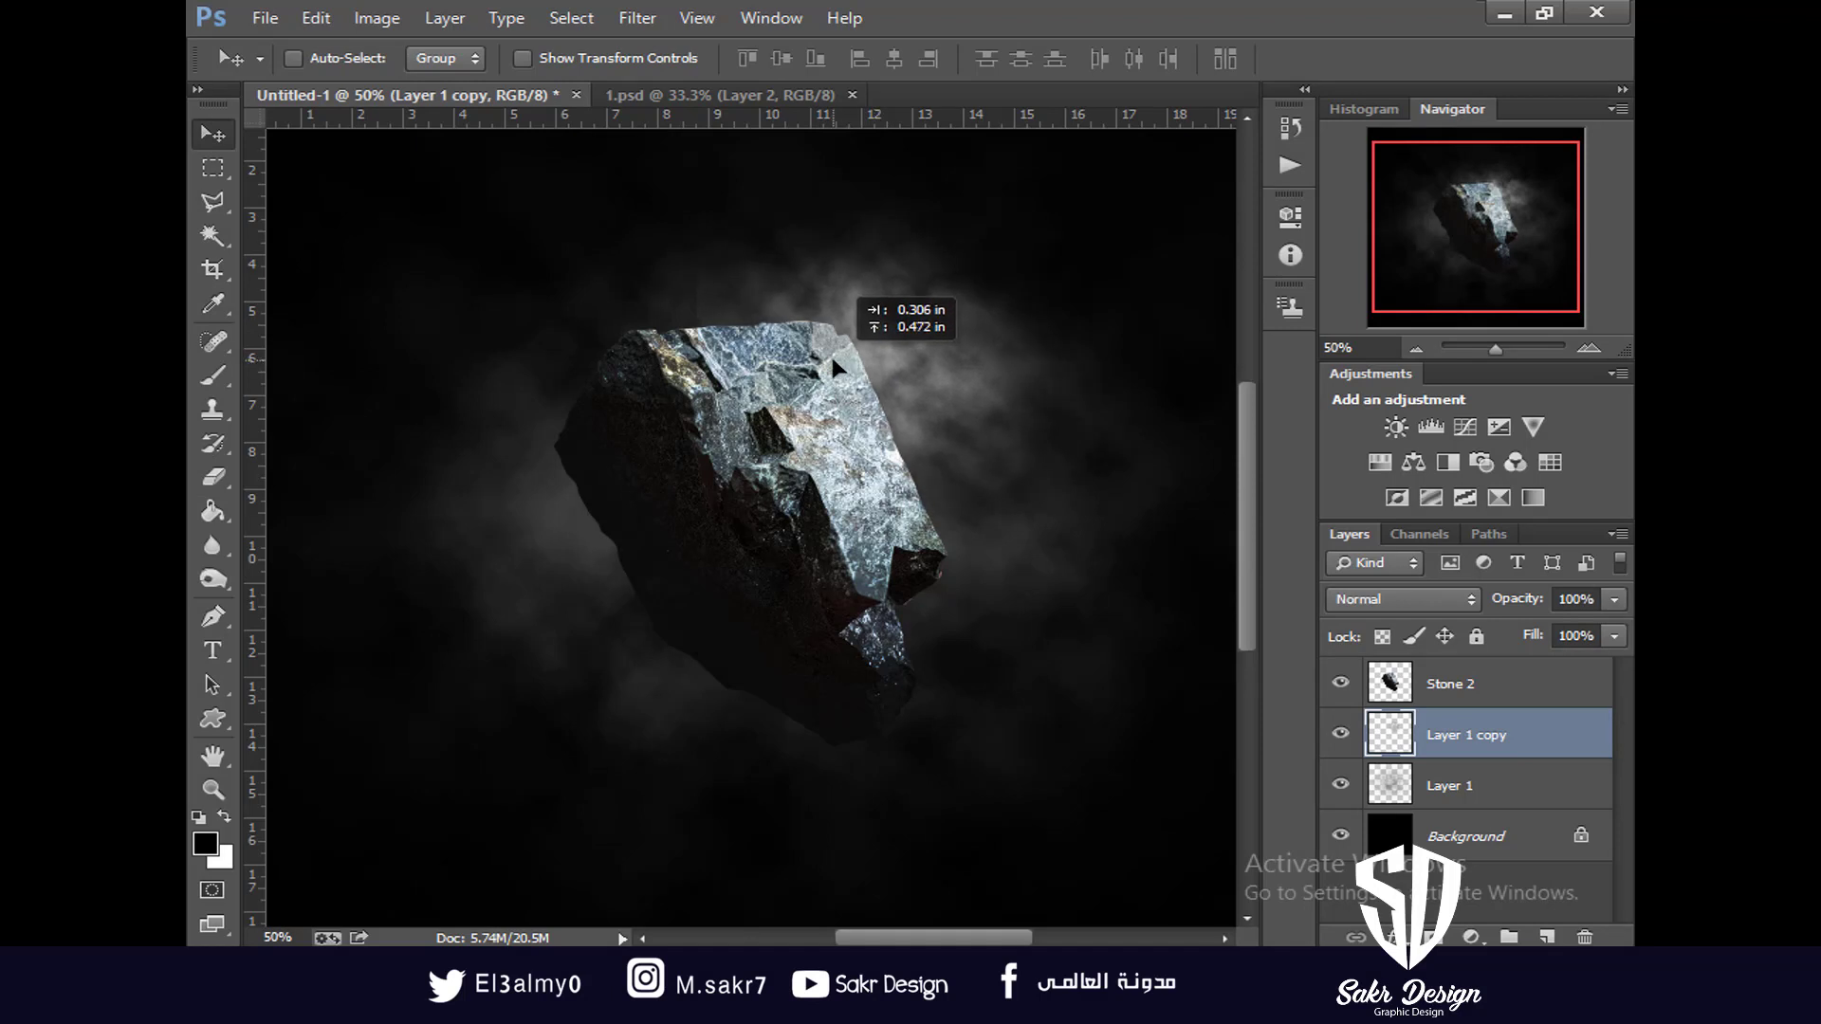
key(e)
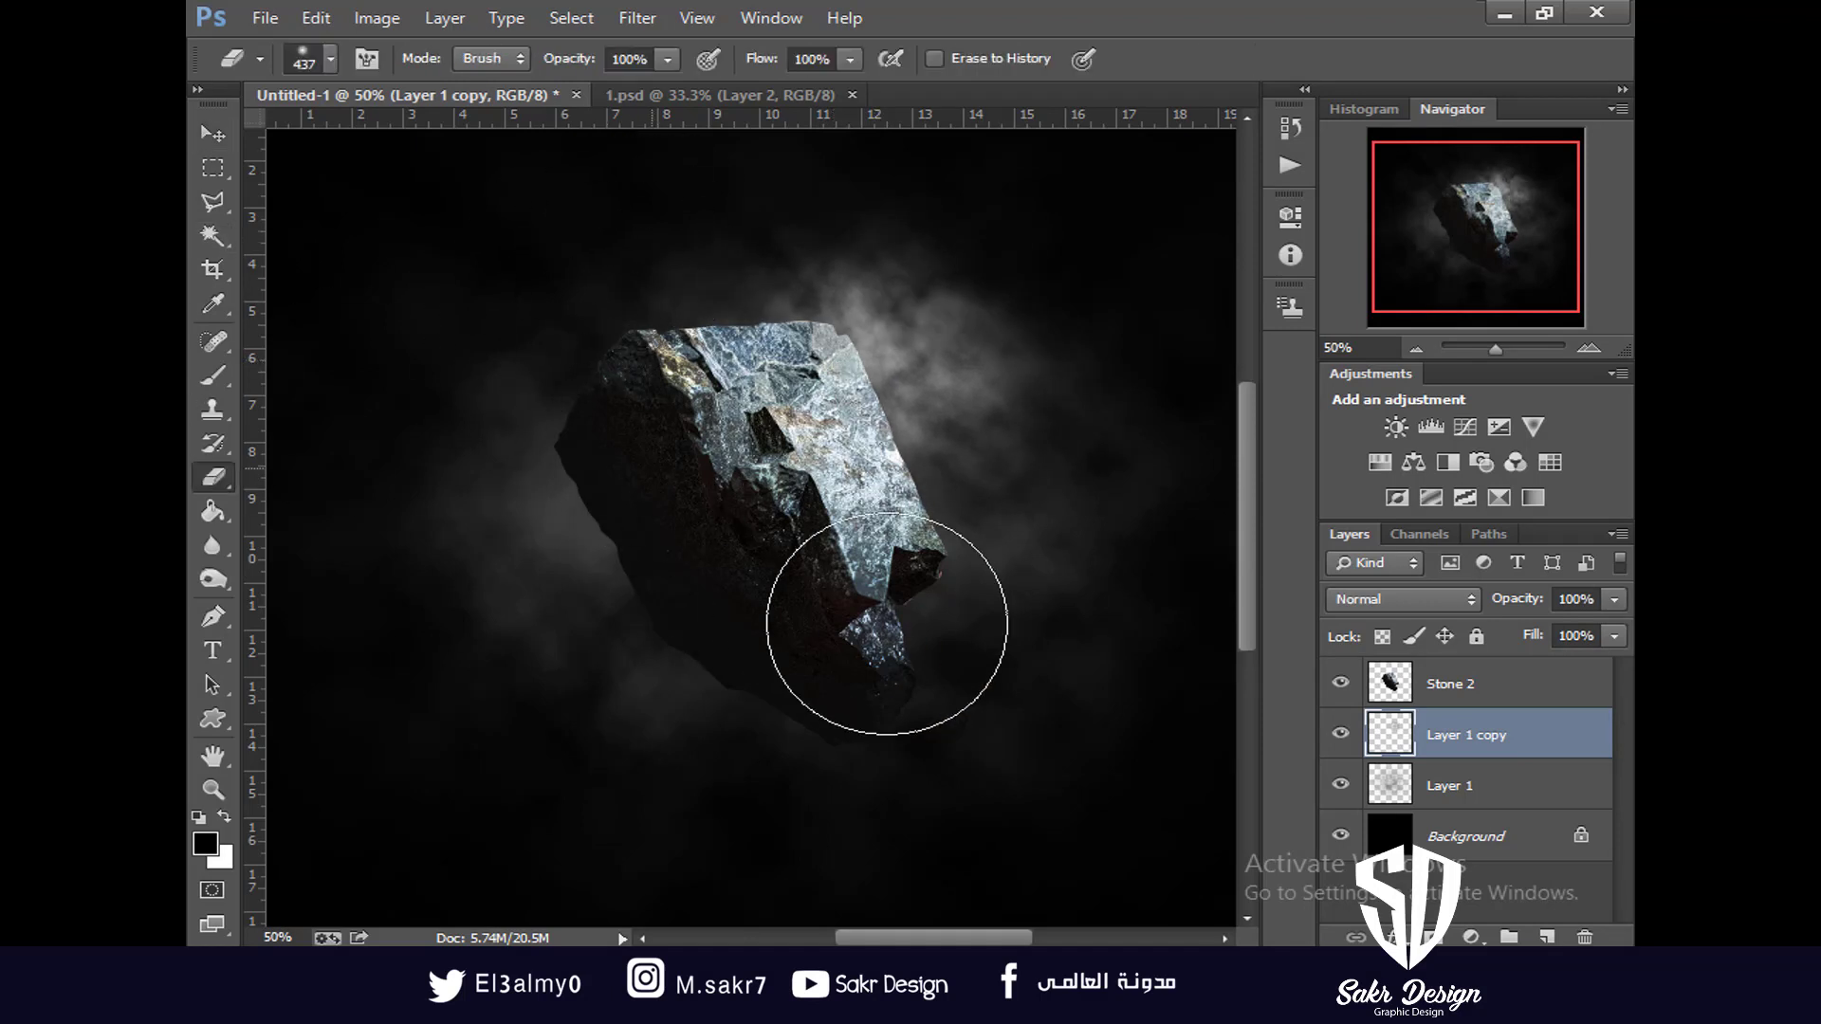
Duplicate the small smoke patch twice, placing the copies behind the stone's lower-left and left sides
key(v)
mouse_move(969, 383)
mouse_down()
mouse_move(925, 403)
mouse_move(719, 644)
mouse_move(702, 576)
mouse_up()
drag(643, 644, 594, 484)
Select Layer 1 copy 2 and copy 3 together, transform and reposition them along the stone's lower-left side, and set their opacity to 27%
right_click(546, 632)
shift+click(567, 628)
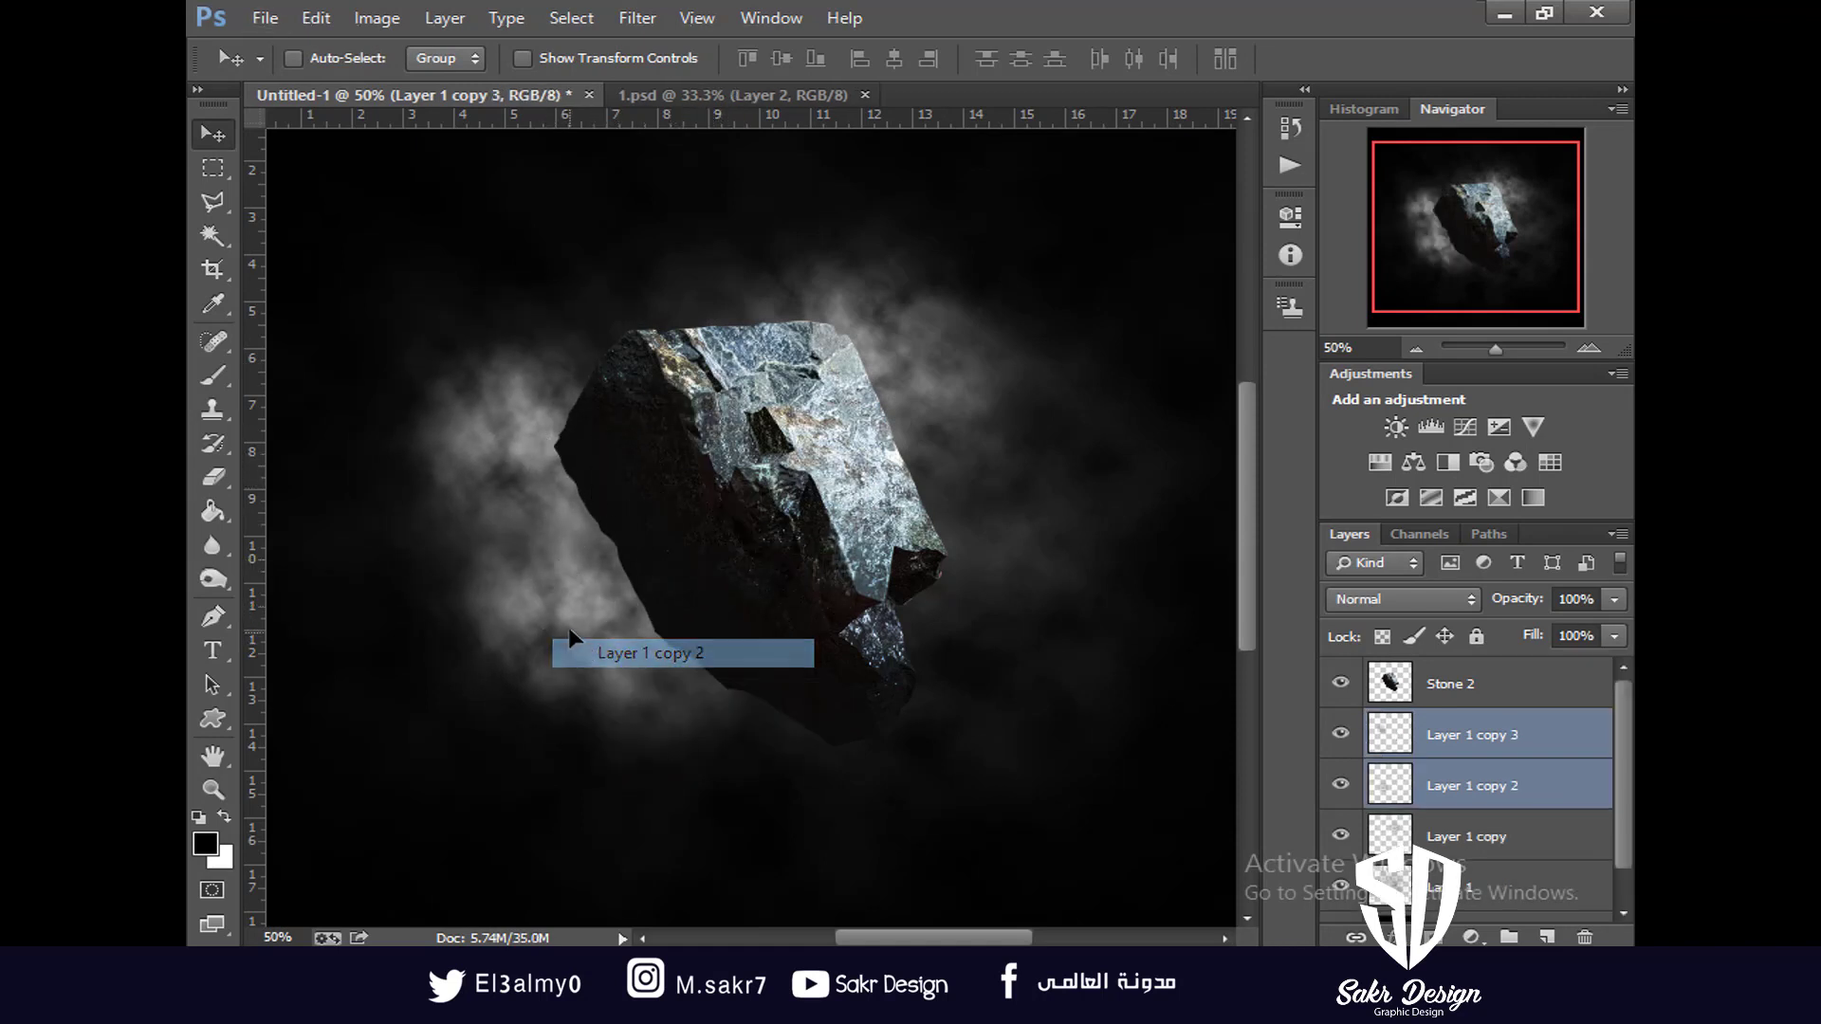
drag(567, 627, 651, 729)
key(ctrl+t)
mouse_move(1053, 531)
mouse_down()
mouse_move(1040, 488)
mouse_move(1043, 507)
mouse_up()
key(Return)
drag(644, 615, 595, 622)
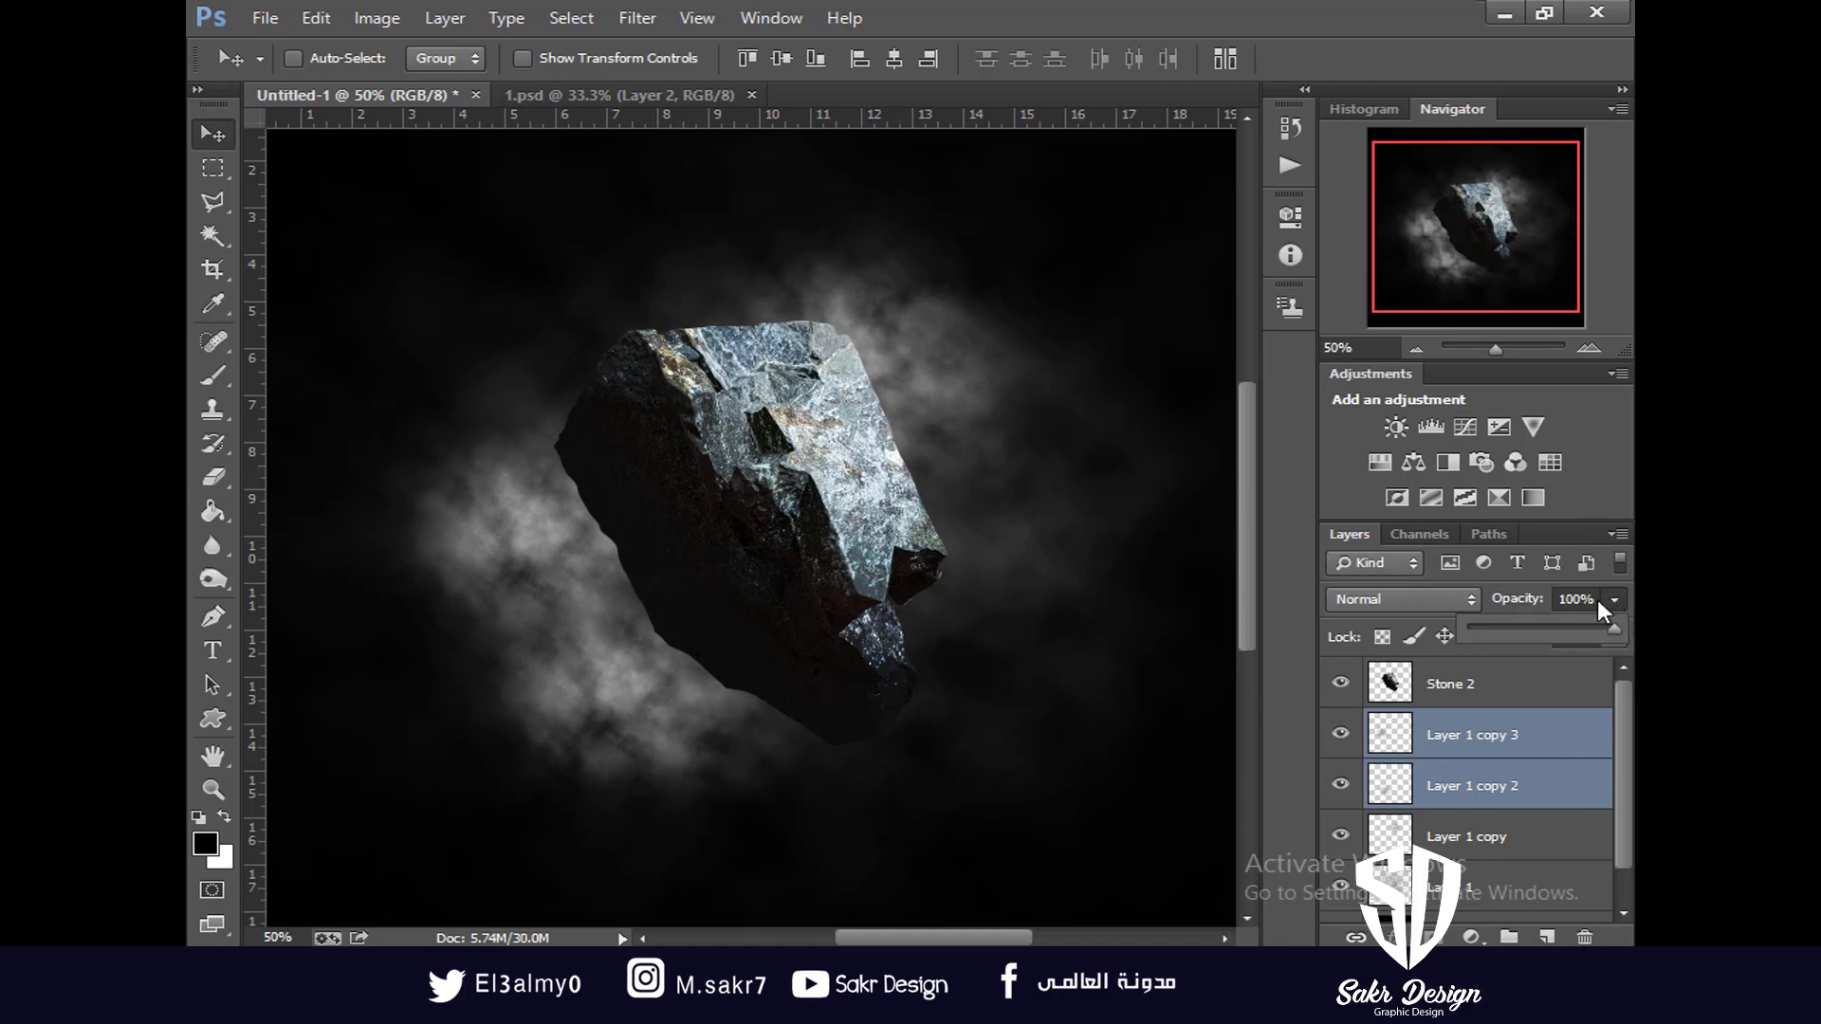
drag(1597, 600, 1507, 635)
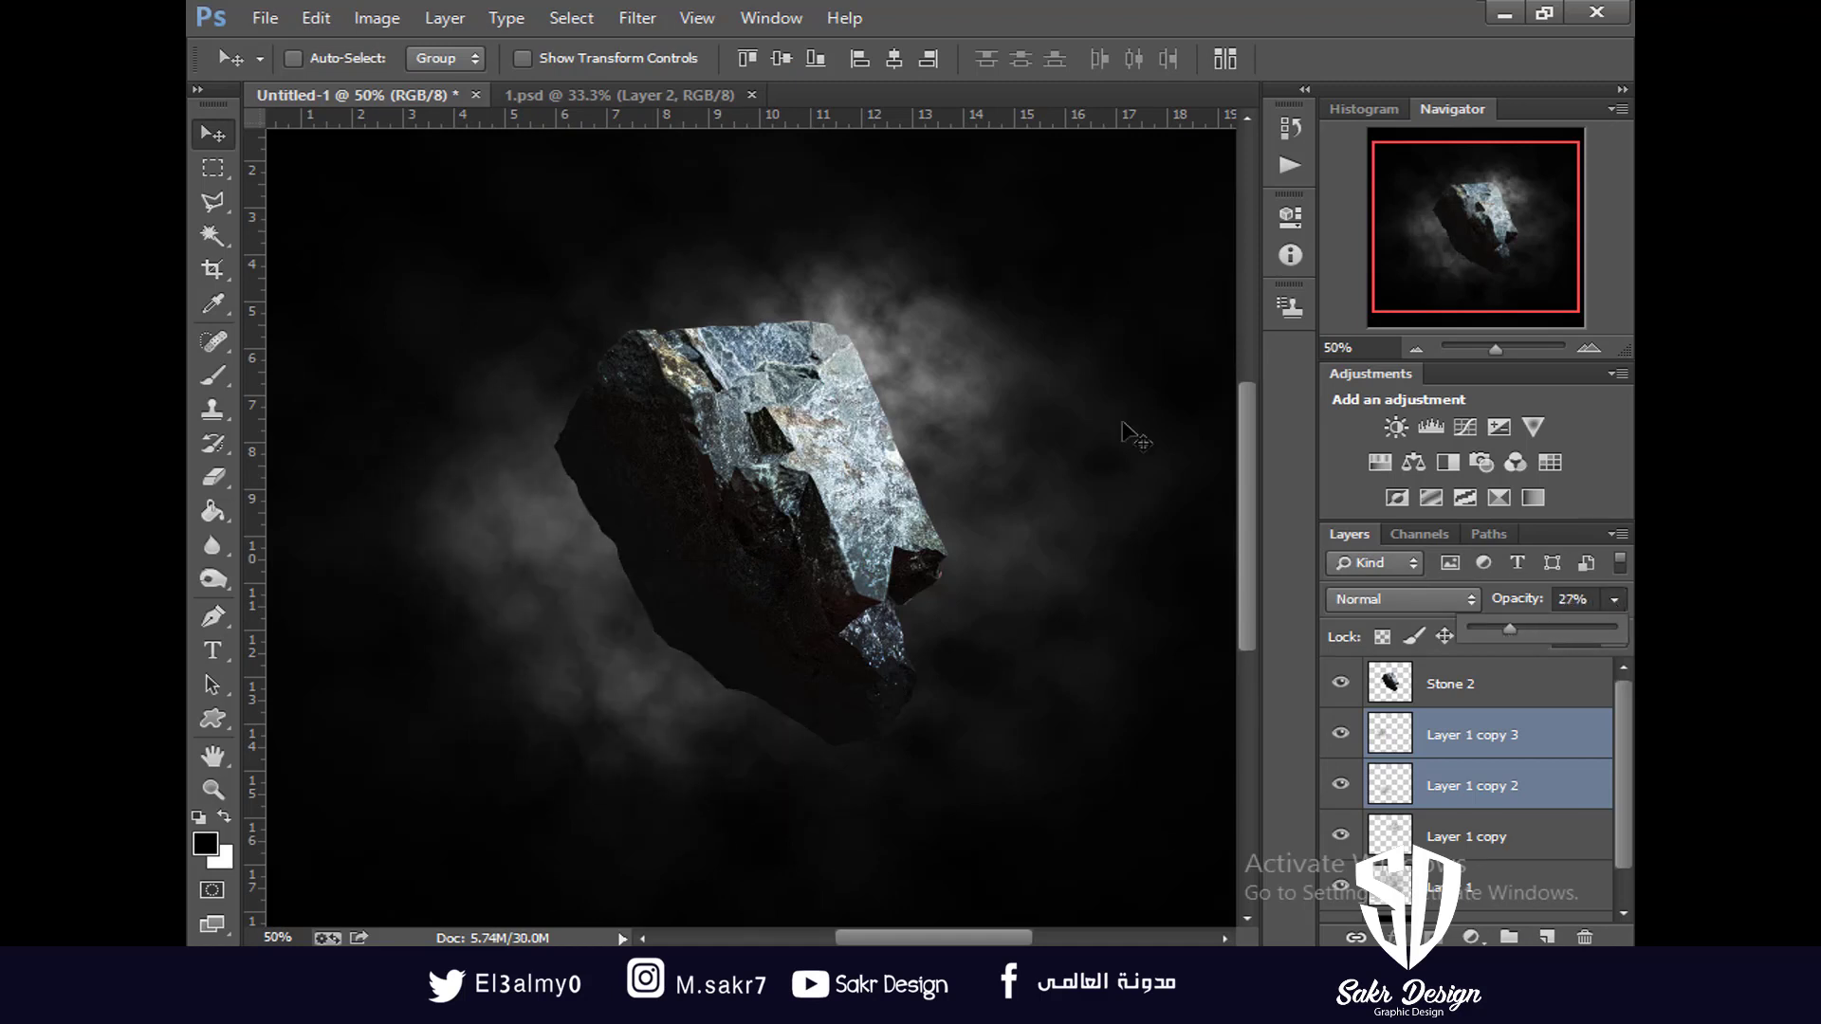
Duplicate the bright smoke patch at the stone's upper right slightly lower along its right edge and check the whole composition
right_click(925, 398)
right_click(914, 338)
click(941, 354)
drag(934, 353, 947, 441)
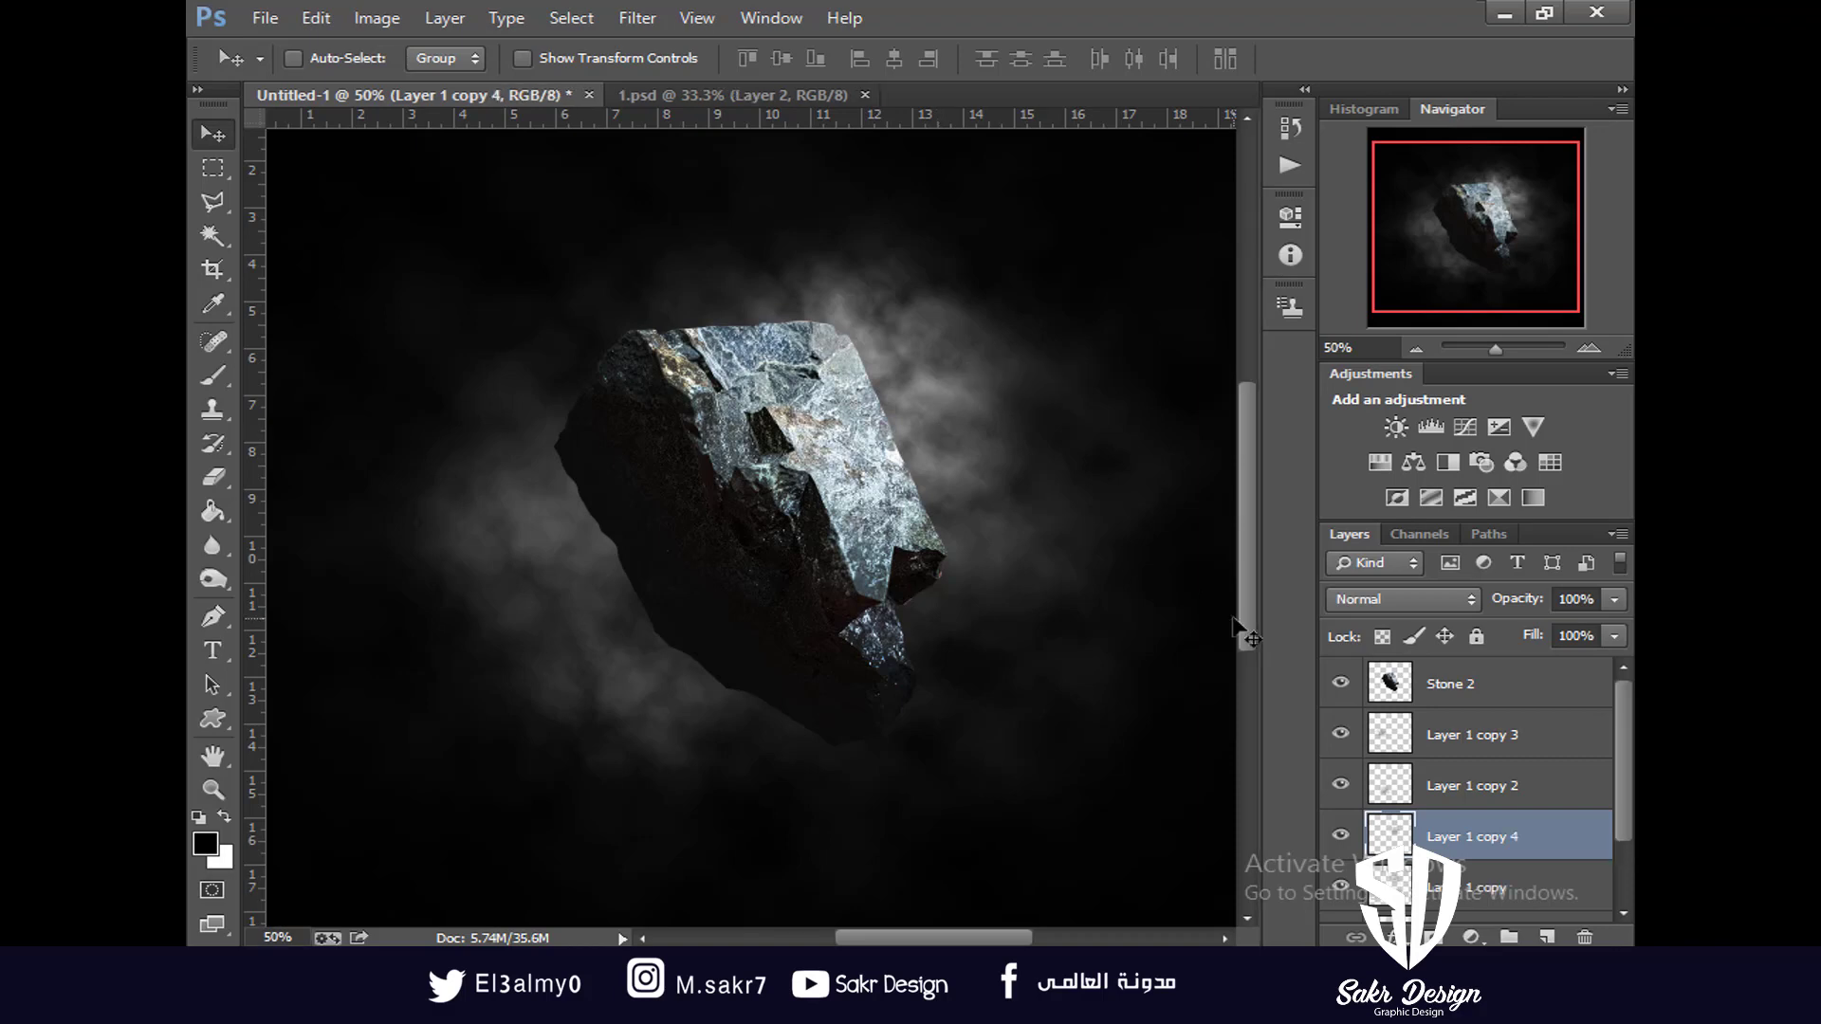
key(Tab)
key(ctrl+0)
key(Tab)
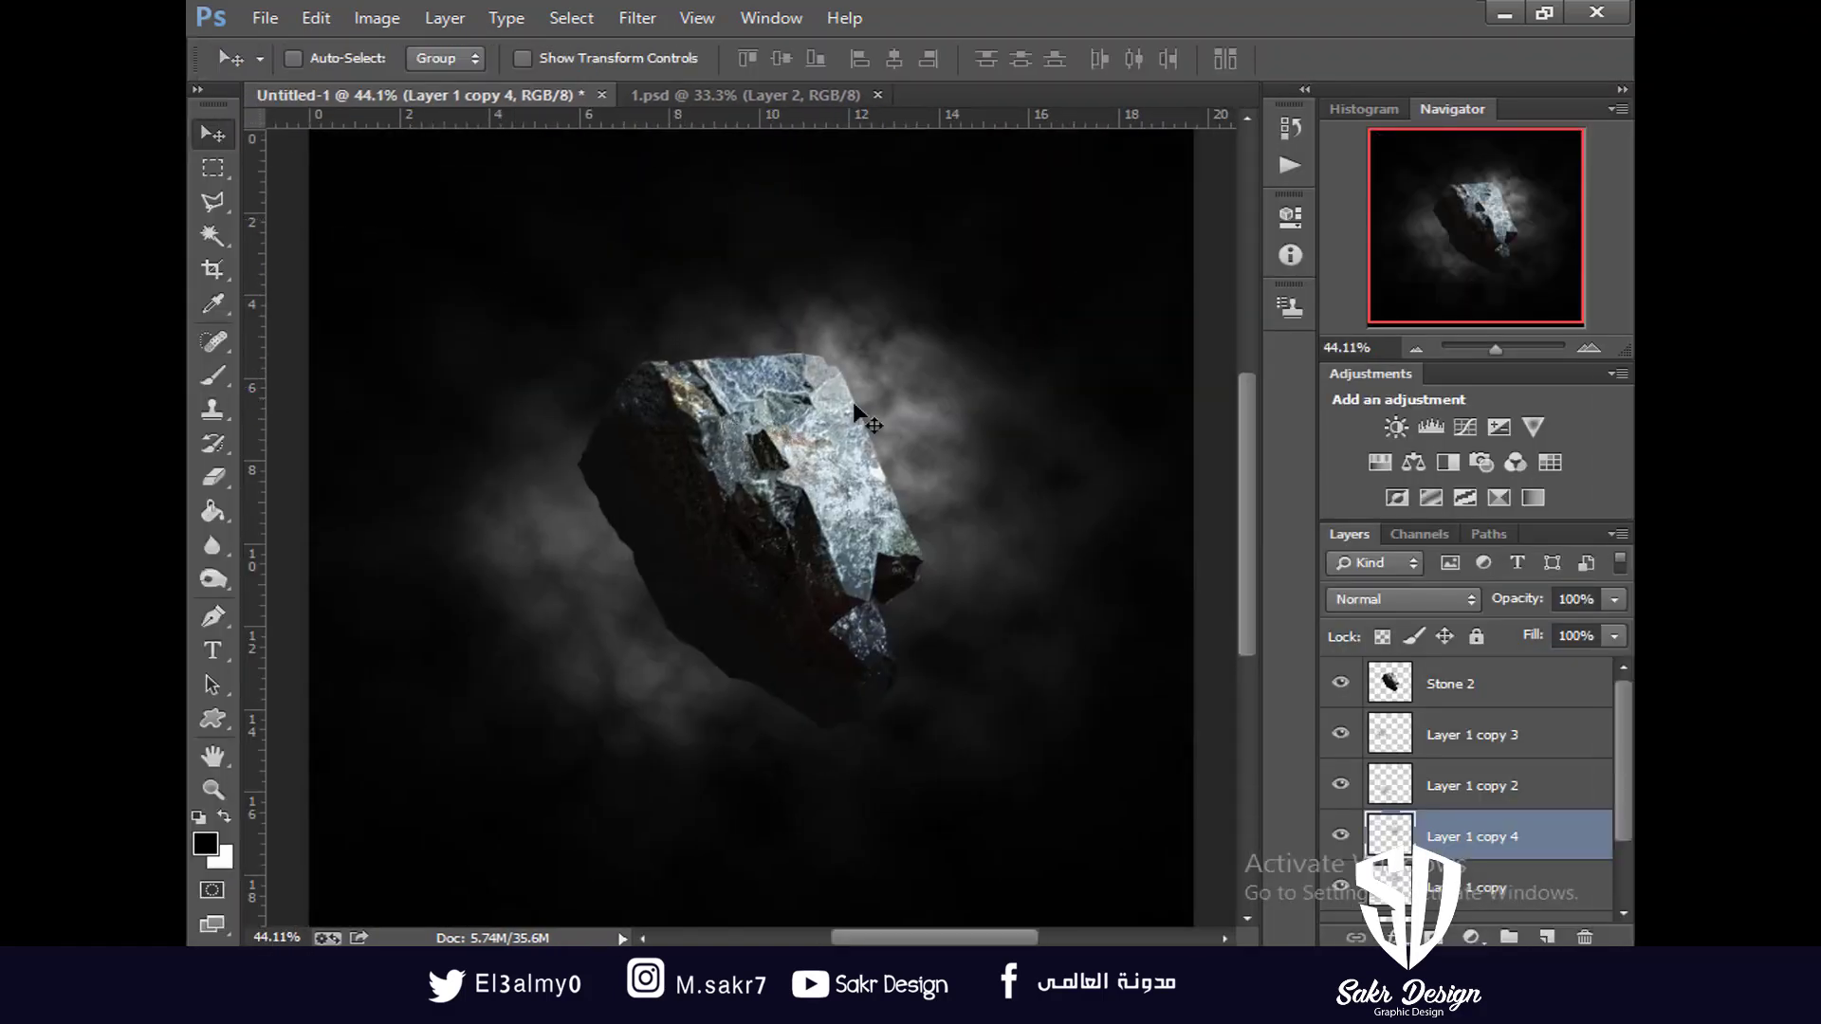
Try fading the left and lower edges of Stone 2 with the Eraser at 26% flow, and undo the stroke
right_click(794, 548)
click(815, 566)
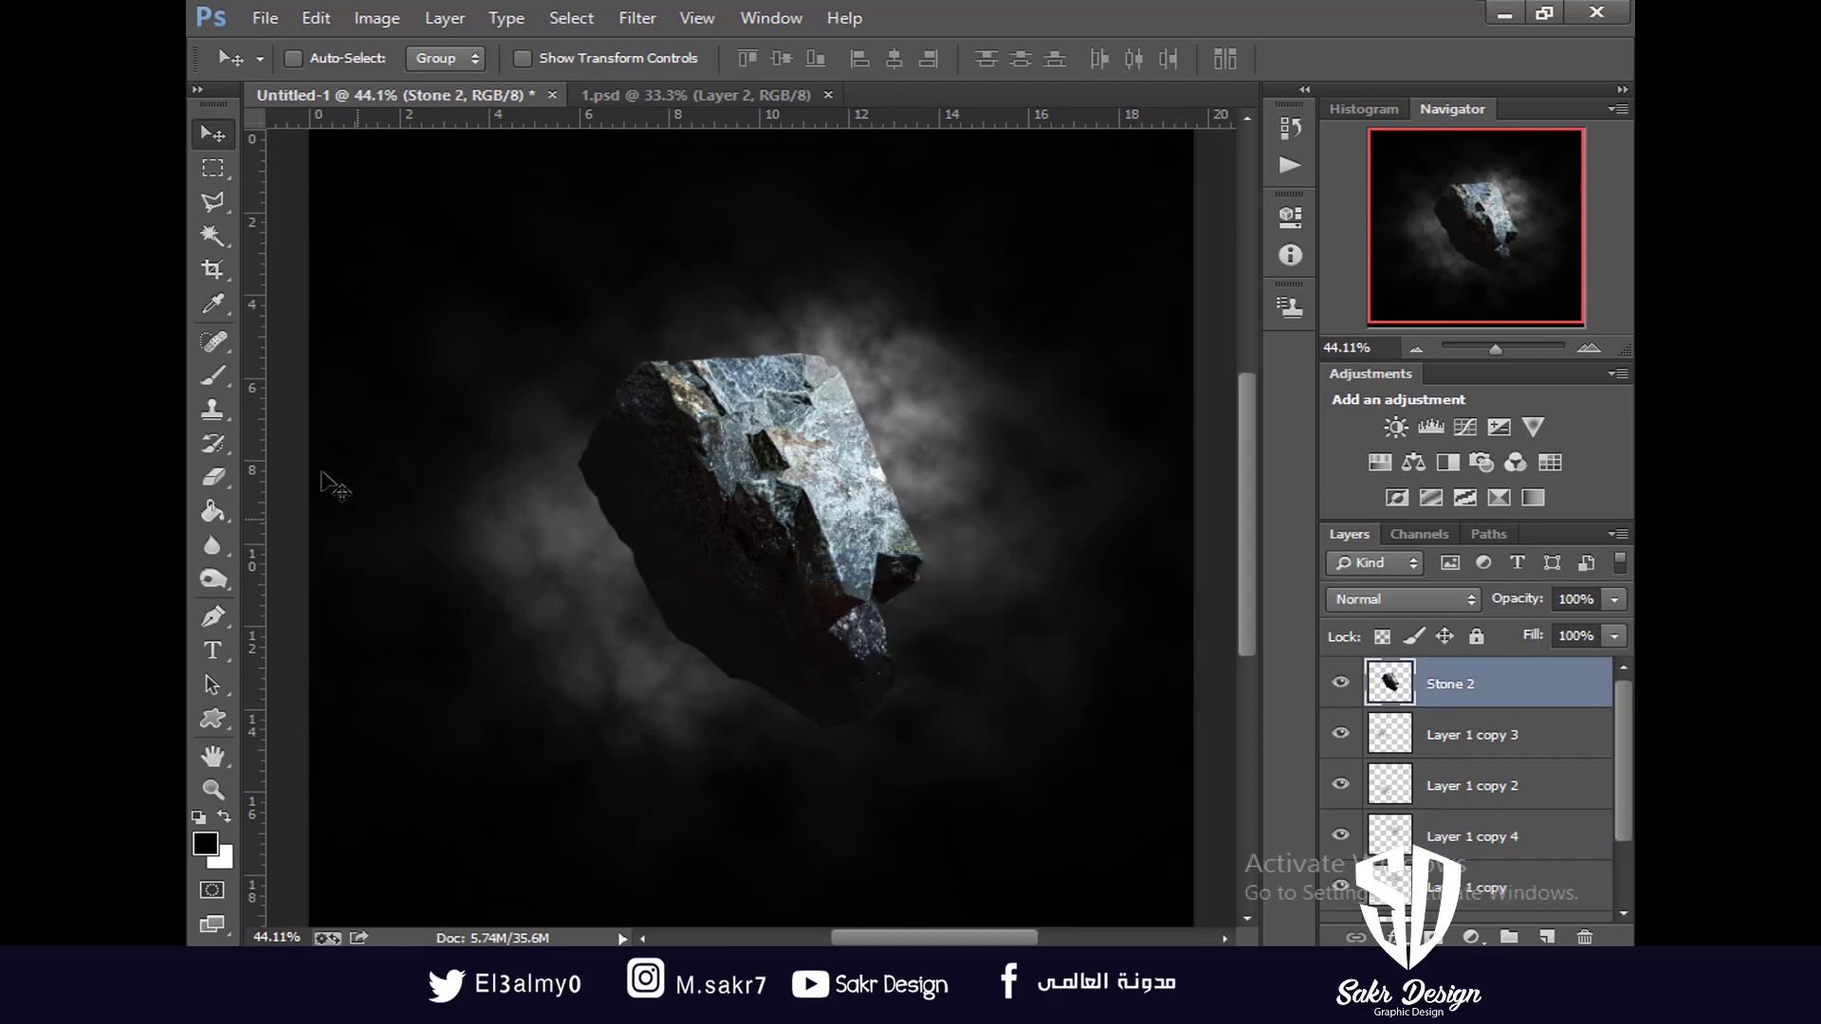
click(212, 477)
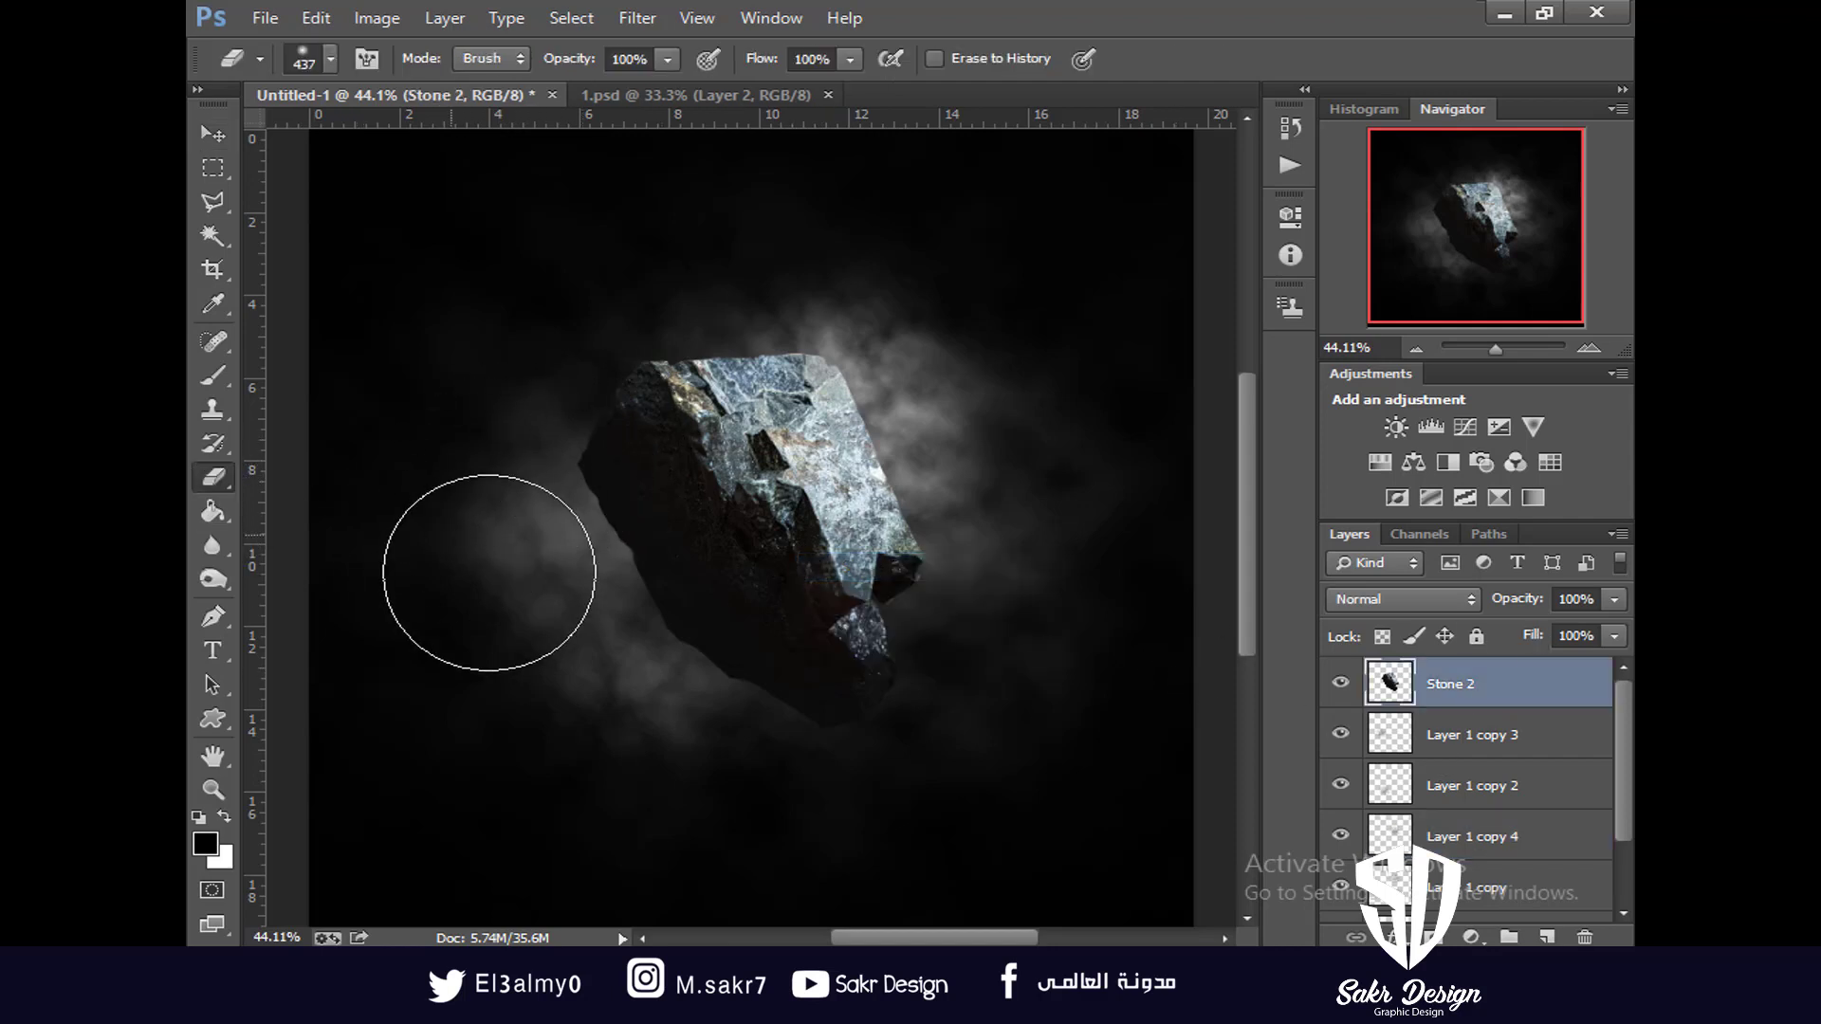
drag(791, 84, 742, 90)
mouse_move(529, 466)
mouse_down()
mouse_move(560, 573)
mouse_move(681, 675)
mouse_move(800, 753)
mouse_move(878, 755)
mouse_up()
key(ctrl+z)
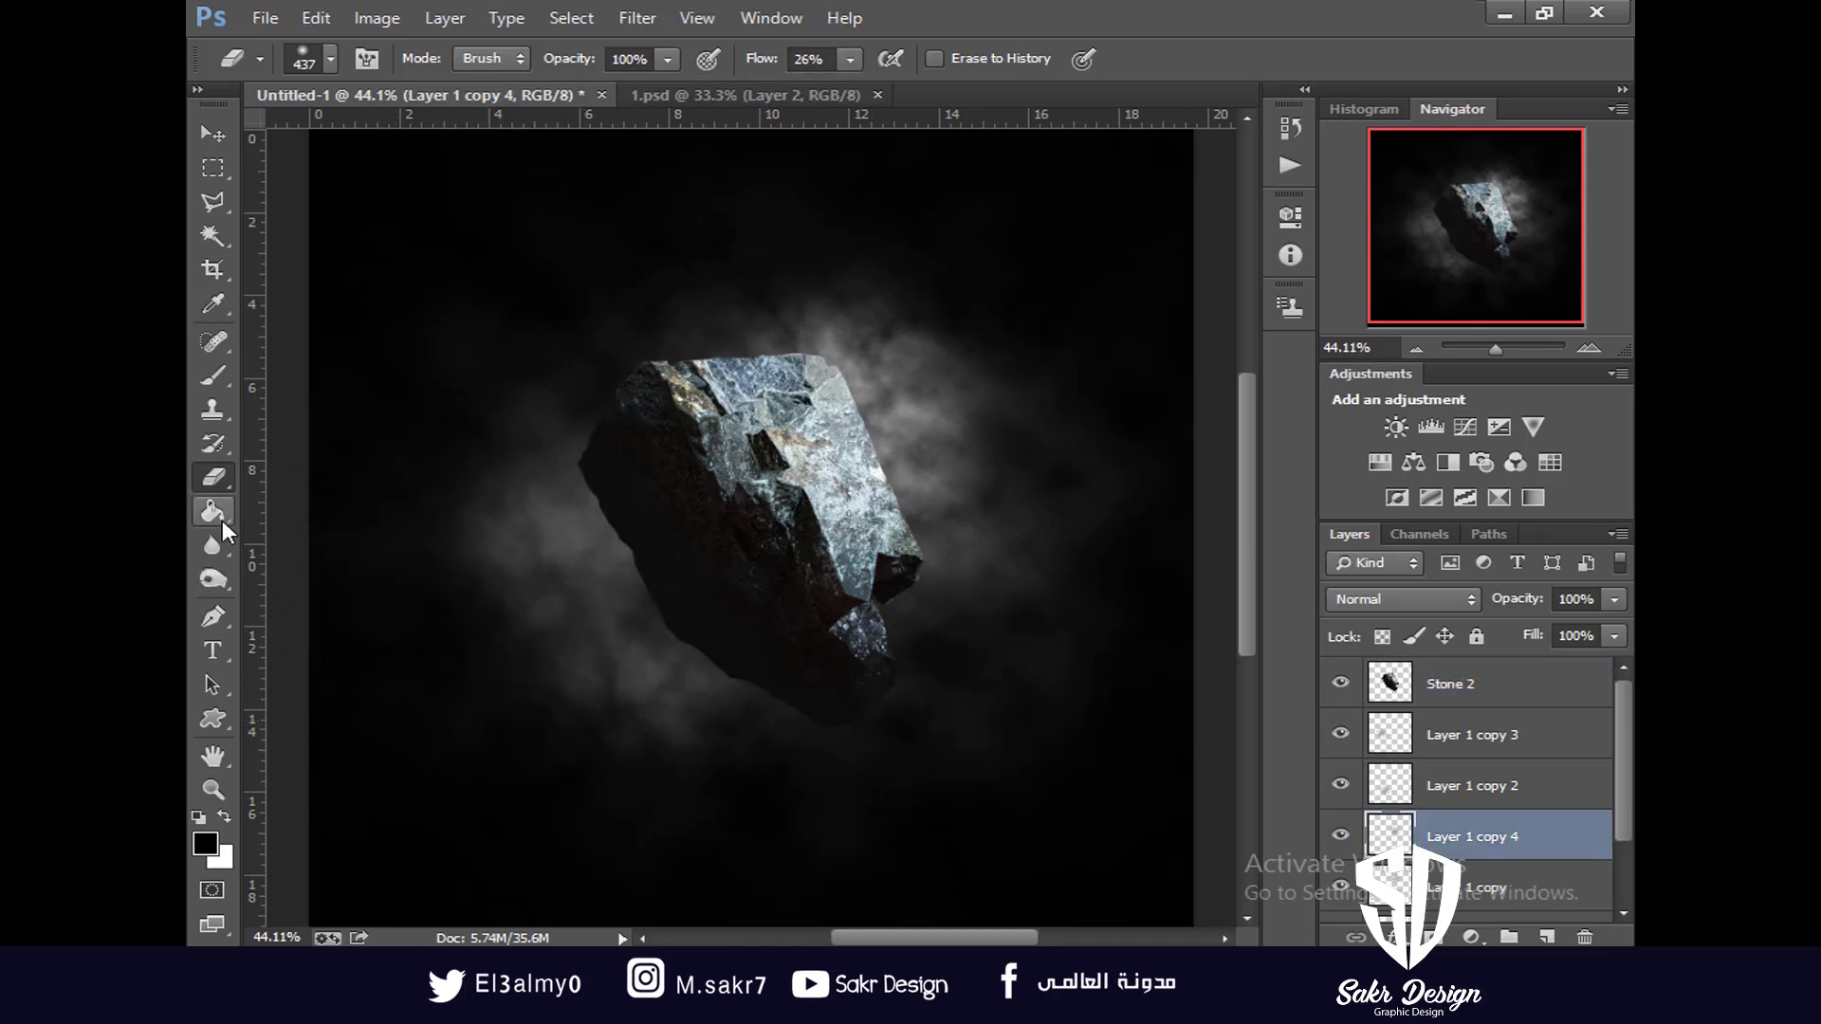
Reselect Stone 2, try erasing its dark left face with the 437 px Eraser, and undo the stroke
click(212, 579)
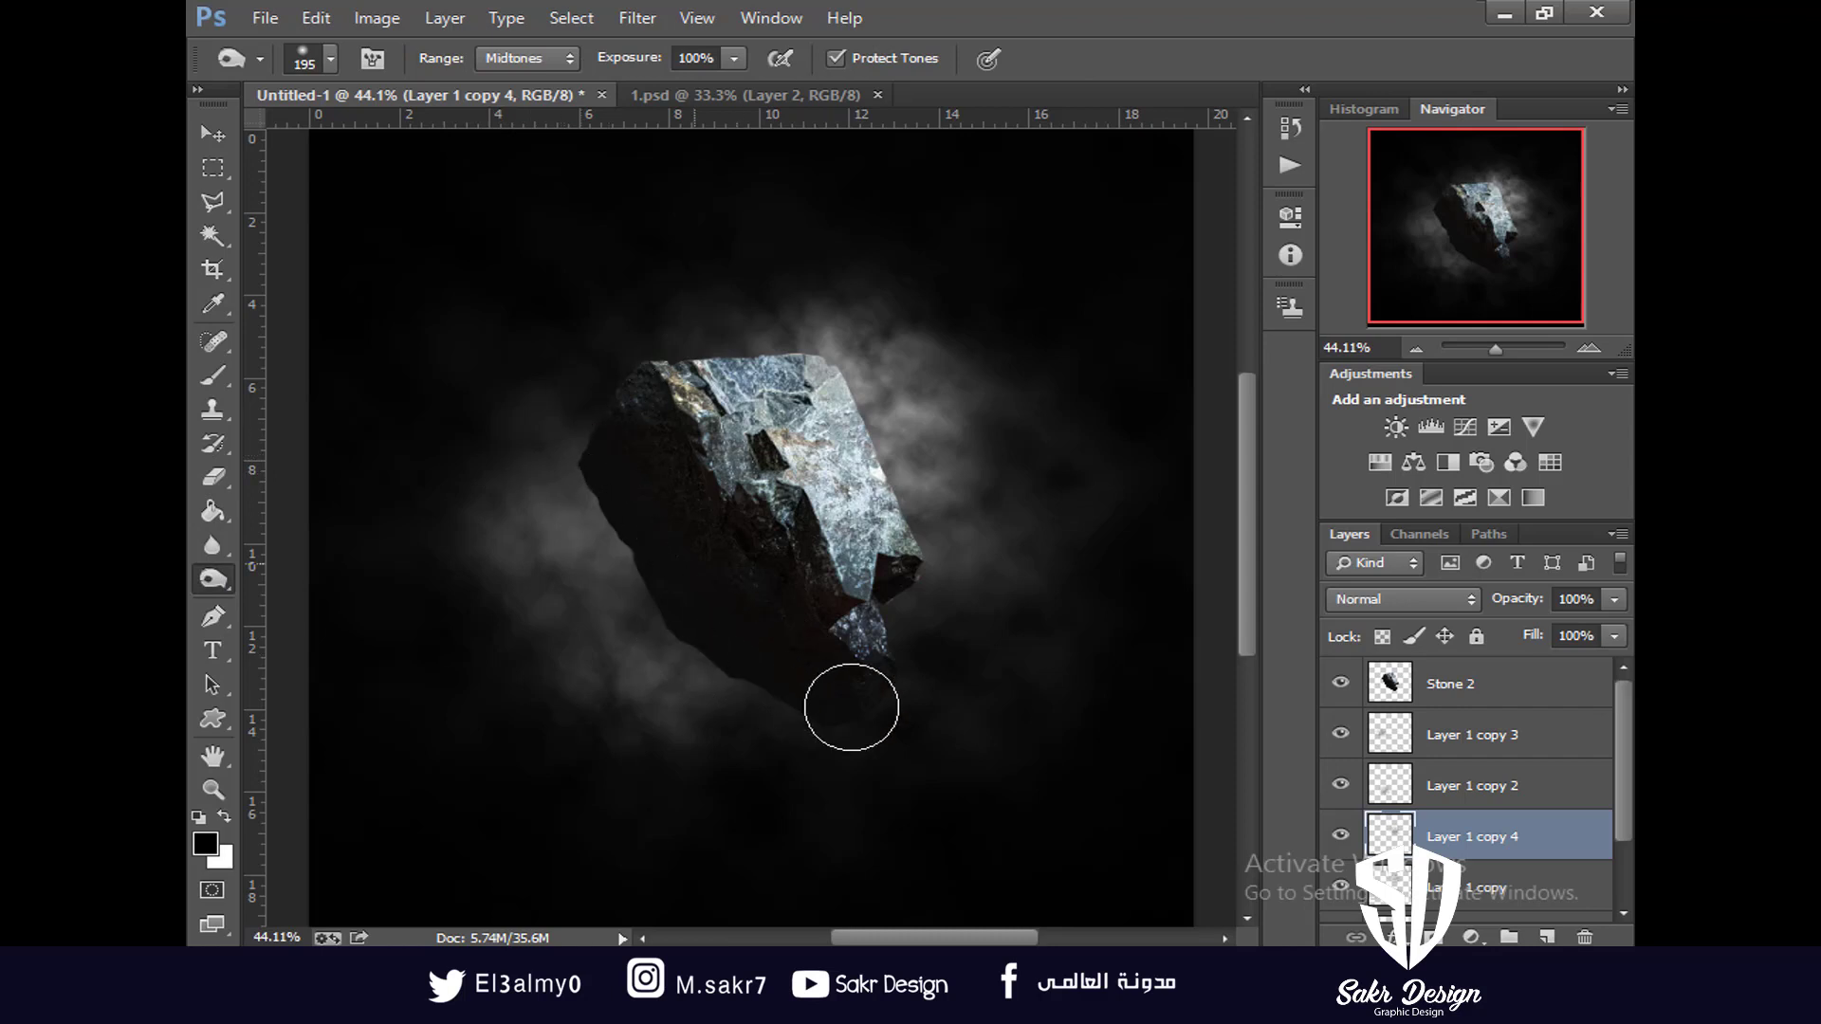
click(1460, 692)
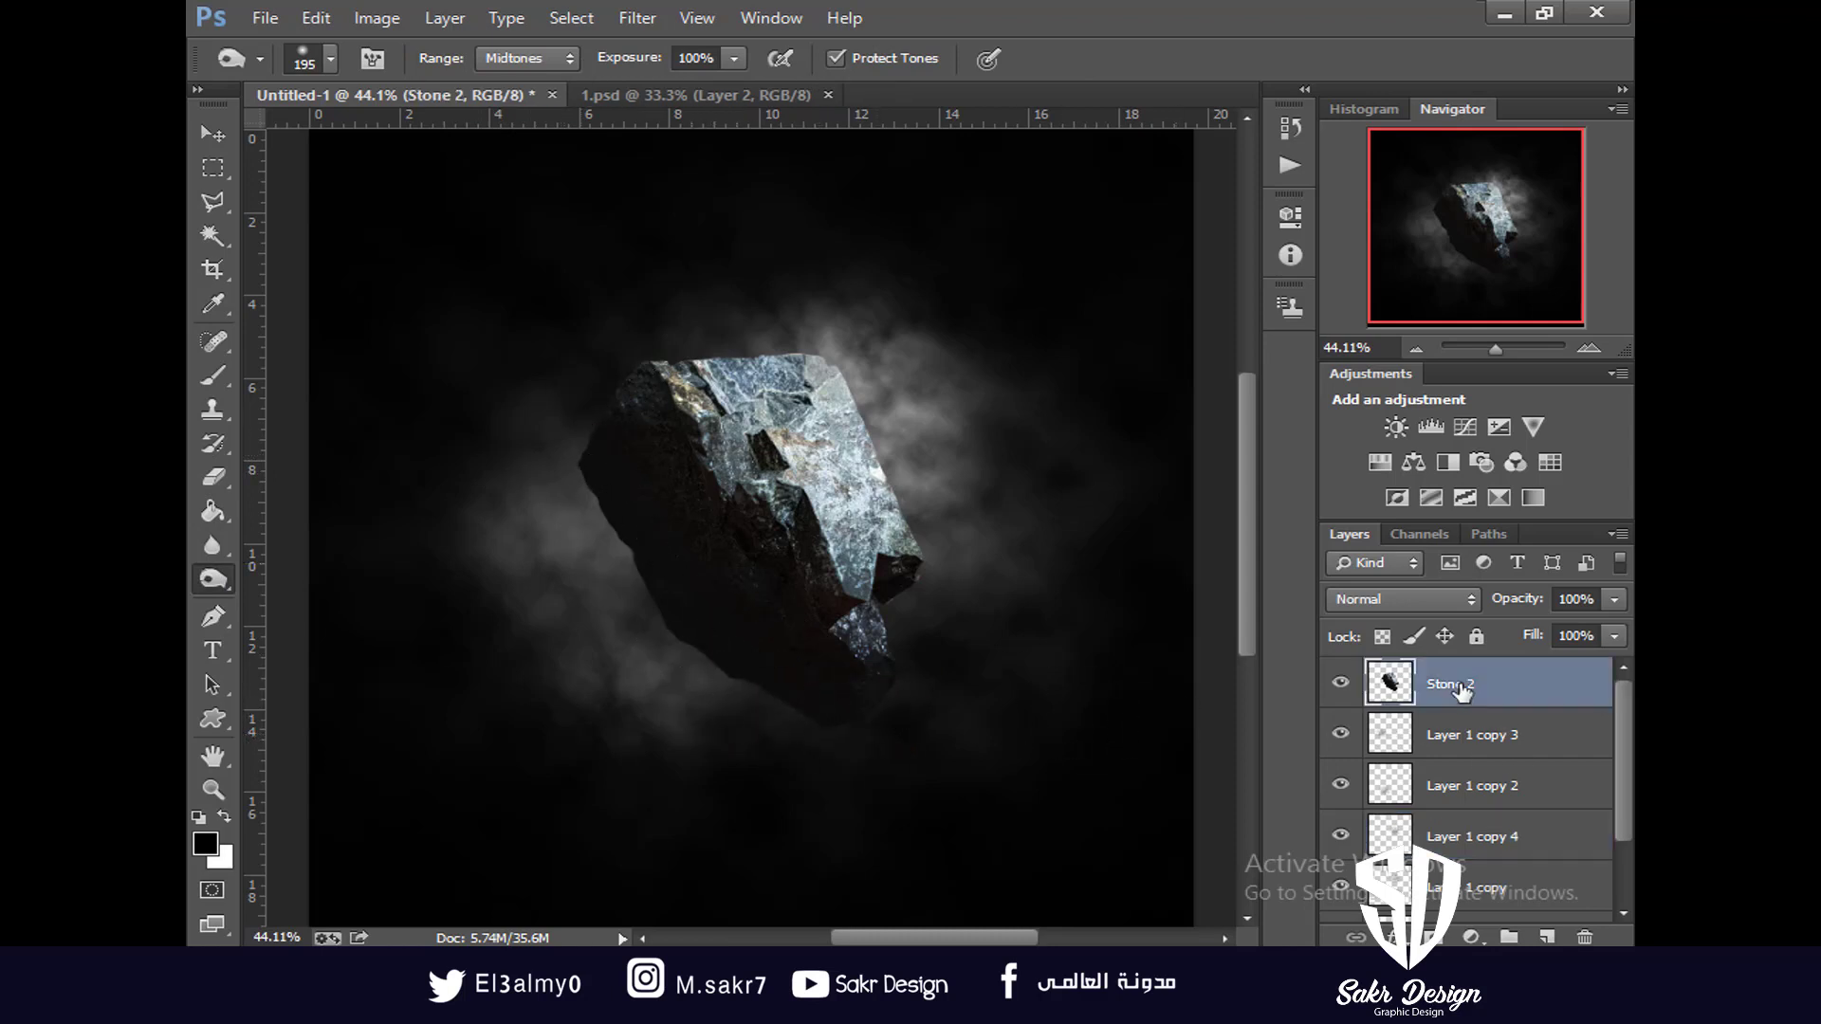
click(217, 483)
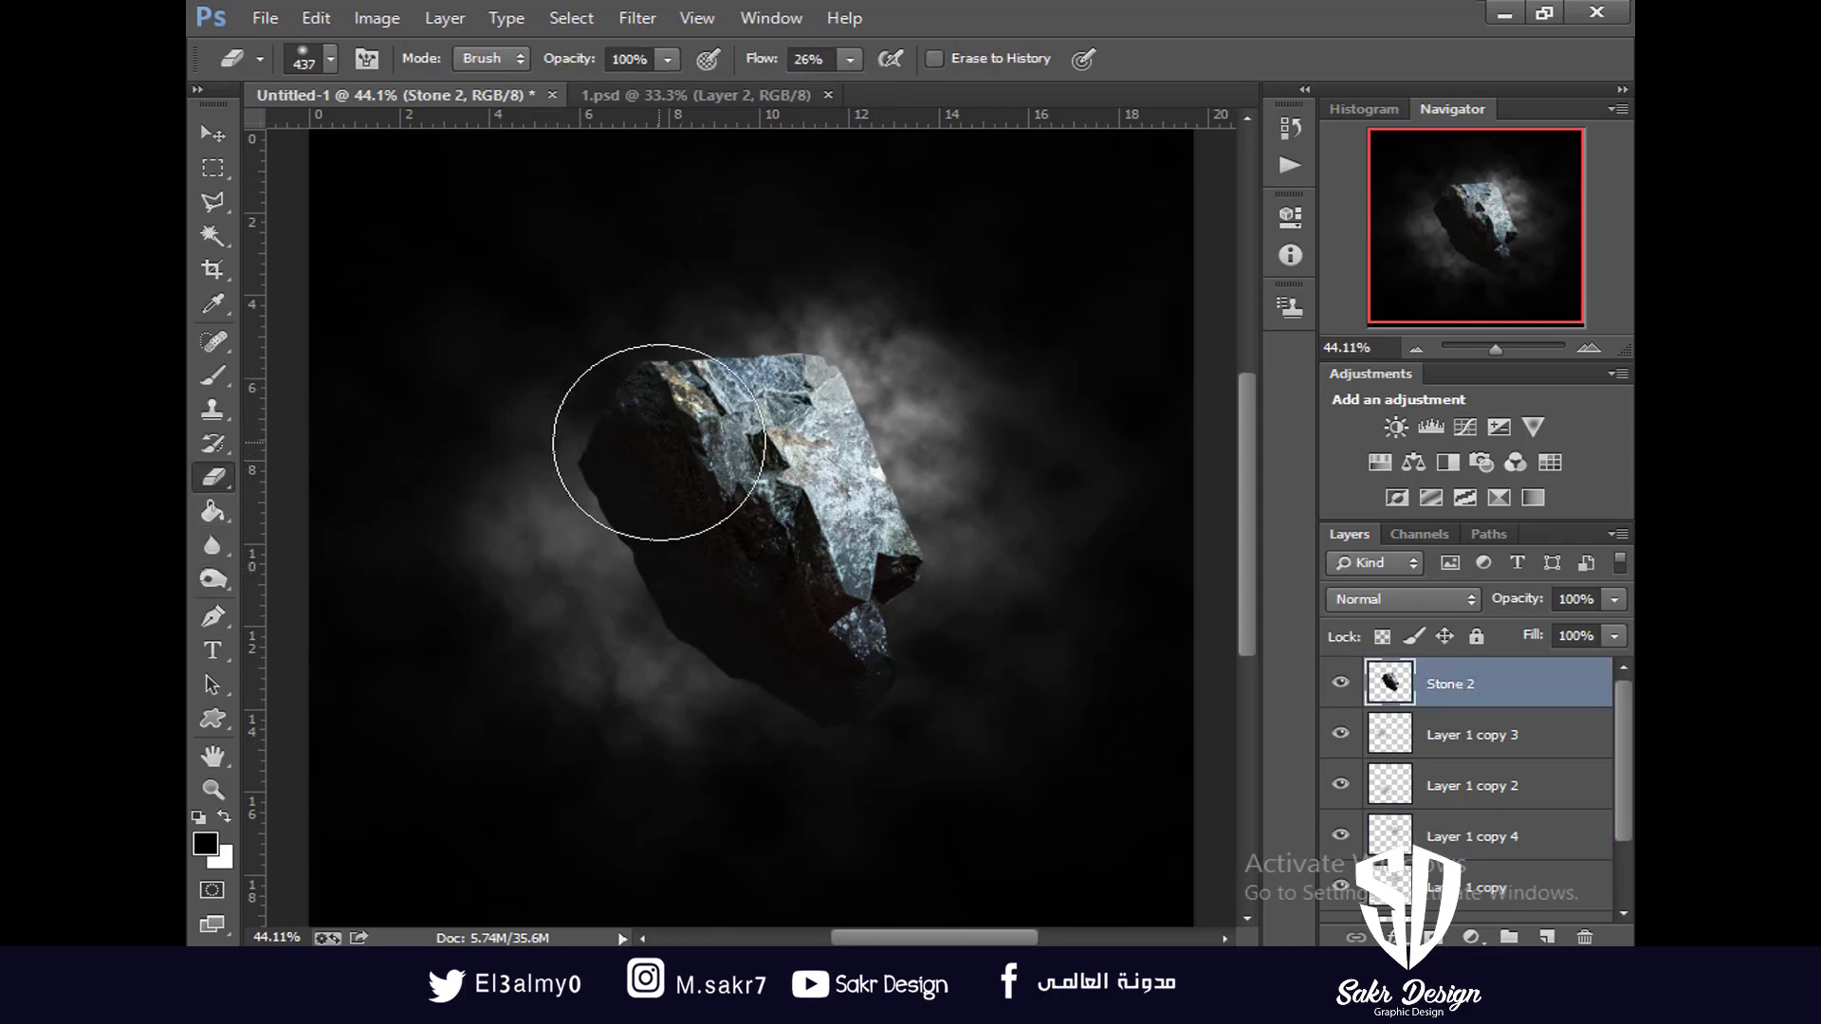
mouse_move(666, 464)
mouse_down()
mouse_move(676, 537)
mouse_move(760, 614)
mouse_up()
key(ctrl+z)
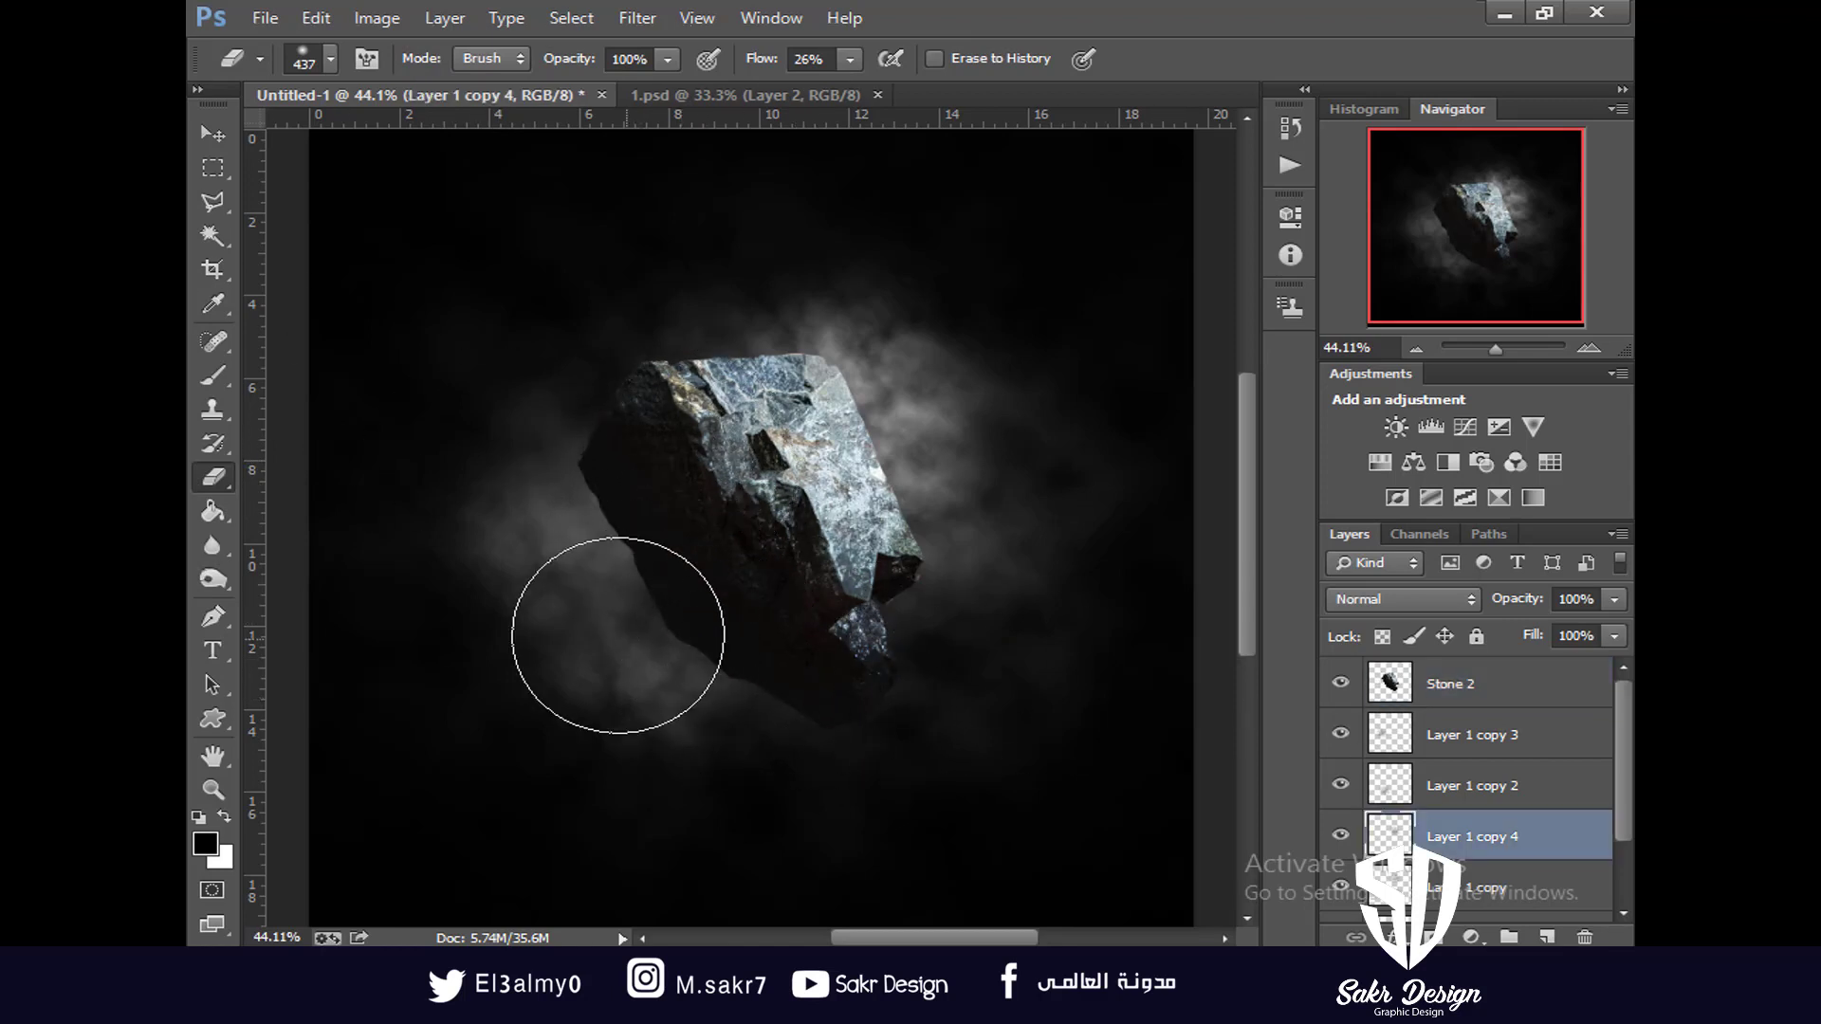
key(v)
right_click(530, 546)
click(567, 561)
click(216, 480)
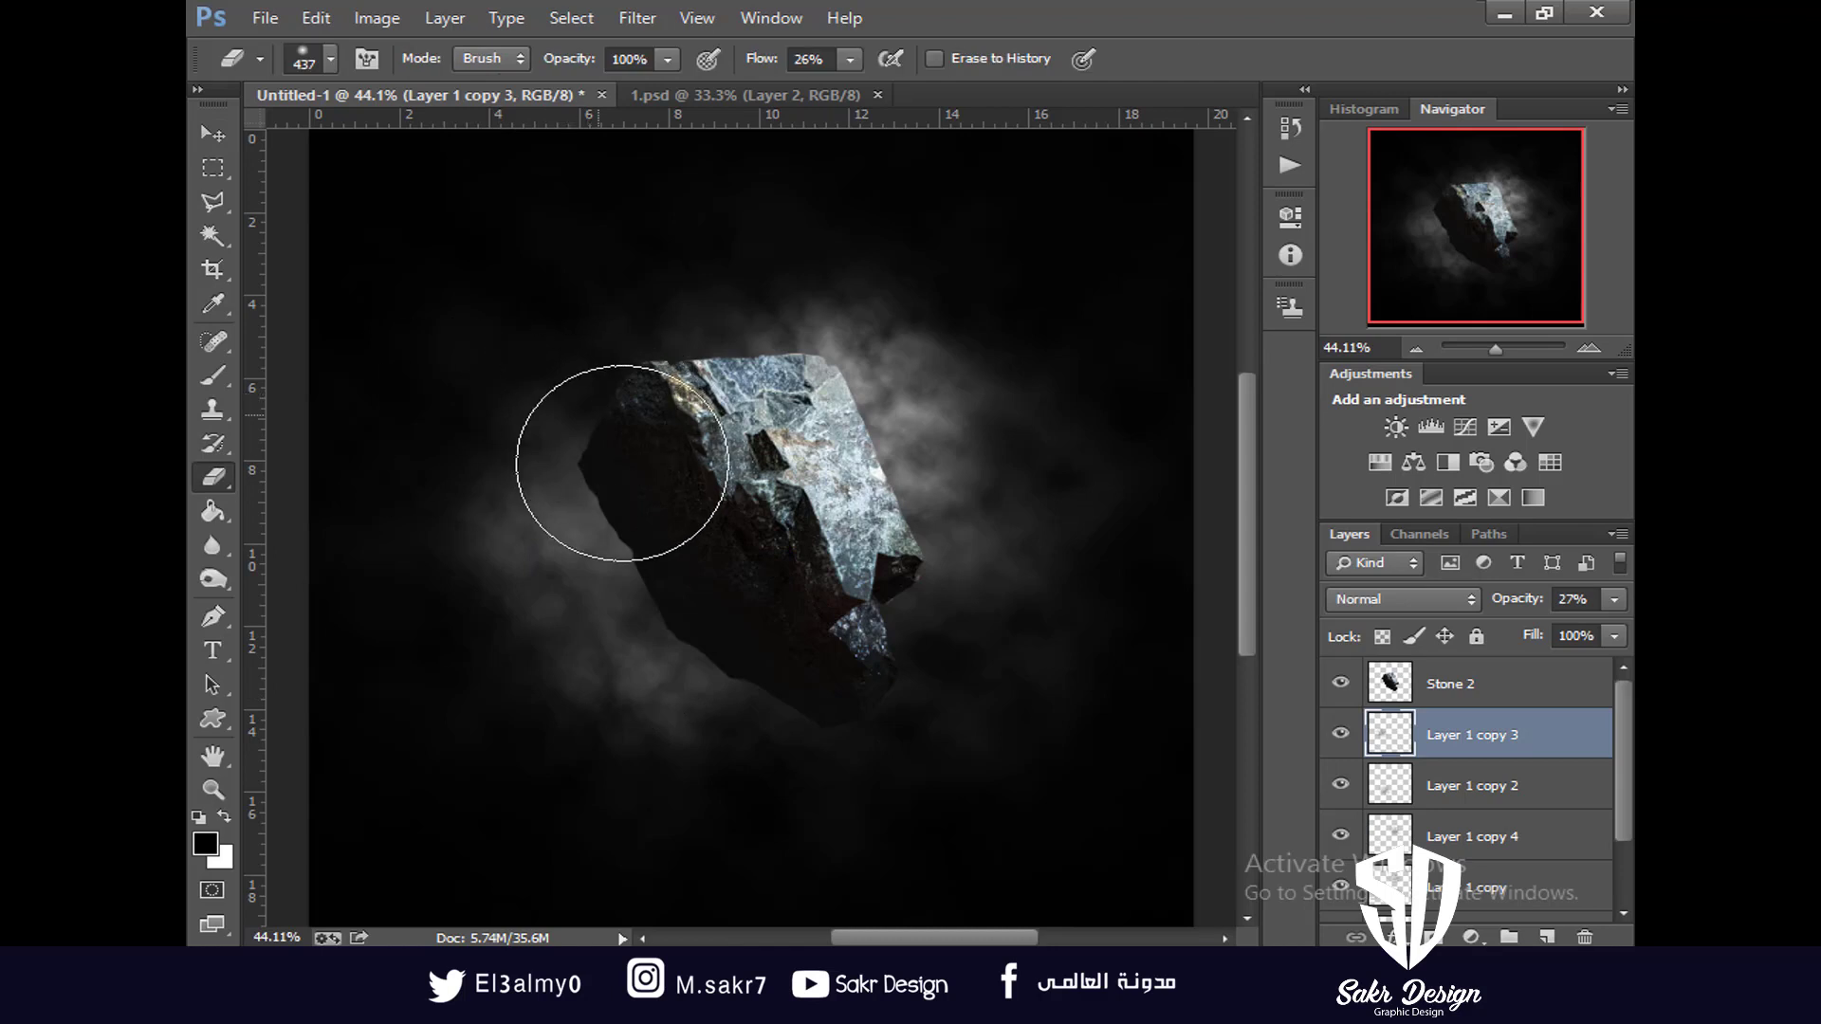
key(v)
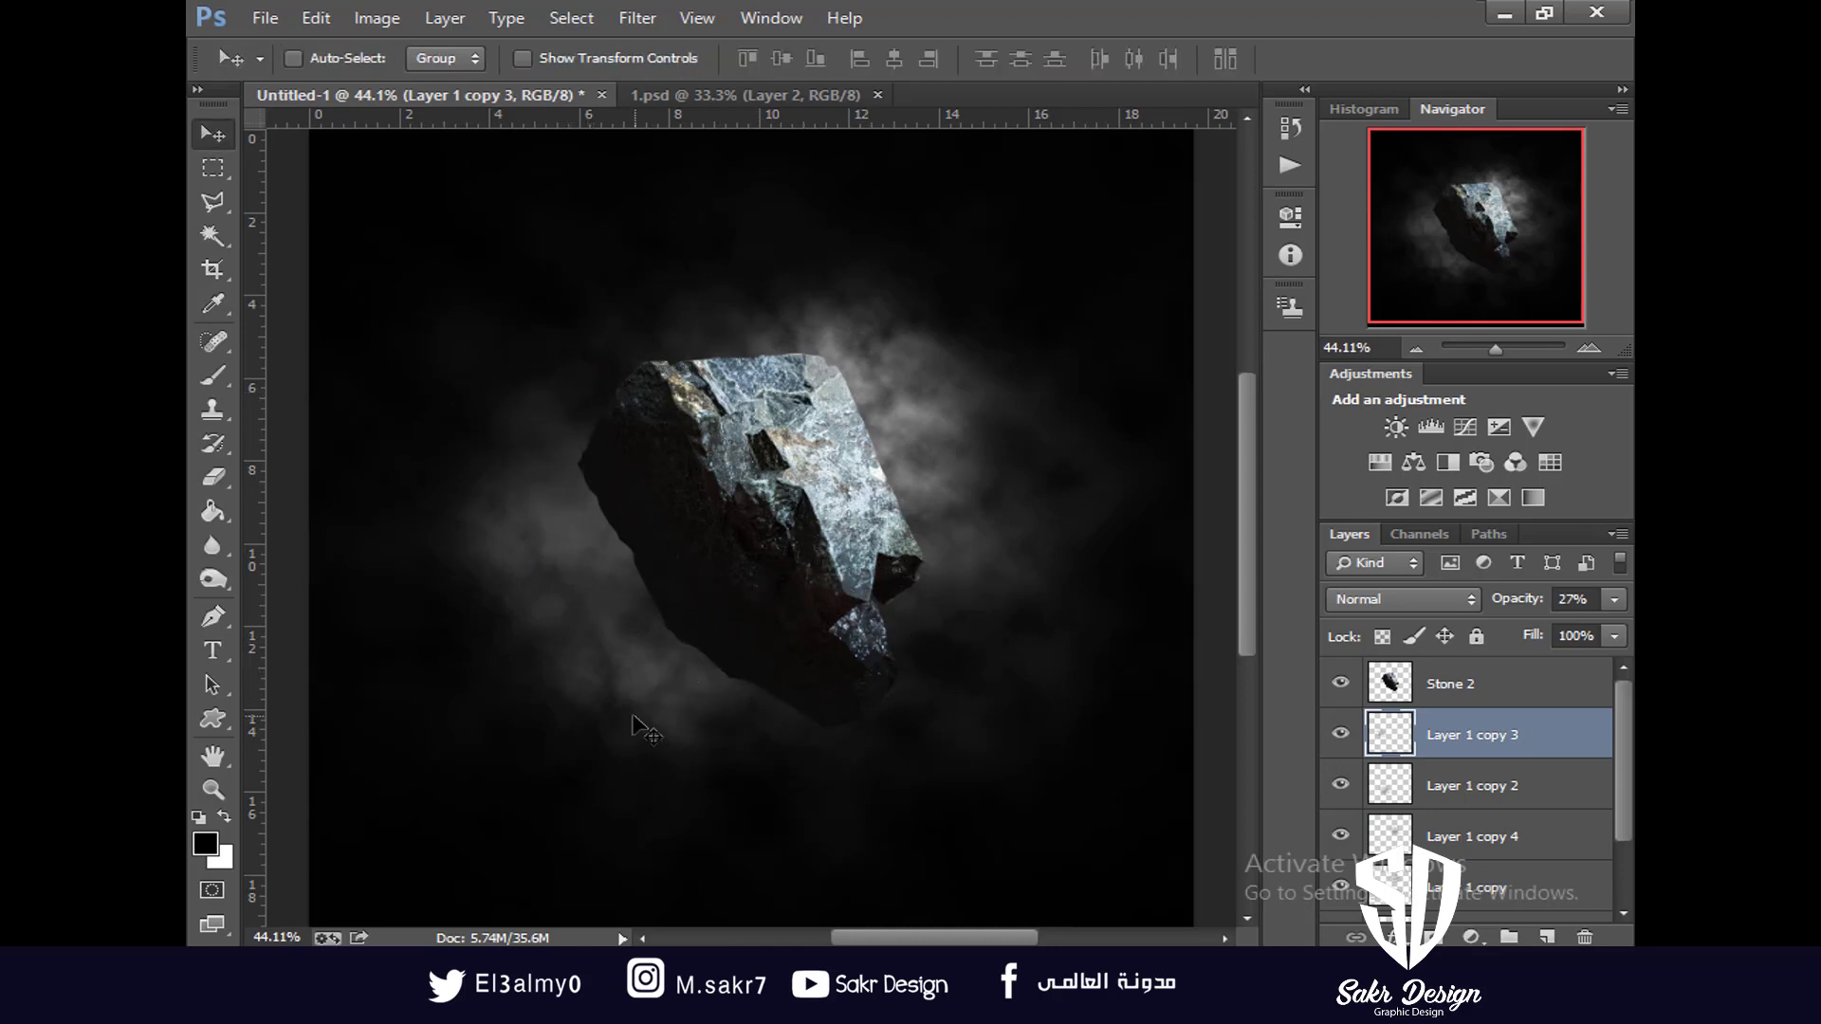
right_click(634, 721)
click(670, 736)
click(213, 476)
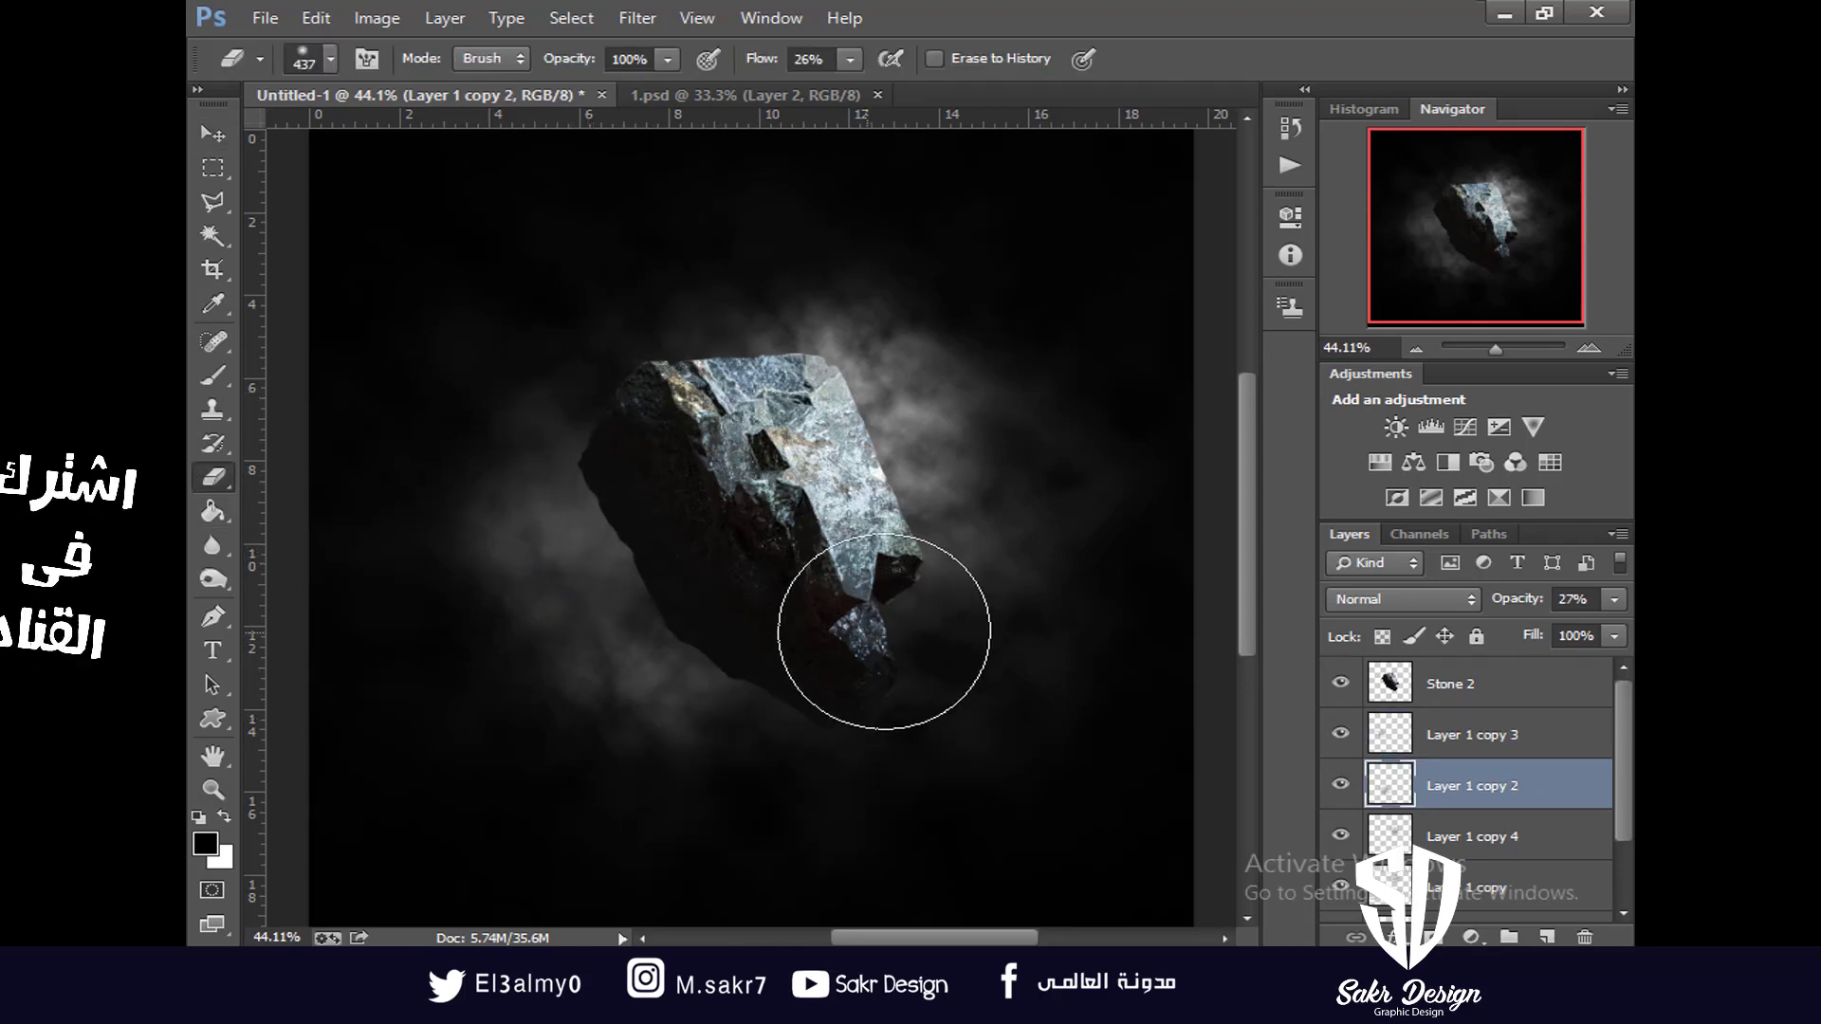
right_click(804, 607)
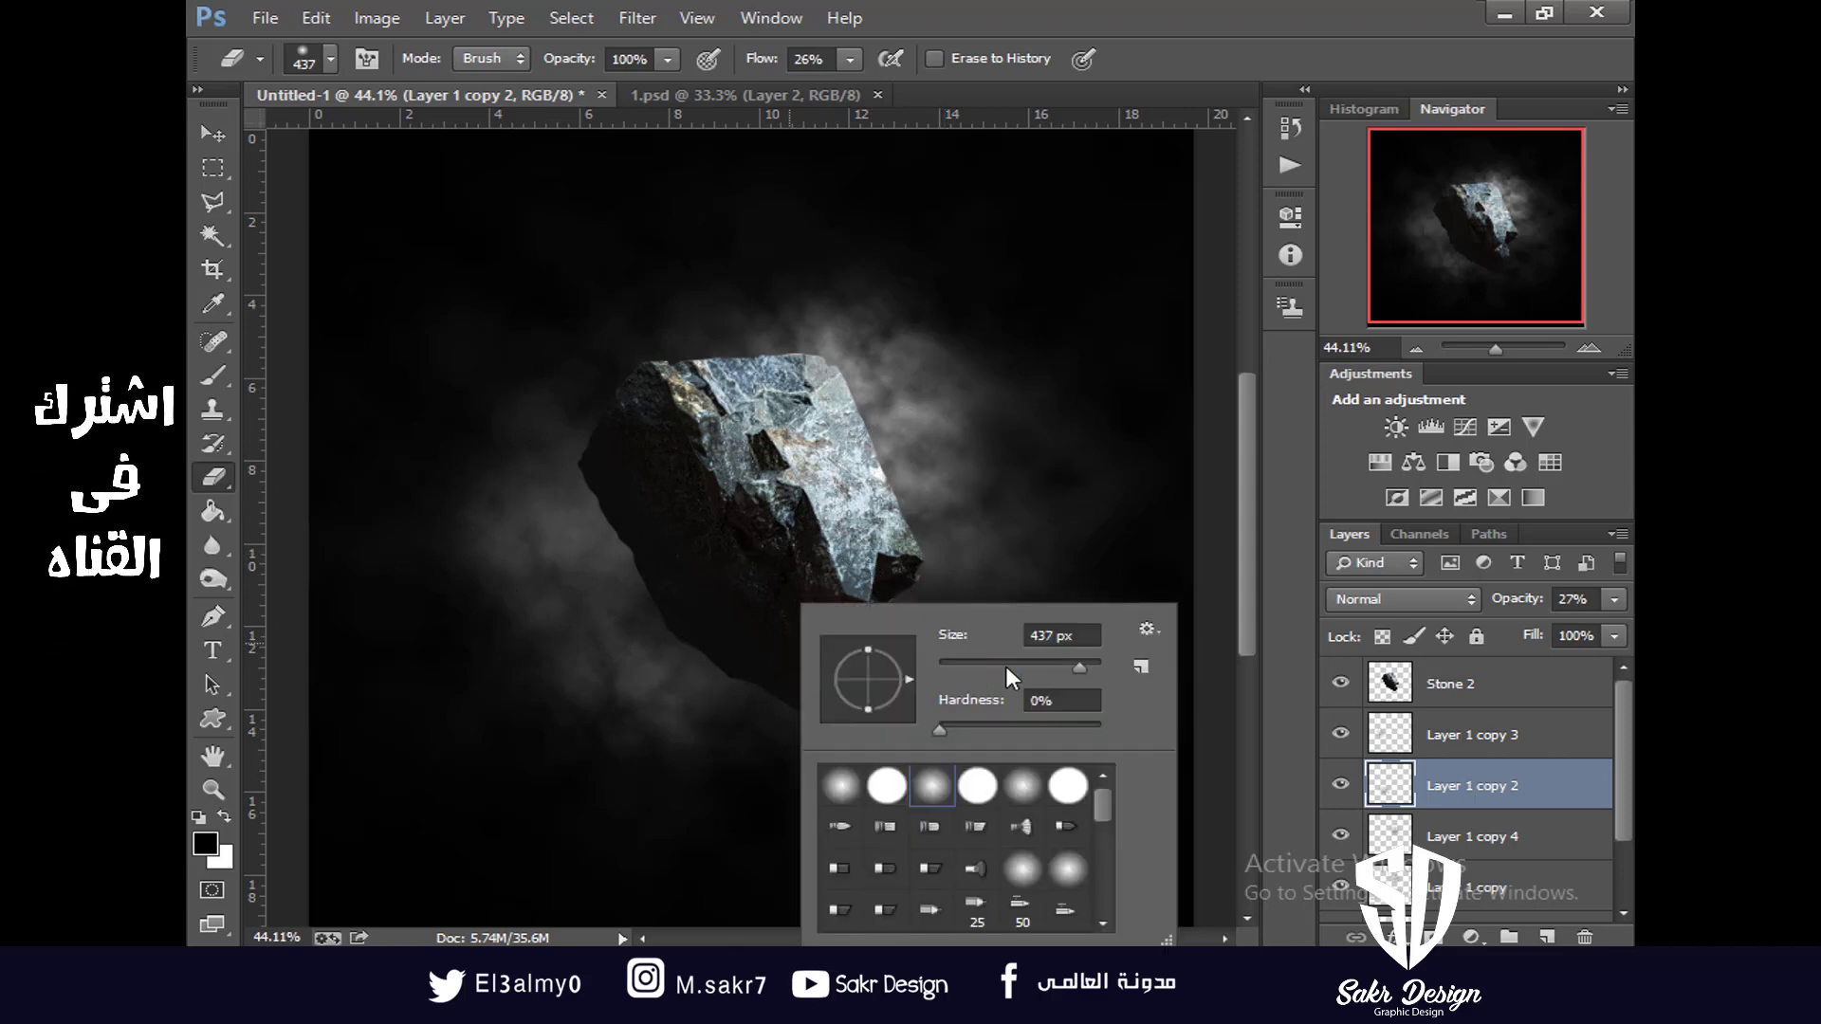
click(213, 133)
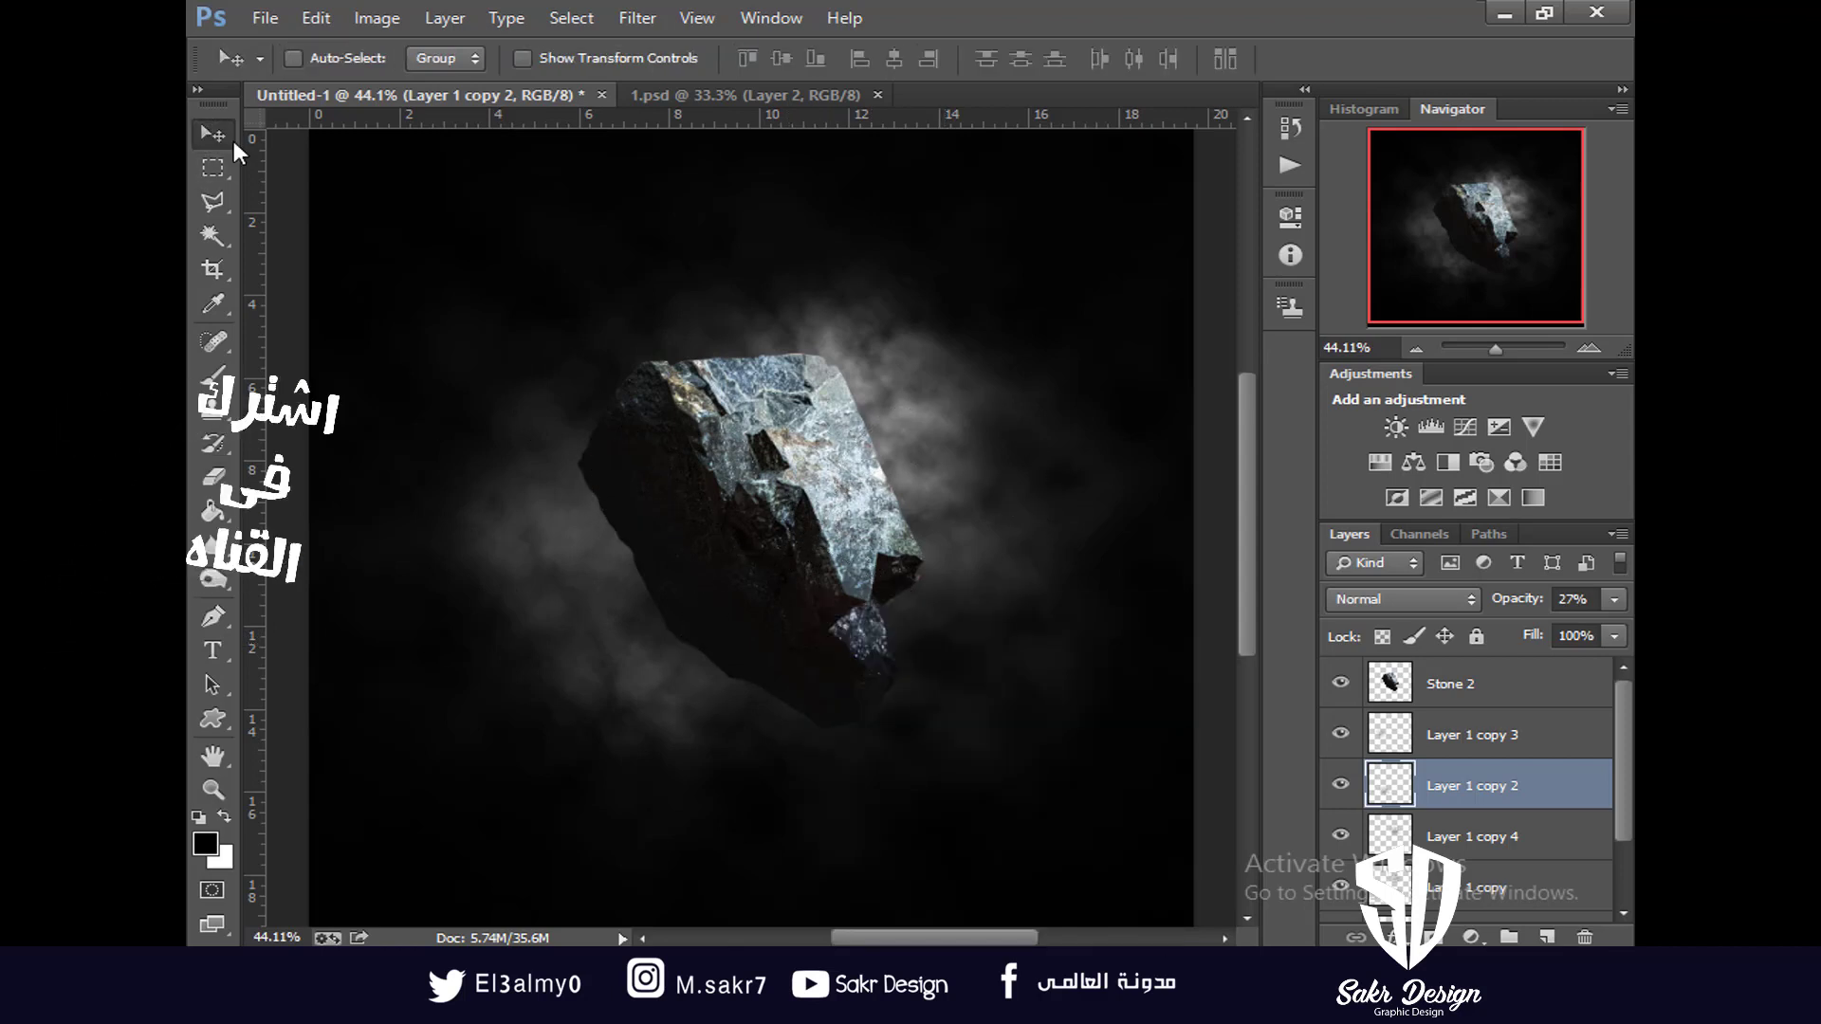
Add a drop shadow to Stone 2 with a size of 218 px and a spread of 21%
right_click(685, 474)
click(713, 486)
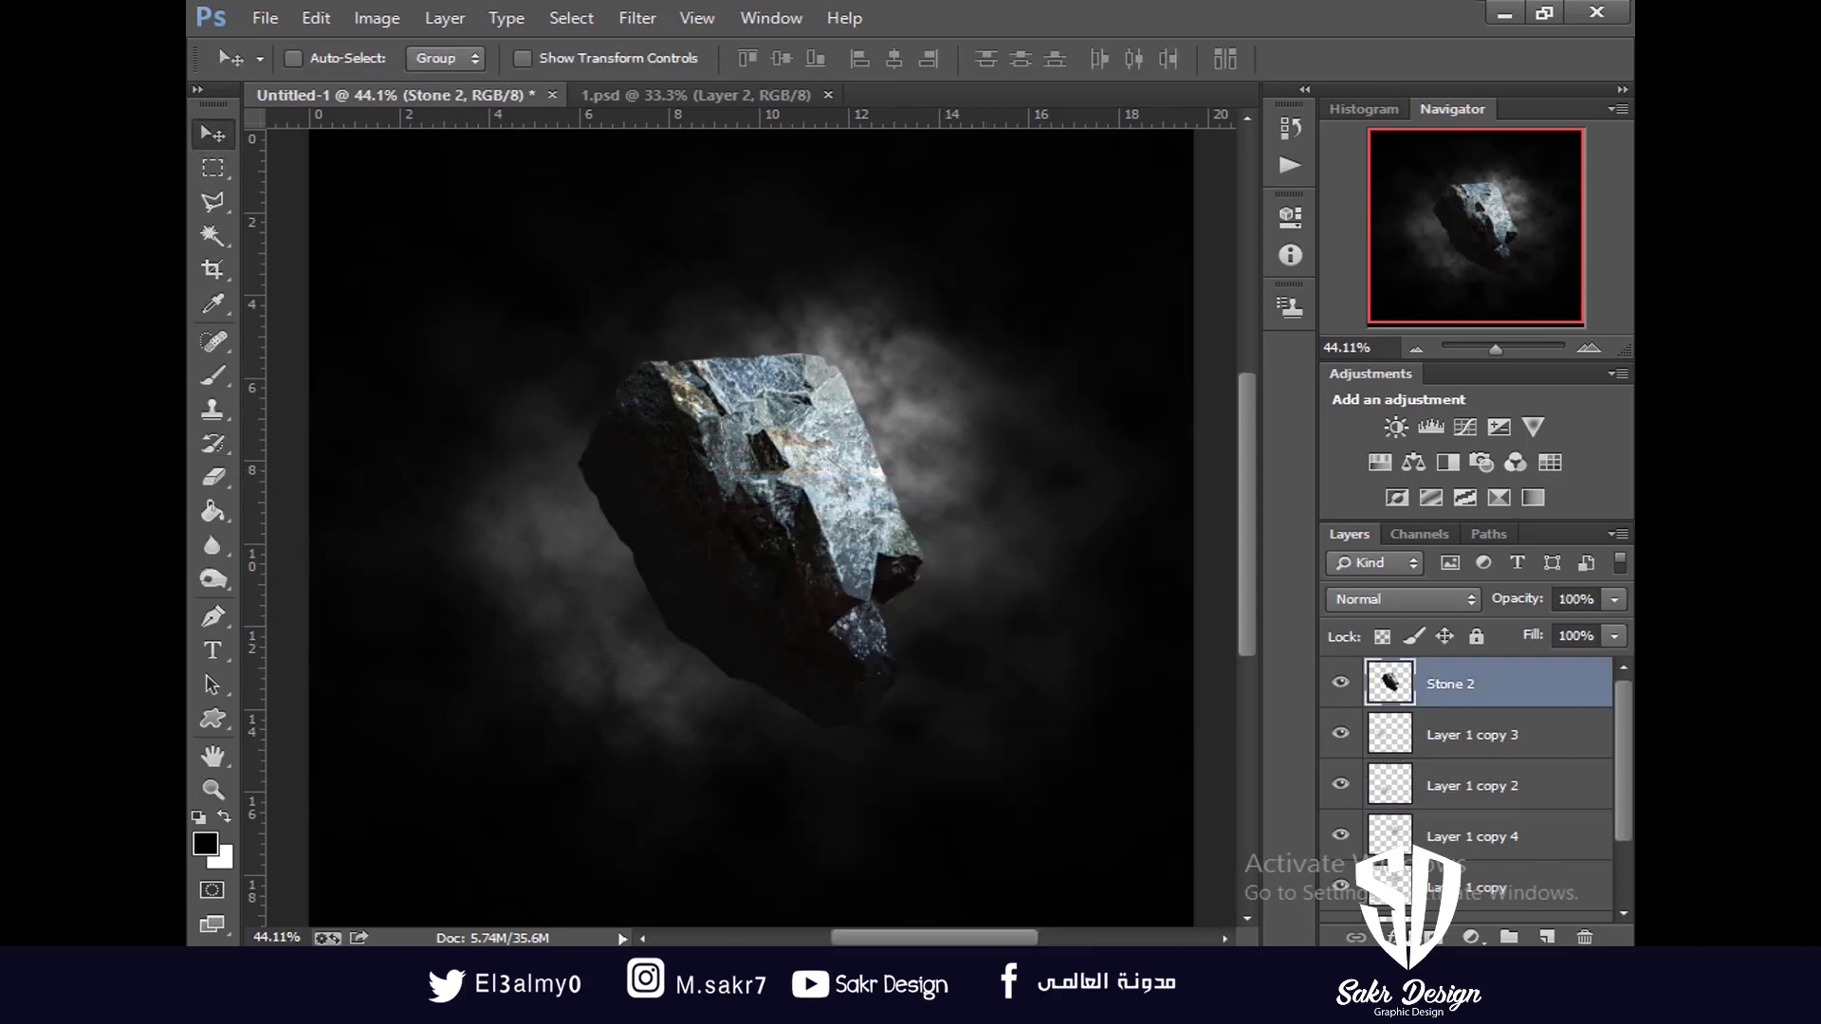
click(1394, 937)
click(1465, 915)
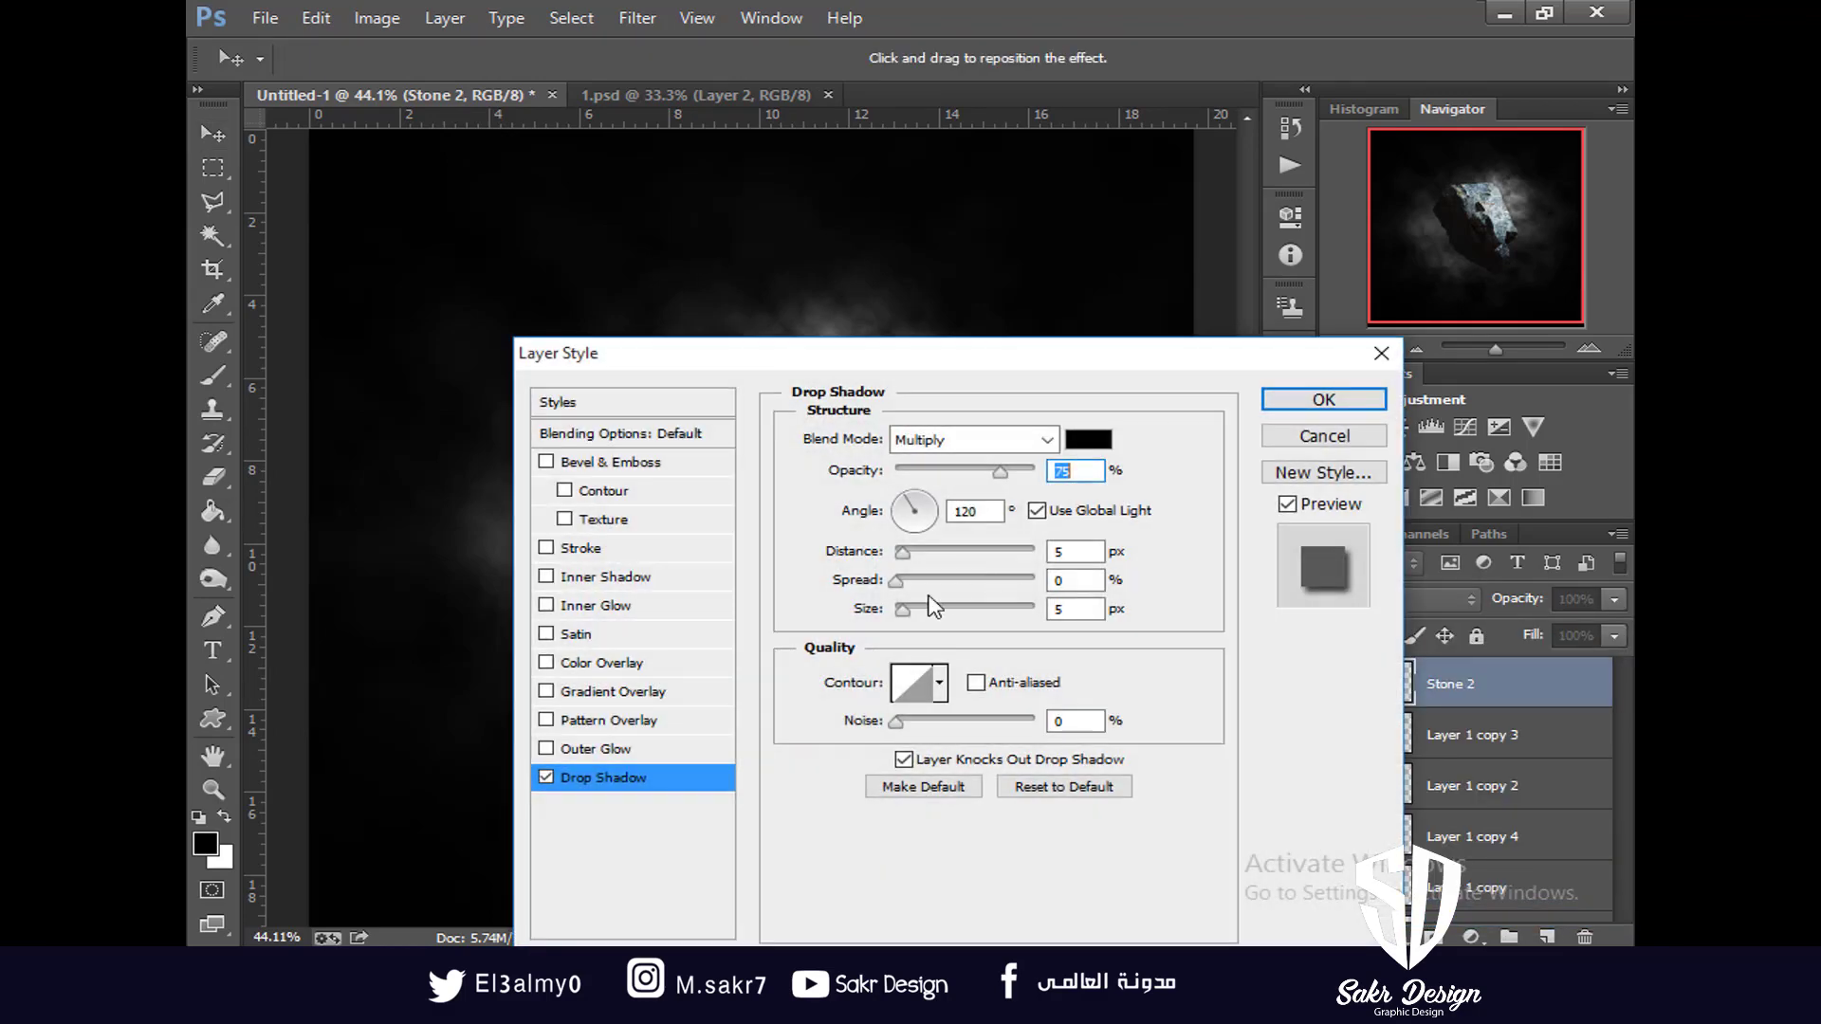
drag(821, 364, 1290, 484)
drag(1407, 723, 1497, 741)
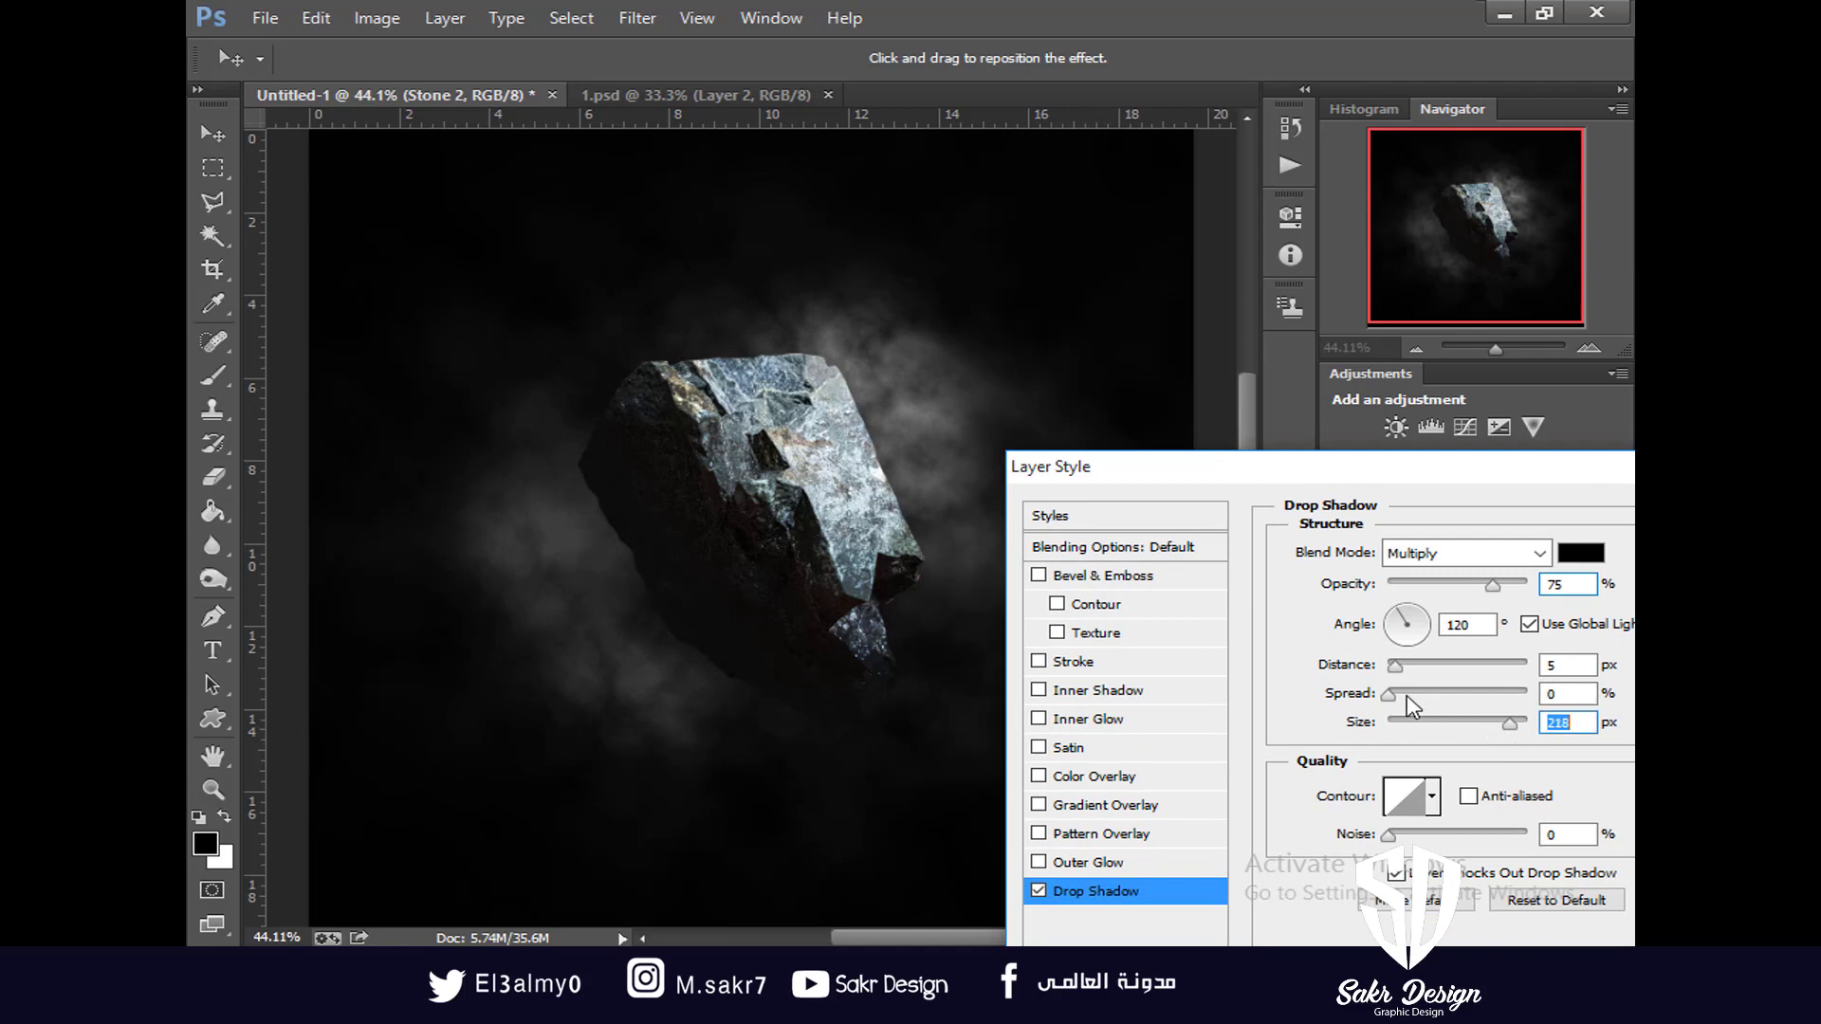
mouse_move(1422, 695)
mouse_down()
mouse_move(1442, 698)
mouse_move(1420, 693)
mouse_up()
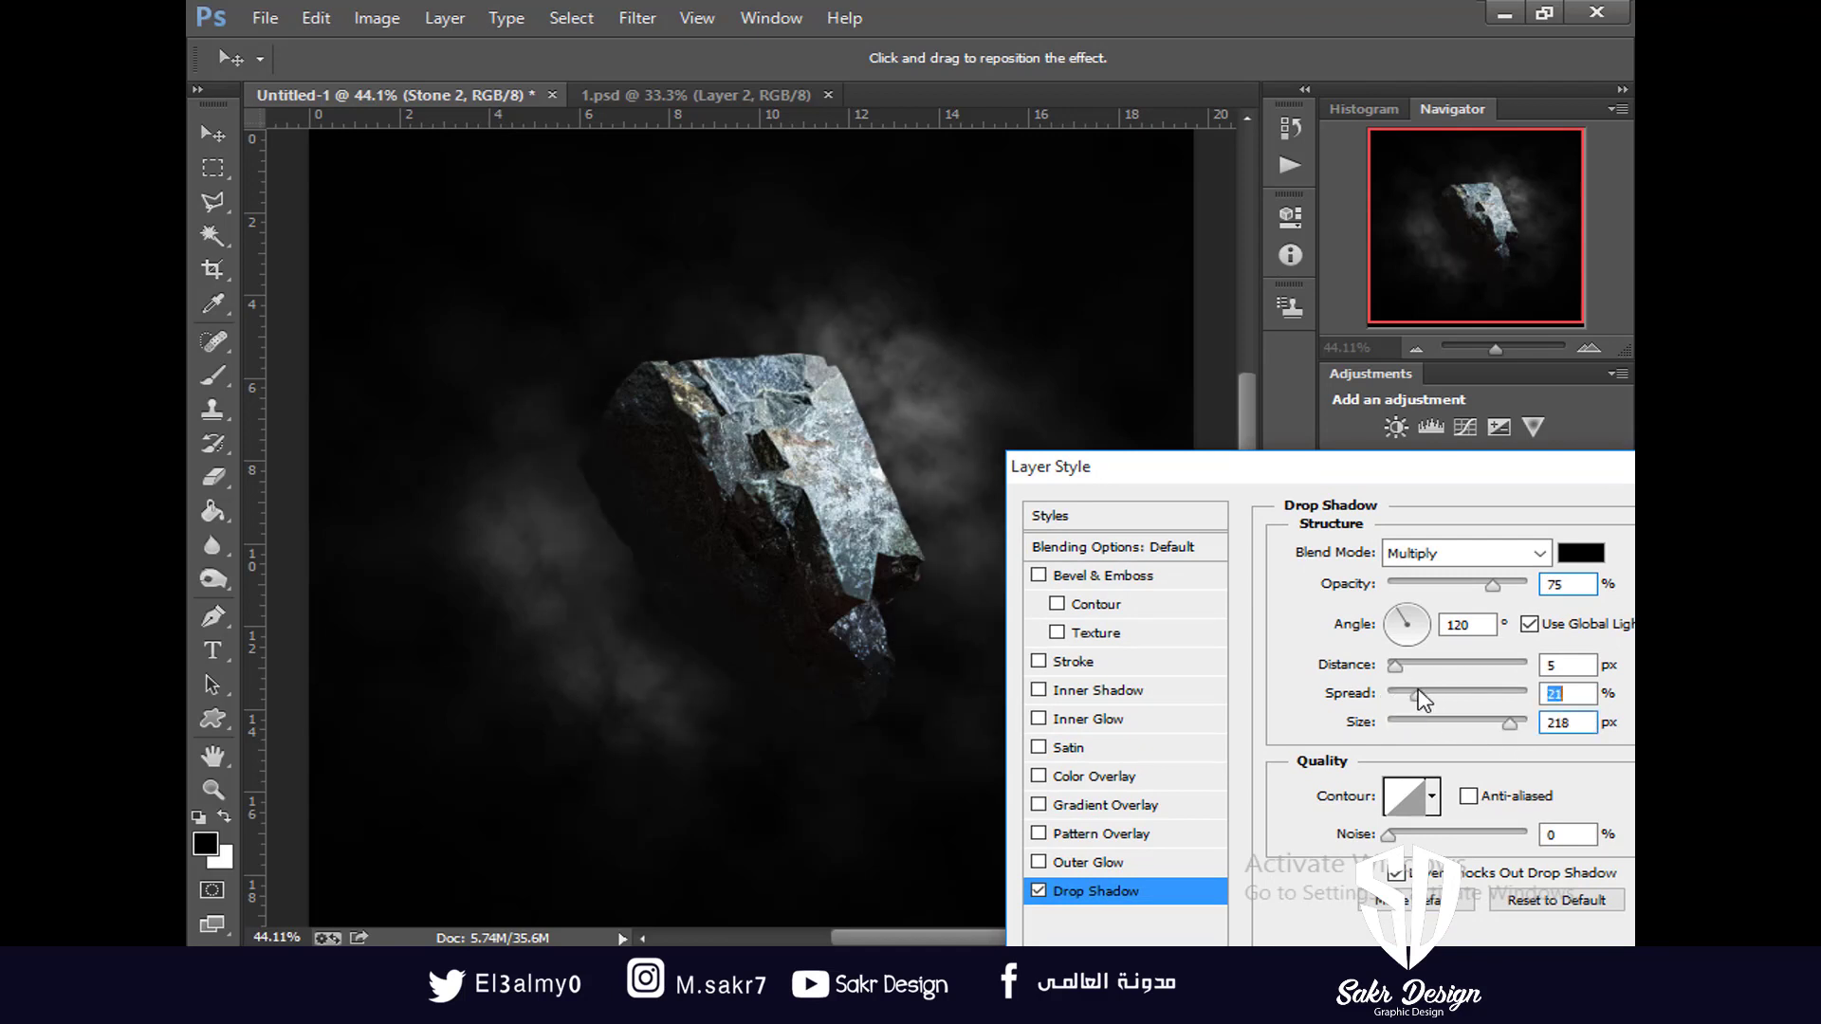
key(Return)
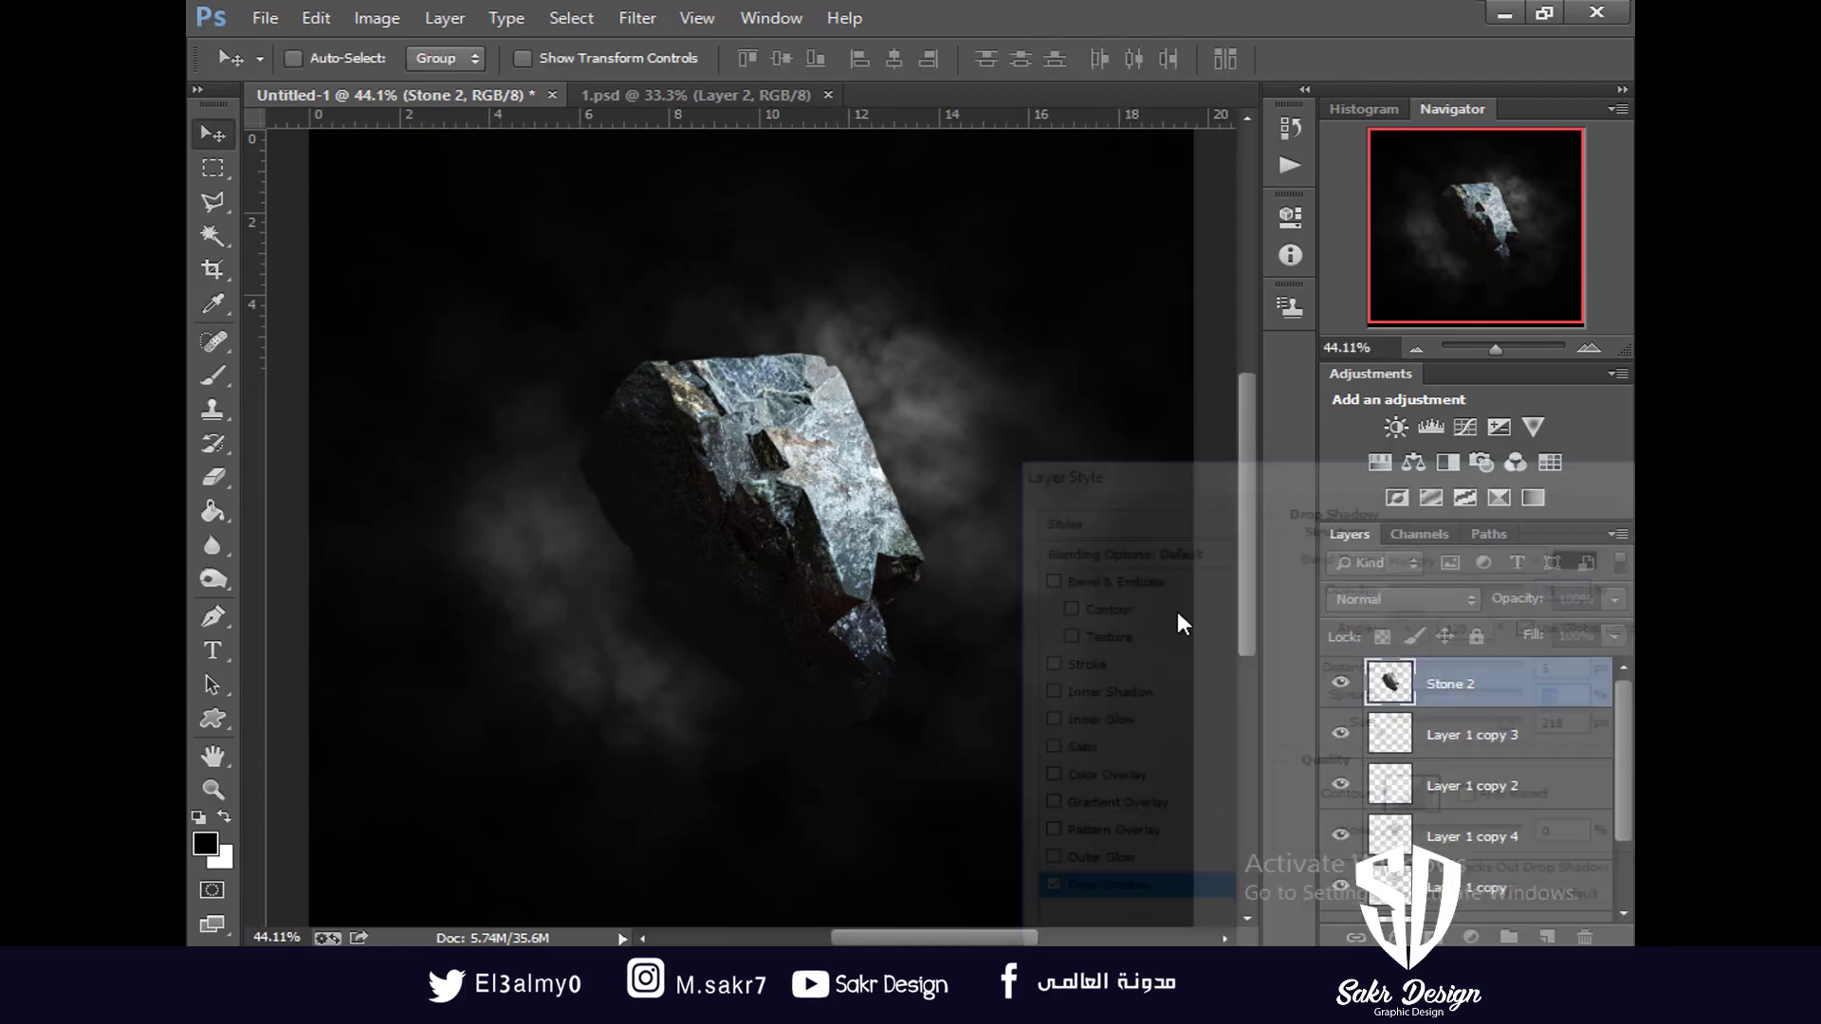
Dismiss the yt2fb.com notification covering the layer list
key(ctrl+minus)
key(ctrl+plus)
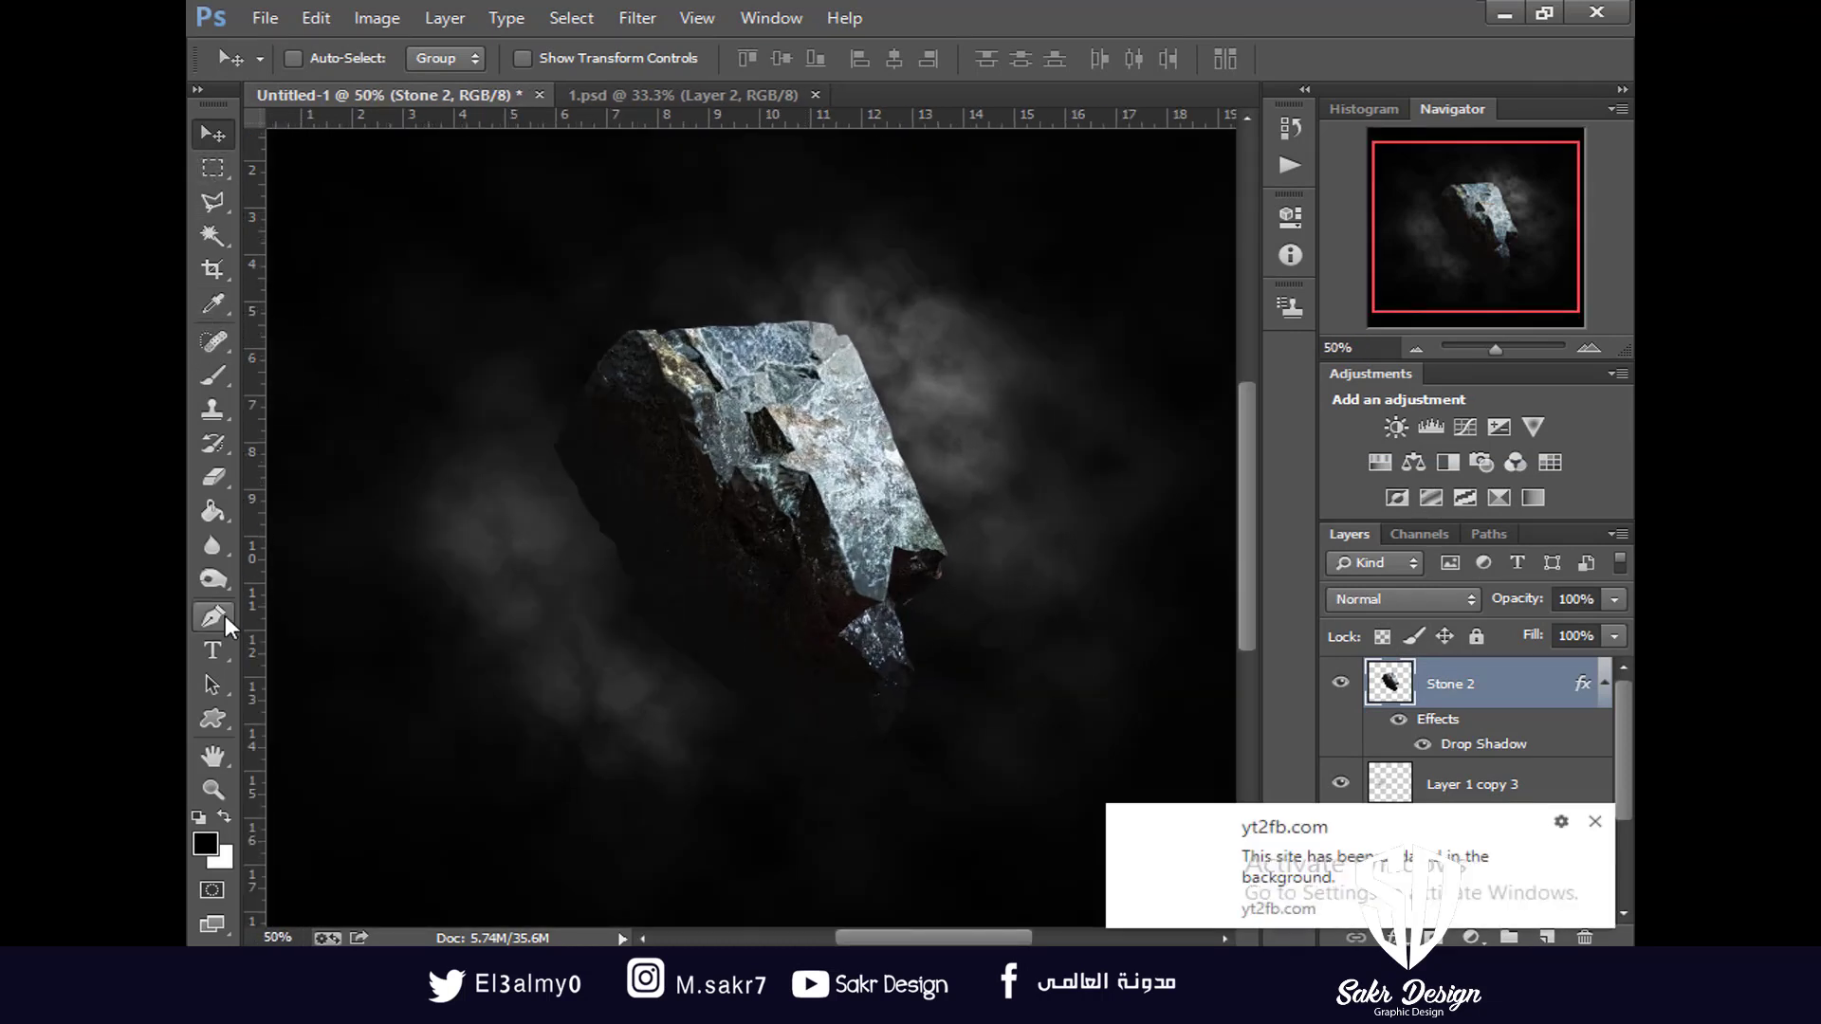
click(1593, 822)
click(1594, 842)
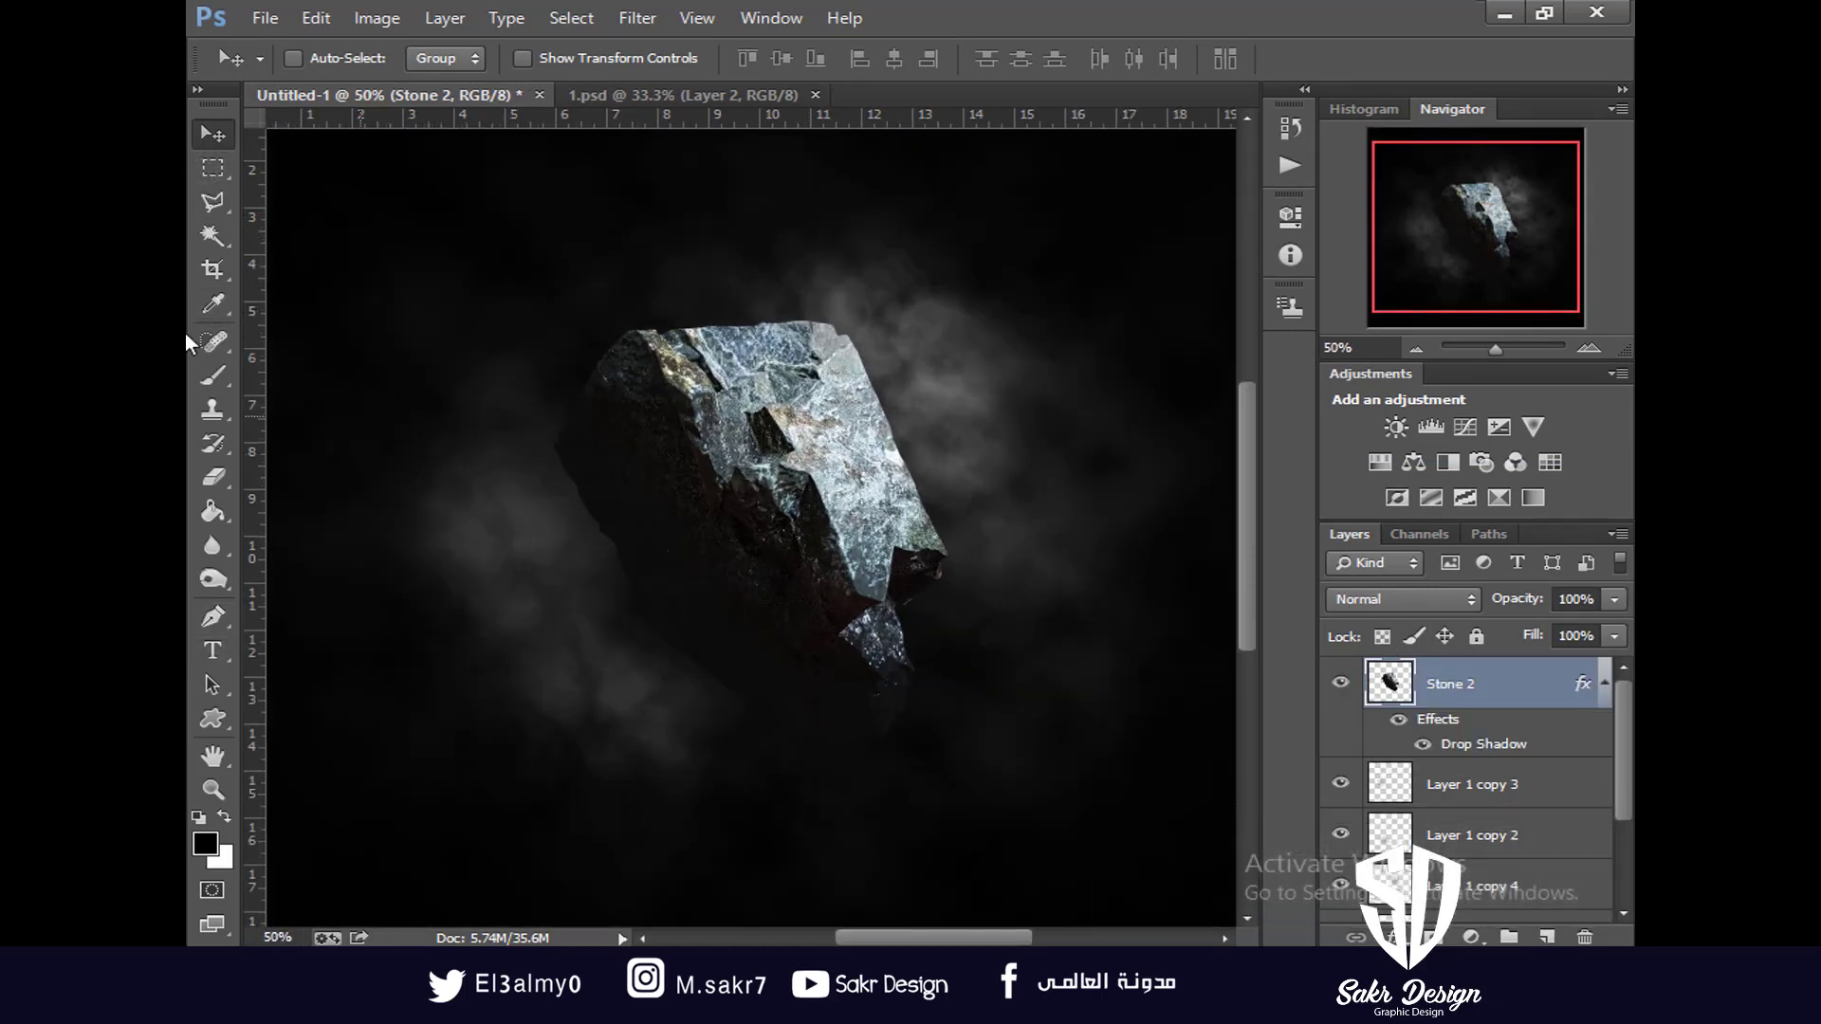
Draw a thin vertical rectangle about 7 px wide and 891 px high and place it across the stone's left part
drag(213, 724, 292, 717)
drag(566, 213, 567, 792)
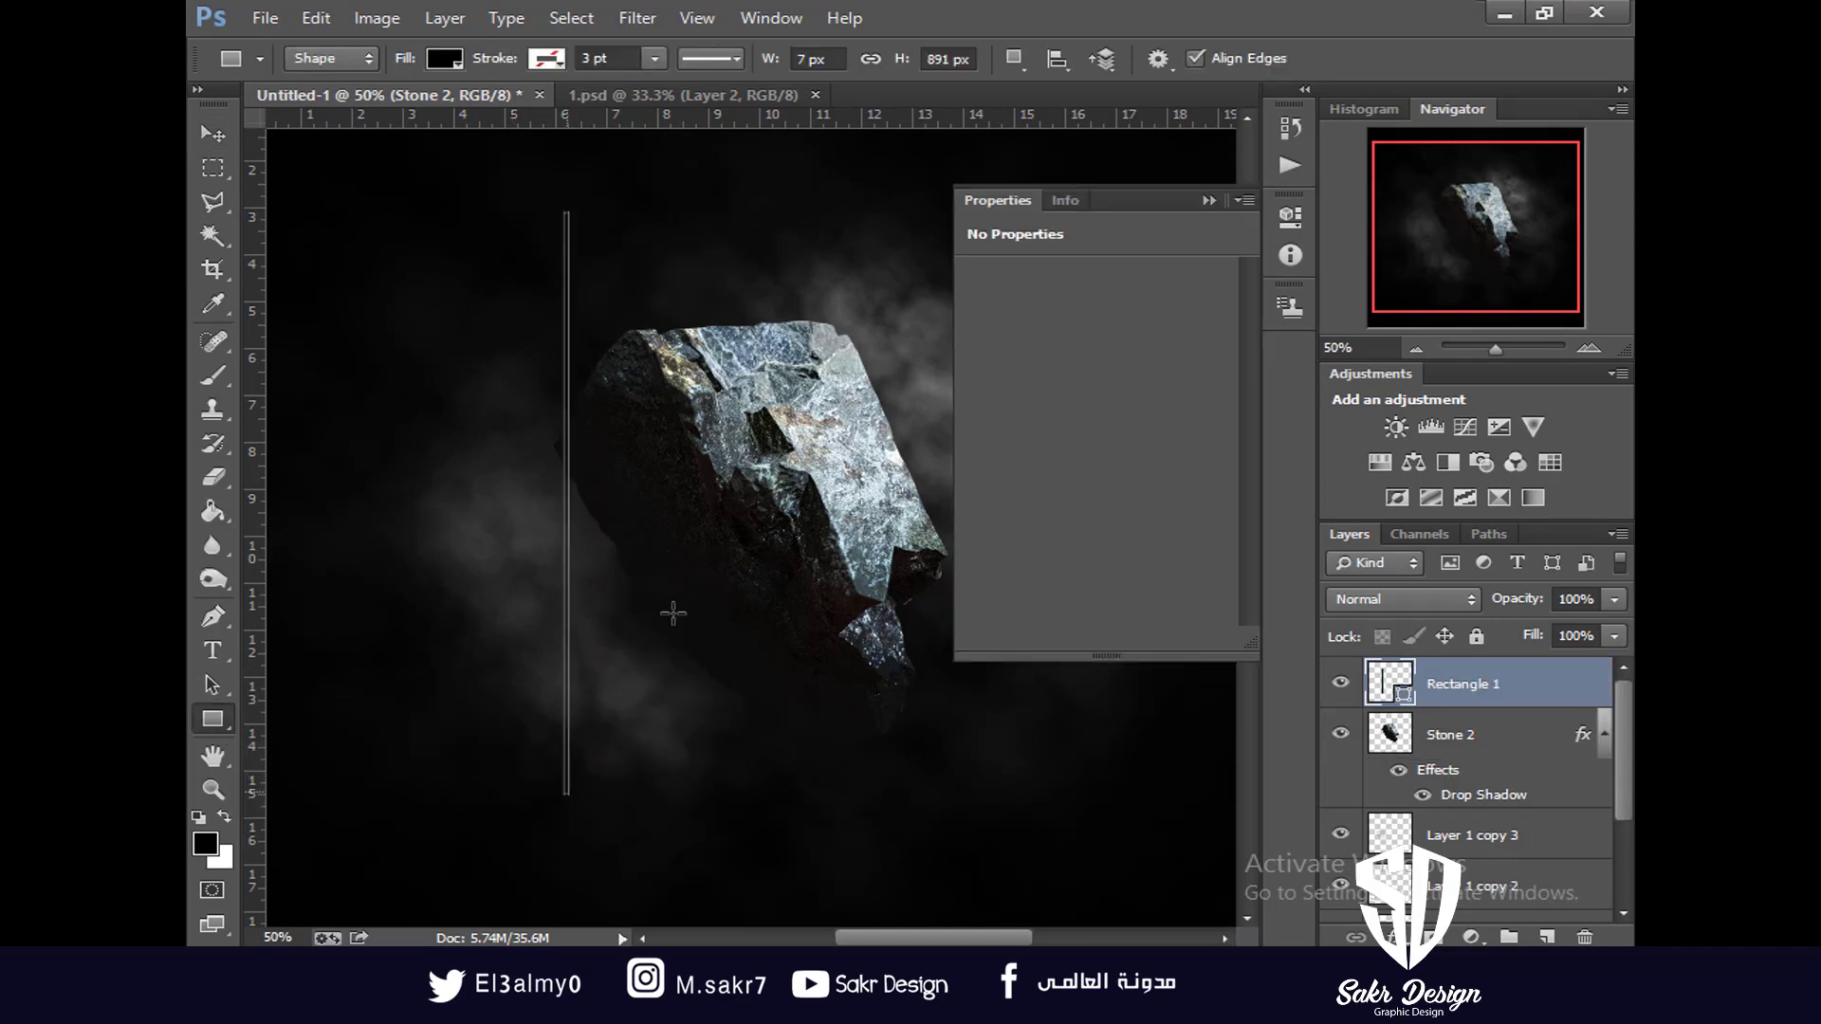
click(1202, 199)
key(v)
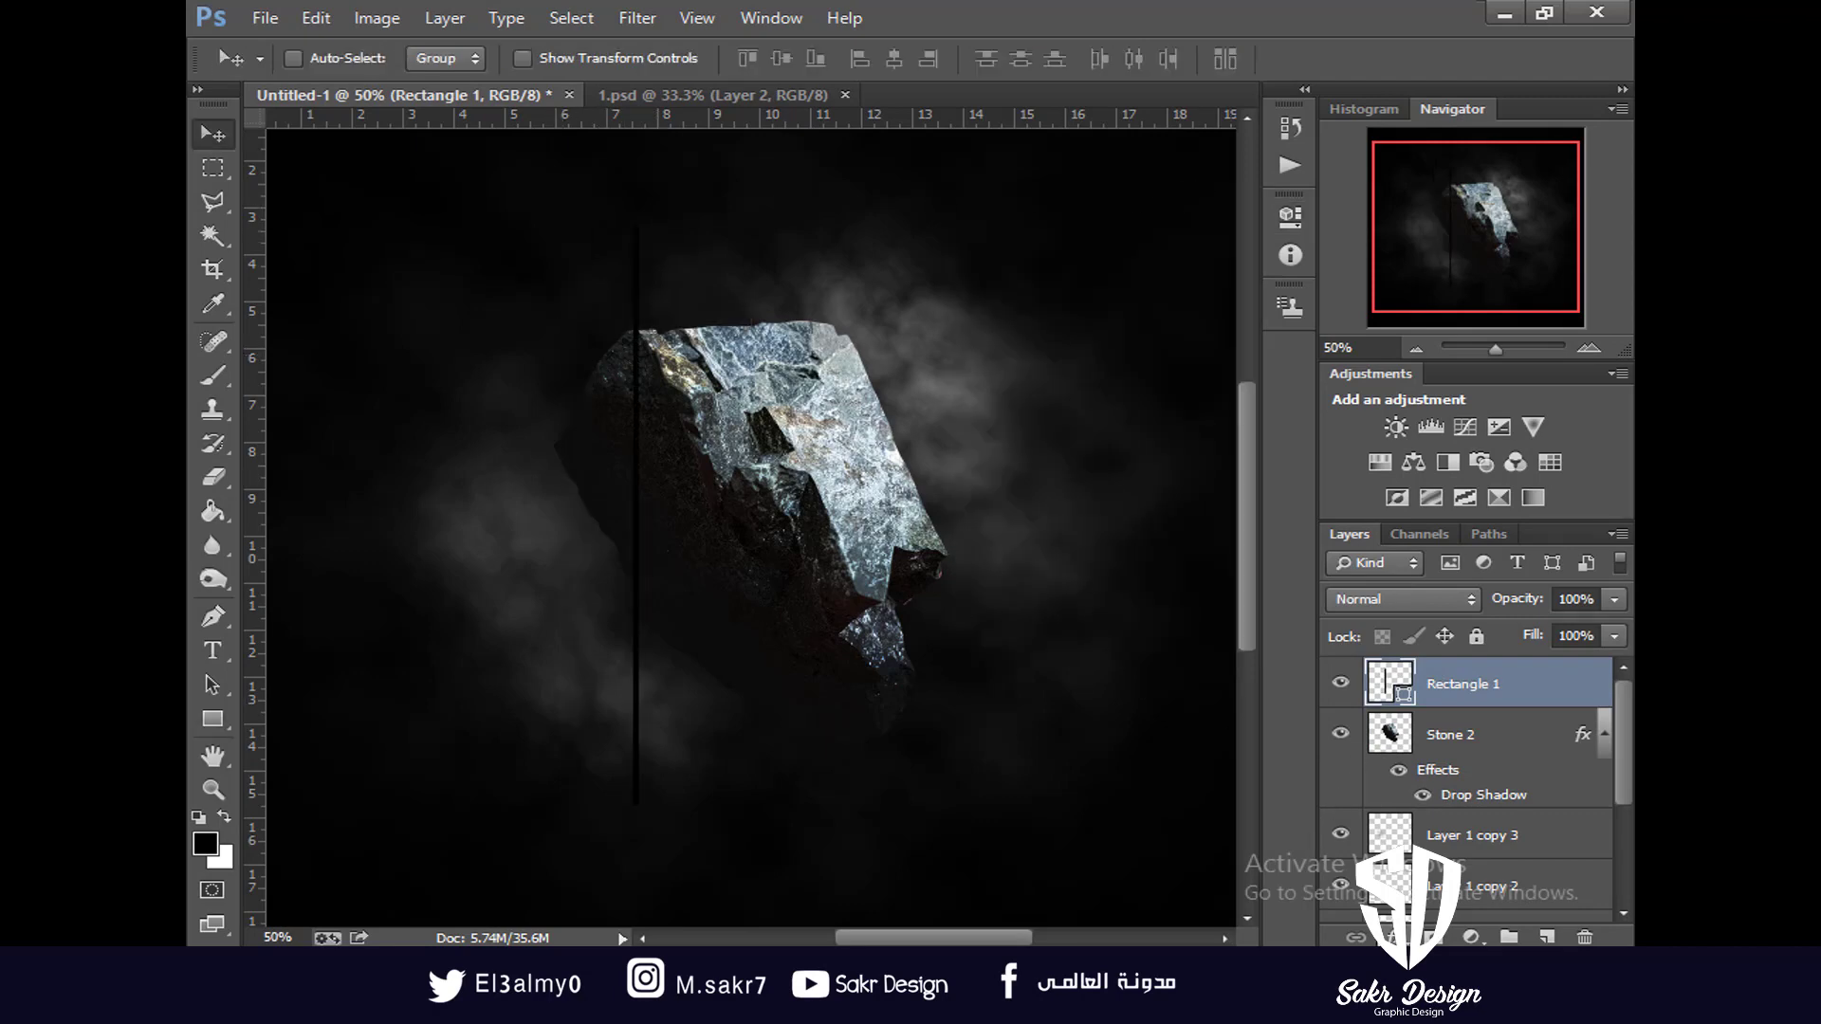
Give the thin rectangle a white (ffffff) Color Overlay at 100% opacity
click(1394, 937)
click(1450, 804)
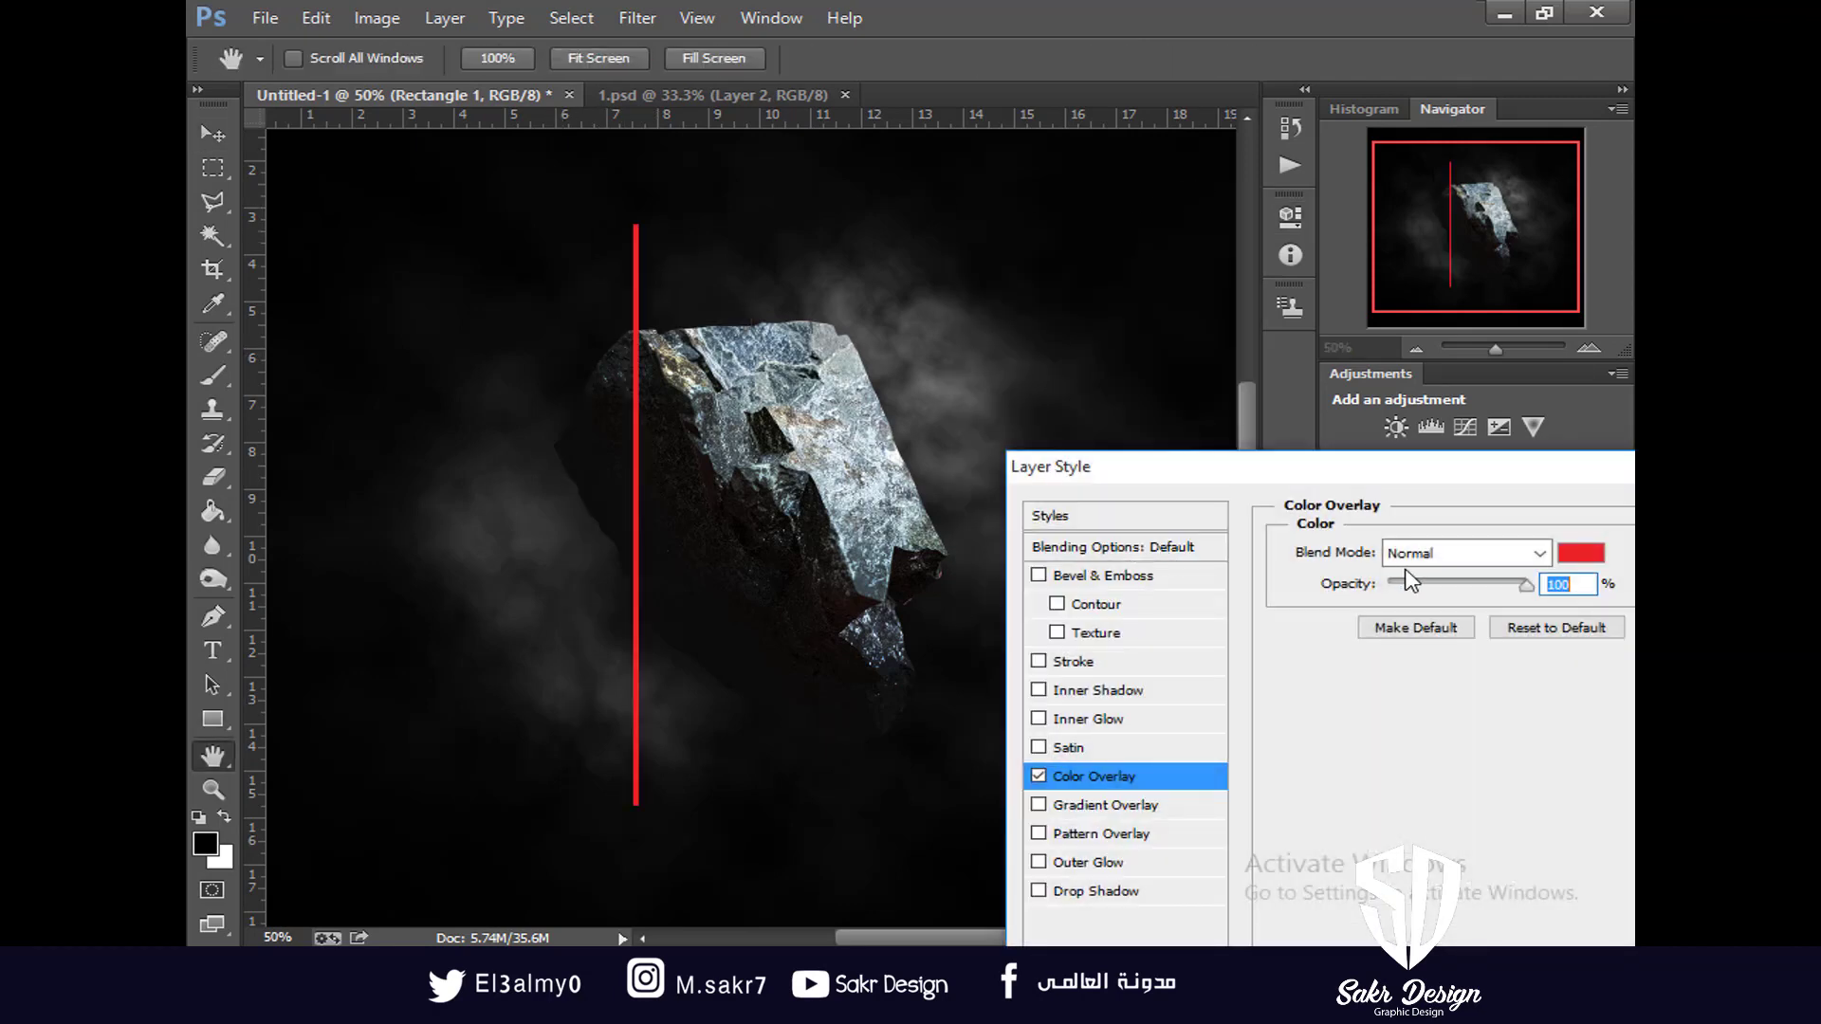
click(1581, 552)
text(ffffff)
key(Return)
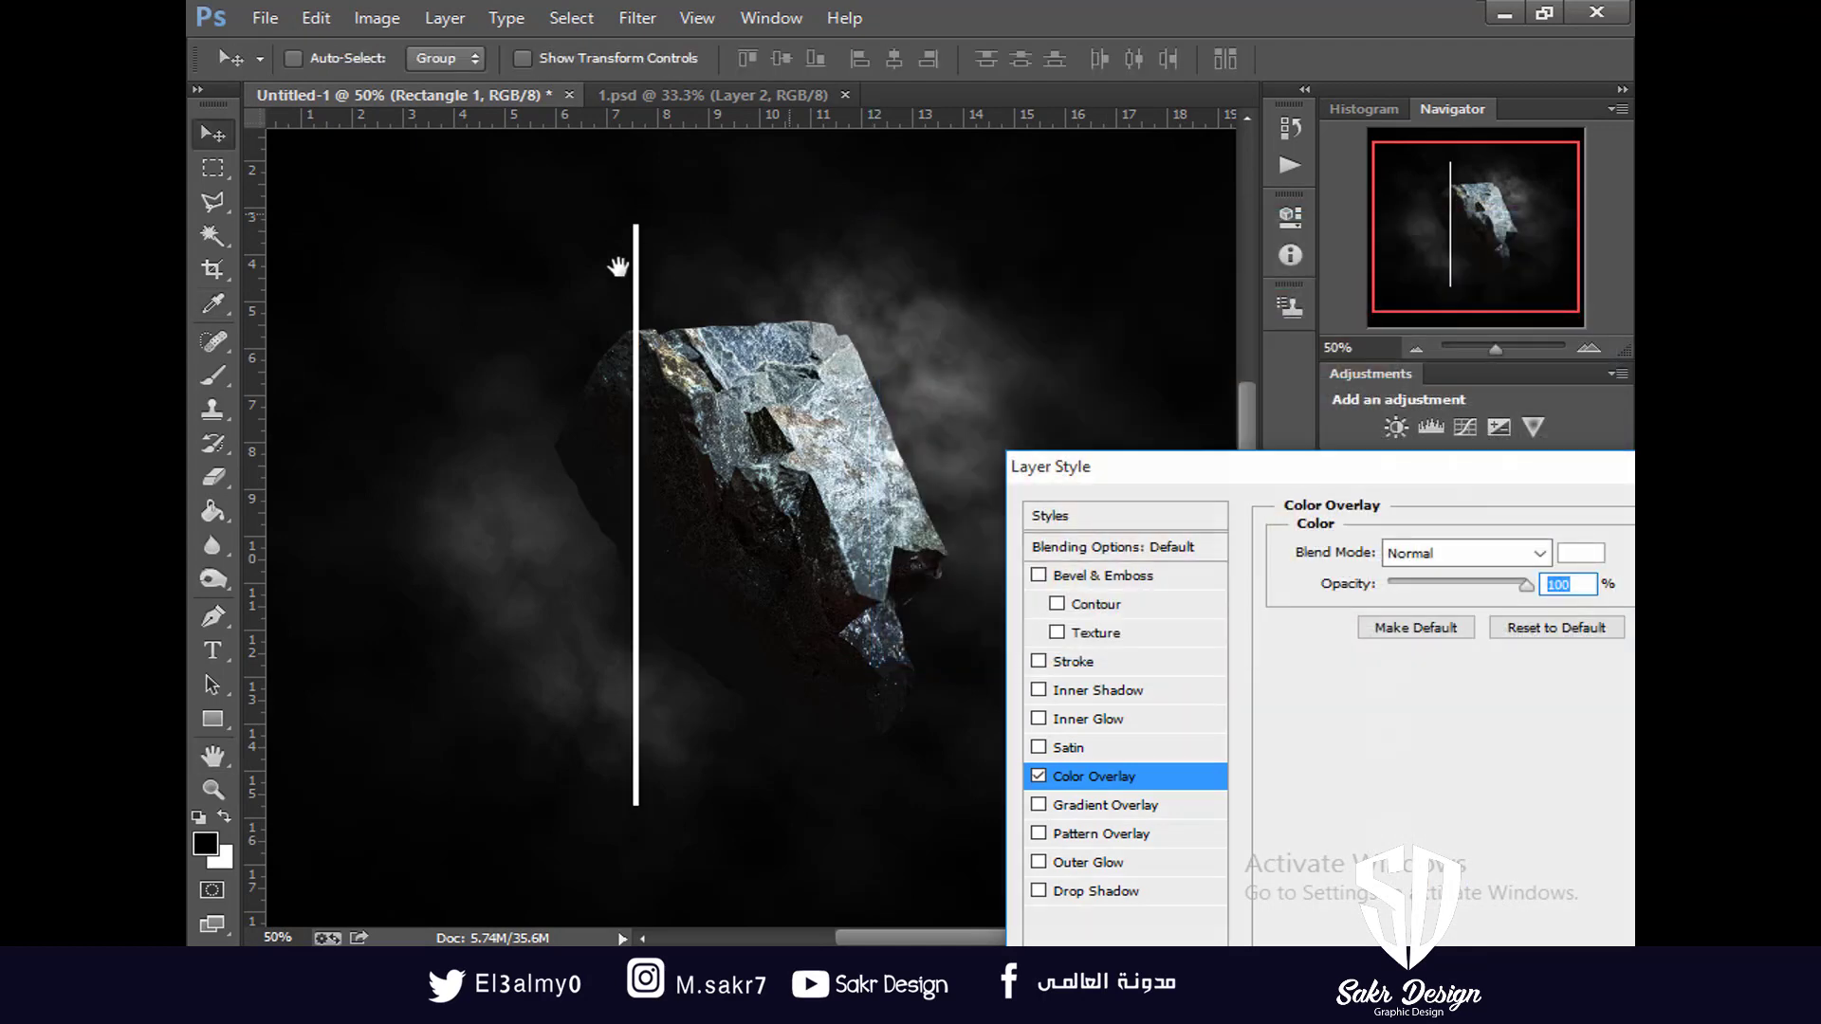
key(Return)
Shorten the white vertical line to about 80% of its height and move it slightly down across the stone
key(ctrl+t)
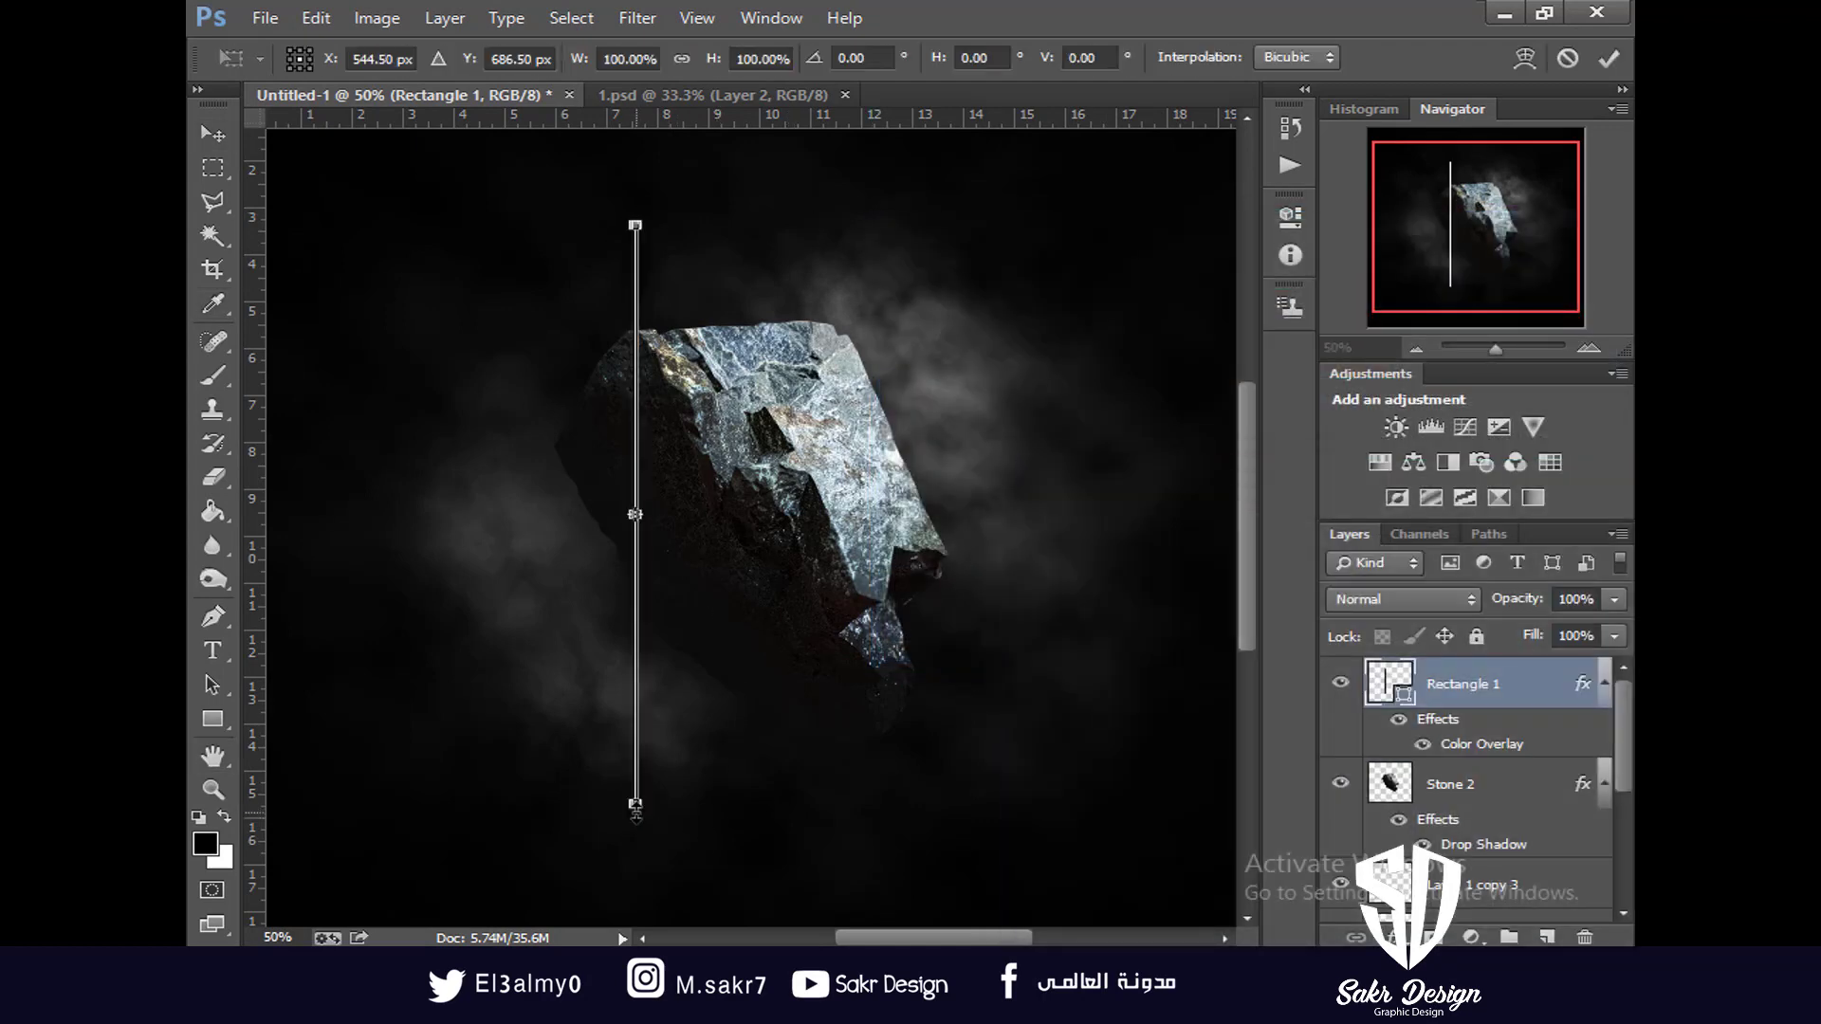
drag(636, 811, 639, 700)
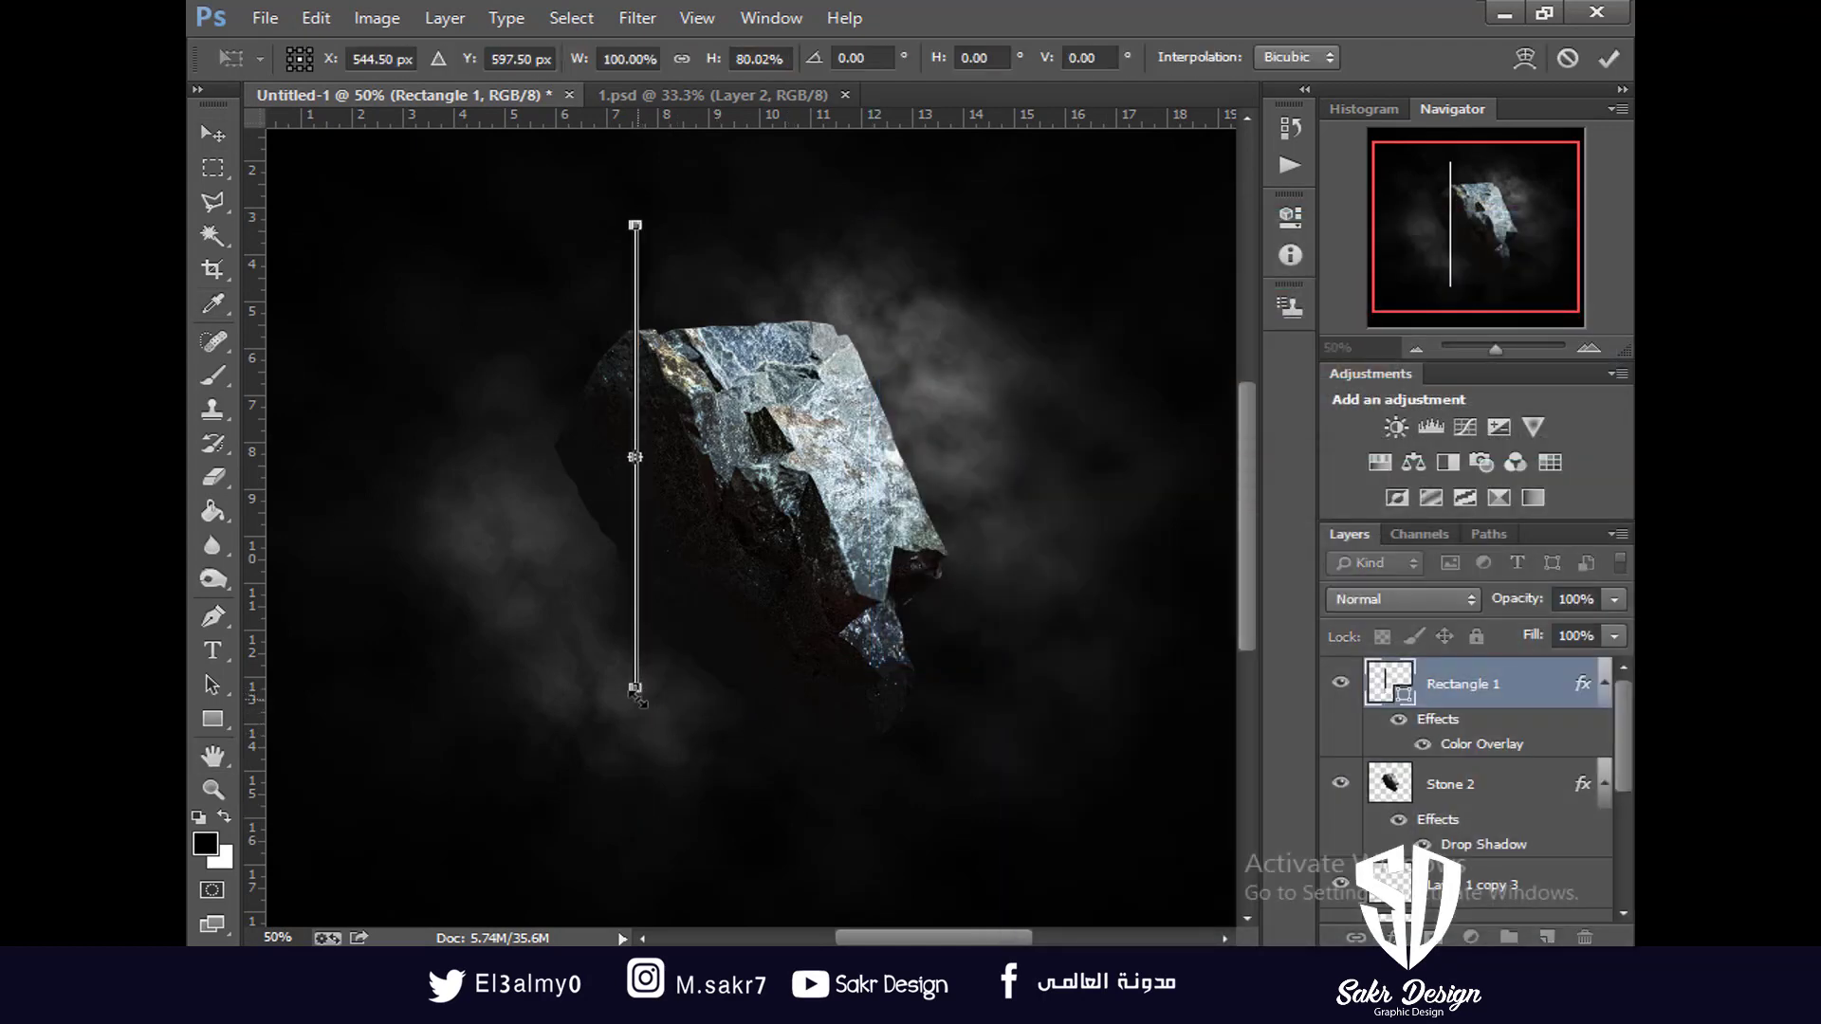
key(Return)
key(v)
drag(634, 544, 633, 592)
Shift the white vertical line slightly left and place a duplicate of it a short distance to its right
key(ctrl+plus)
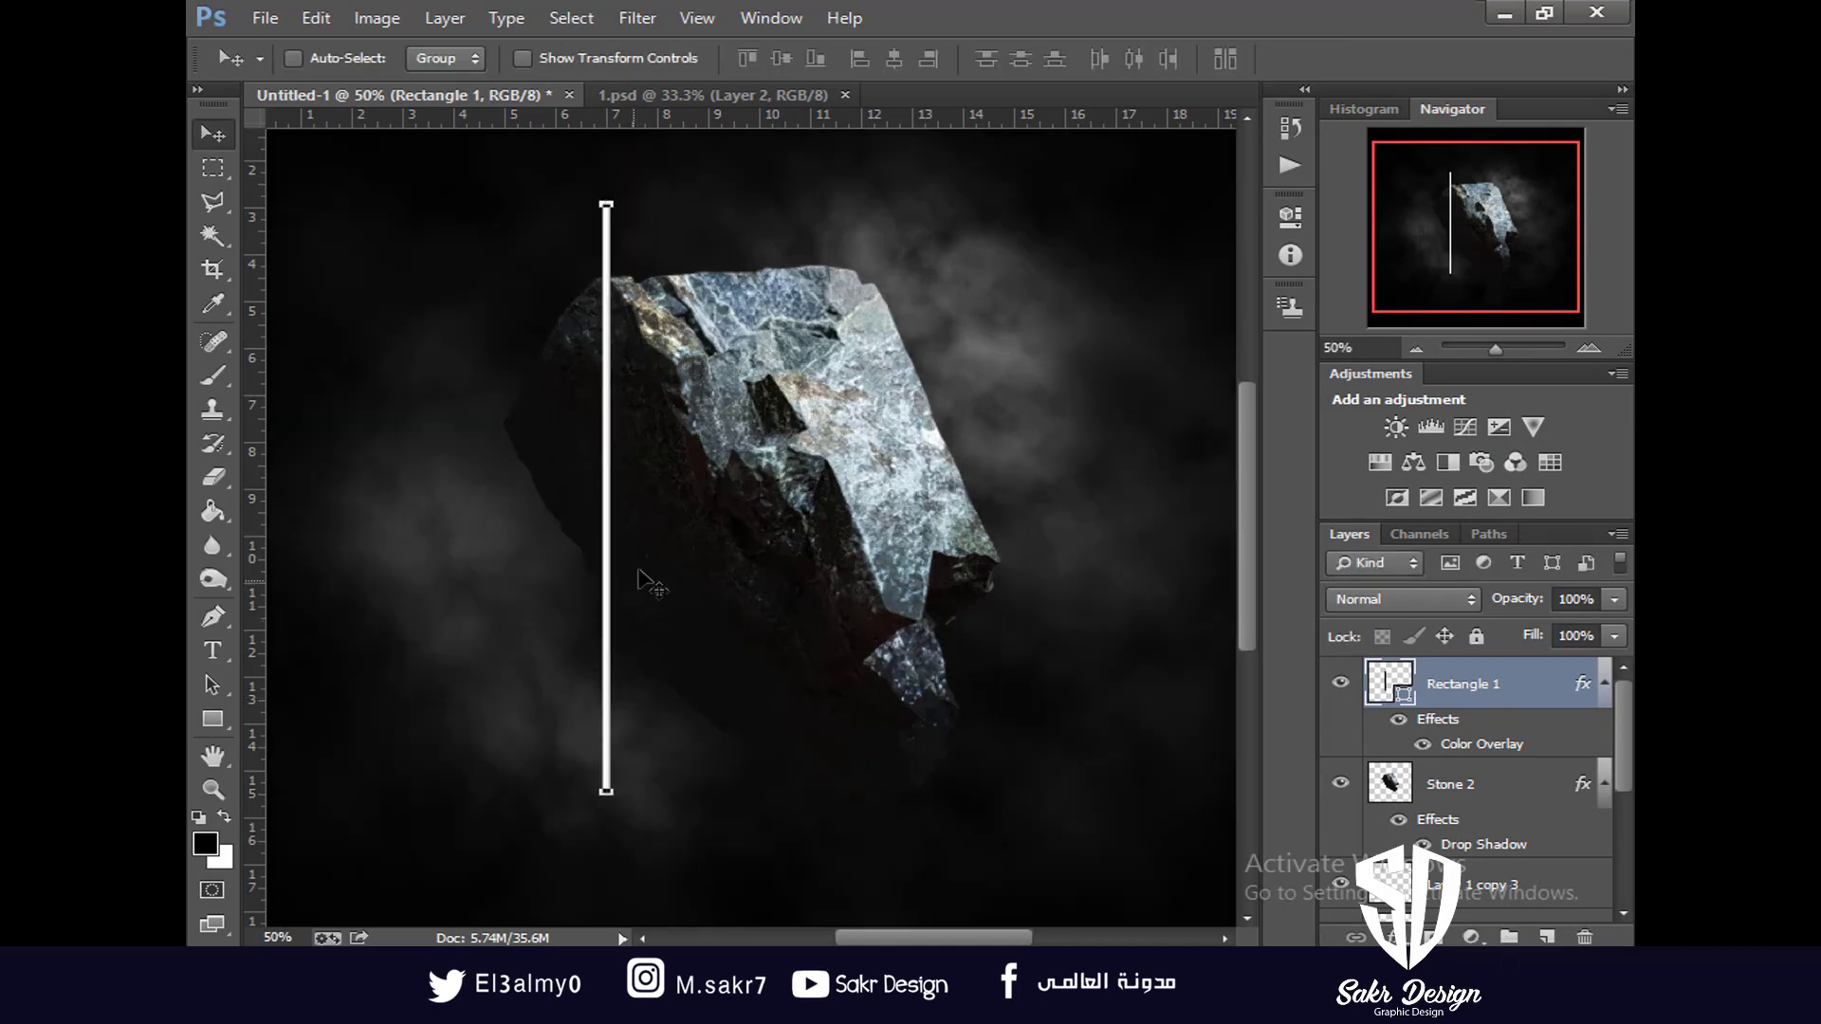
key(ctrl+plus)
key(ctrl+t)
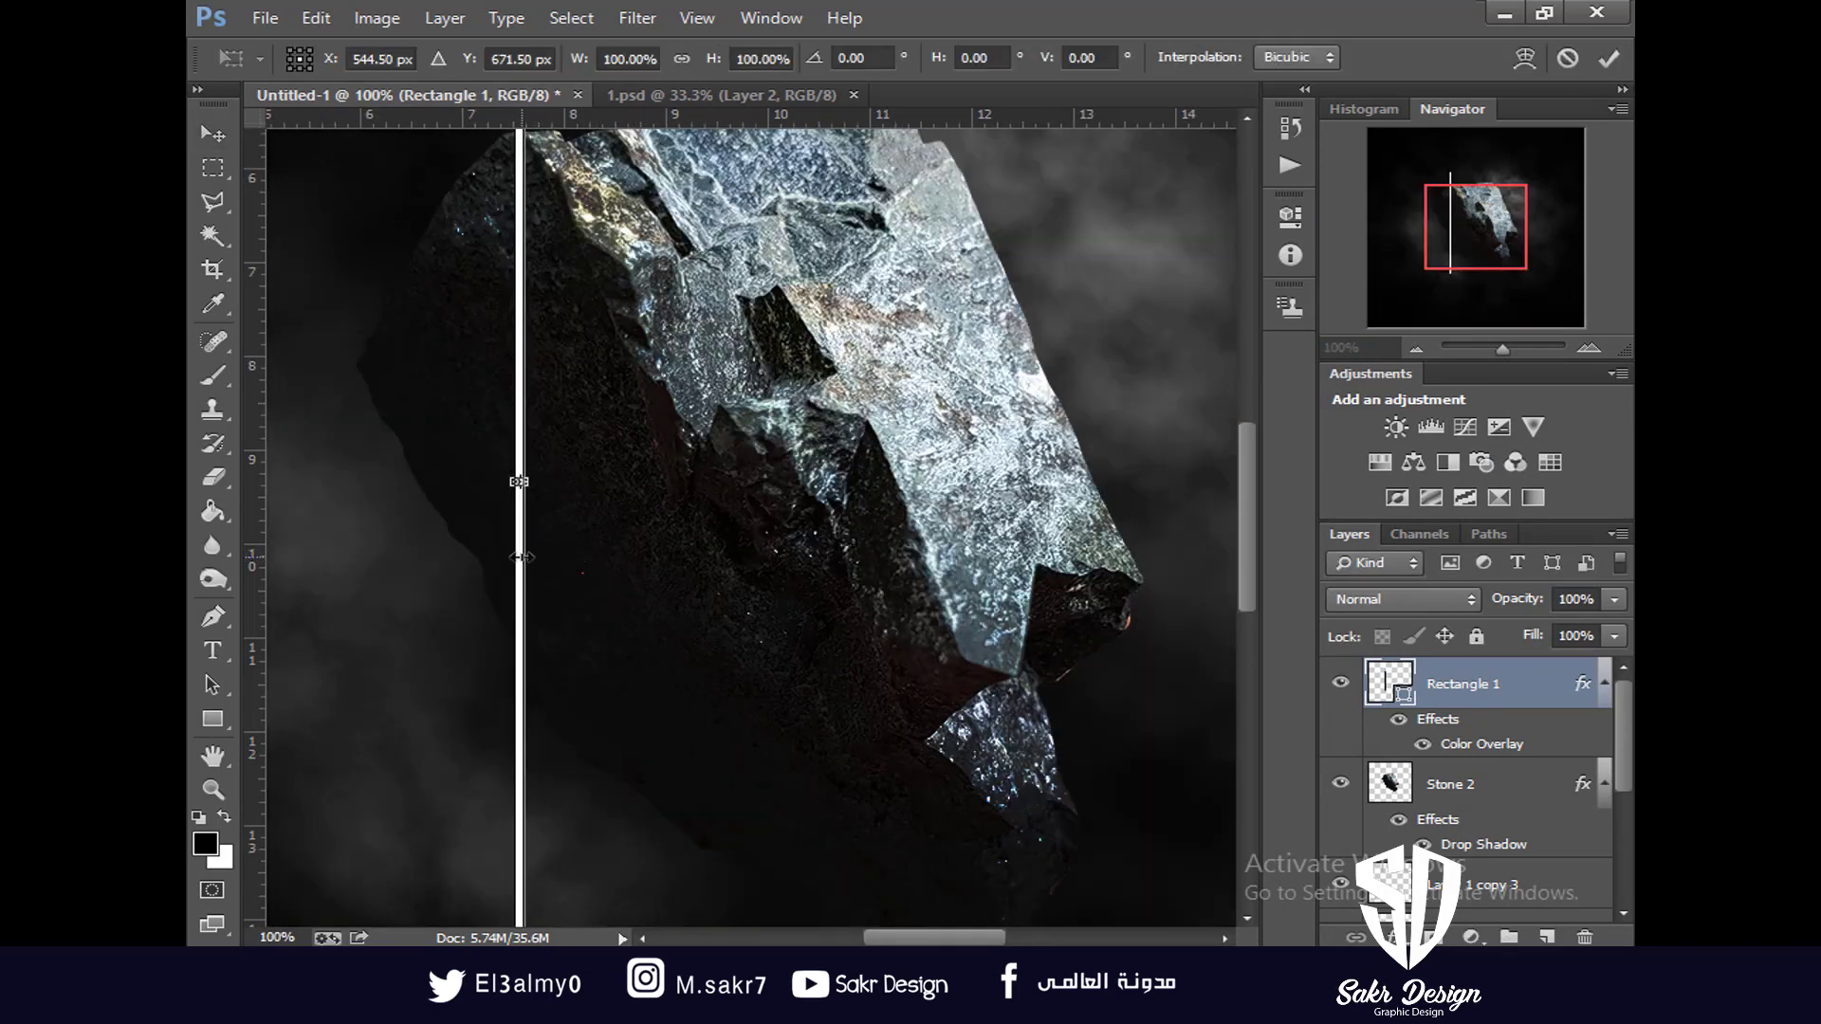
drag(516, 556, 508, 556)
key(Return)
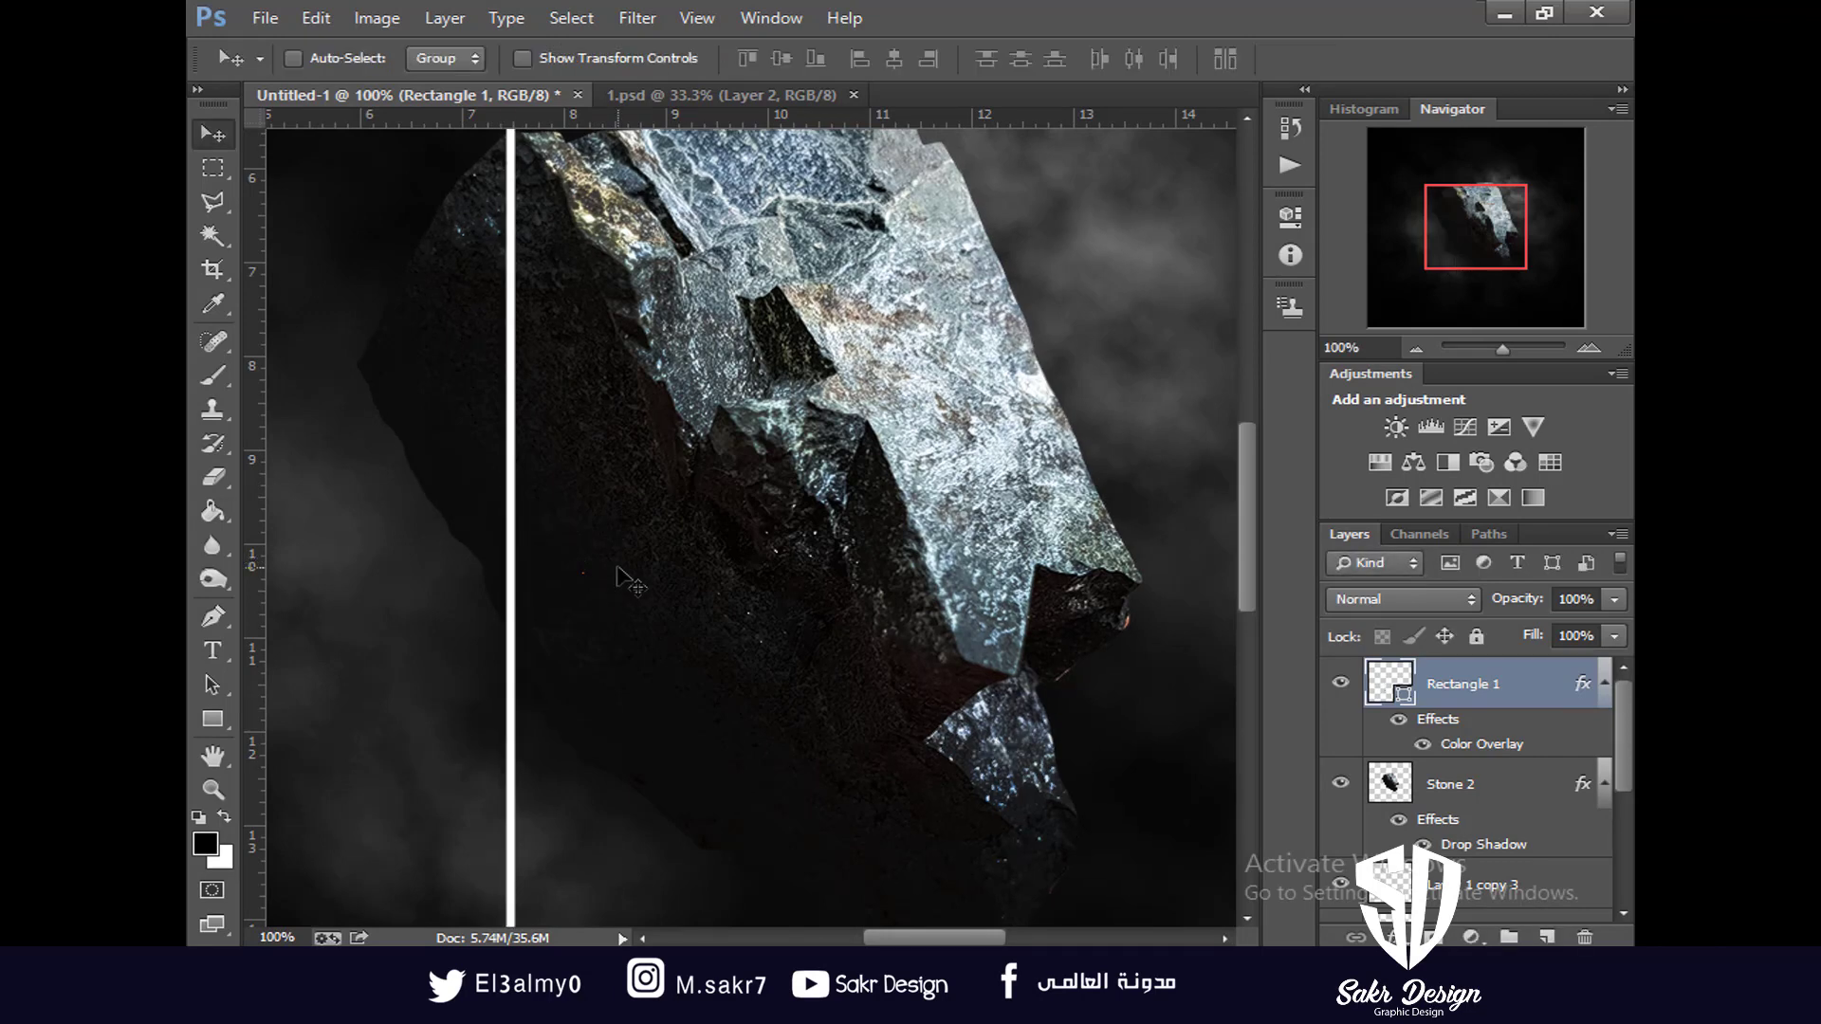
key(ctrl+minus)
drag(654, 537, 747, 537)
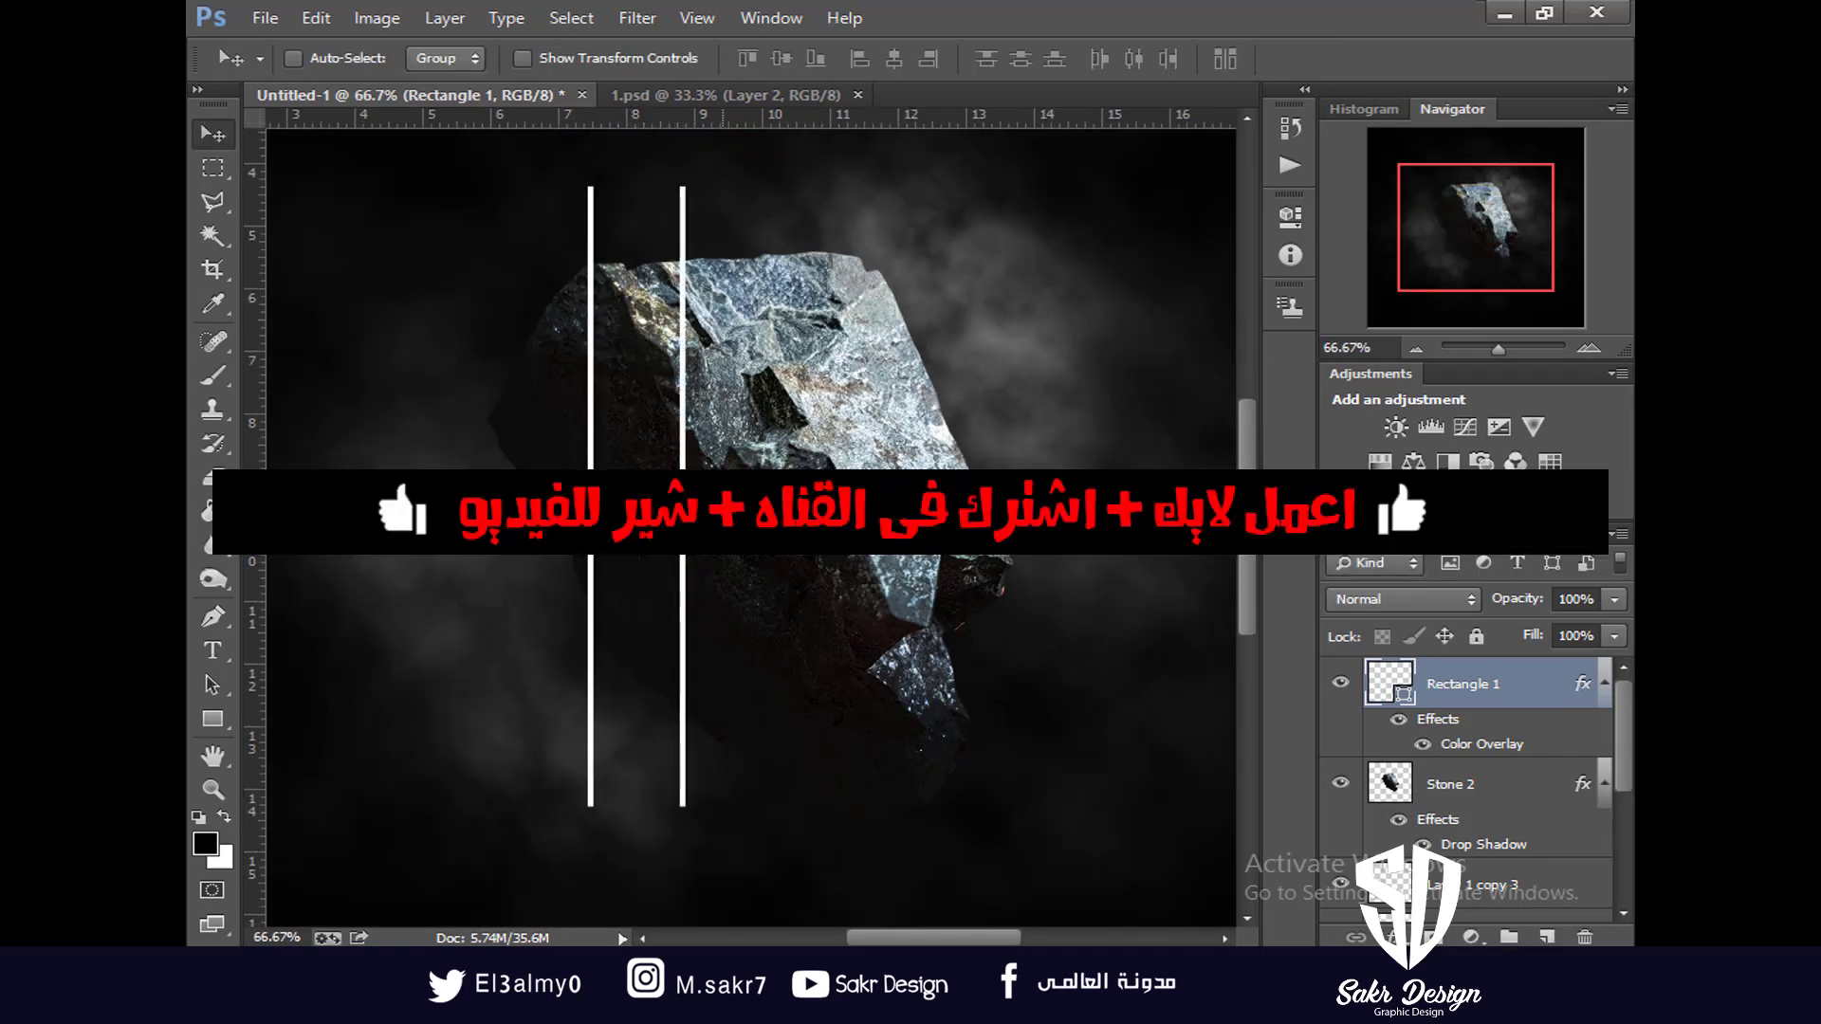
Try rotating the duplicate line to -58.83° and joining its upper end to the vertical line's top, and undo the changes
key(ctrl+t)
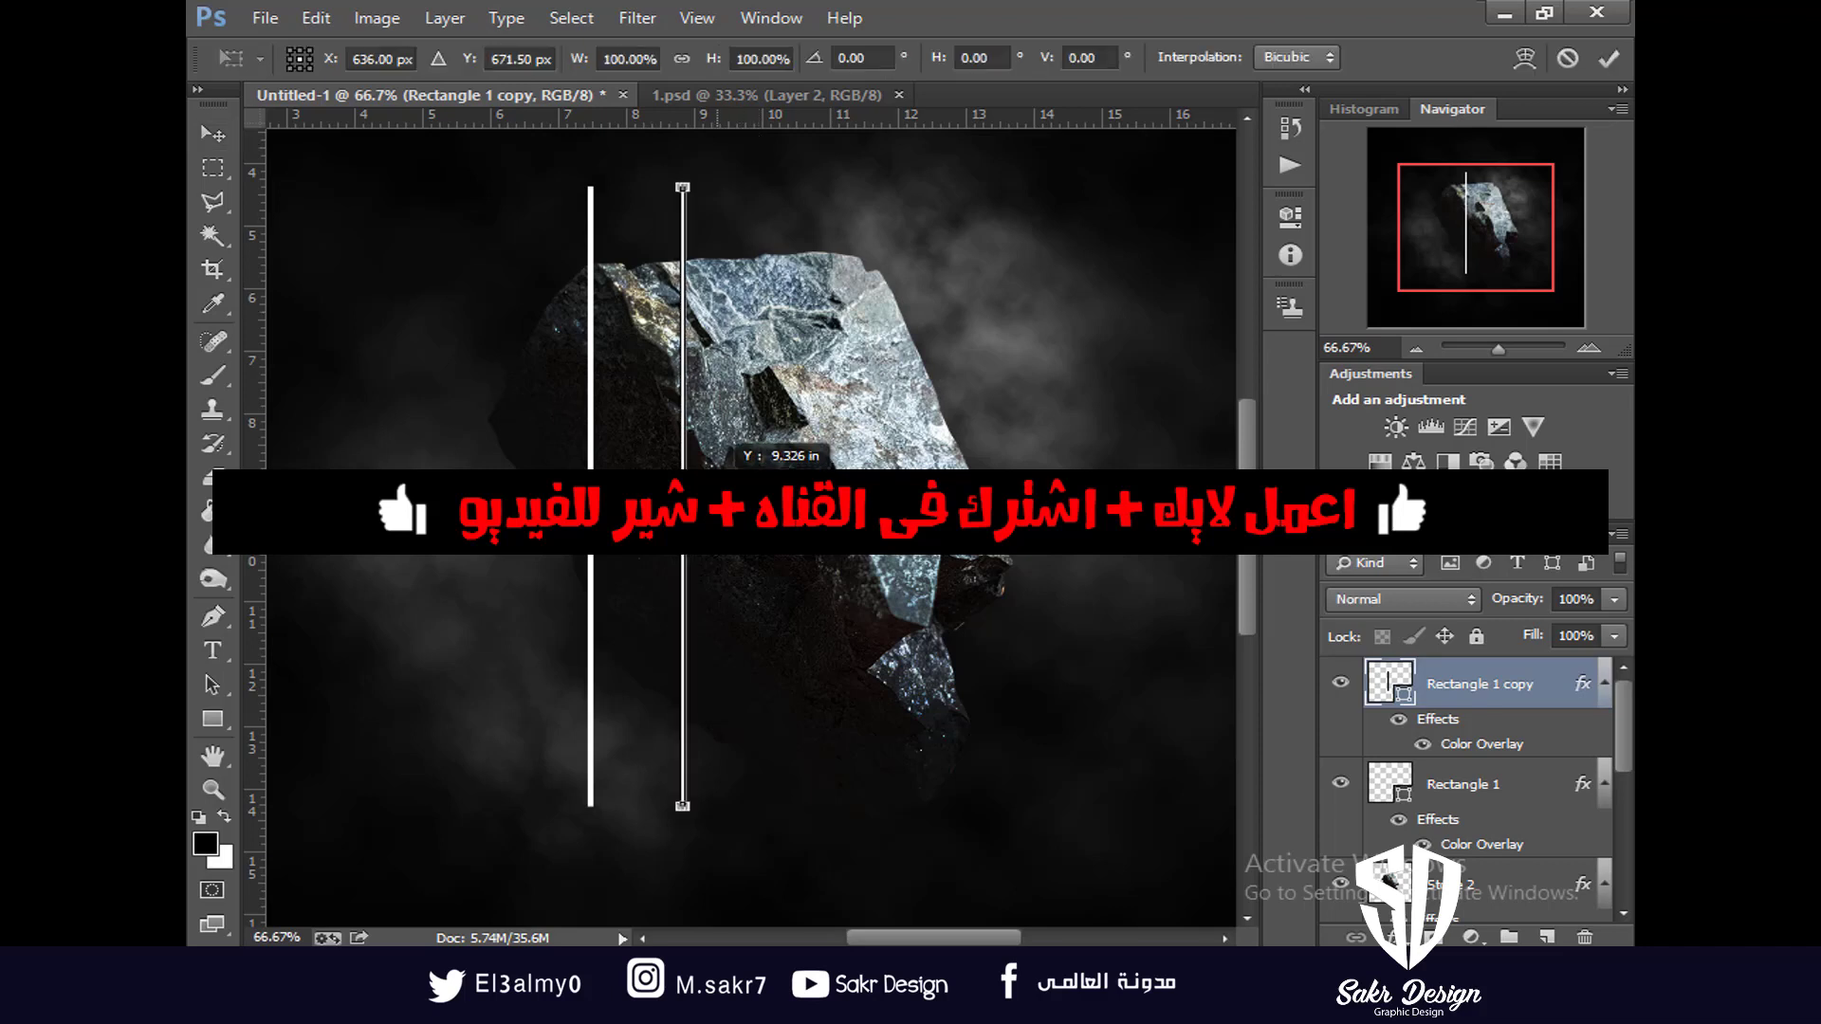
drag(782, 308, 616, 244)
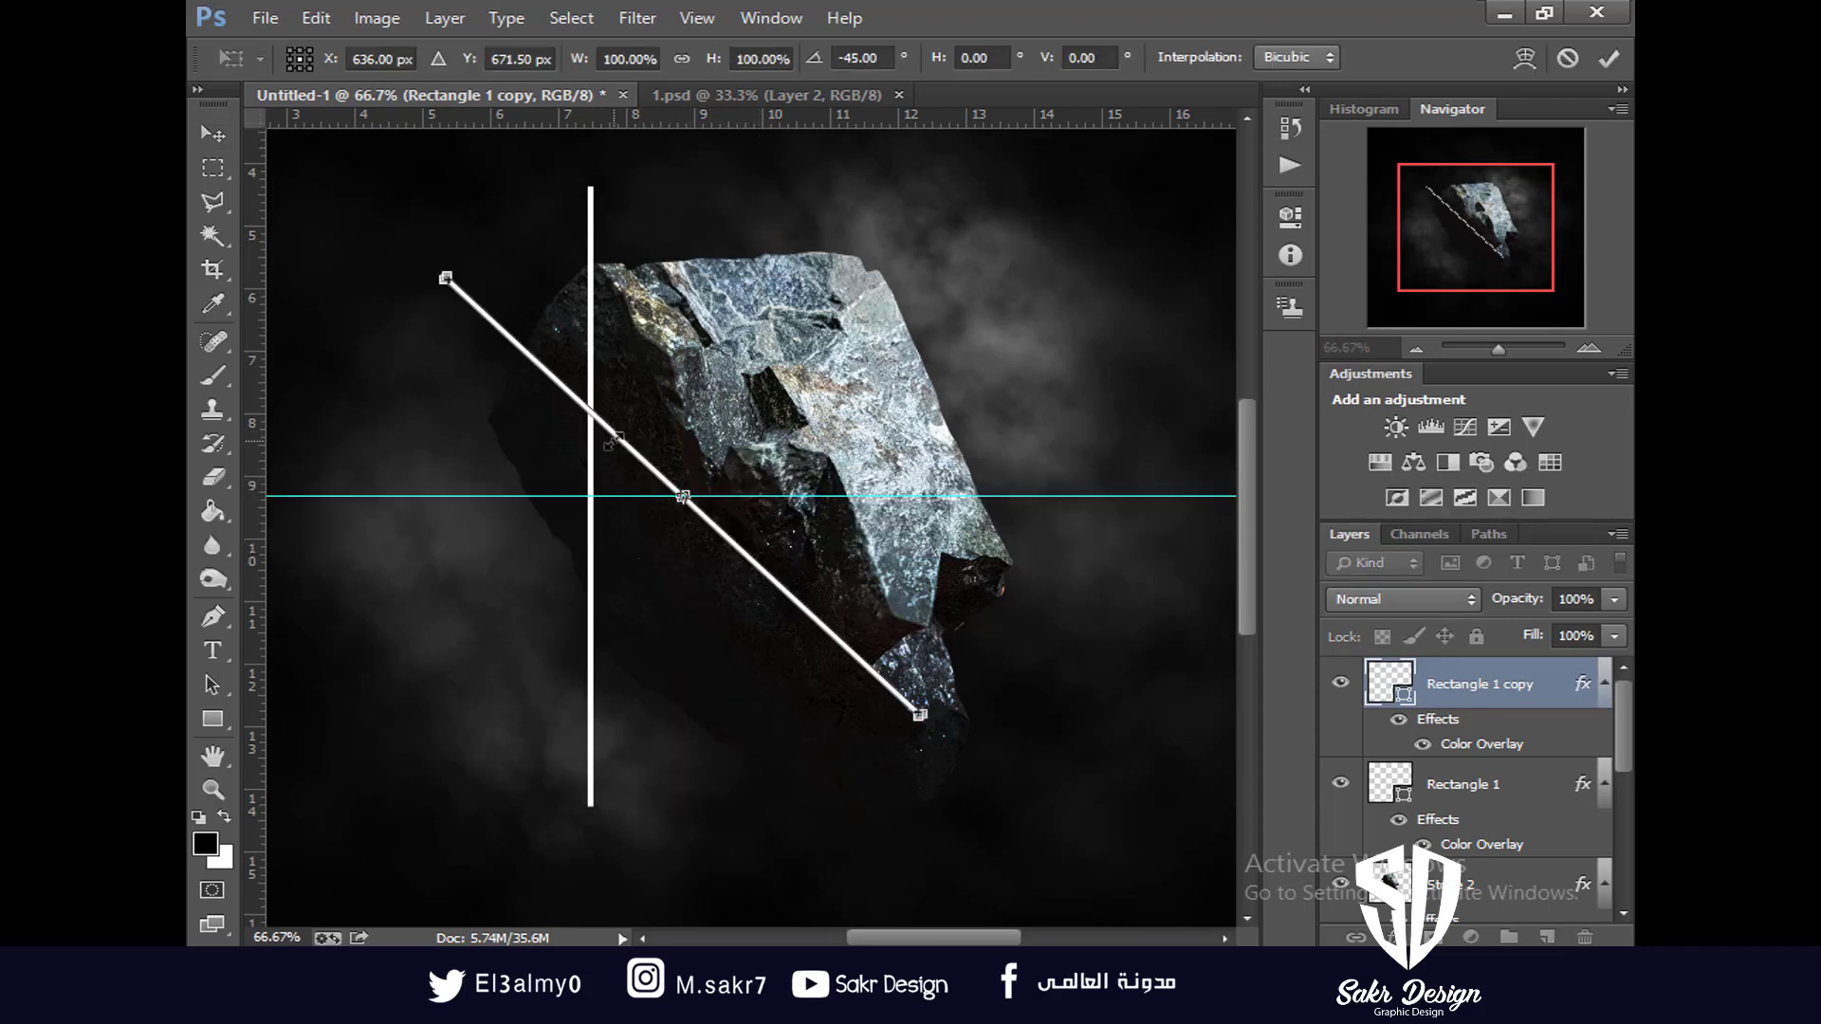
drag(622, 446, 768, 350)
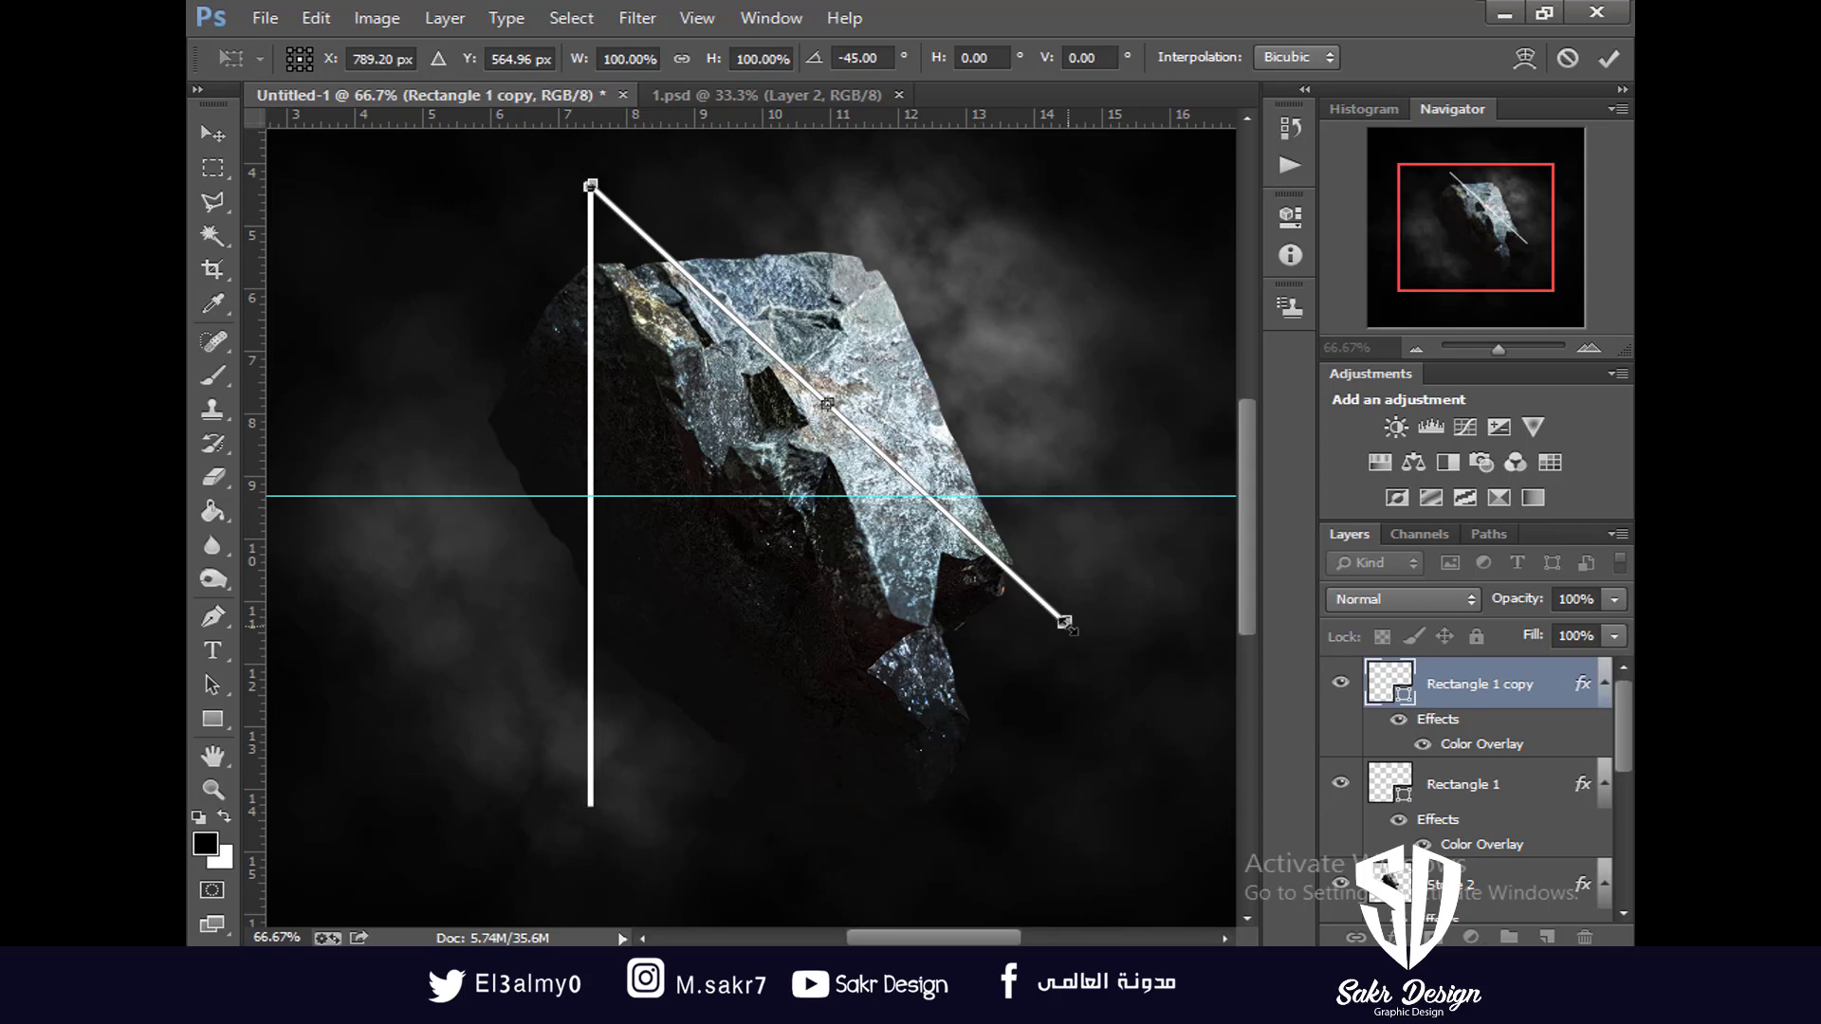
drag(1123, 567, 1142, 472)
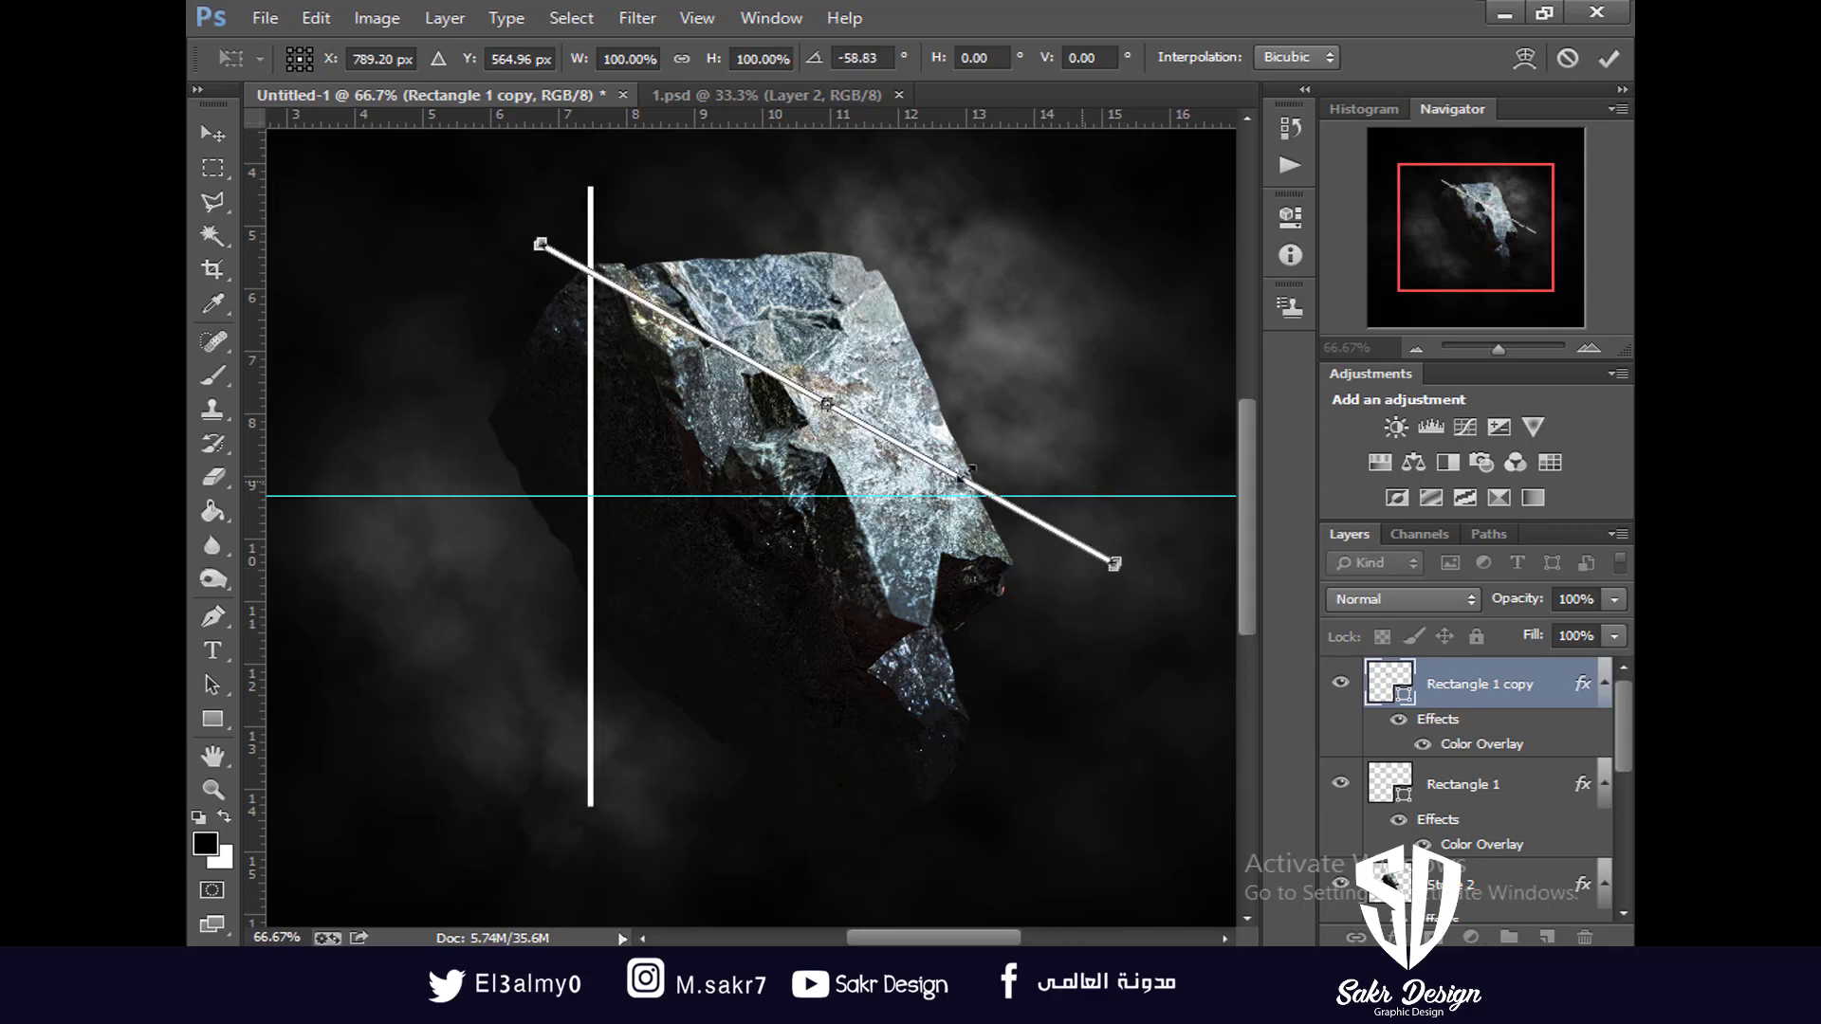
key(Return)
drag(924, 471, 964, 409)
key(ctrl+t)
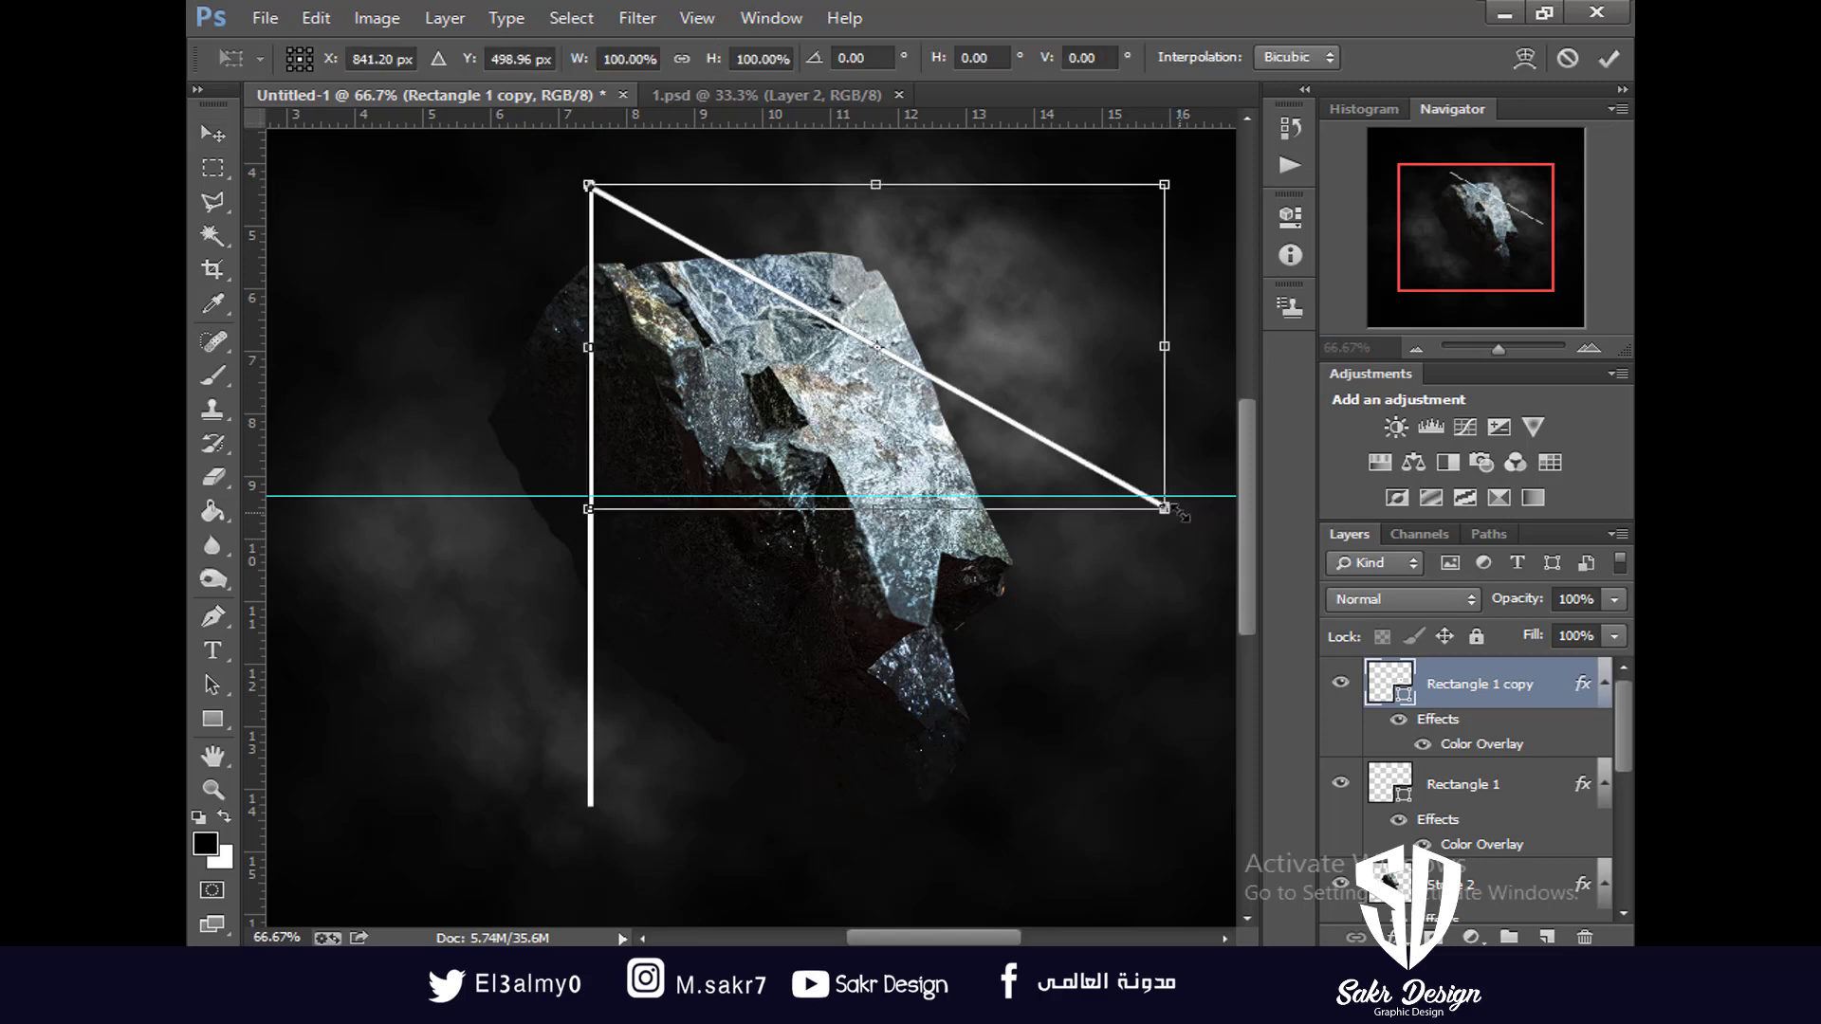
drag(1173, 474, 1087, 459)
key(Escape)
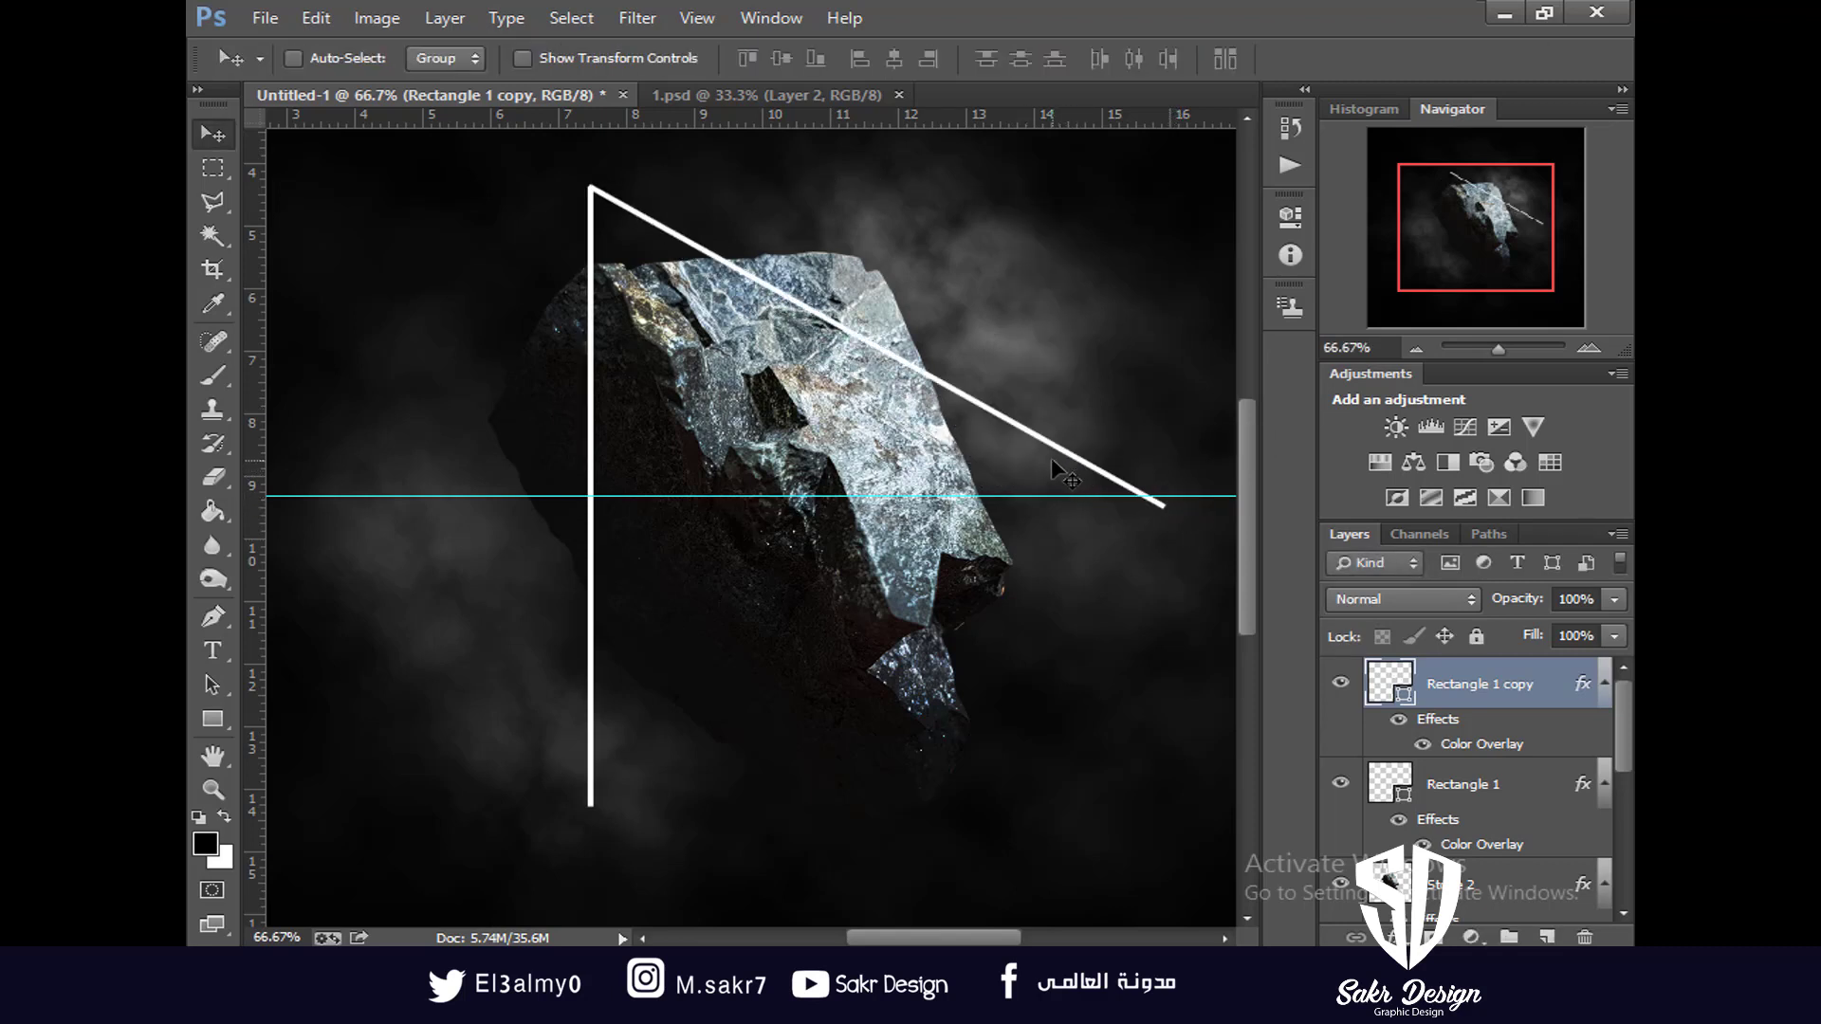
key(ctrl+z)
key(ctrl+alt+z)
Add a horizontal guide through the lines' midpoint, rotate the duplicate line to -34.34° and shorten it to 87.18% height
key(ctrl+t)
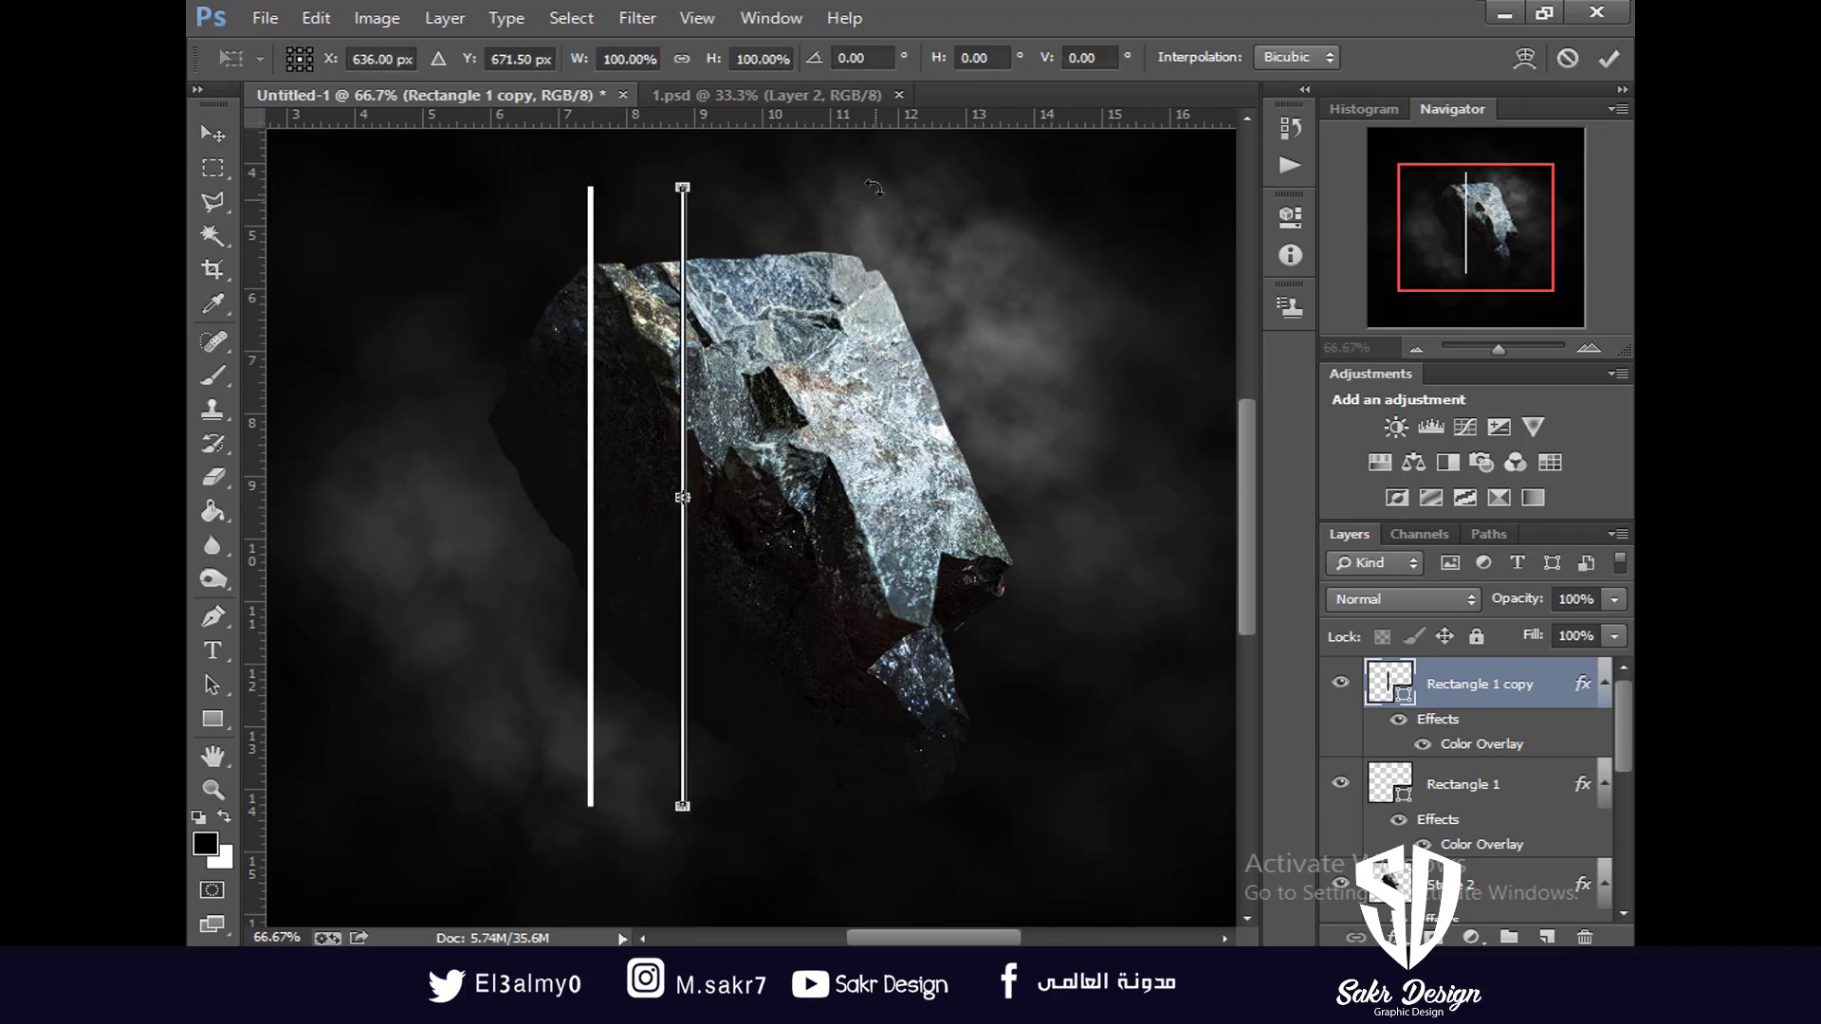
drag(874, 118, 804, 496)
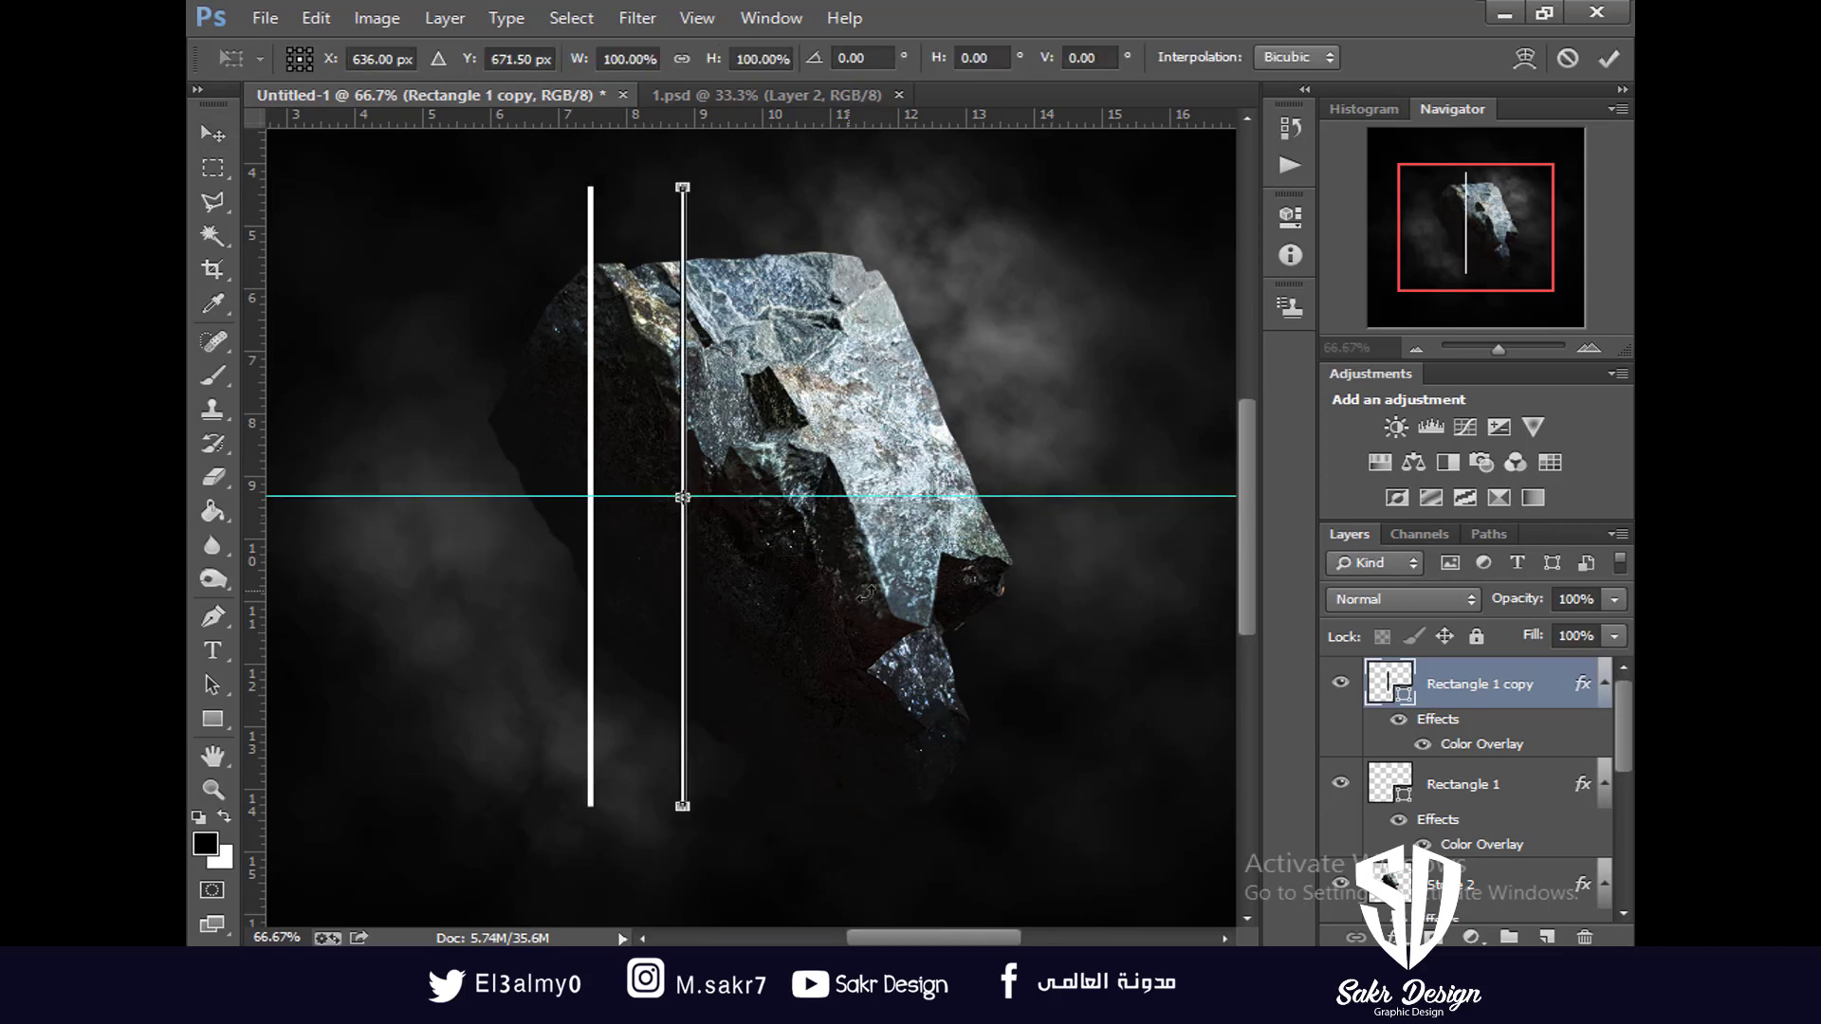
drag(863, 593, 847, 481)
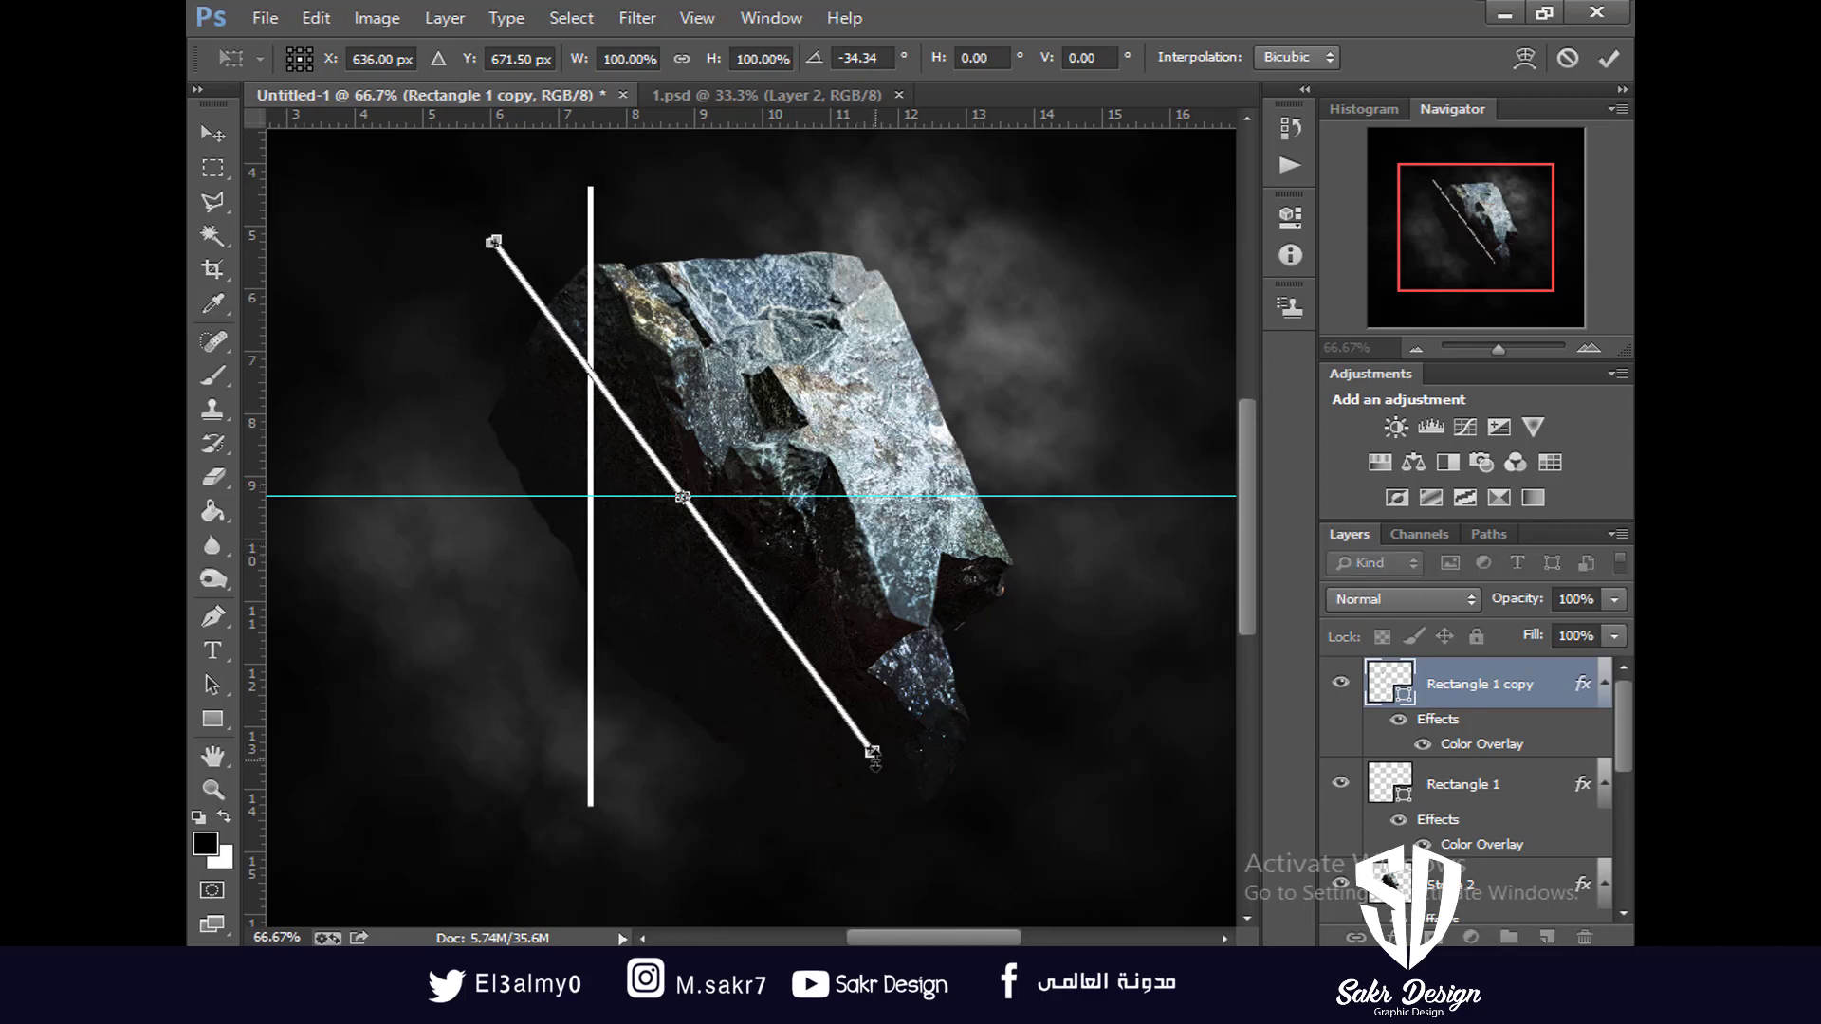
drag(877, 755, 827, 690)
key(ctrl+z)
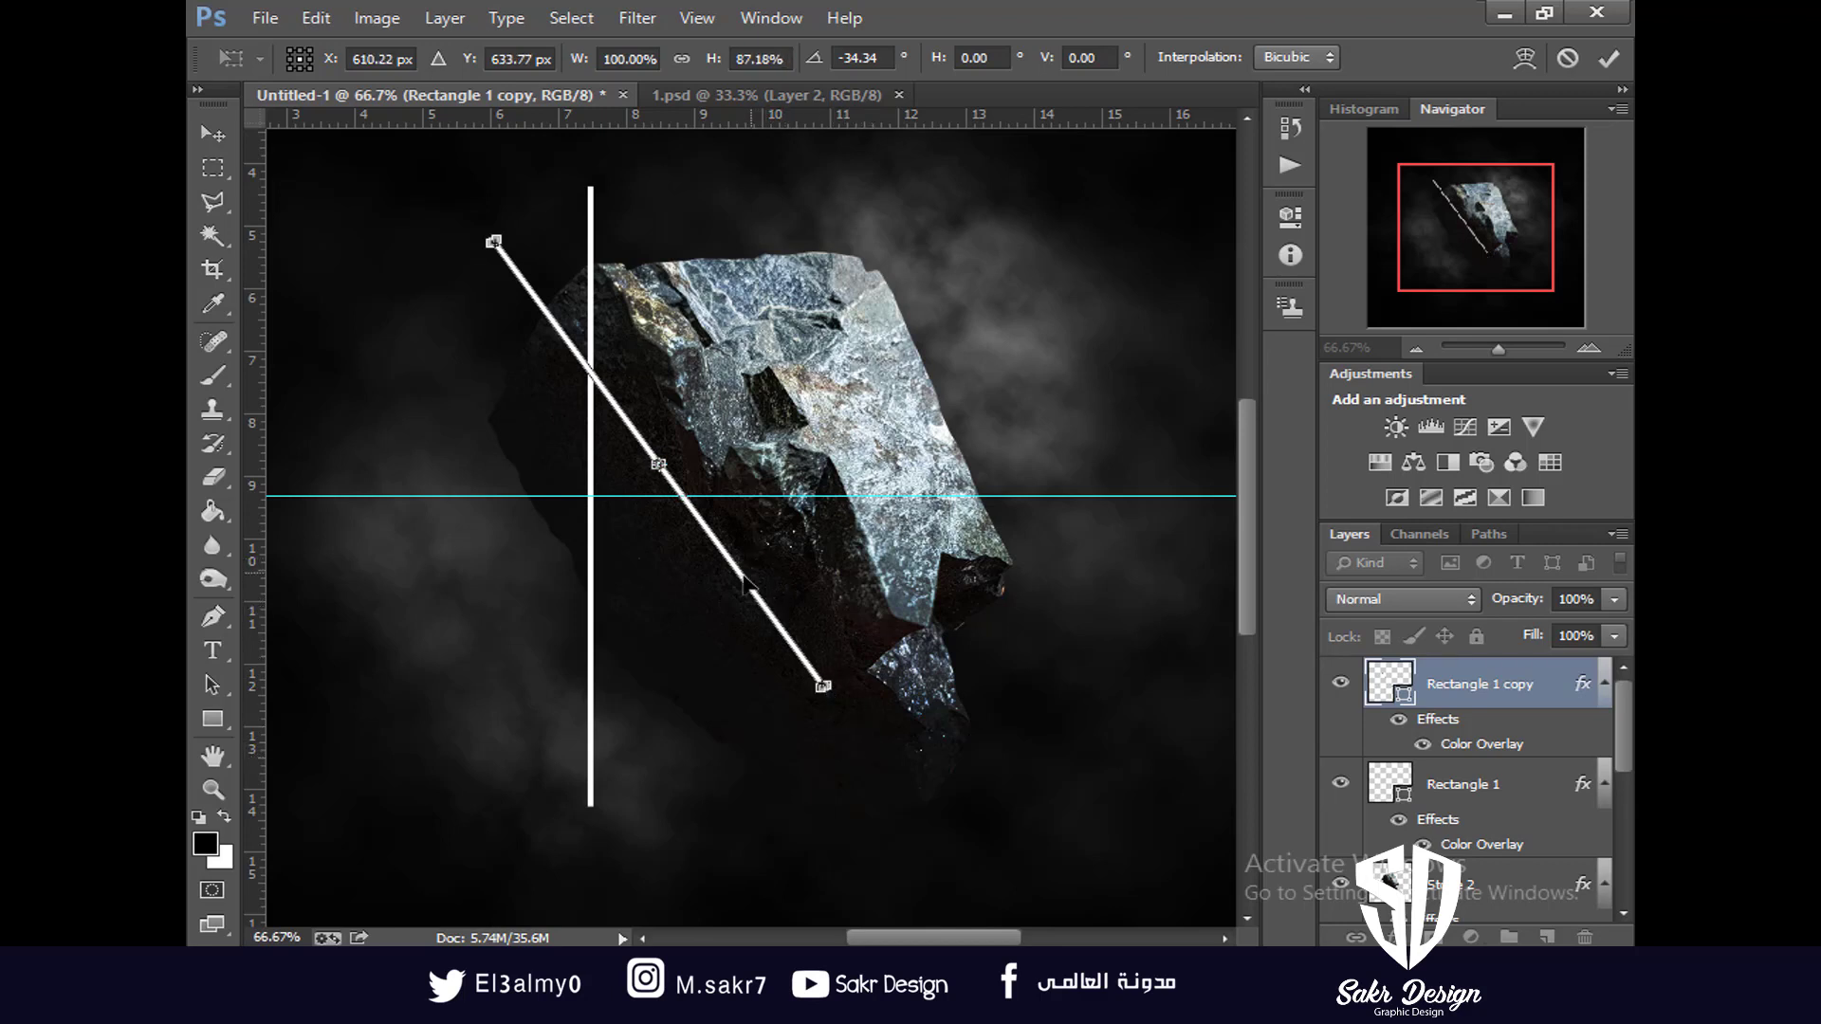
Join the duplicate's upper end to the vertical line's top, and rotate and trim it so its lower end meets the guide
drag(745, 576, 839, 529)
drag(960, 654, 867, 436)
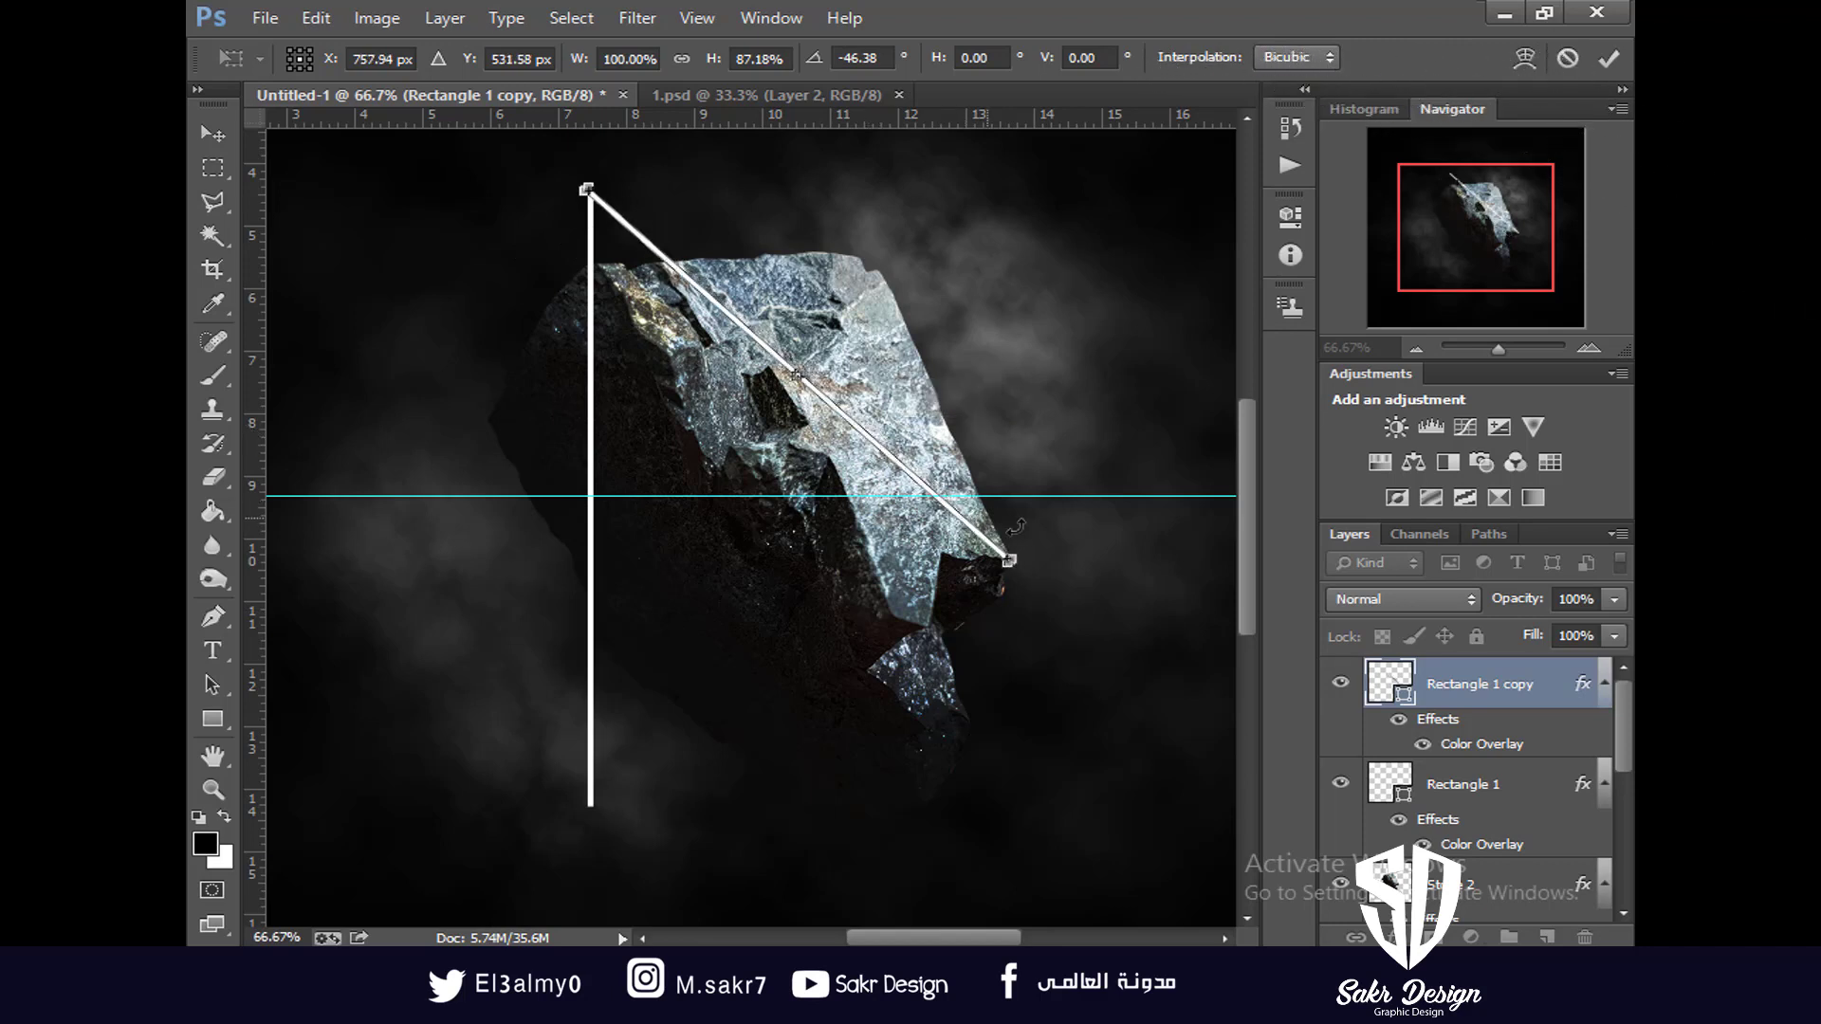
drag(1017, 520, 962, 435)
key(Return)
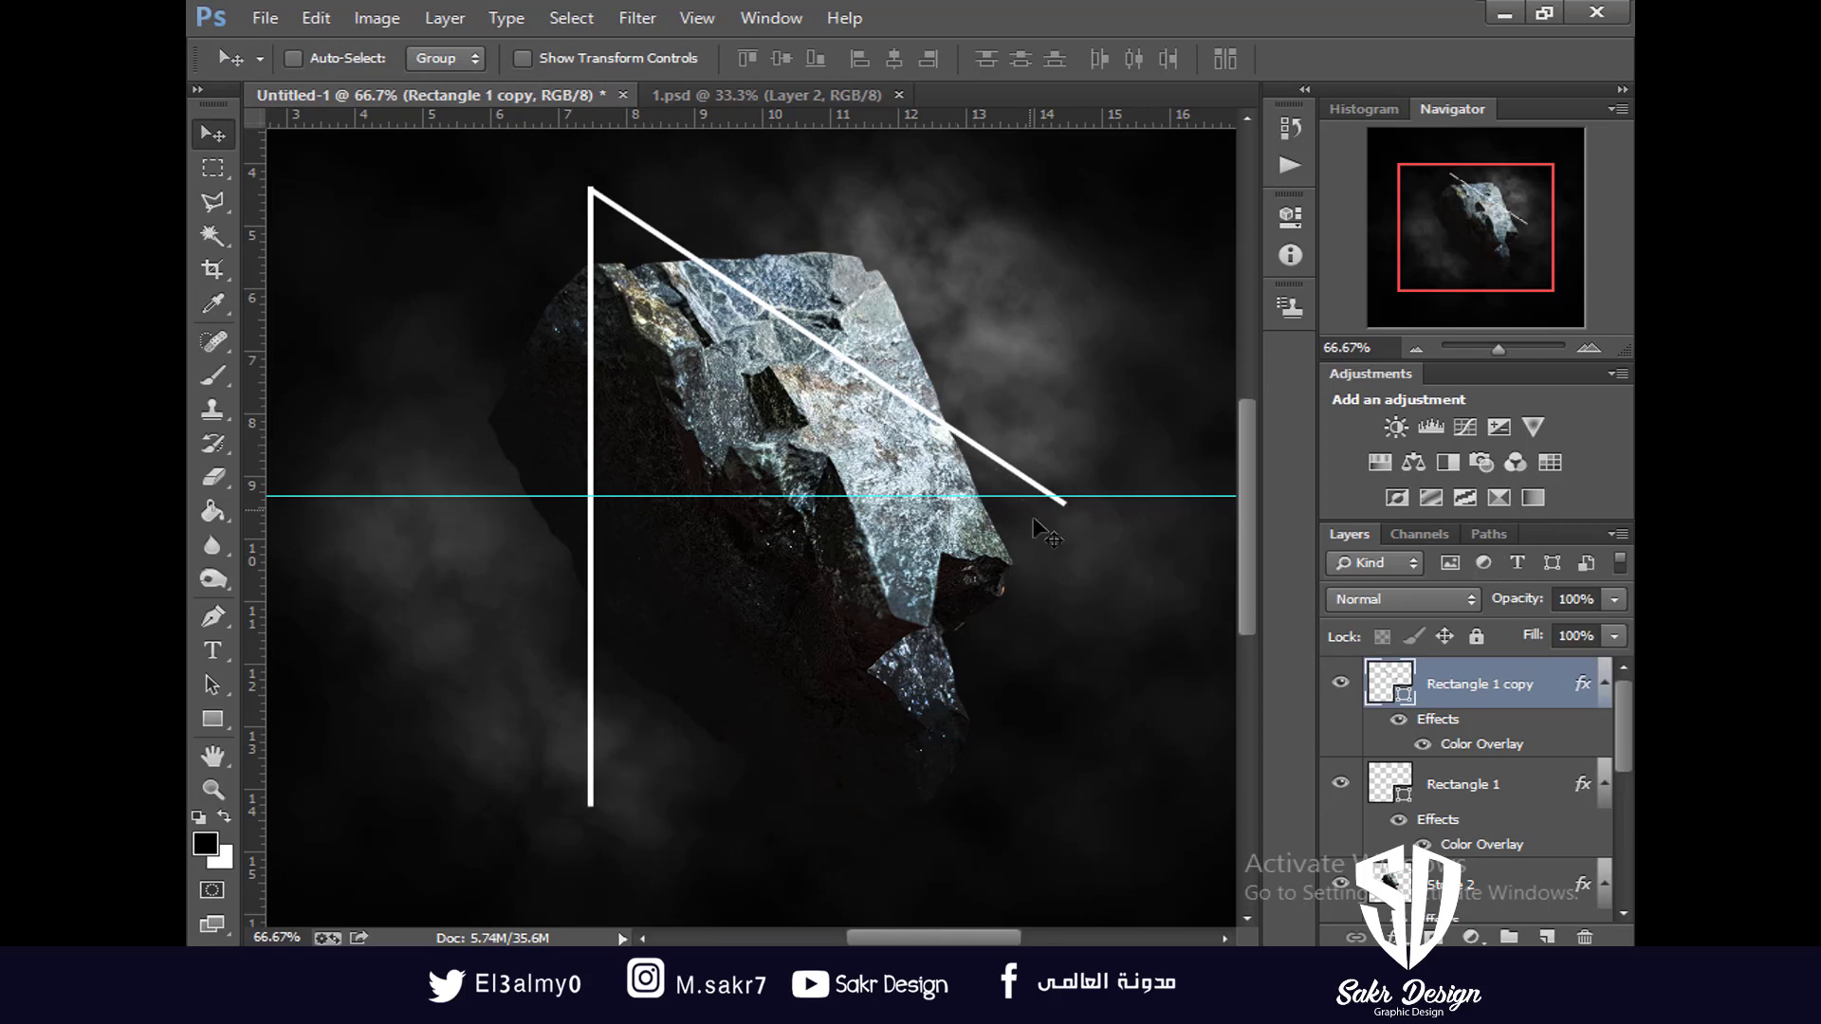
key(ctrl+t)
drag(1066, 503, 1063, 500)
key(Return)
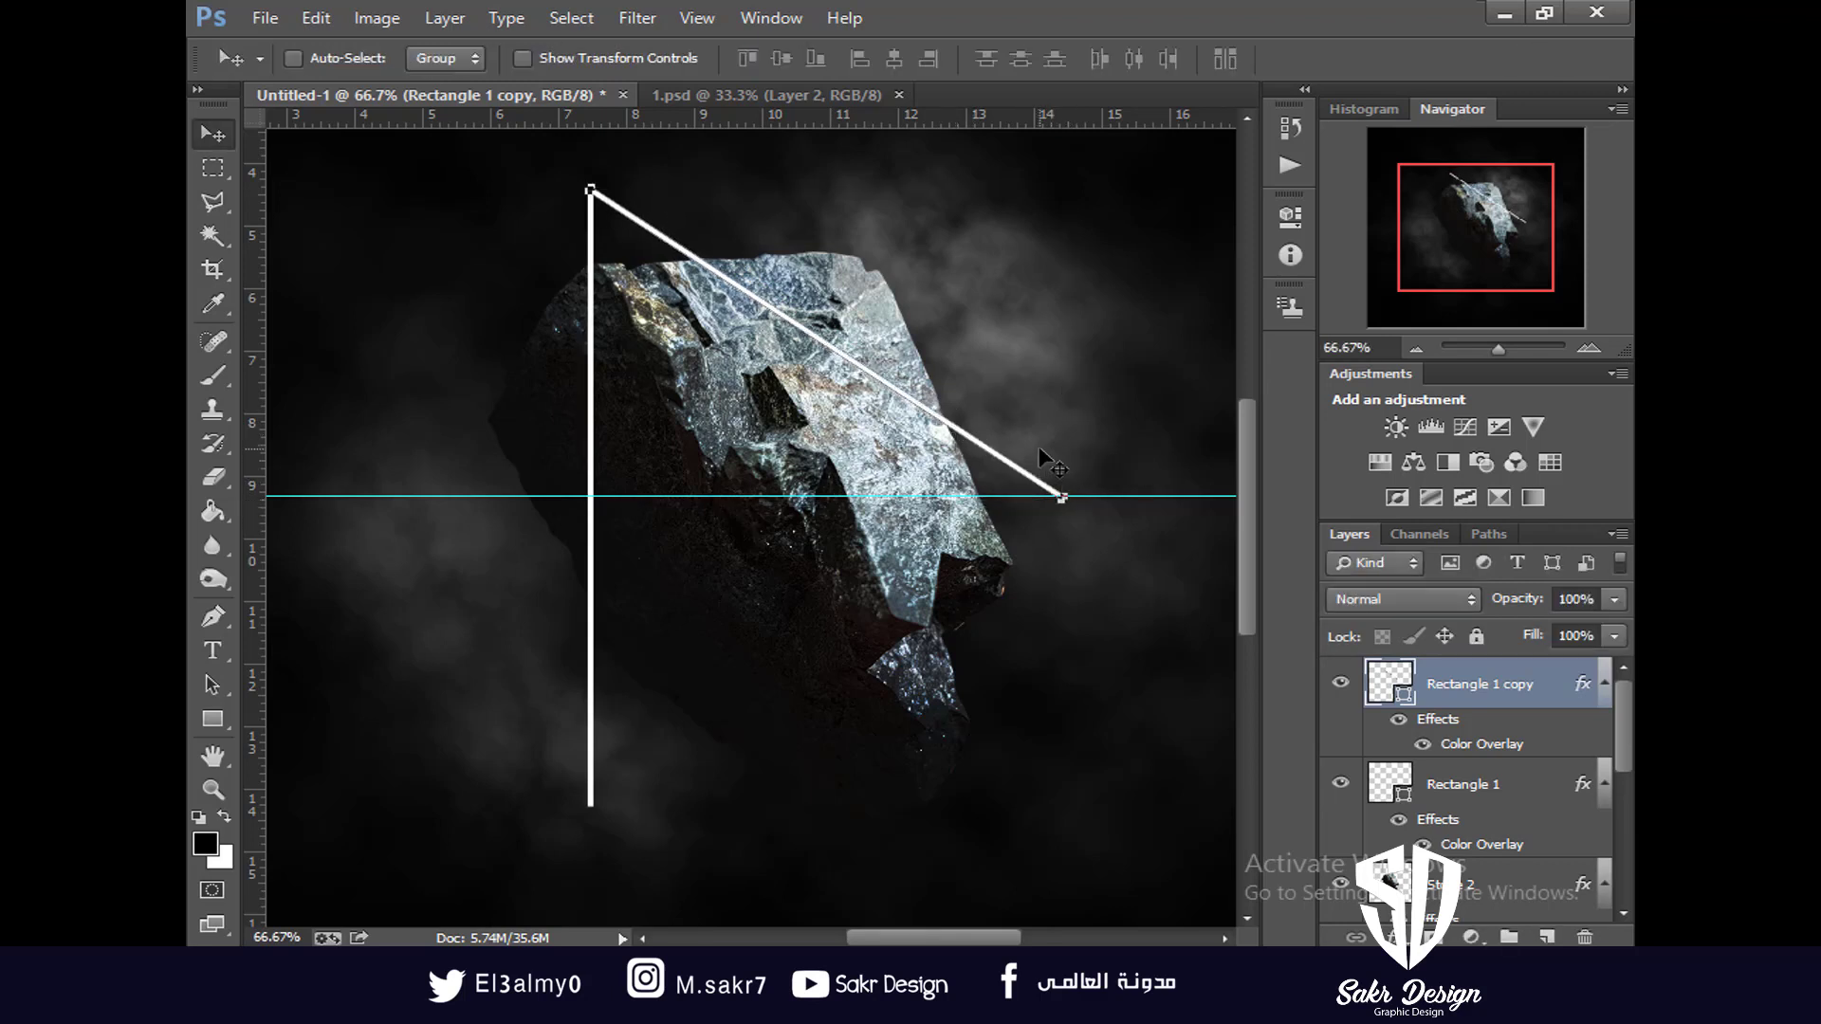
Try duplicating the slanted line below itself and rotating the copy into the triangle's lower side, and delete the copy
drag(1033, 434, 1024, 600)
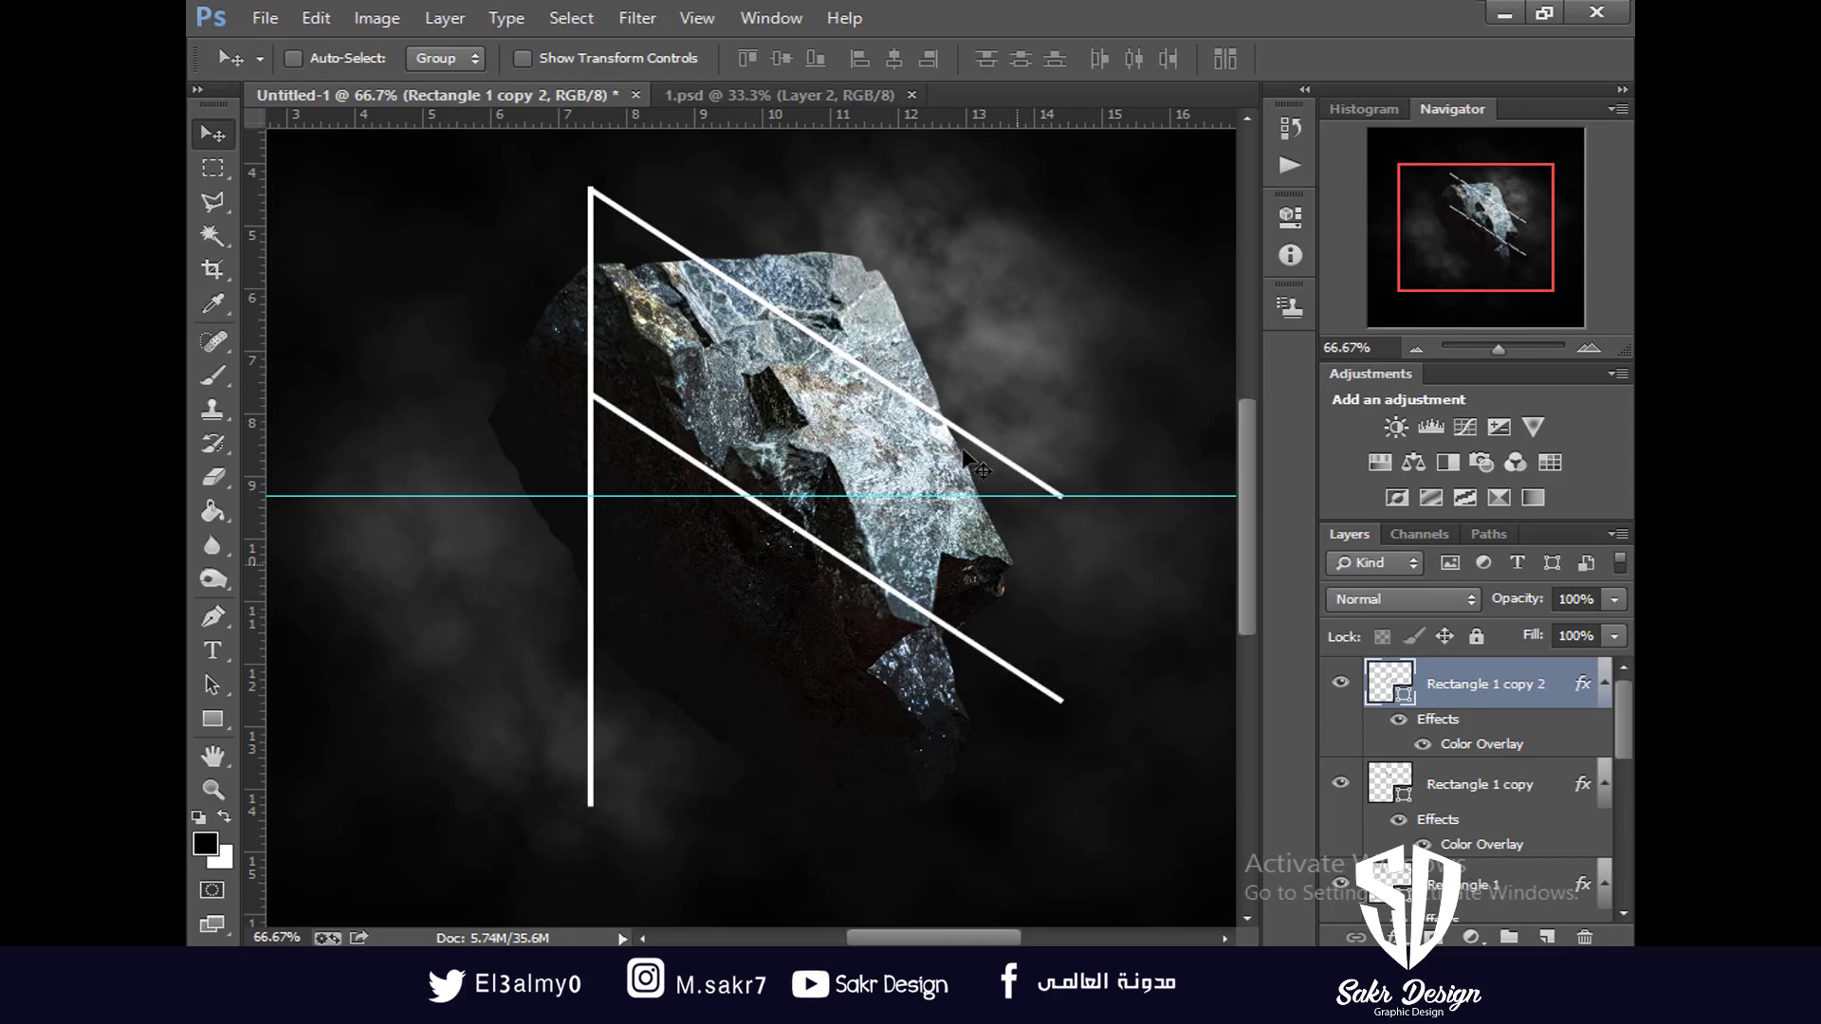
key(ctrl+t)
right_click(955, 603)
click(1033, 458)
right_click(946, 511)
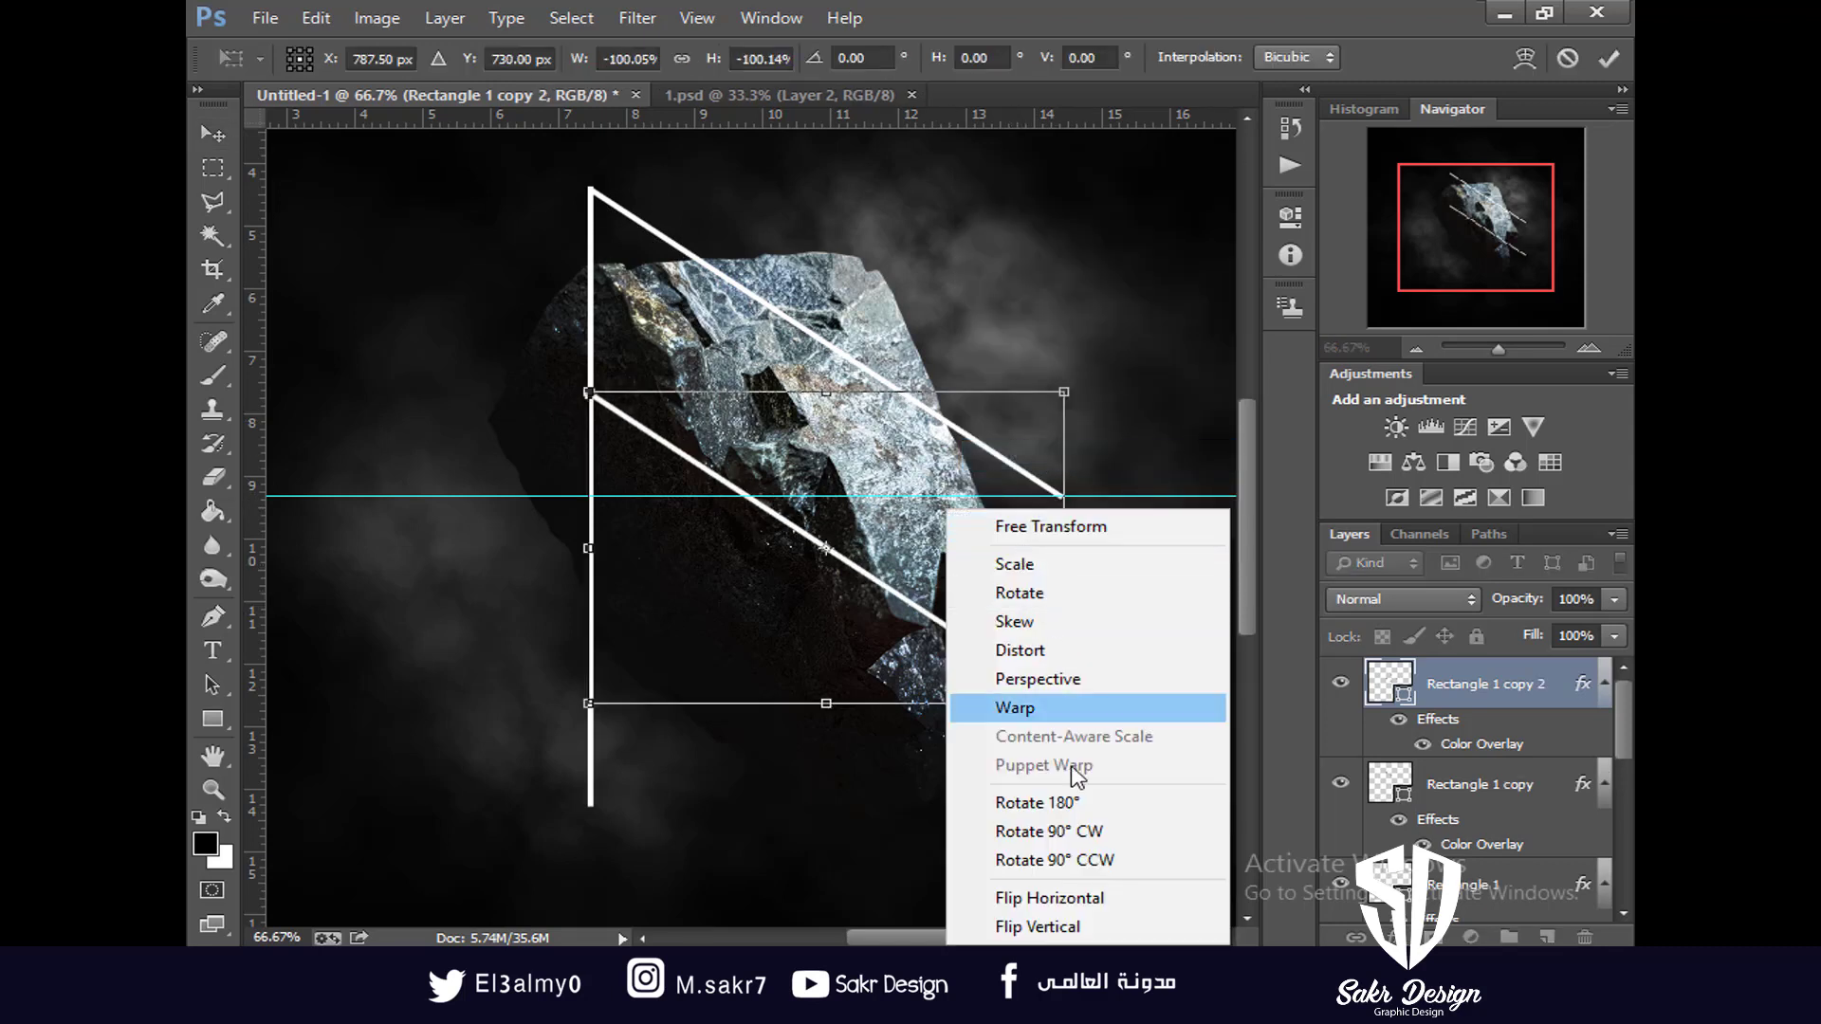
click(1051, 831)
drag(918, 397, 850, 458)
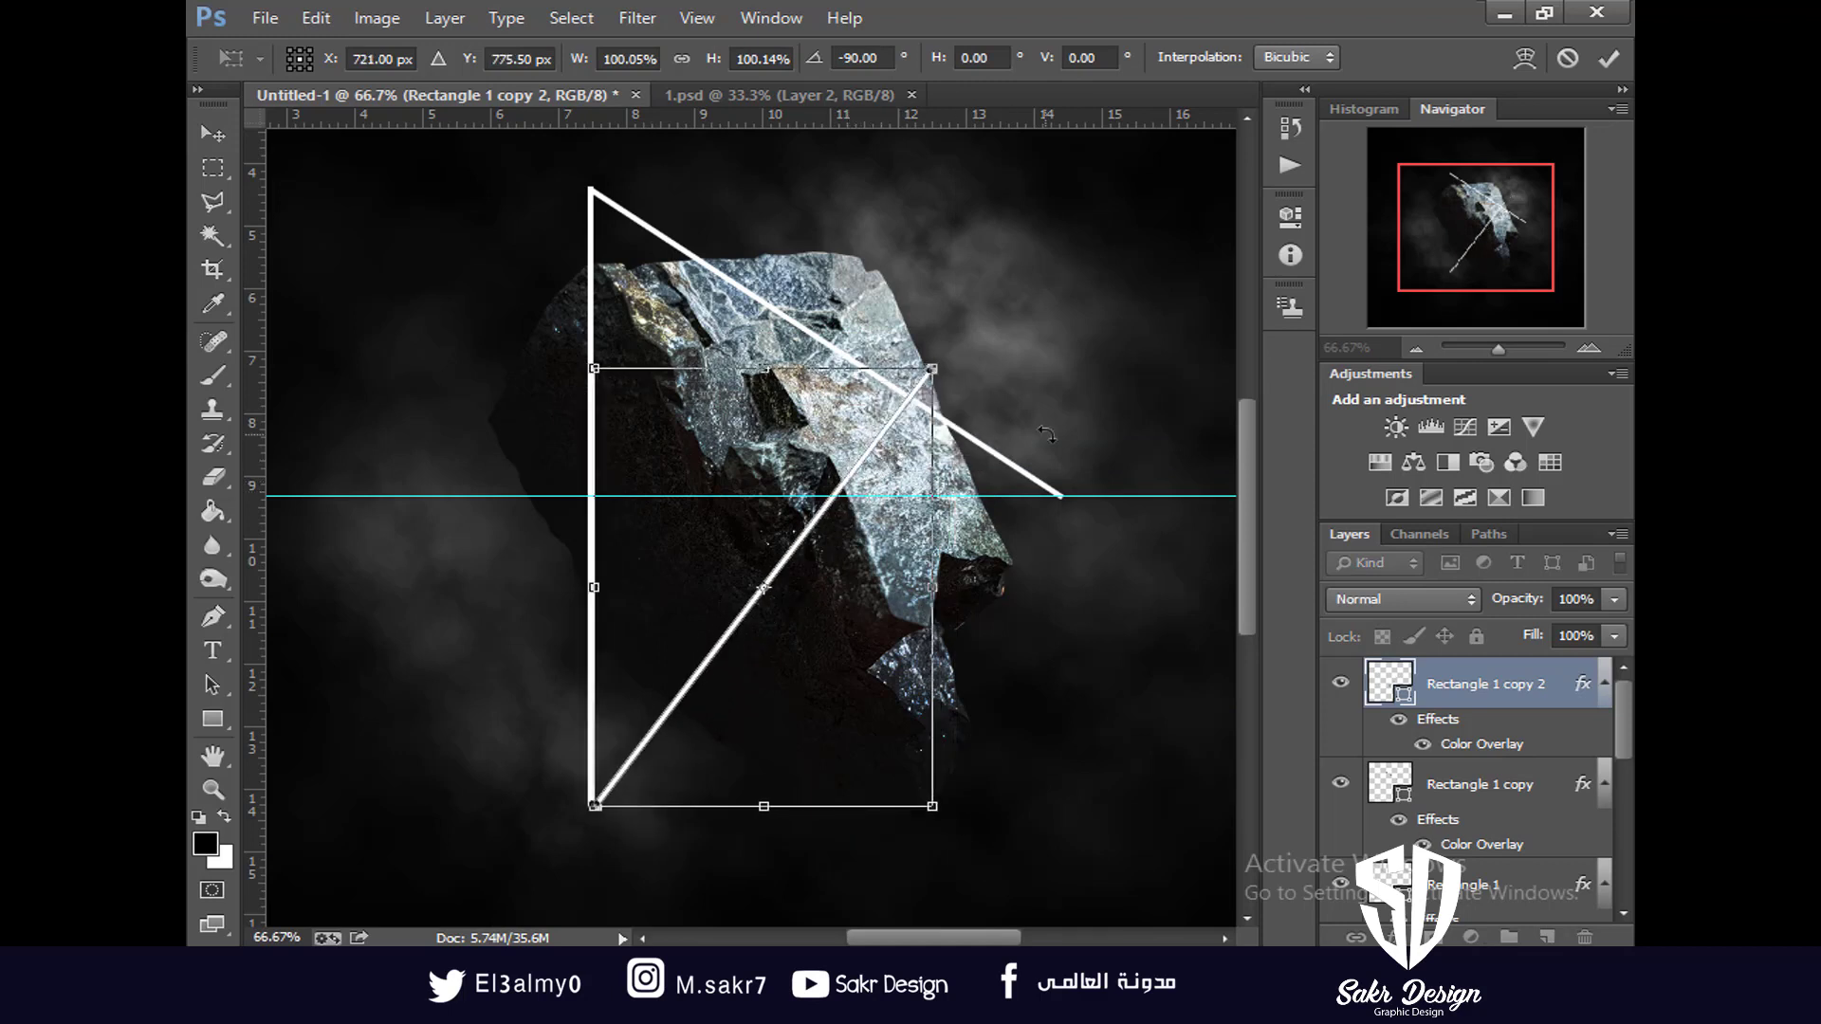
drag(1044, 435, 1066, 488)
key(Return)
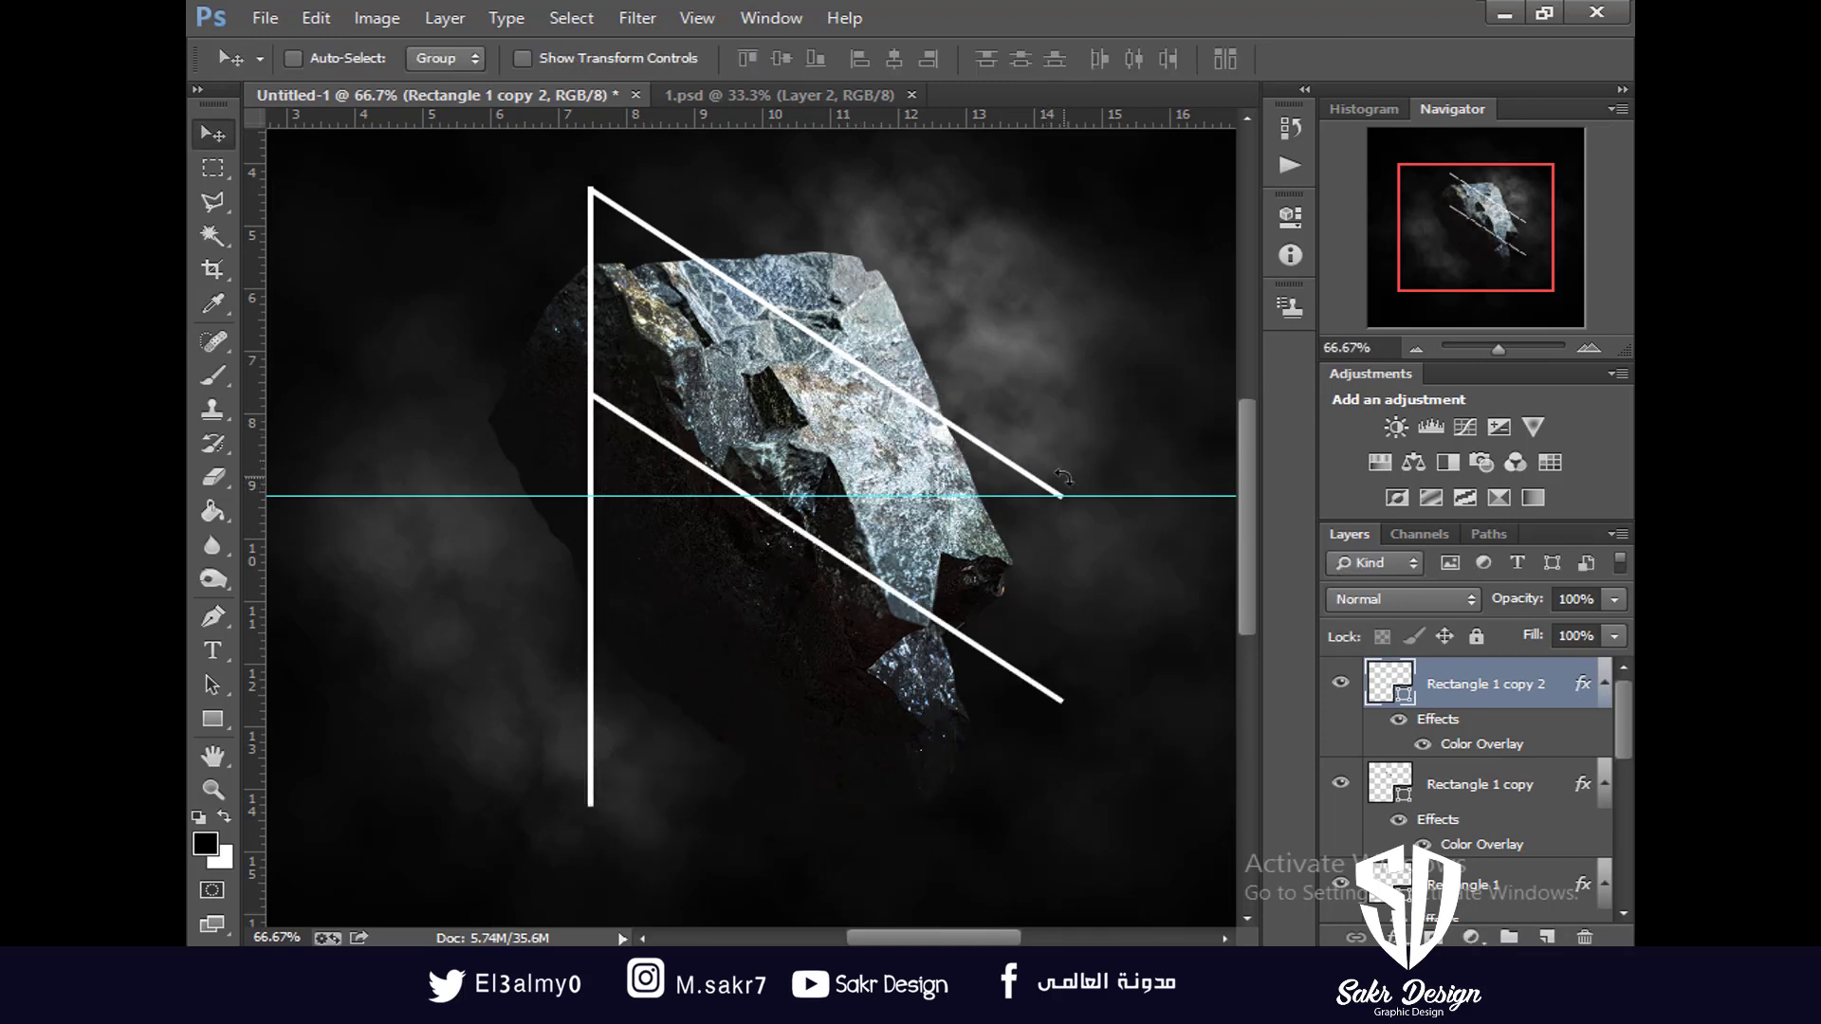
key(Delete)
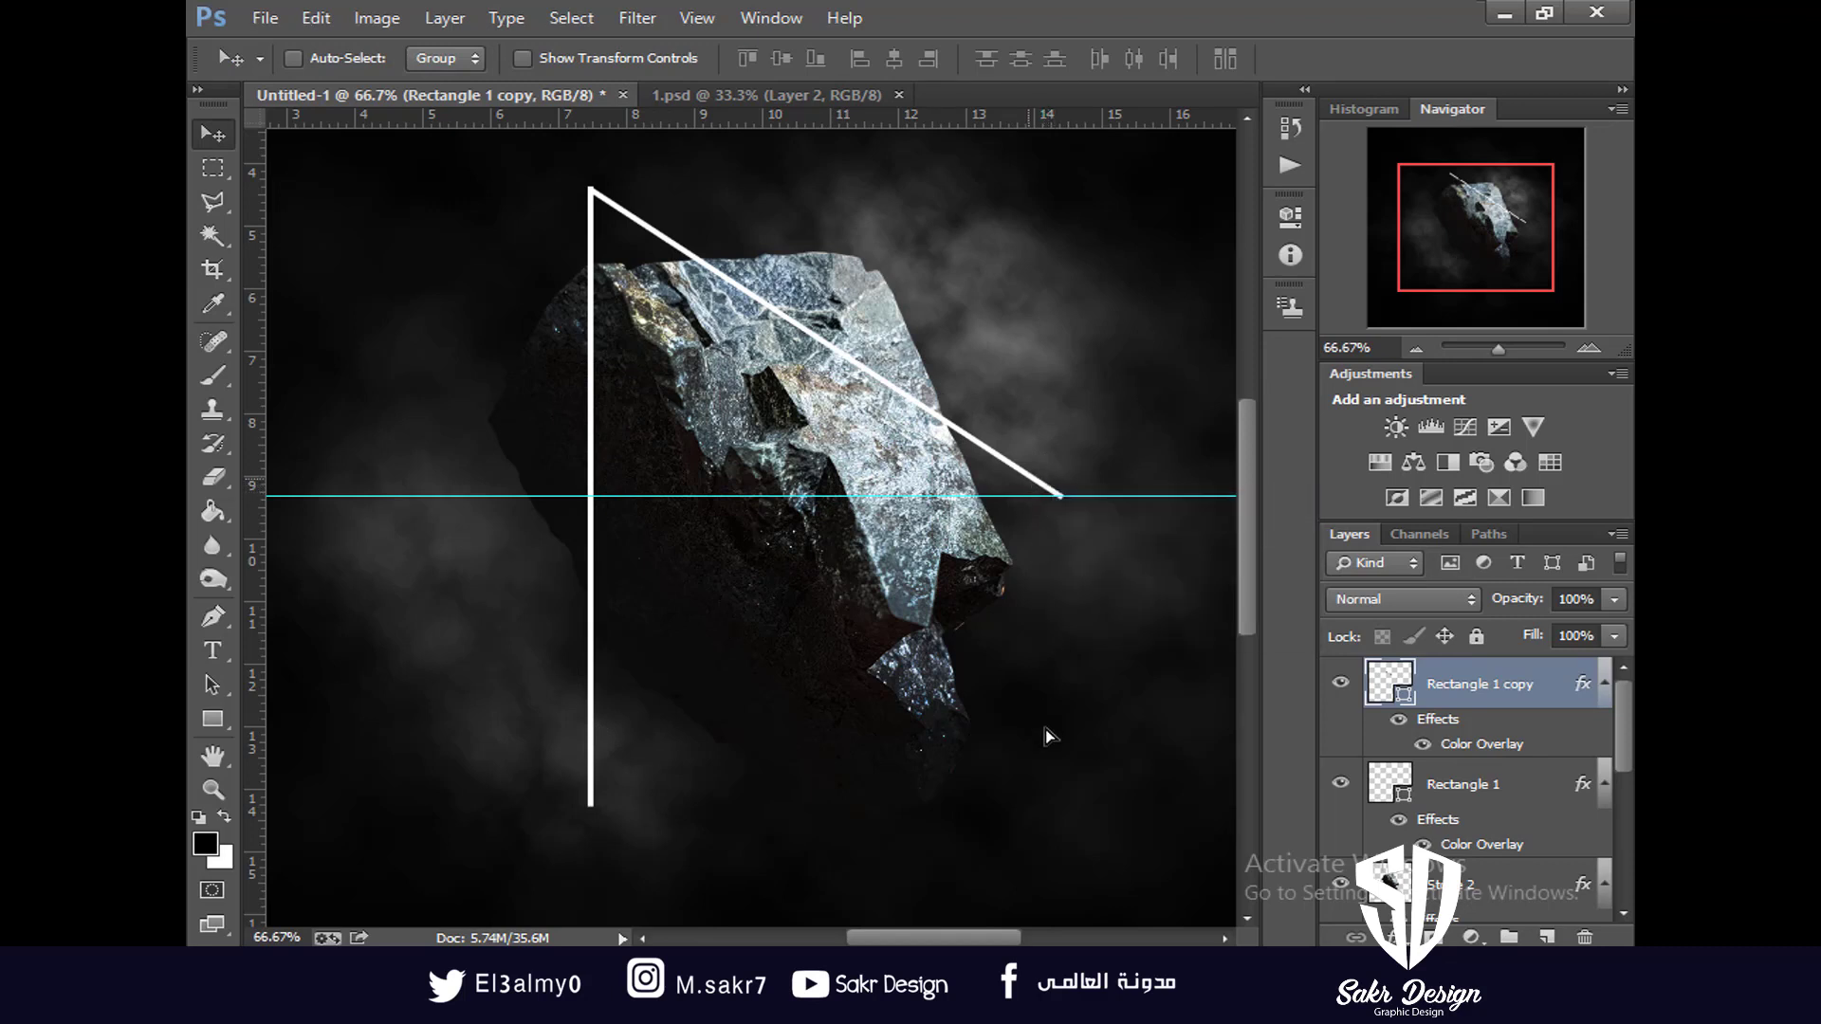
Duplicate the slanted line again, rotate the copy 90° clockwise and adjust its angle and position to close the triangle's lower side
key(ctrl+z)
key(ctrl+t)
right_click(1011, 580)
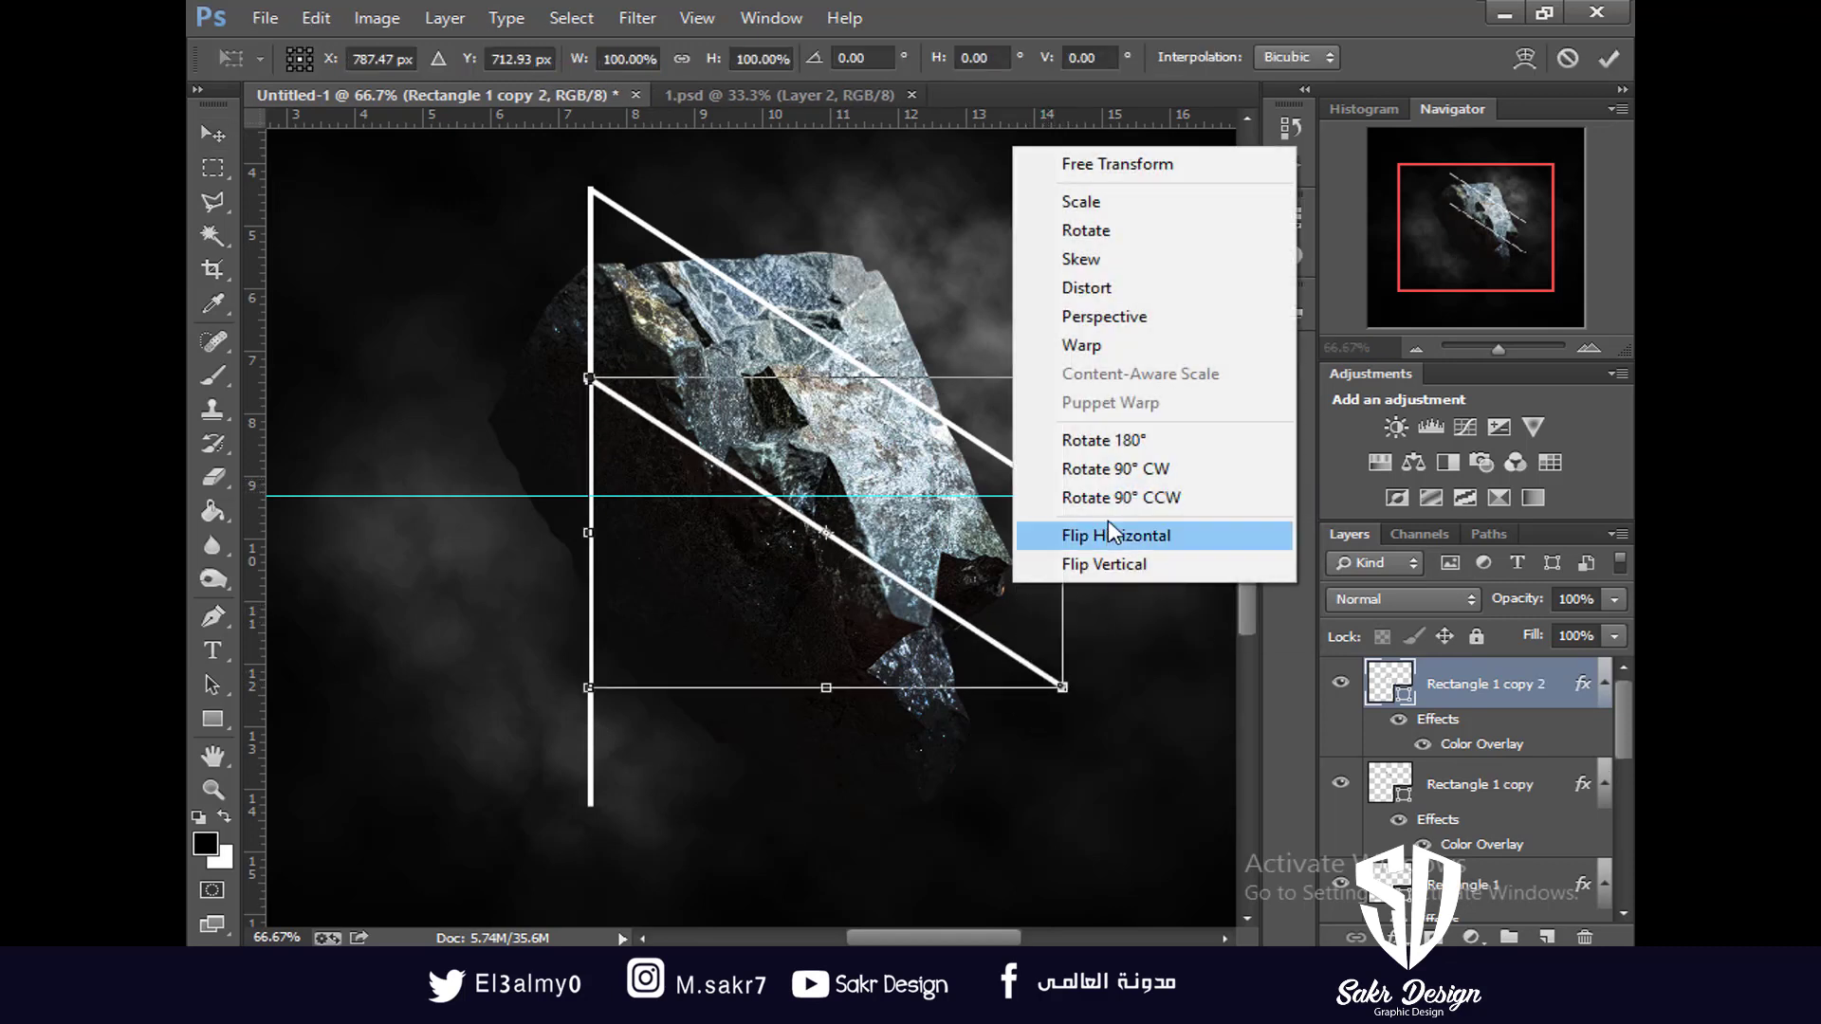
click(1119, 468)
drag(934, 534, 879, 463)
drag(1046, 416, 1069, 569)
drag(858, 524, 925, 588)
key(Return)
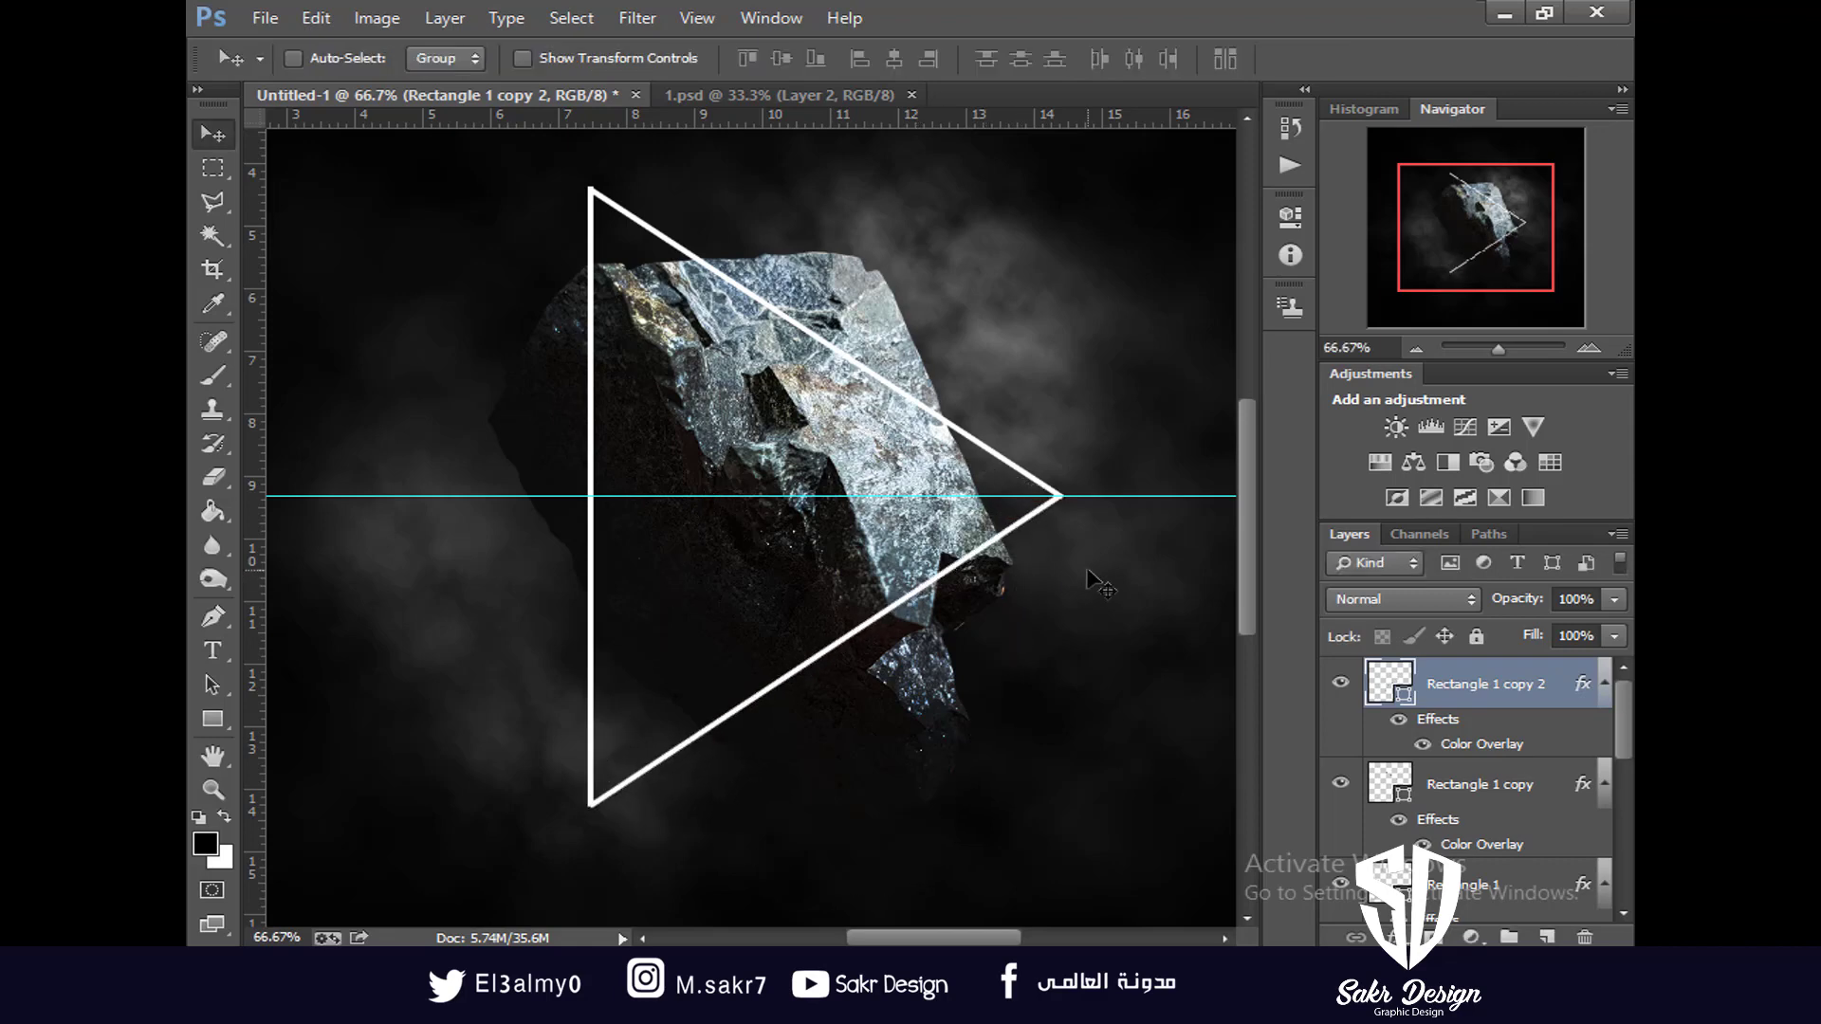
Skew the upper slanted line horizontally by -0.11° so its lower end meets the other slanted line at the triangle's right tip
key(ctrl+plus)
key(ctrl+minus)
key(ctrl+minus)
key(ctrl+minus)
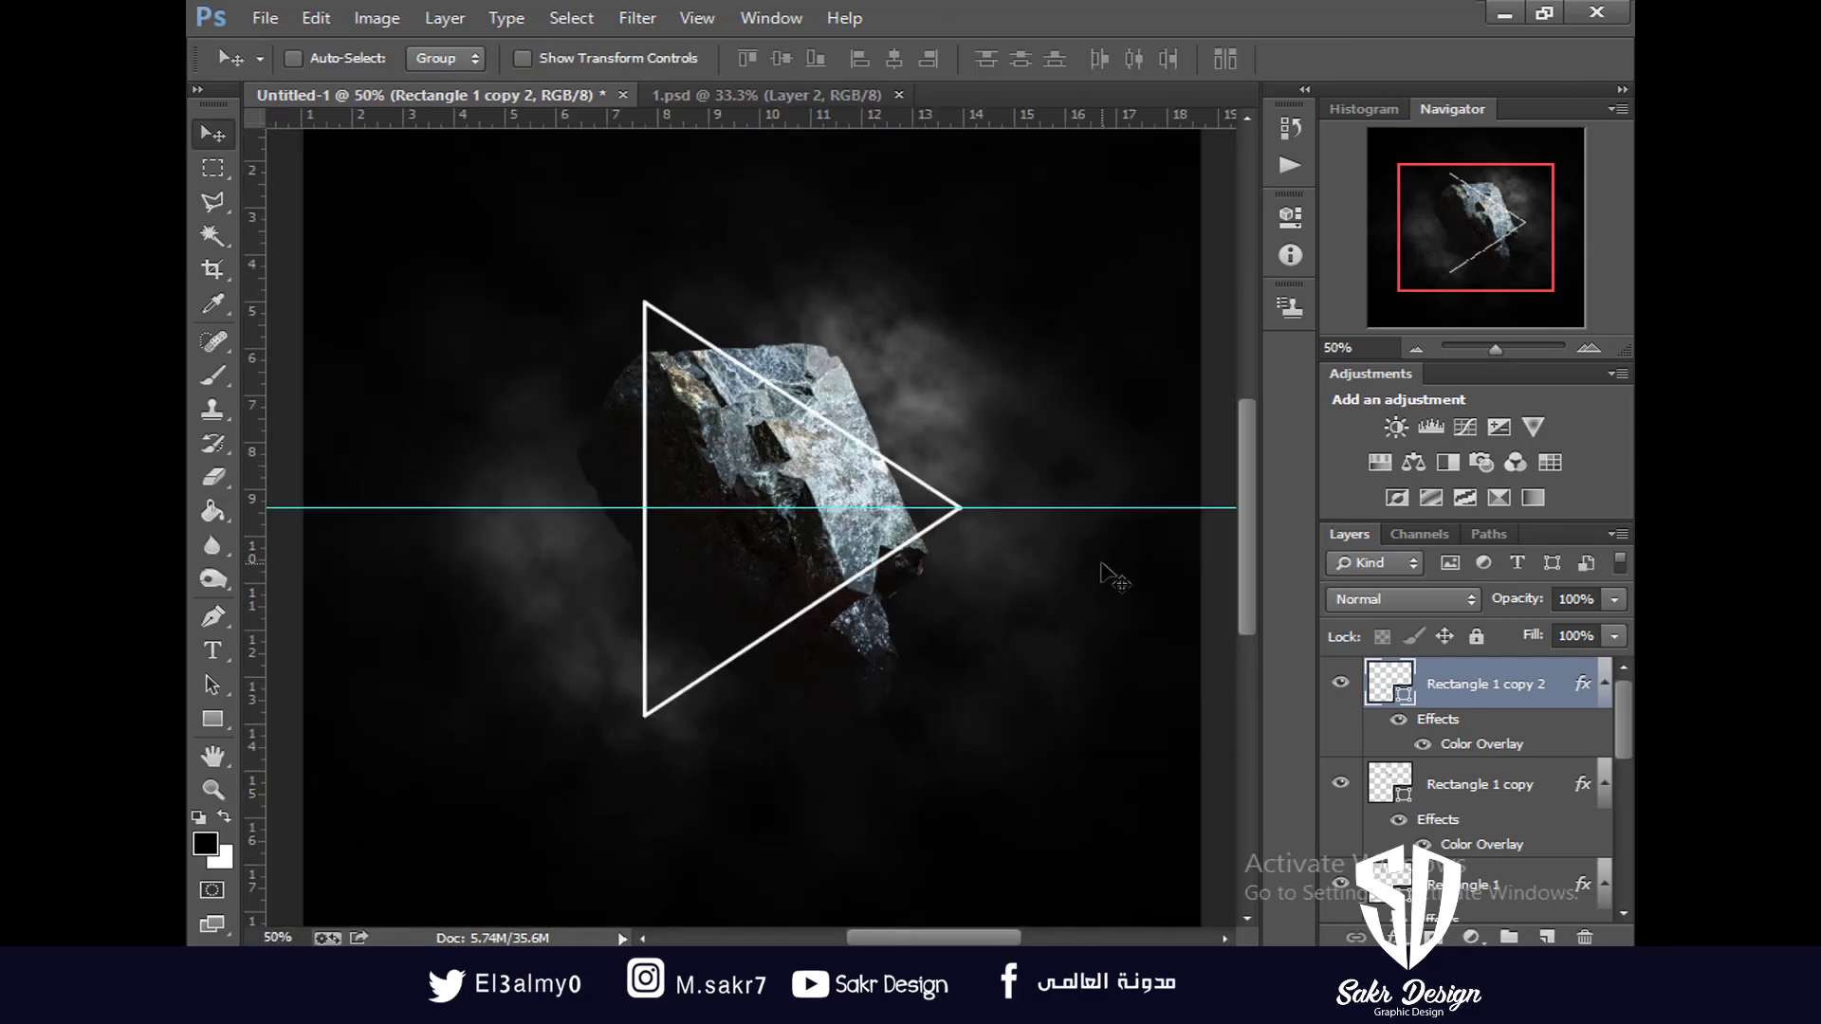
key(ctrl+plus)
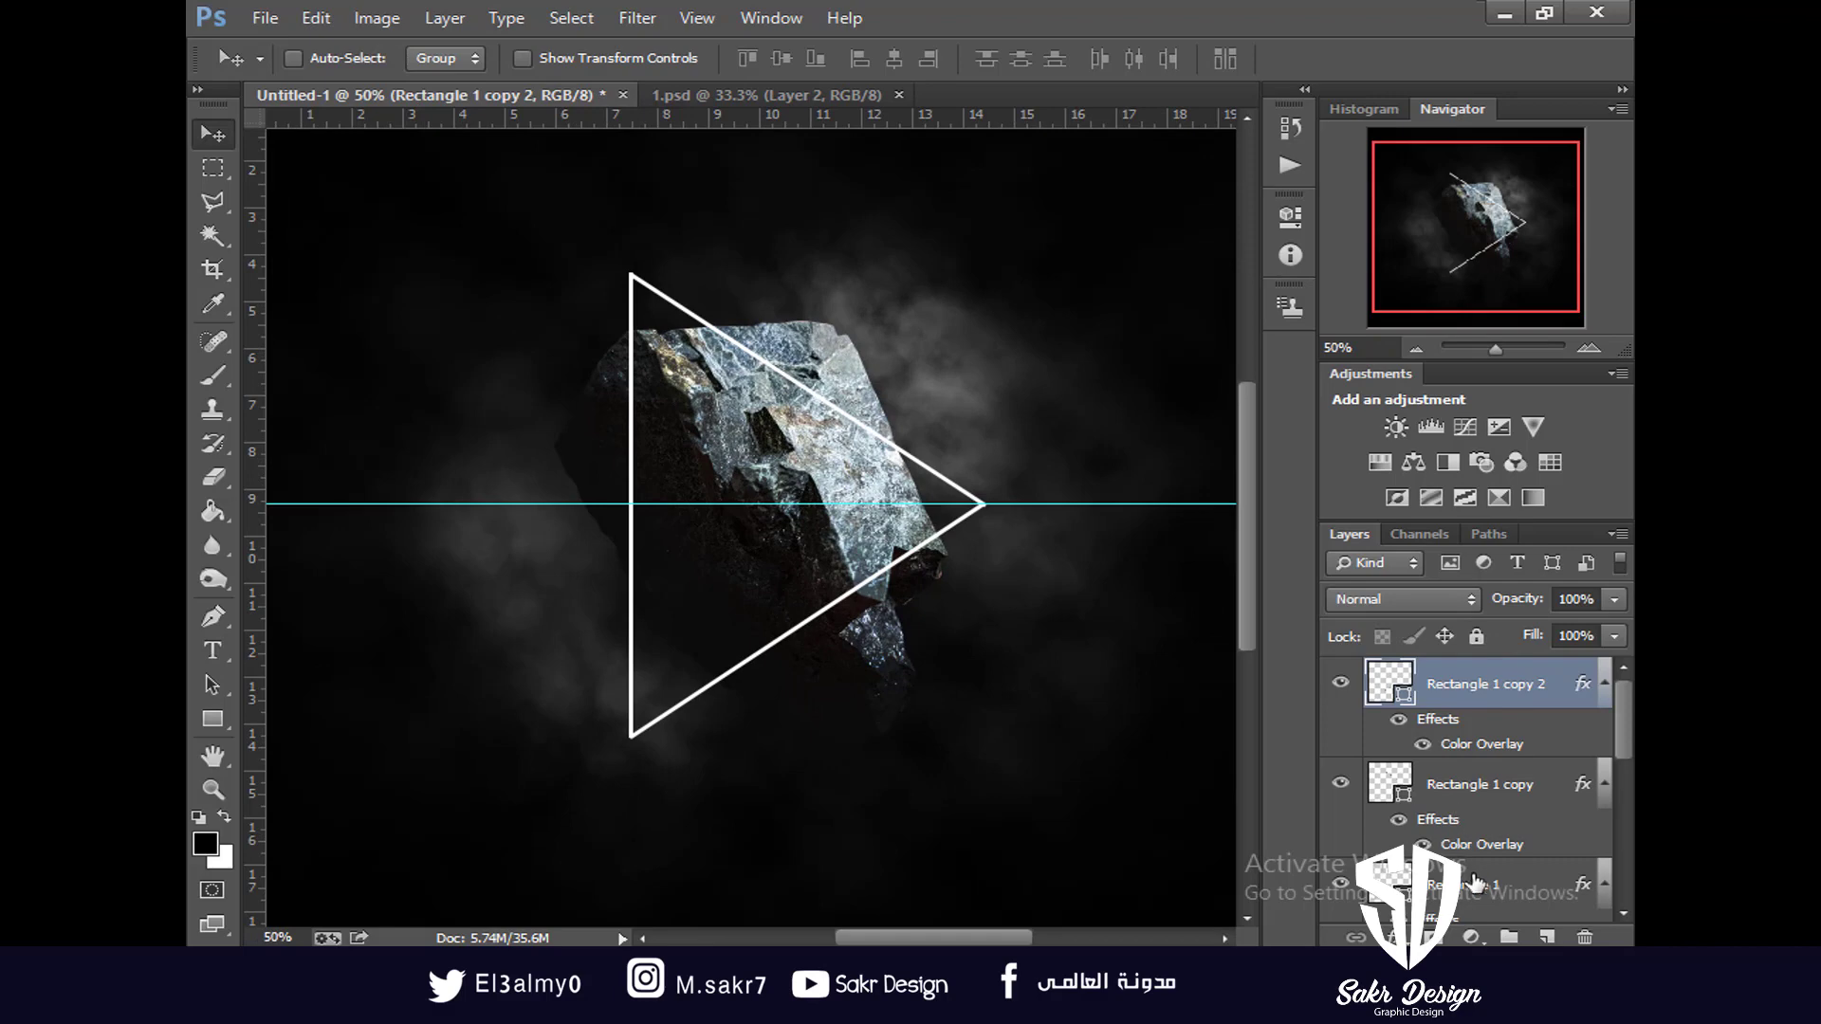
key(ctrl+plus)
drag(823, 476, 531, 468)
key(ctrl+plus)
key(ctrl+plus)
key(ctrl+plus)
drag(780, 350, 830, 529)
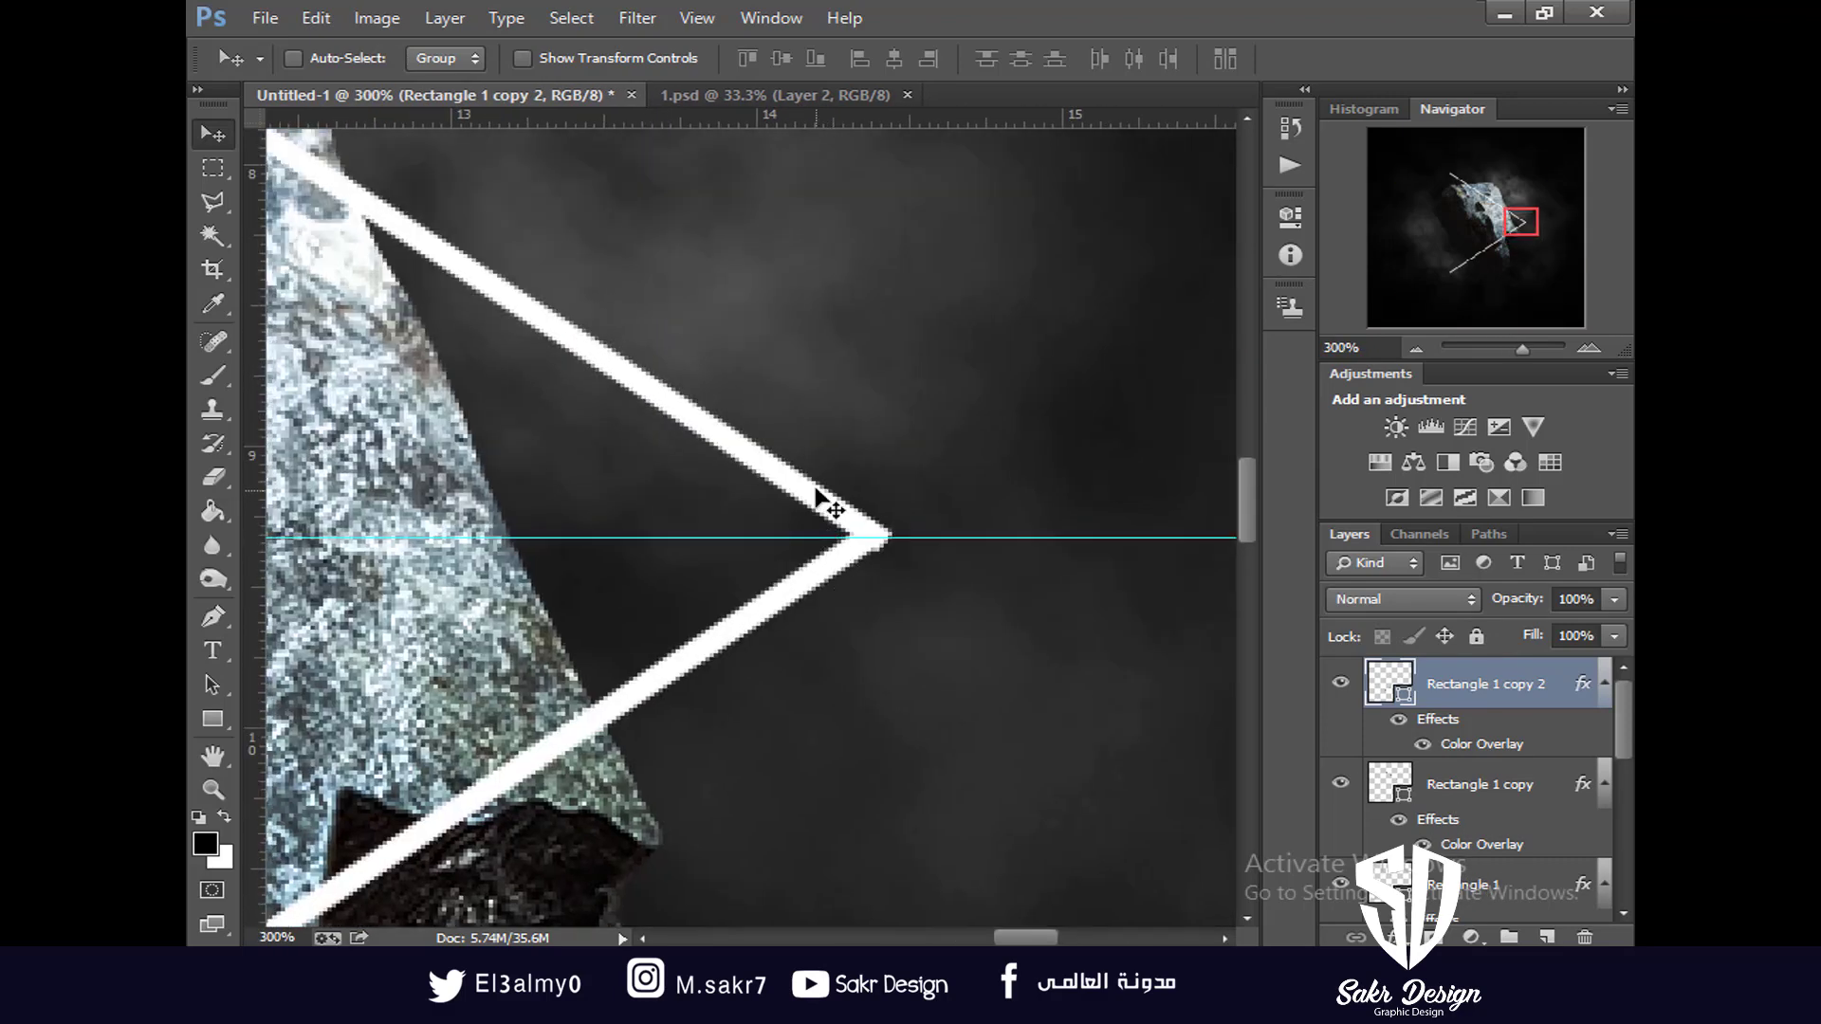
right_click(825, 500)
click(854, 507)
key(ctrl+t)
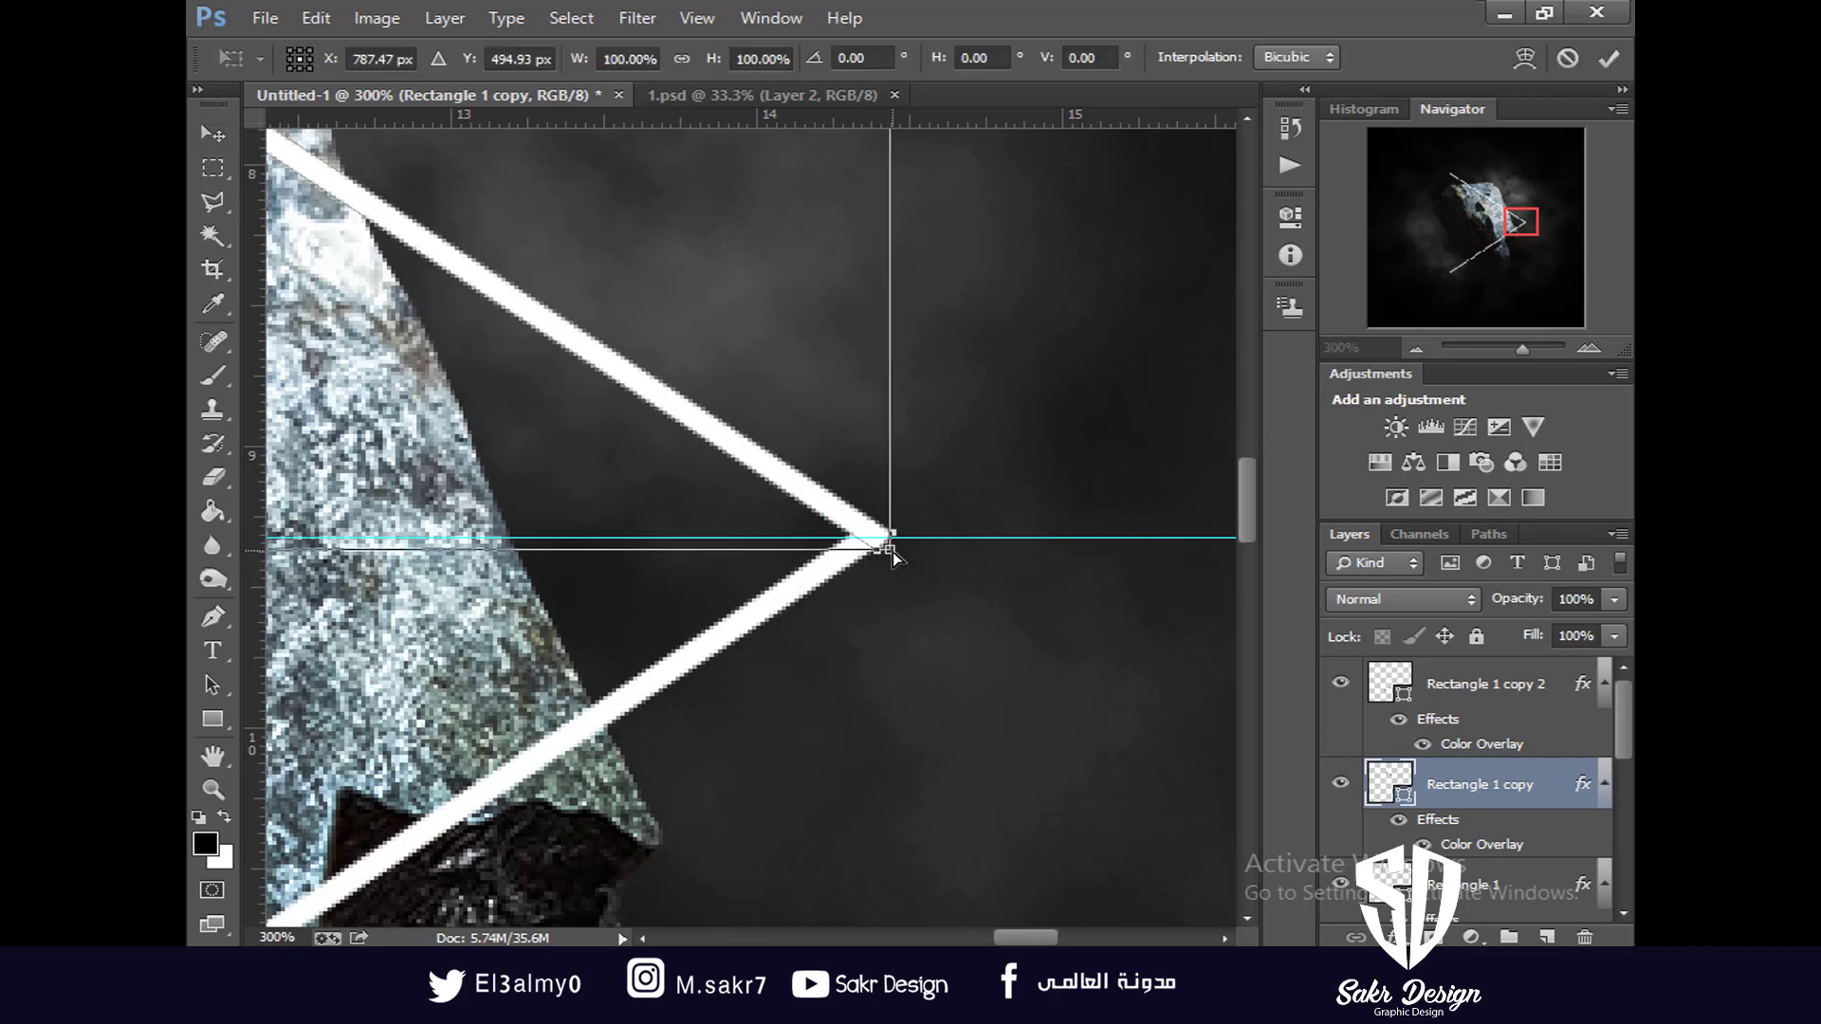
drag(892, 552, 890, 557)
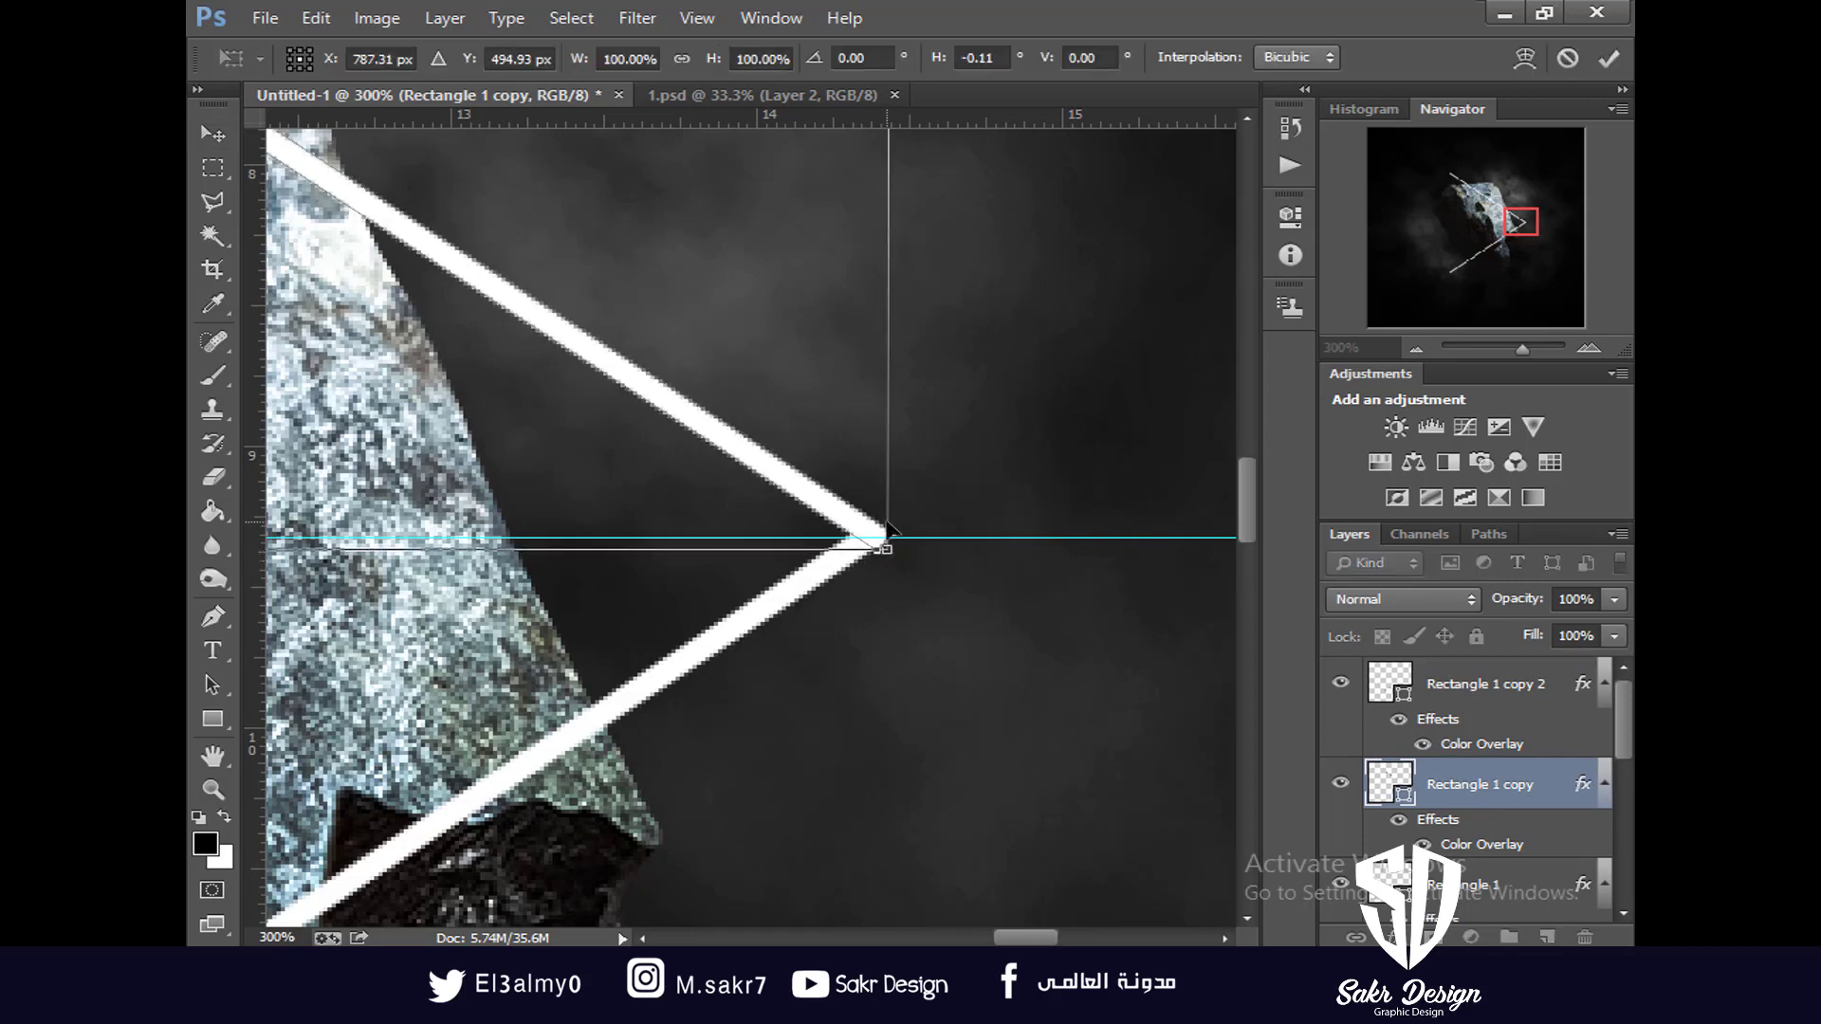
key(Return)
Rasterize the upper slanted line's layer and set the Eraser brush to 34 px with 100% hardness
drag(777, 642, 1131, 650)
drag(853, 500, 717, 523)
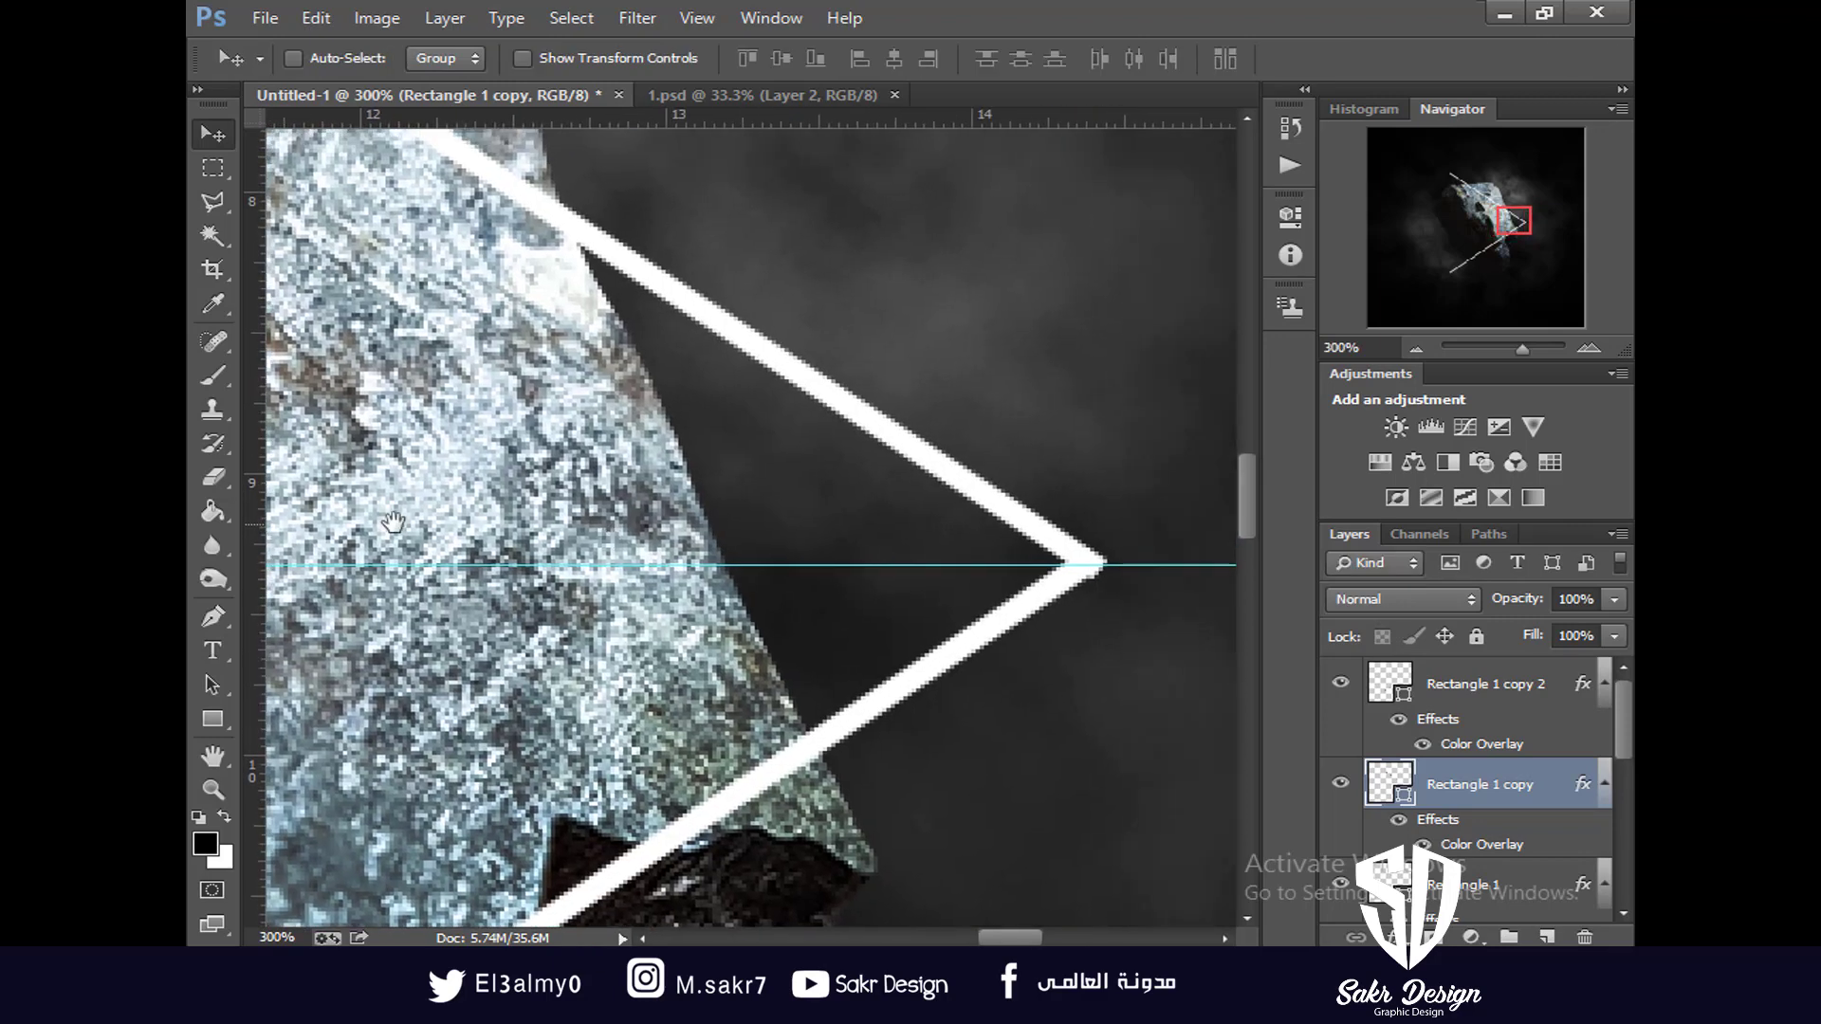
click(213, 477)
click(933, 593)
click(835, 387)
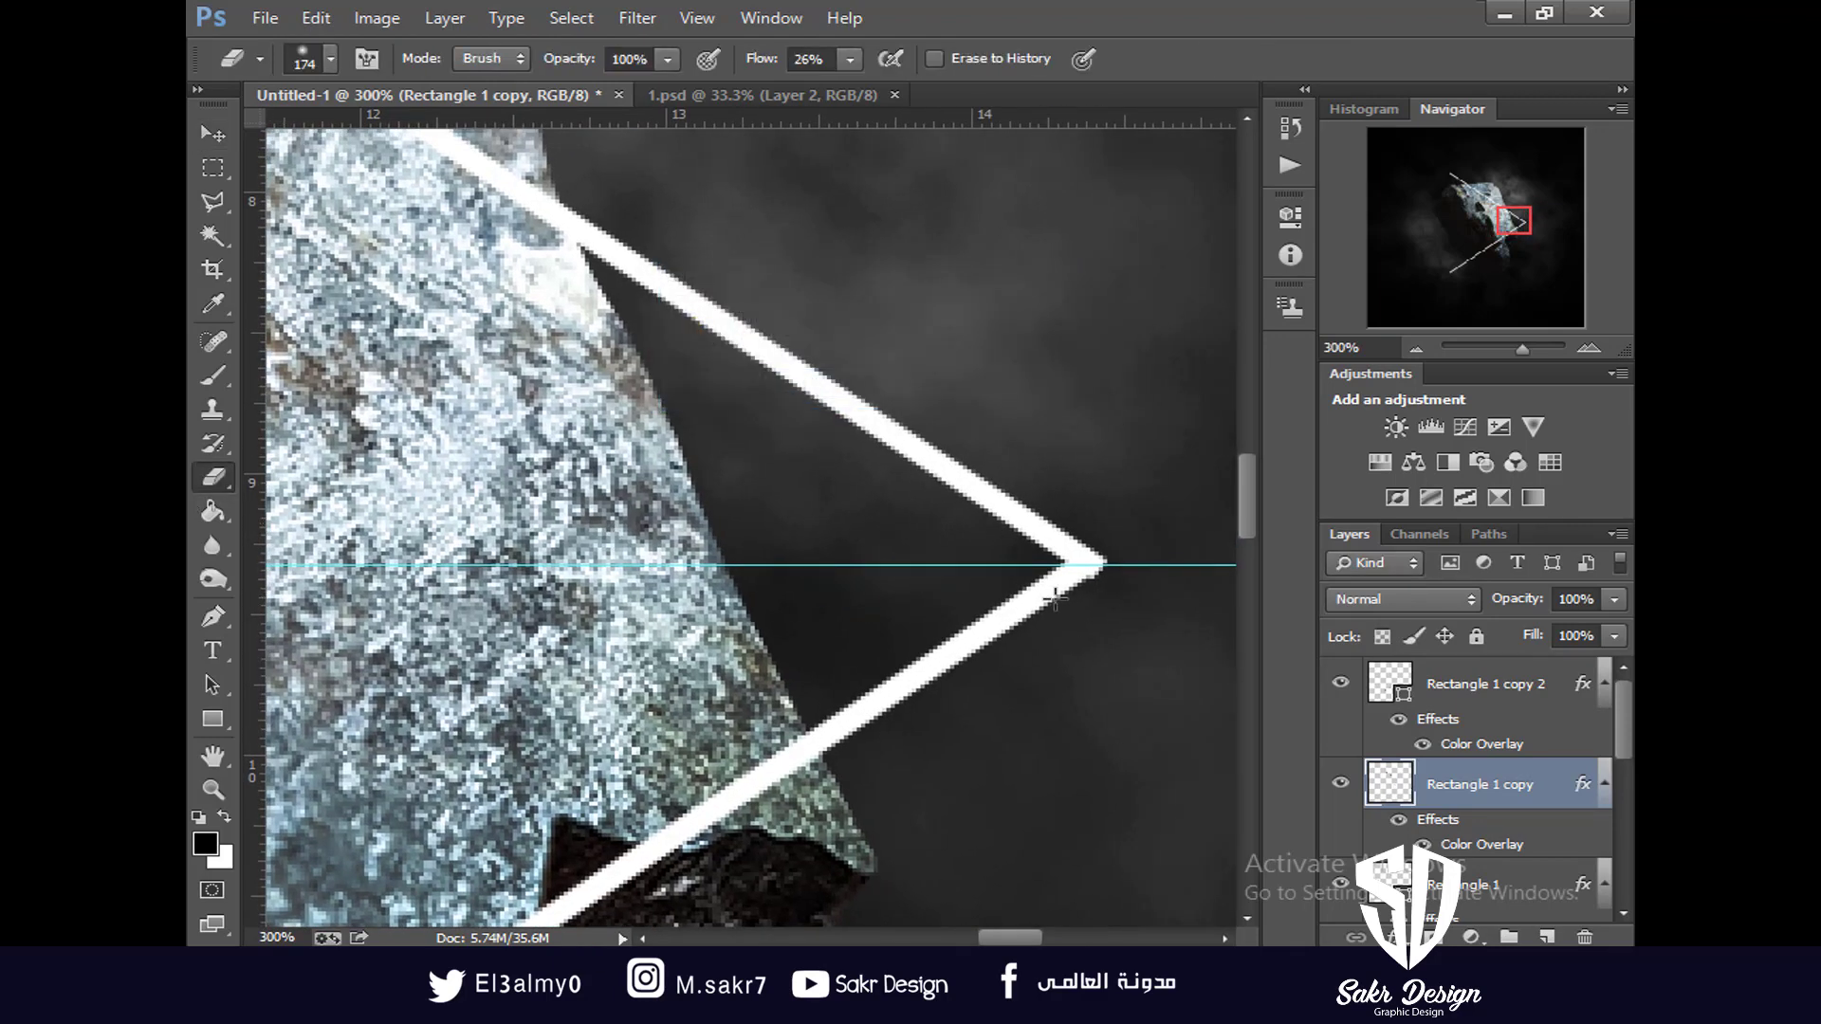
right_click(1039, 597)
click(1195, 659)
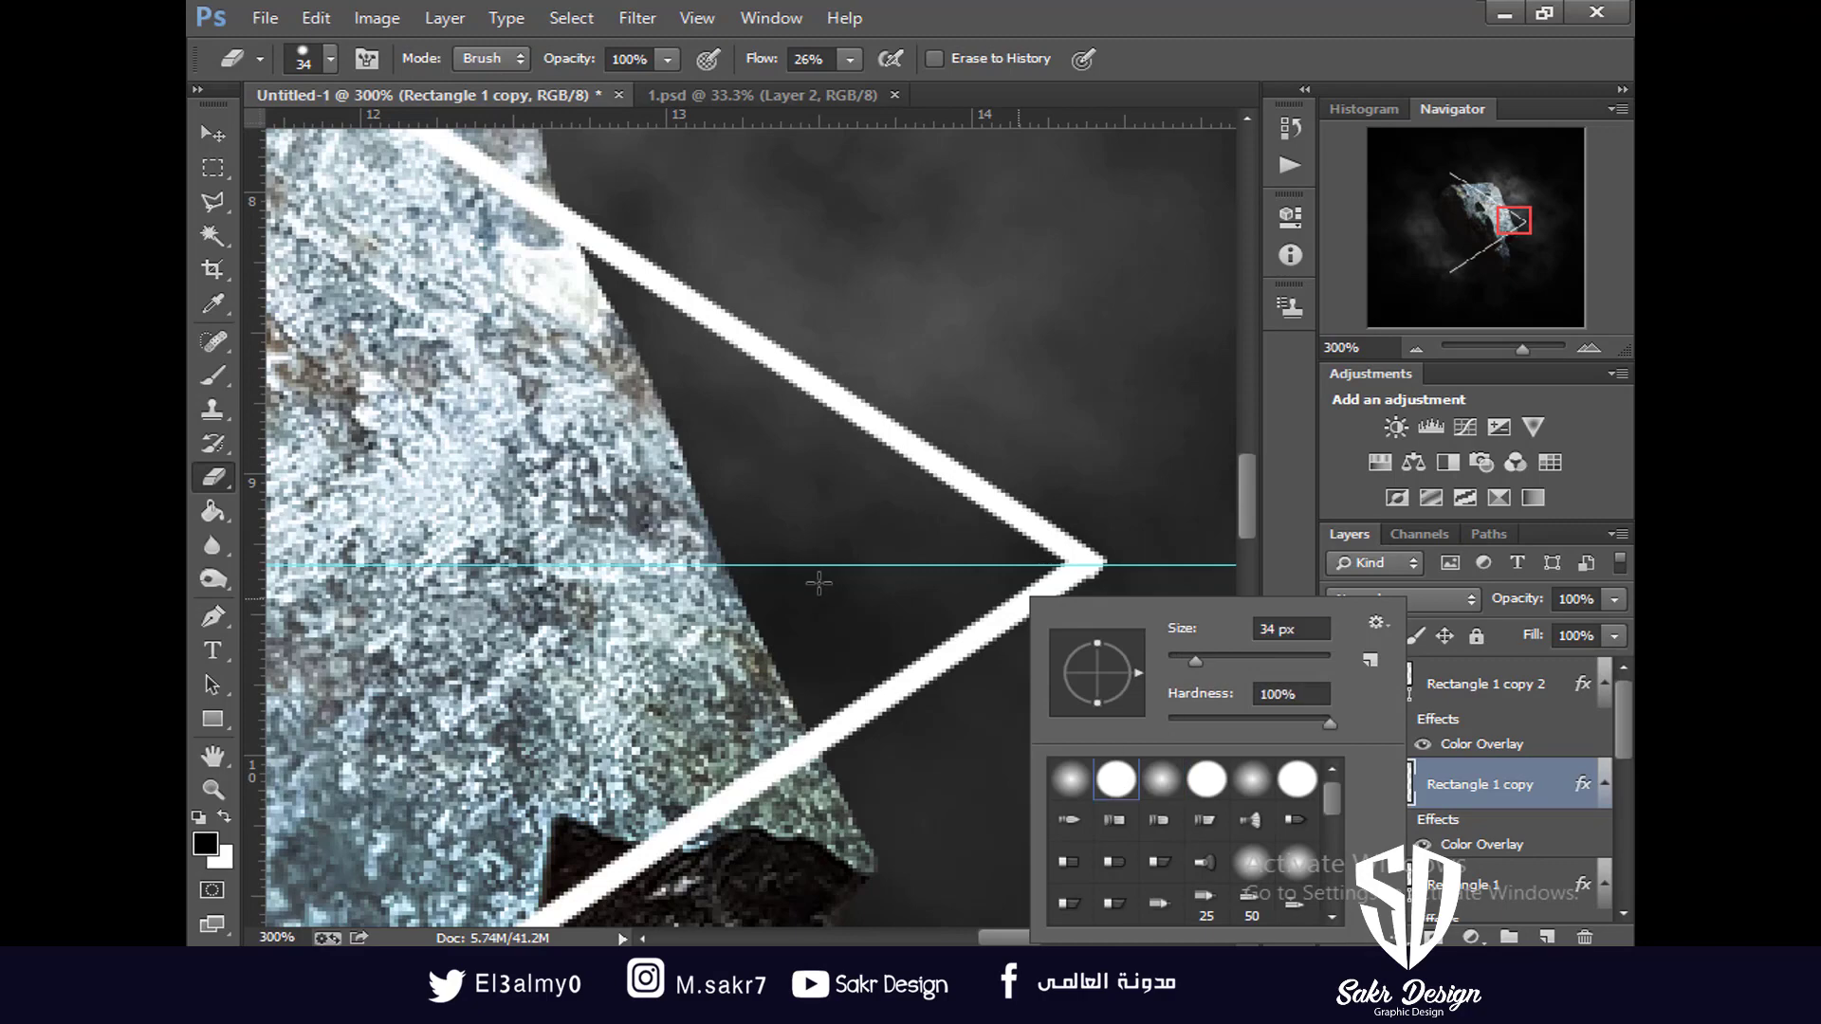
key(Return)
Try erasing the slanted line's edge at the triangle's top corner, and undo the stroke
drag(700, 572, 1062, 853)
drag(531, 247, 949, 778)
drag(418, 322, 1100, 560)
drag(541, 275, 791, 532)
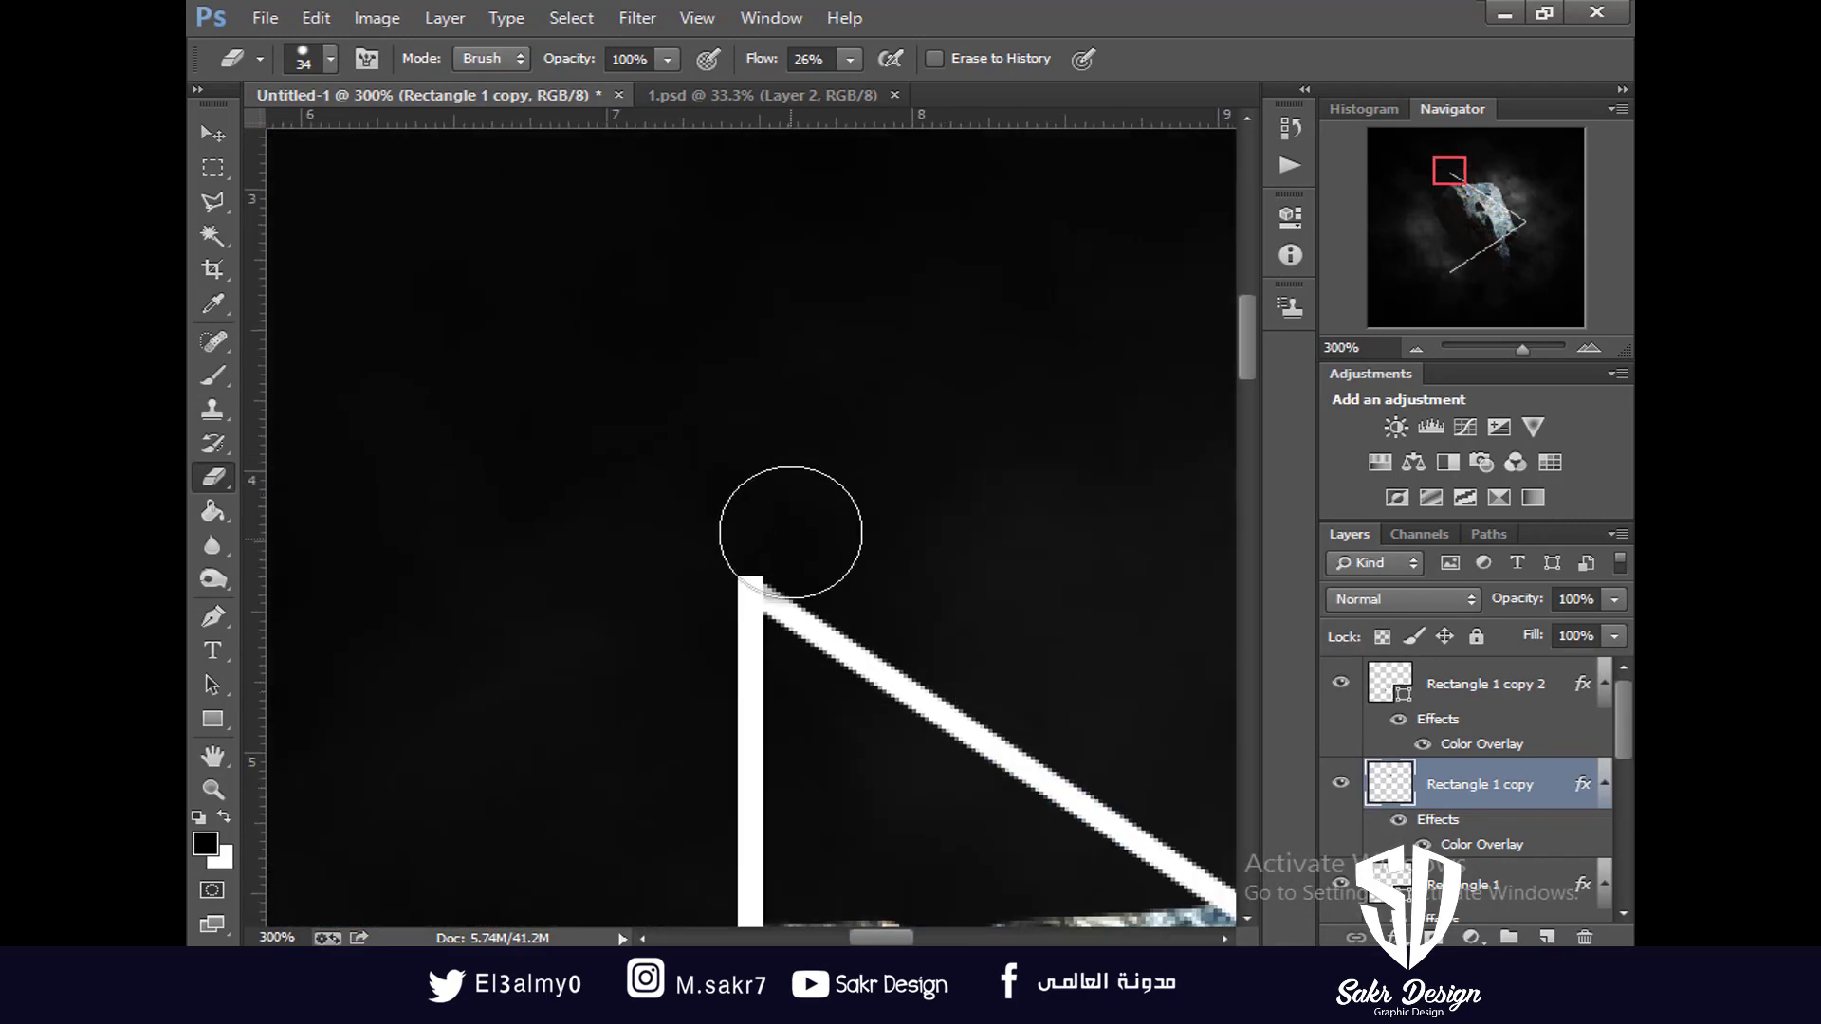
key(ctrl+z)
Select the vertical line's layer and rasterize it for erasing
key(v)
right_click(760, 682)
click(805, 697)
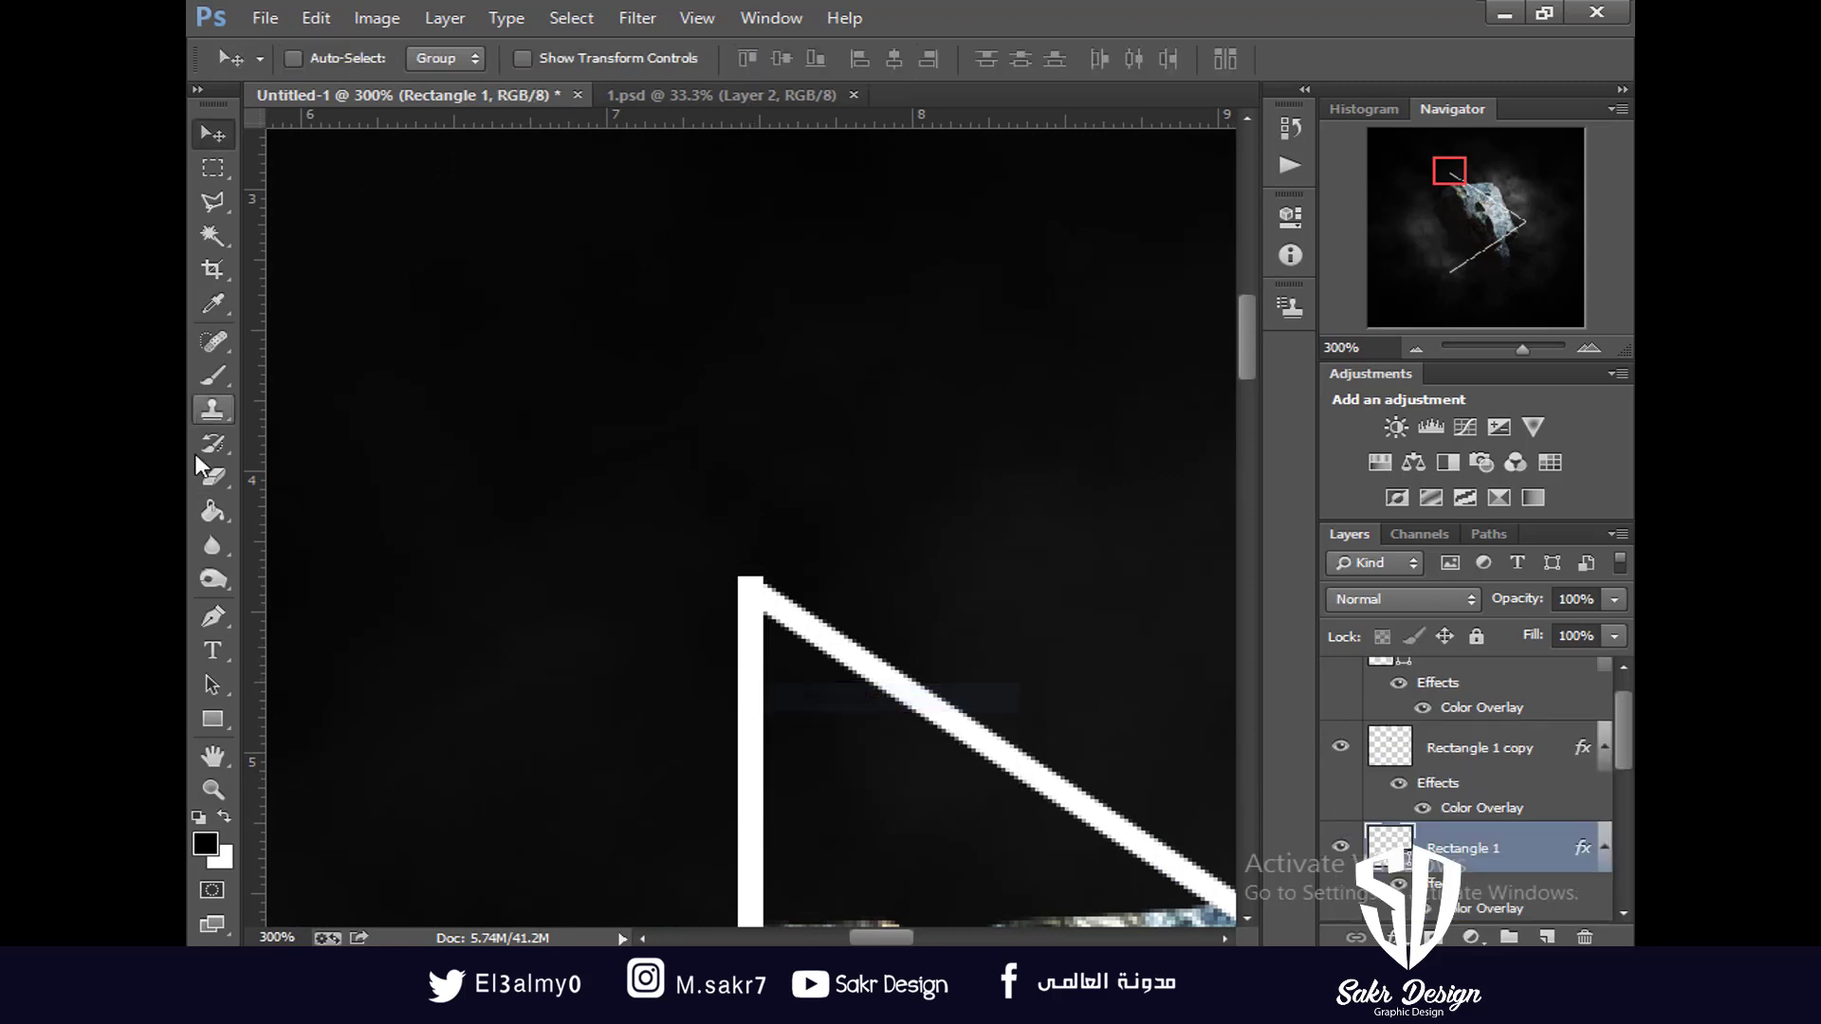
click(212, 476)
click(758, 531)
click(787, 383)
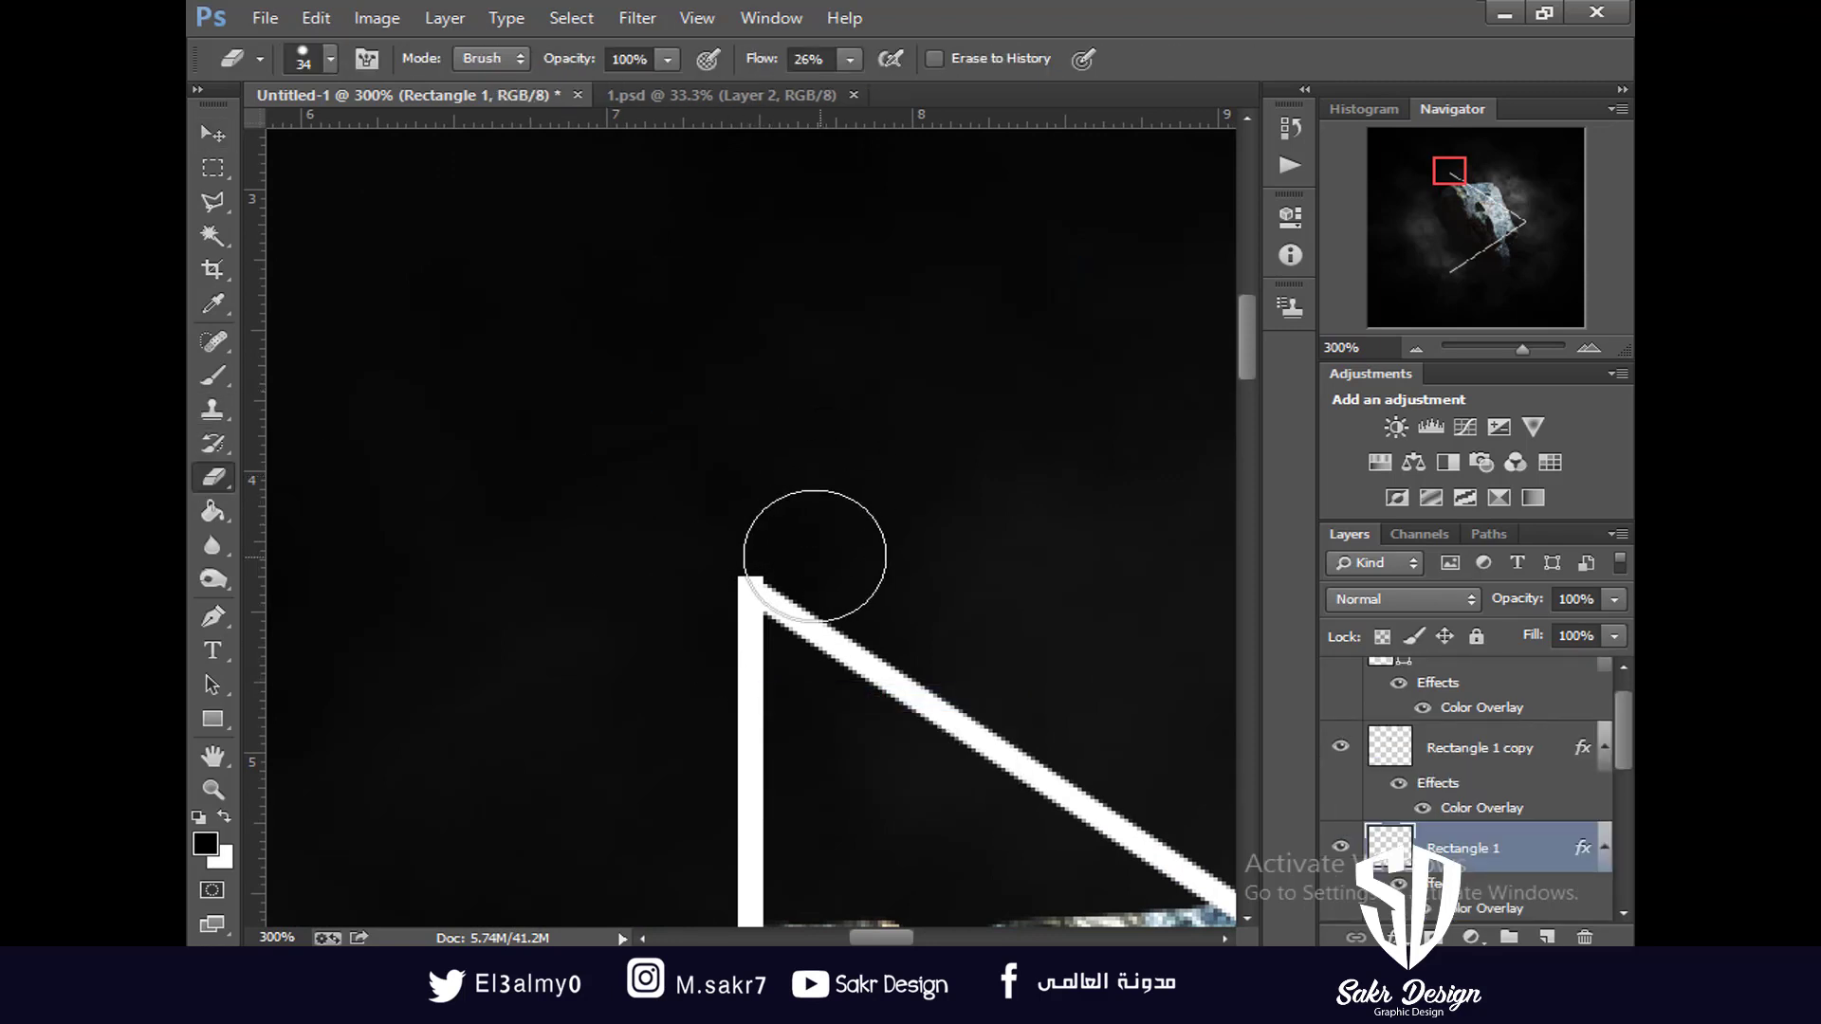
Reduce the Eraser brush to 17 px and erase the vertical line's protruding top edge at the upper corner
right_click(846, 486)
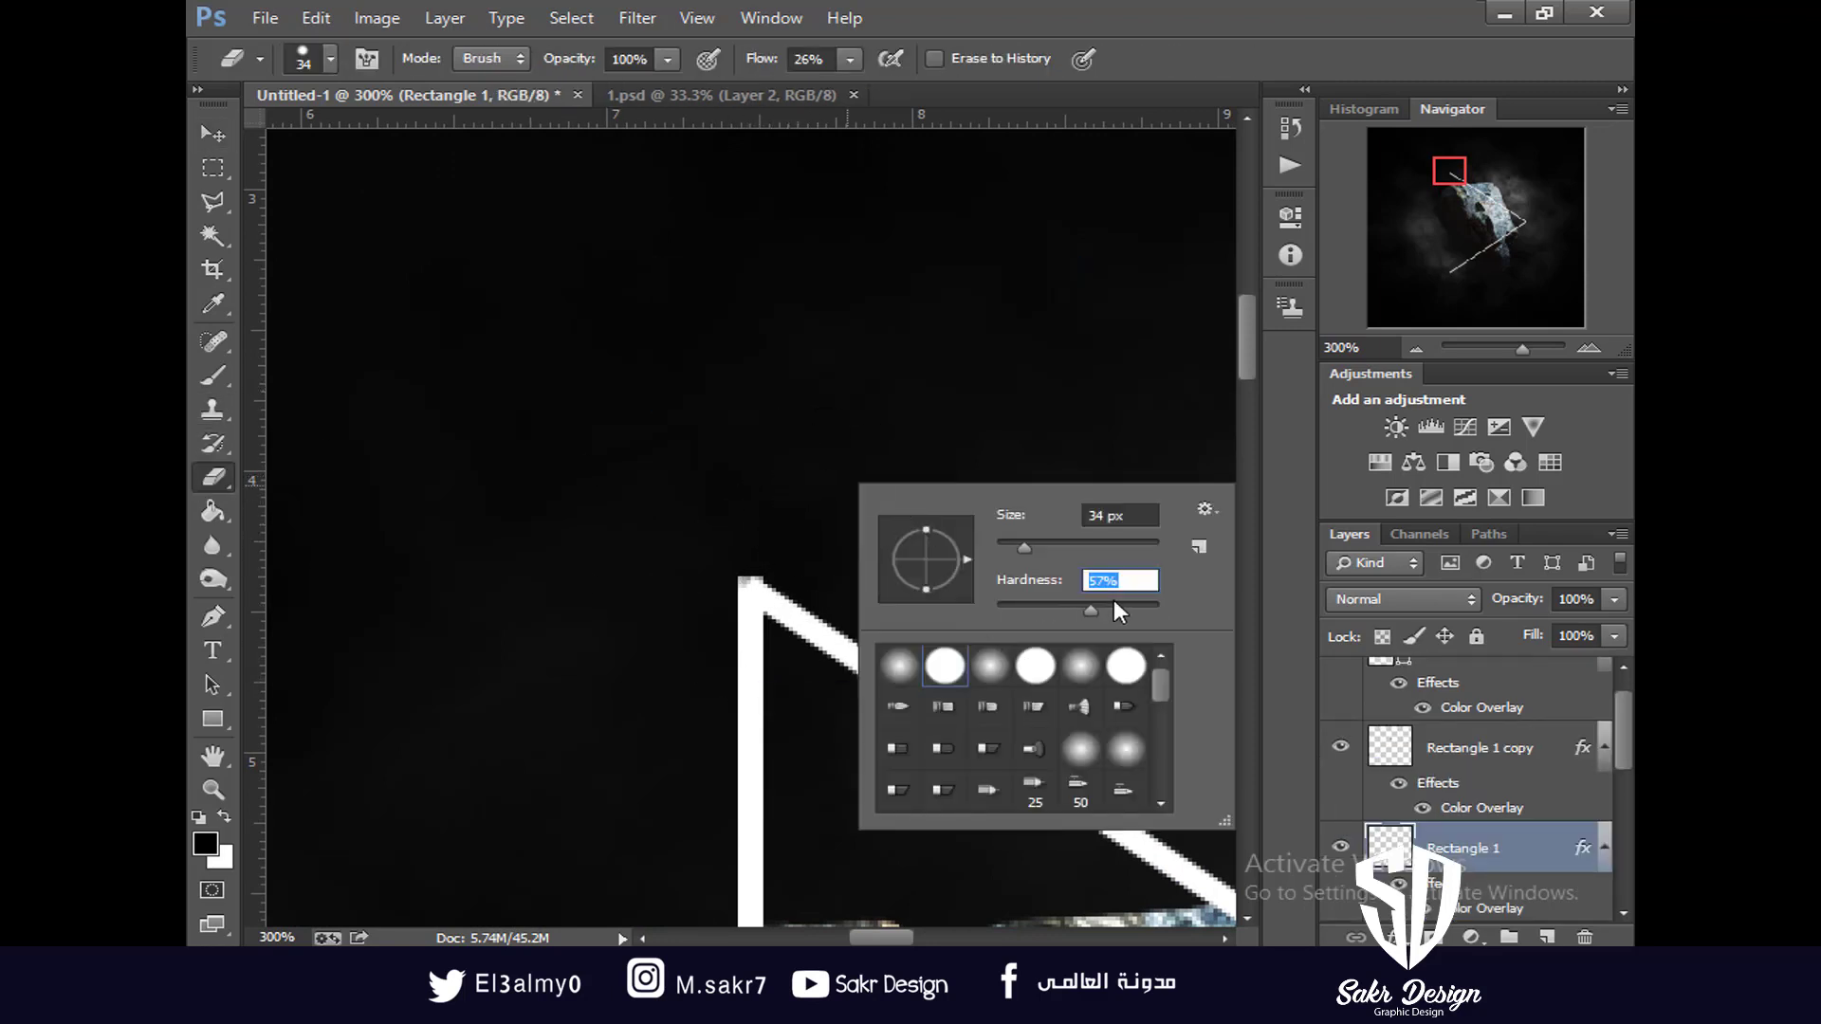
drag(1024, 548, 1011, 548)
click(768, 569)
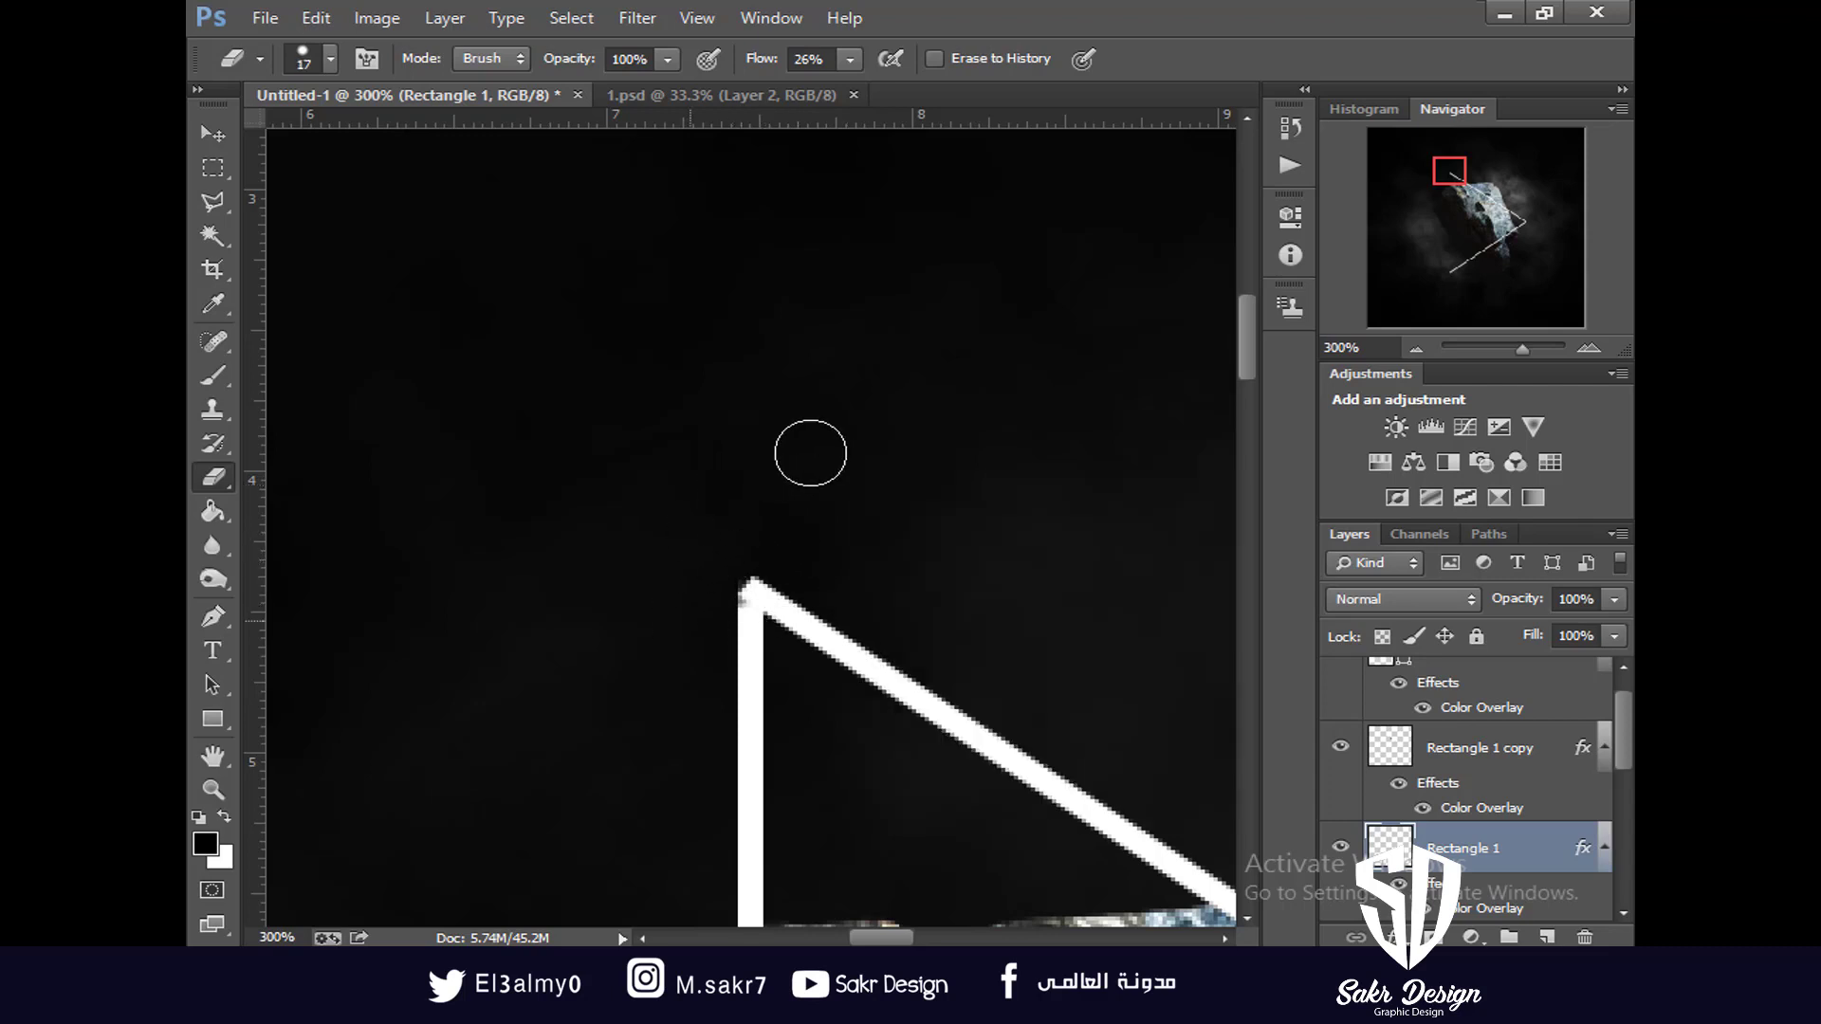
drag(749, 578, 748, 574)
key(Return)
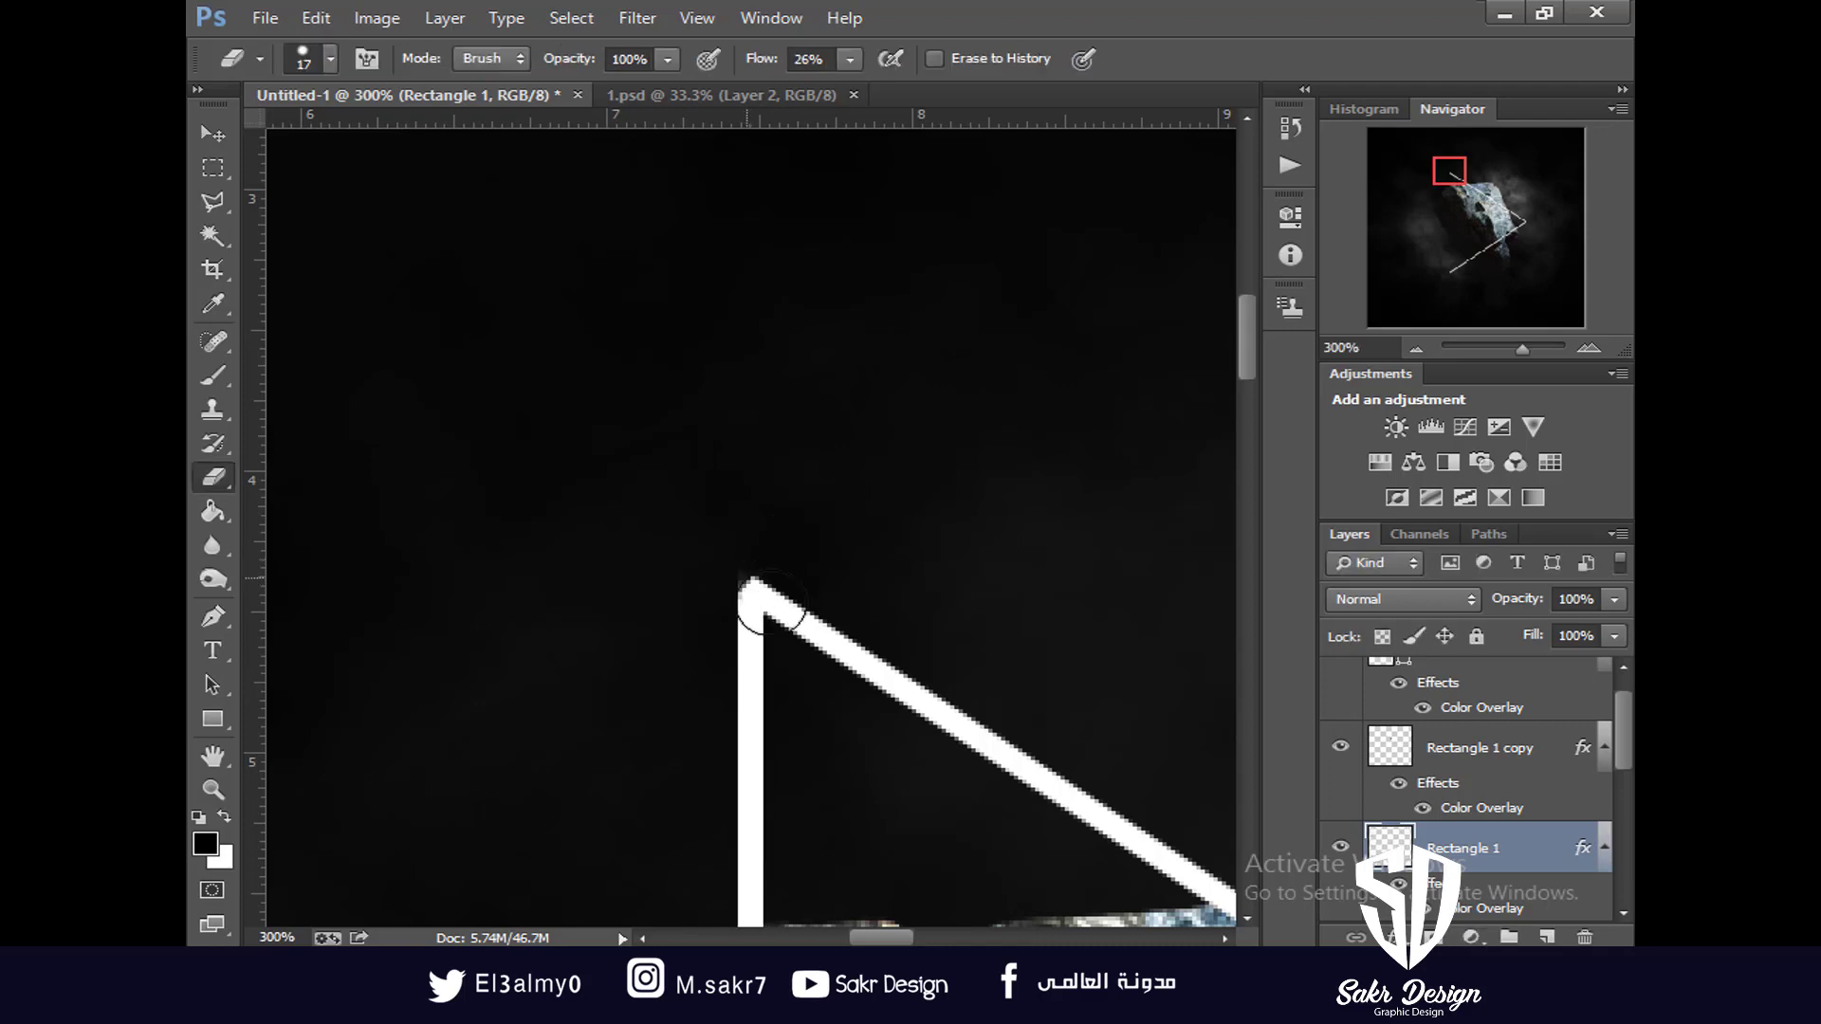
Outline the vertical line's excess at the top corner with the Polygonal Lasso, delete it and deselect
click(213, 202)
click(785, 532)
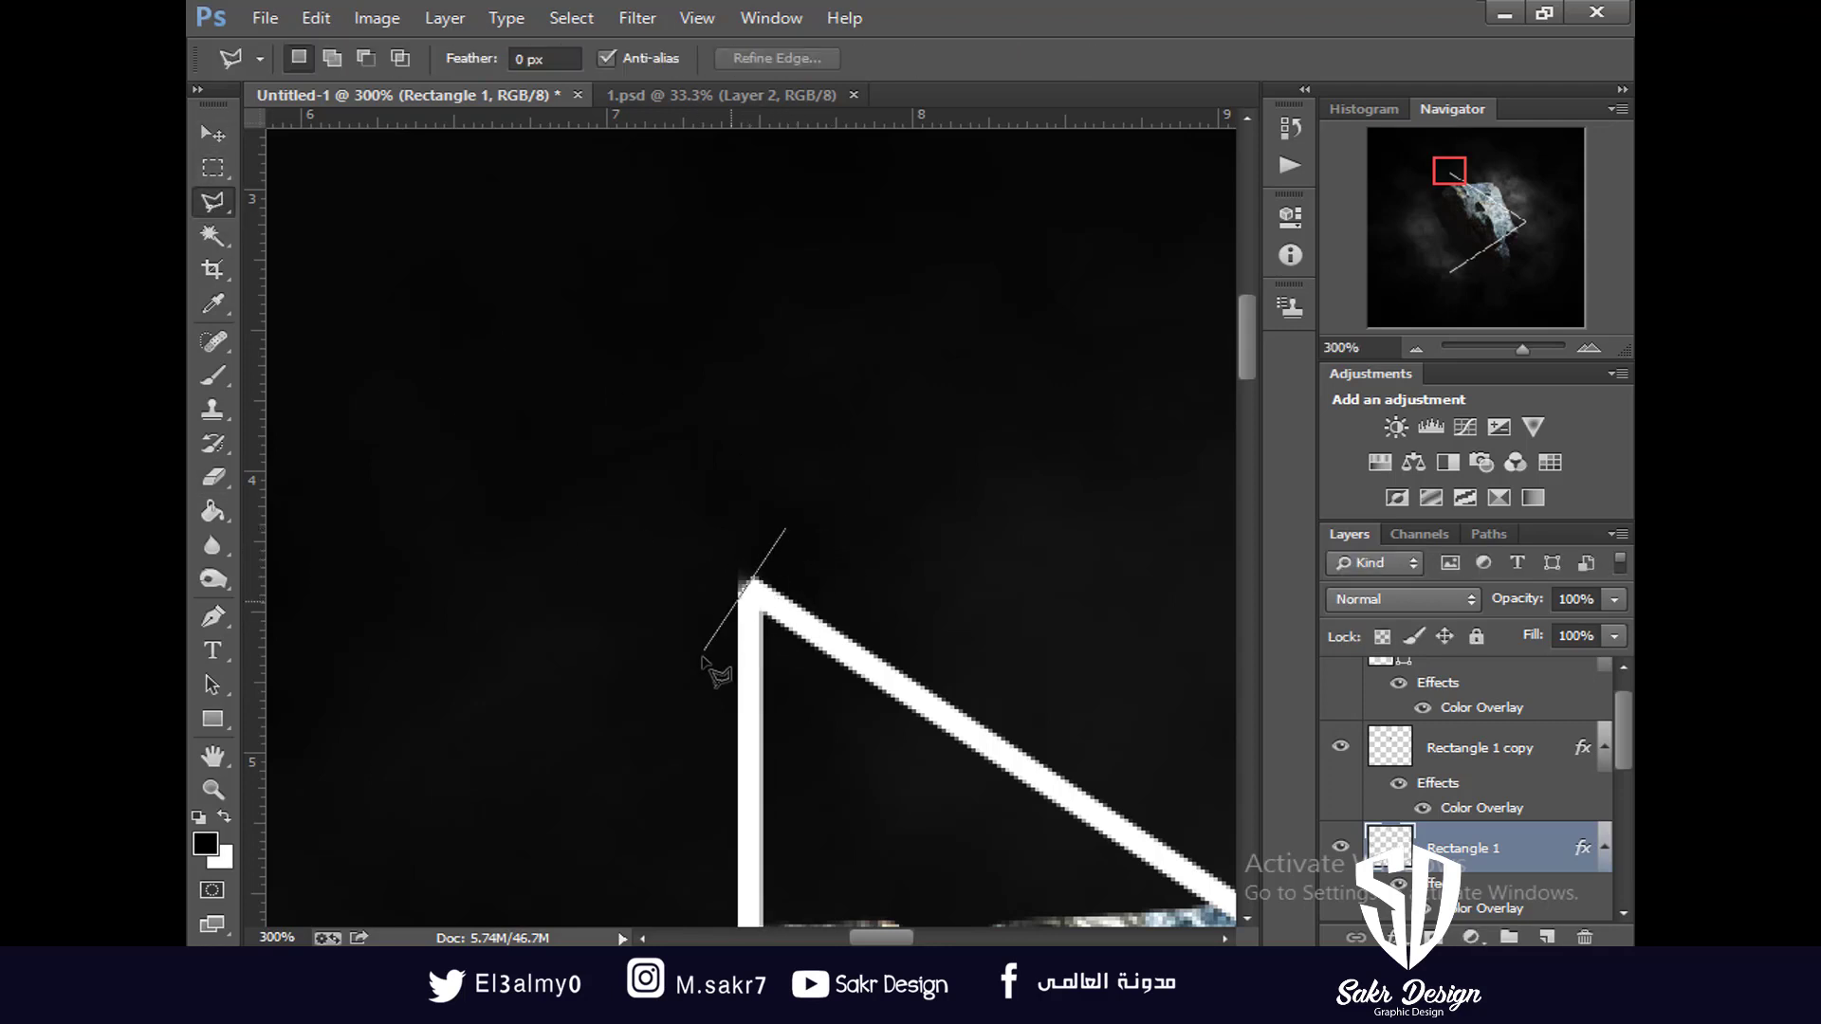
click(704, 649)
click(709, 353)
click(783, 532)
key(Delete)
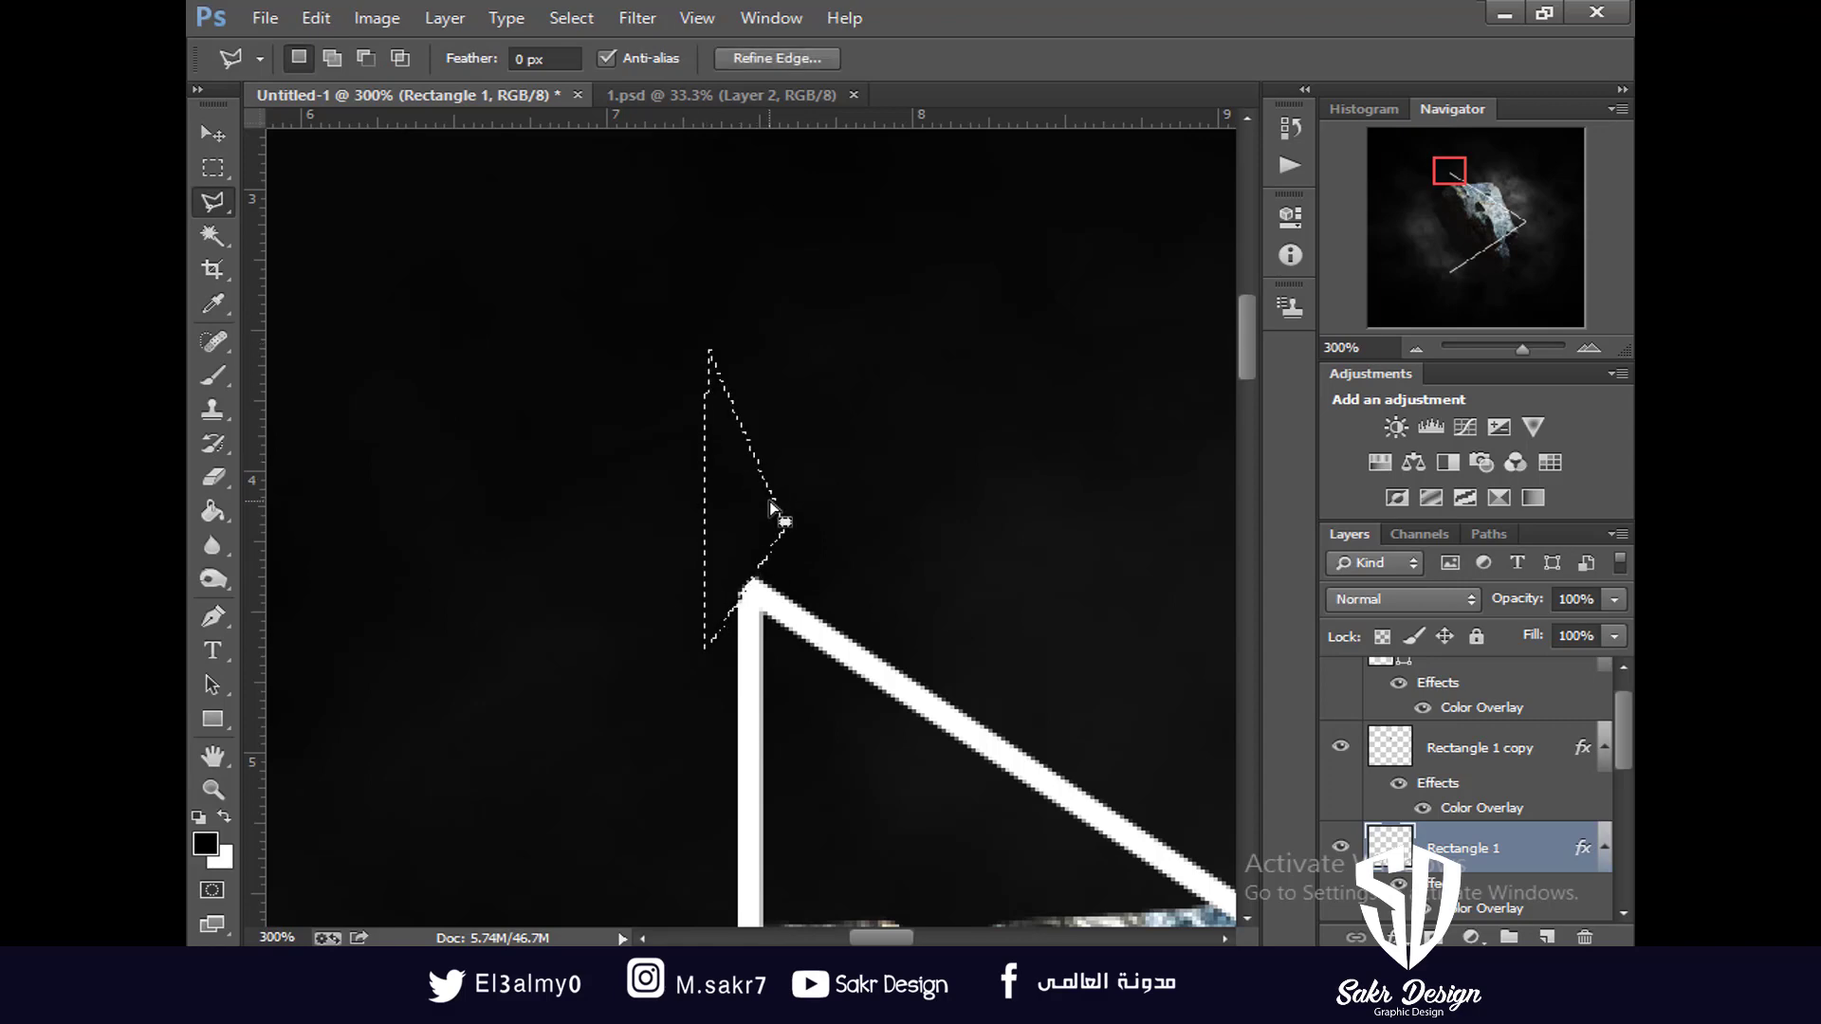
key(ctrl+d)
Skew the lower slanted line vertically by 0.19° so its end fits the vertical line at the triangle's bottom corner
drag(795, 872, 736, 452)
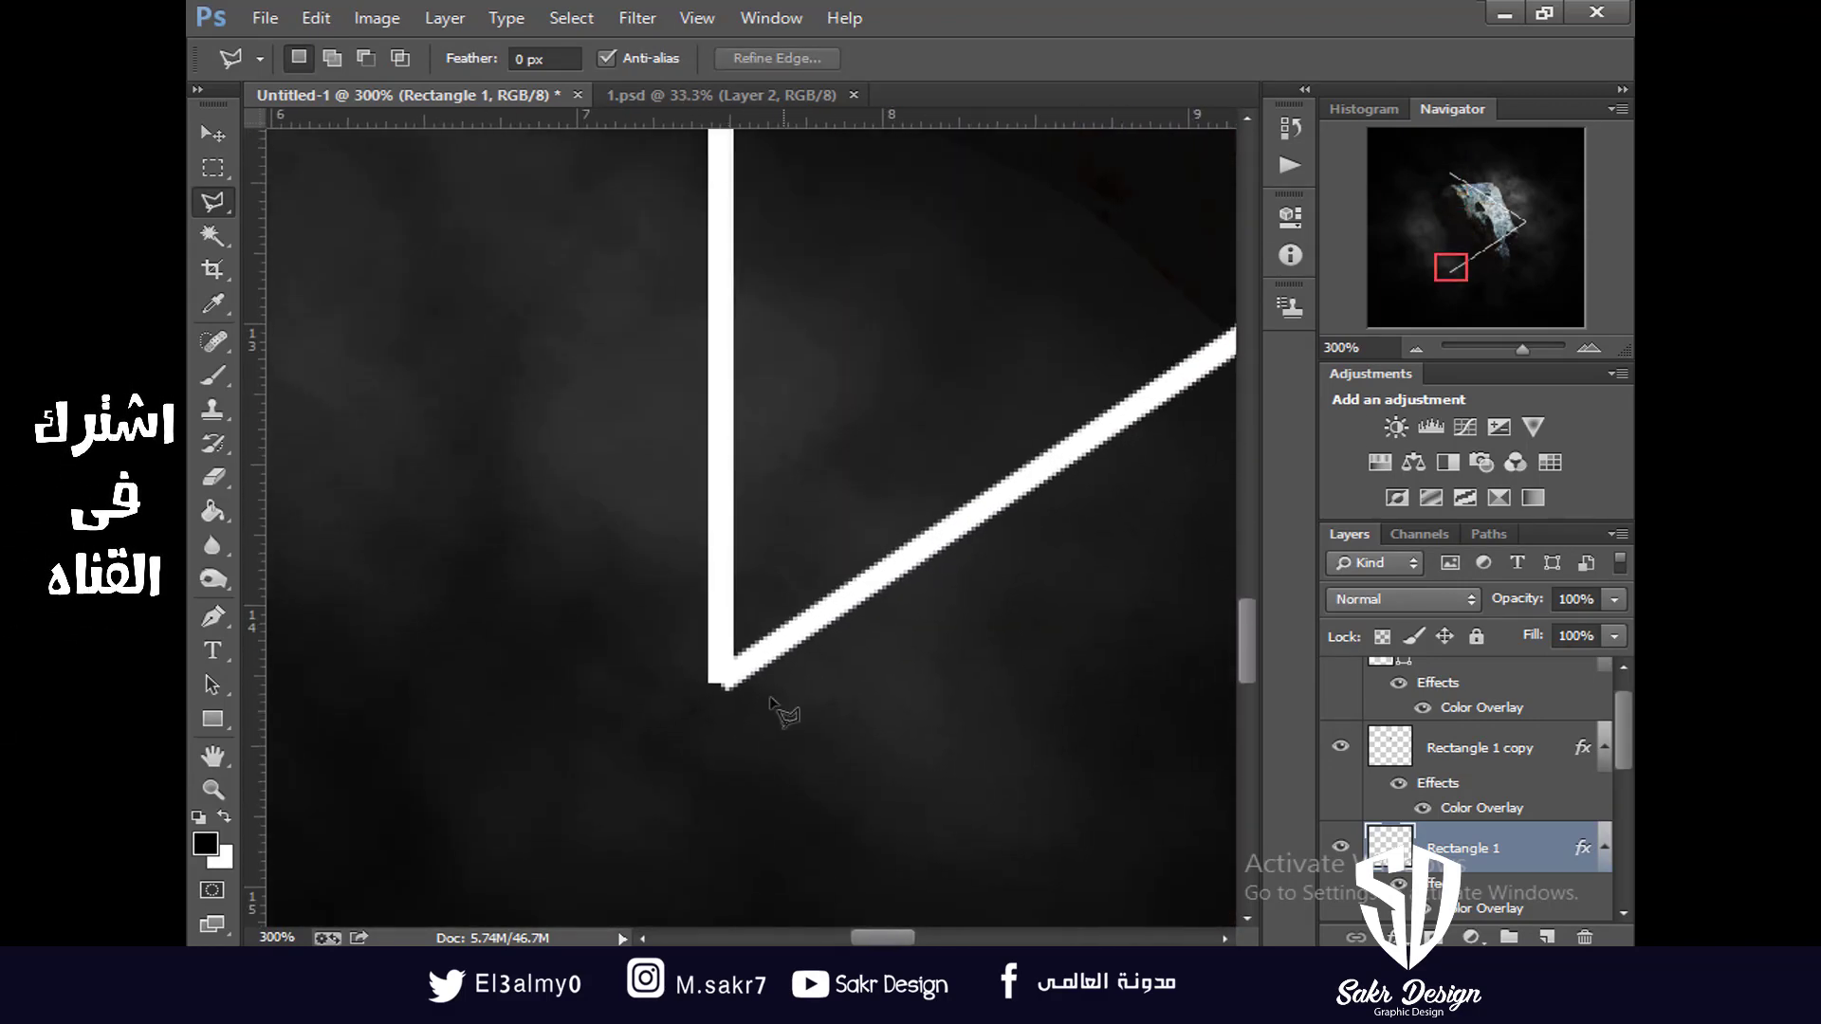
key(v)
right_click(766, 652)
click(785, 667)
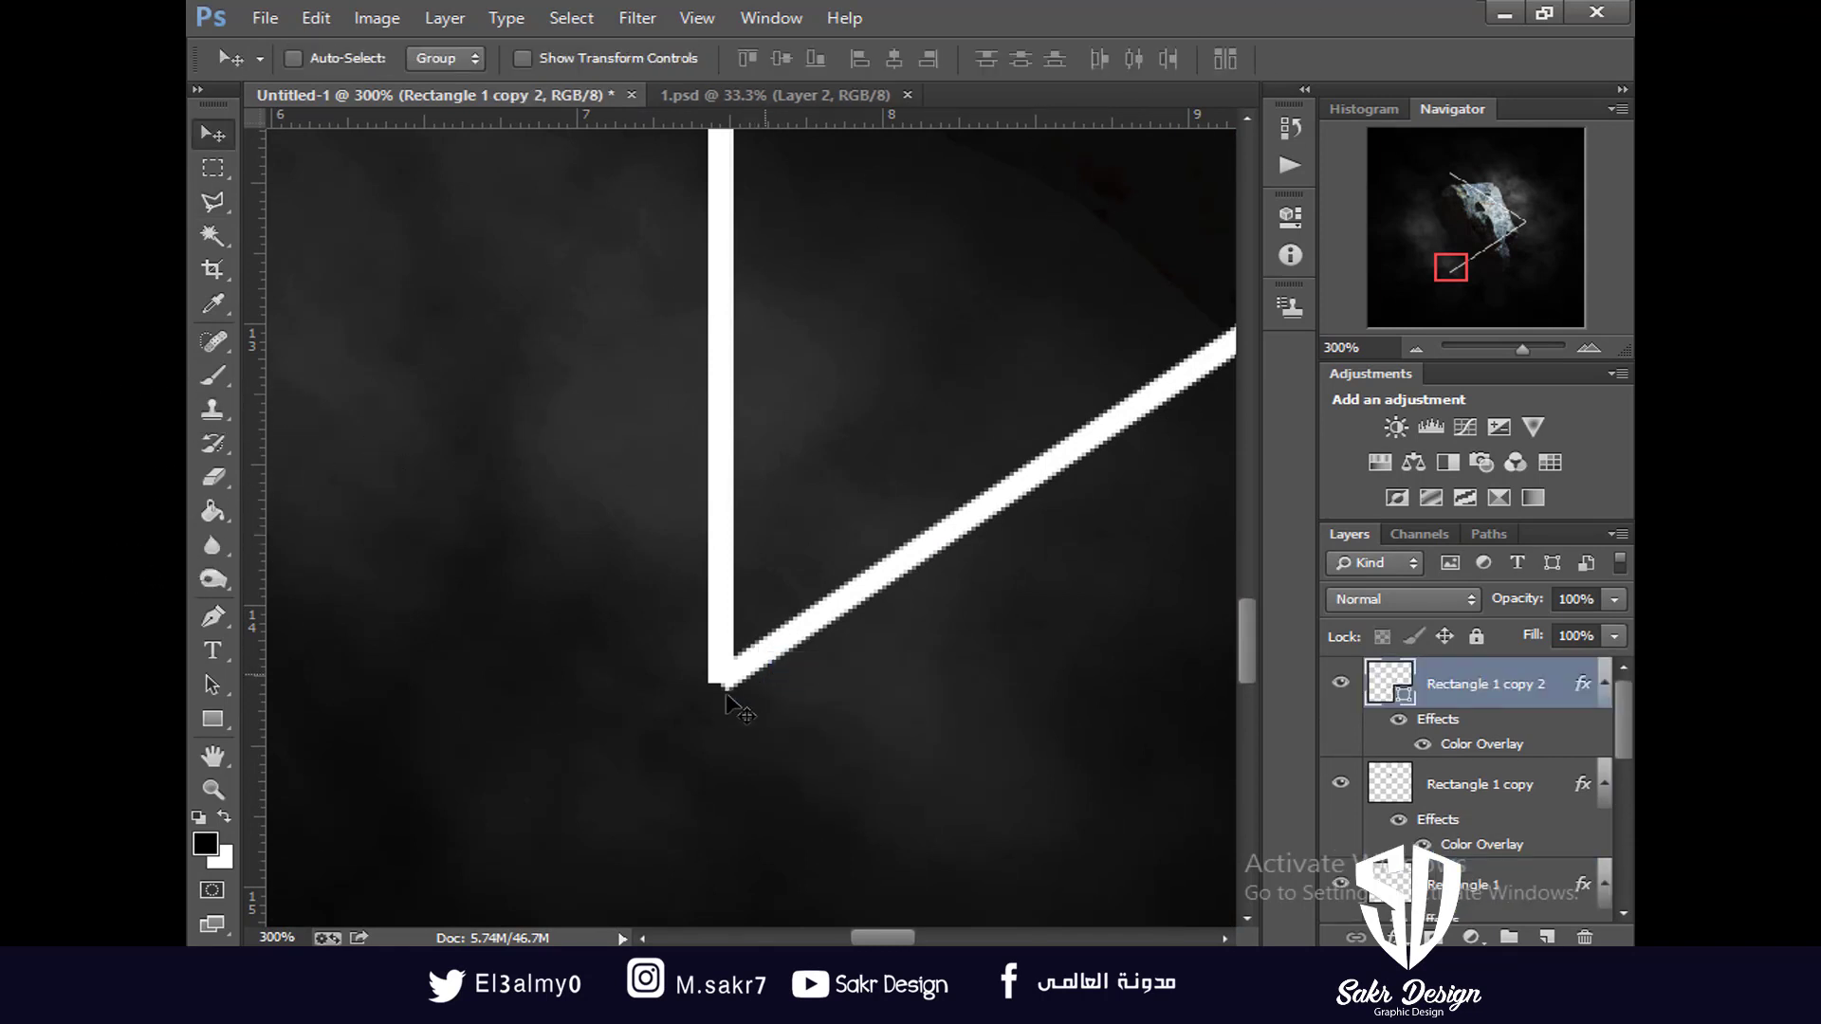
key(ctrl+t)
drag(713, 692, 713, 675)
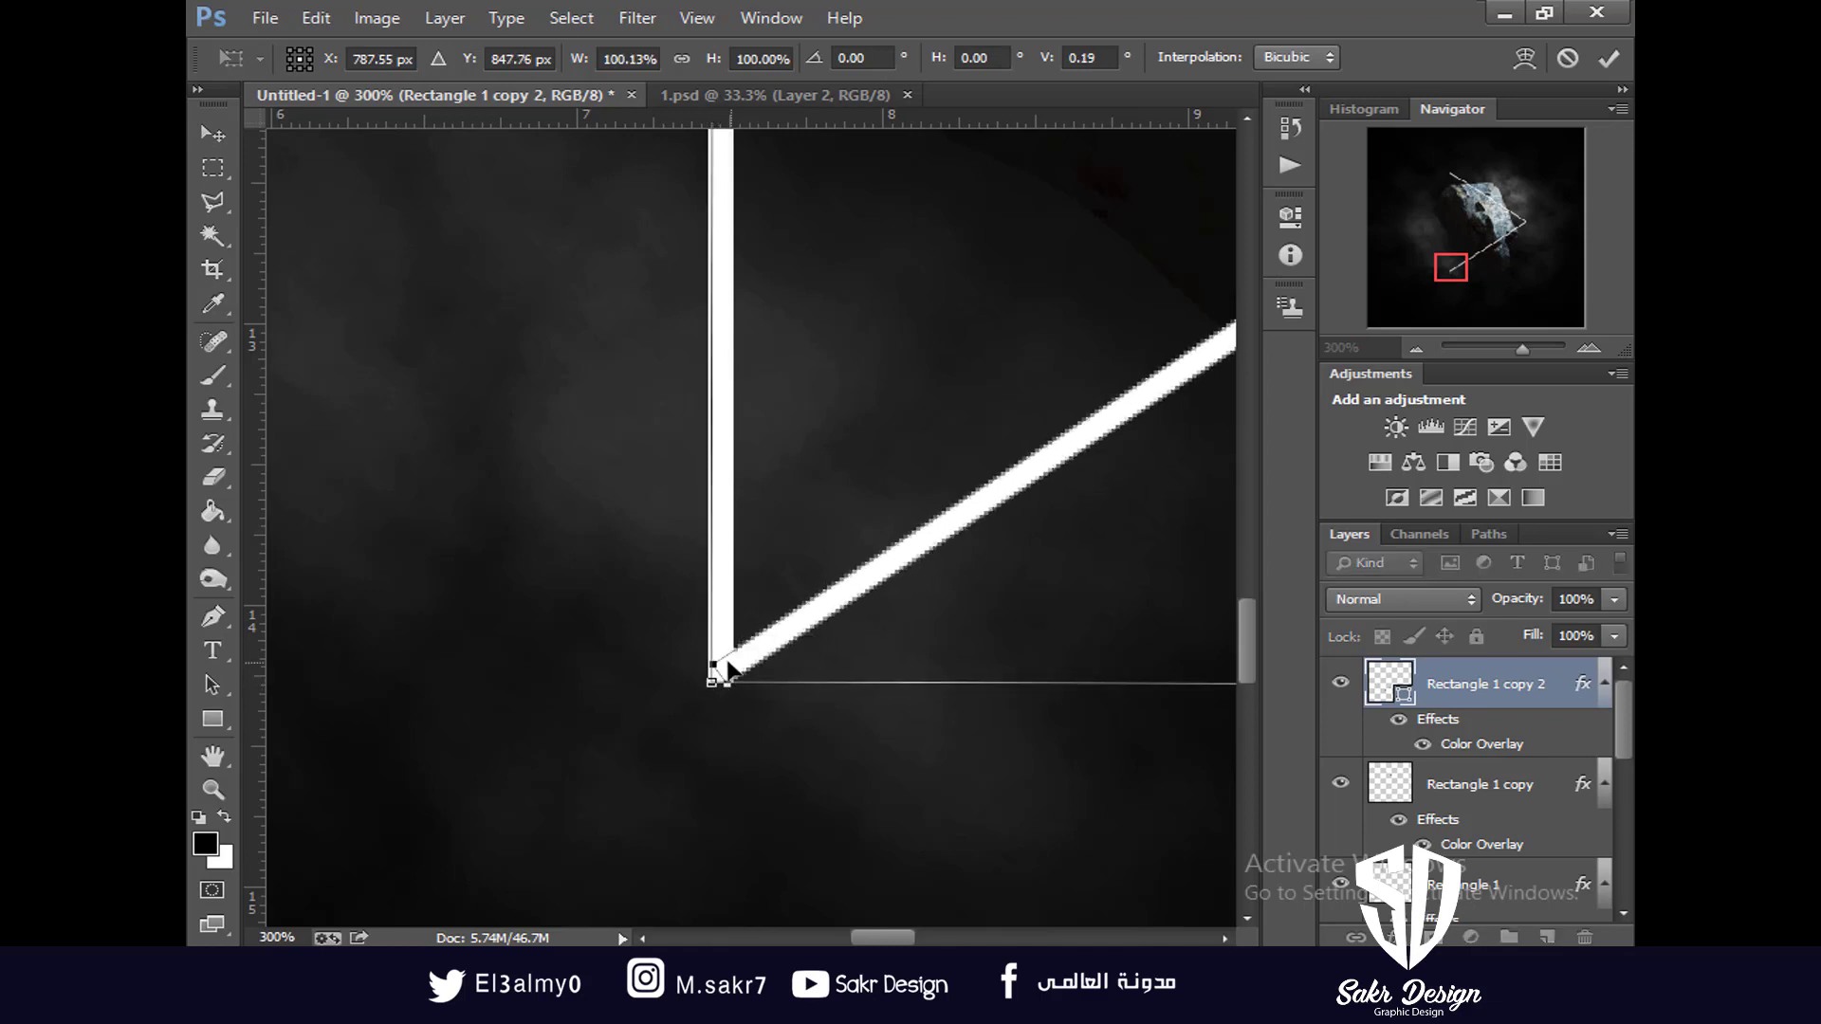
key(Return)
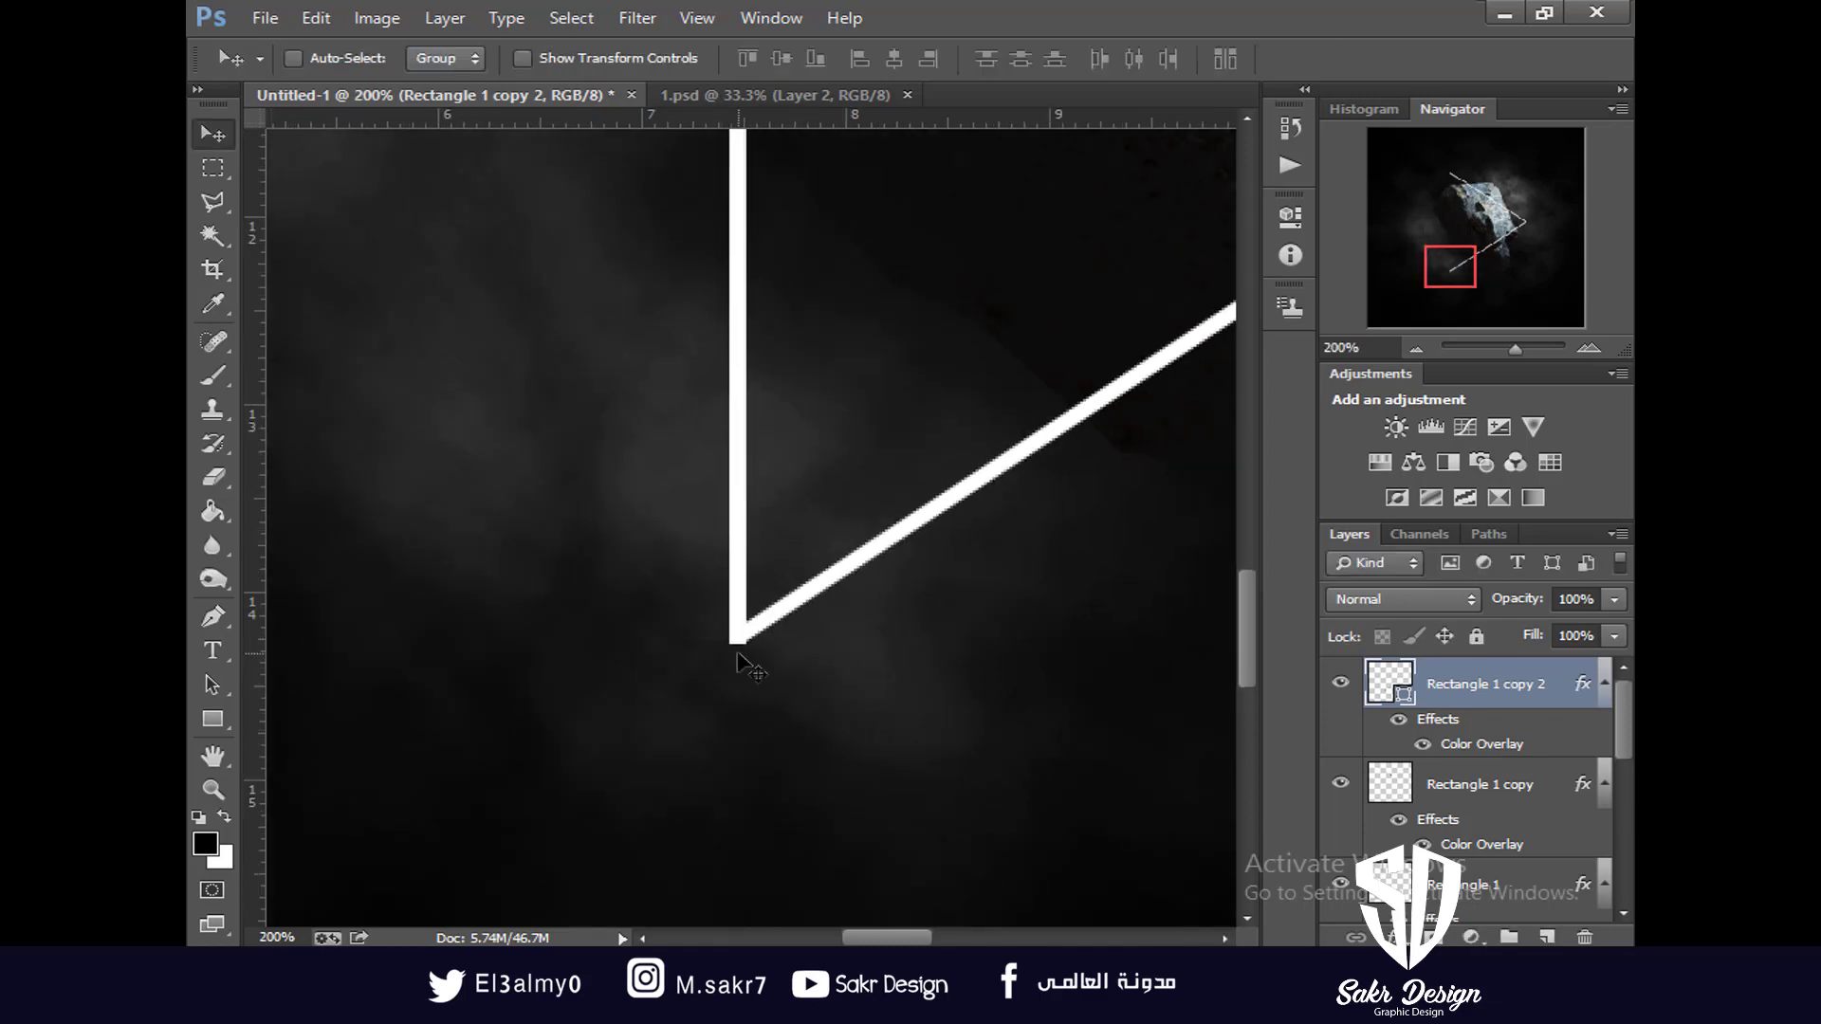
Cut off the vertical line's excess at the bottom corner with a Polygonal Lasso selection and deselect
right_click(736, 580)
click(834, 594)
click(212, 201)
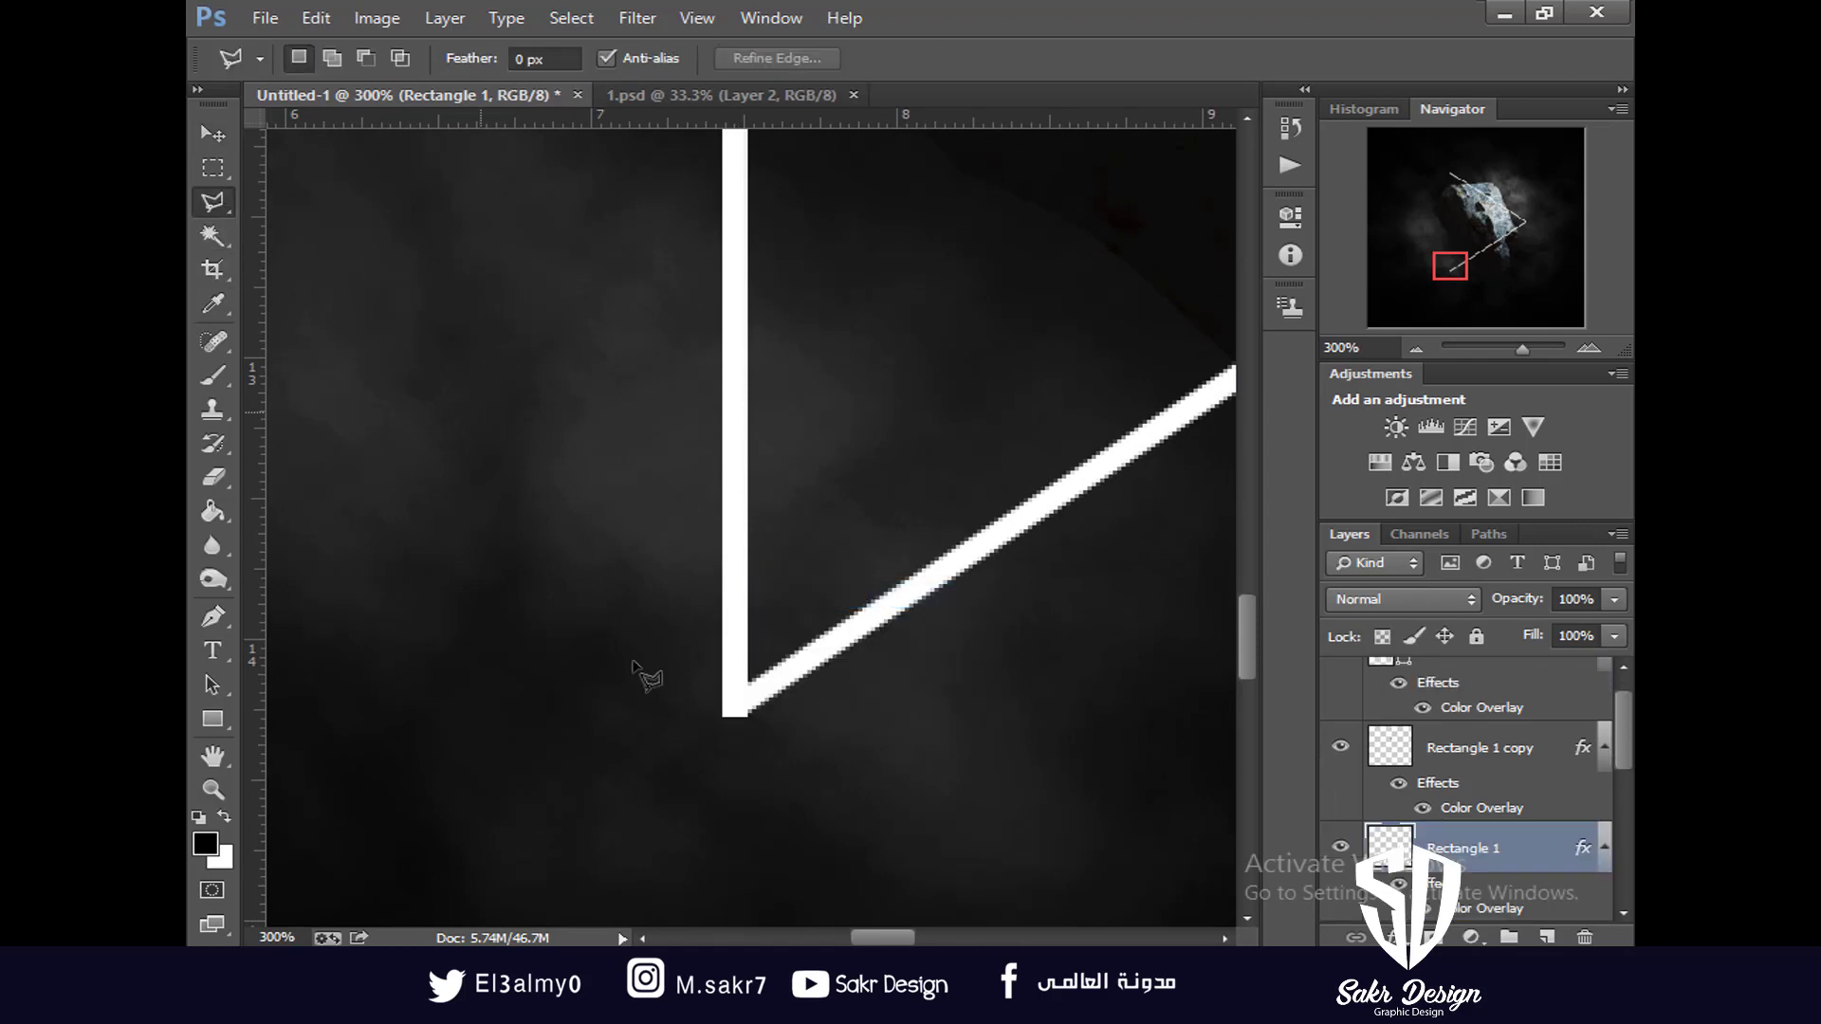
click(701, 693)
click(819, 759)
click(548, 743)
double_click(695, 754)
key(ctrl+d)
Merge the three triangle line layers into one layer
key(ctrl+0)
key(ctrl+plus)
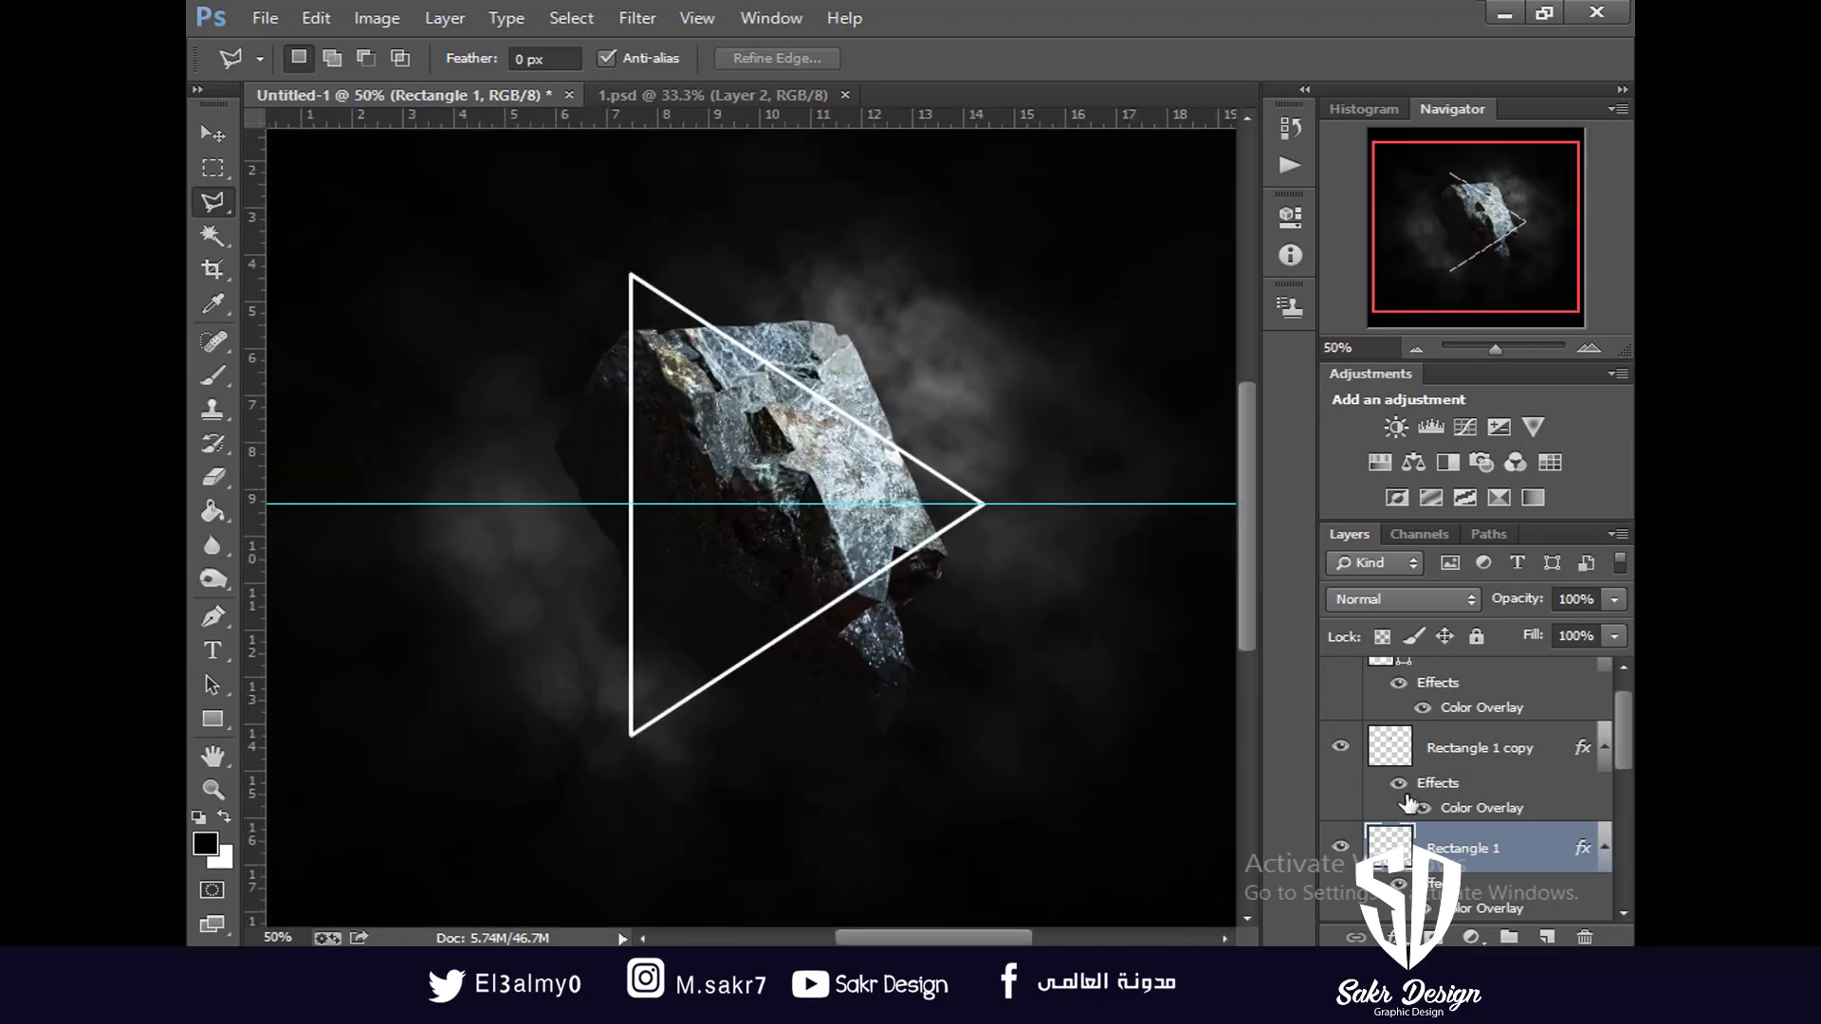
scroll(1465, 763, up, 1)
shift+click(1482, 683)
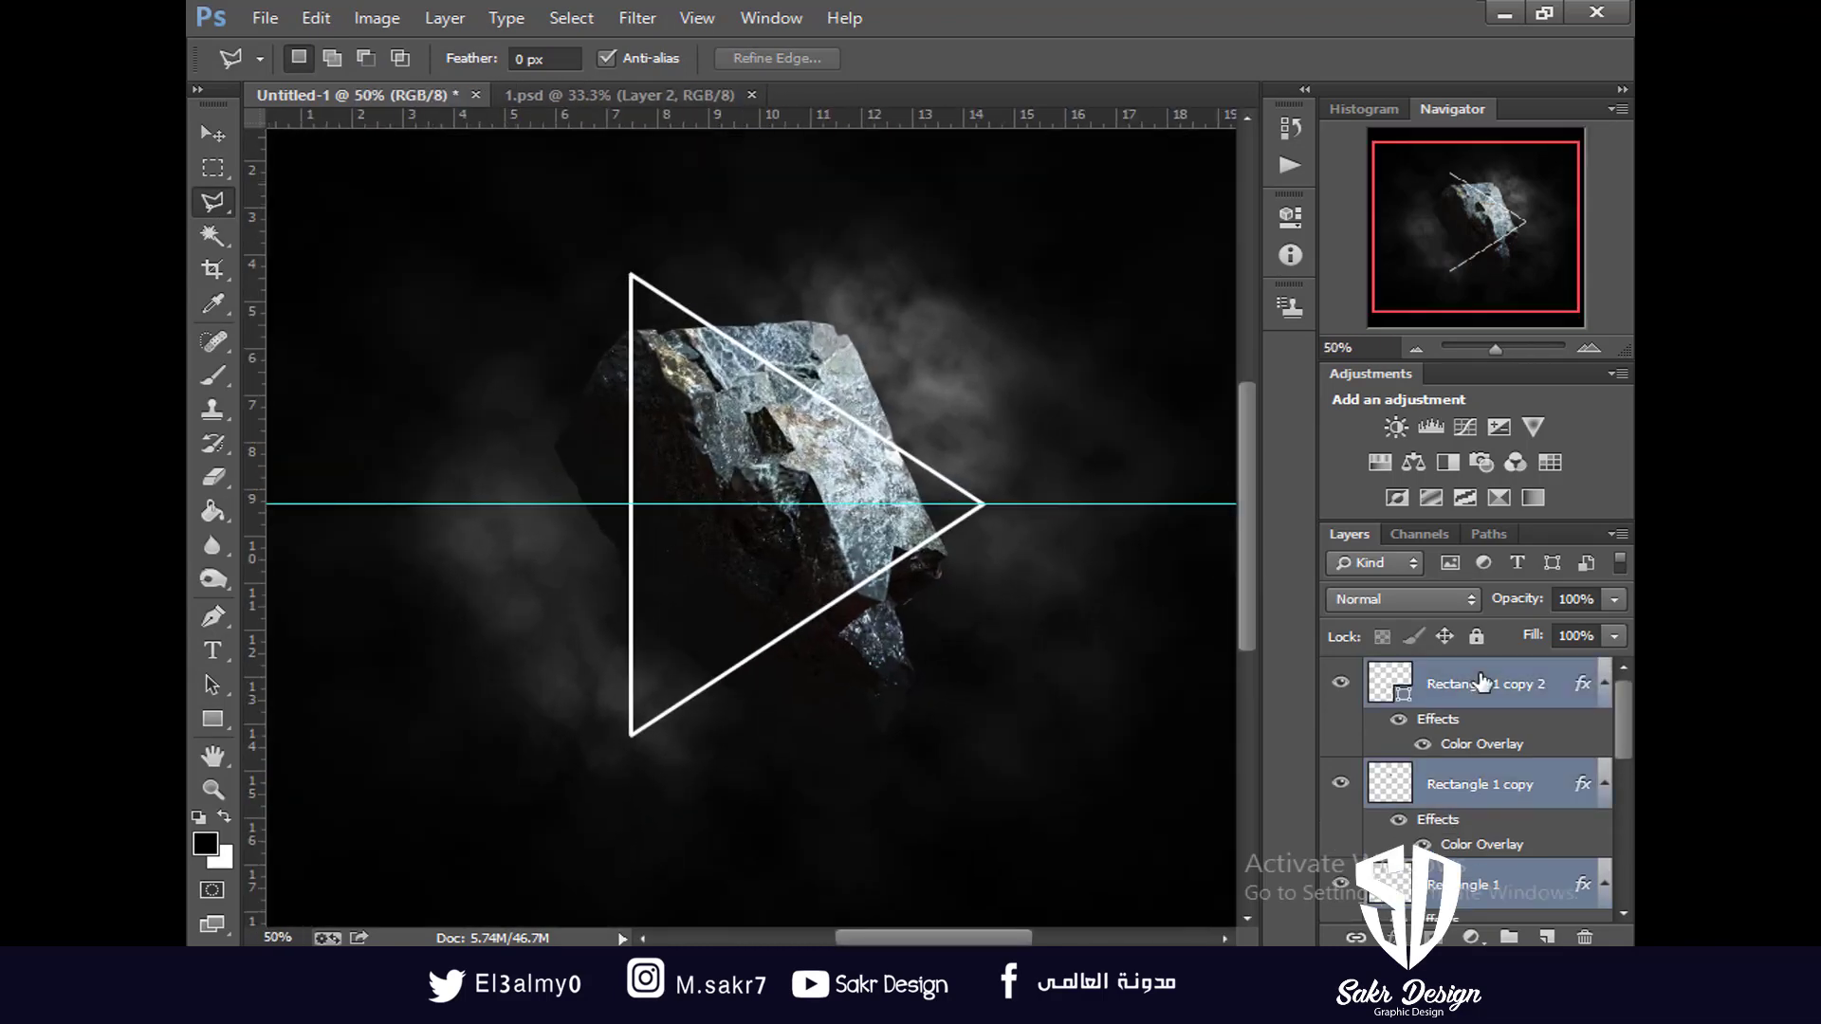
key(ctrl+e)
key(v)
mouse_move(849, 470)
mouse_down()
mouse_move(877, 480)
mouse_move(846, 471)
mouse_up()
Add an Outer Glow to the merged triangle and set its colour to red, ff0000
click(1393, 937)
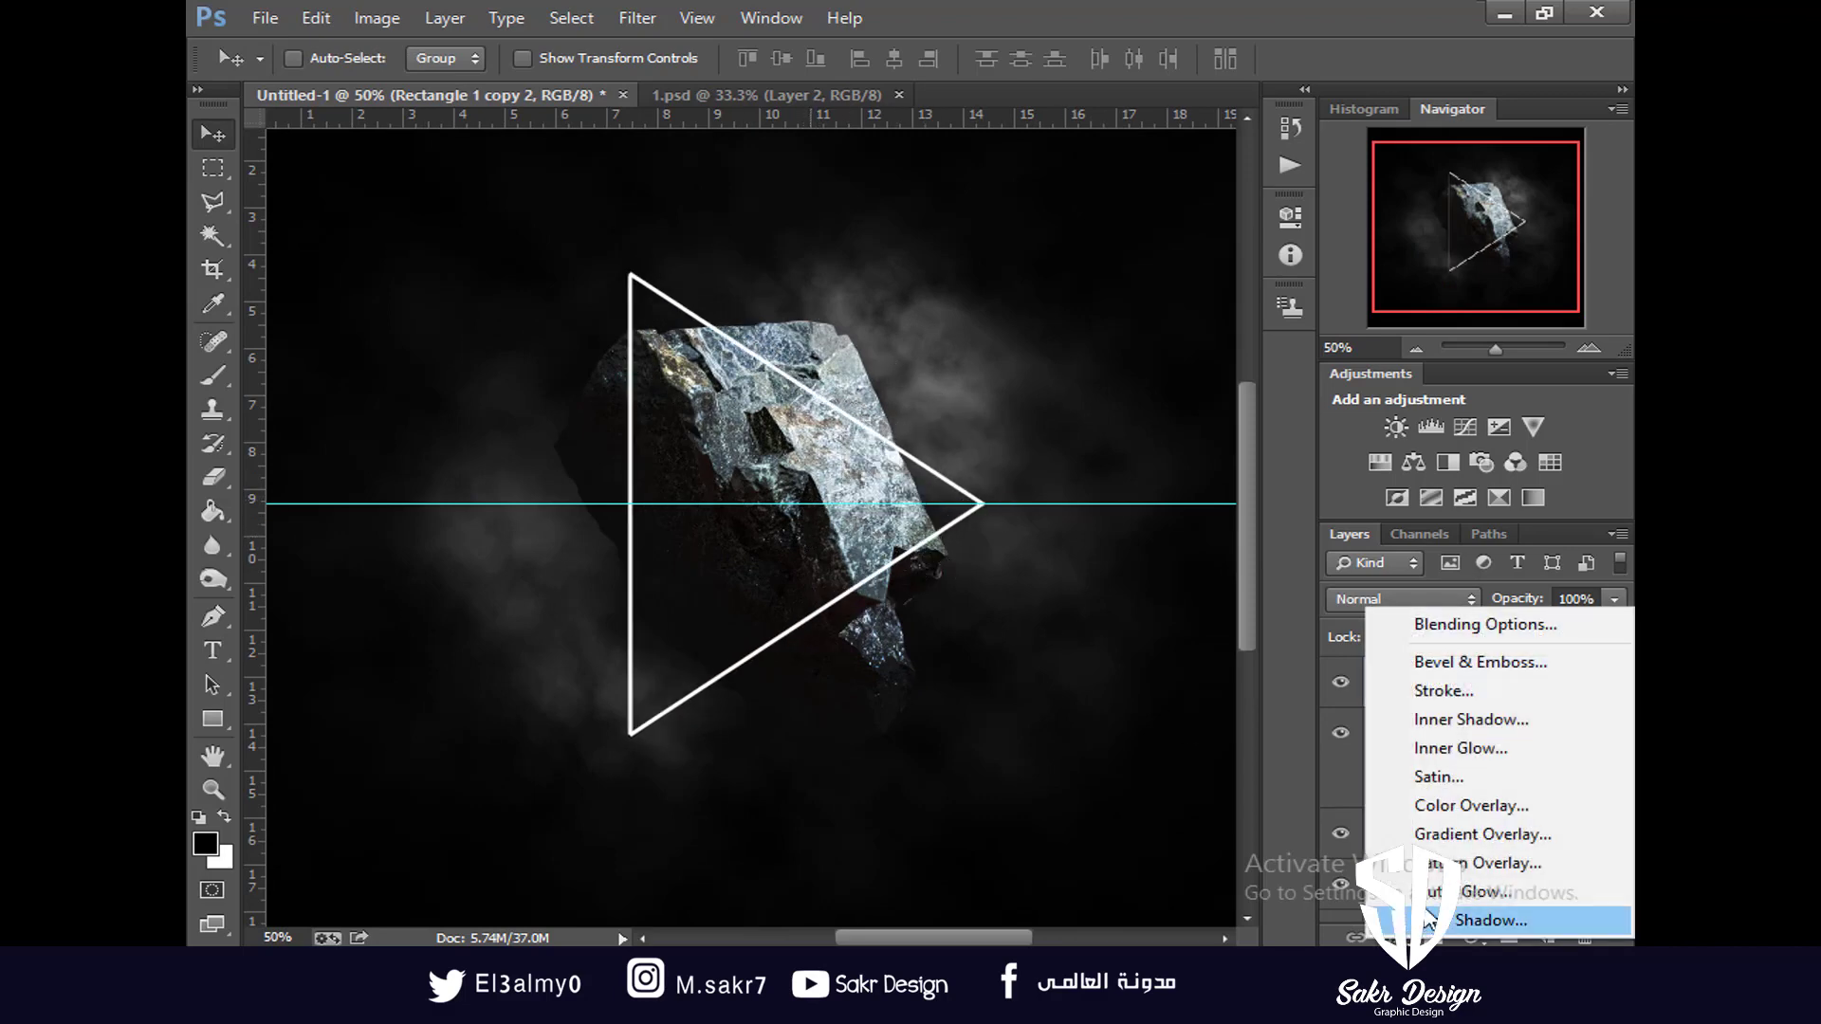
click(1431, 891)
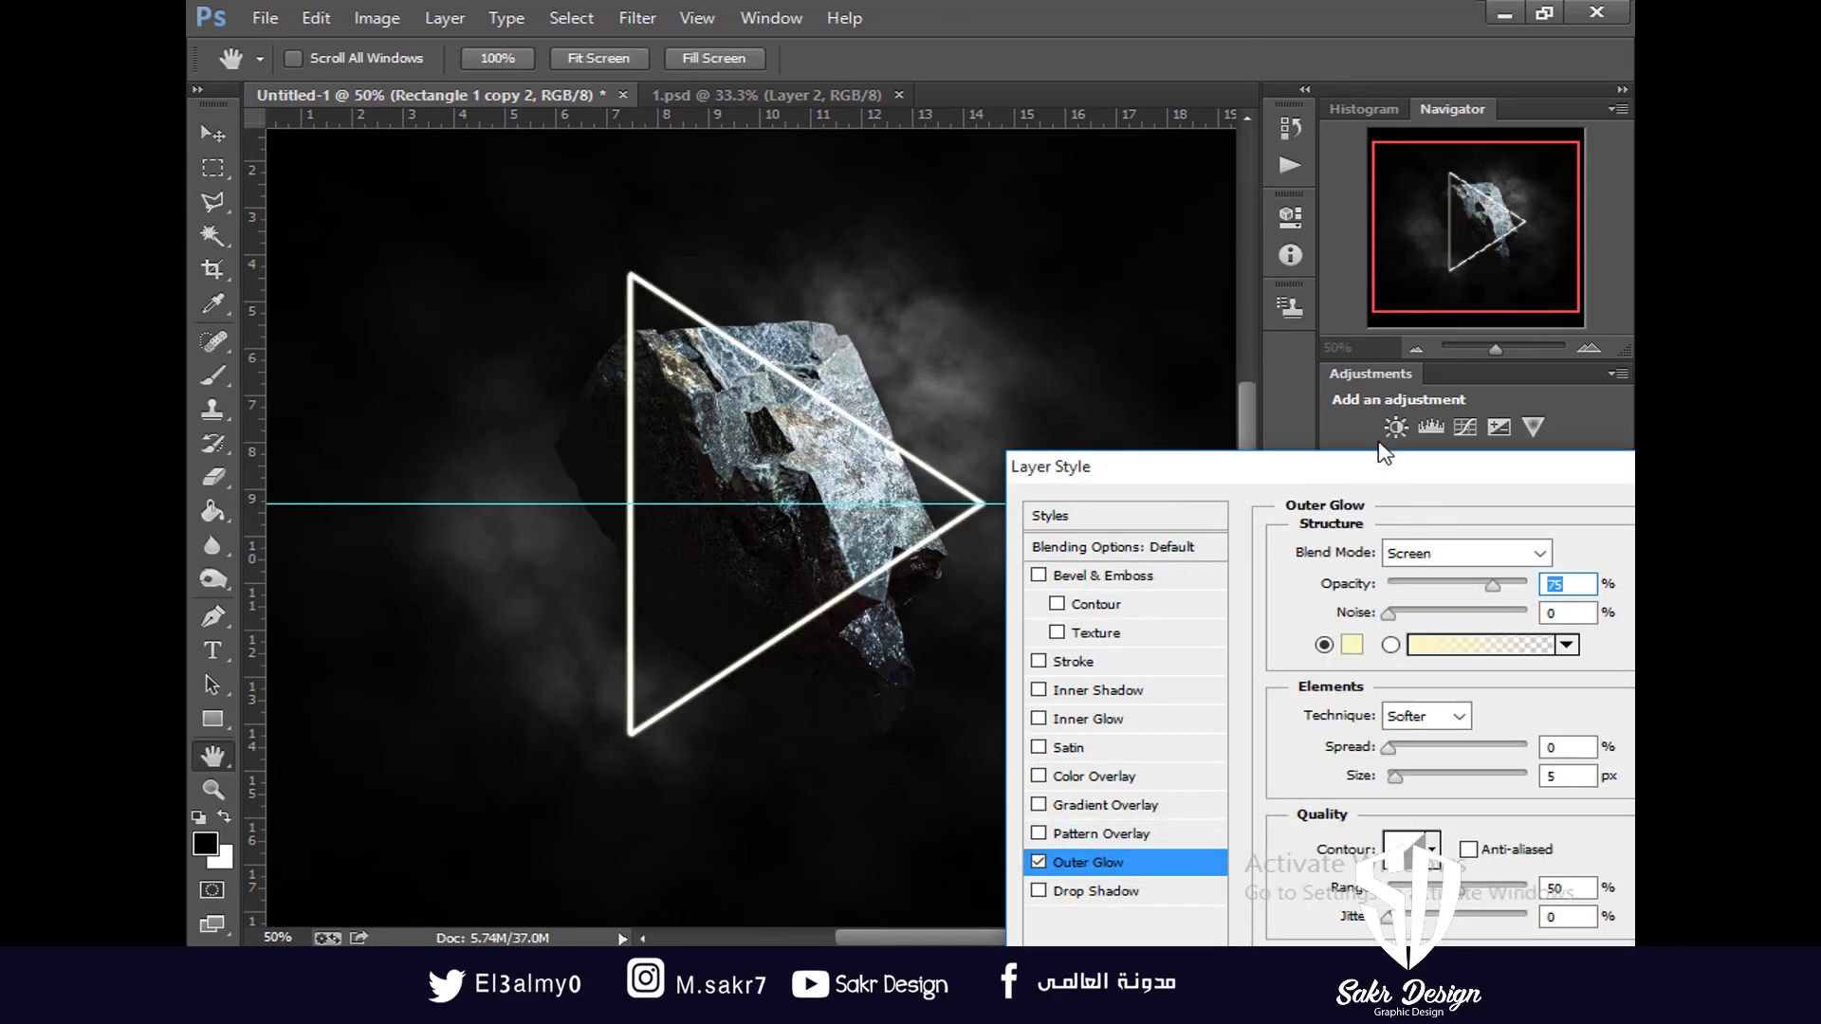
drag(1378, 444, 1230, 245)
click(1199, 434)
drag(1221, 327, 1278, 247)
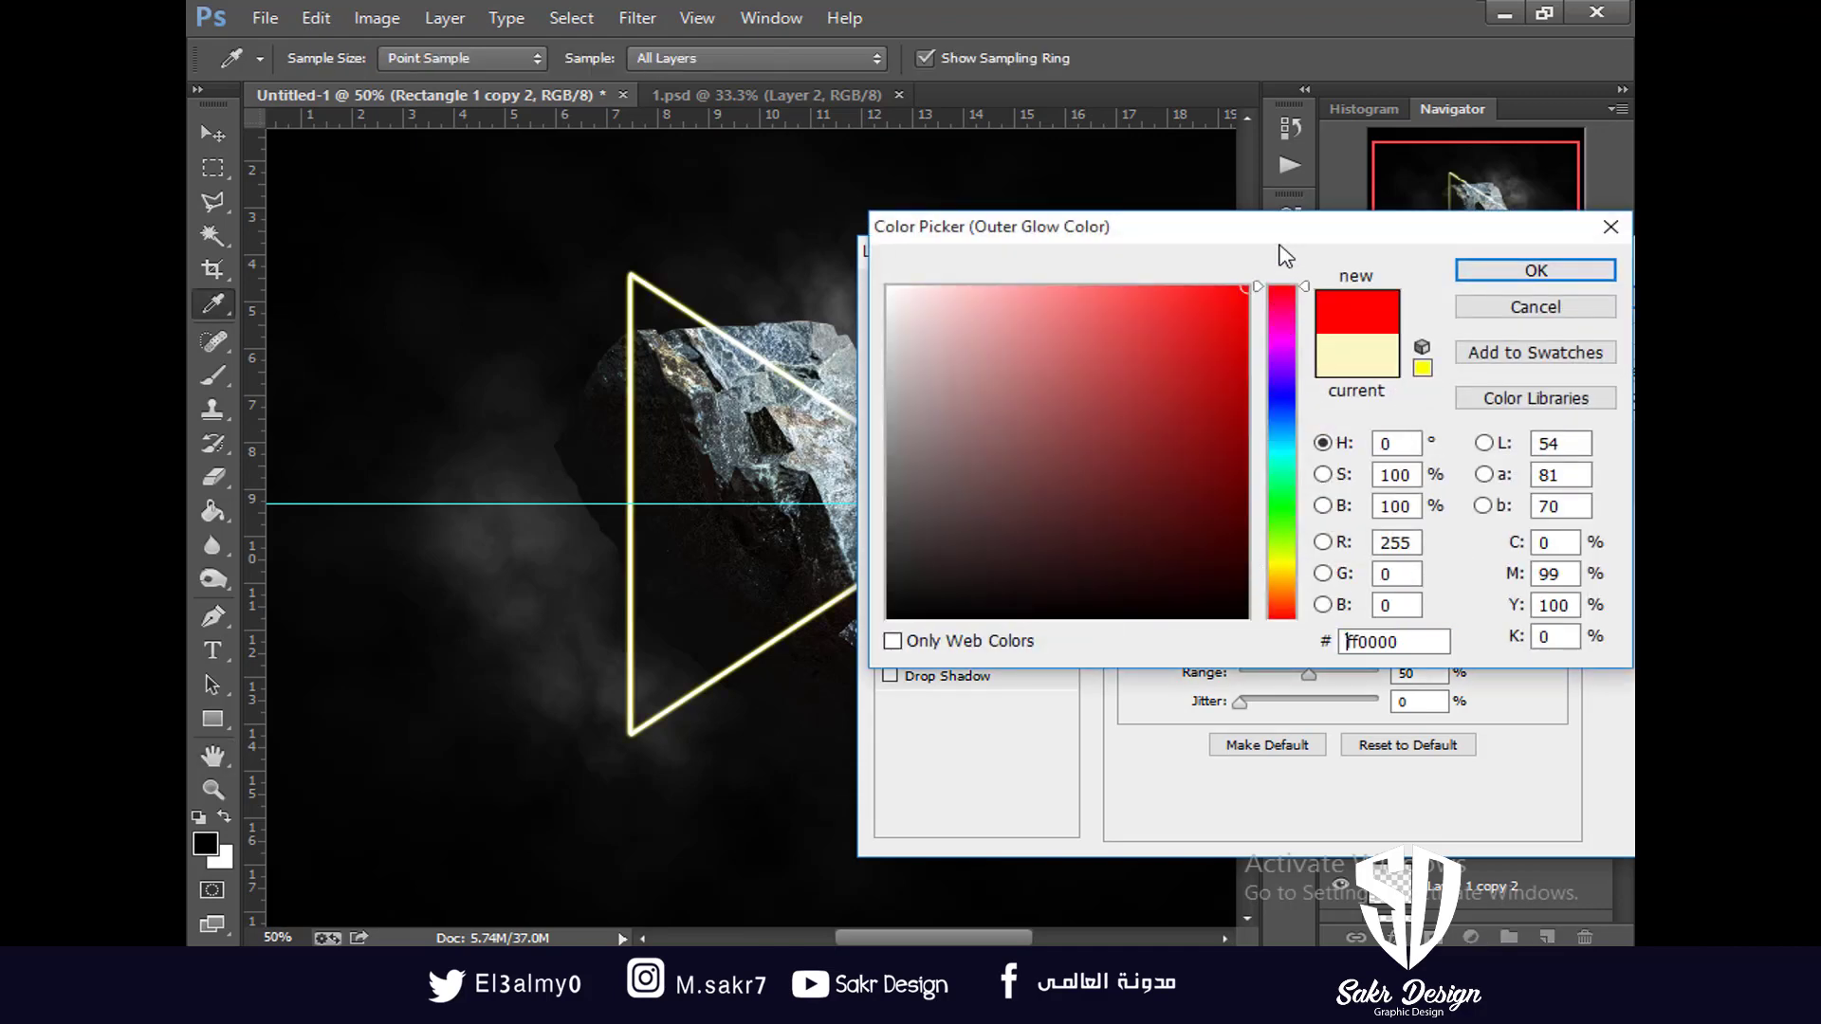
key(Return)
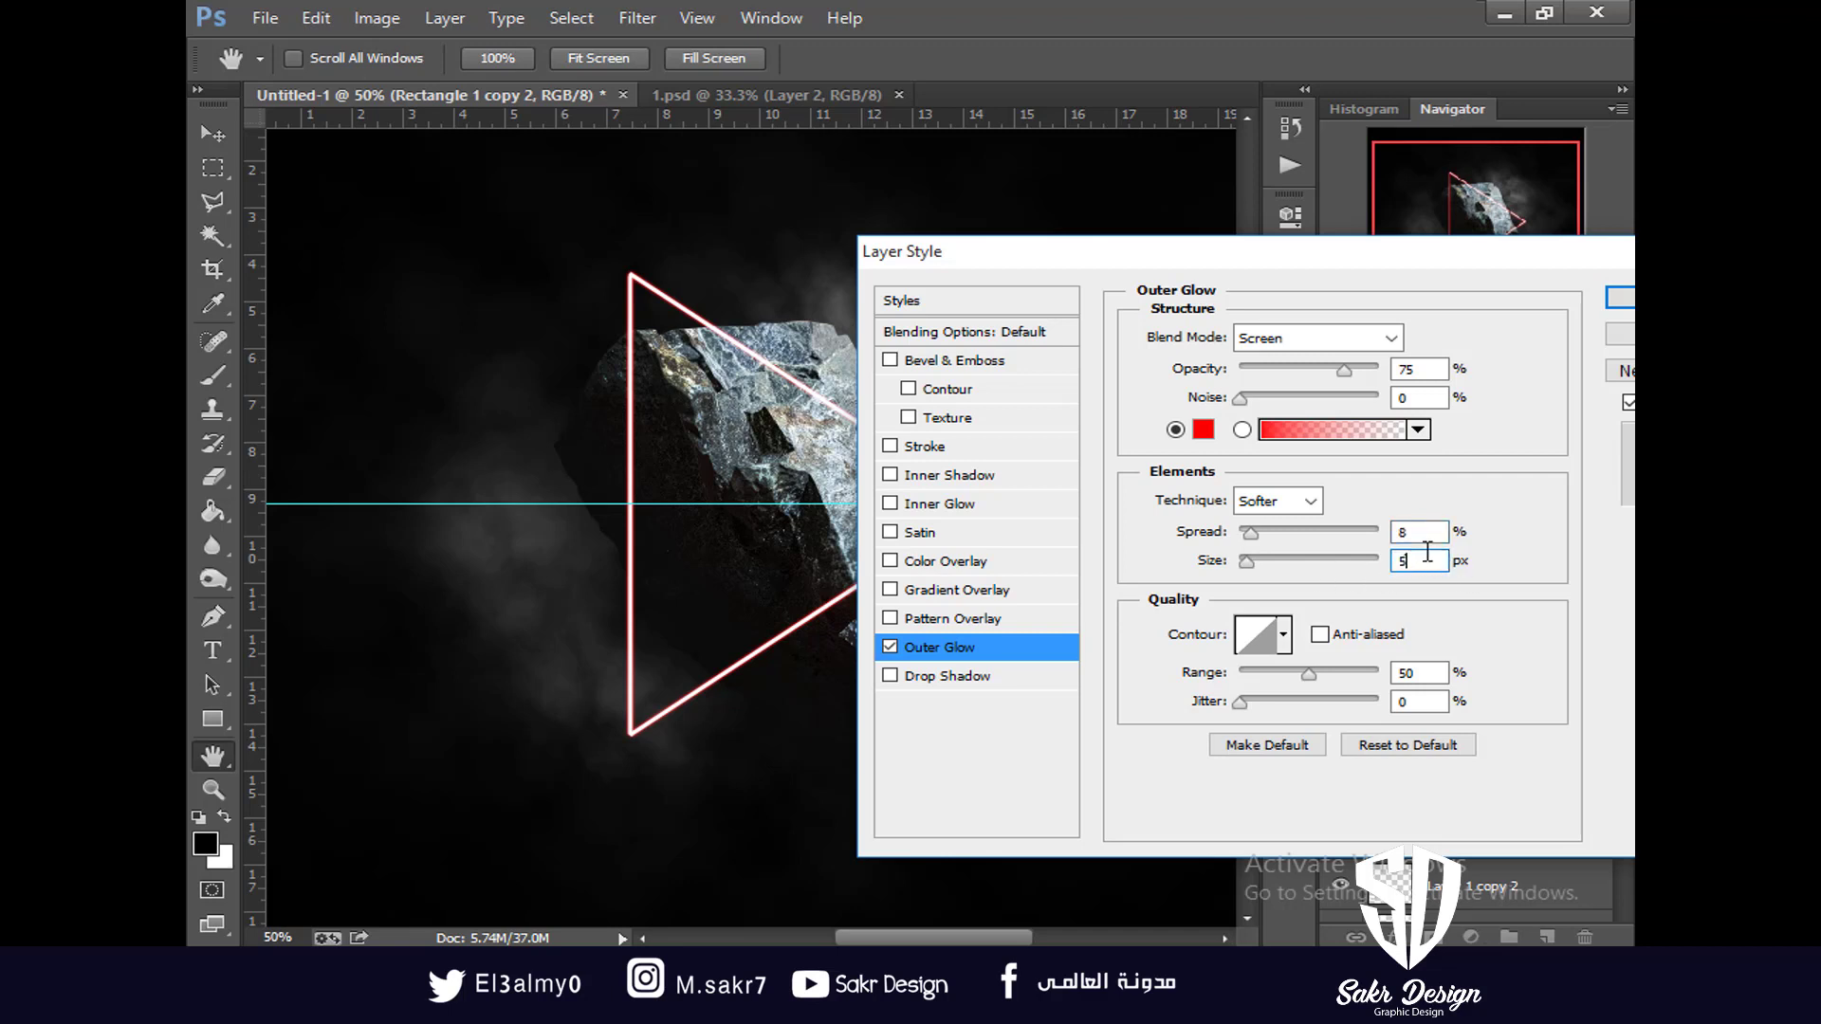
Set the glow's spread to 8% and size to 51 px, adjust its opacity and apply the style
text(1)
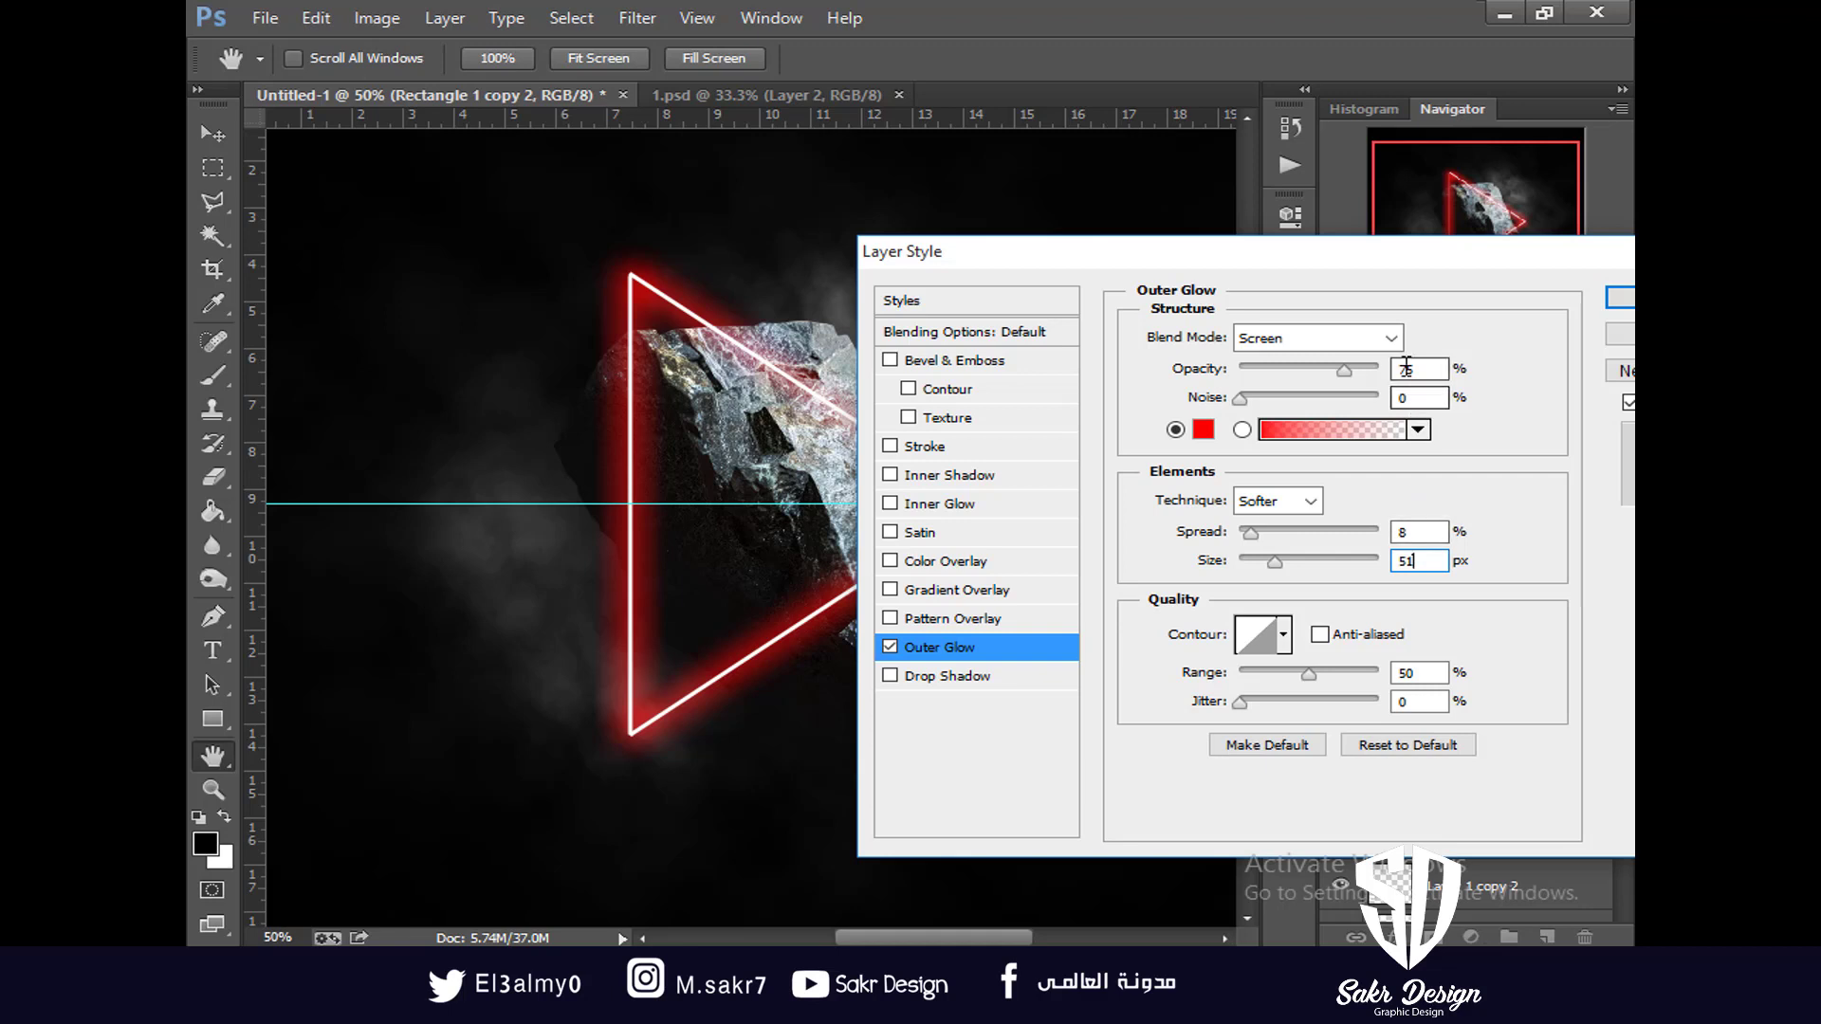
drag(1415, 368, 1383, 373)
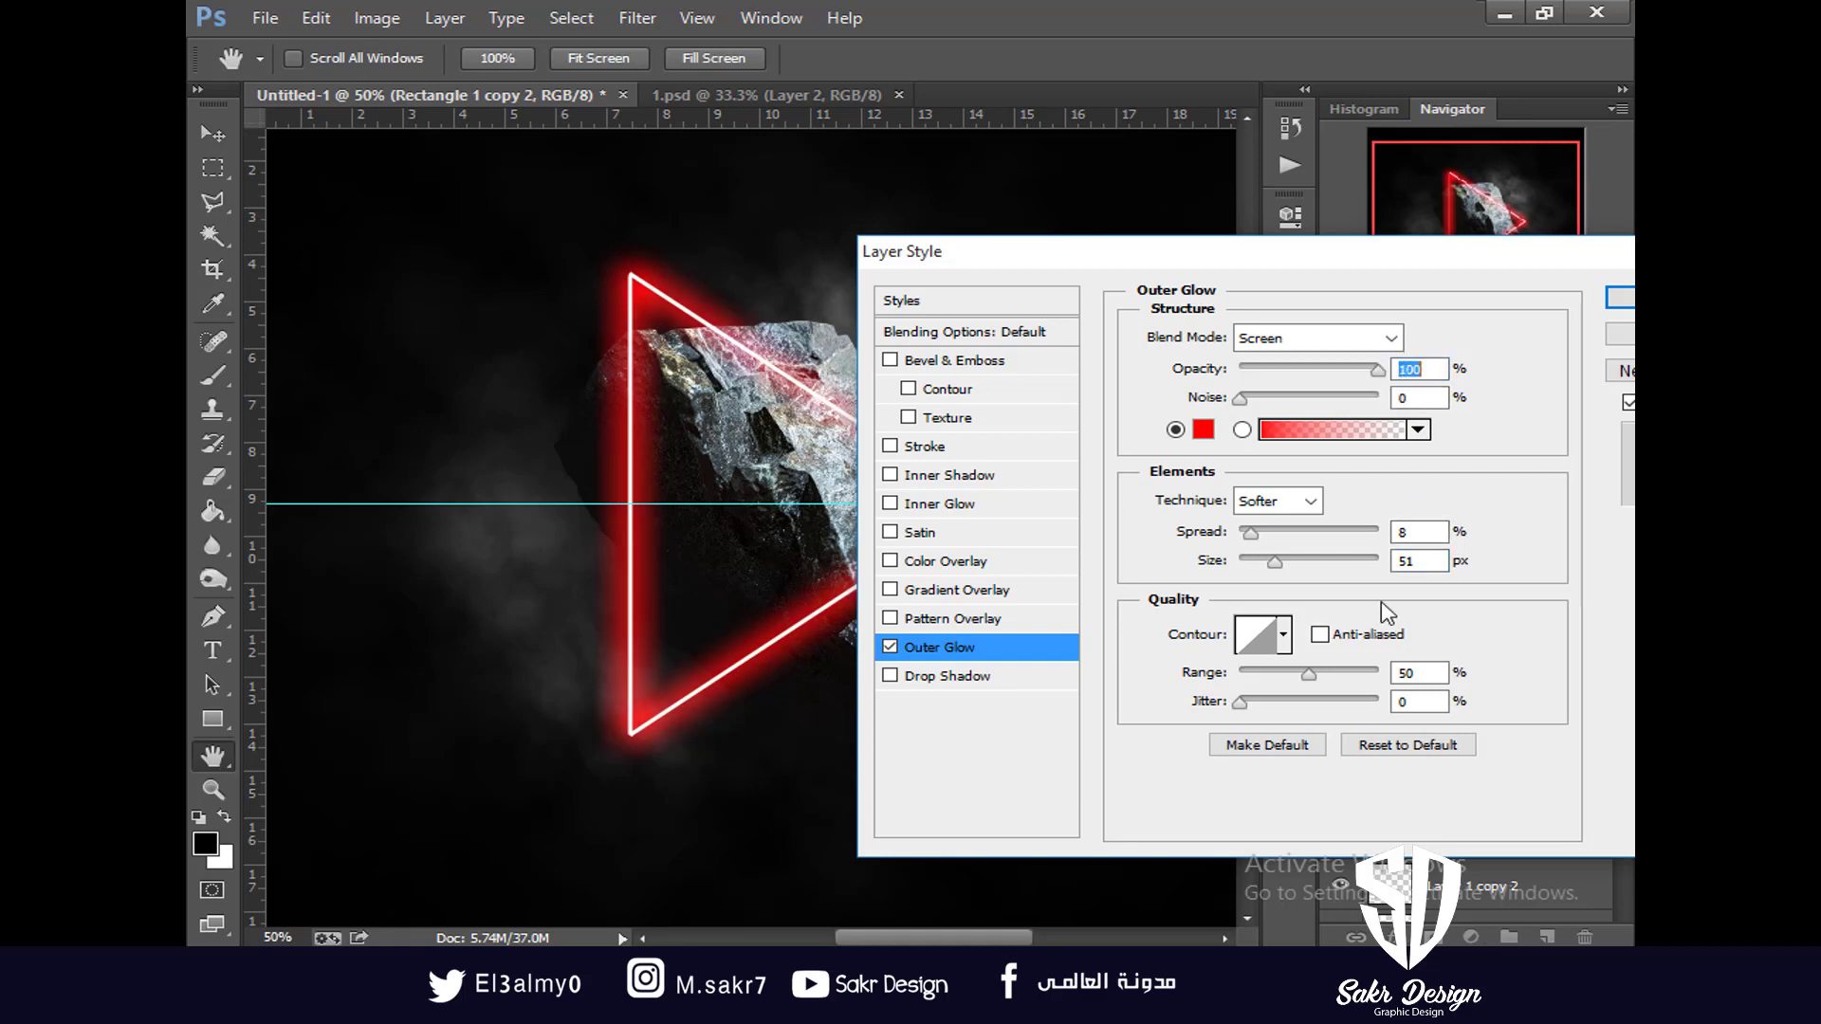
click(1351, 376)
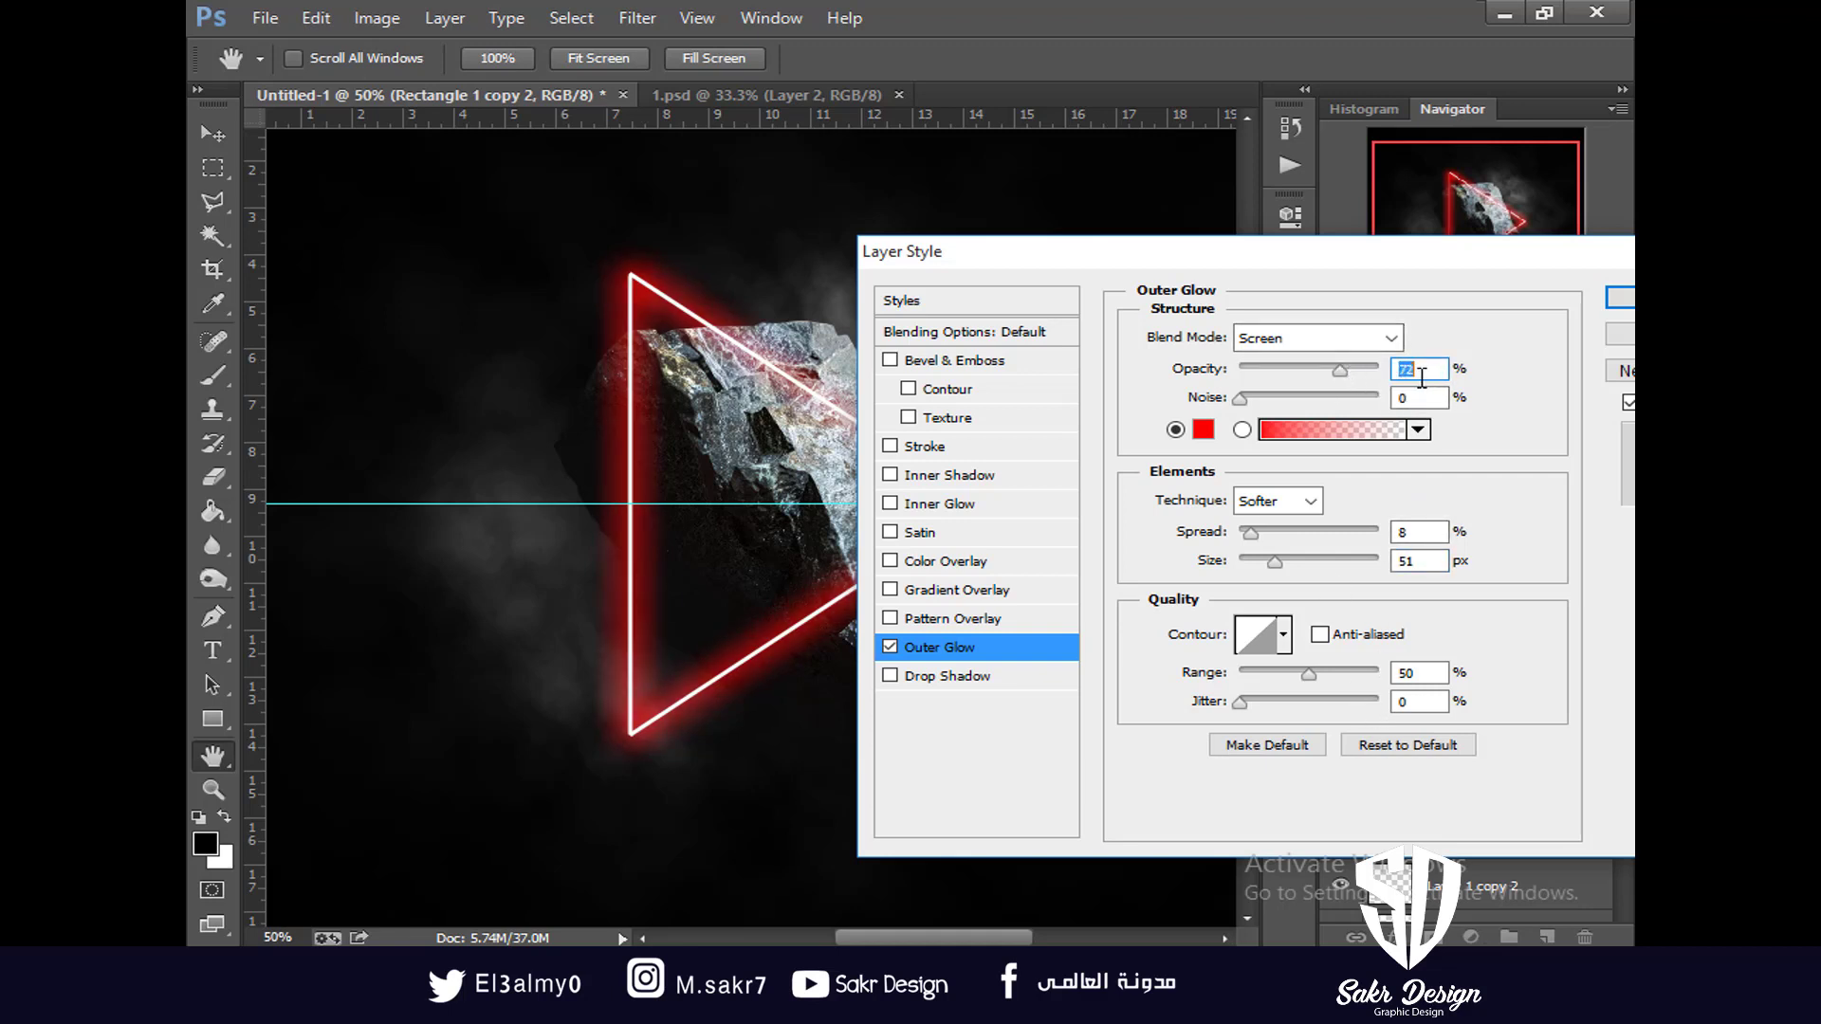
text(5)
key(Return)
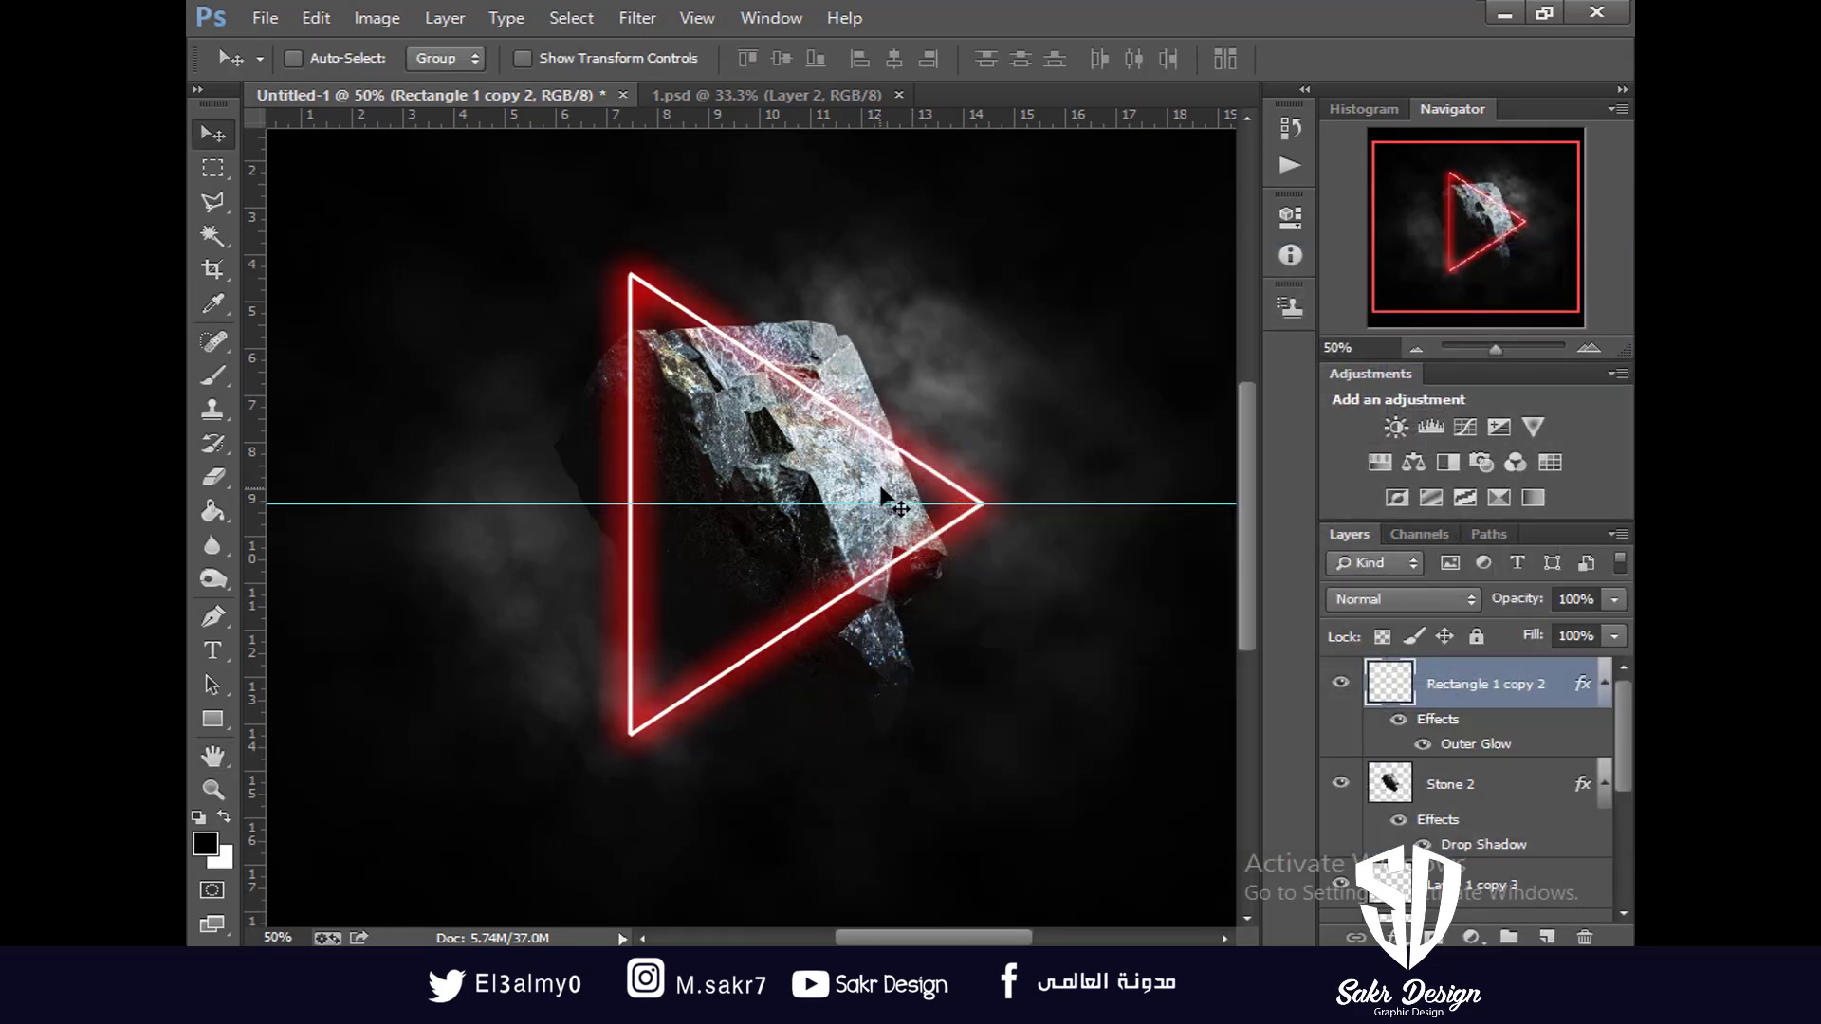
Shift the glowing triangle slightly up and to the right over the stone
drag(929, 465, 946, 442)
key(ctrl+0)
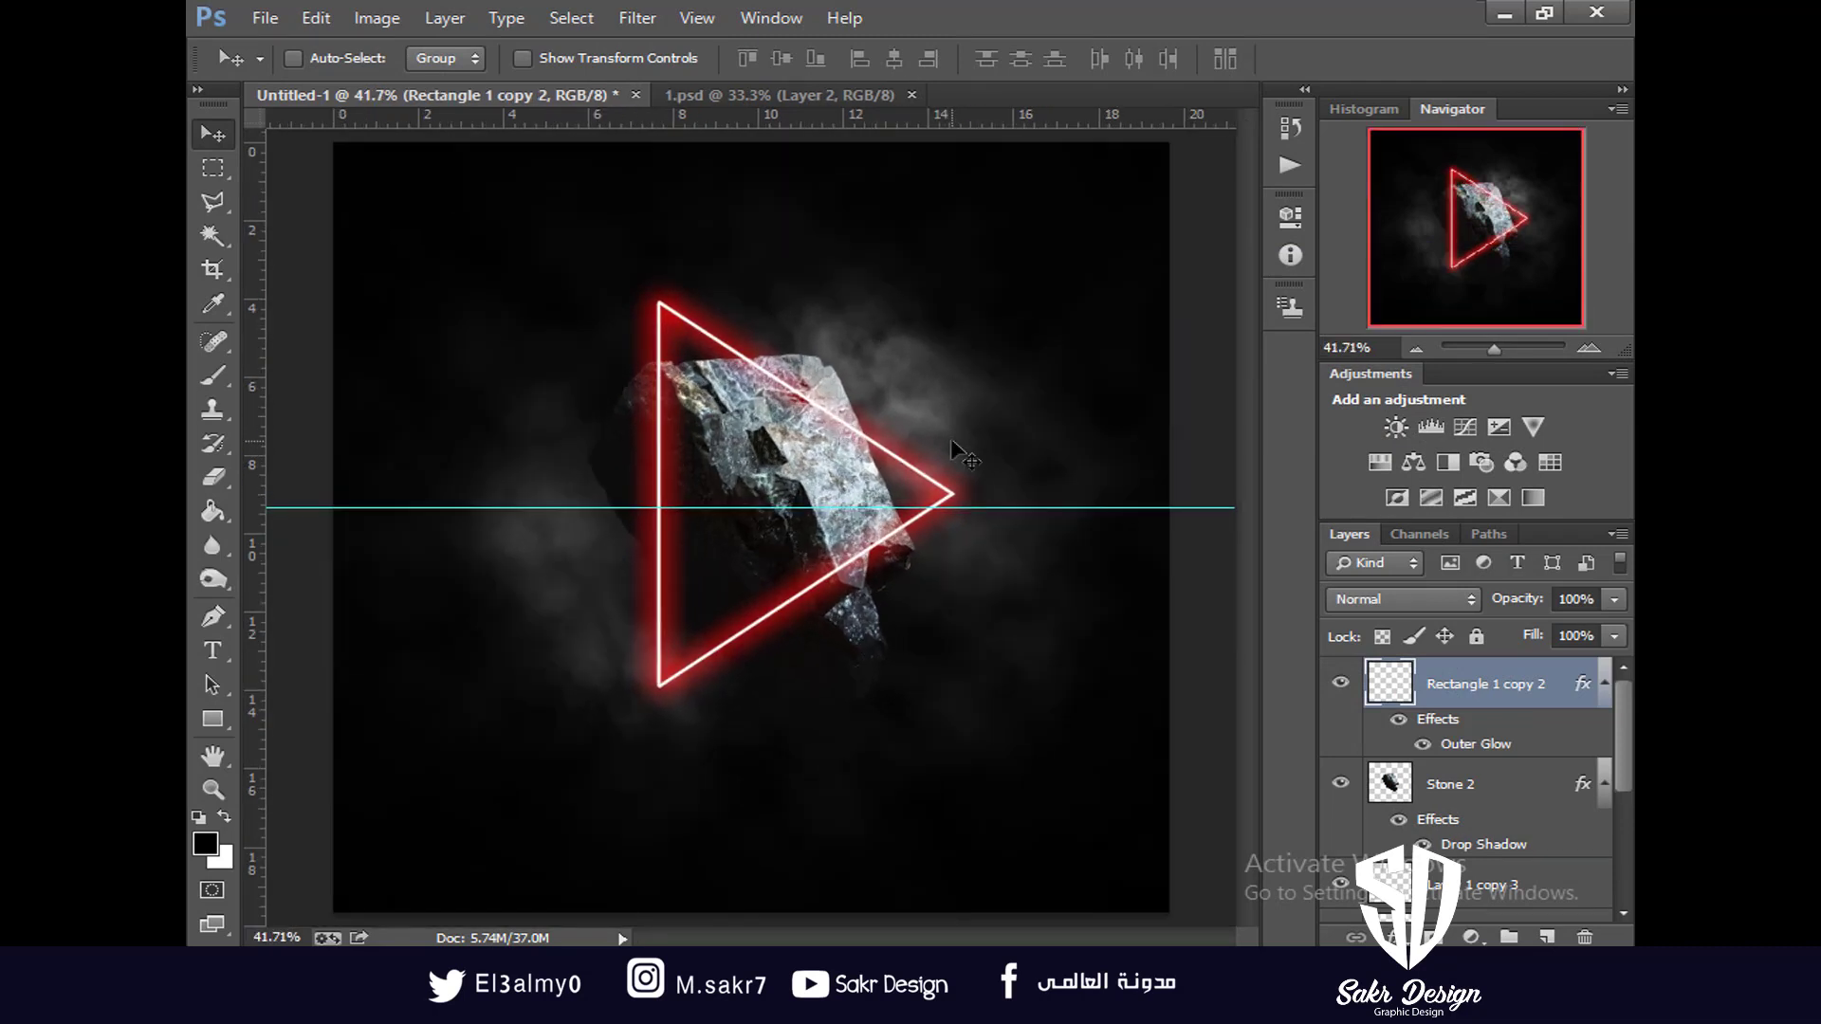
key(ctrl+plus)
key(ctrl+plus)
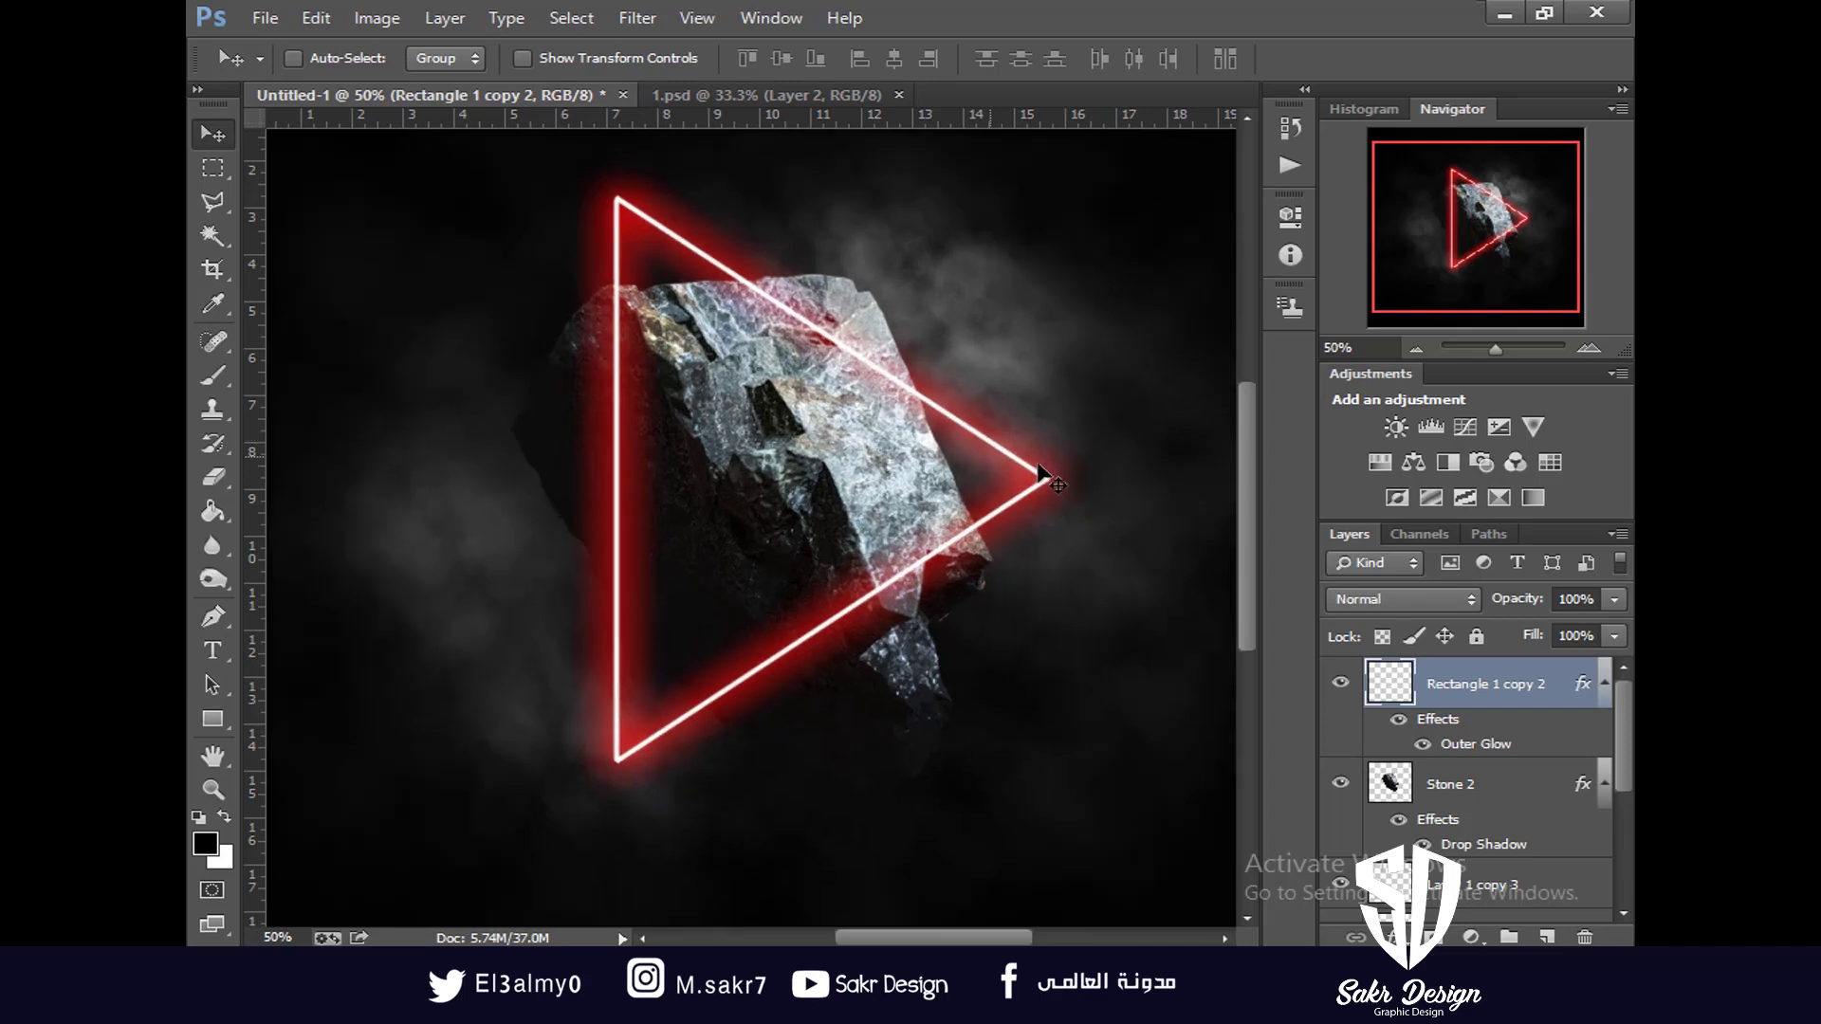
Select the area outside the stone on the Stone 2 layer with the Magic Wand, and make the glowing triangle's layer active
ctrl+click(907, 451)
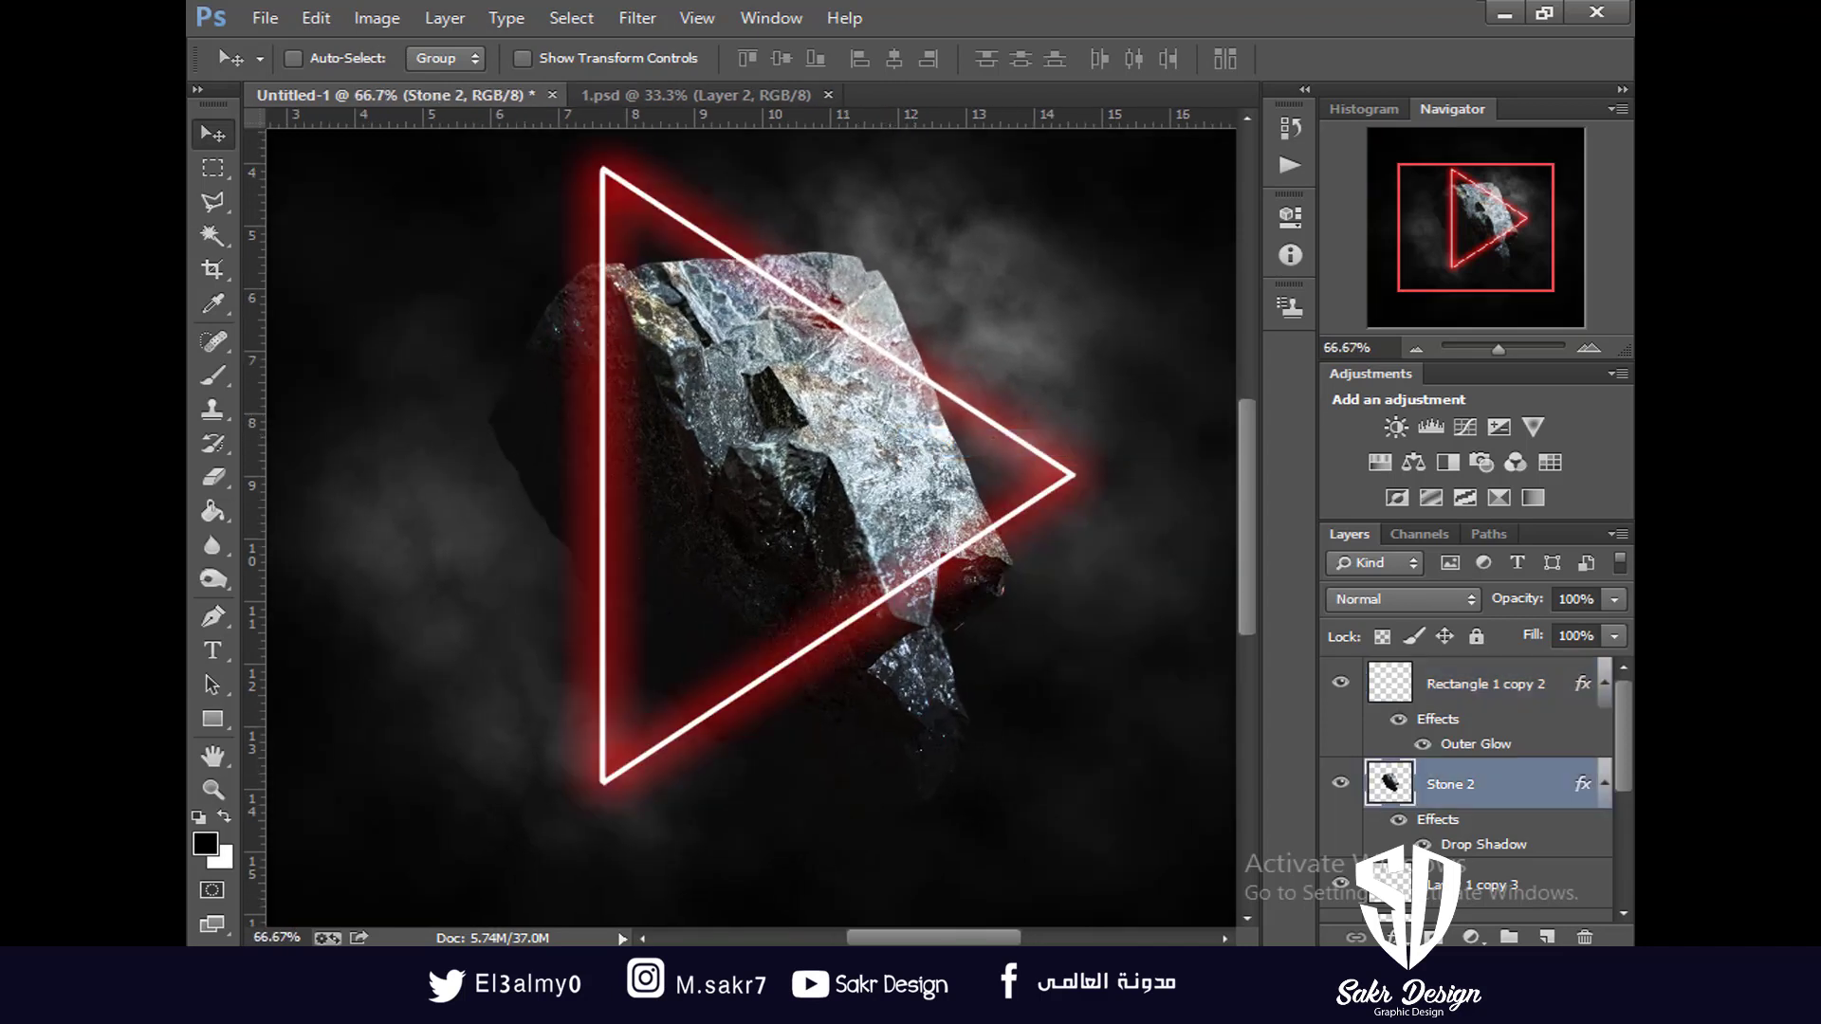
click(212, 235)
click(366, 272)
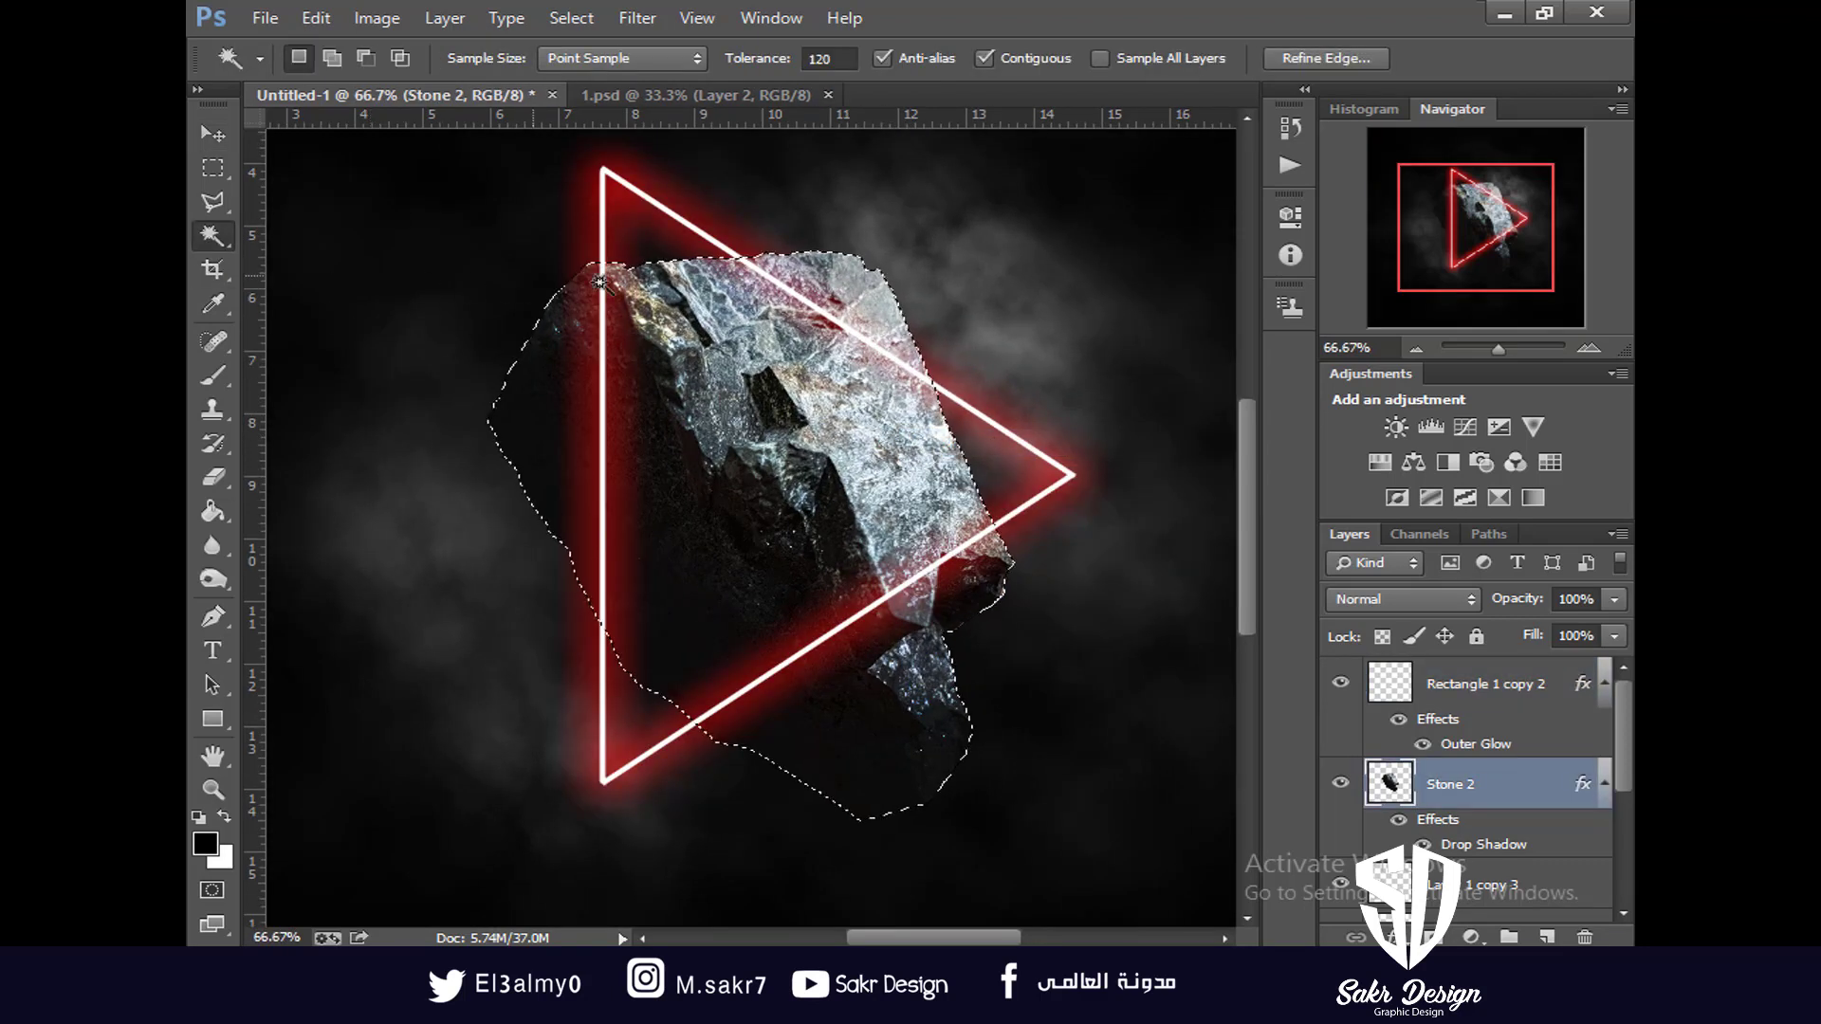
key(v)
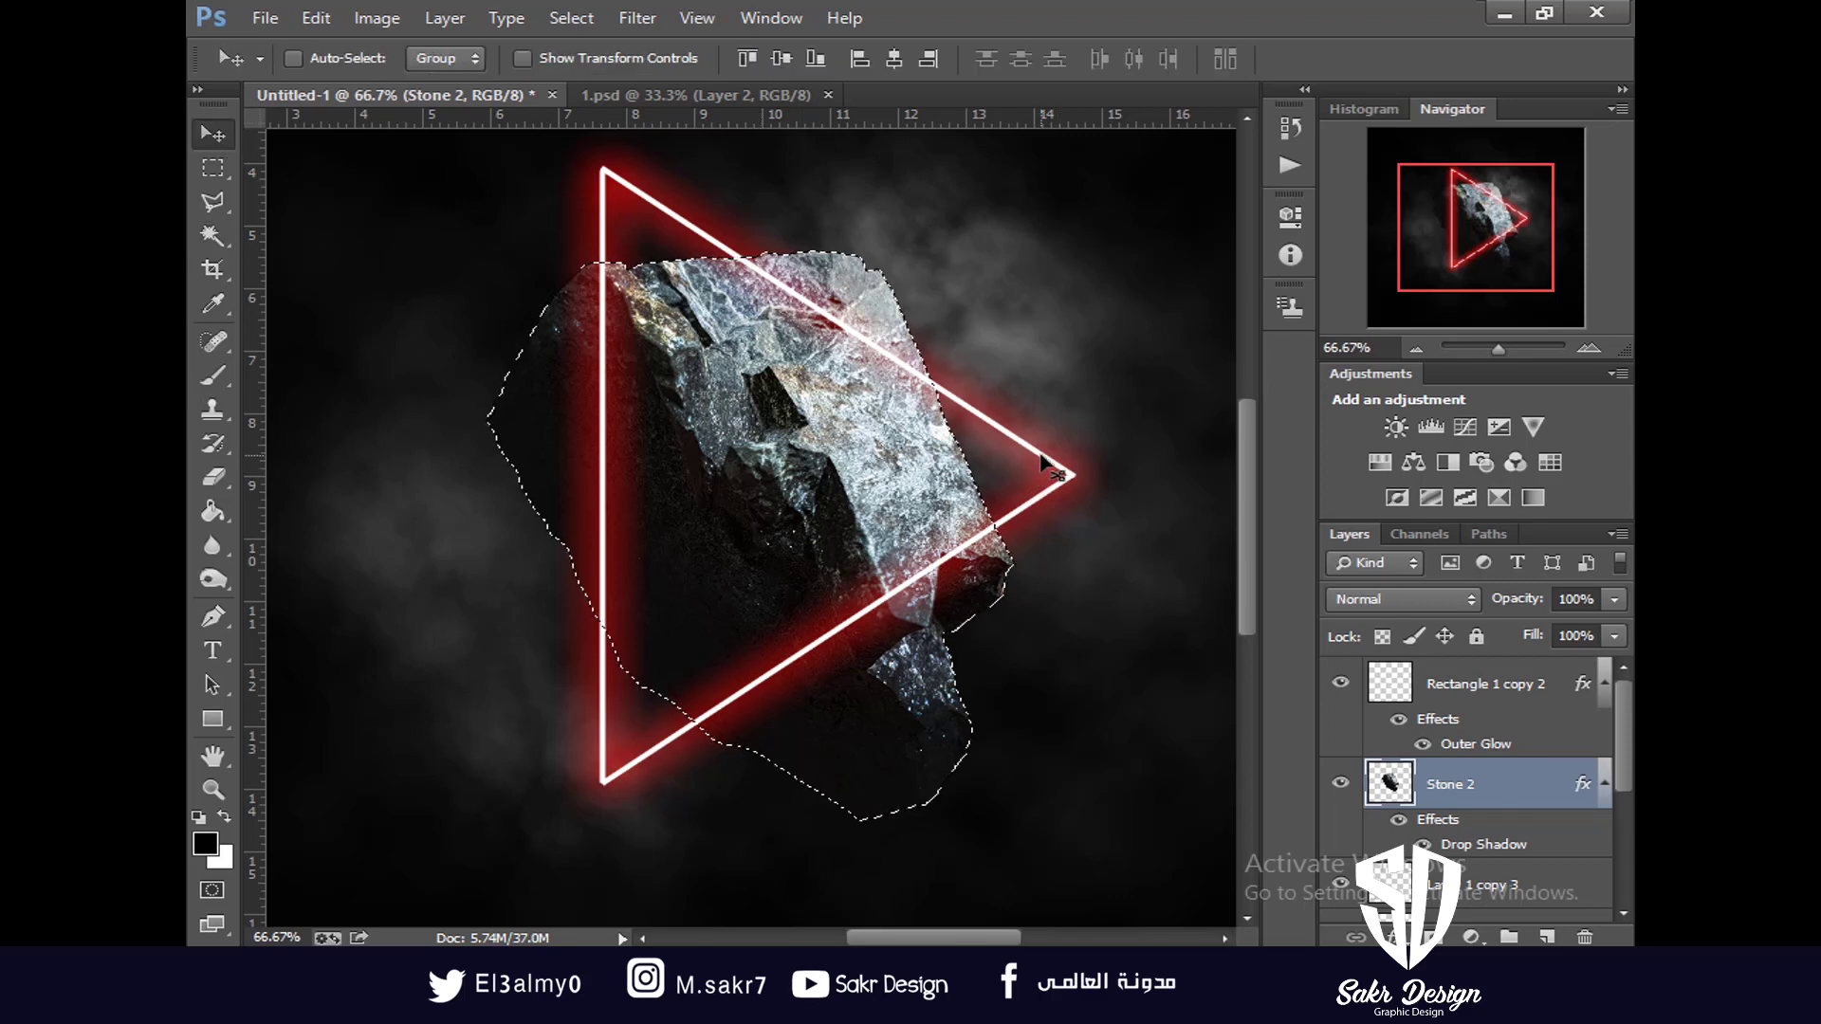
right_click(1044, 464)
click(1097, 471)
Choose the Eraser and set its hard round brush to 114 px
click(213, 477)
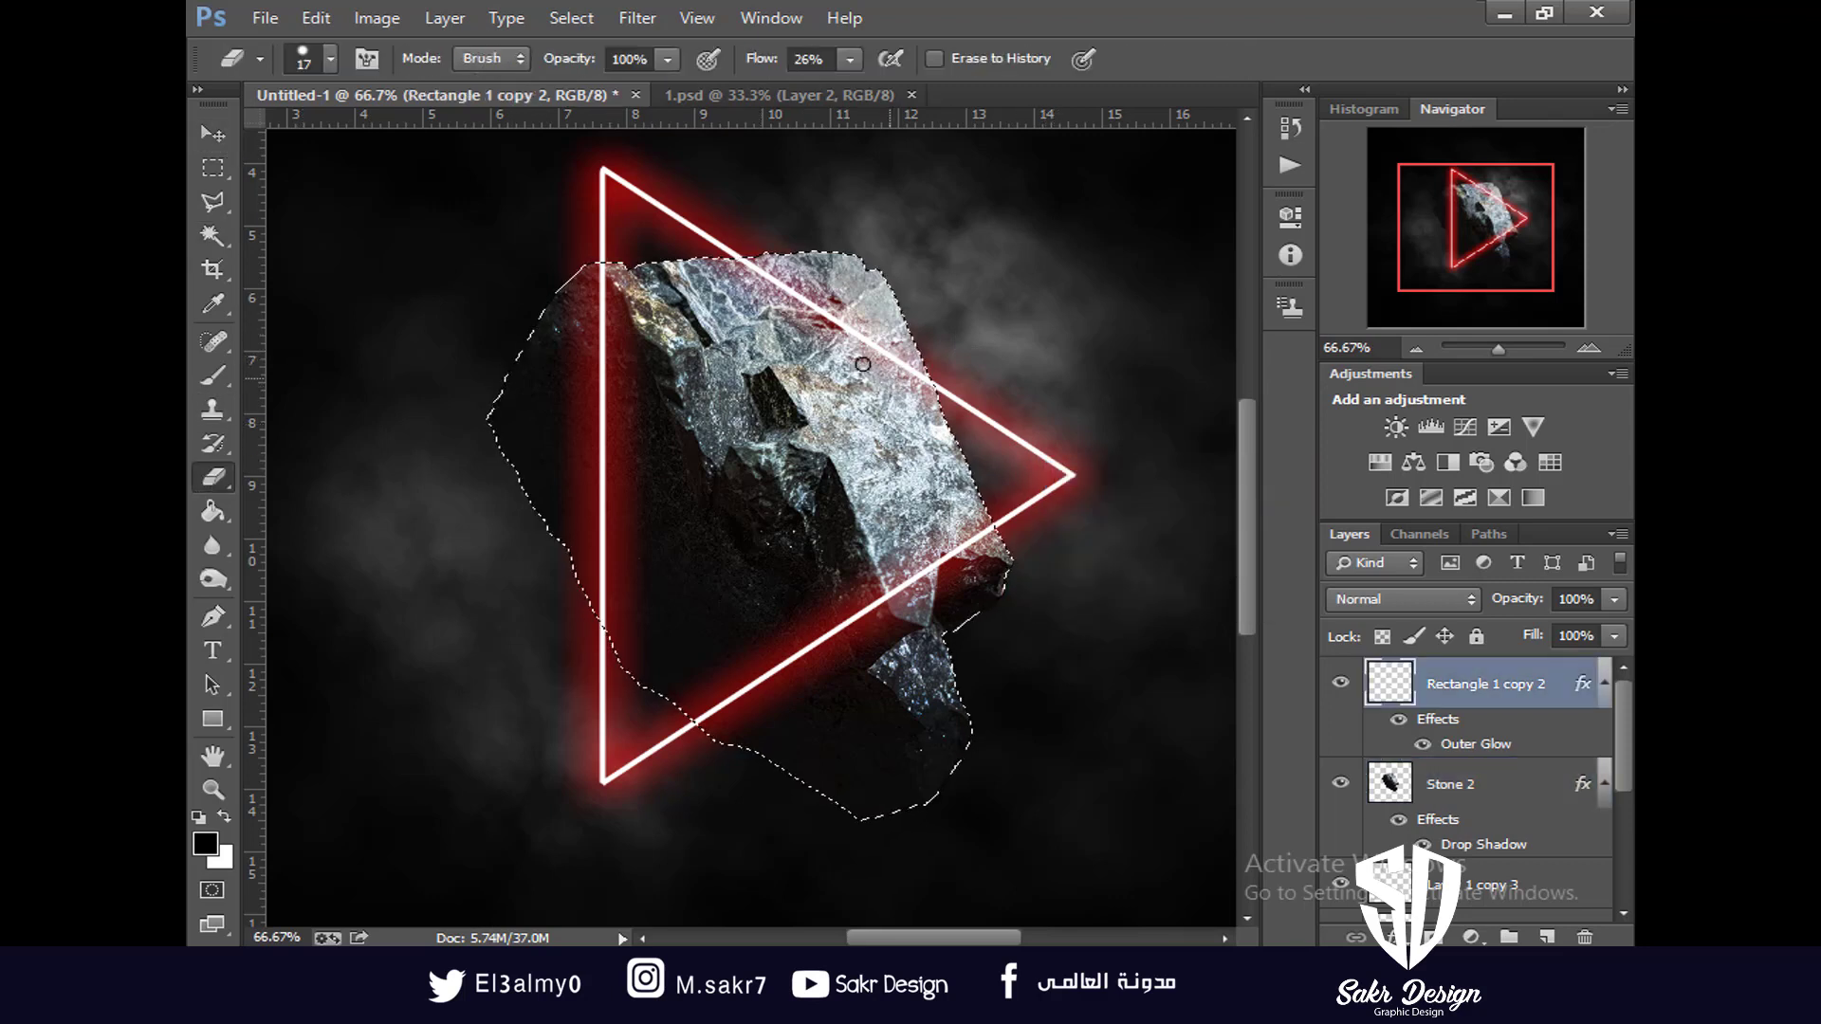
right_click(827, 325)
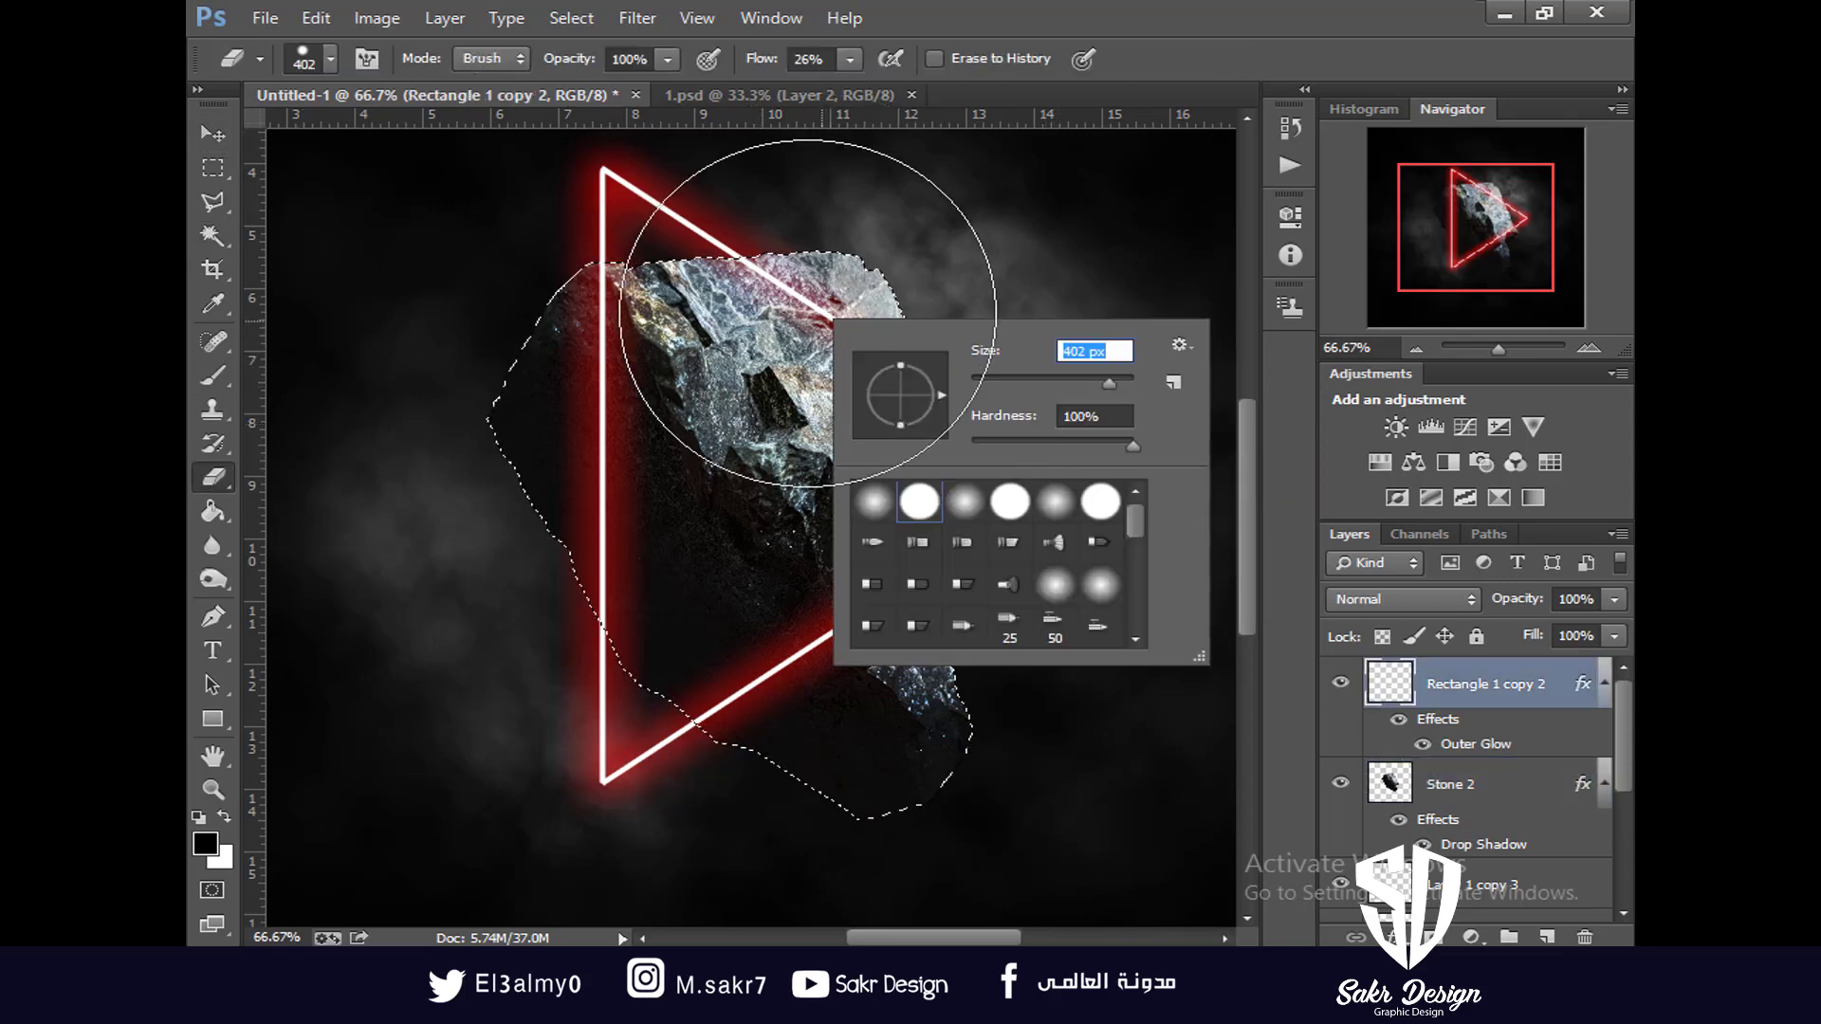
drag(1058, 377, 1053, 377)
click(996, 222)
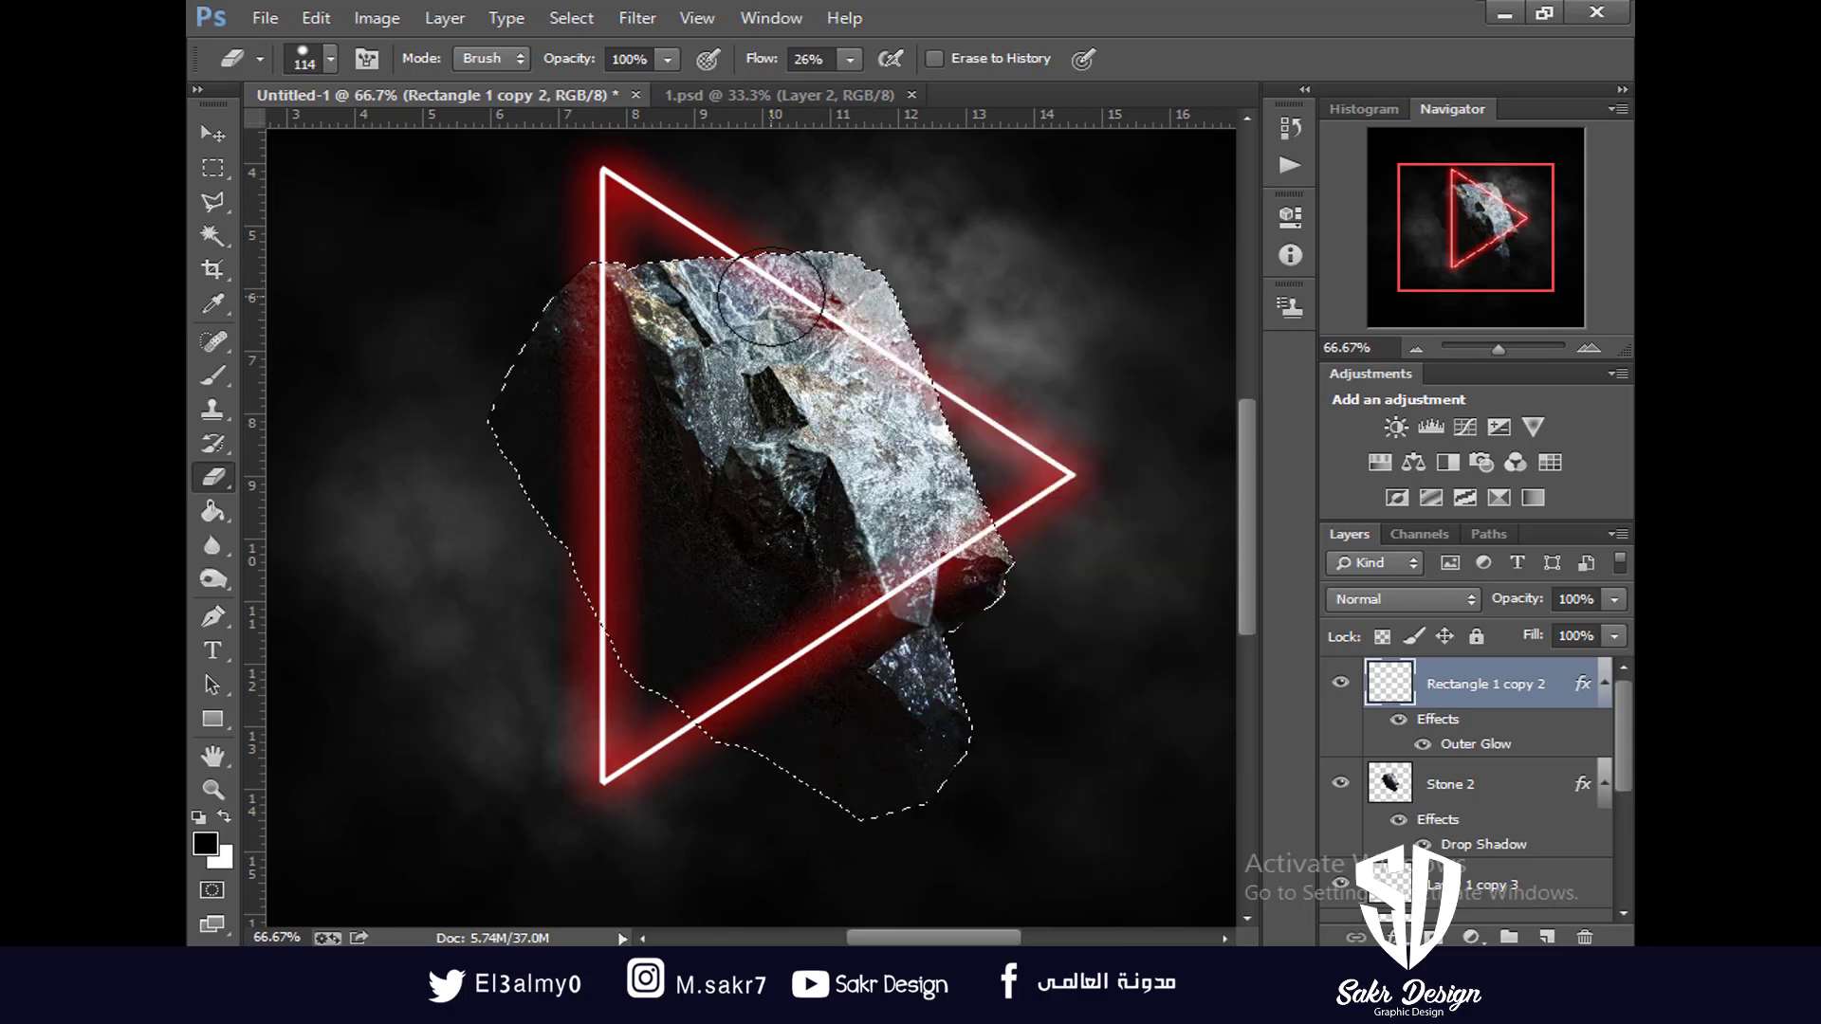
Invert the selection so that it covers the stone
key(v)
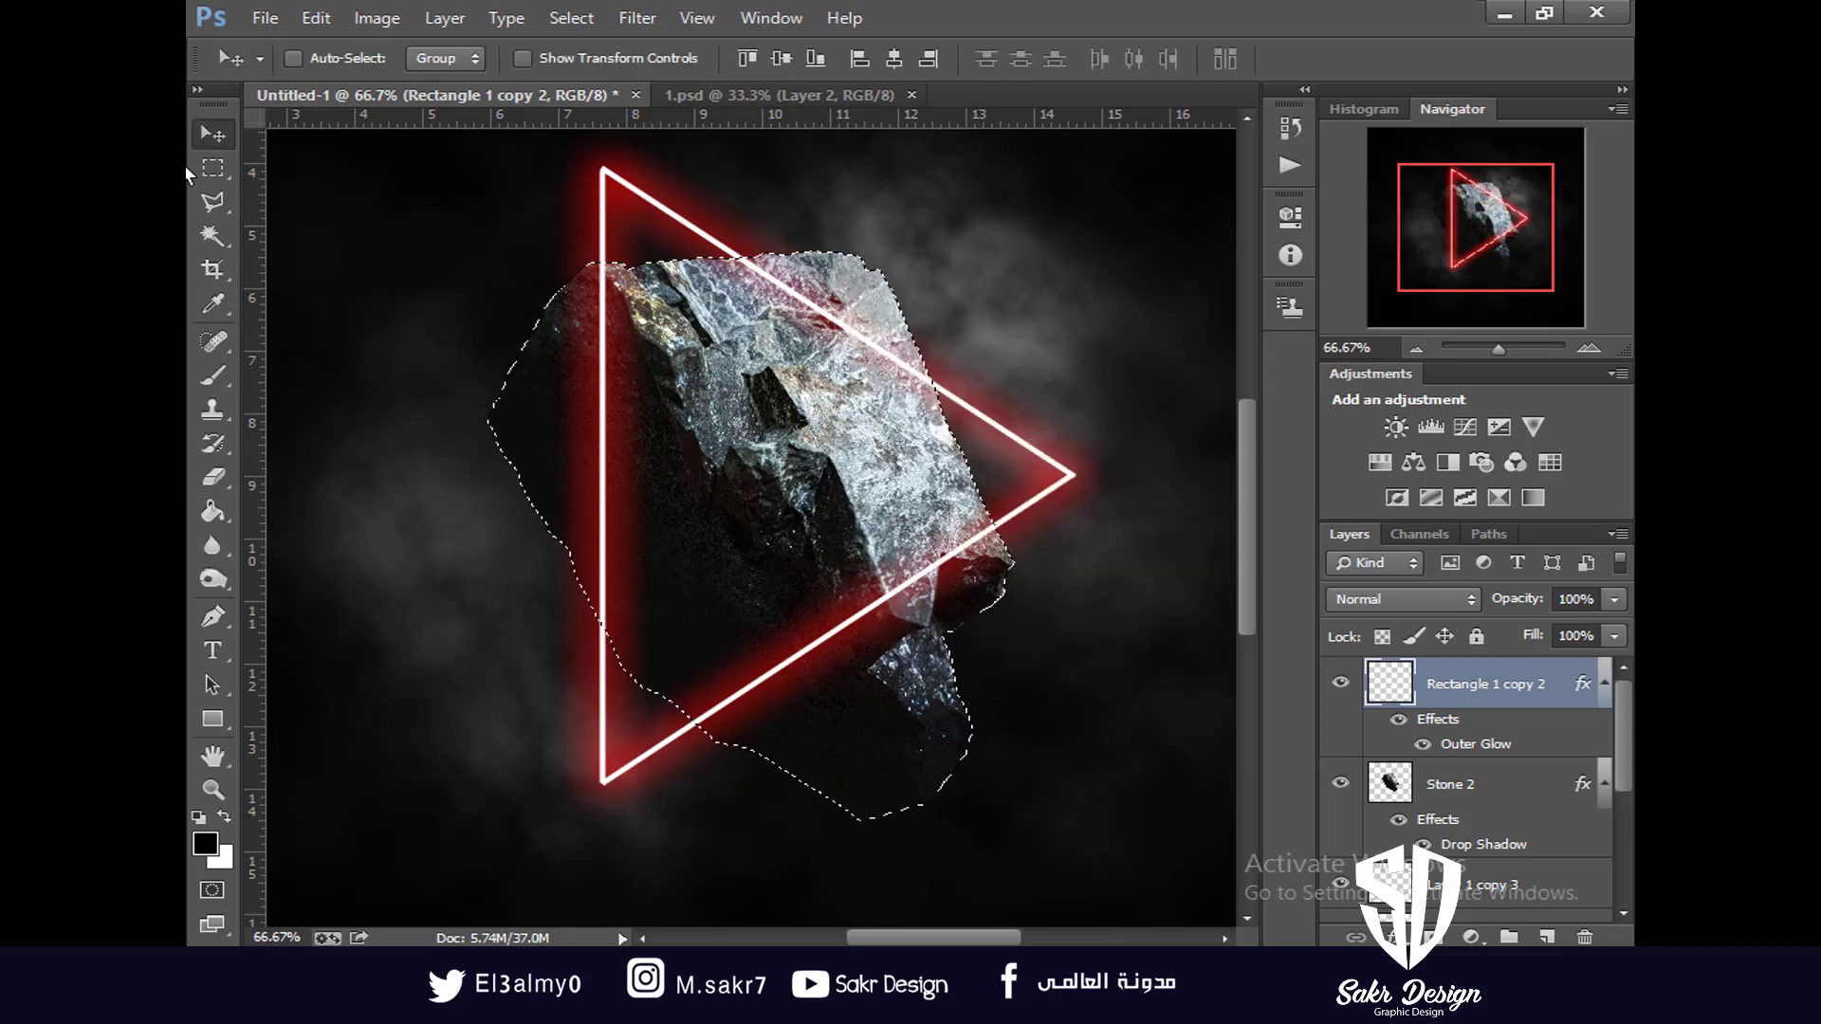
key(m)
right_click(539, 268)
click(596, 311)
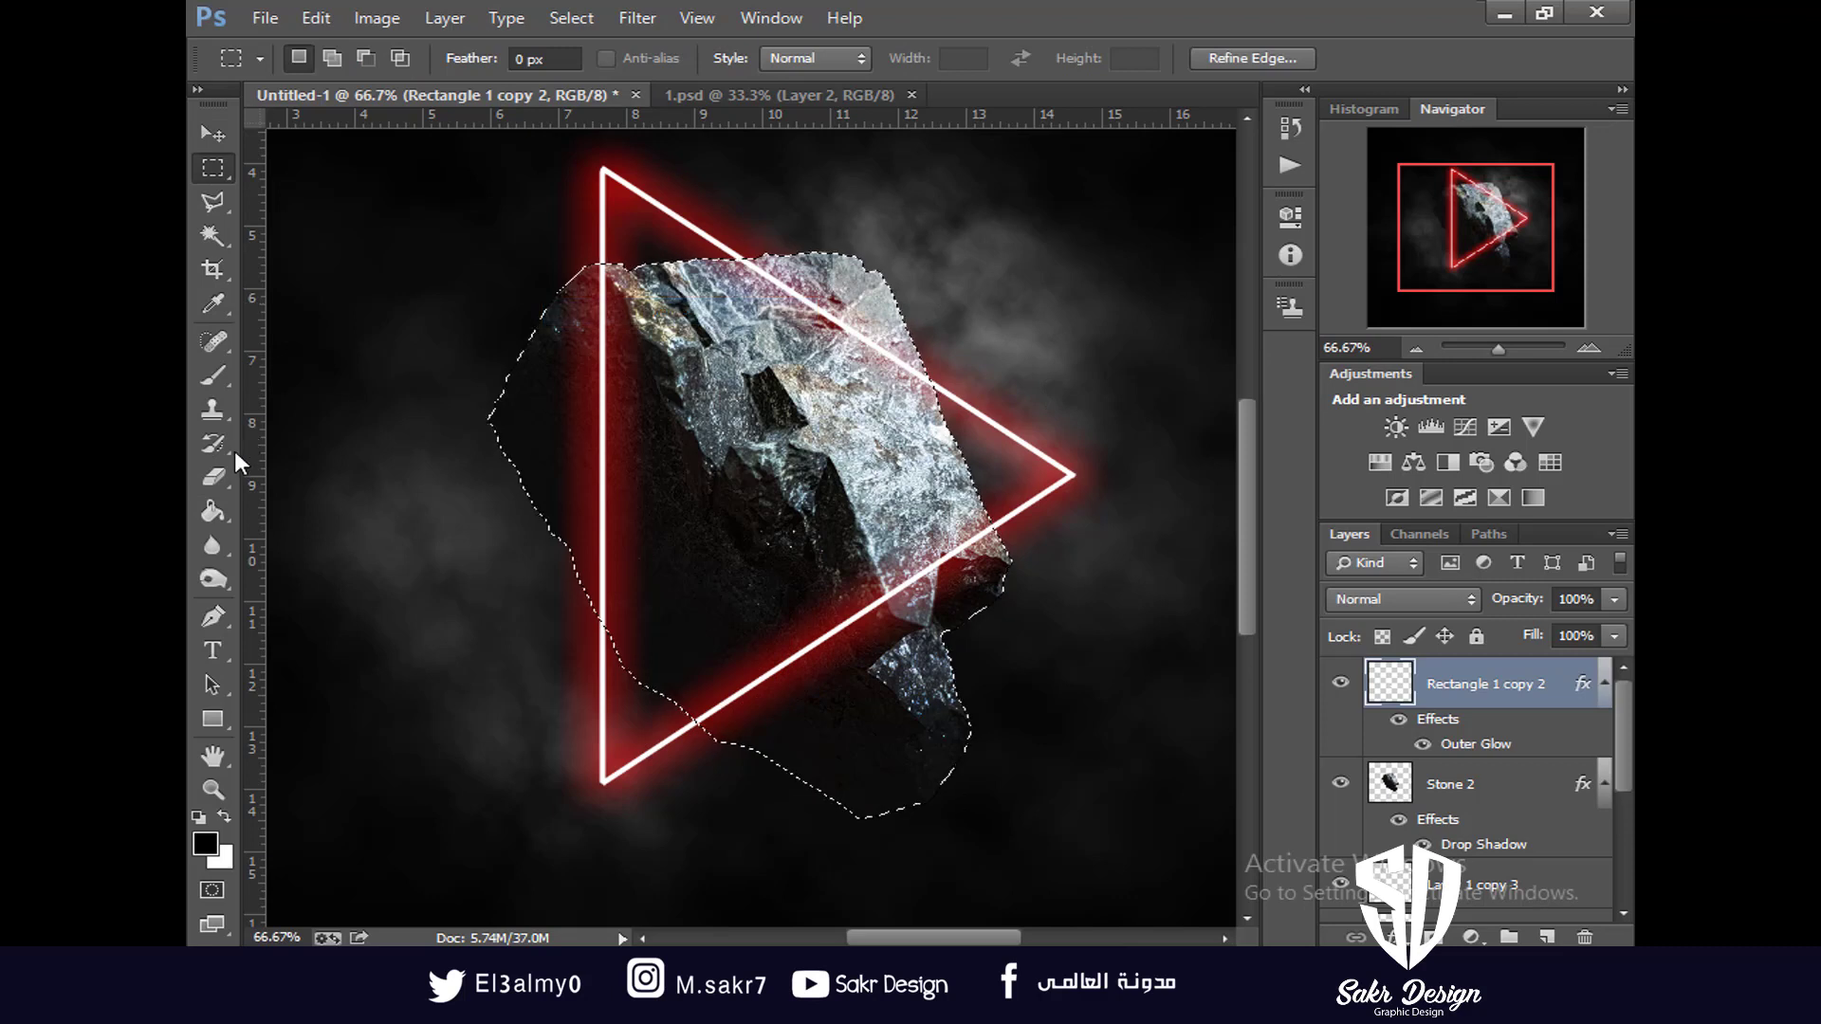
Set the Eraser's flow to 100%
click(214, 477)
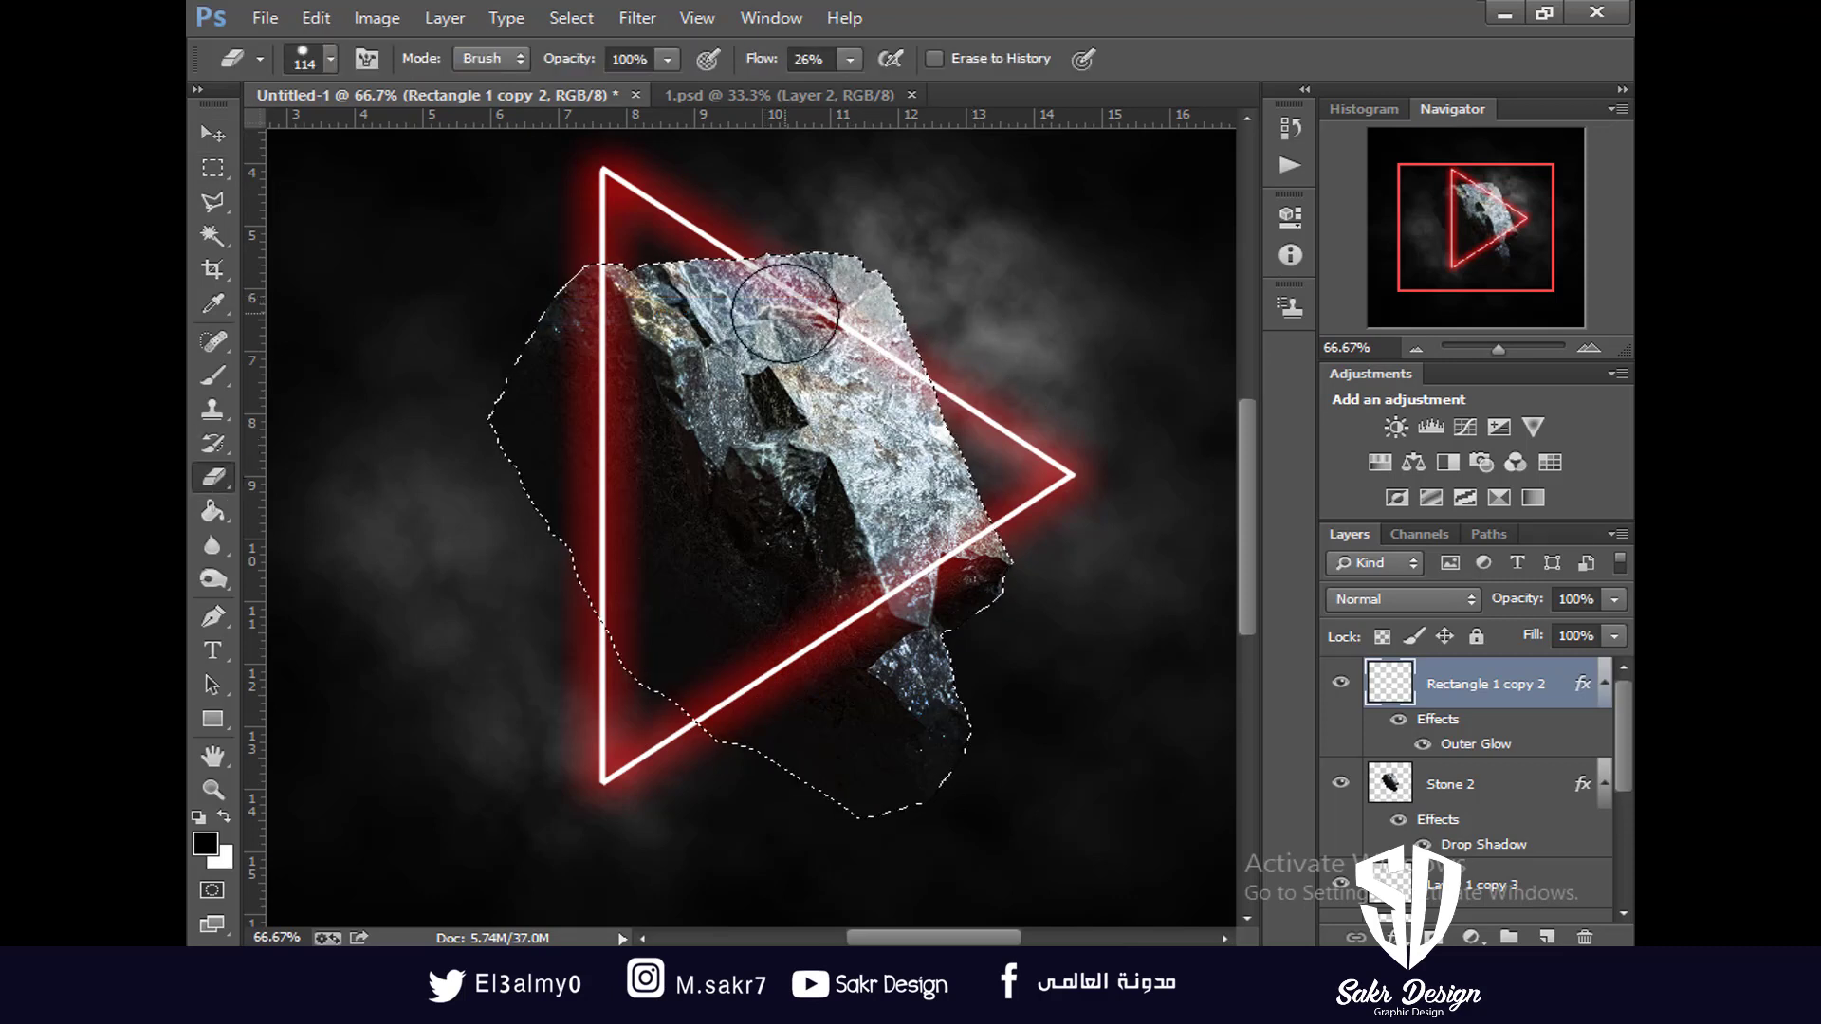
right_click(899, 434)
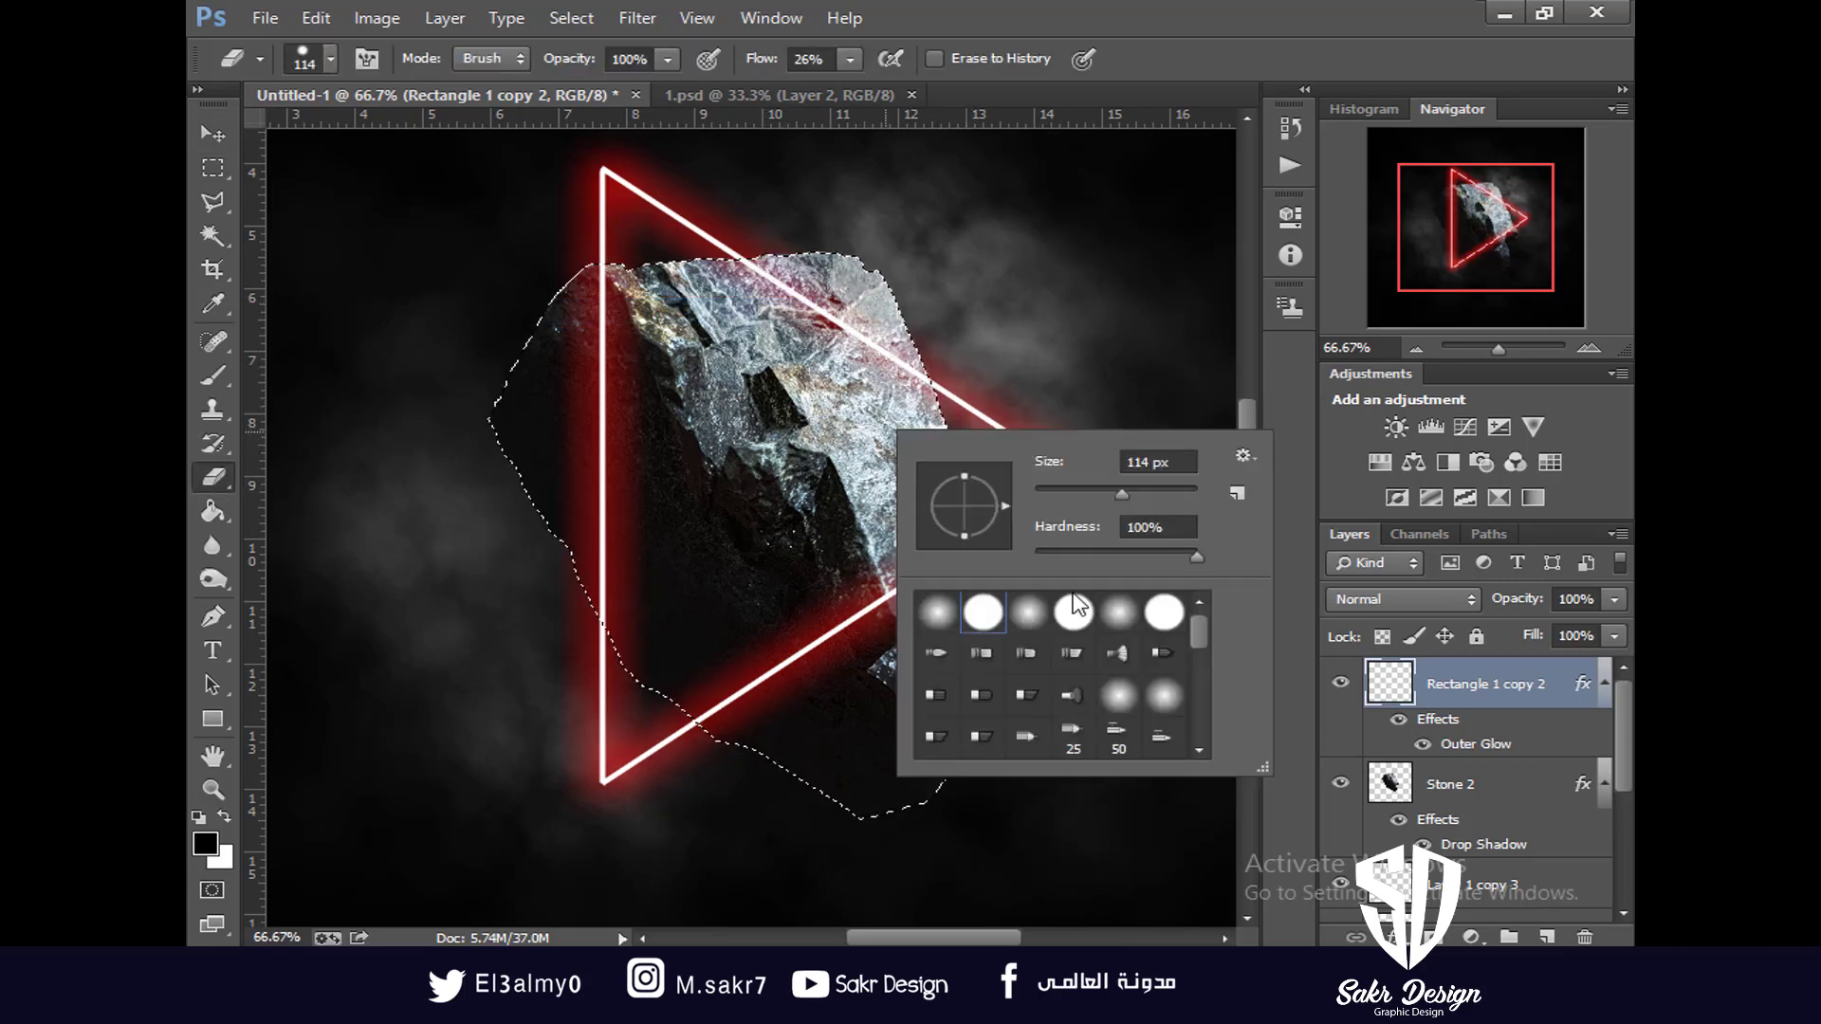
click(848, 61)
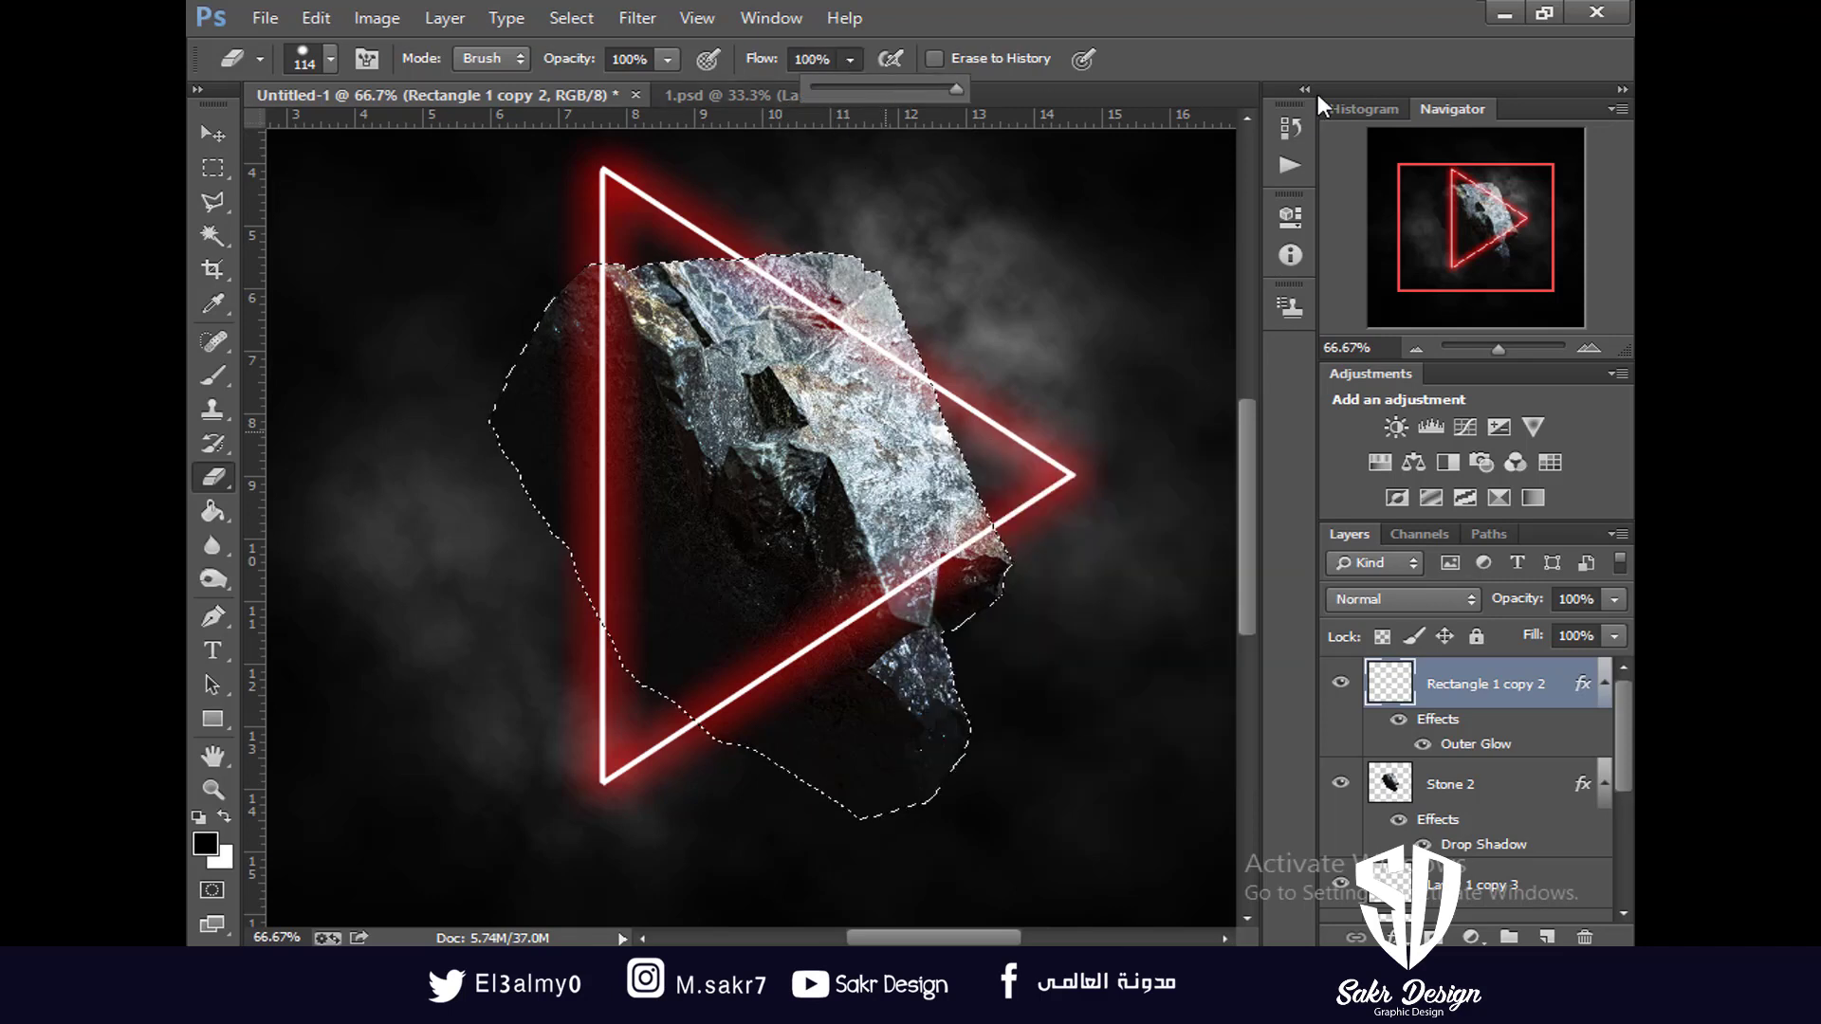
Try erasing the triangle's upper diagonal and part of its vertical side inside the stone selection, and undo the strokes
mouse_move(810, 304)
mouse_down()
mouse_move(756, 268)
mouse_move(909, 399)
mouse_up()
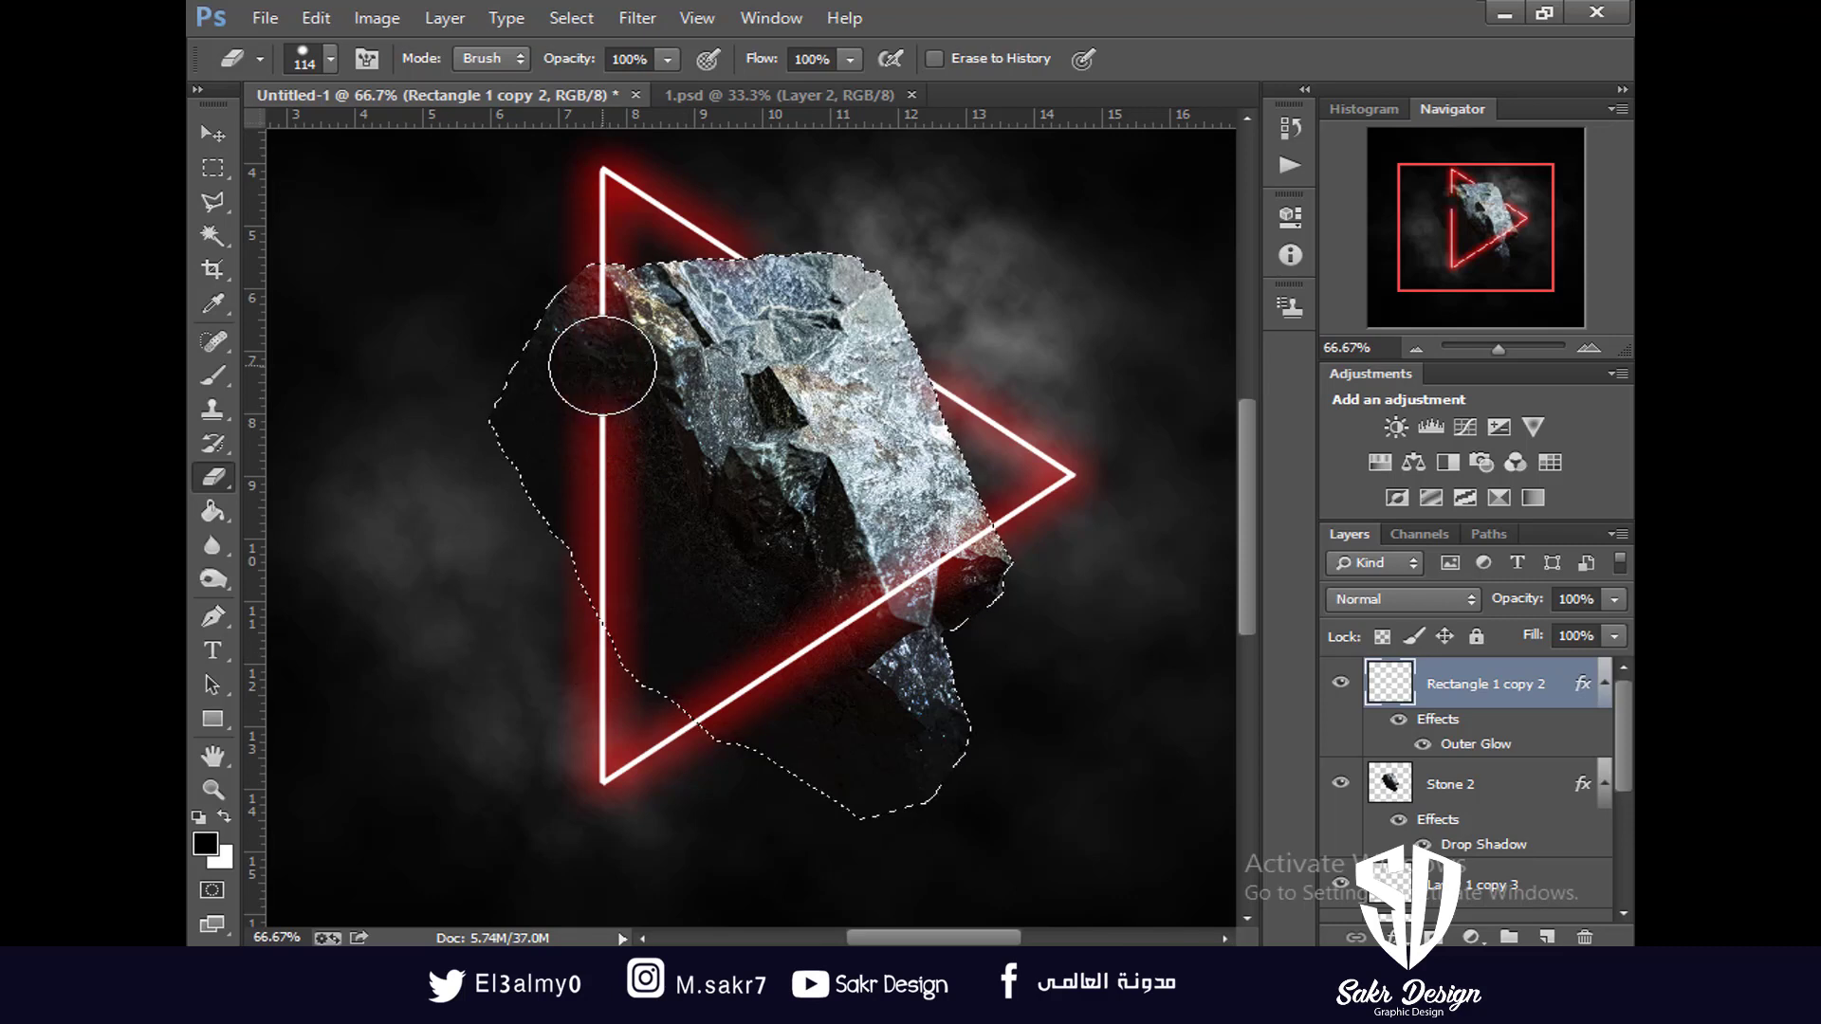
drag(603, 365, 603, 74)
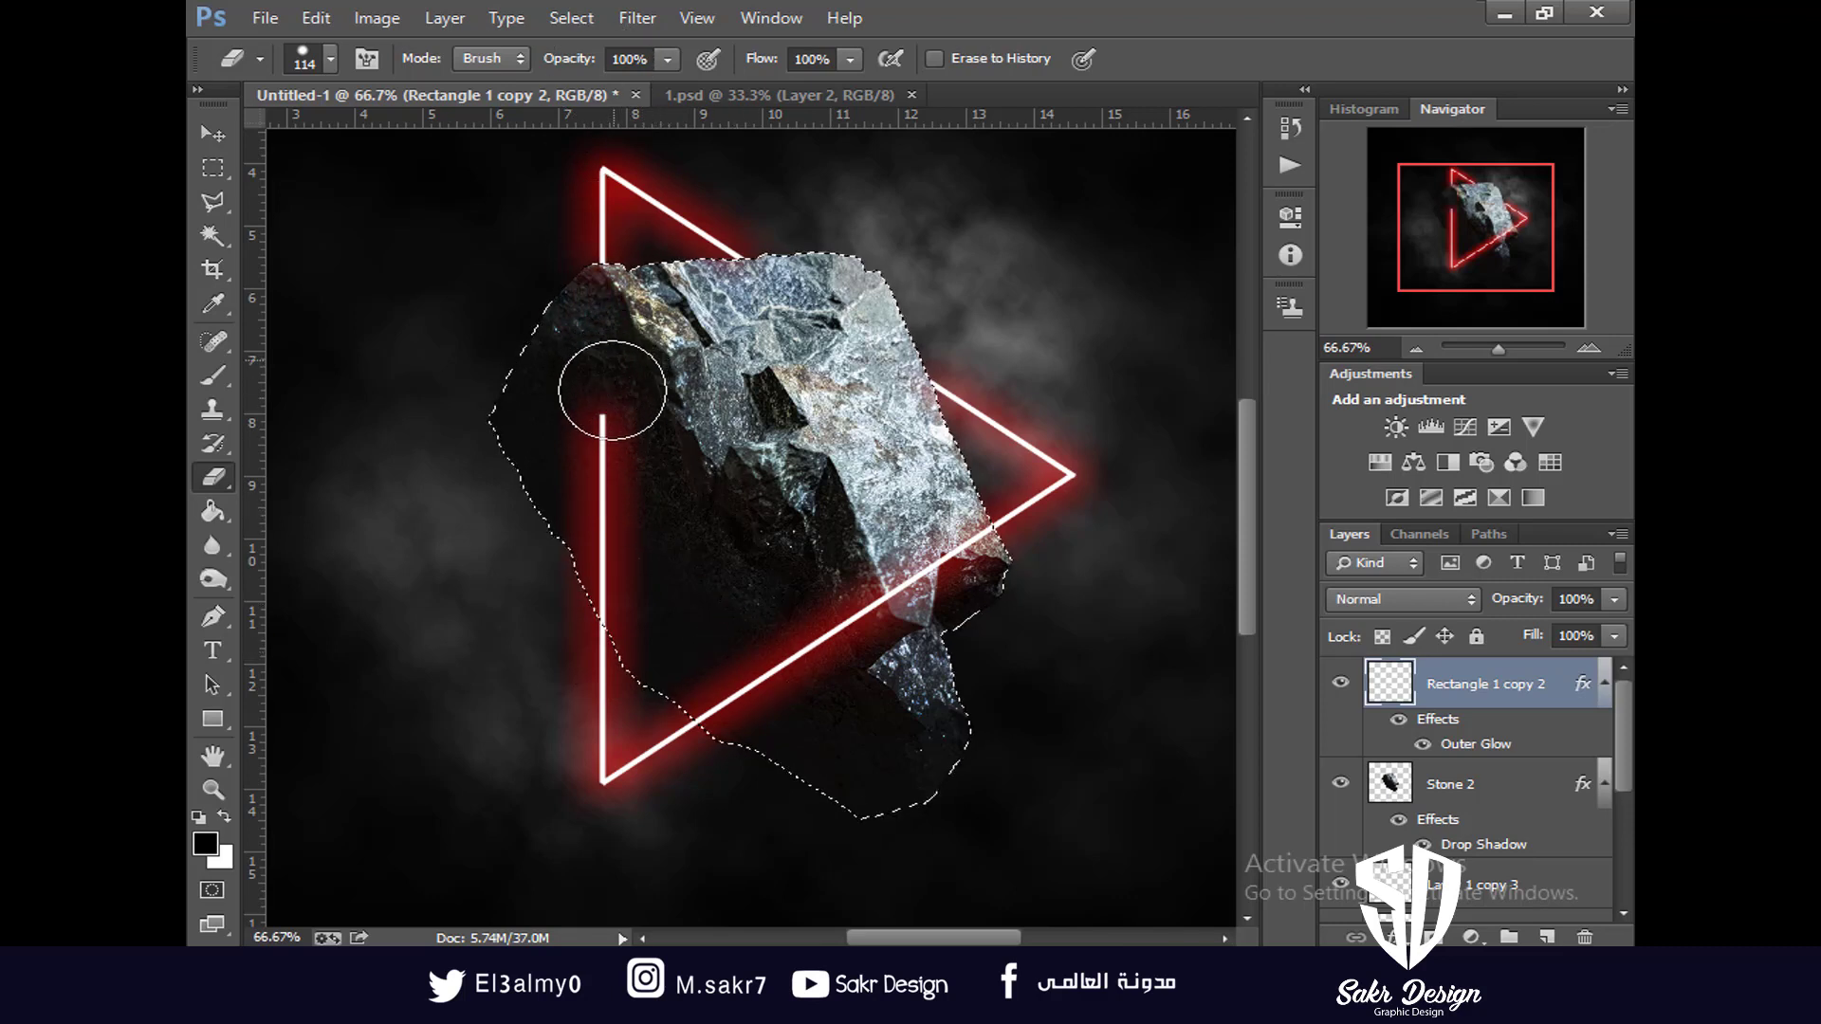
drag(611, 389, 605, 406)
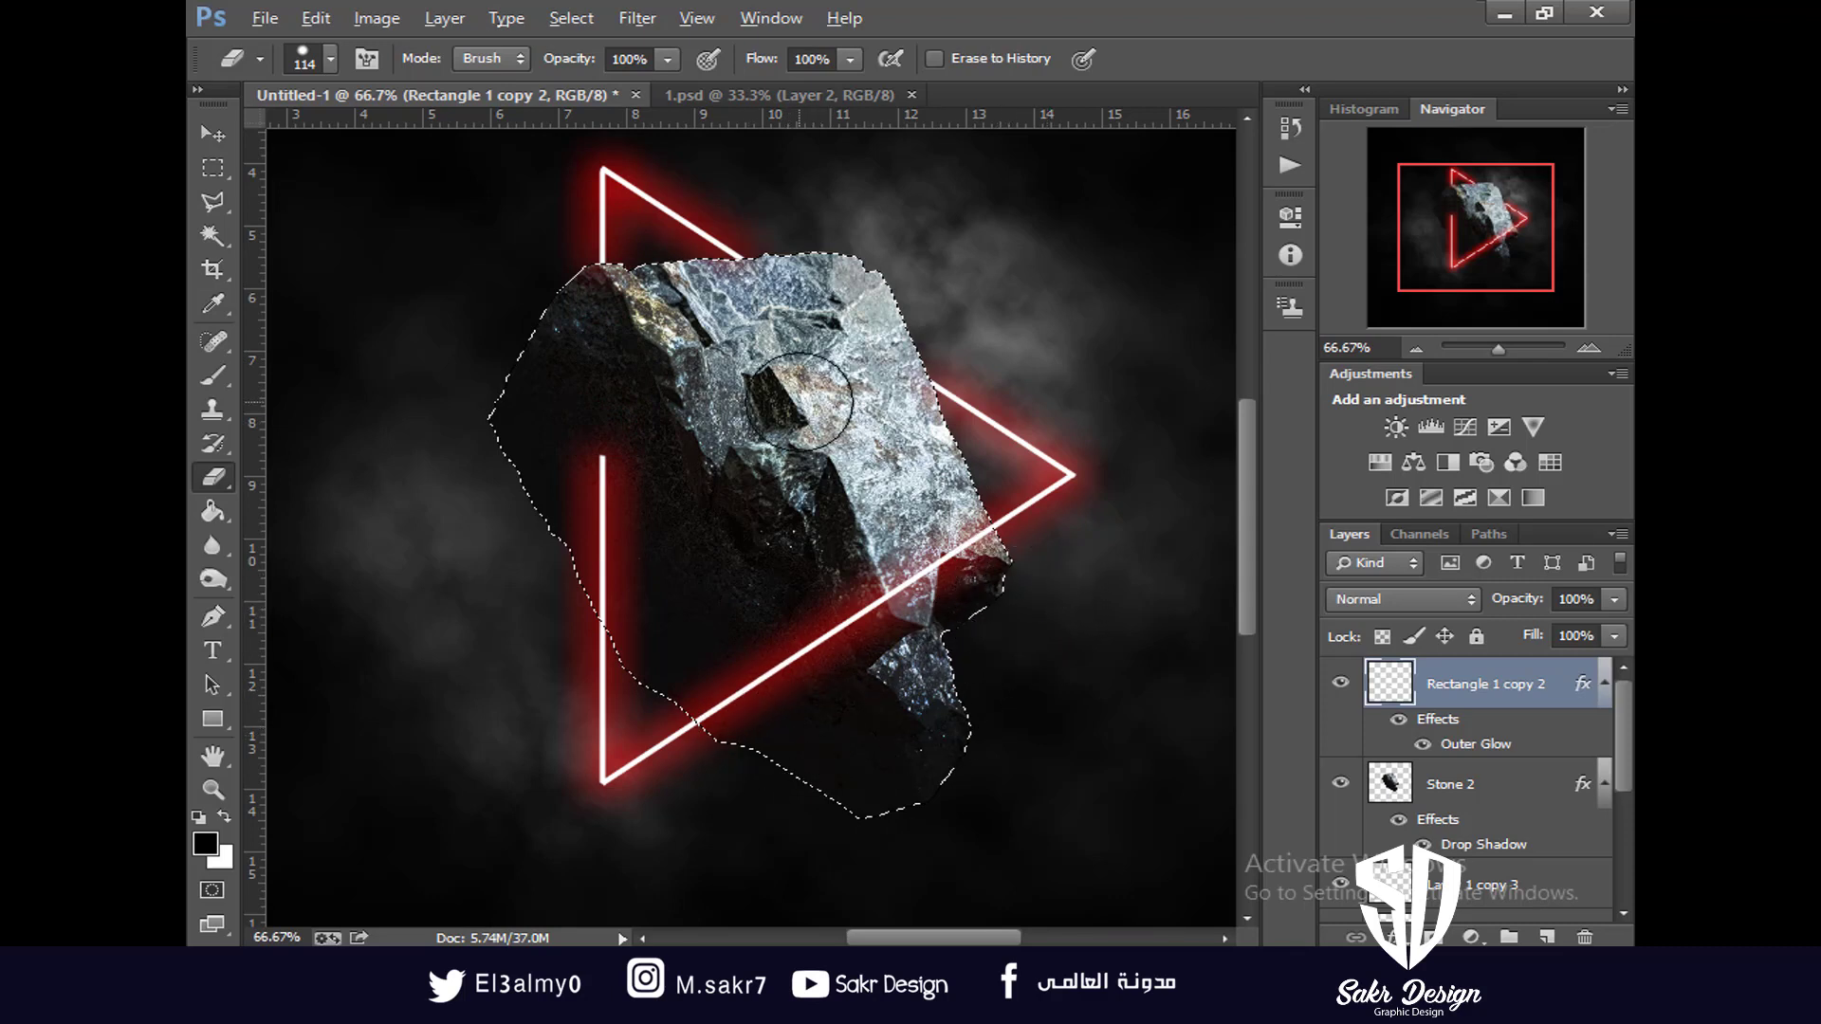
key(ctrl+z)
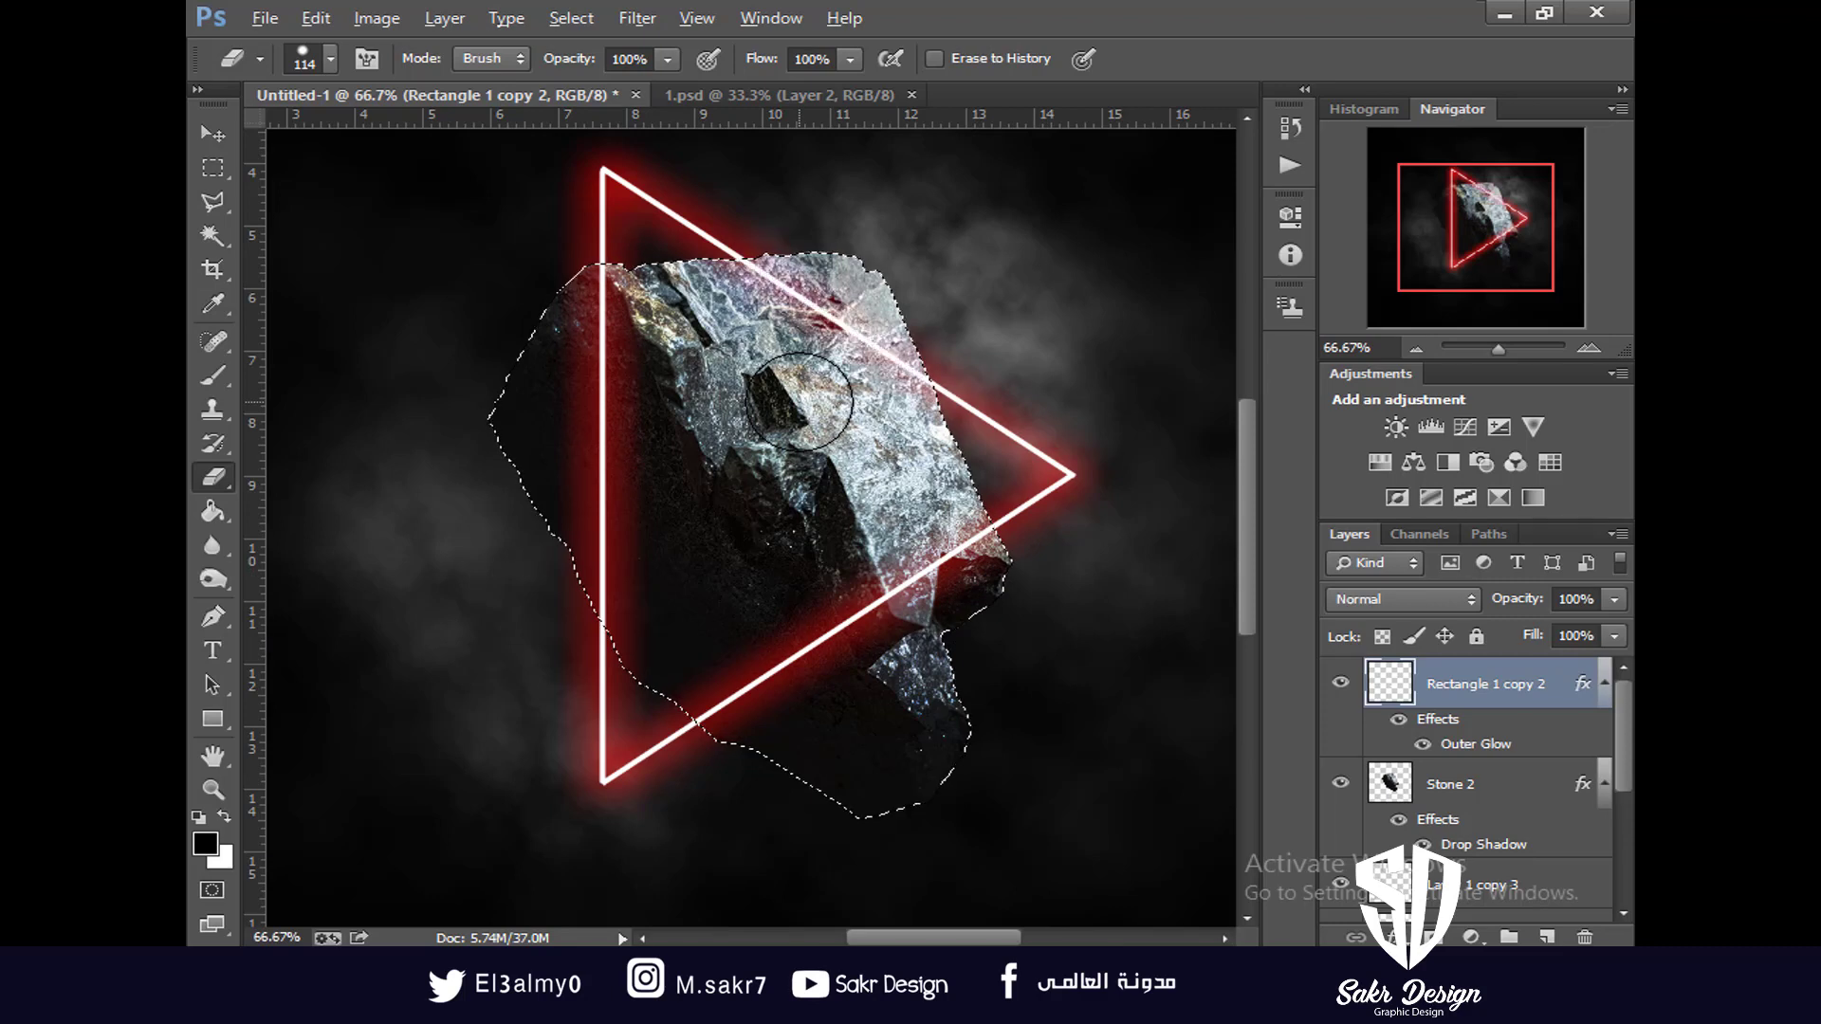
Try erasing the triangle's vertical side over the stone, and undo back until that side is whole
click(596, 391)
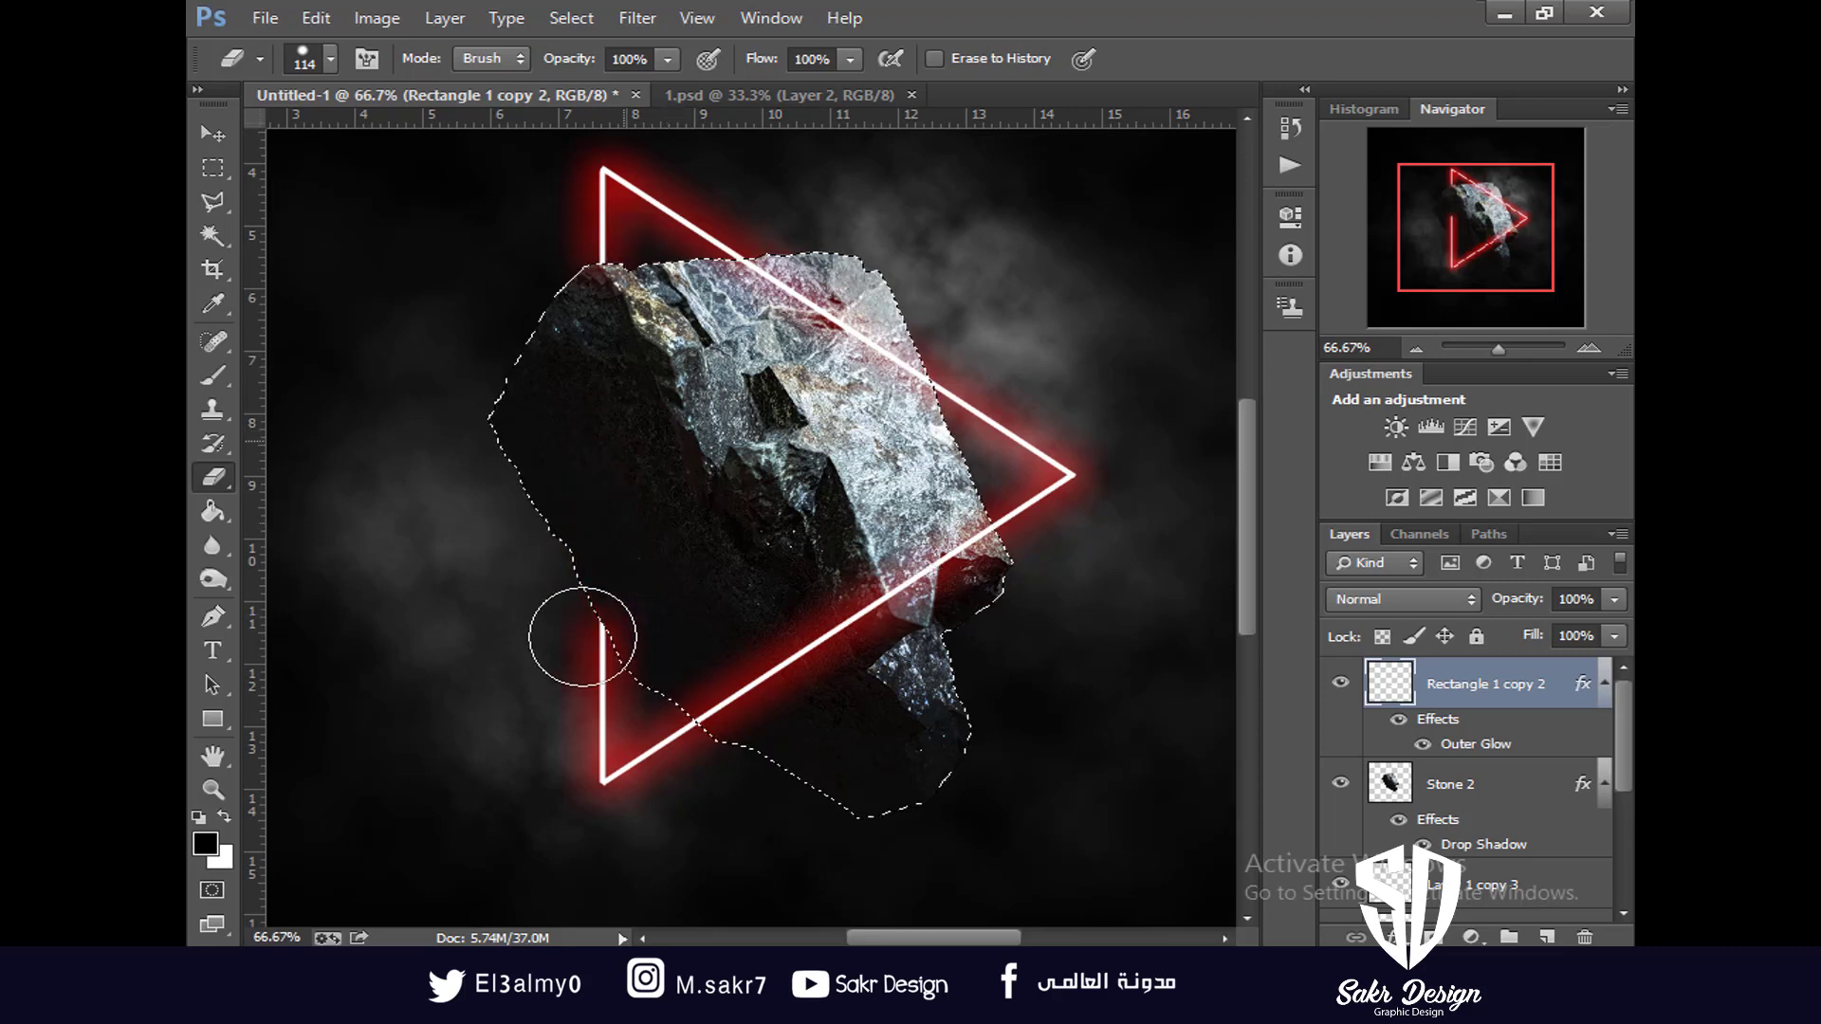
key(ctrl+alt+z)
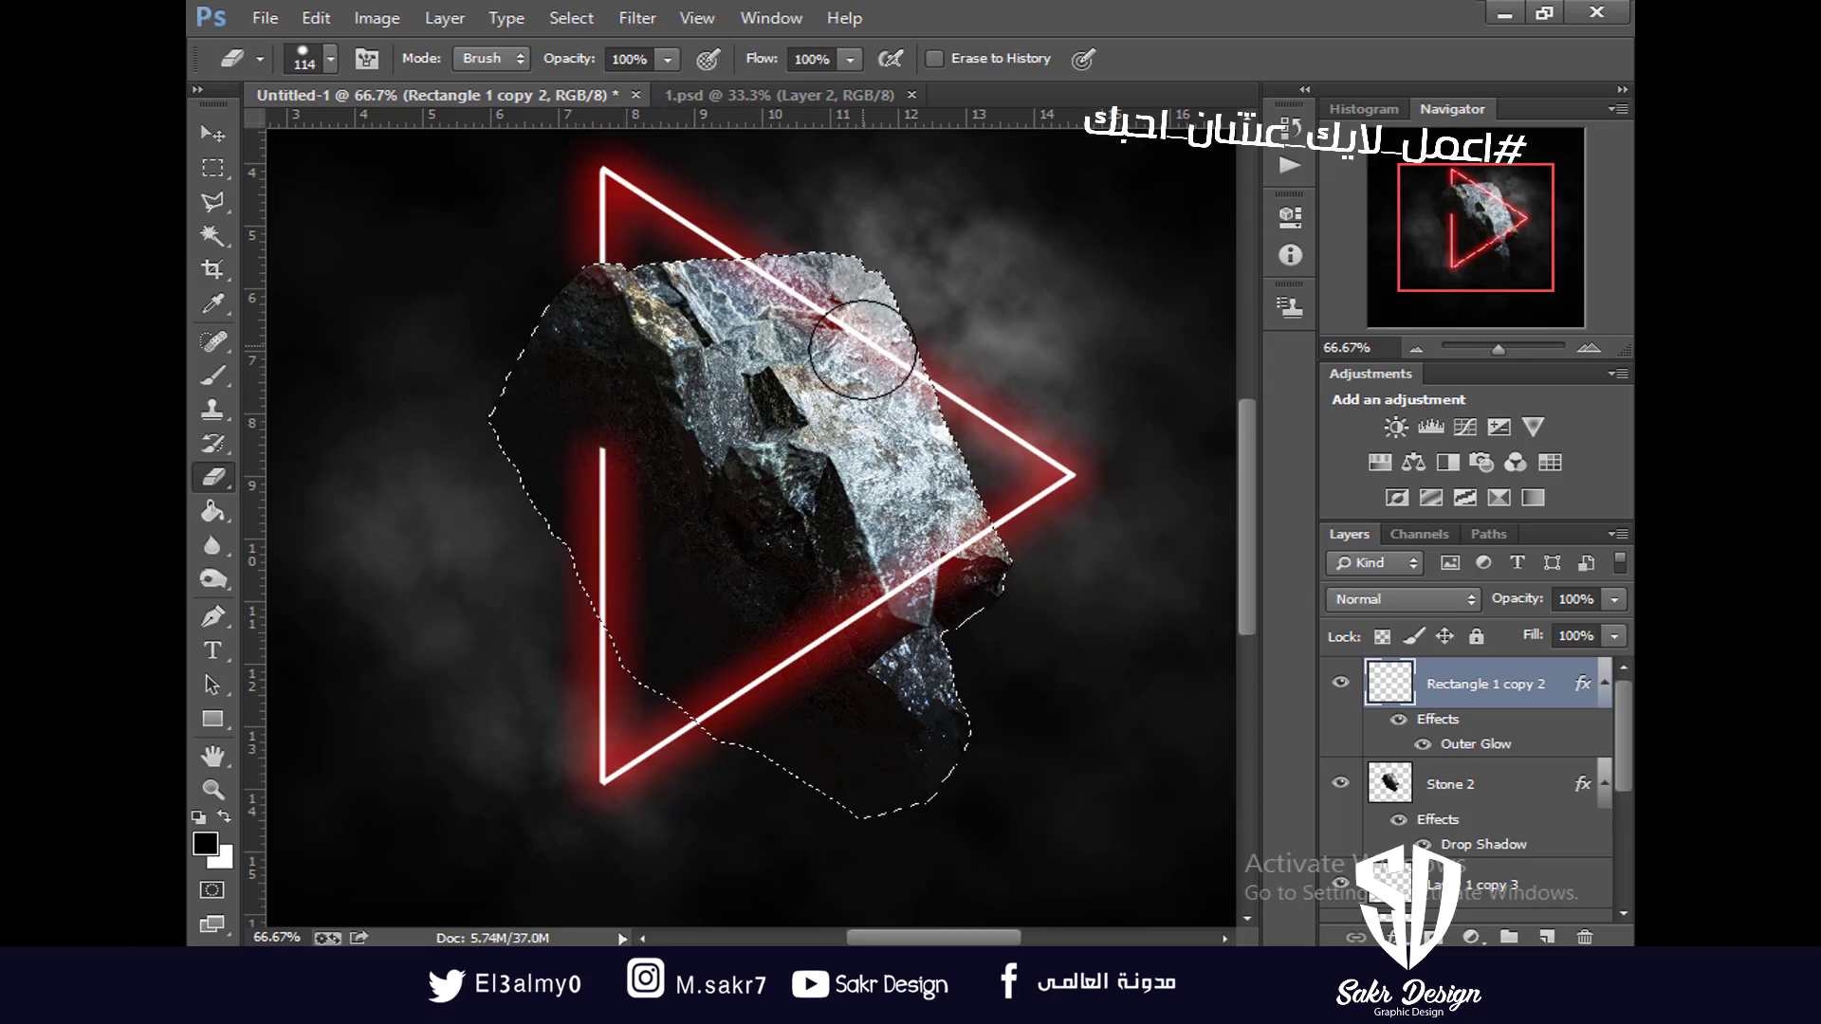
key(ctrl+alt+z)
key(ctrl+alt+z)
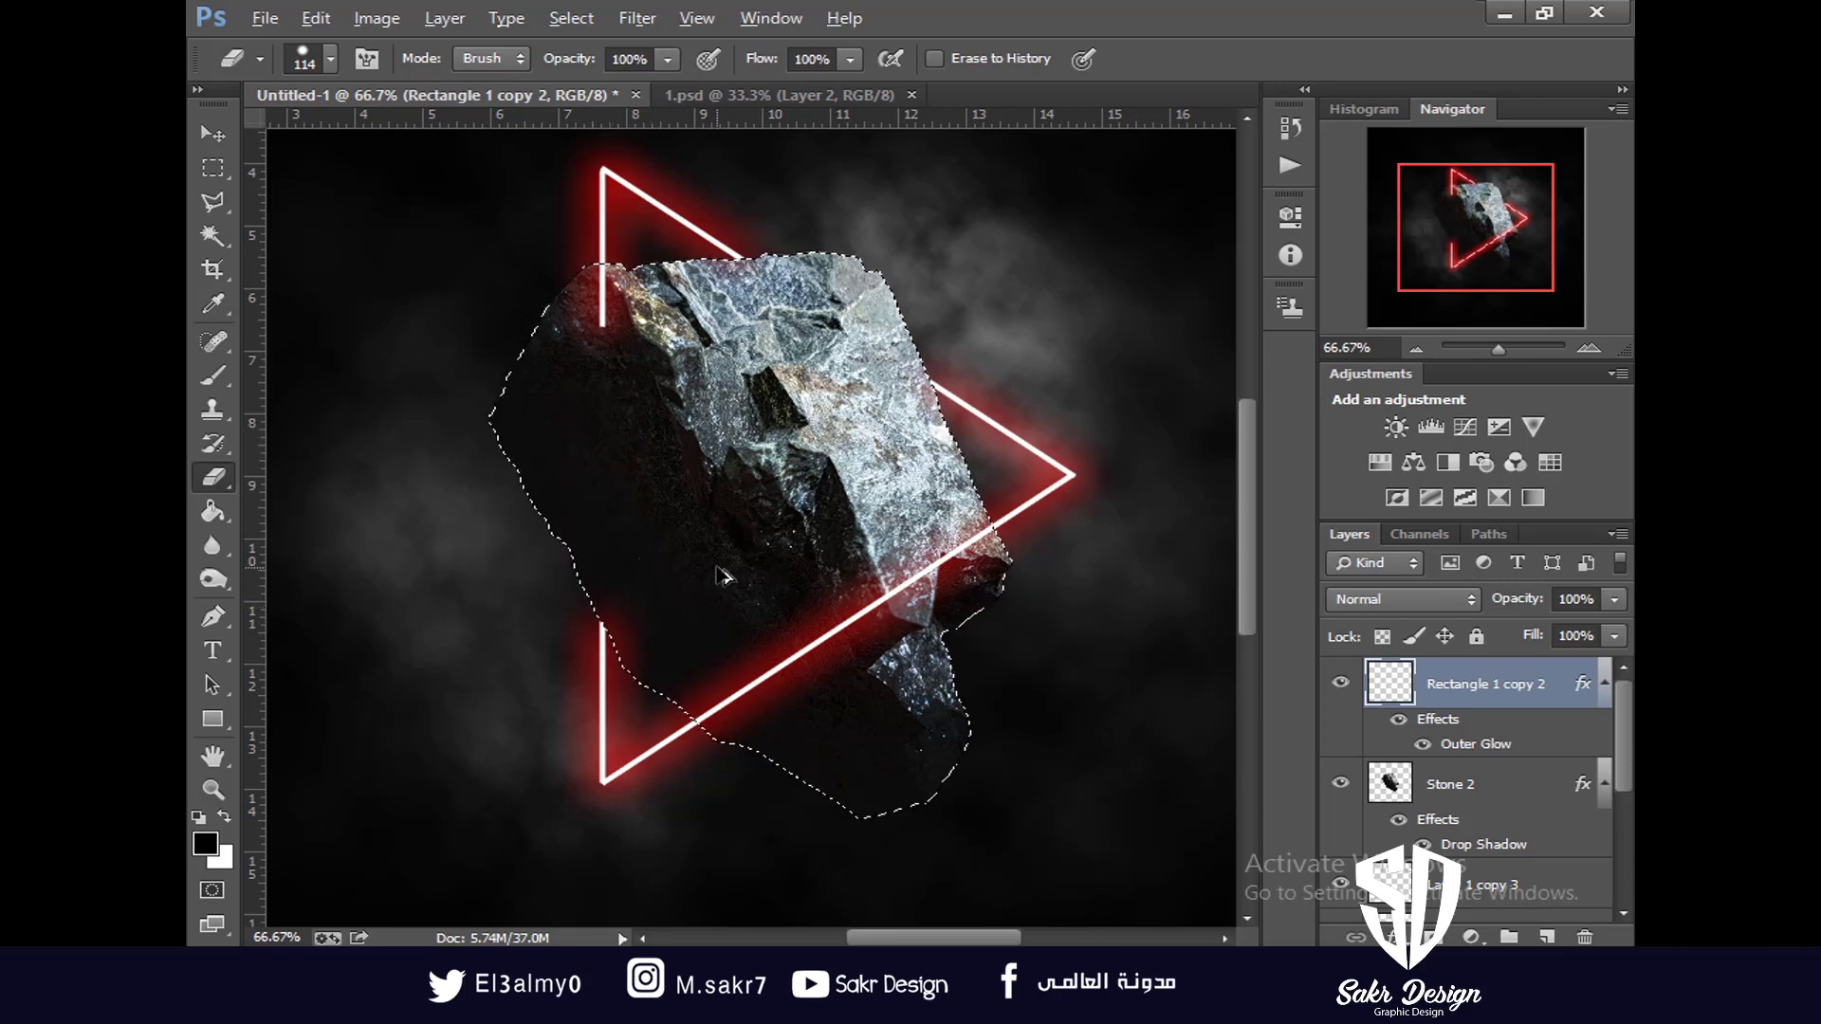
key(ctrl+alt+z)
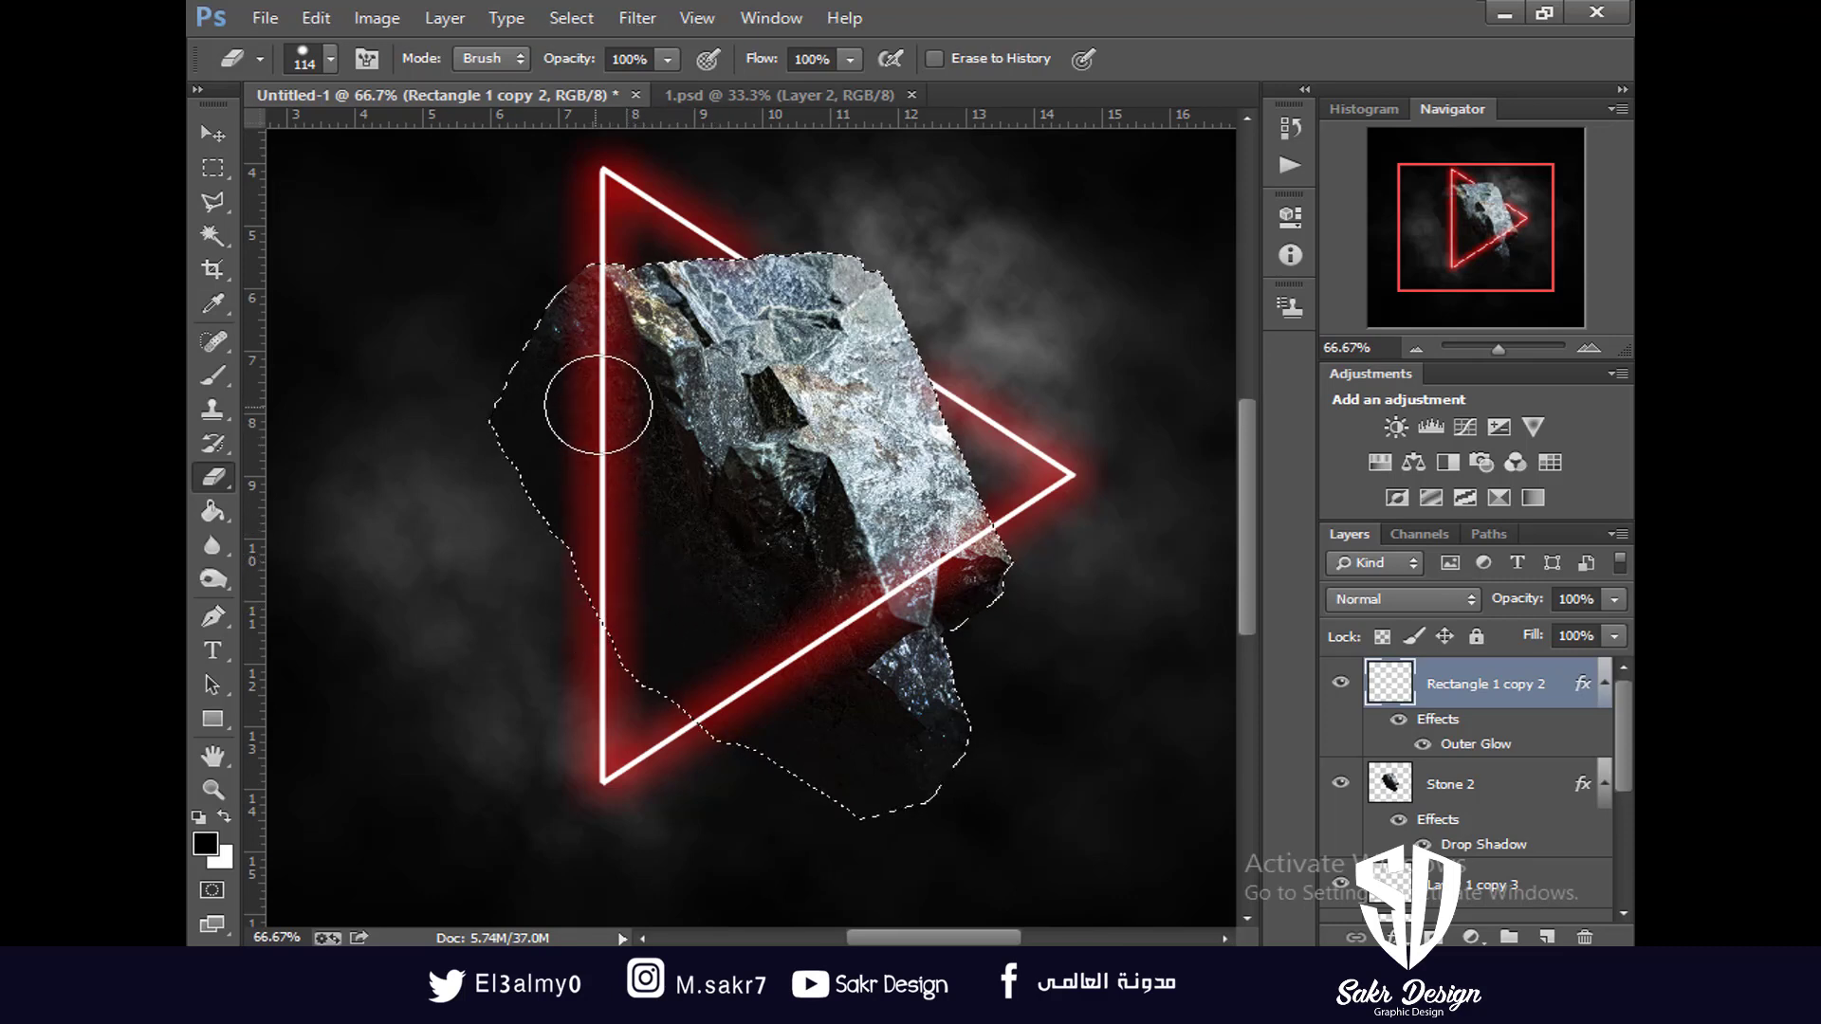
Erase the upper part of the triangle's vertical side over the stone and clear the selection
drag(589, 345, 603, 327)
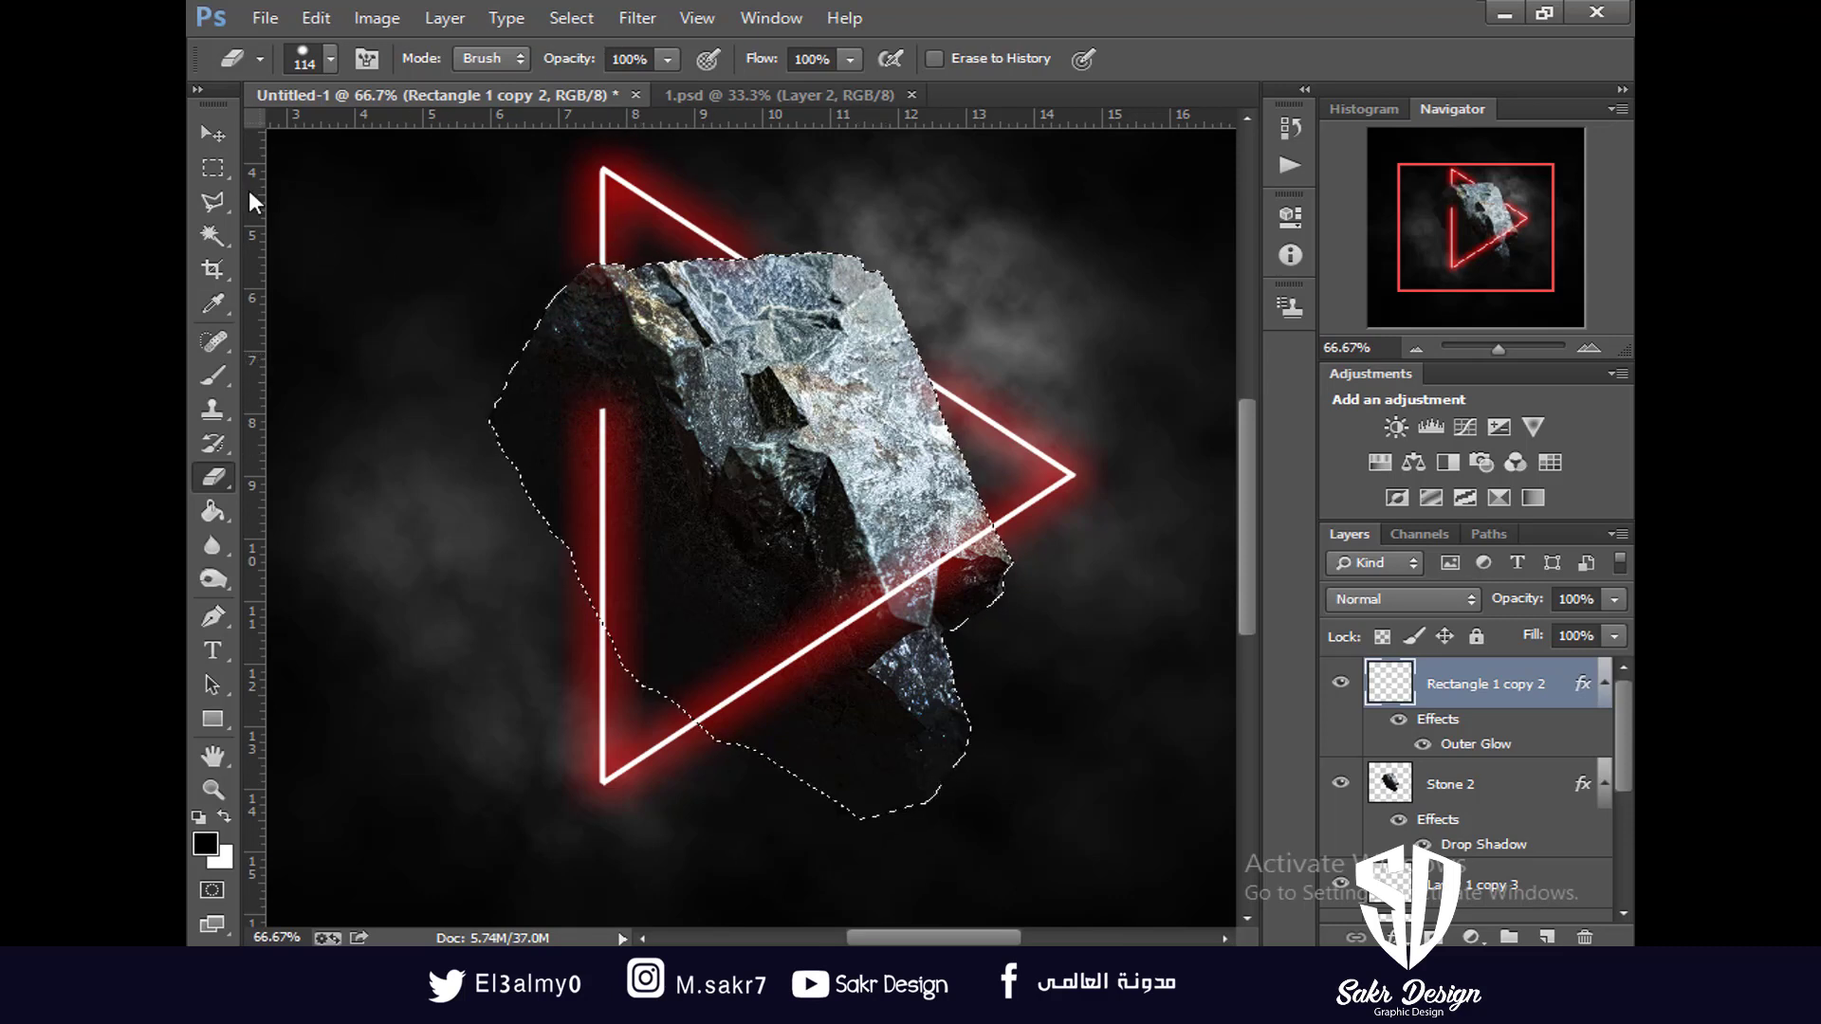
mouse_move(599, 399)
mouse_down()
mouse_move(569, 398)
mouse_move(586, 408)
mouse_up()
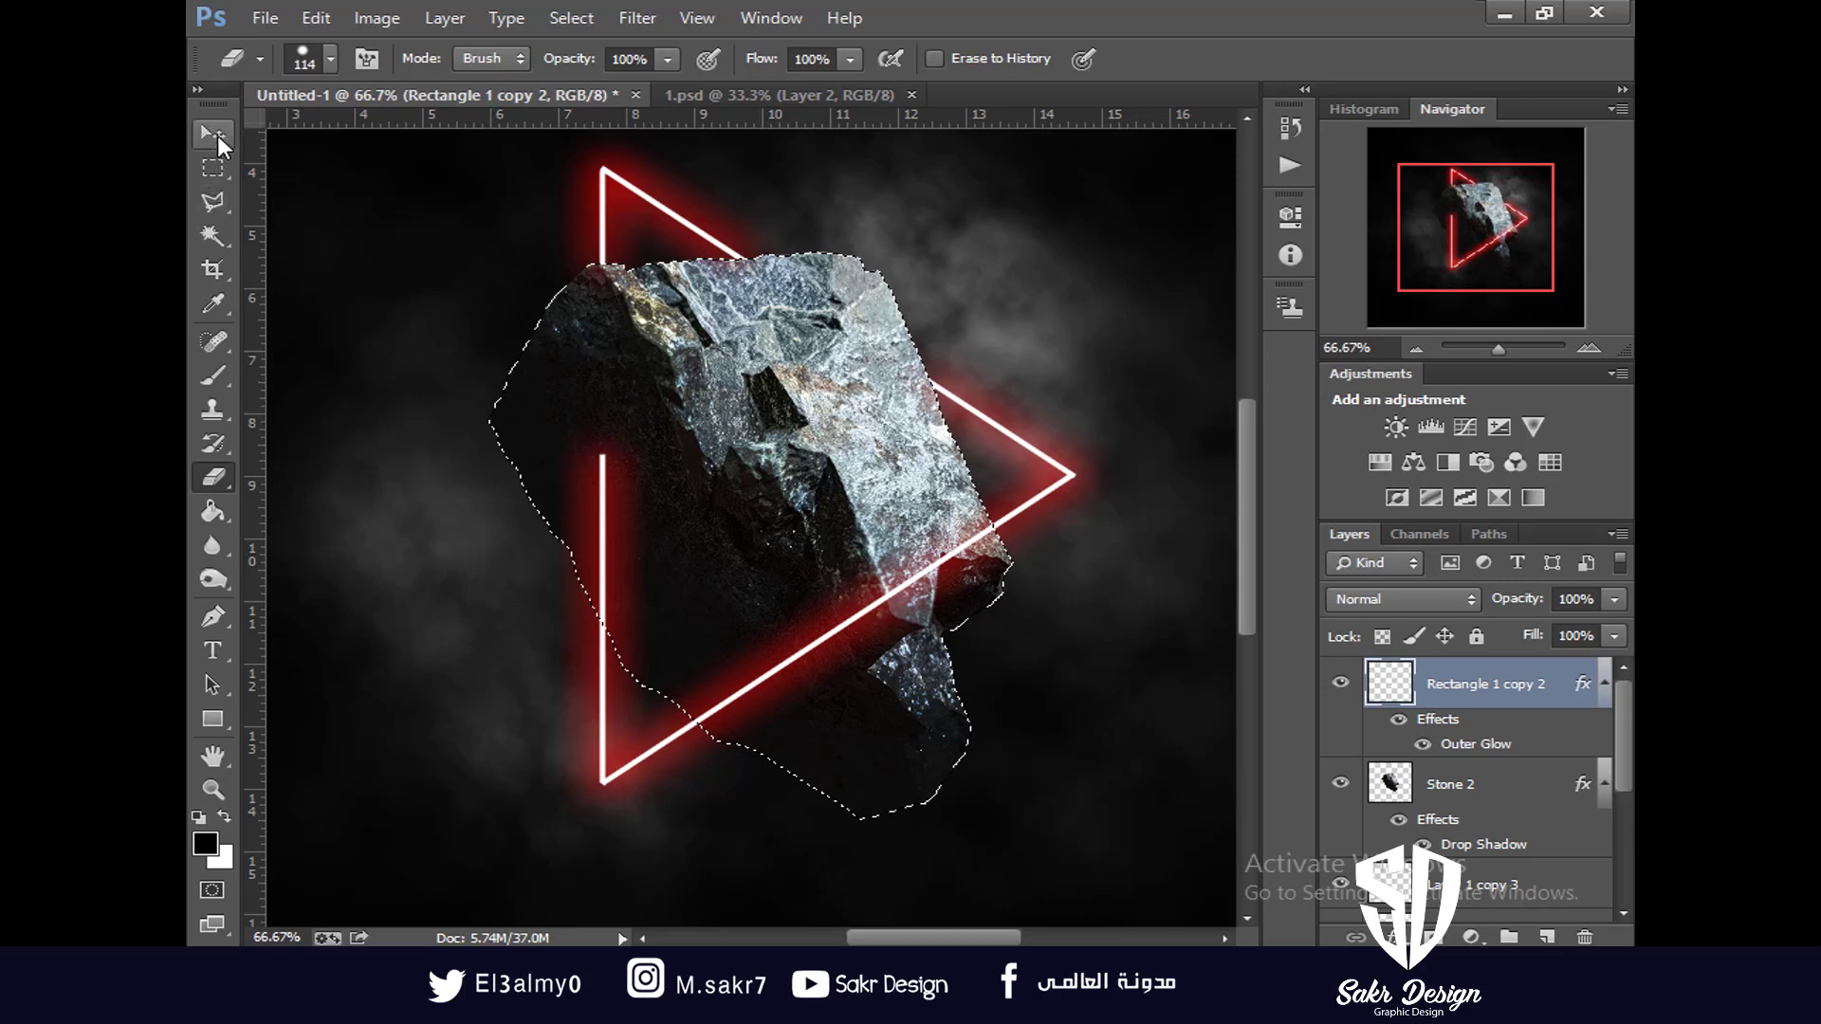
click(214, 134)
key(ctrl+d)
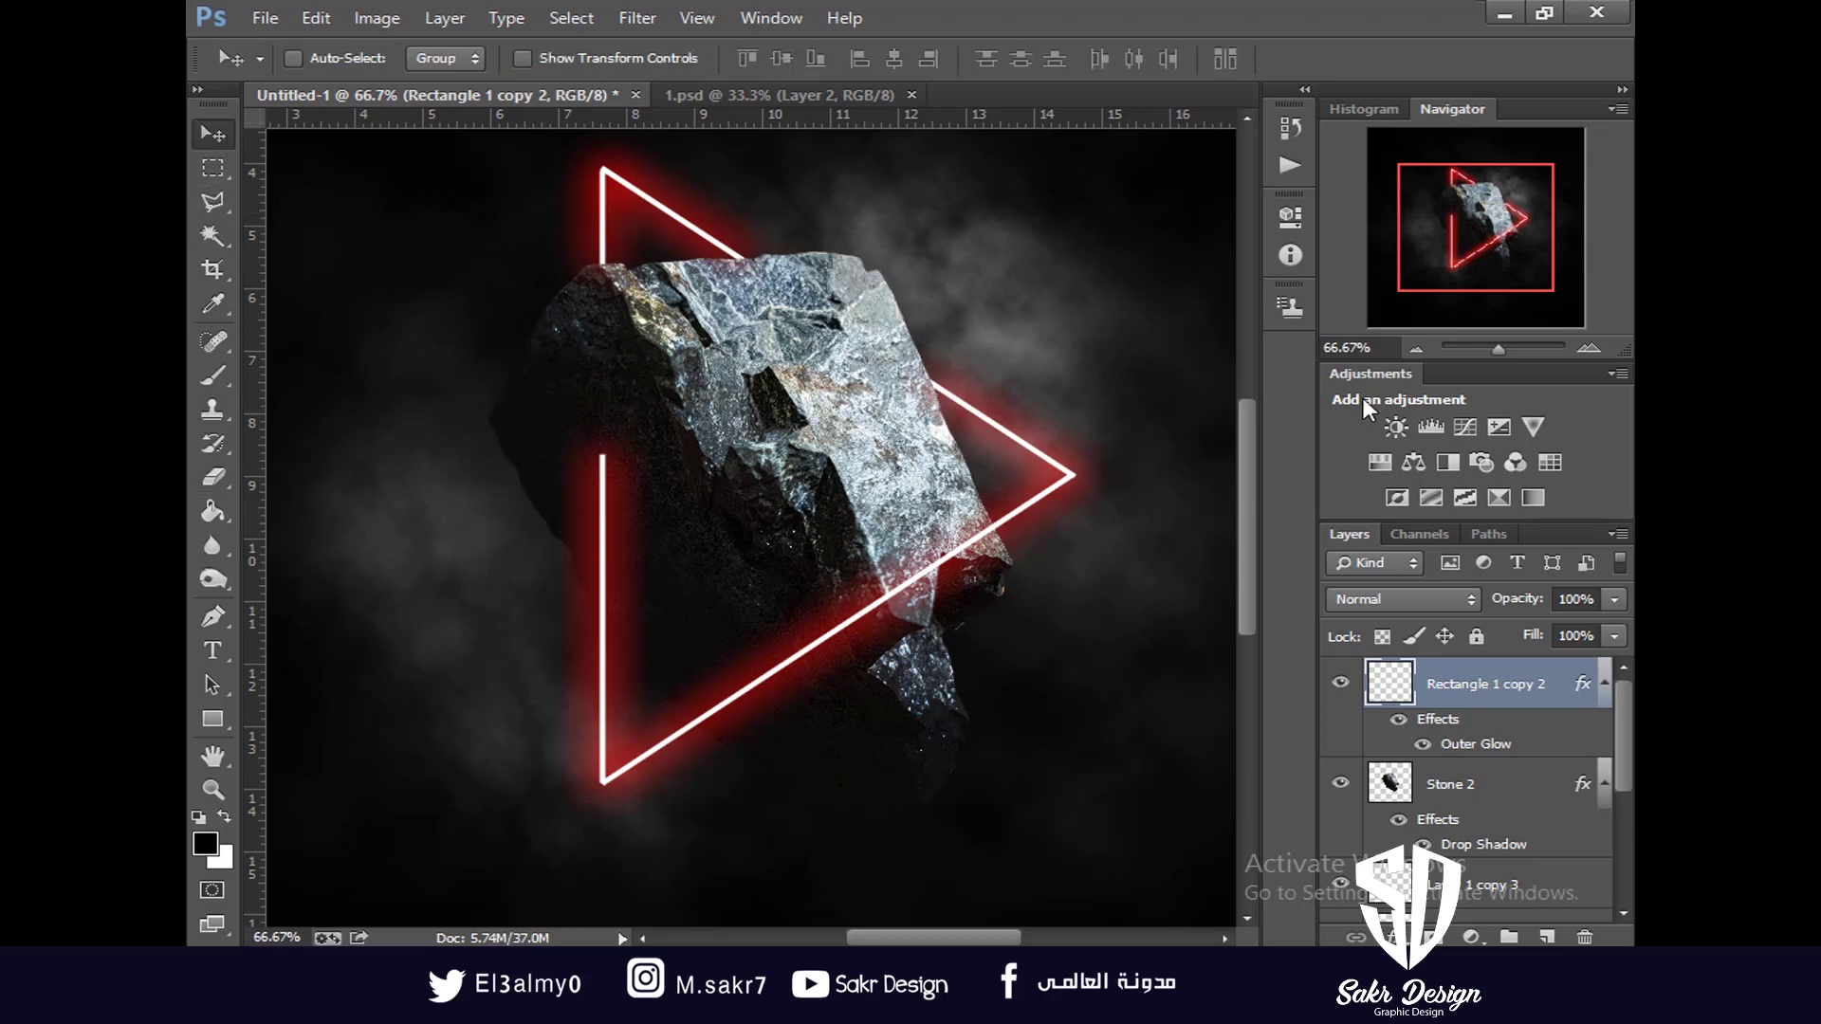
Restore the stone selection, erase slightly more of the triangle's vertical side and deselect
key(ctrl+0)
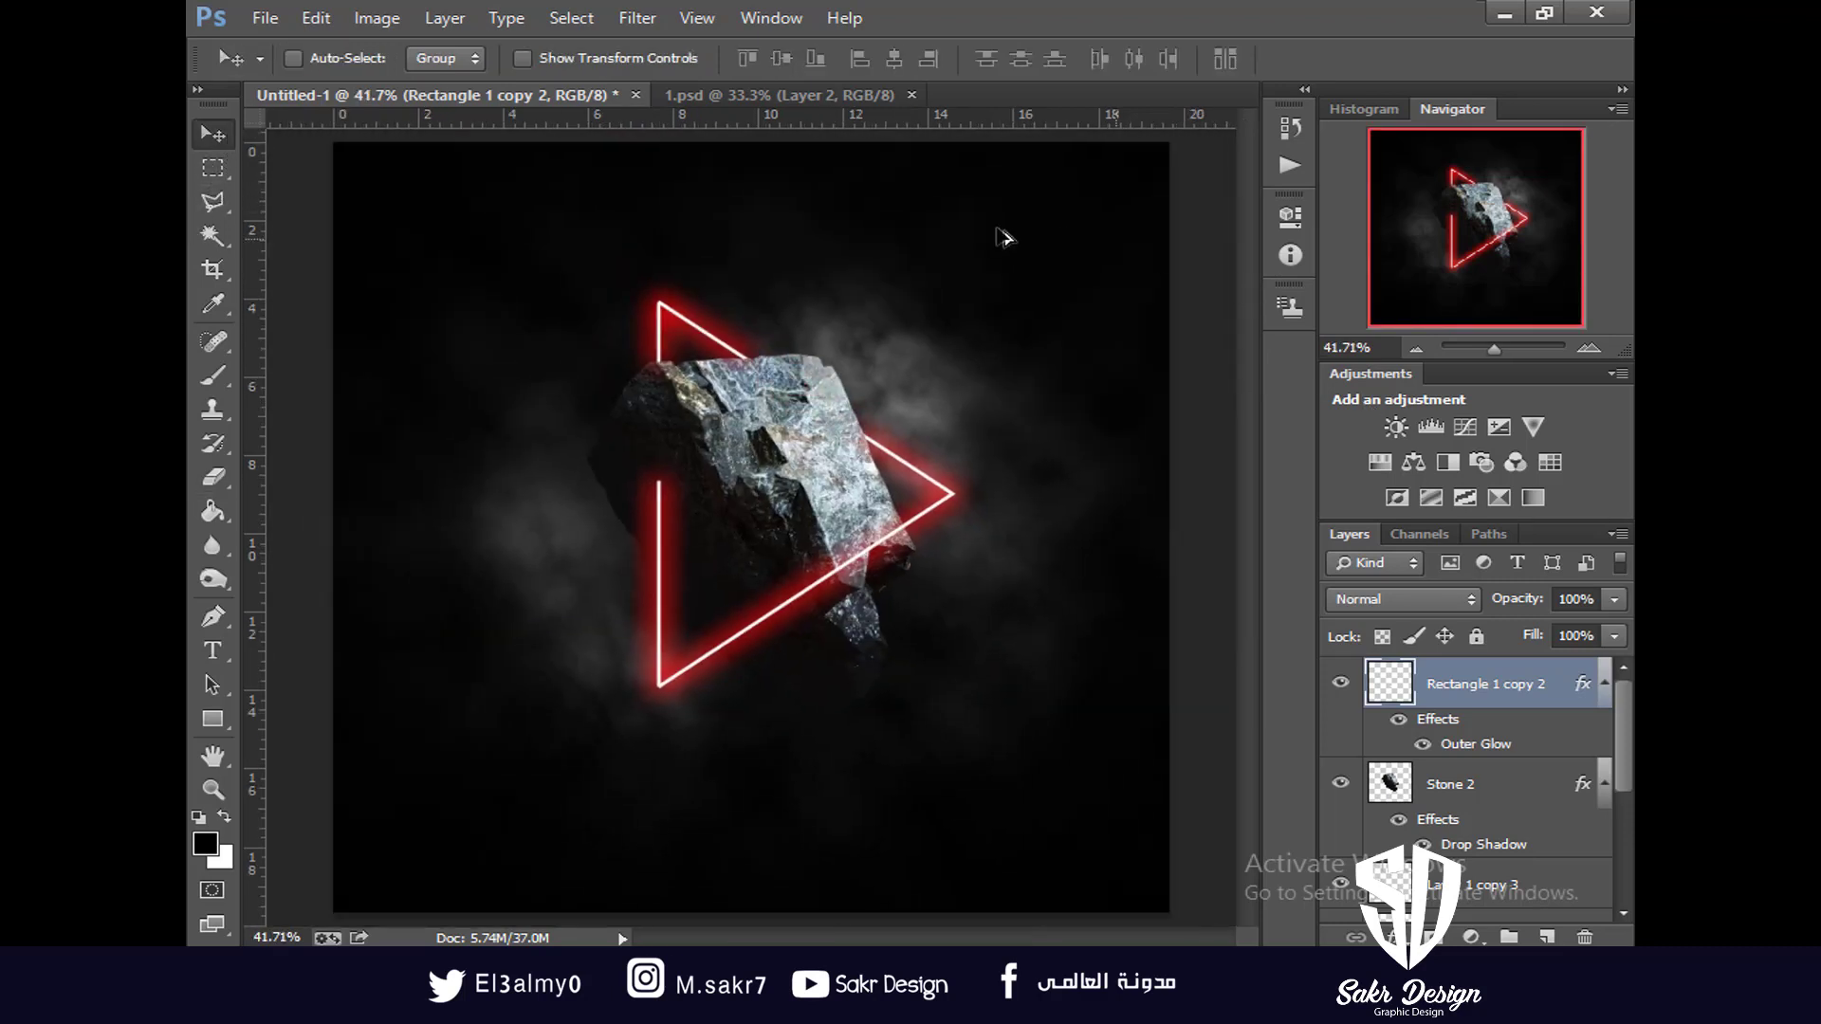
key(ctrl+shift+d)
click(212, 477)
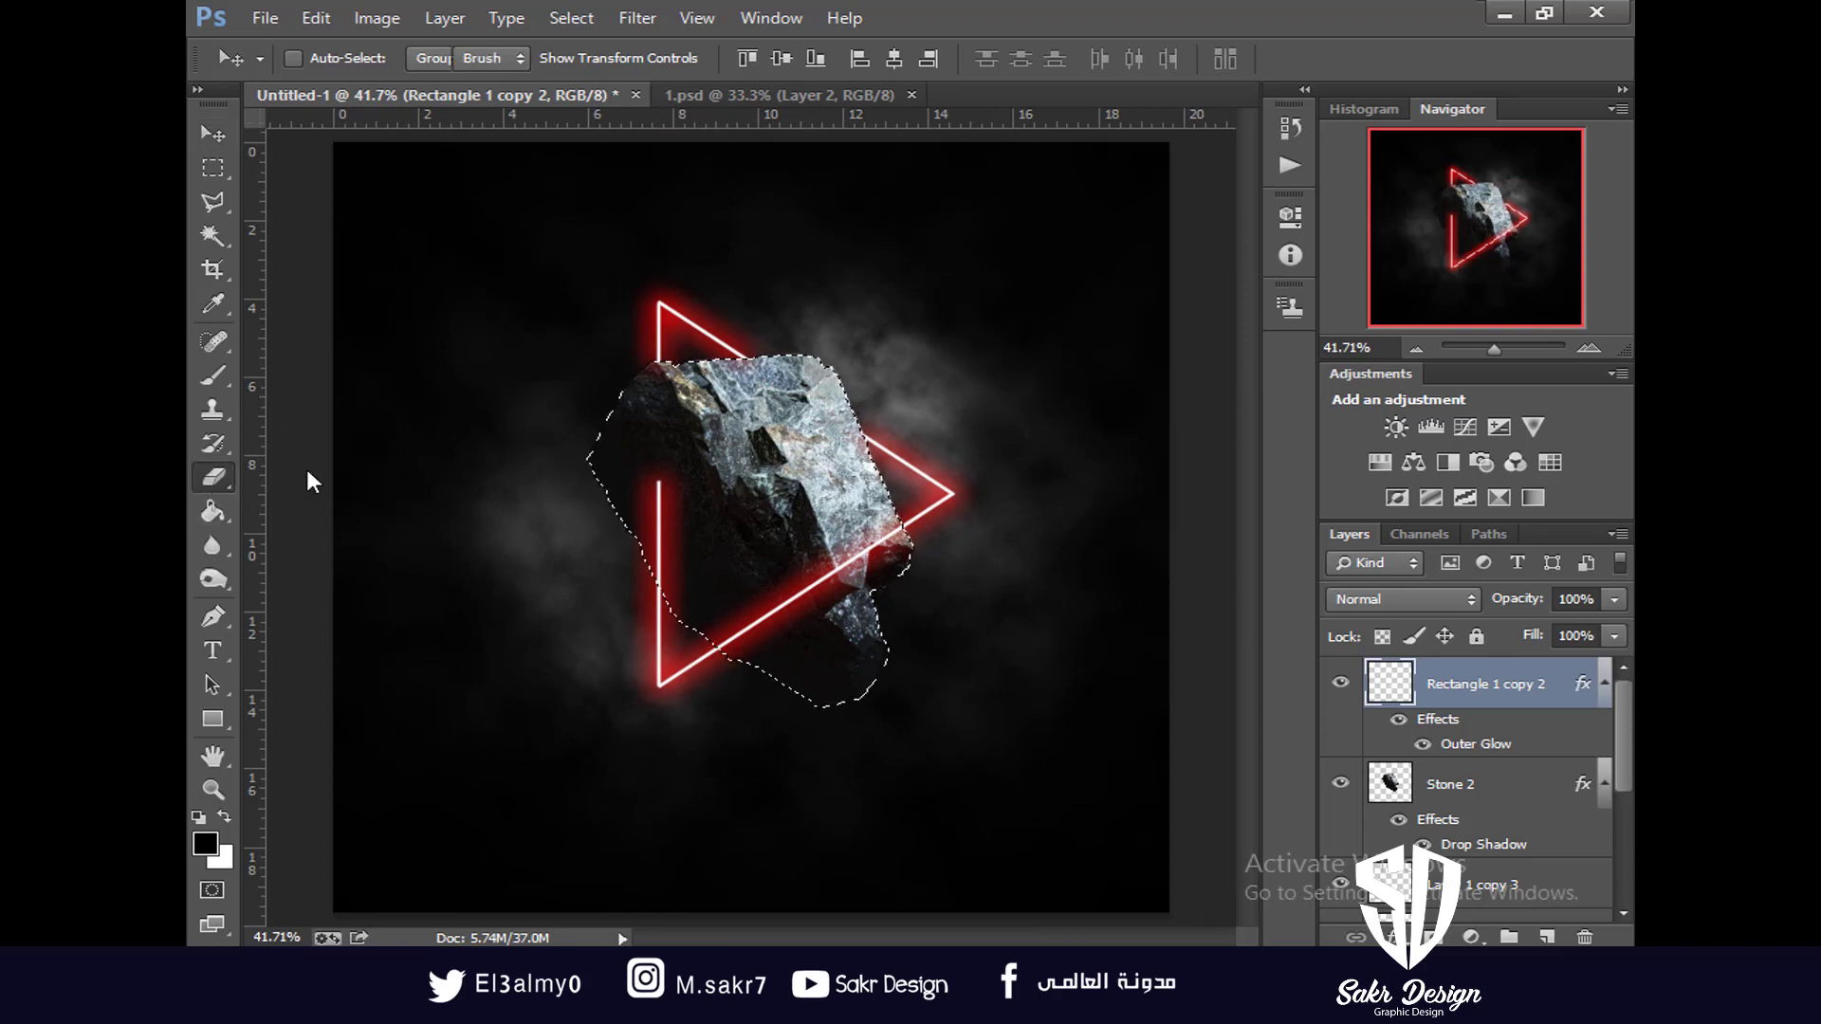
click(663, 483)
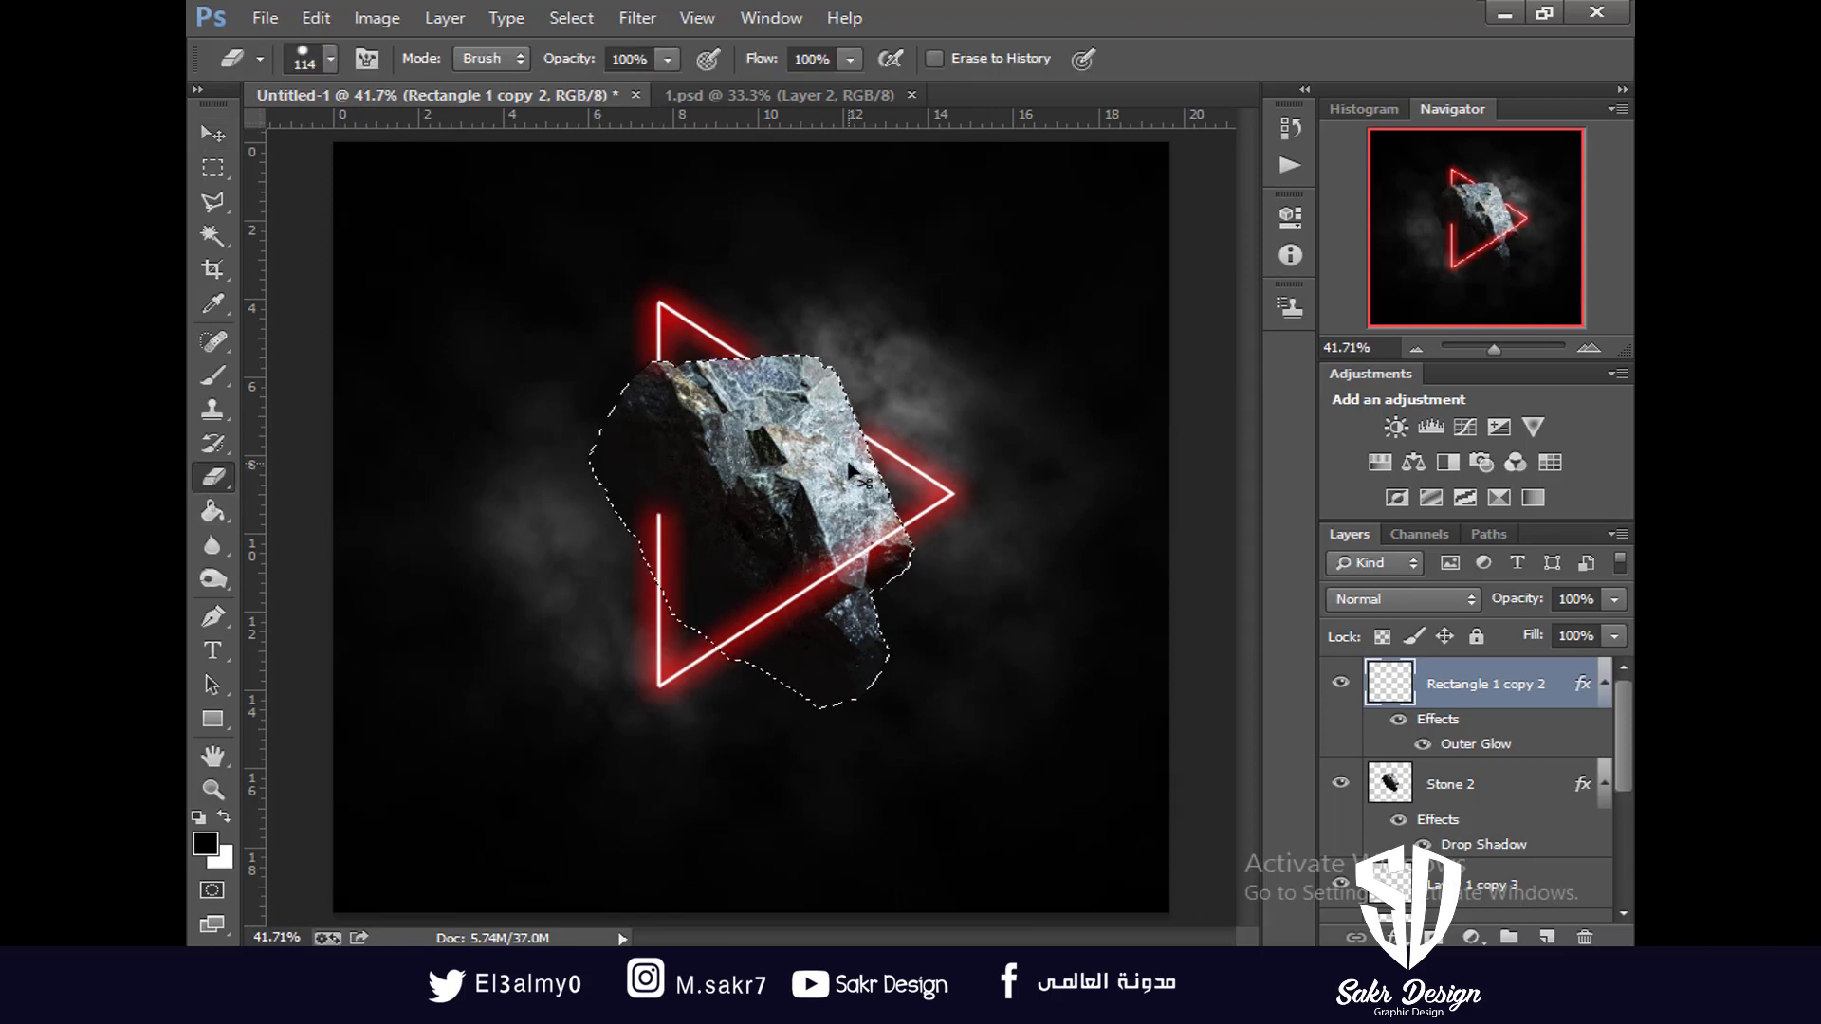
key(ctrl+d)
key(ctrl+plus)
key(ctrl+plus)
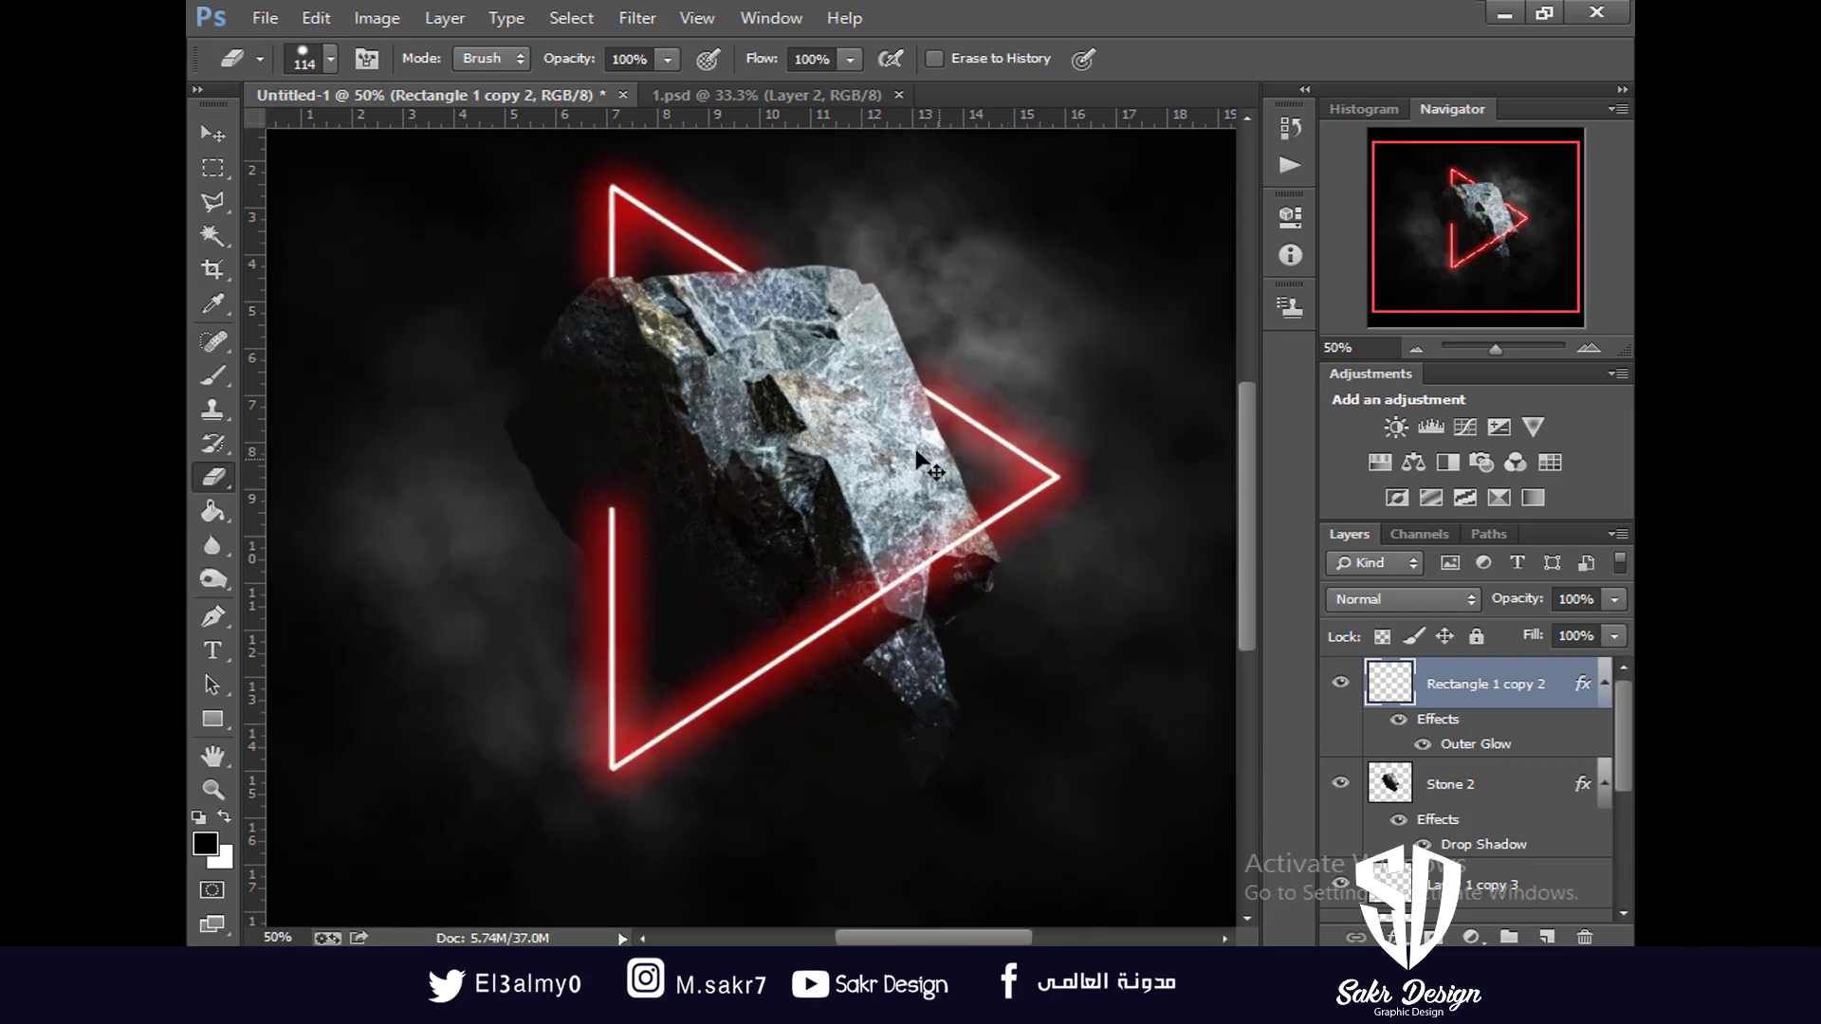
key(ctrl+0)
key(ctrl+plus)
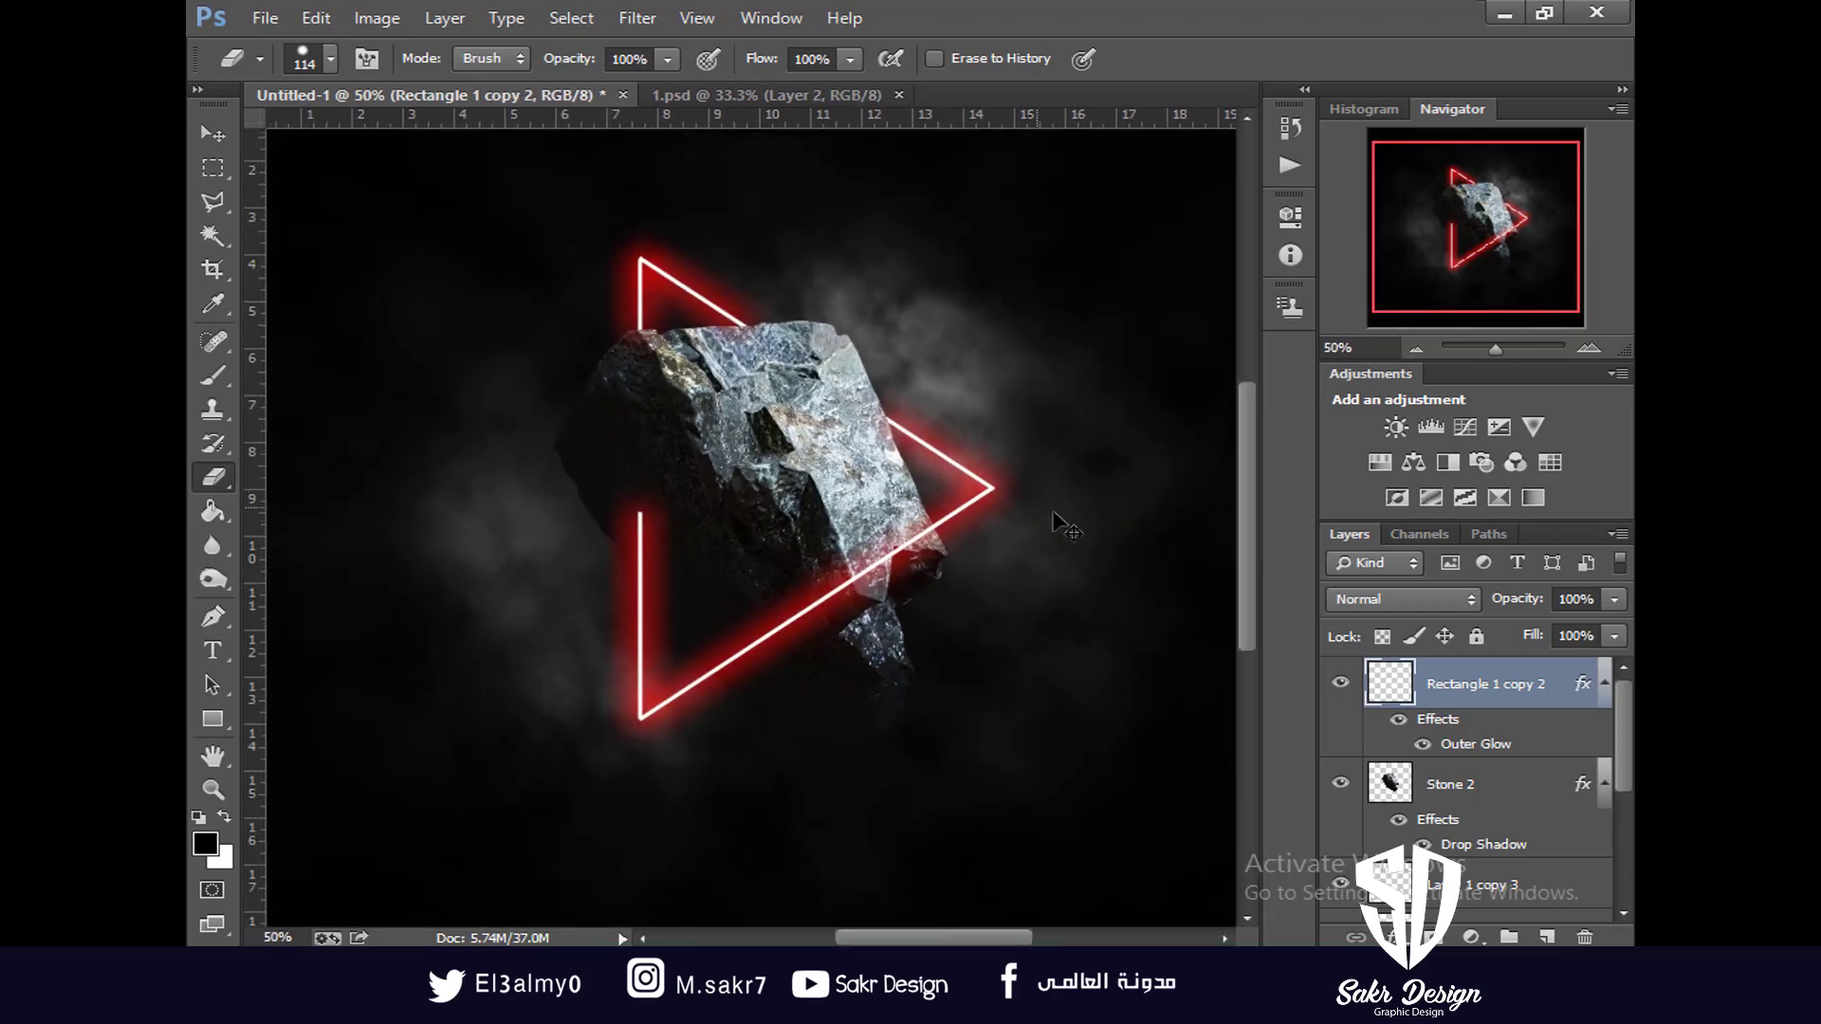
Undo the erasures on the triangle's vertical side, bringing back the stone selection
key(v)
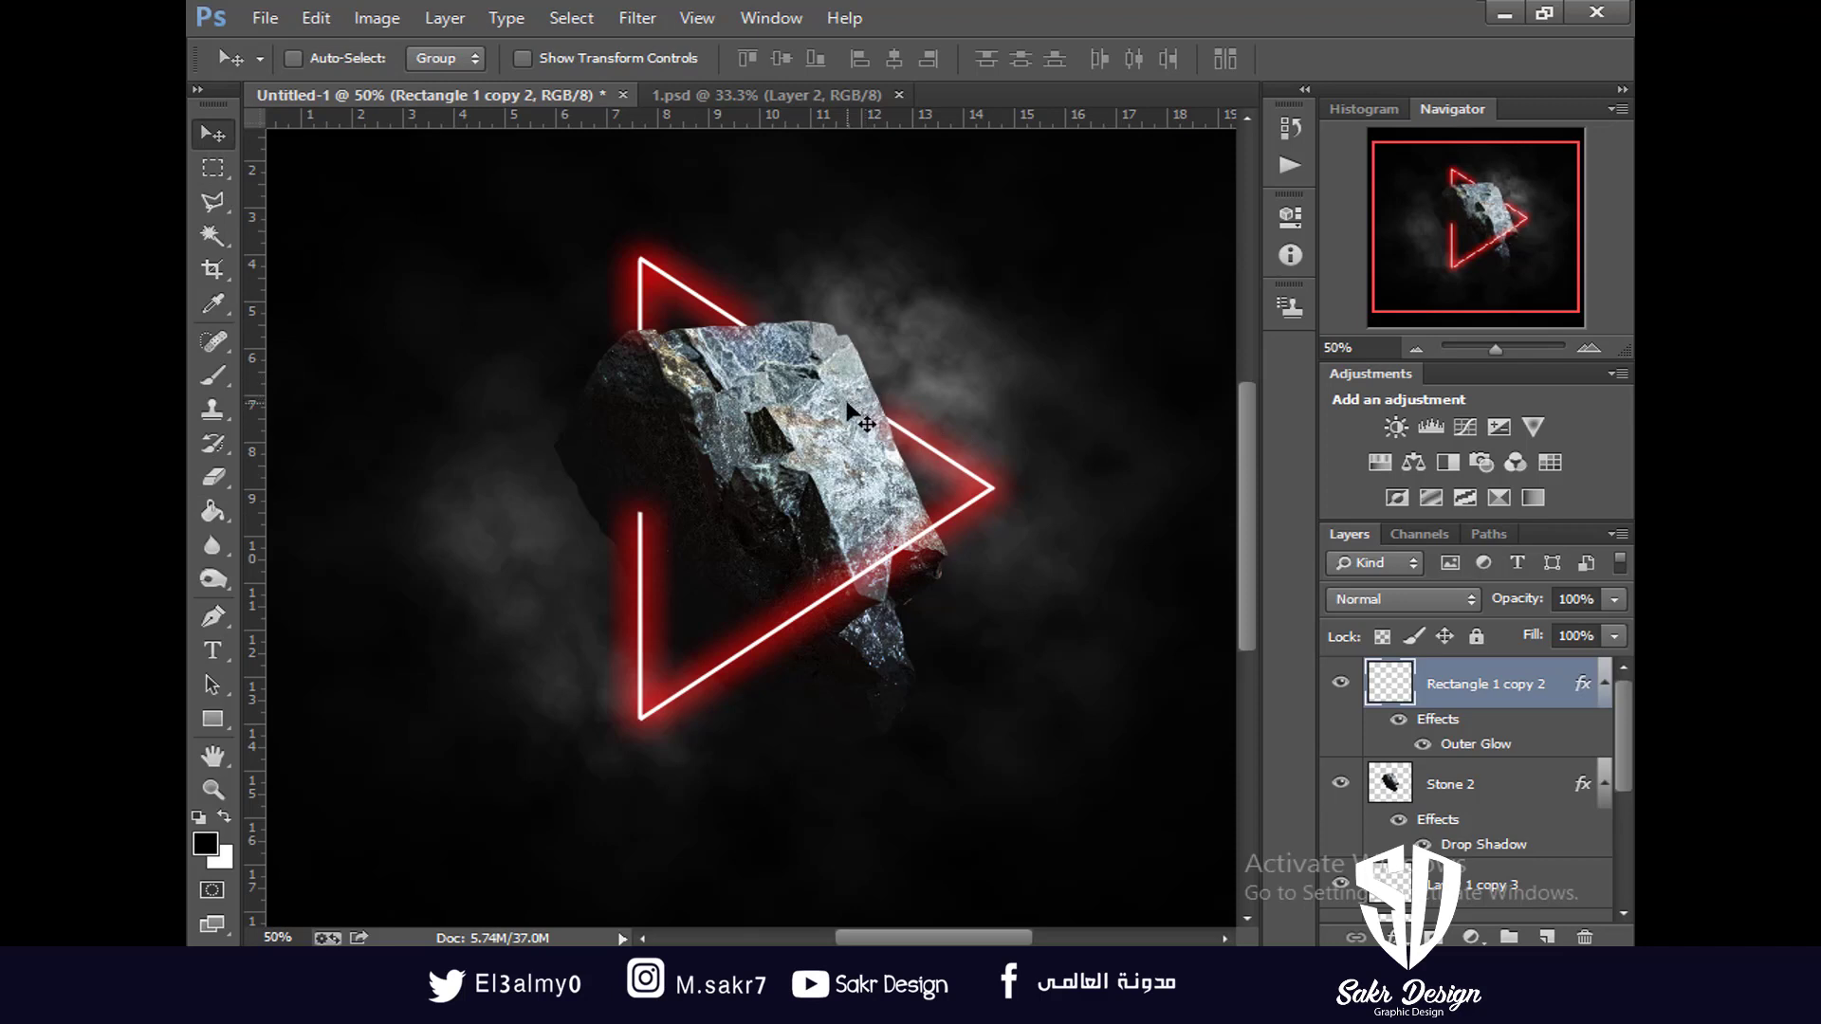
key(ctrl+alt+z)
key(ctrl+alt+z)
key(ctrl+alt+z)
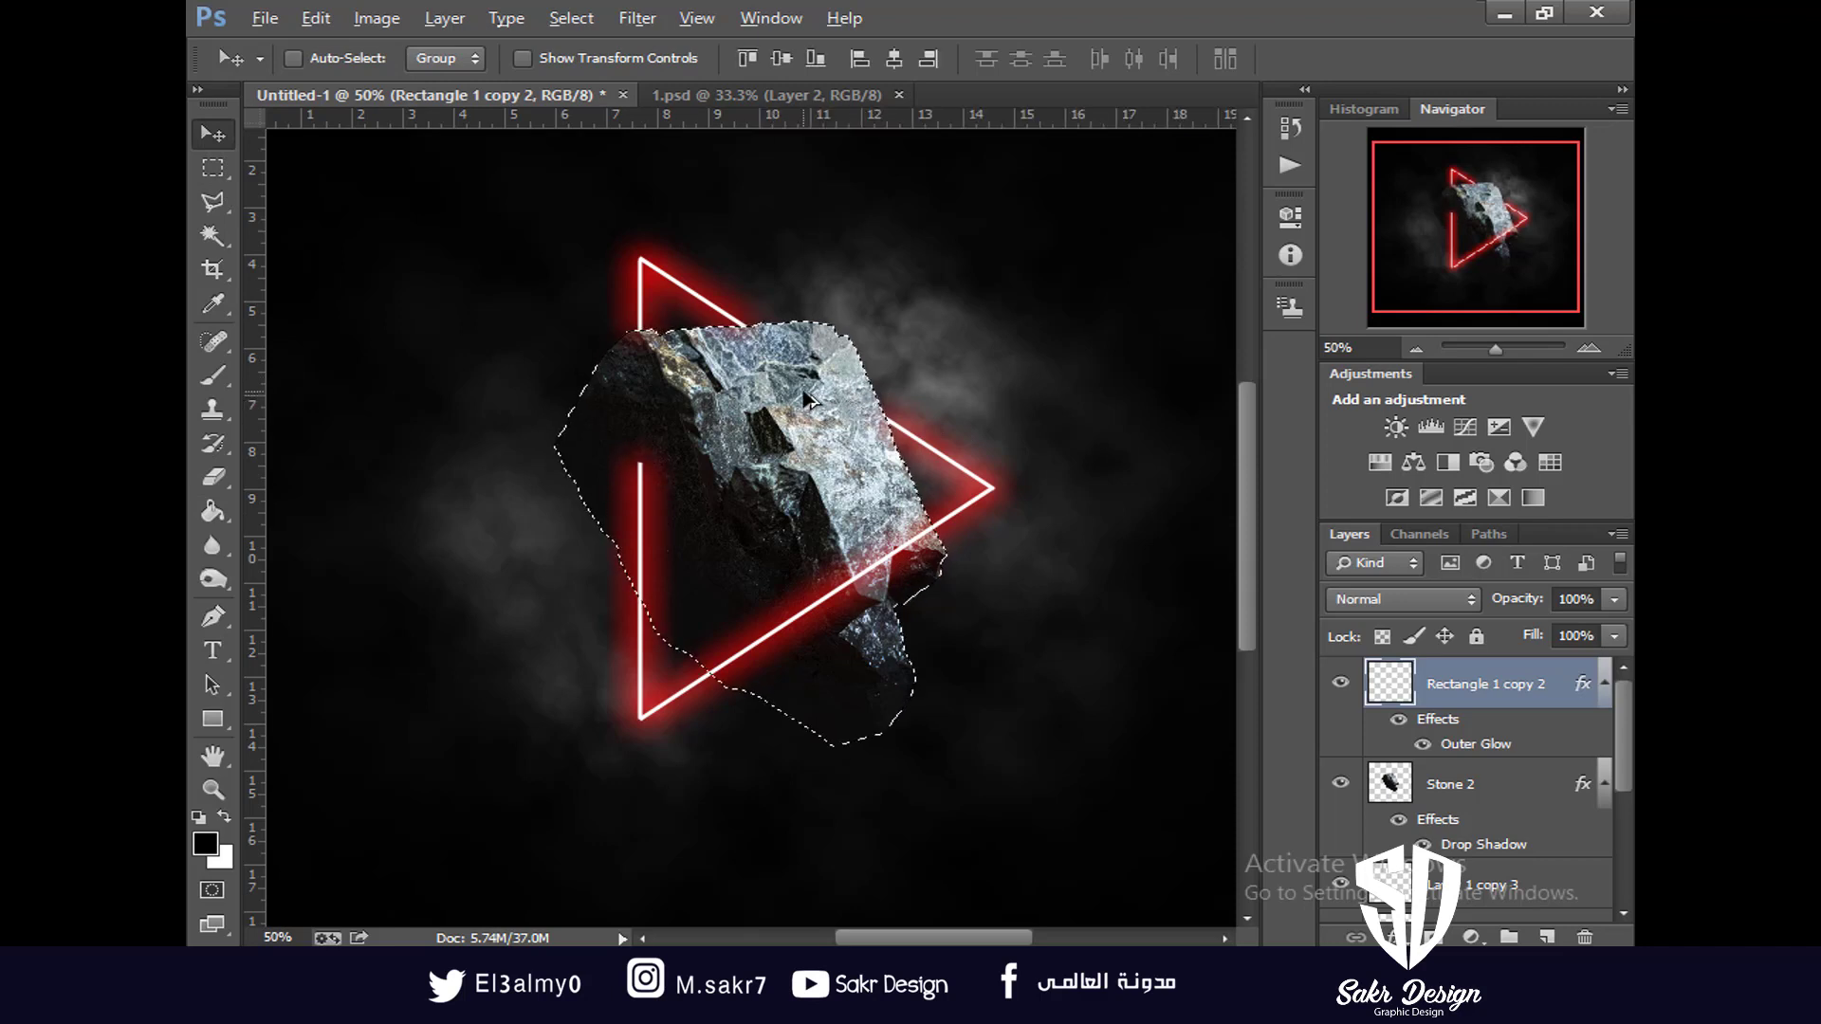
key(ctrl+alt+z)
key(ctrl+alt+z)
Try erasing the middle of the triangle's vertical side within the stone selection, and undo back to the complete triangle
key(e)
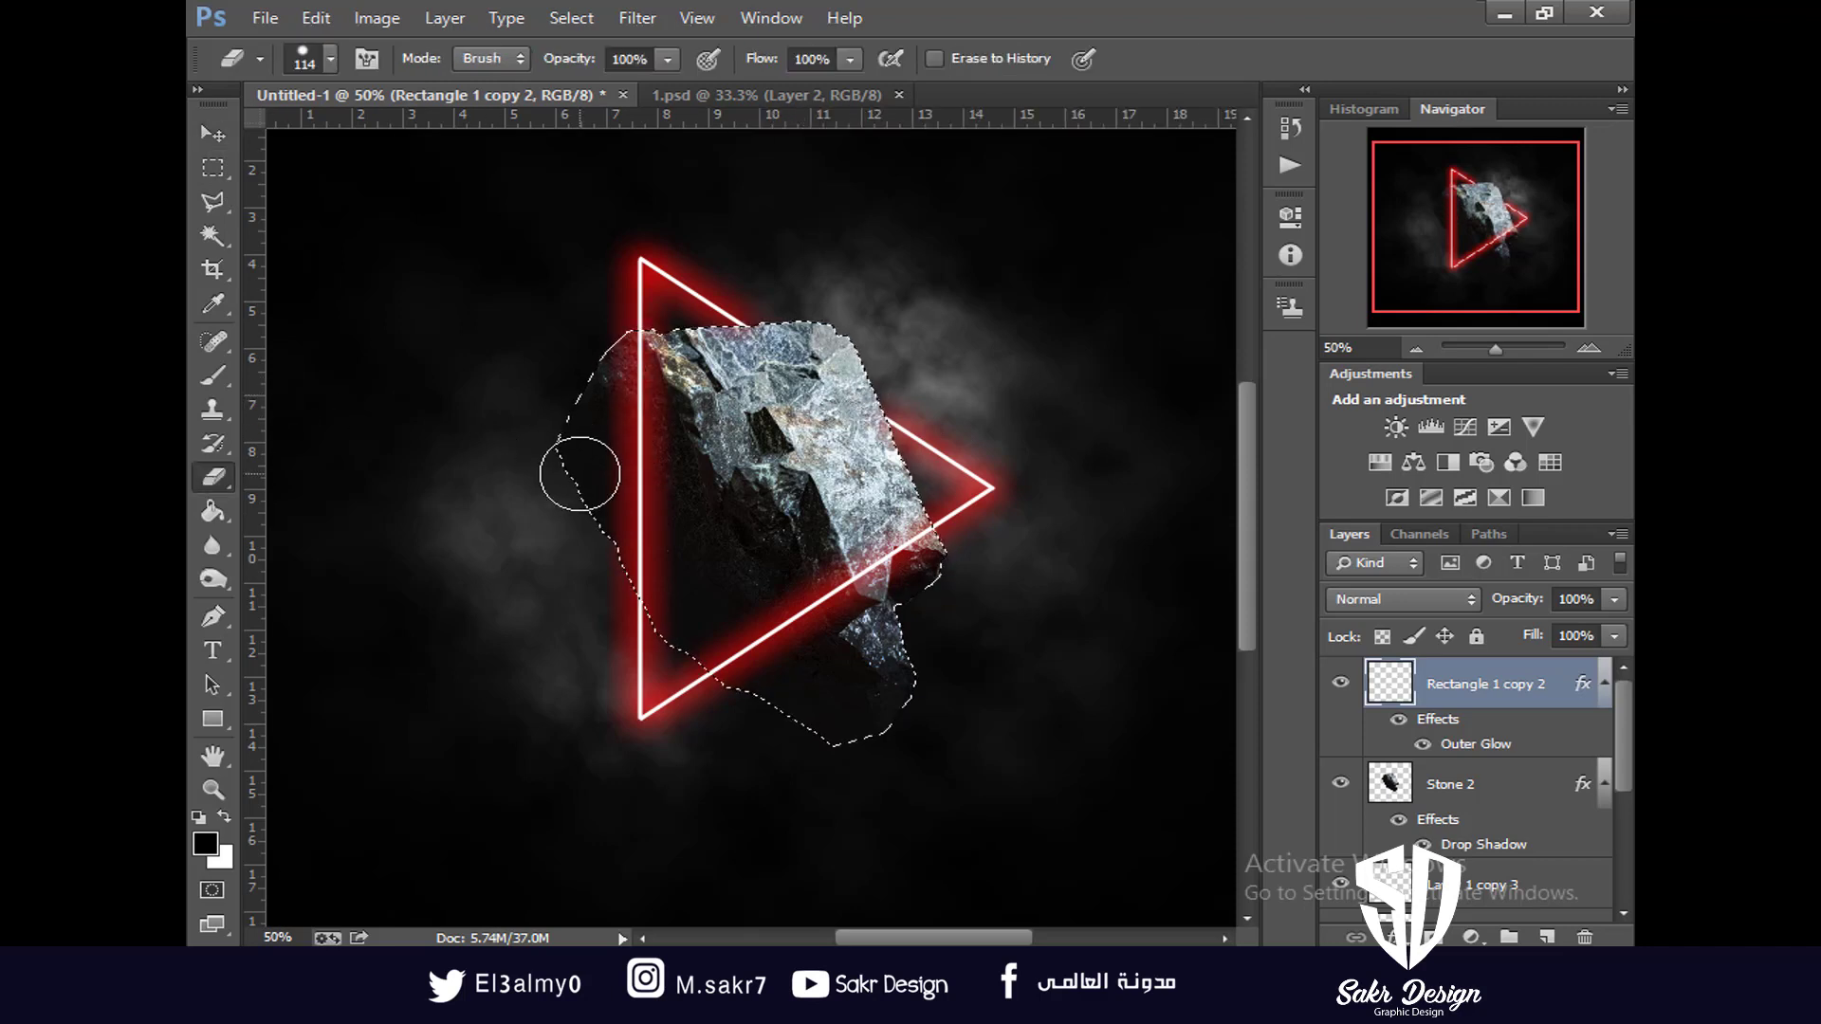
drag(629, 487, 630, 617)
key(ctrl+d)
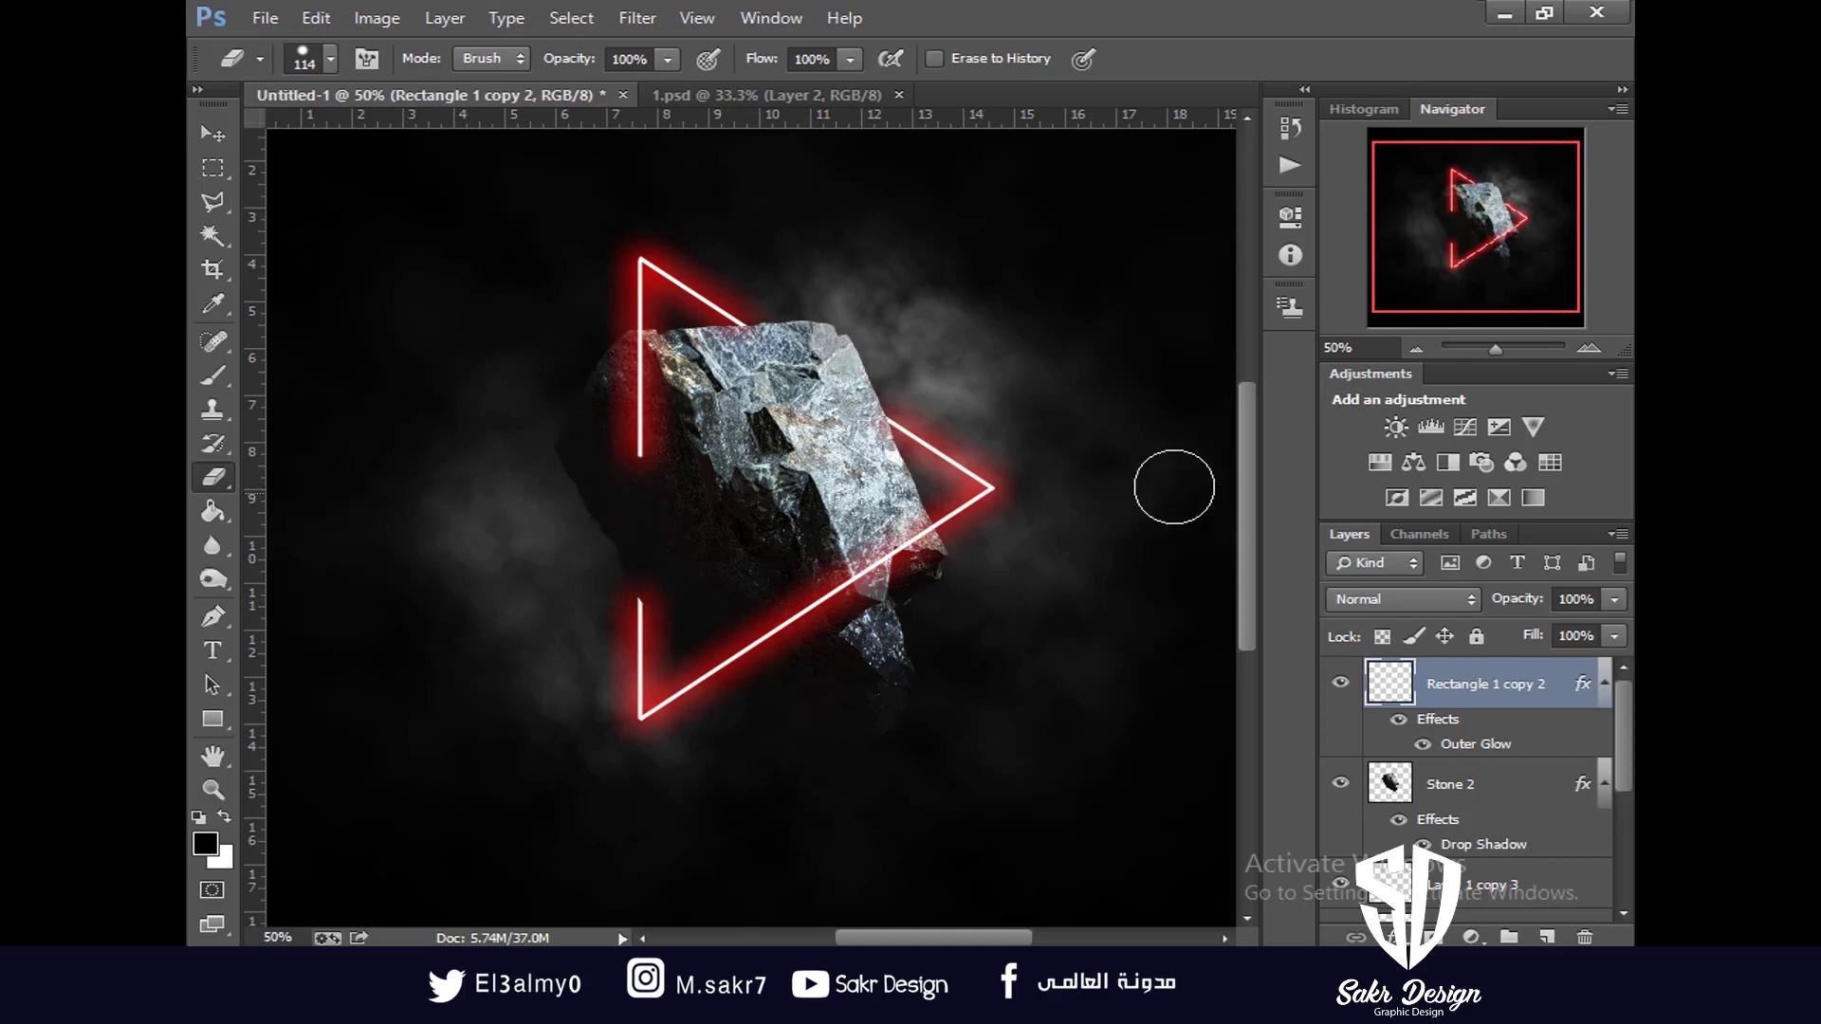
key(ctrl+plus)
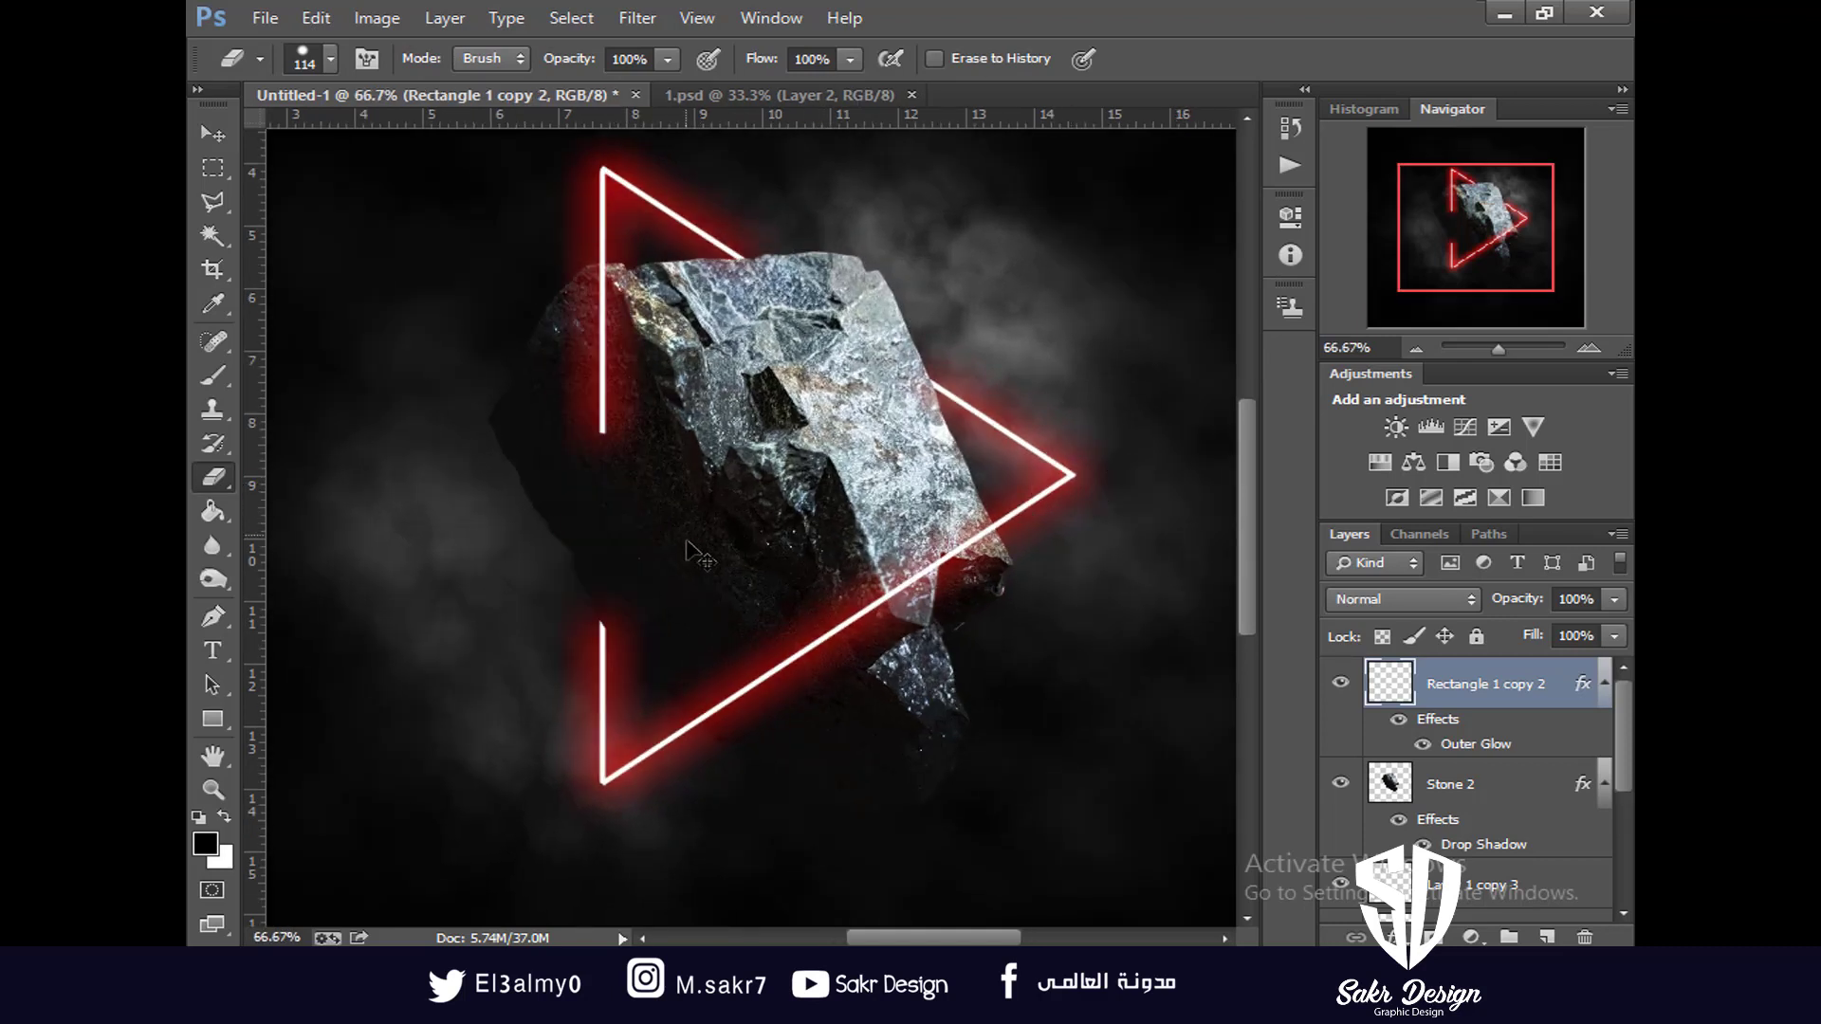
key(ctrl+alt+z)
key(ctrl+alt+z)
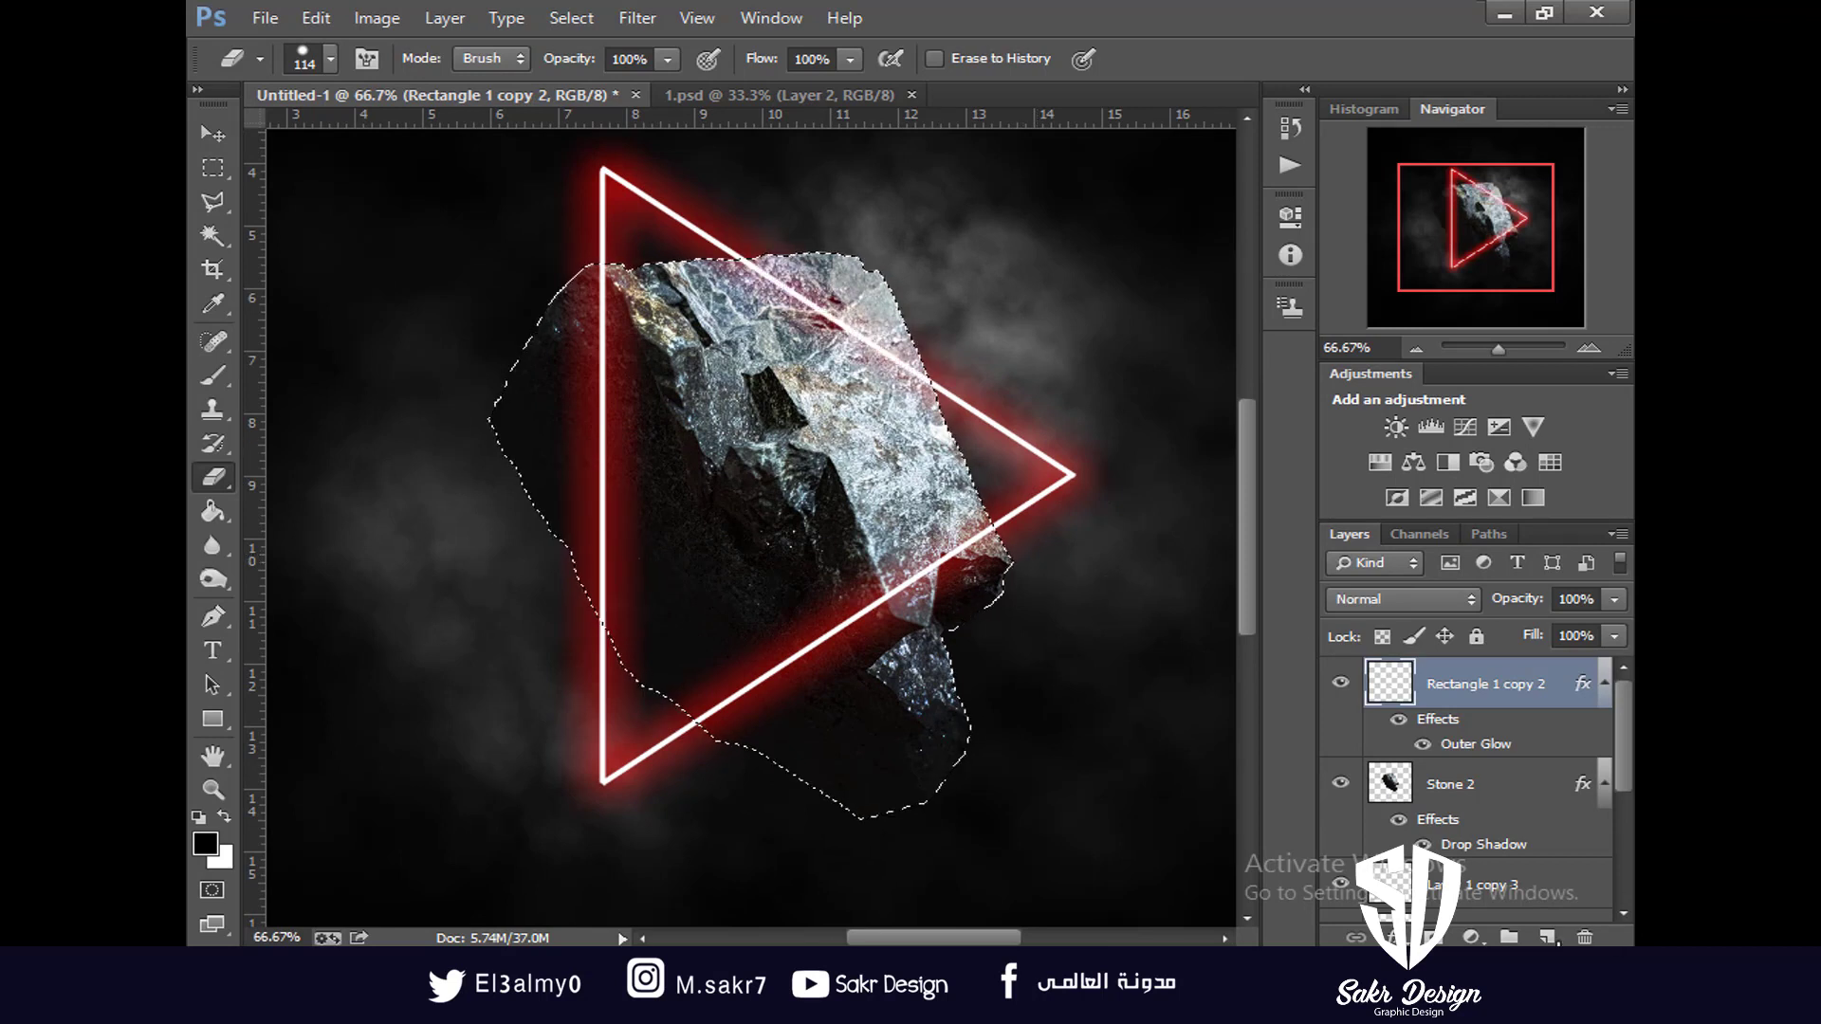
Add a new empty layer and merge it with the triangle layer to rasterize the Outer Glow
click(1546, 937)
ctrl+click(1467, 736)
key(ctrl+e)
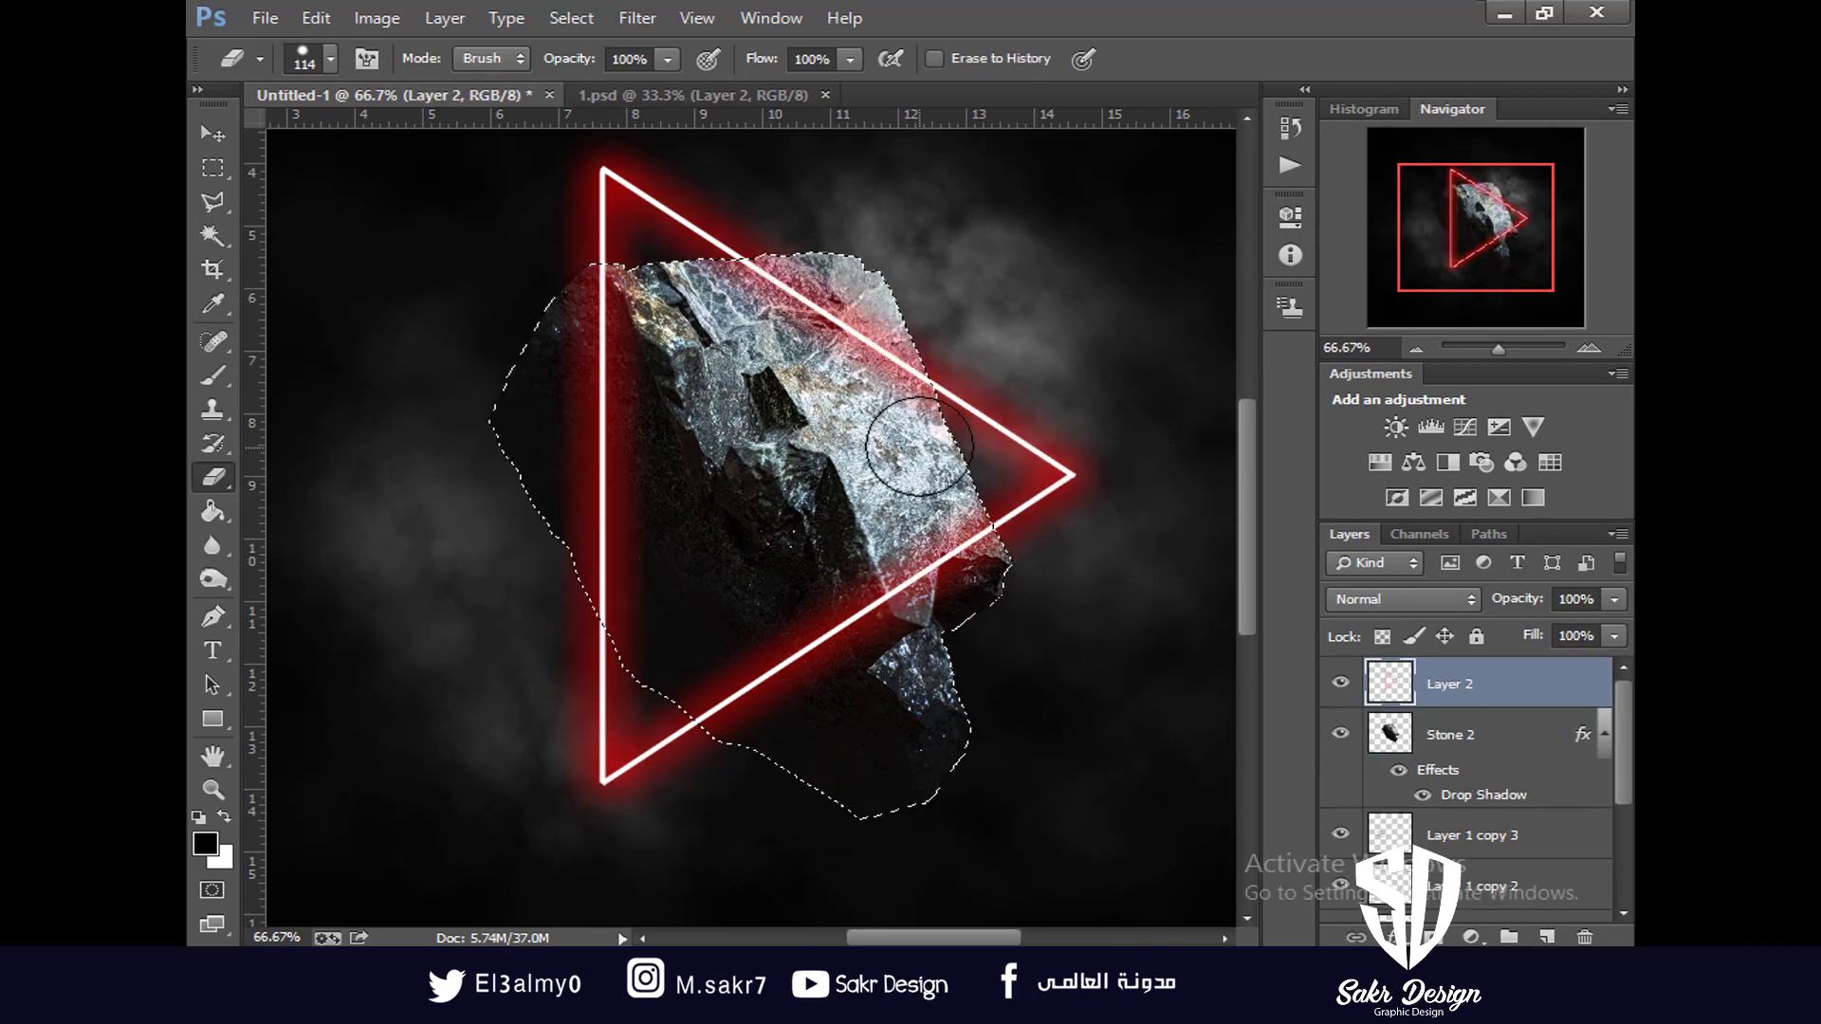
Erase the triangle's upper diagonal where it crosses the stone
mouse_move(839, 313)
mouse_down()
mouse_move(905, 360)
mouse_move(765, 269)
mouse_move(781, 341)
mouse_up()
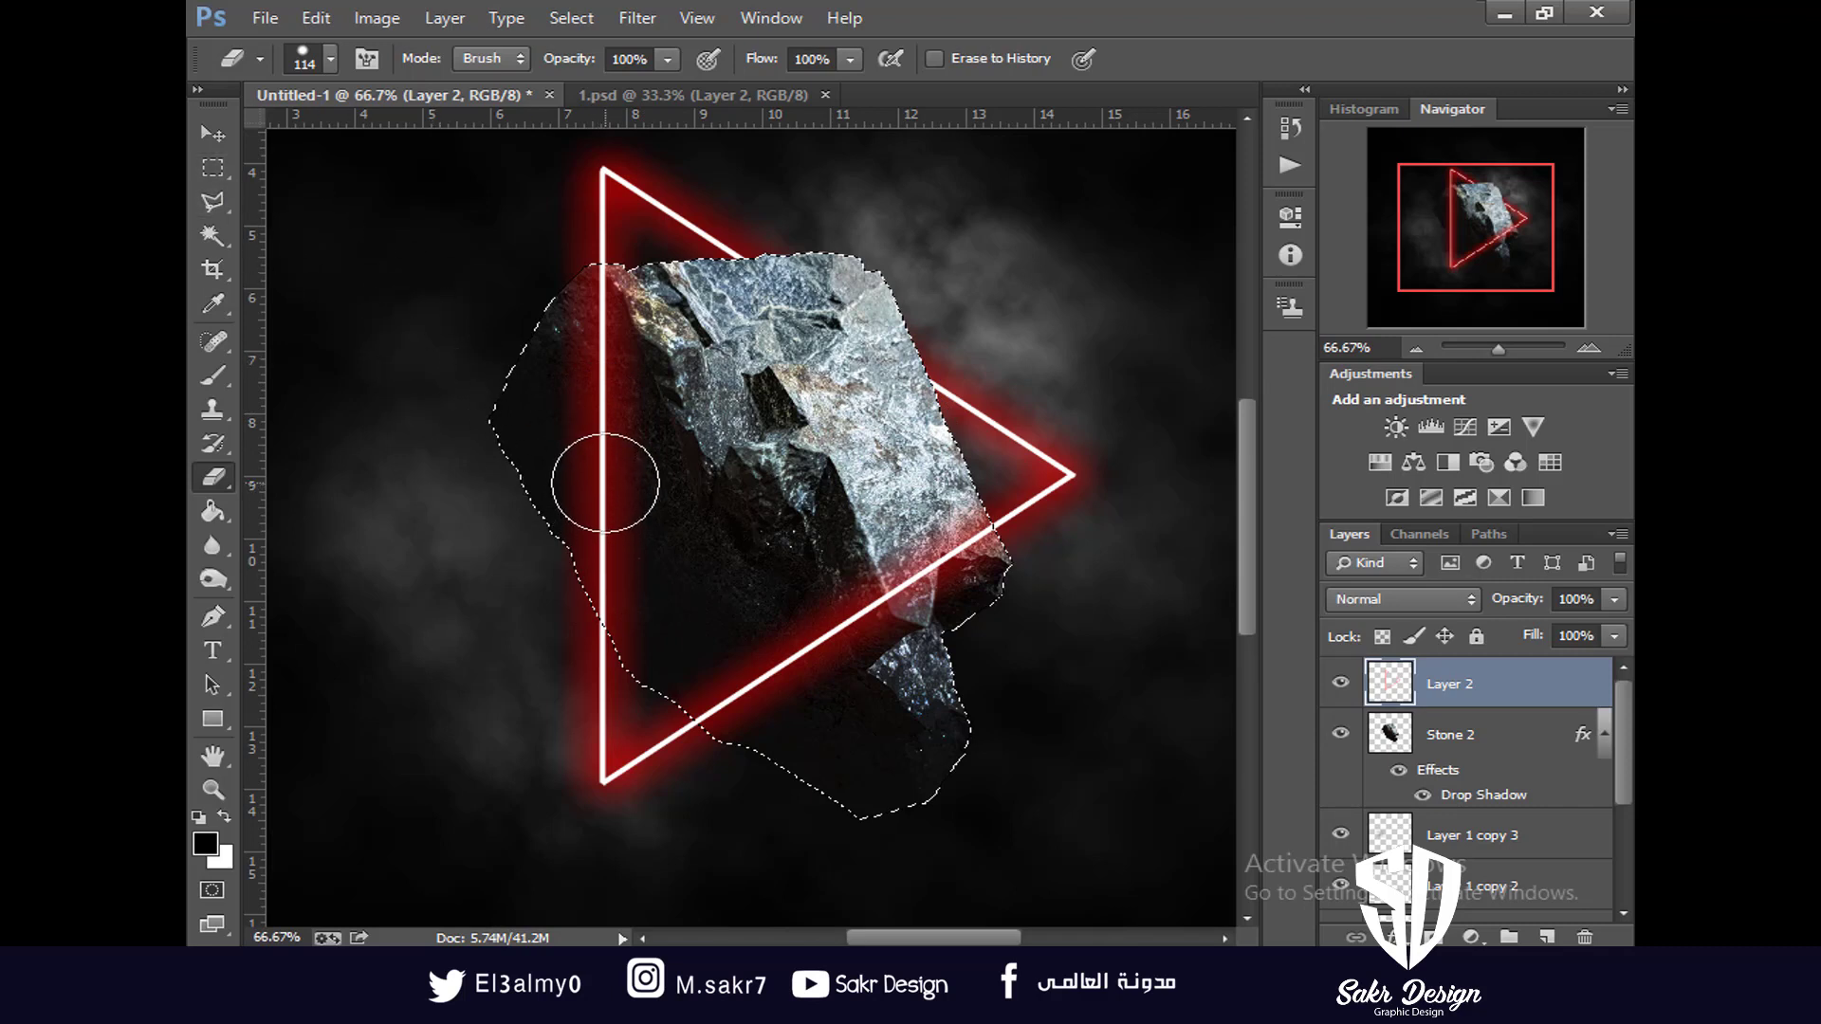
Erase the middle of the triangle's vertical side within the stone selection using the 114 px eraser, and try softening the upper cut end
mouse_move(605, 483)
mouse_down()
mouse_move(581, 492)
mouse_move(601, 508)
mouse_move(610, 635)
mouse_up()
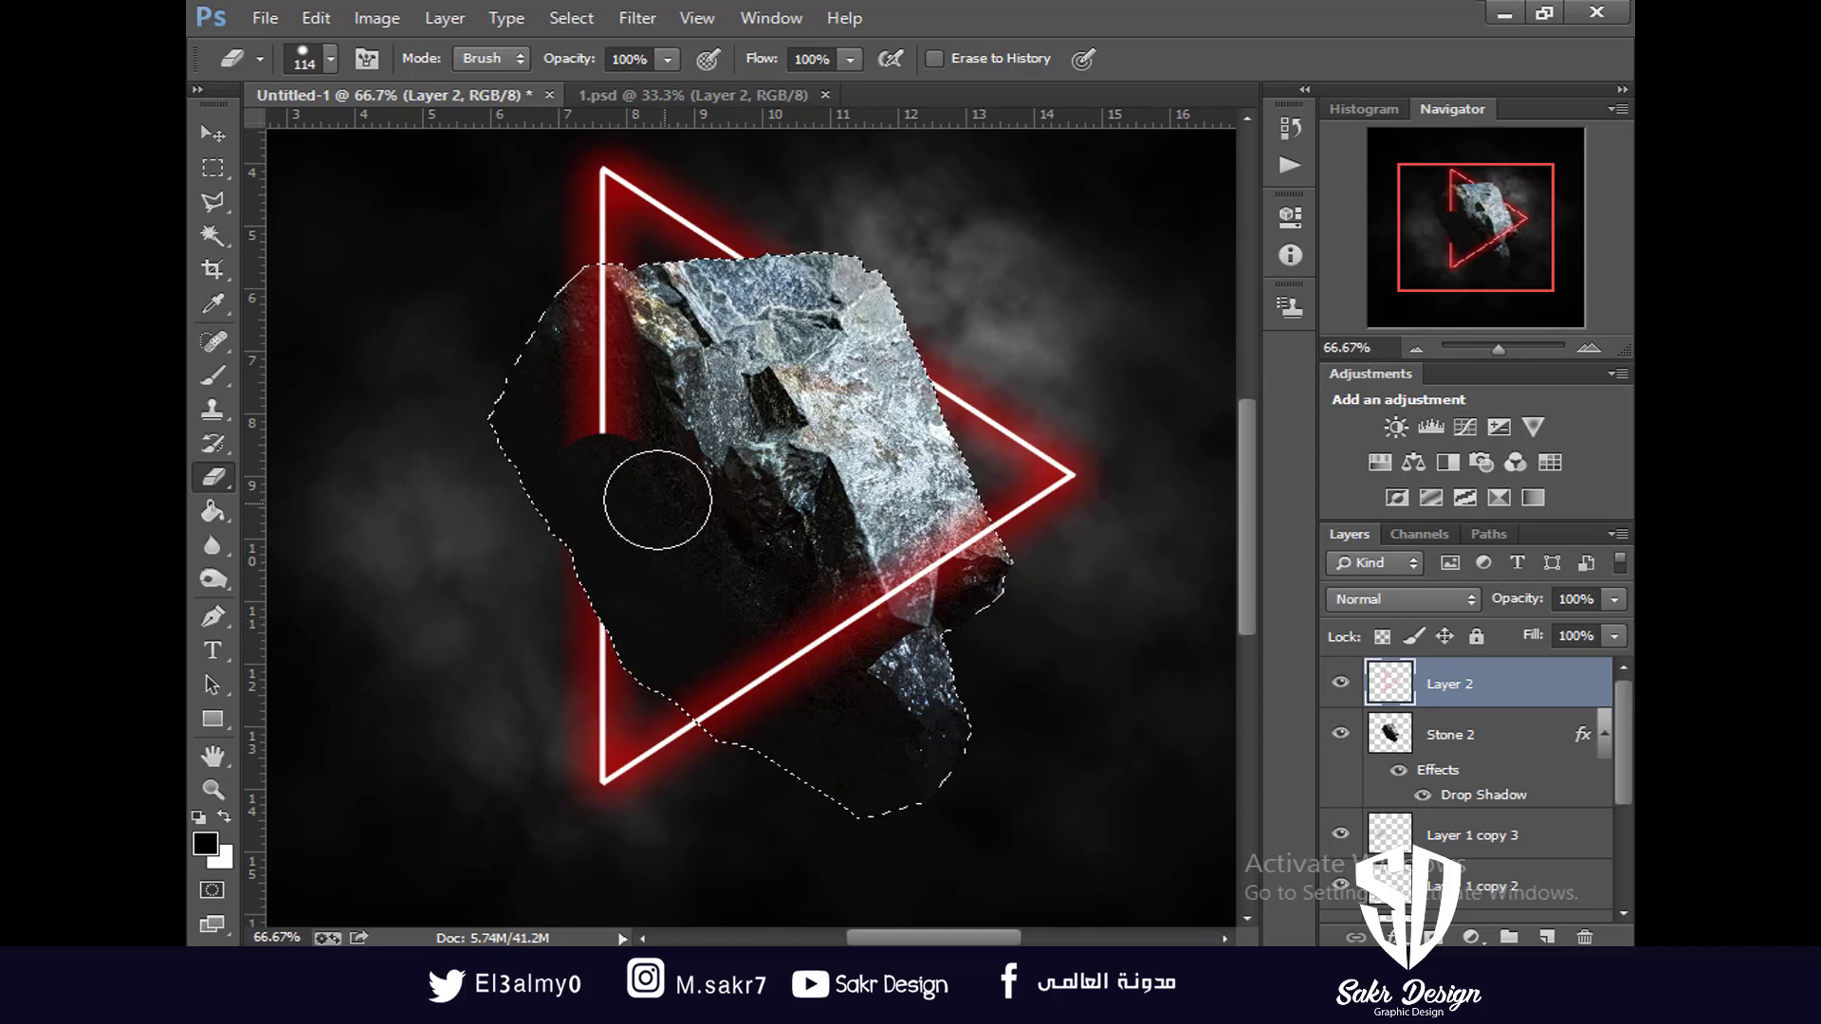
right_click(673, 533)
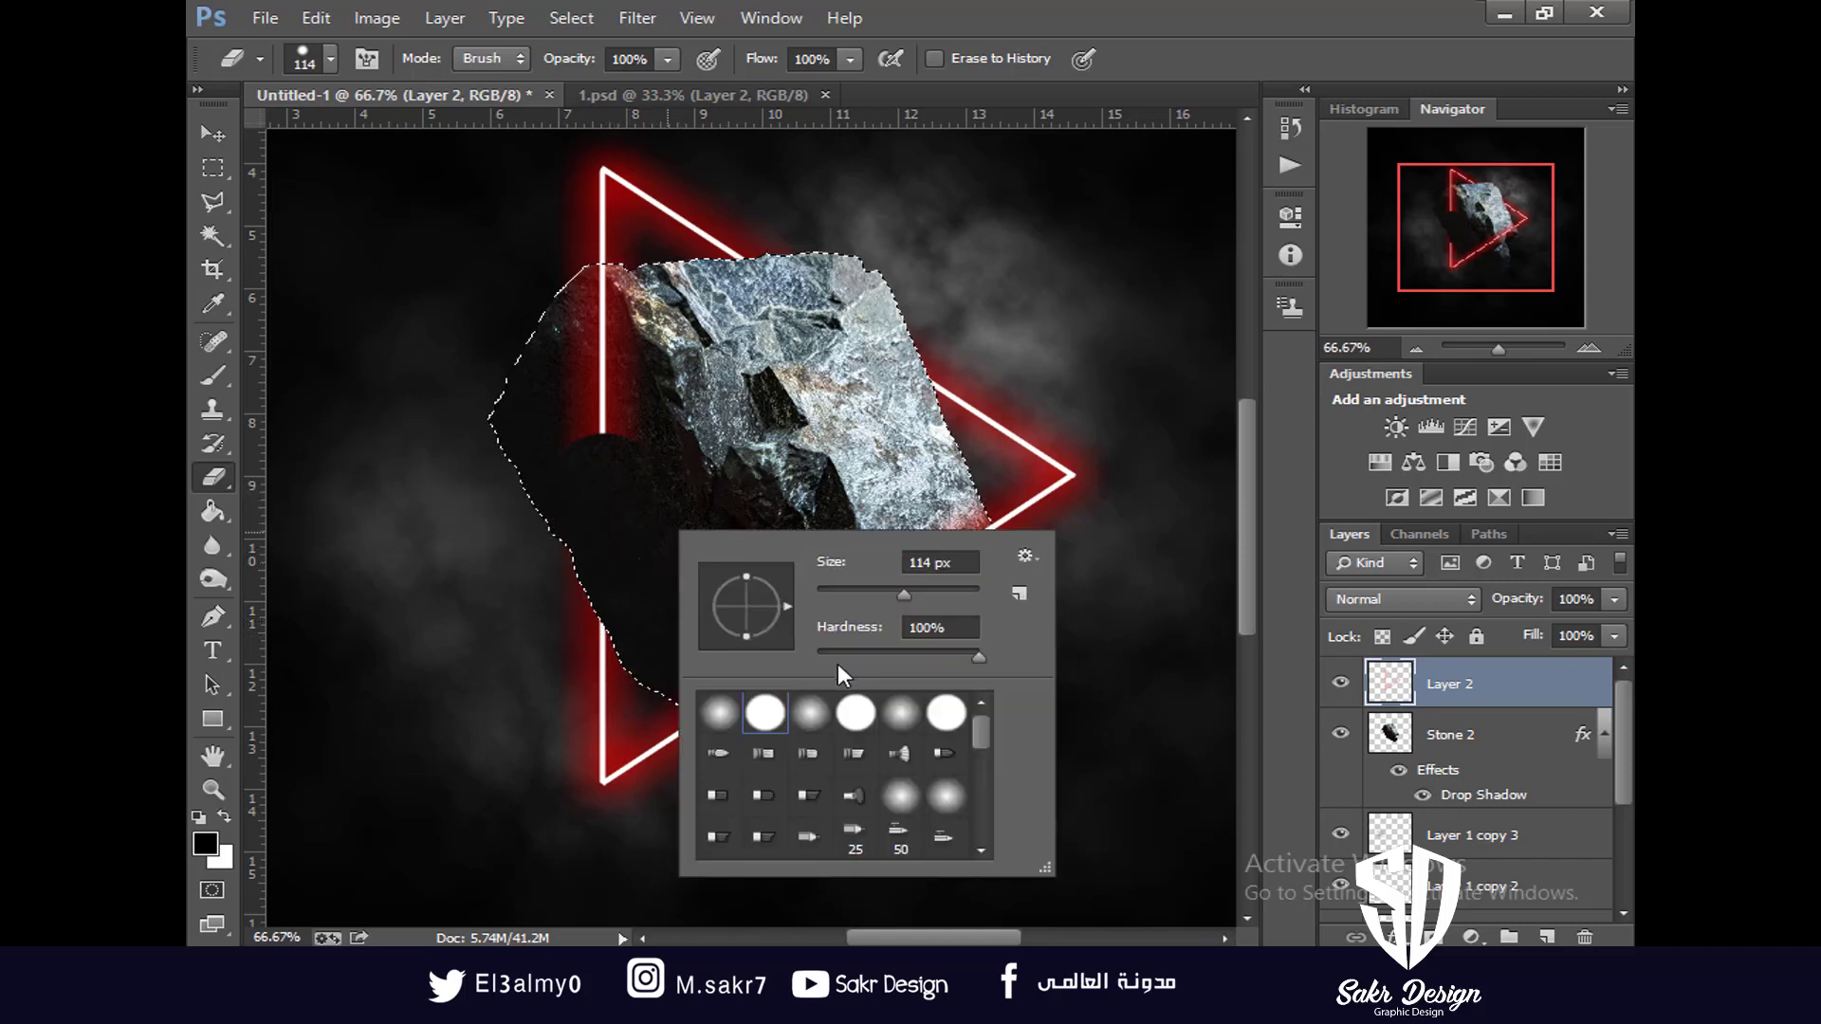
click(557, 480)
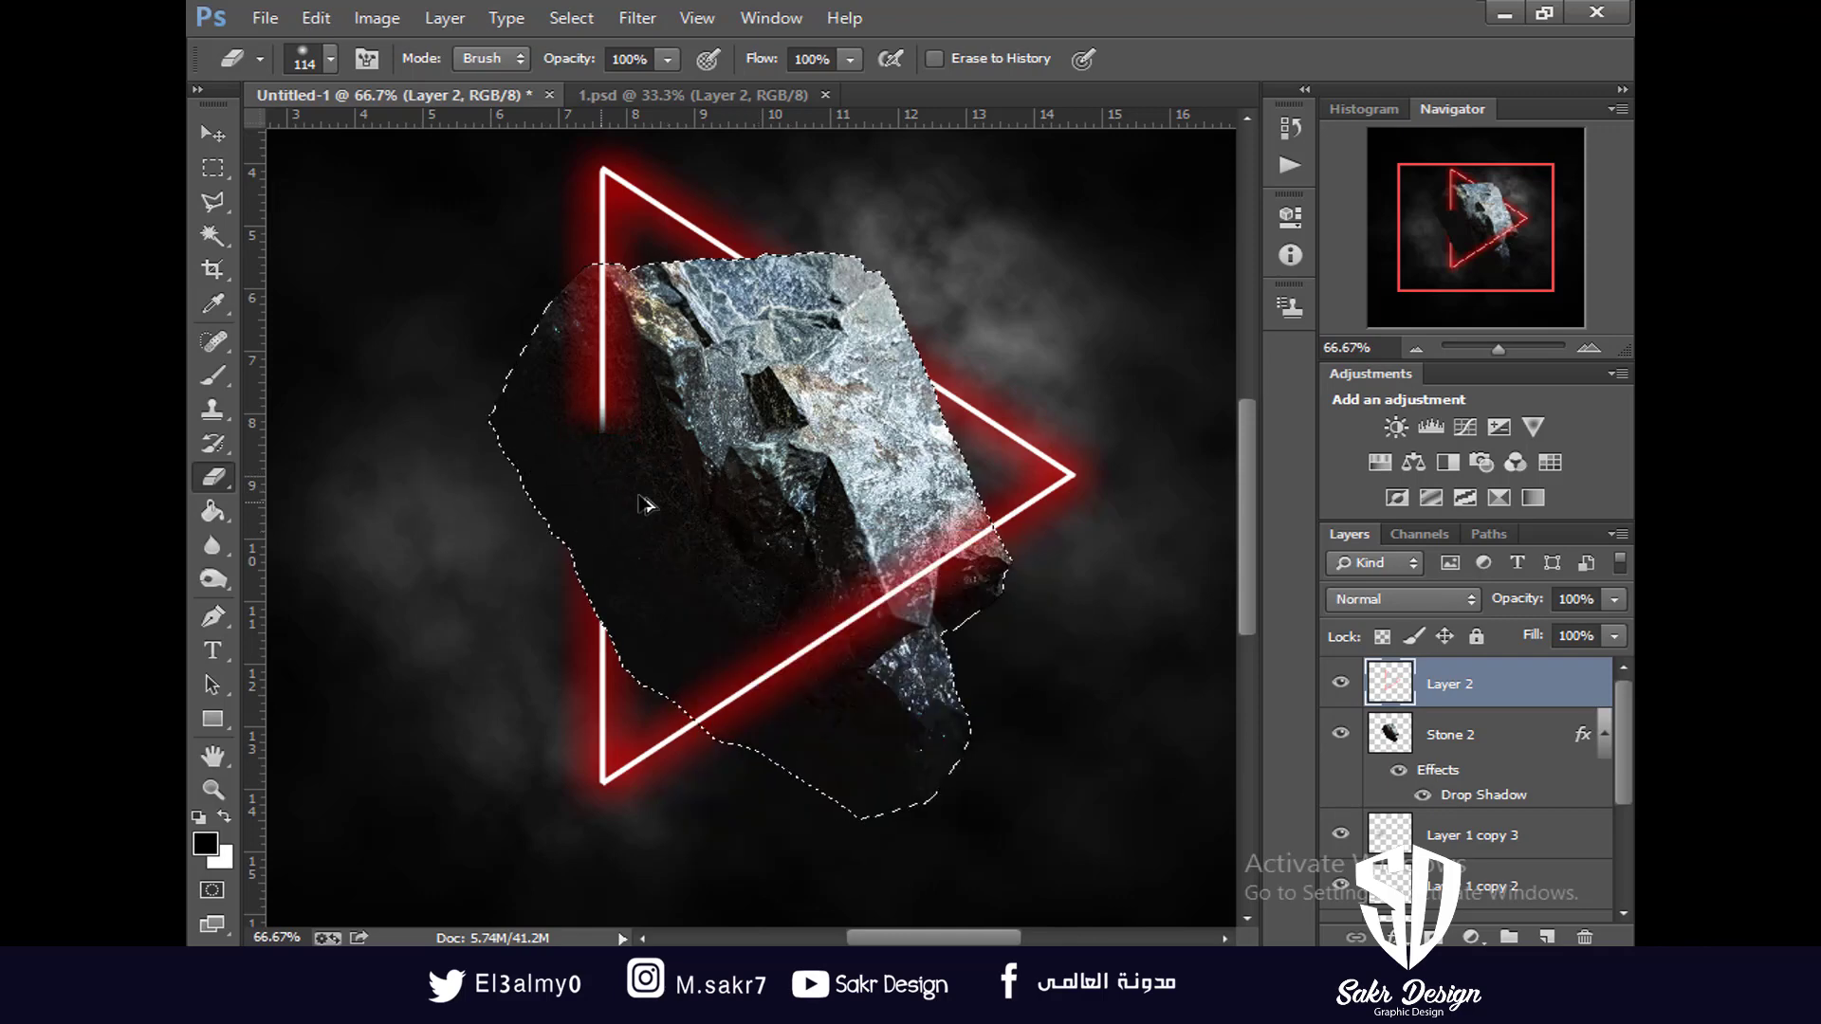
scroll(676, 485, up, 2)
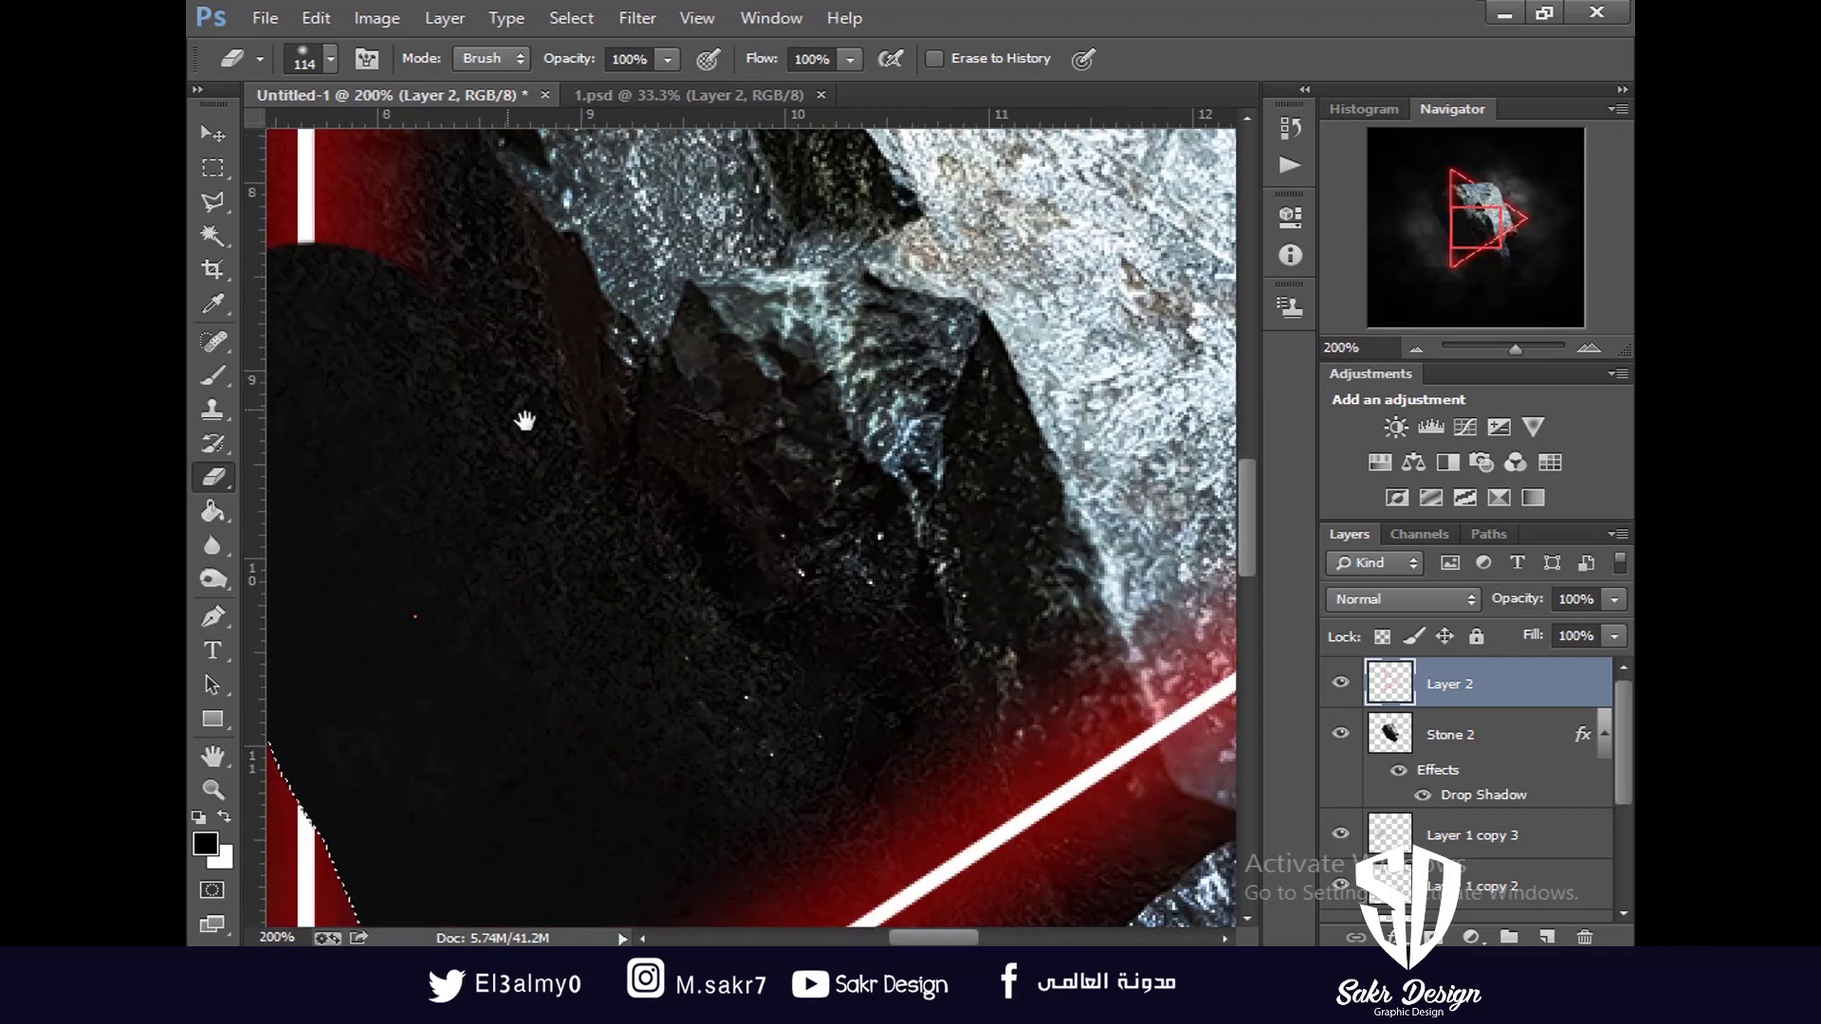
Square off the upper cut end of the triangle's vertical side with a 114 px eraser at 100% hardness
right_click(863, 664)
click(1036, 778)
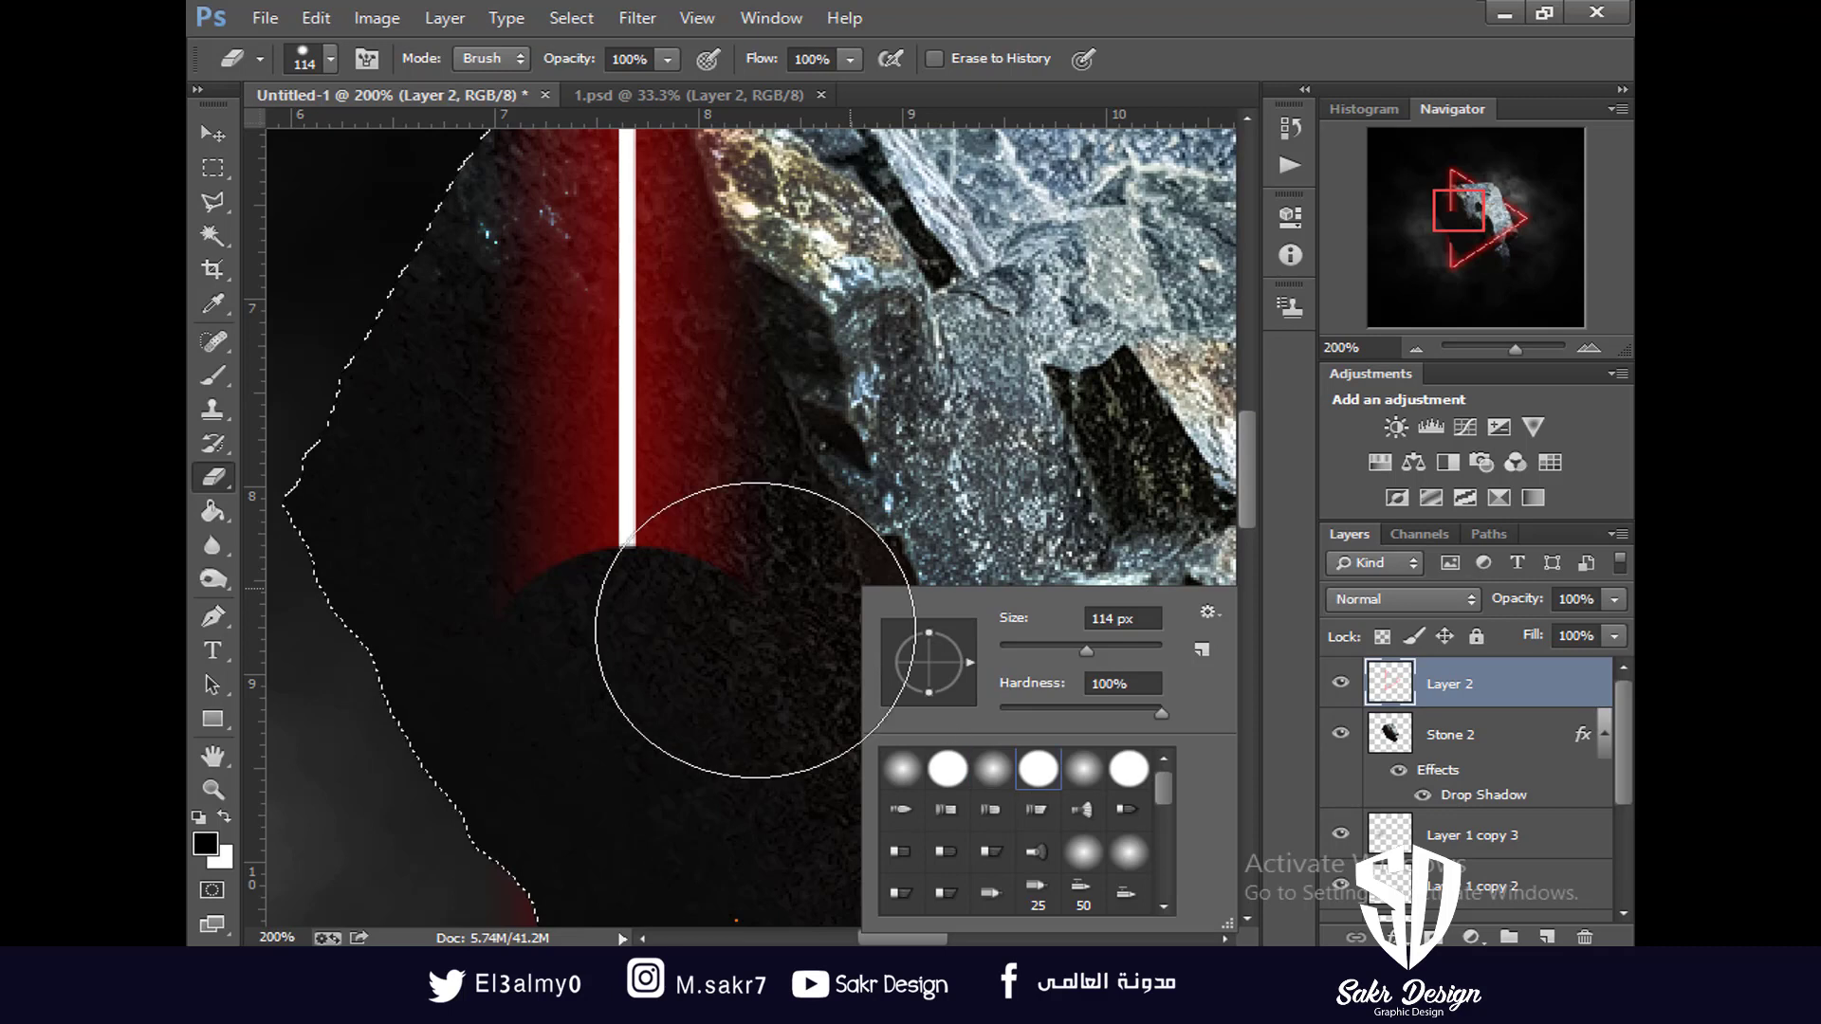
click(669, 707)
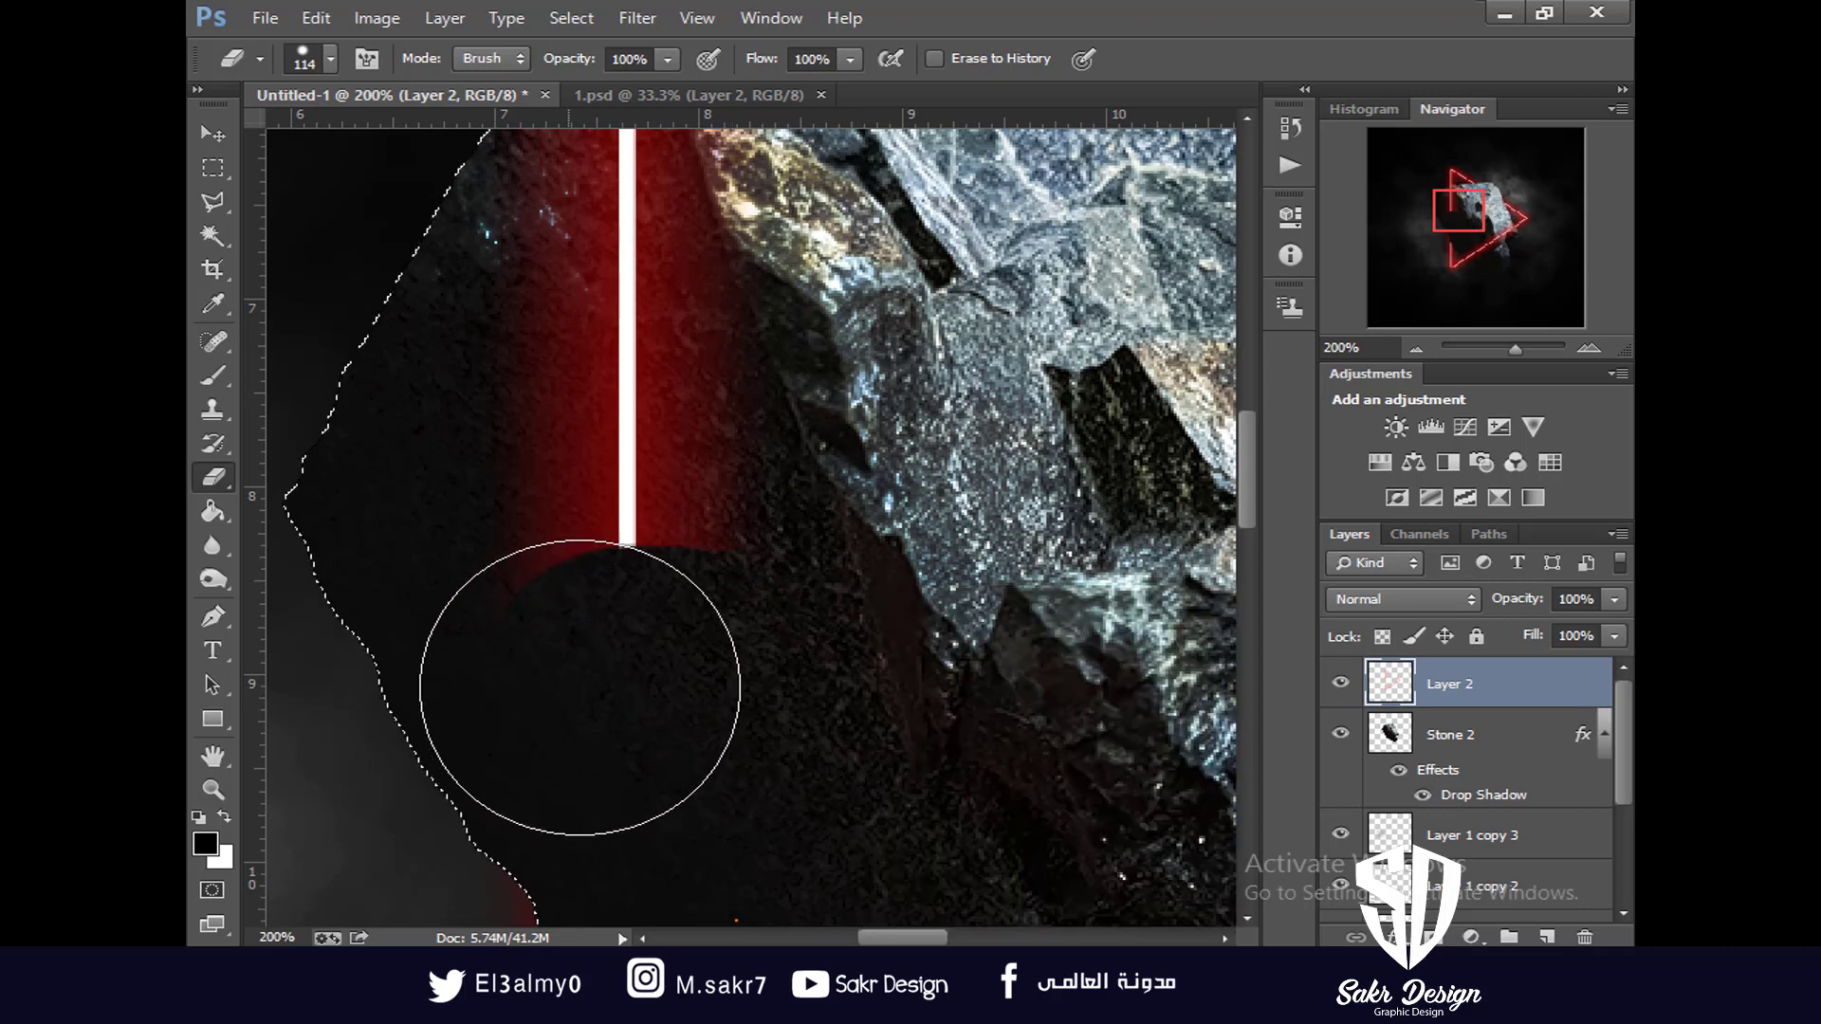
scroll(796, 650, left, 3)
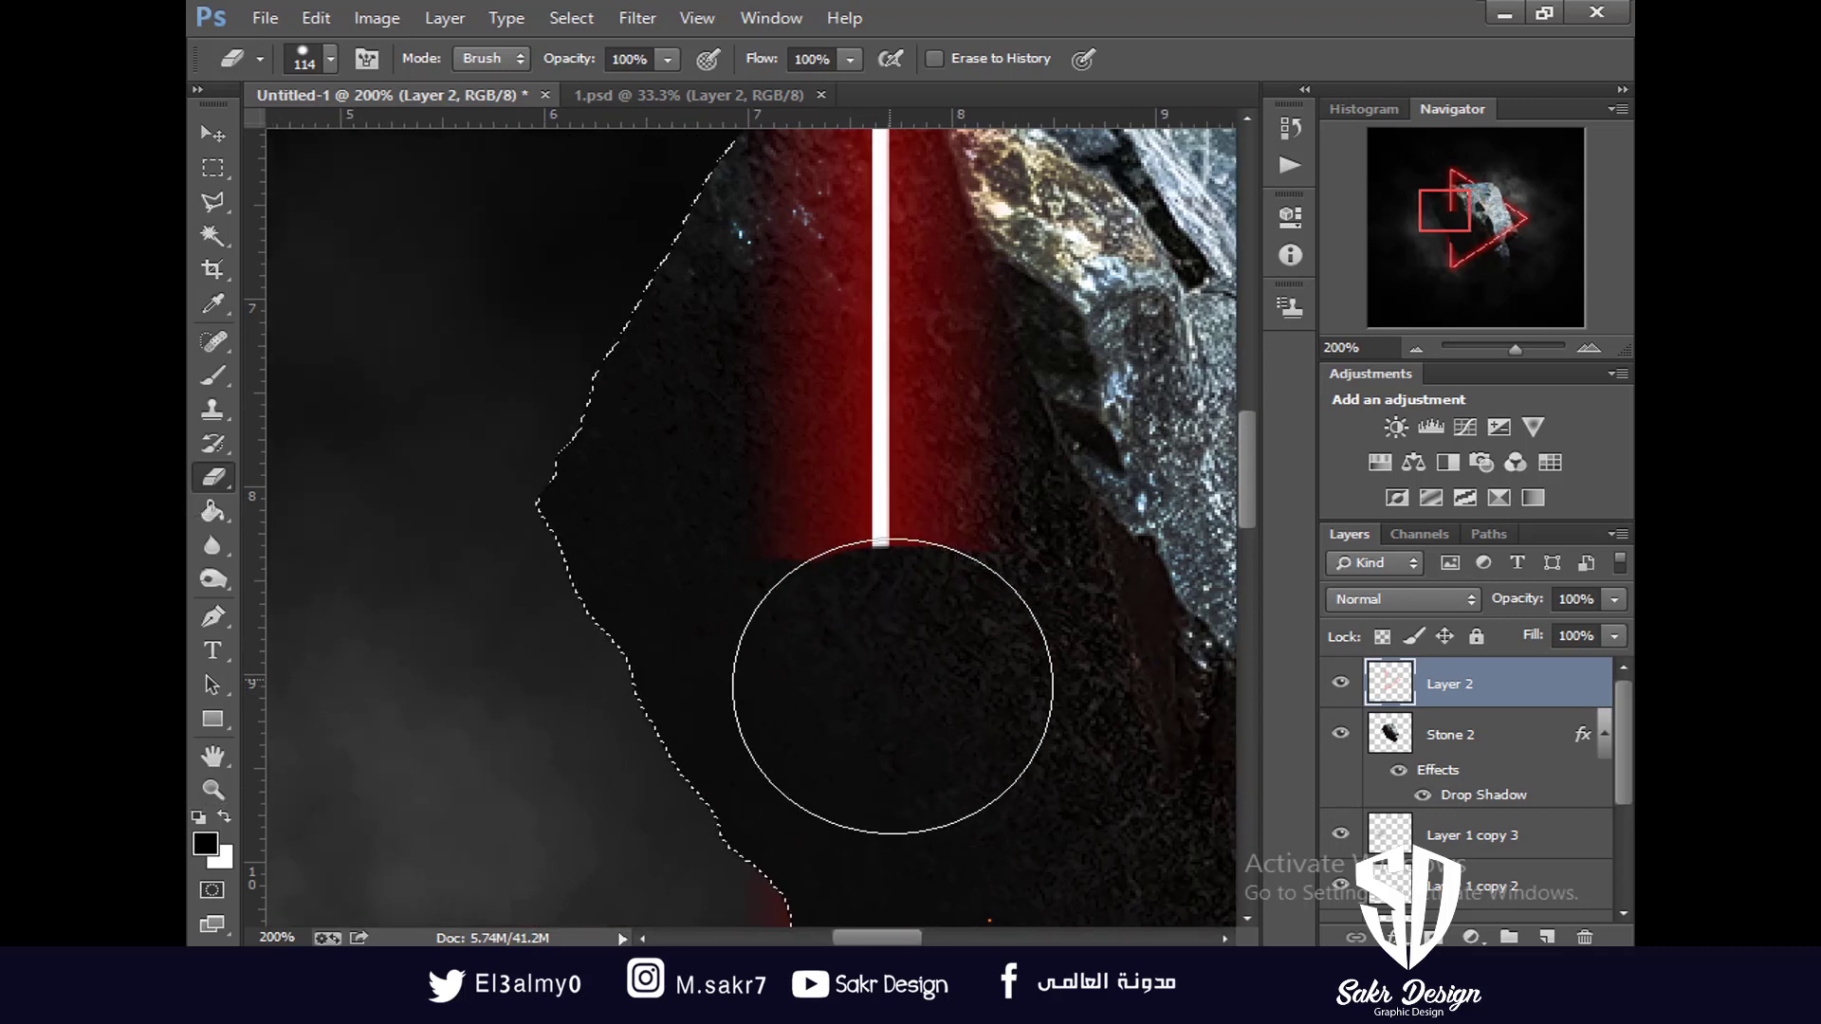
drag(897, 695, 588, 695)
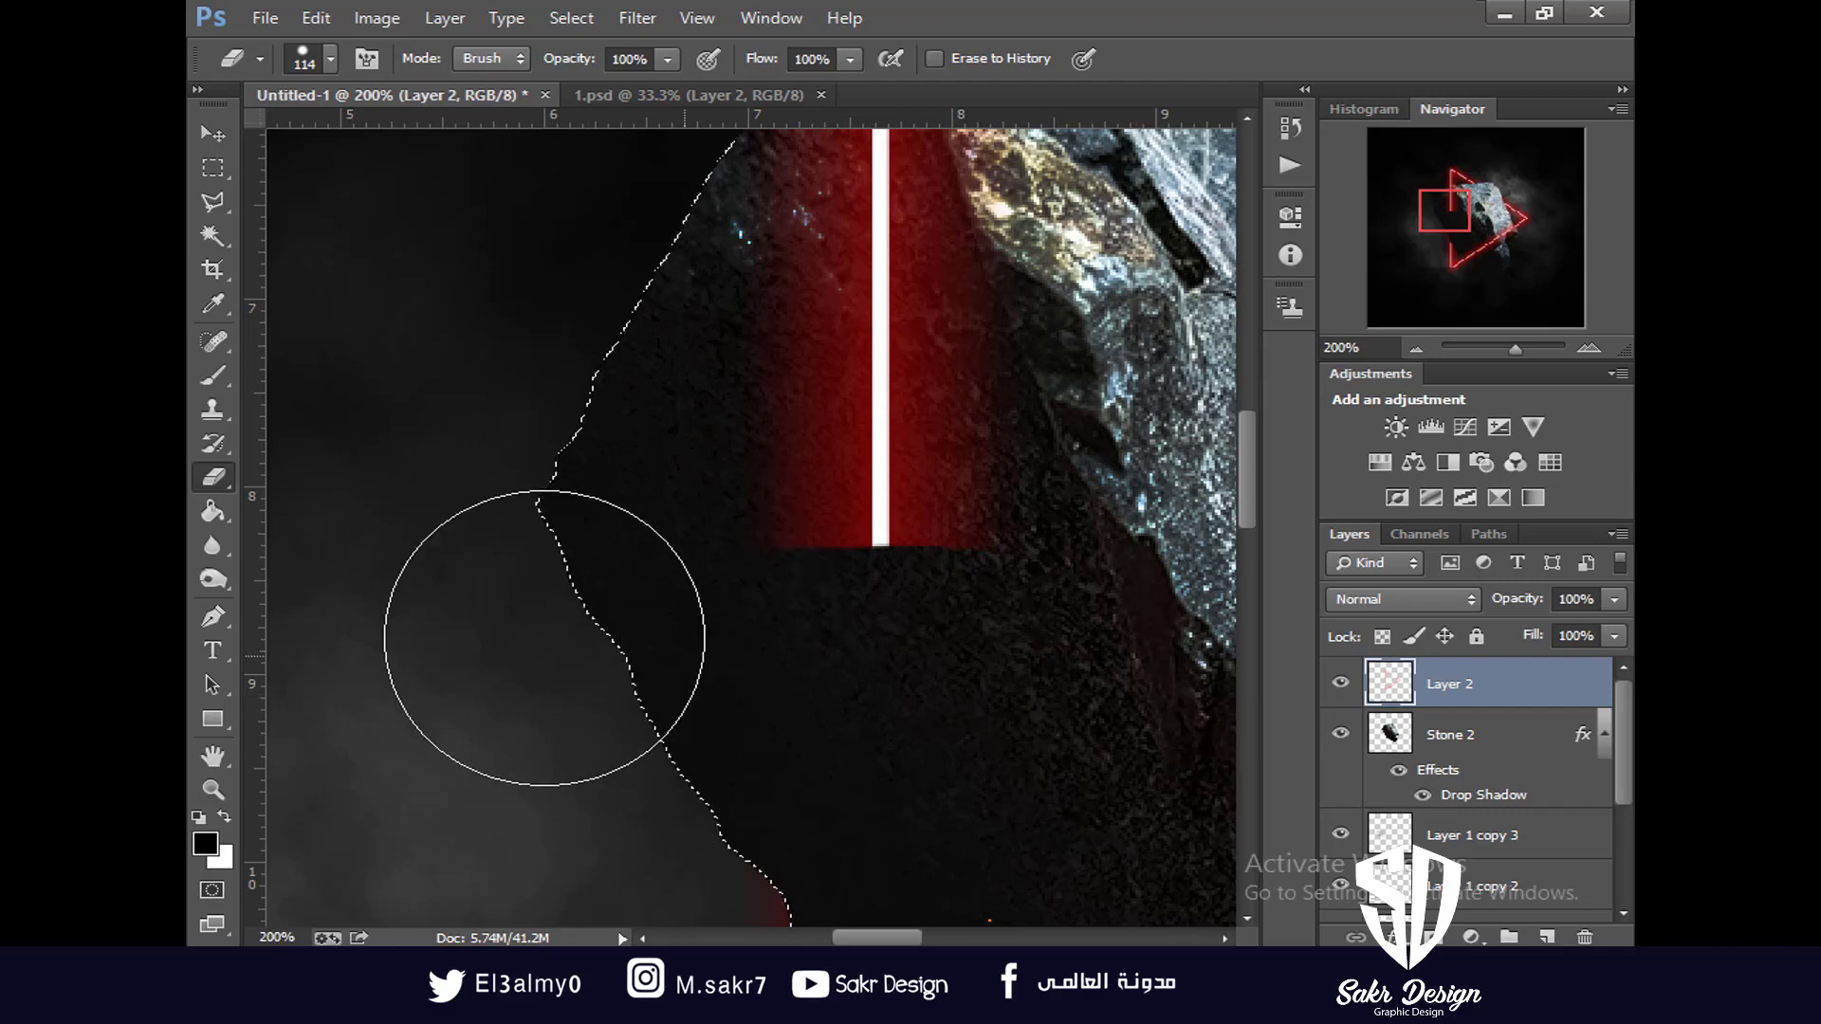
scroll(517, 681, right, 2)
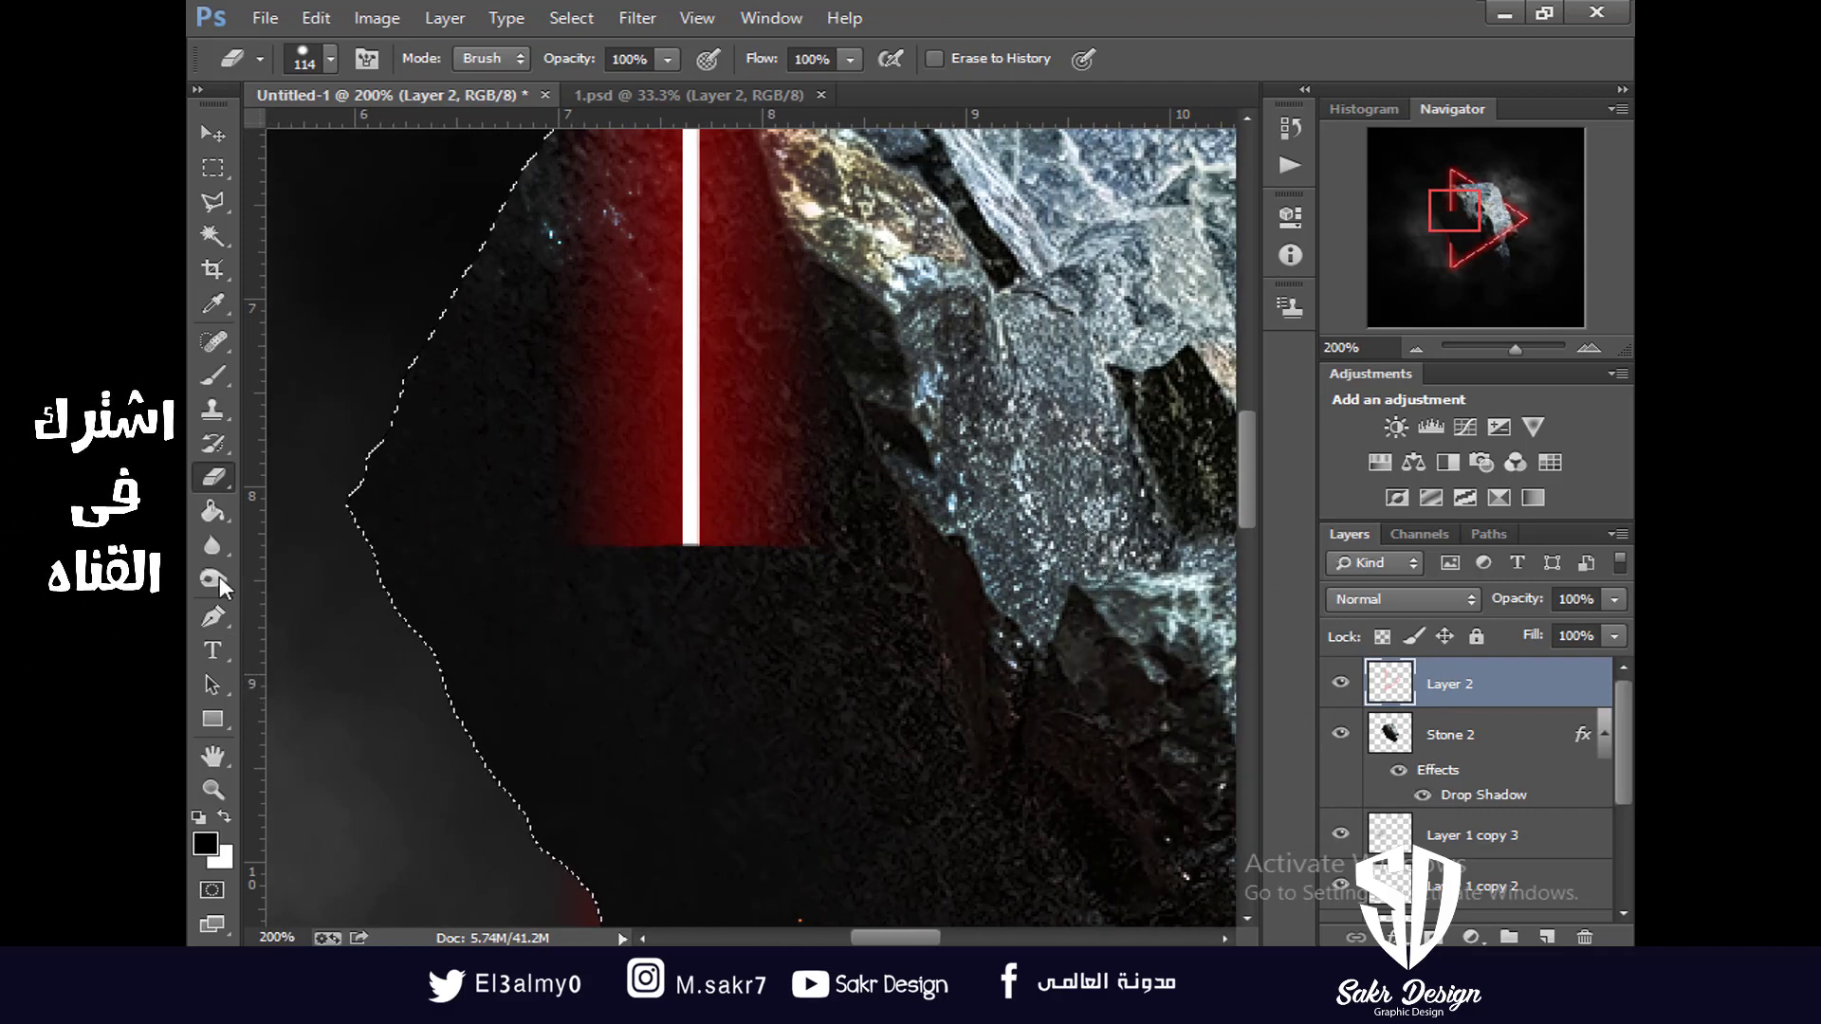
Soften the corners of the red glow at the upper cut end with a soft 54 px eraser
right_click(773, 575)
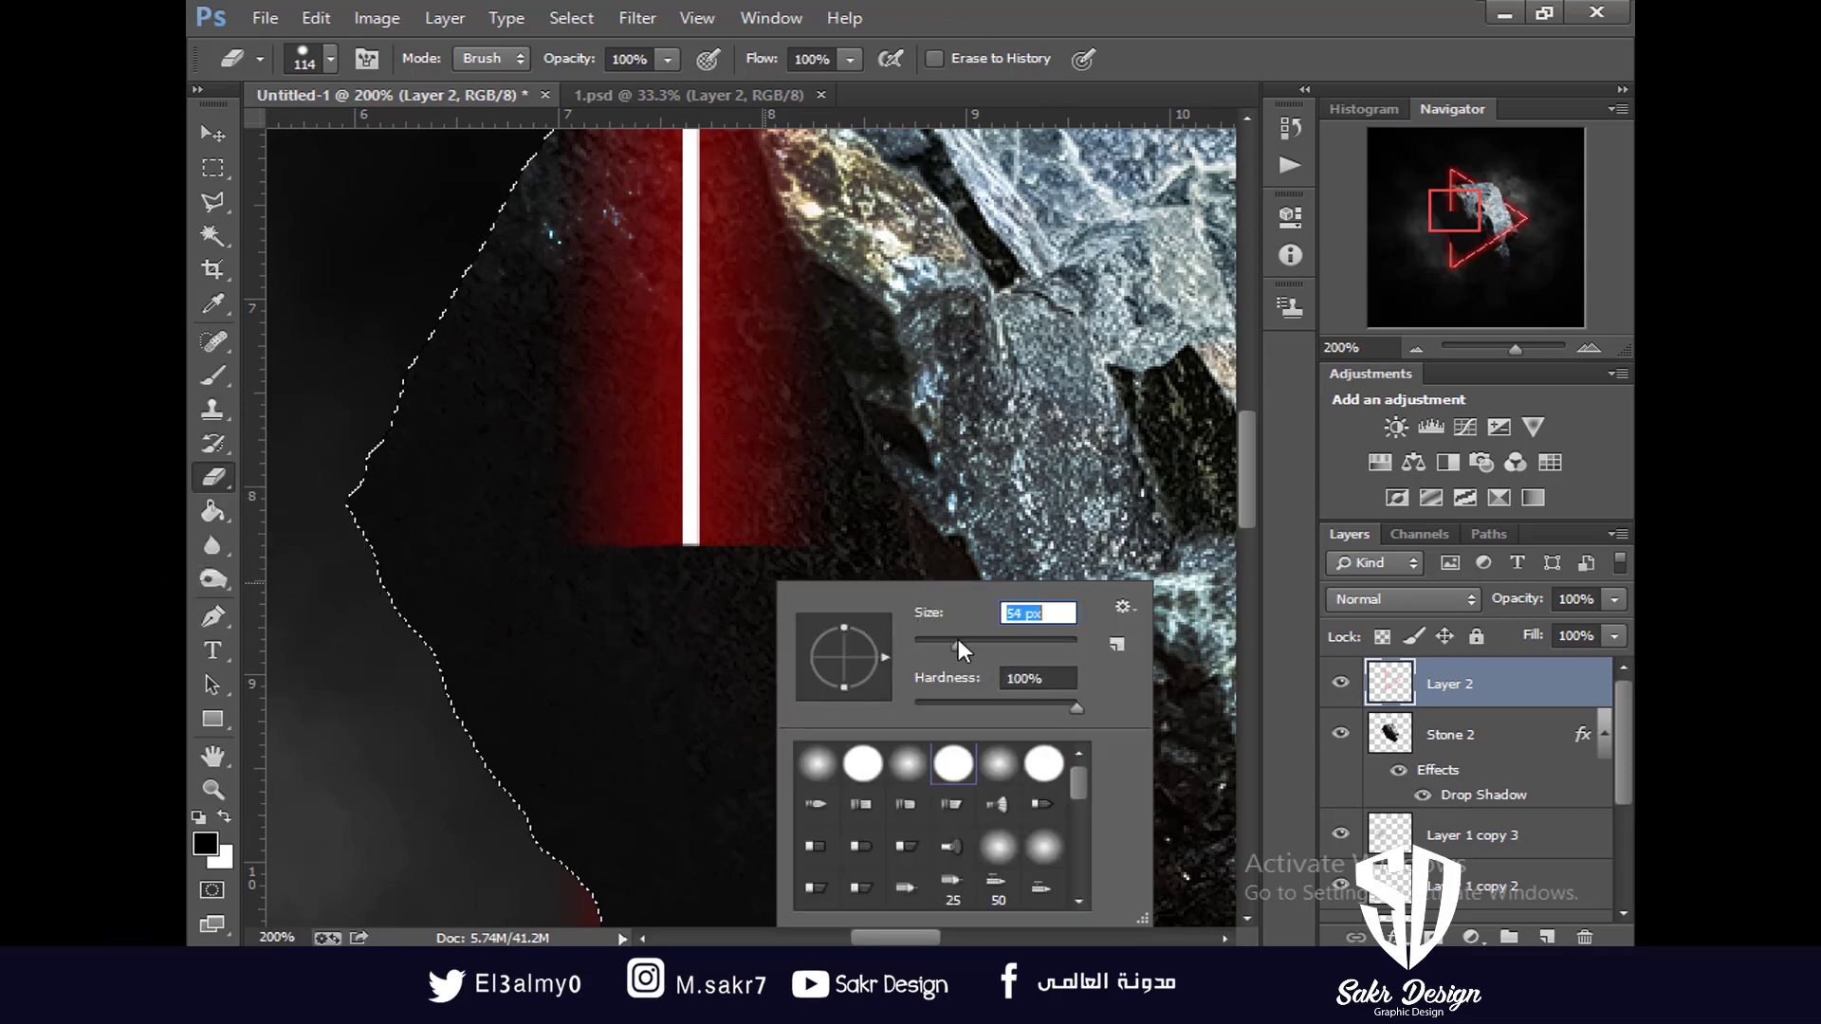
drag(958, 641, 957, 642)
click(918, 753)
mouse_move(561, 541)
mouse_down()
mouse_move(628, 584)
mouse_move(609, 569)
mouse_move(793, 557)
mouse_move(759, 562)
mouse_up()
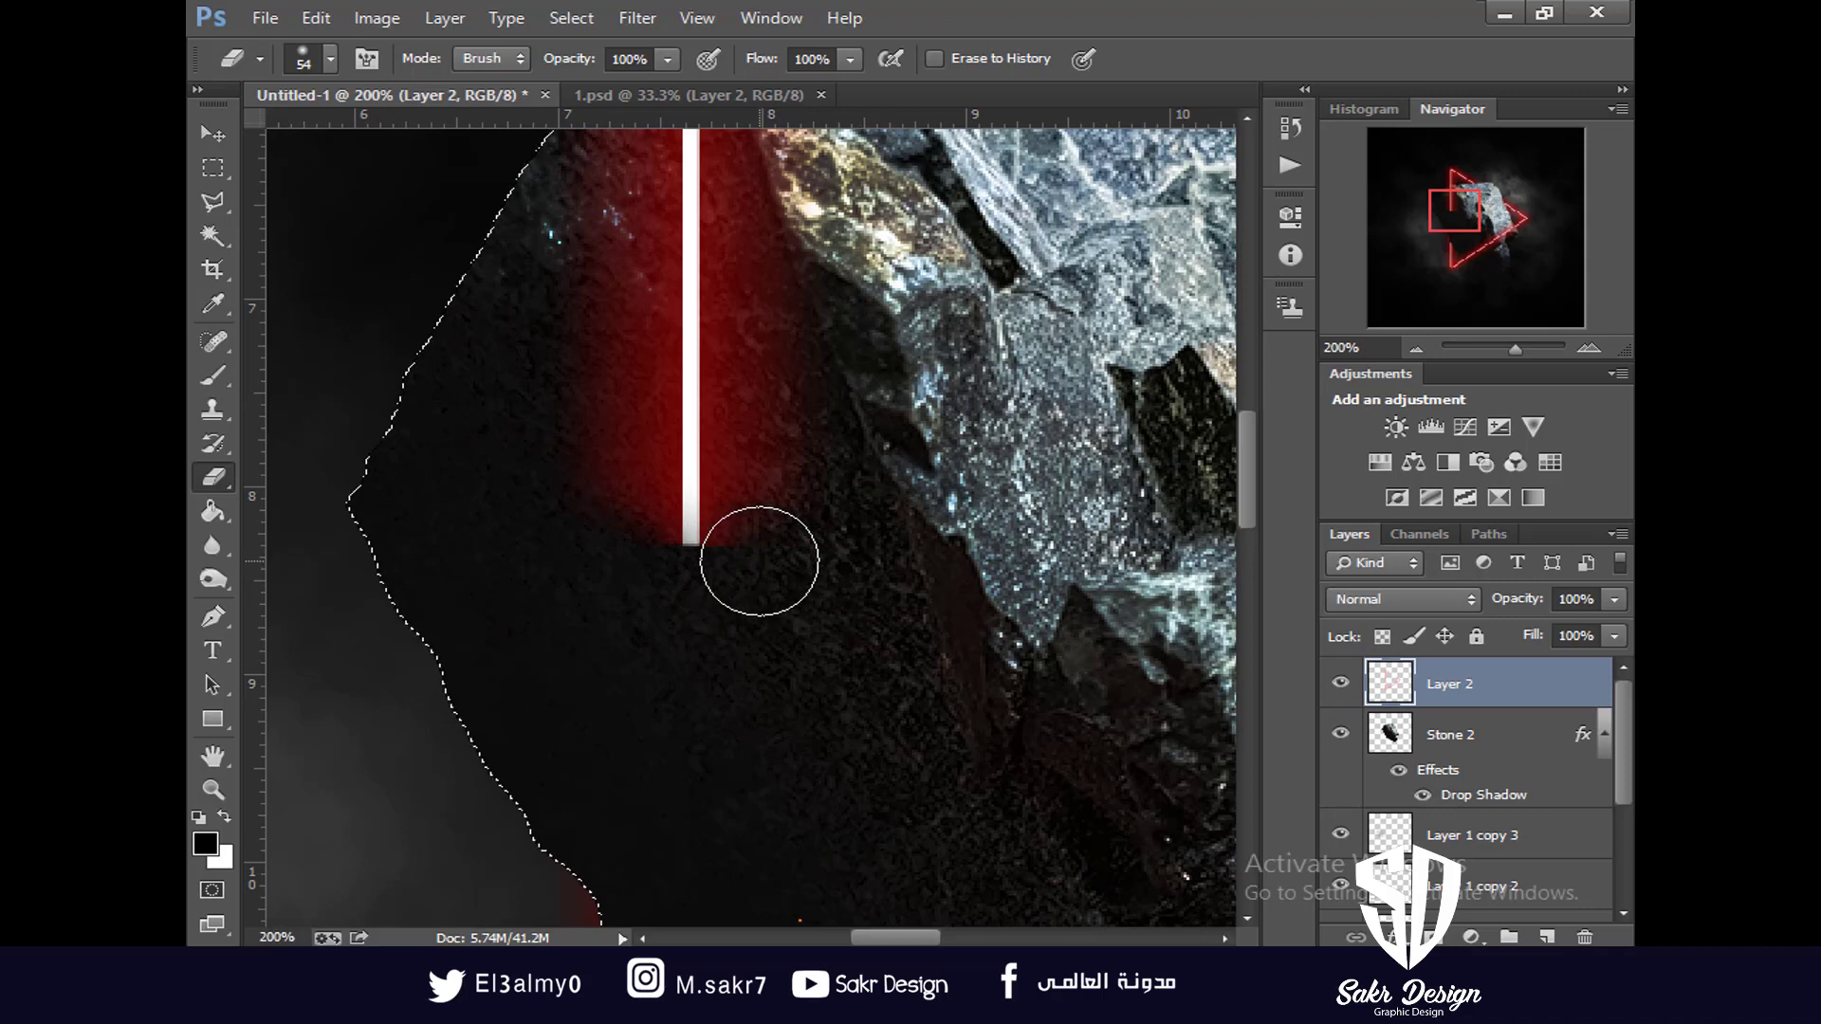
Deselect the stone and show the guide, then undo the erasures to restore the full vertical side and the stone selection
key(ctrl+0)
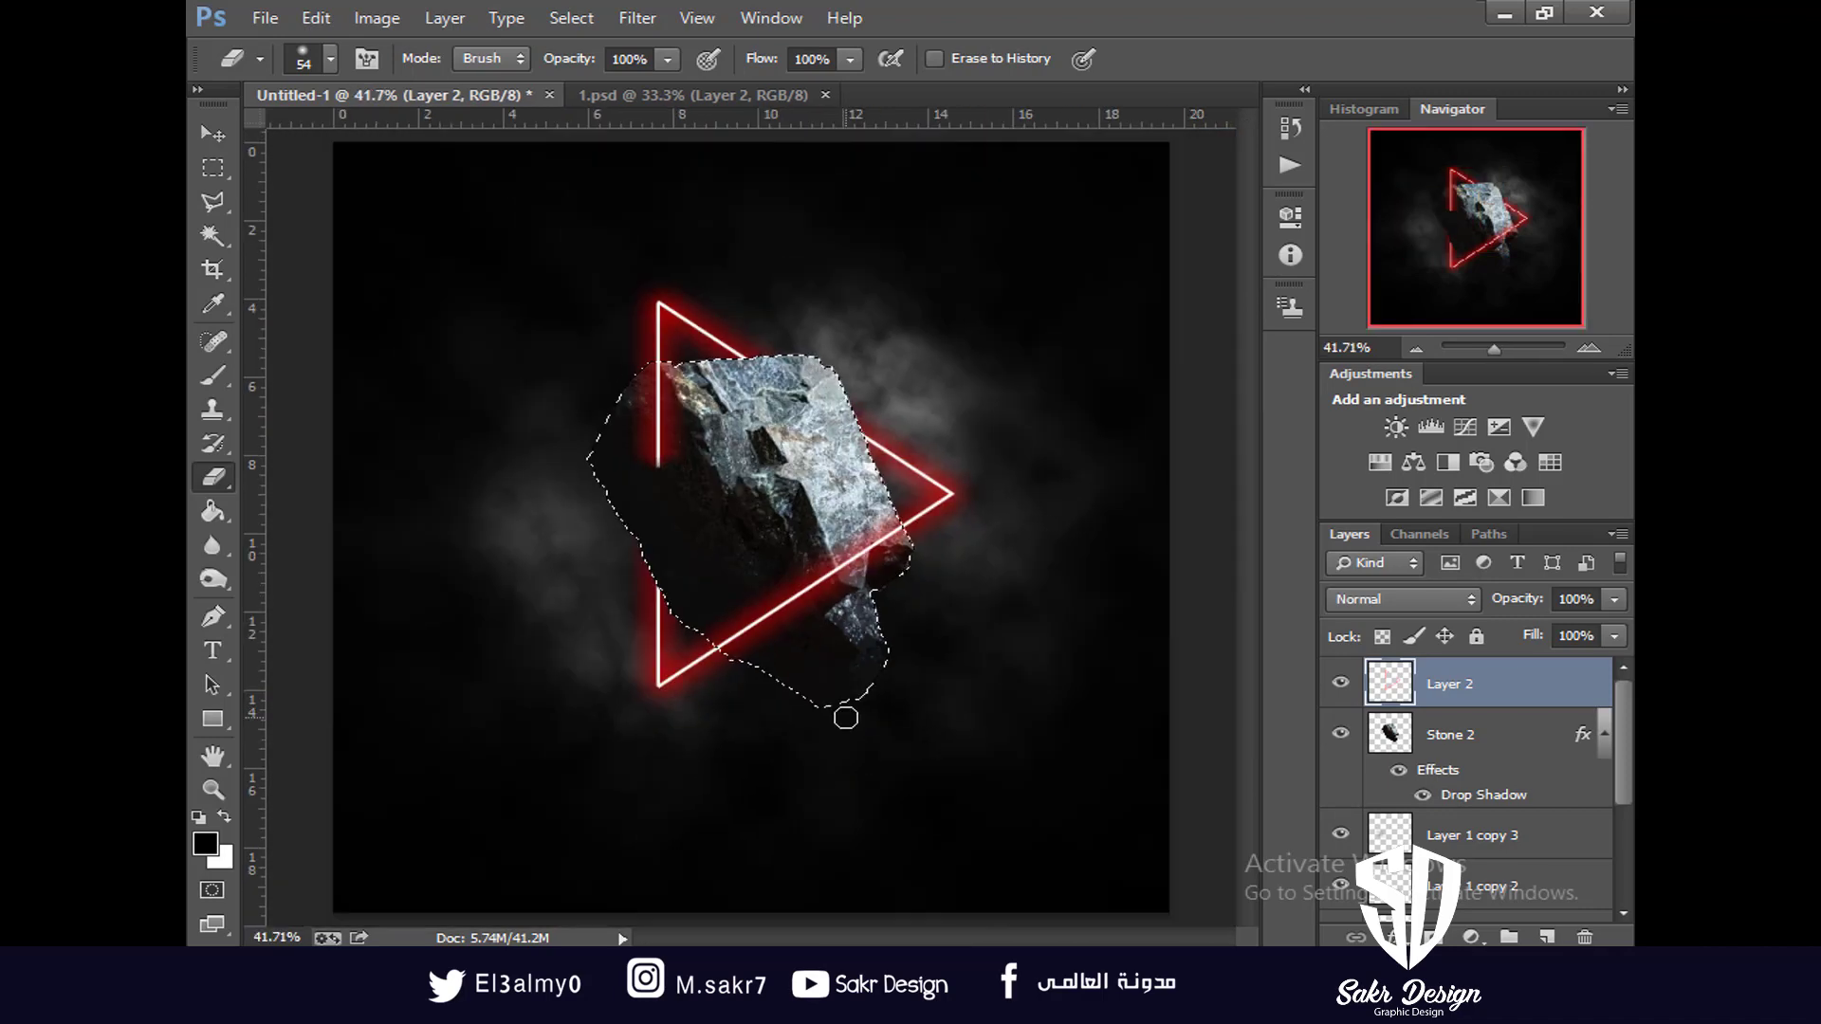
key(ctrl+;)
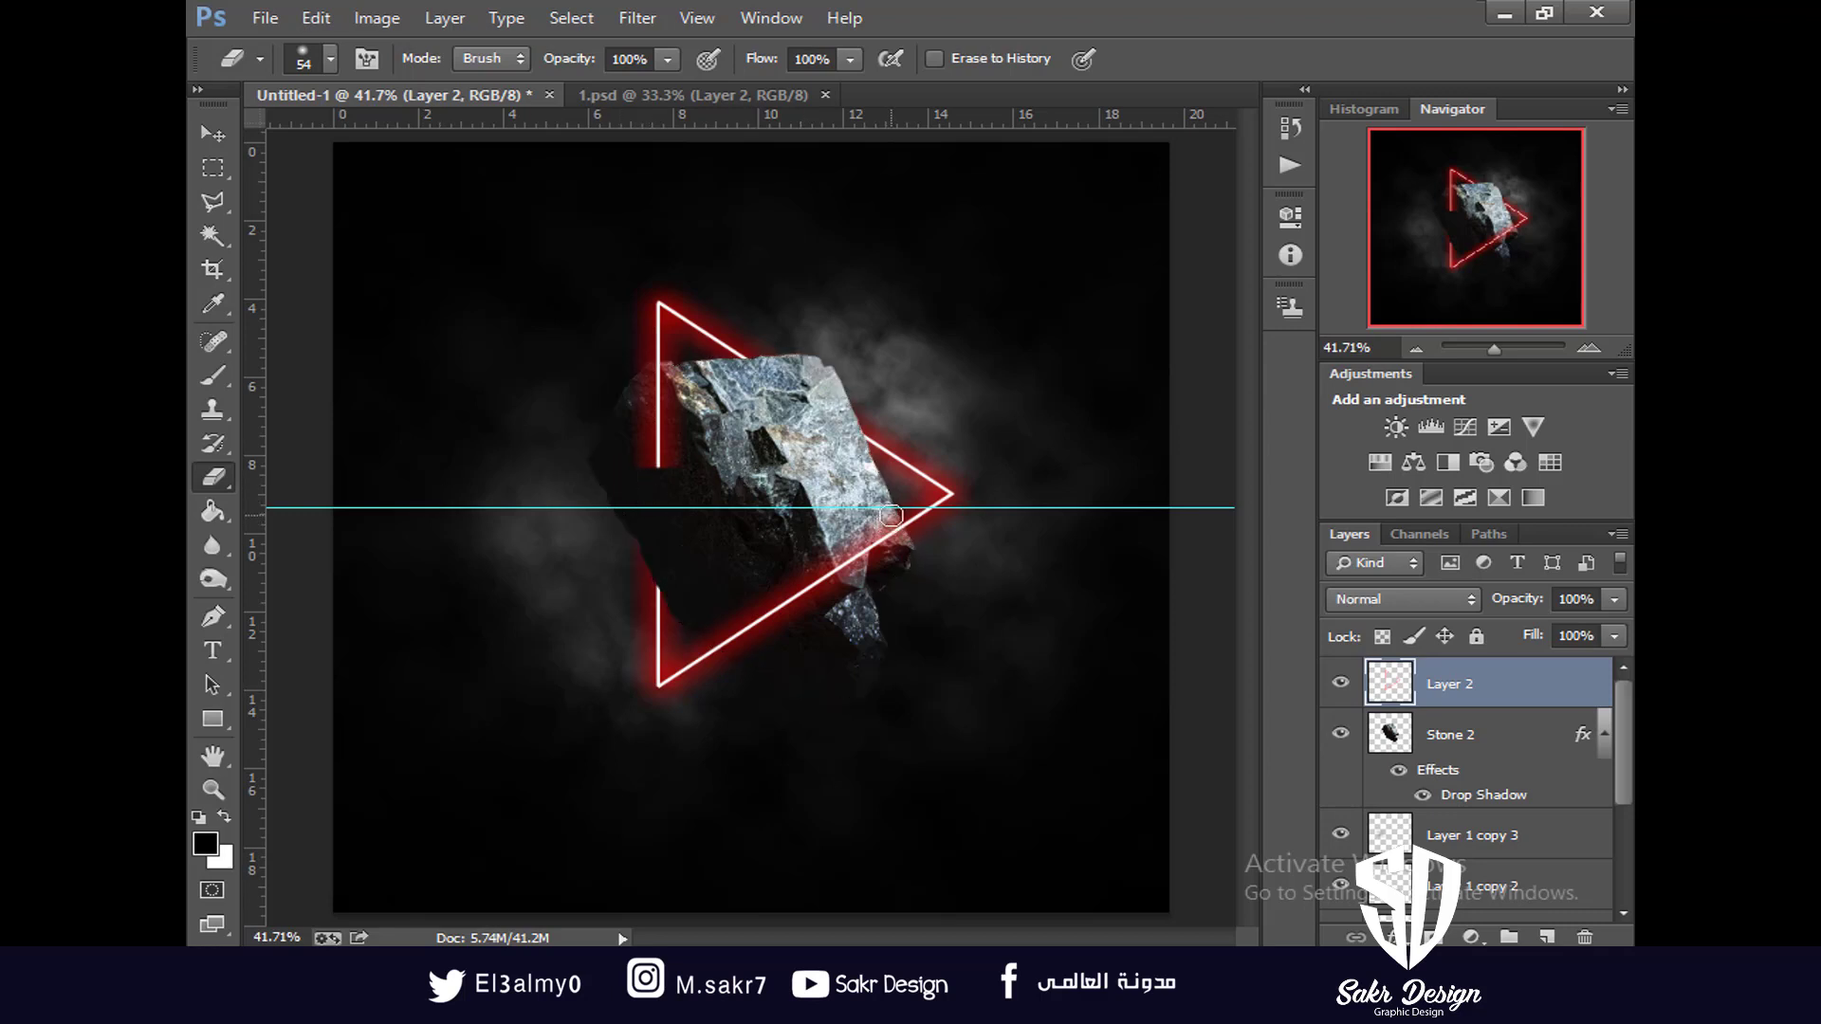
key(ctrl+minus)
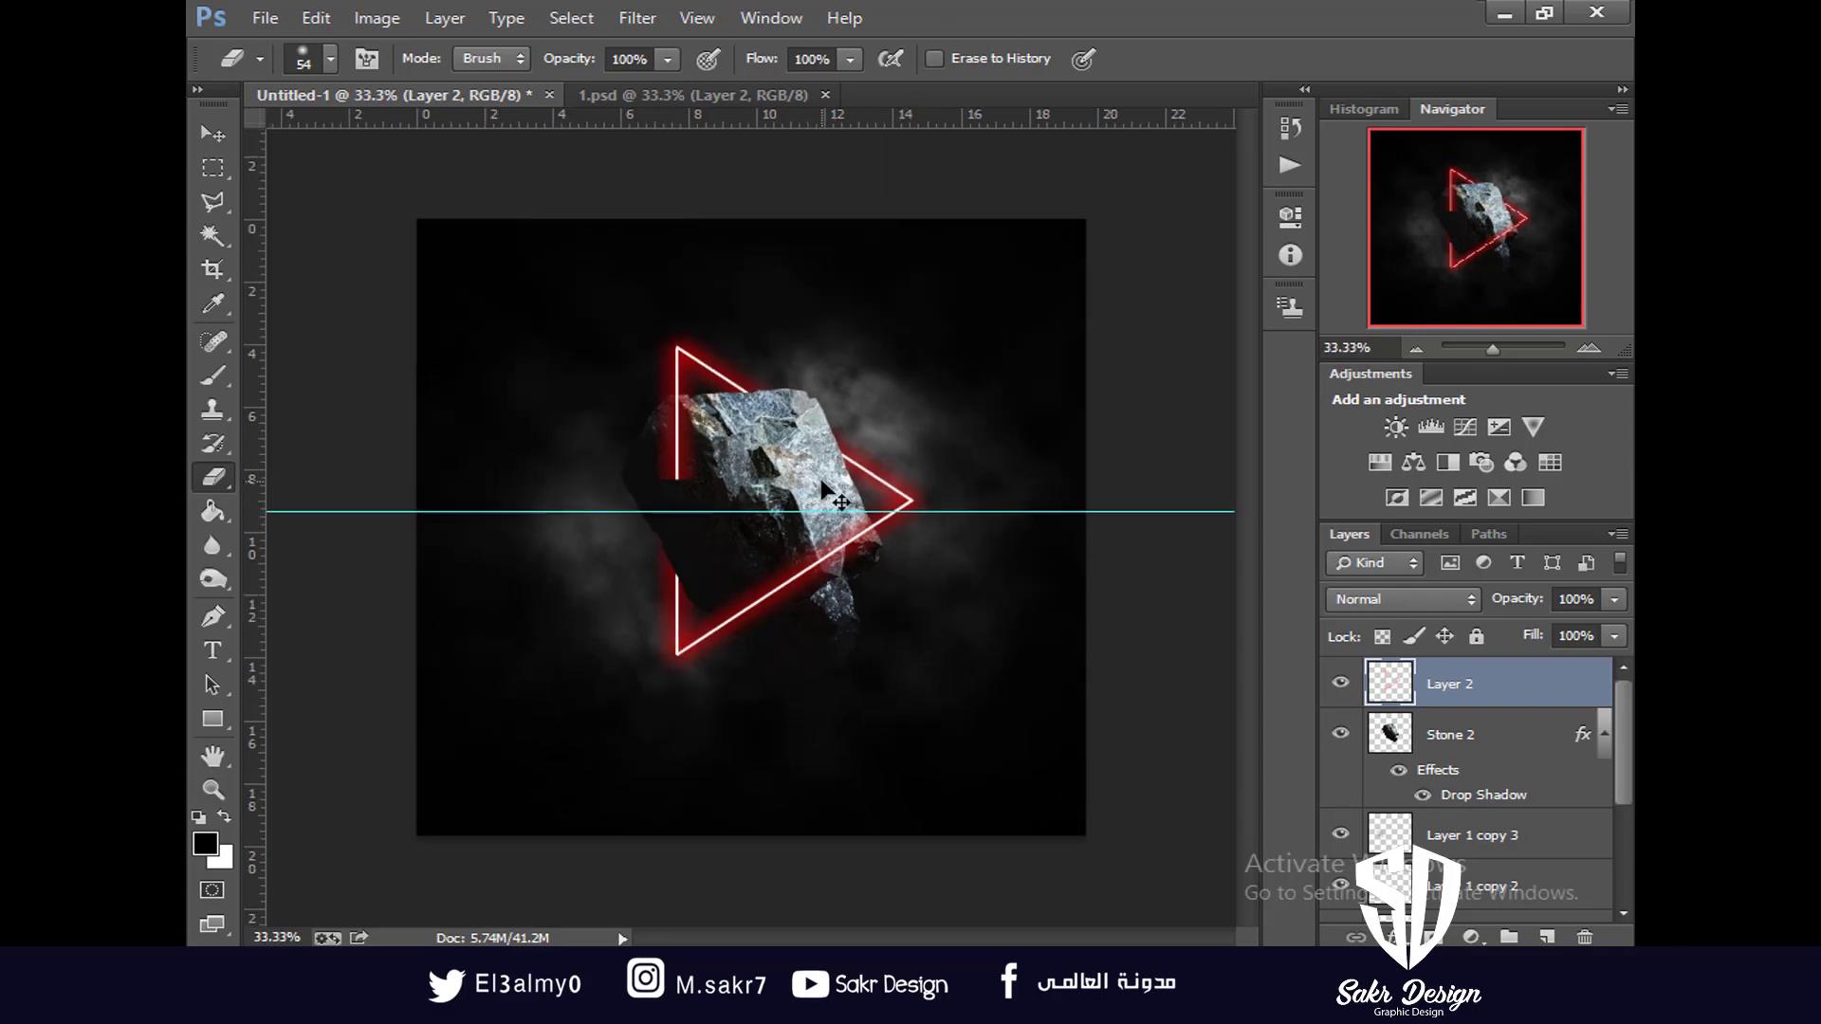
key(ctrl+plus)
key(ctrl+plus)
key(ctrl+plus)
key(ctrl+plus)
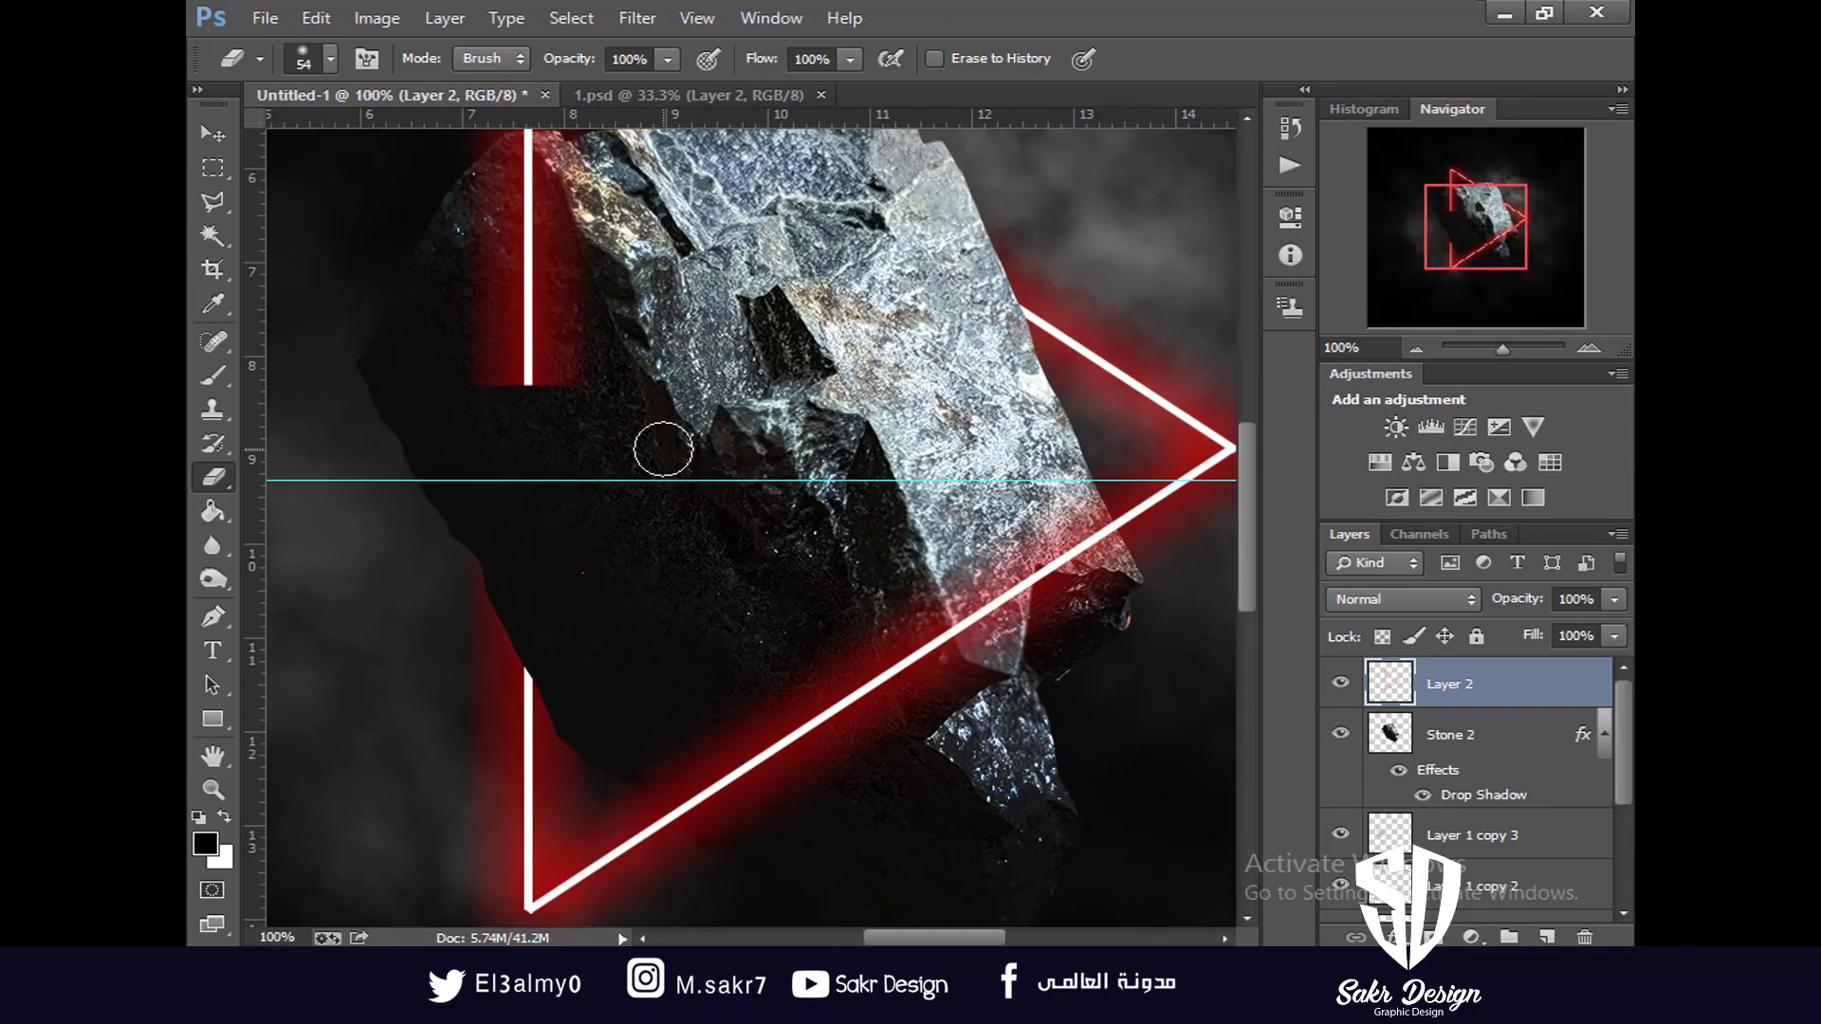
key(ctrl+alt+z)
key(ctrl+alt+z)
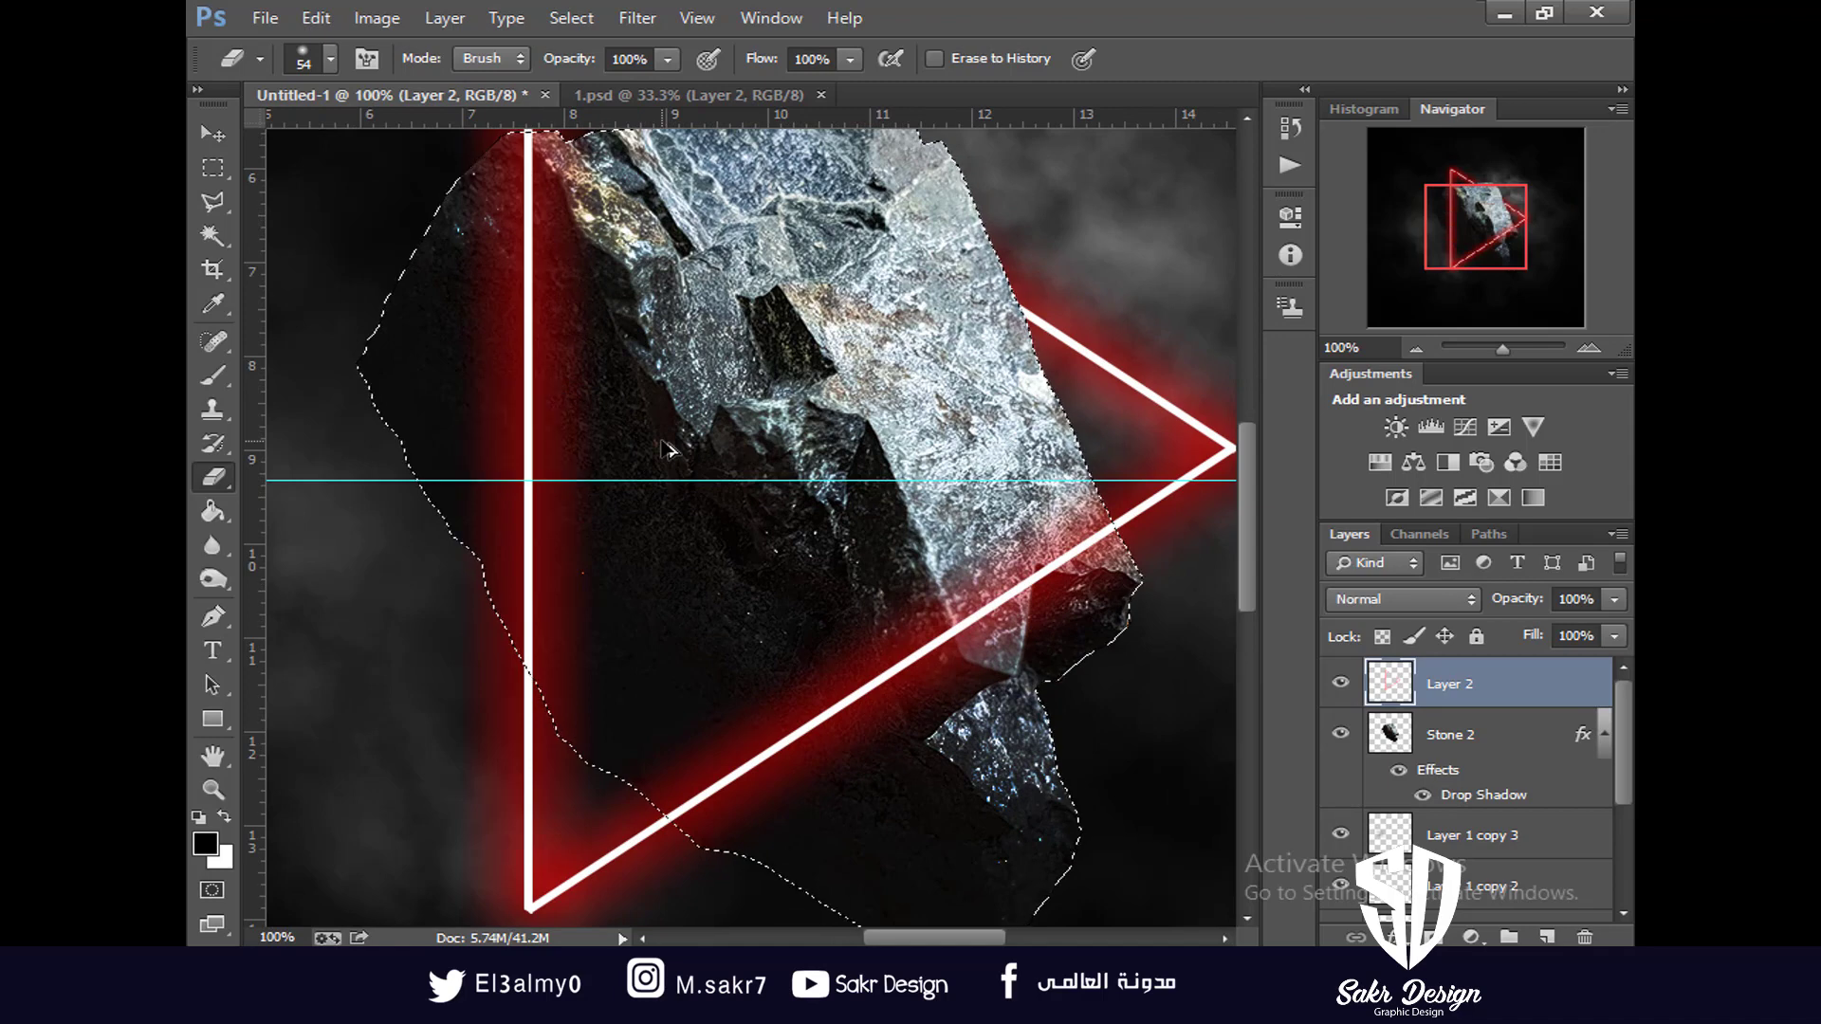
Erase the middle of the vertical side within the stone selection with a 121 px eraser, cutting the upper end square with a hard brush
right_click(667, 407)
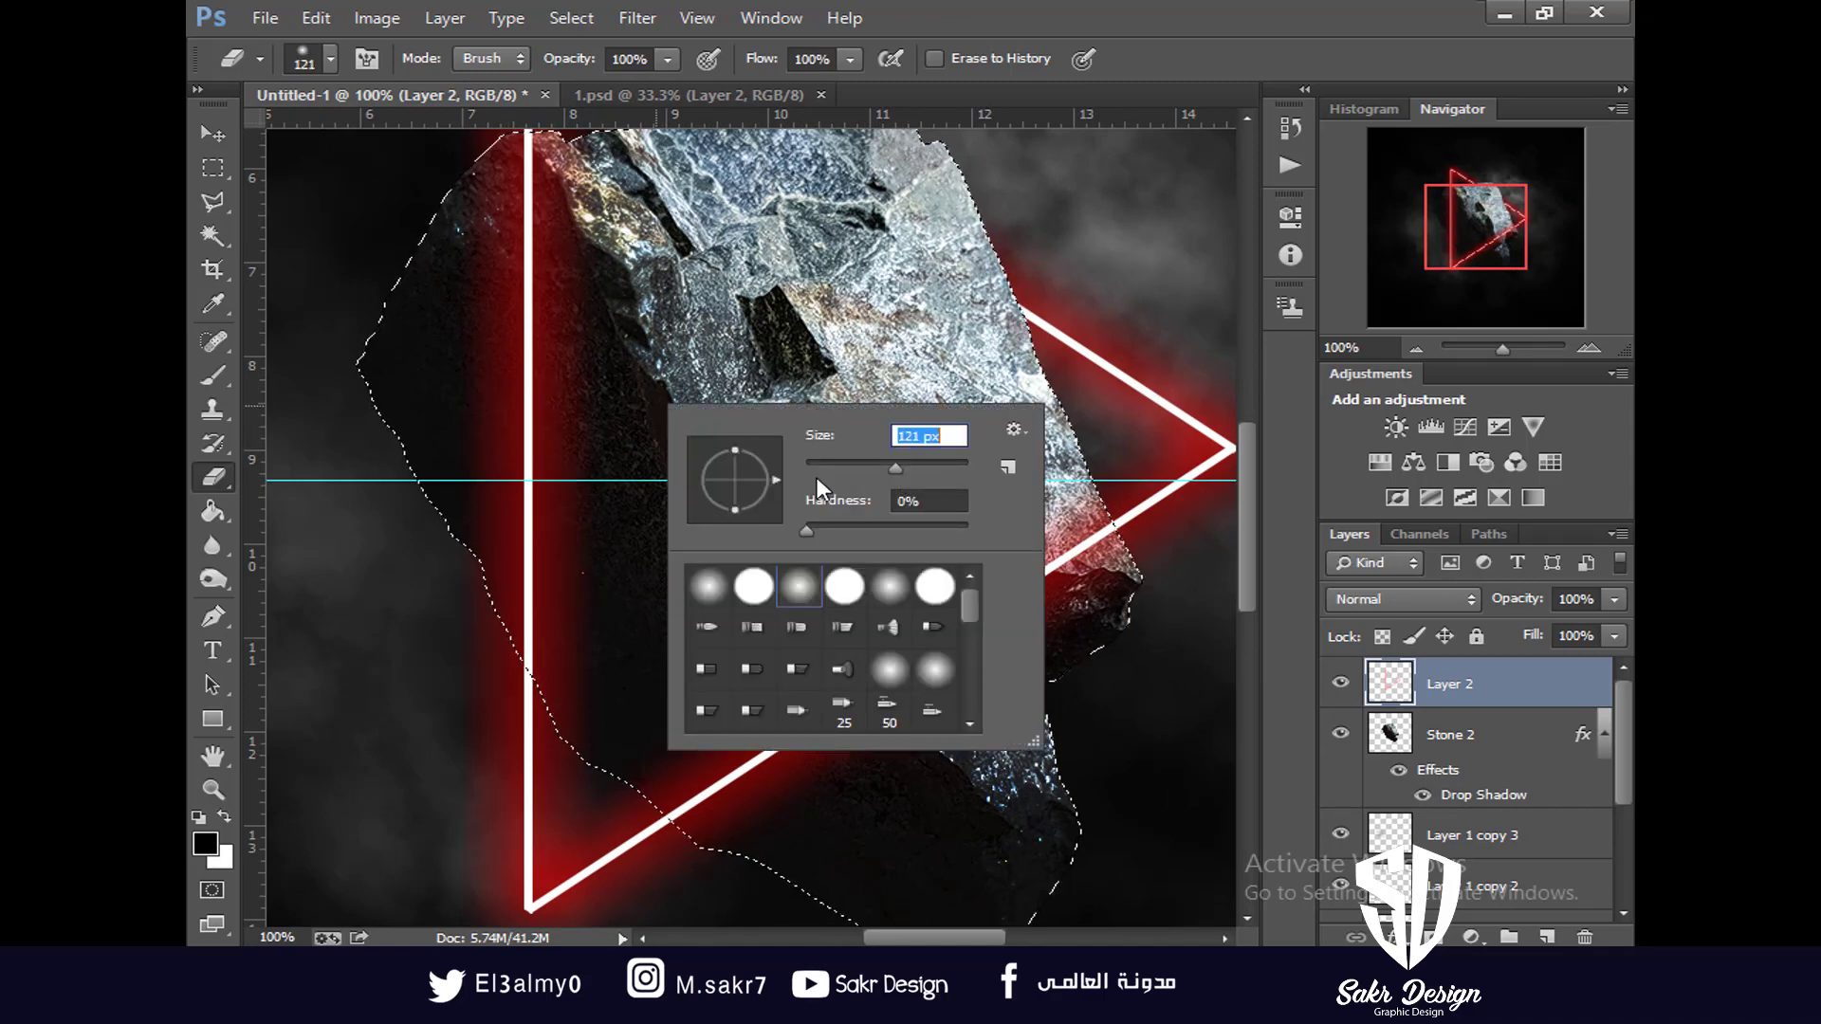
drag(523, 503, 528, 638)
key(ctrl+alt+z)
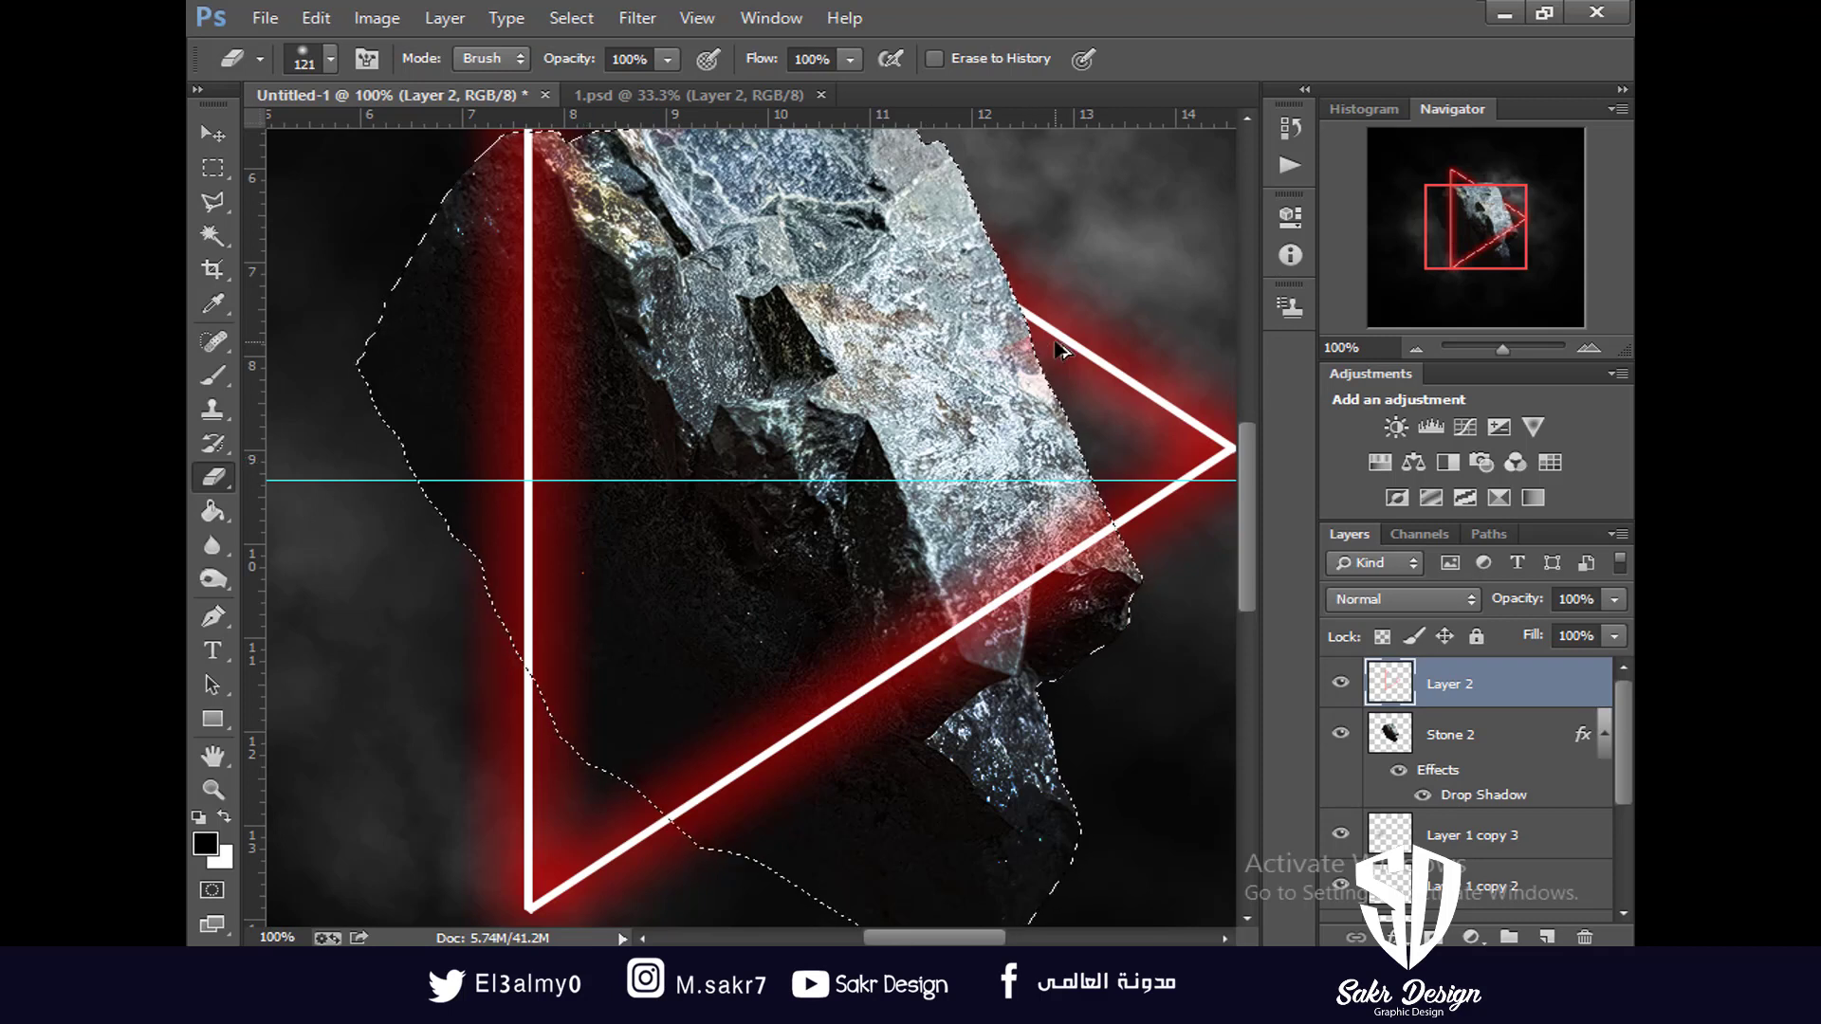
key(ctrl+shift+z)
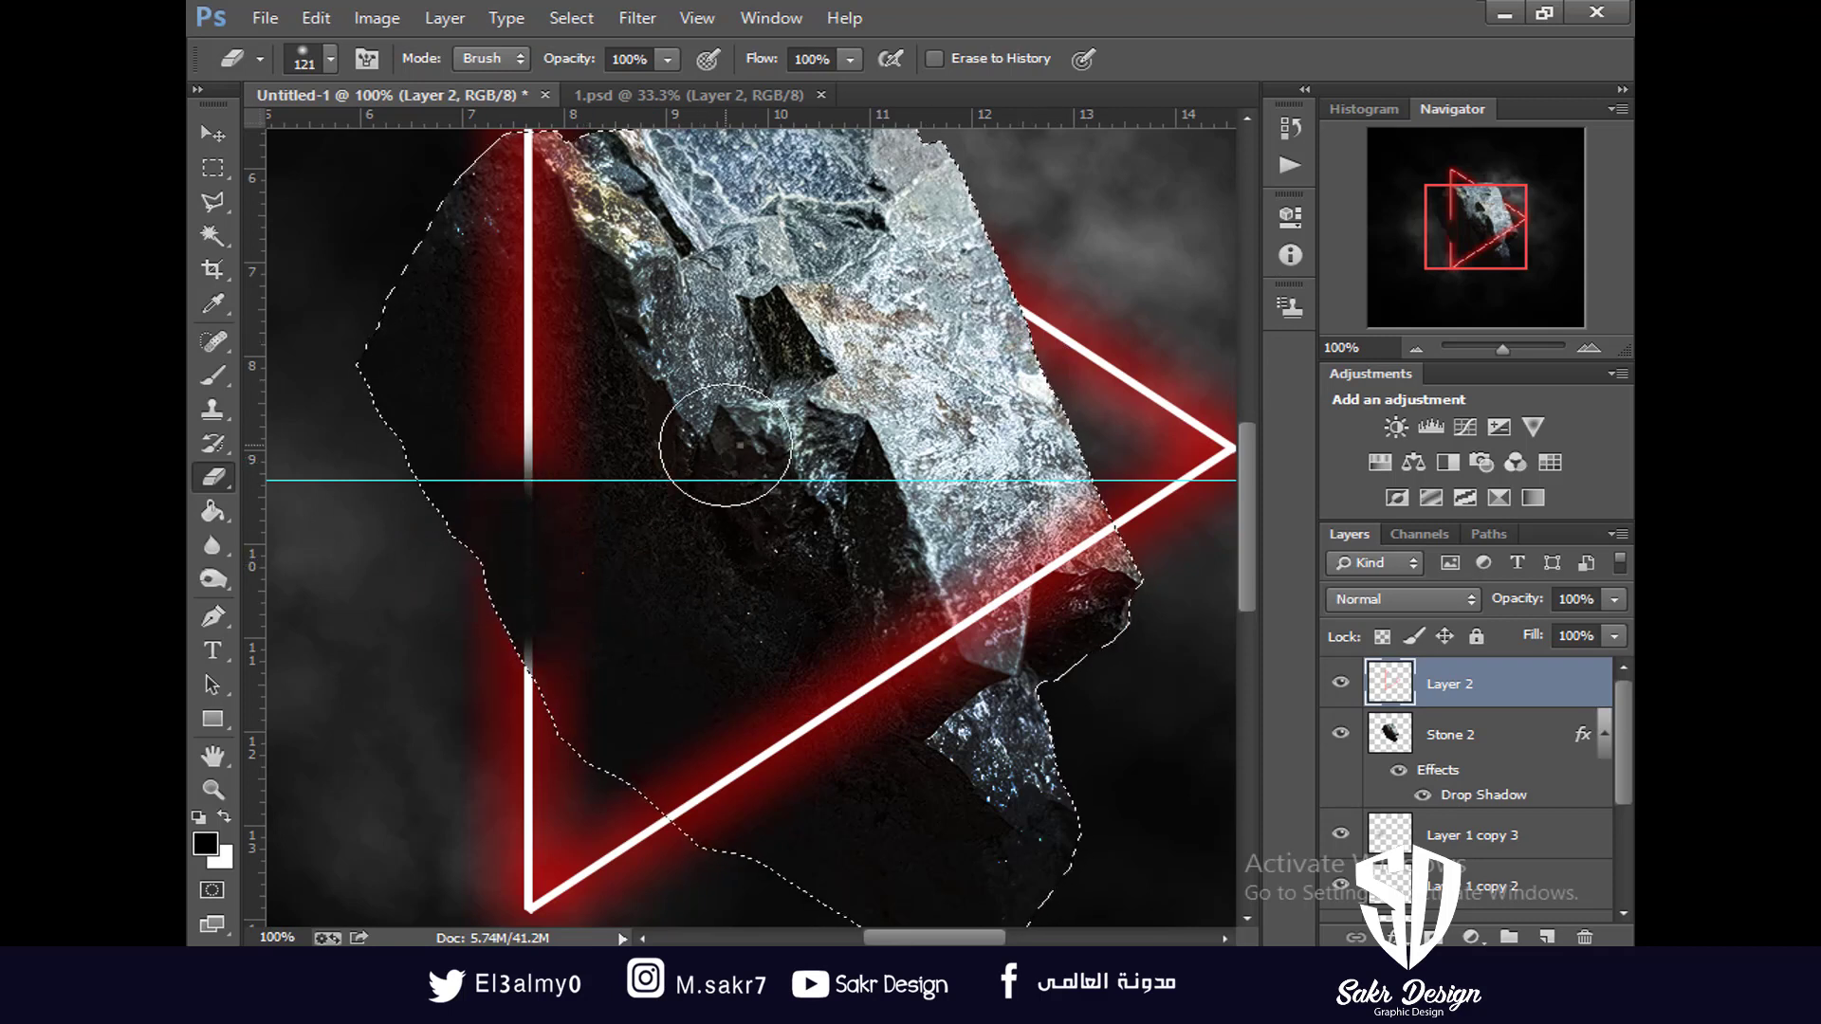
right_click(738, 444)
drag(597, 438, 326, 443)
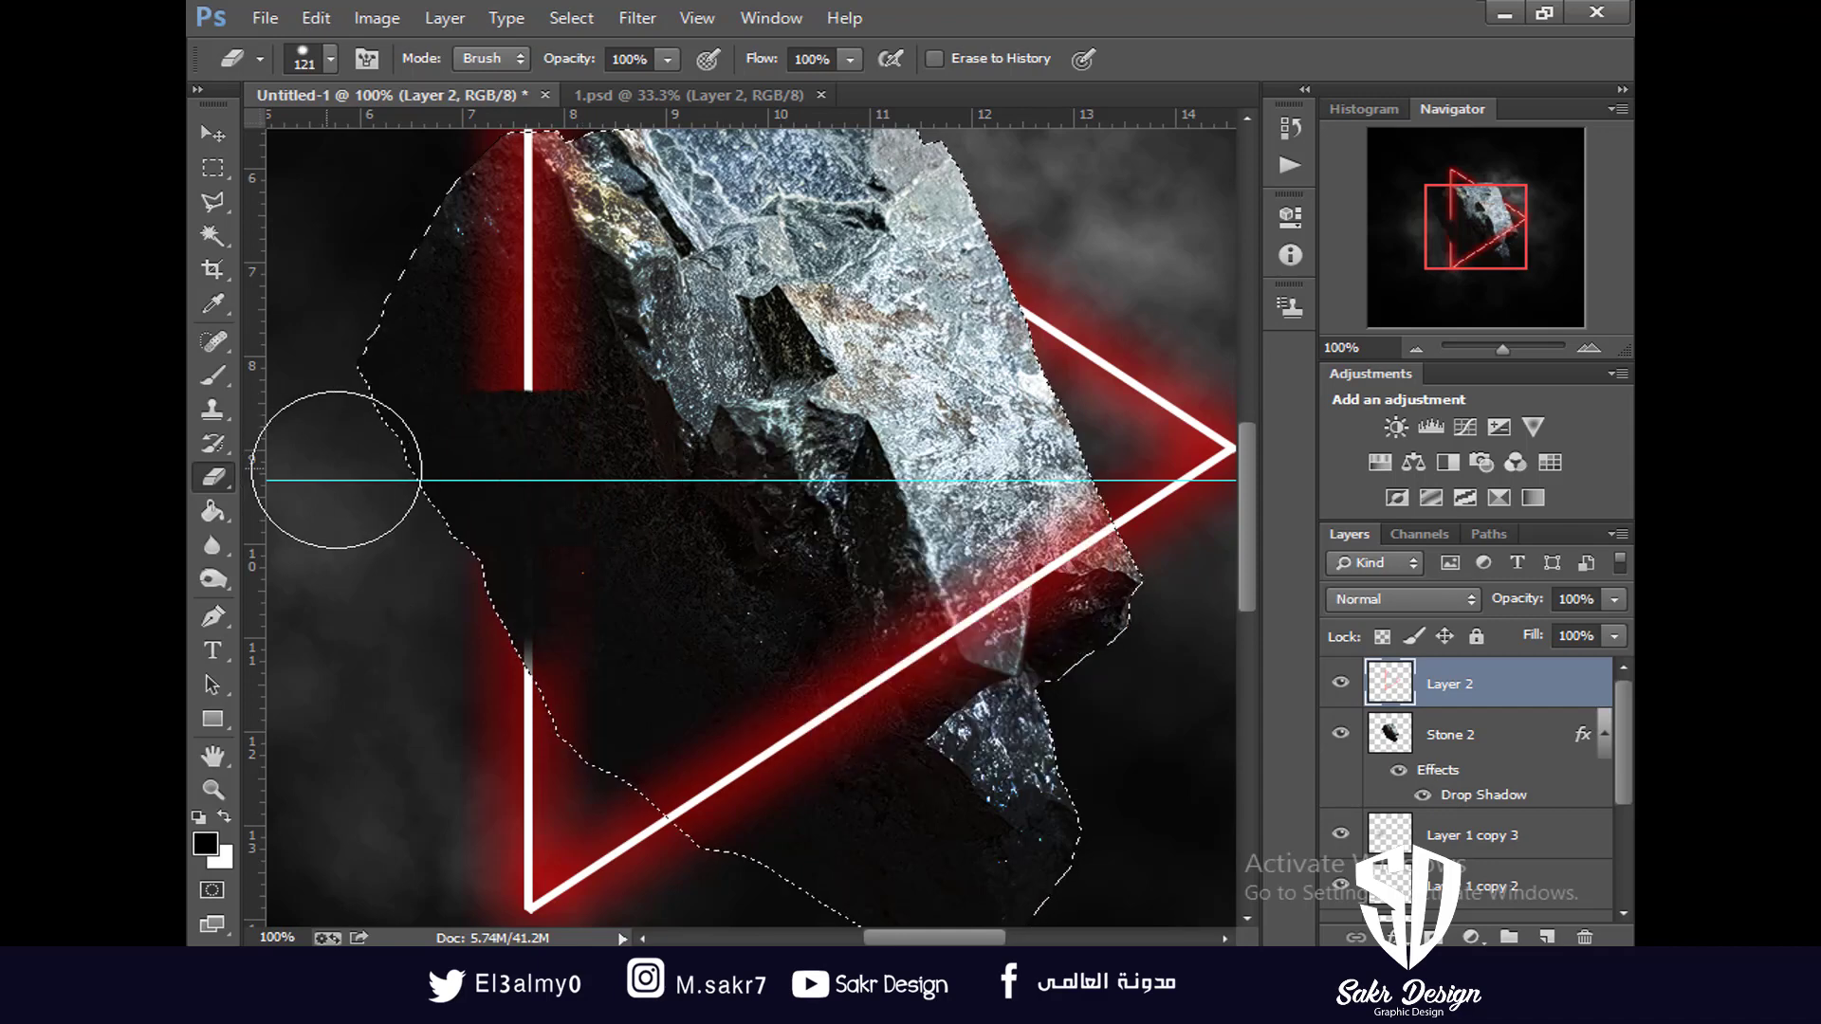
mouse_move(608, 622)
mouse_down()
mouse_move(561, 707)
mouse_move(464, 537)
mouse_up()
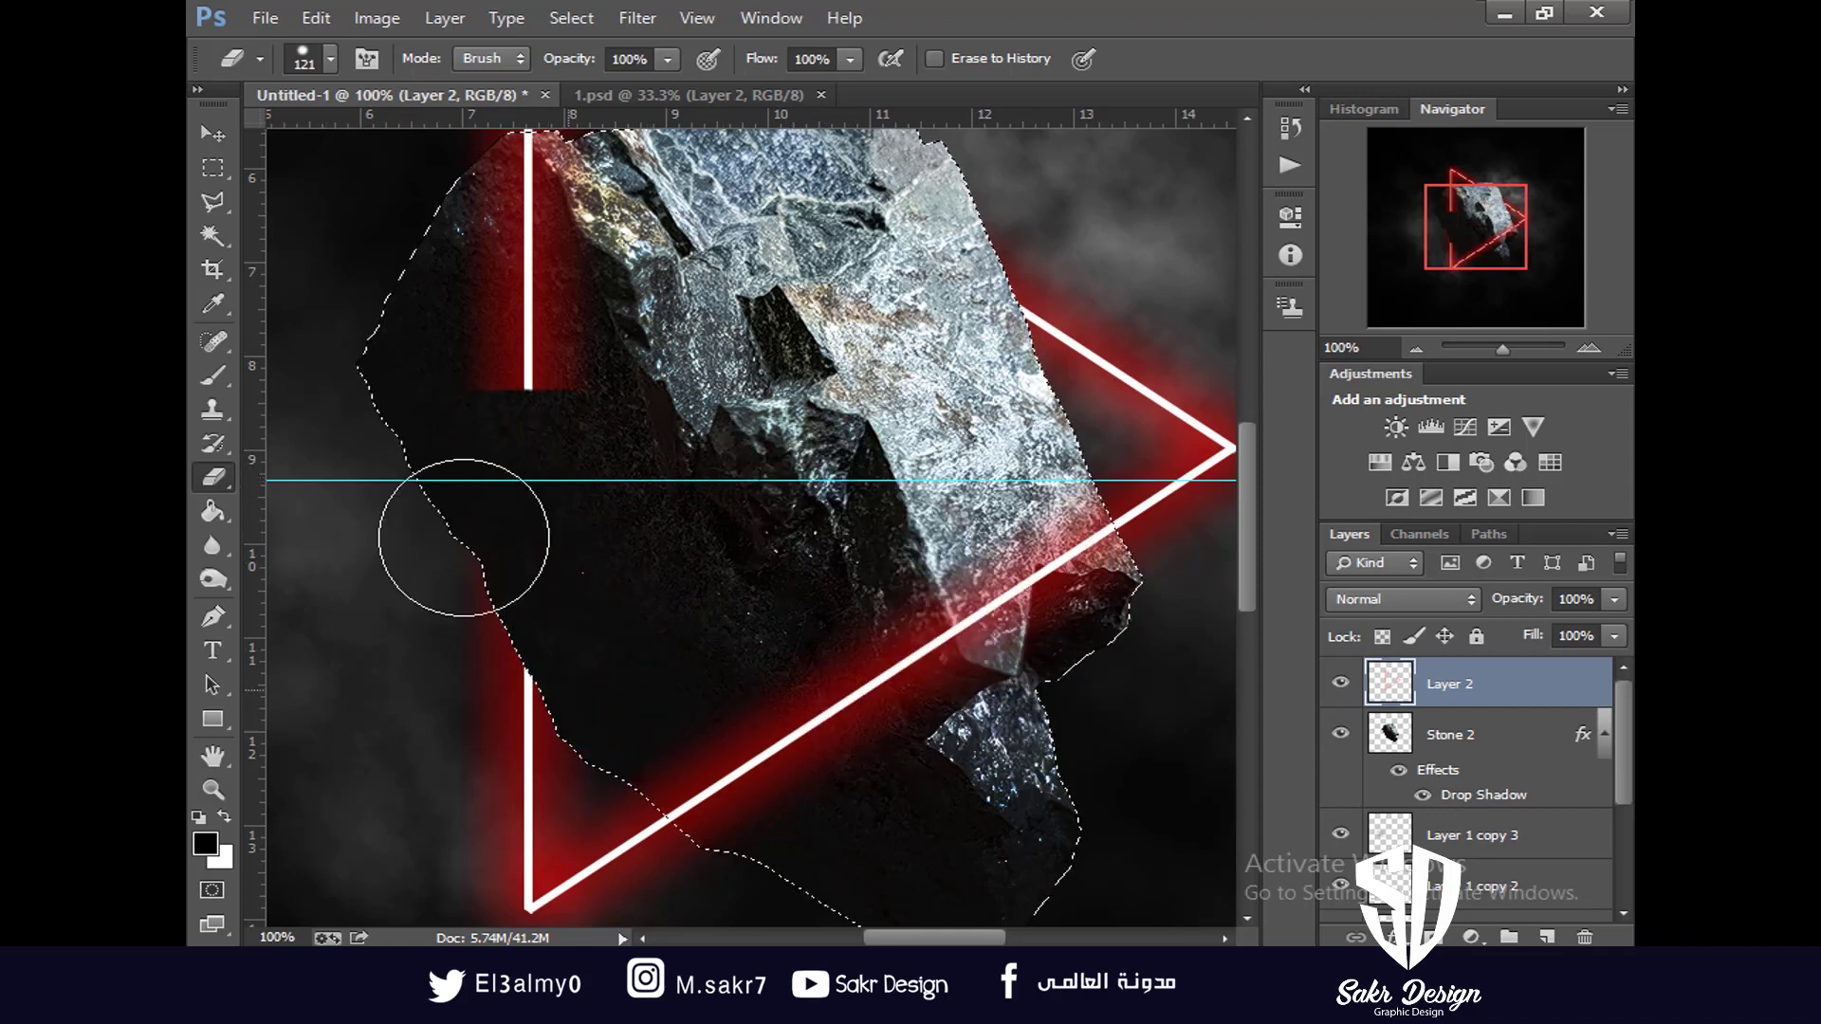
Set the Eraser to a soft round brush of 121 px with 0% hardness
mouse_move(699, 543)
mouse_down()
mouse_move(748, 638)
mouse_move(753, 749)
mouse_up()
right_click(781, 648)
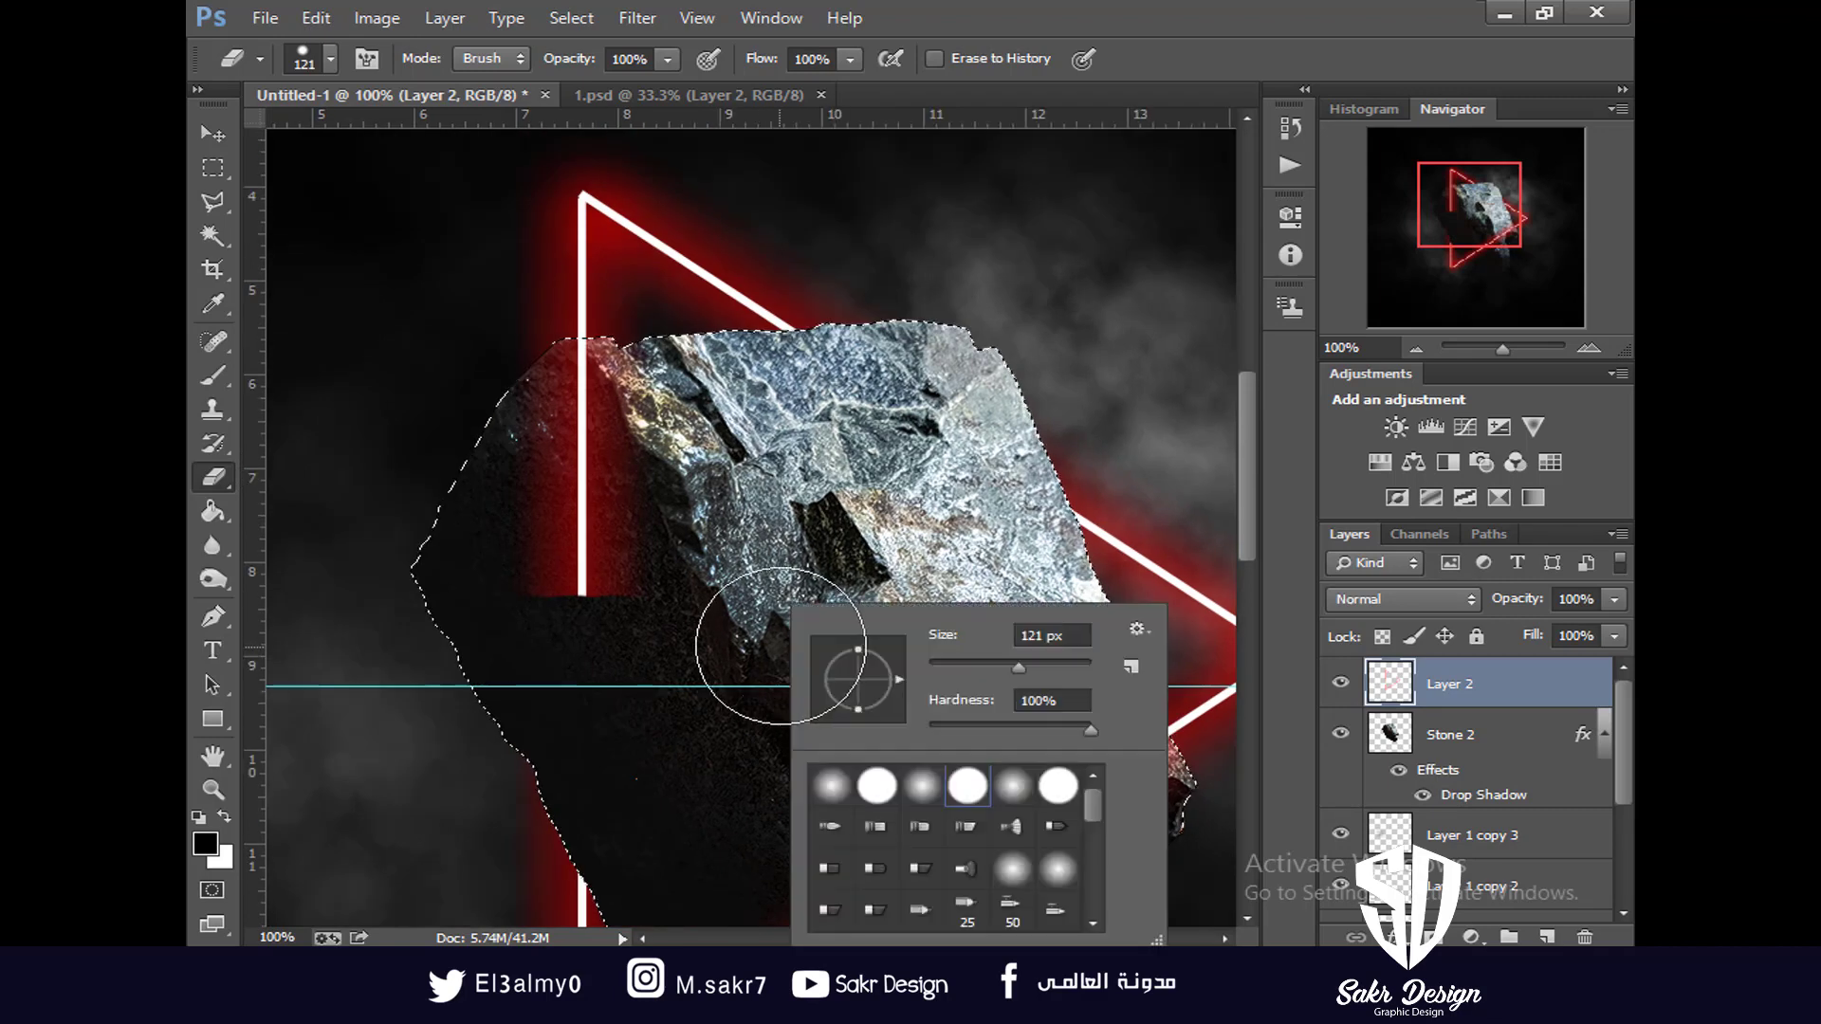
click(920, 785)
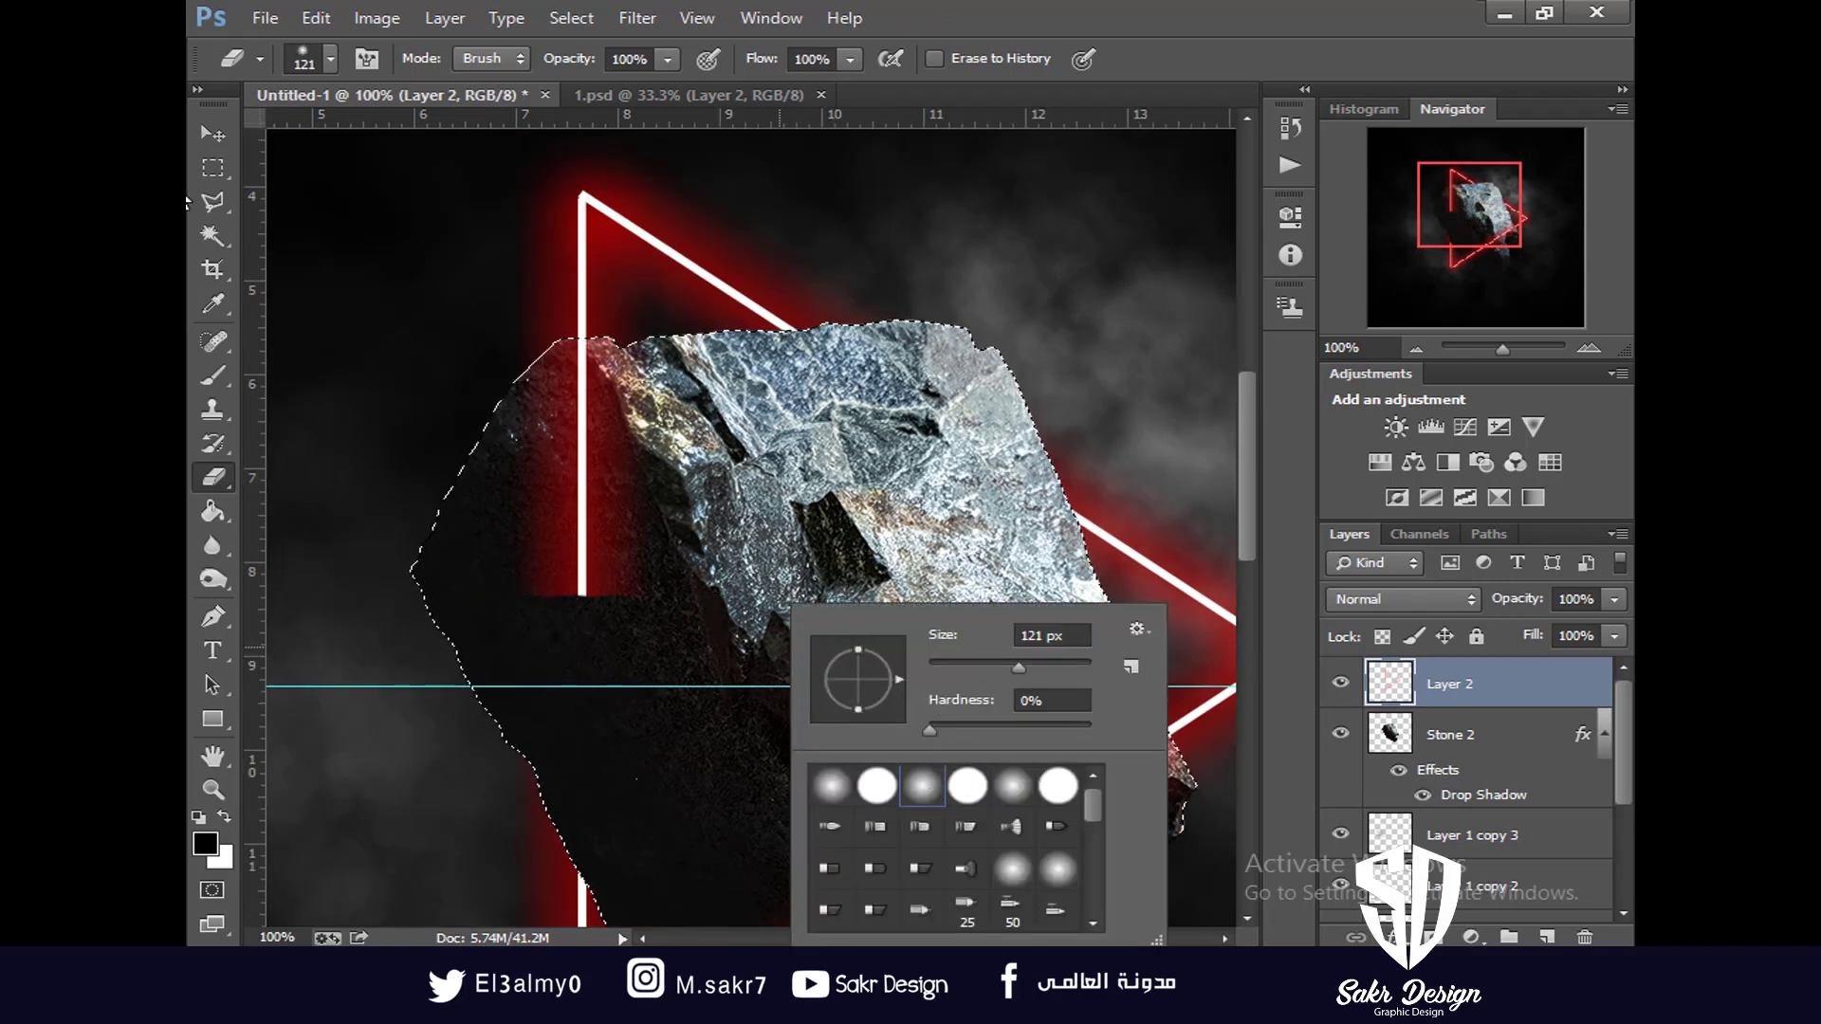
Select the white line of the triangle's upper left part with the Magic Wand at tolerance 120 and copy it to a new layer
click(209, 203)
click(222, 236)
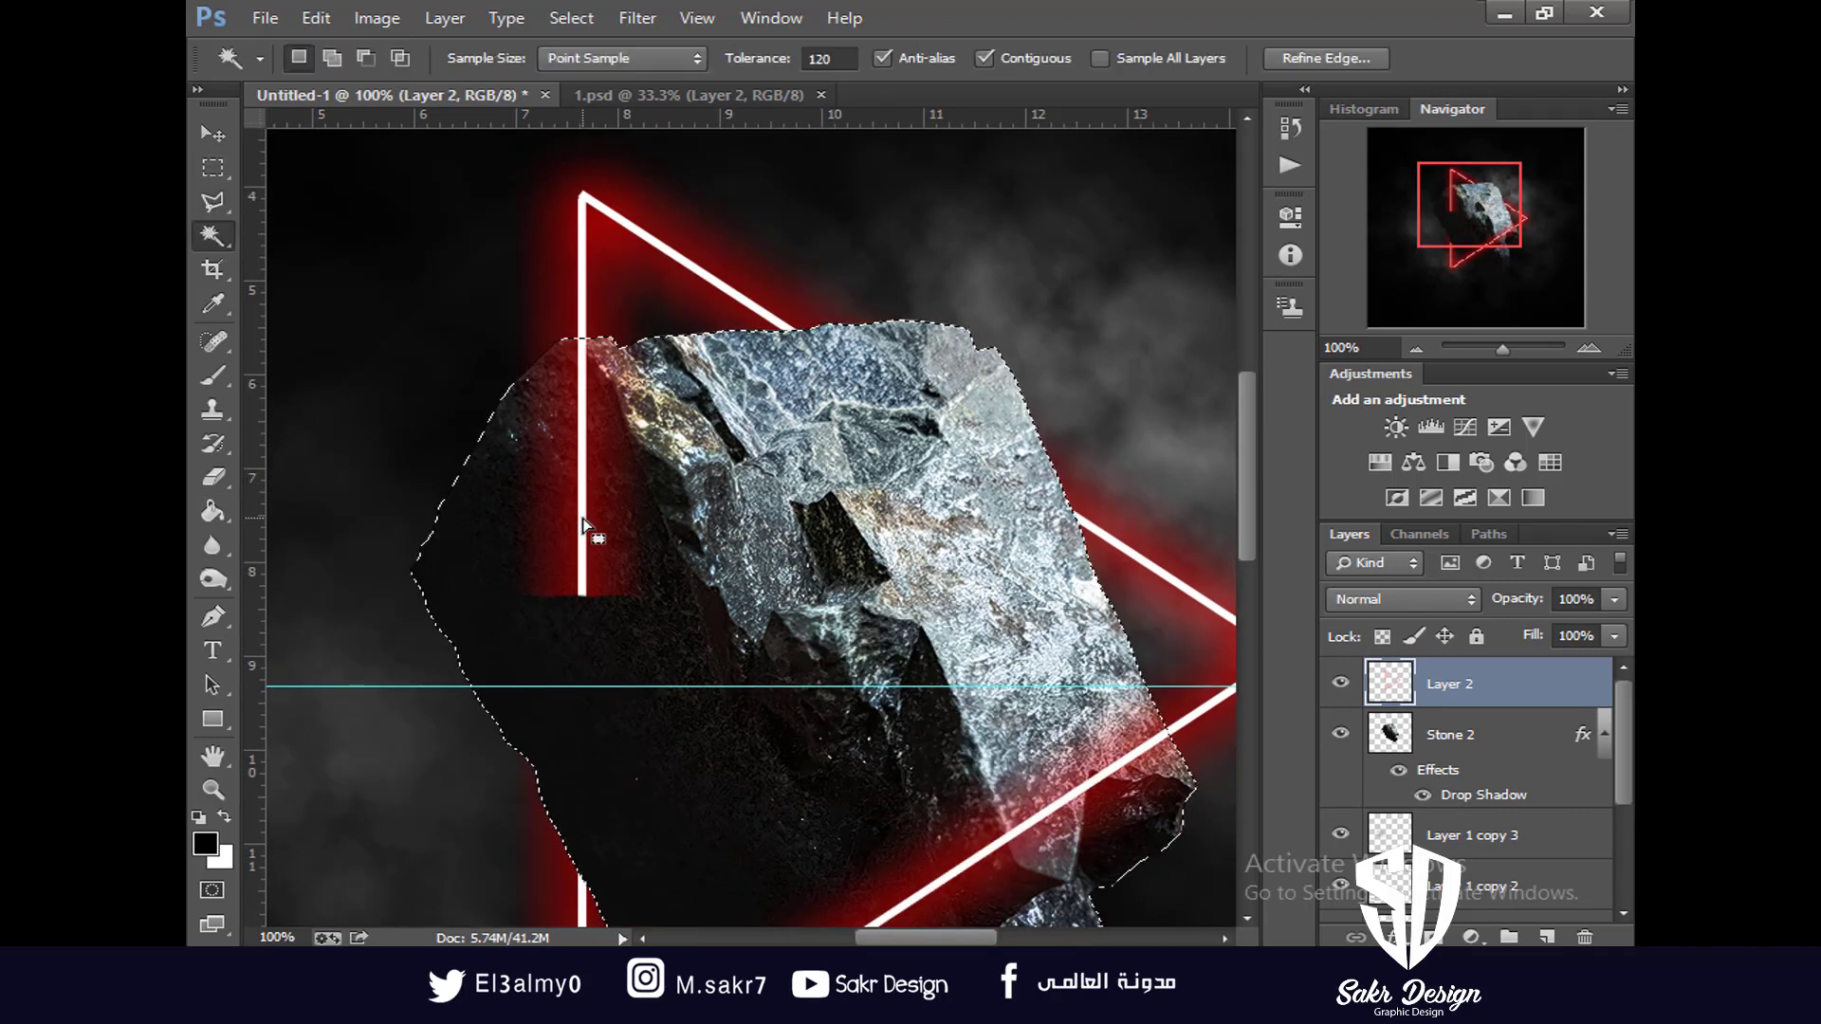
click(581, 520)
click(581, 520)
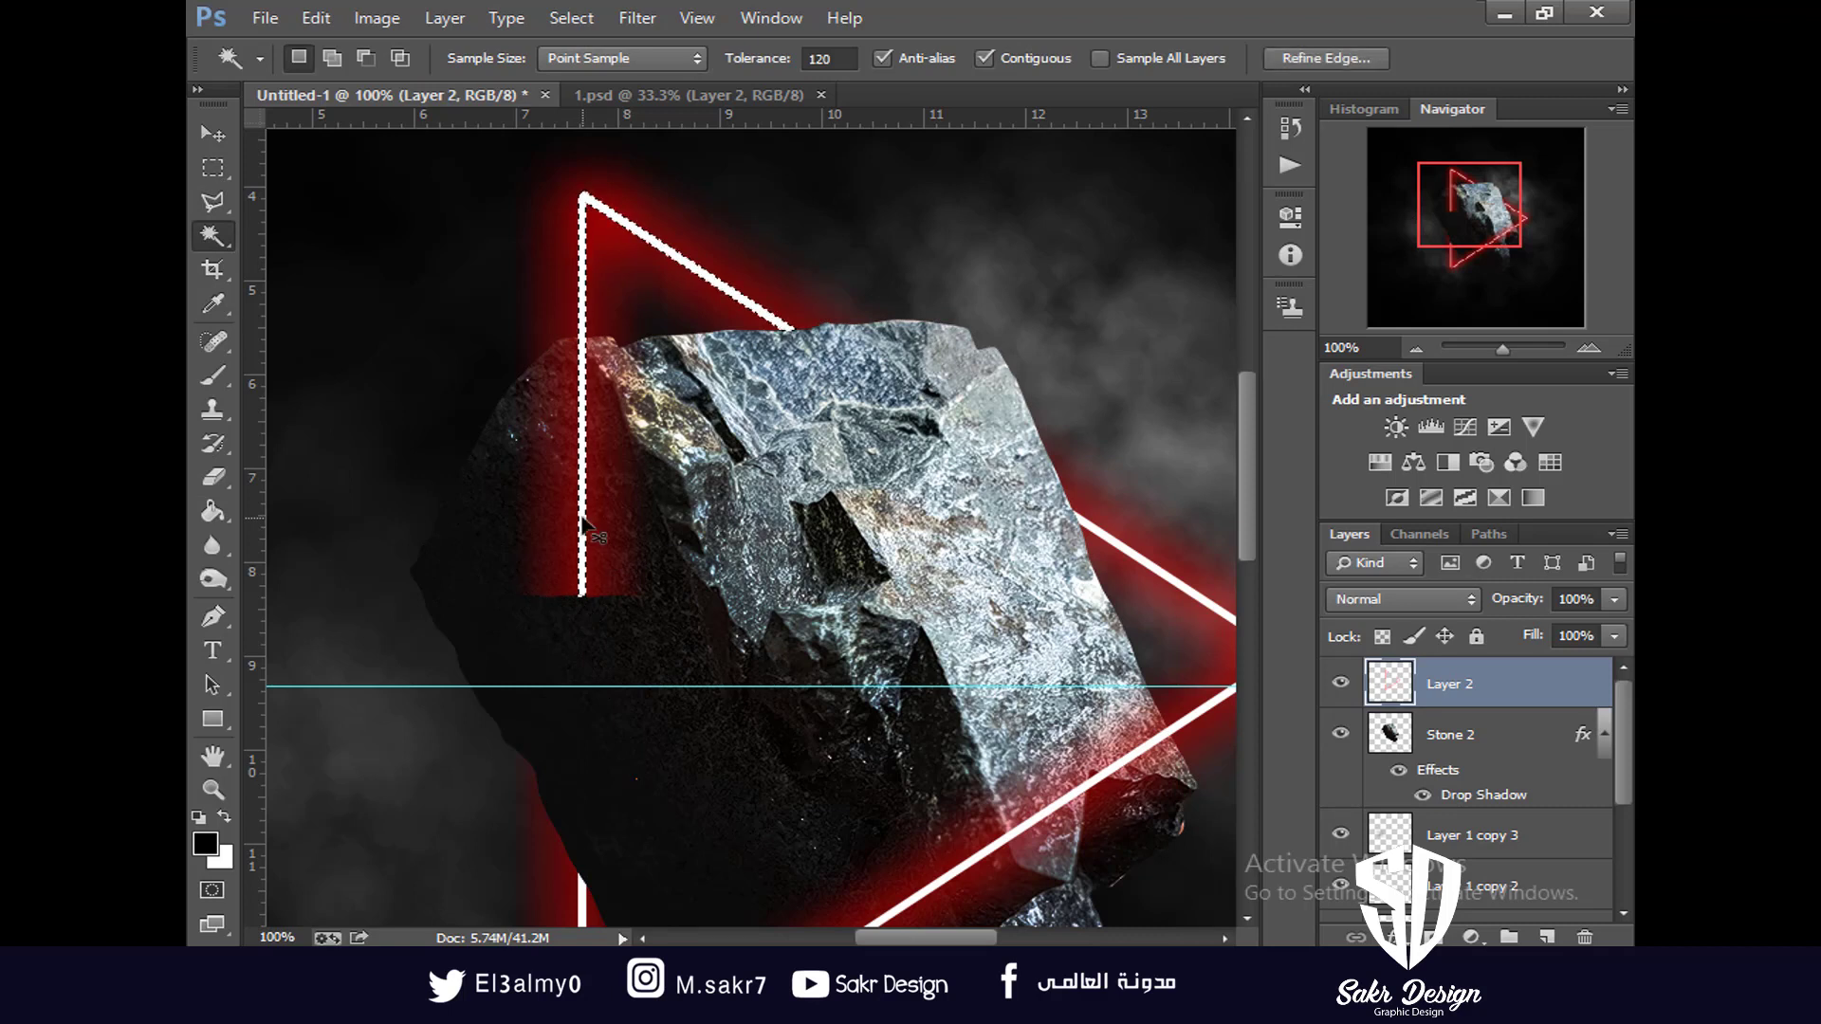
key(ctrl+shift+alt+n)
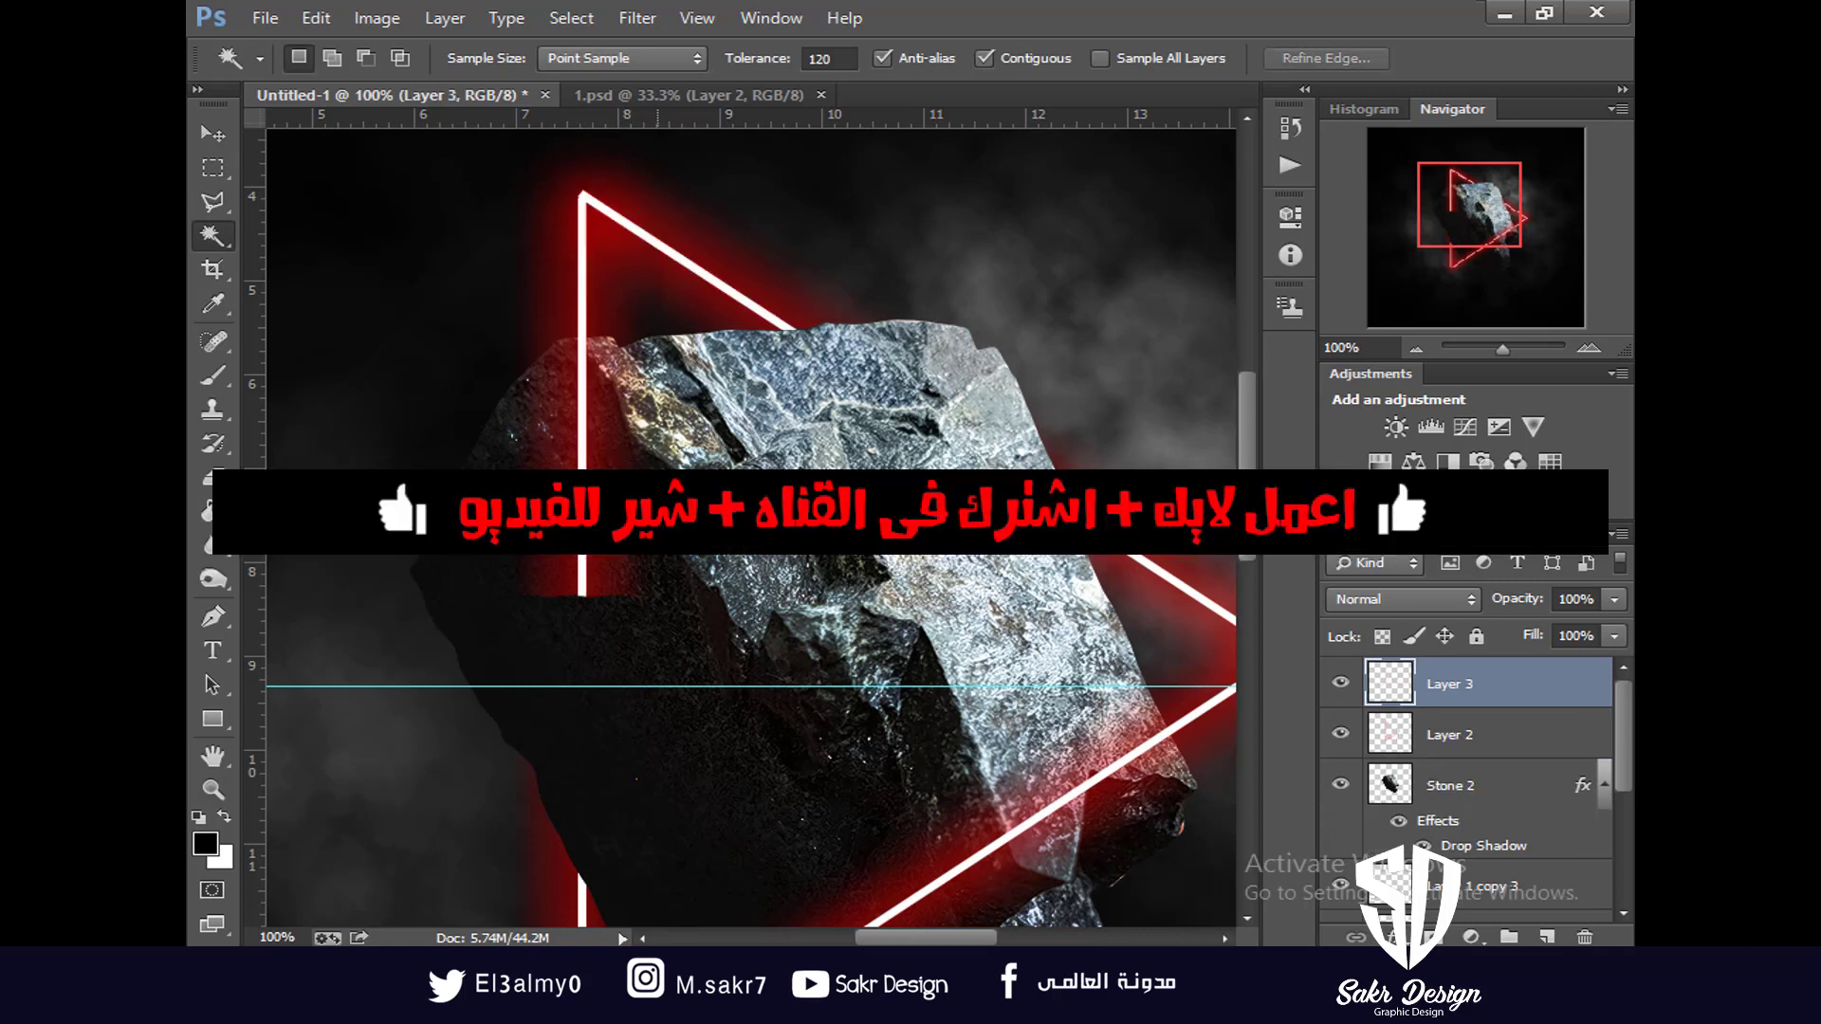
Try fading the cut end of the vertical red glow on Layer 2 with the soft eraser, and undo it
click(213, 134)
right_click(562, 508)
click(601, 525)
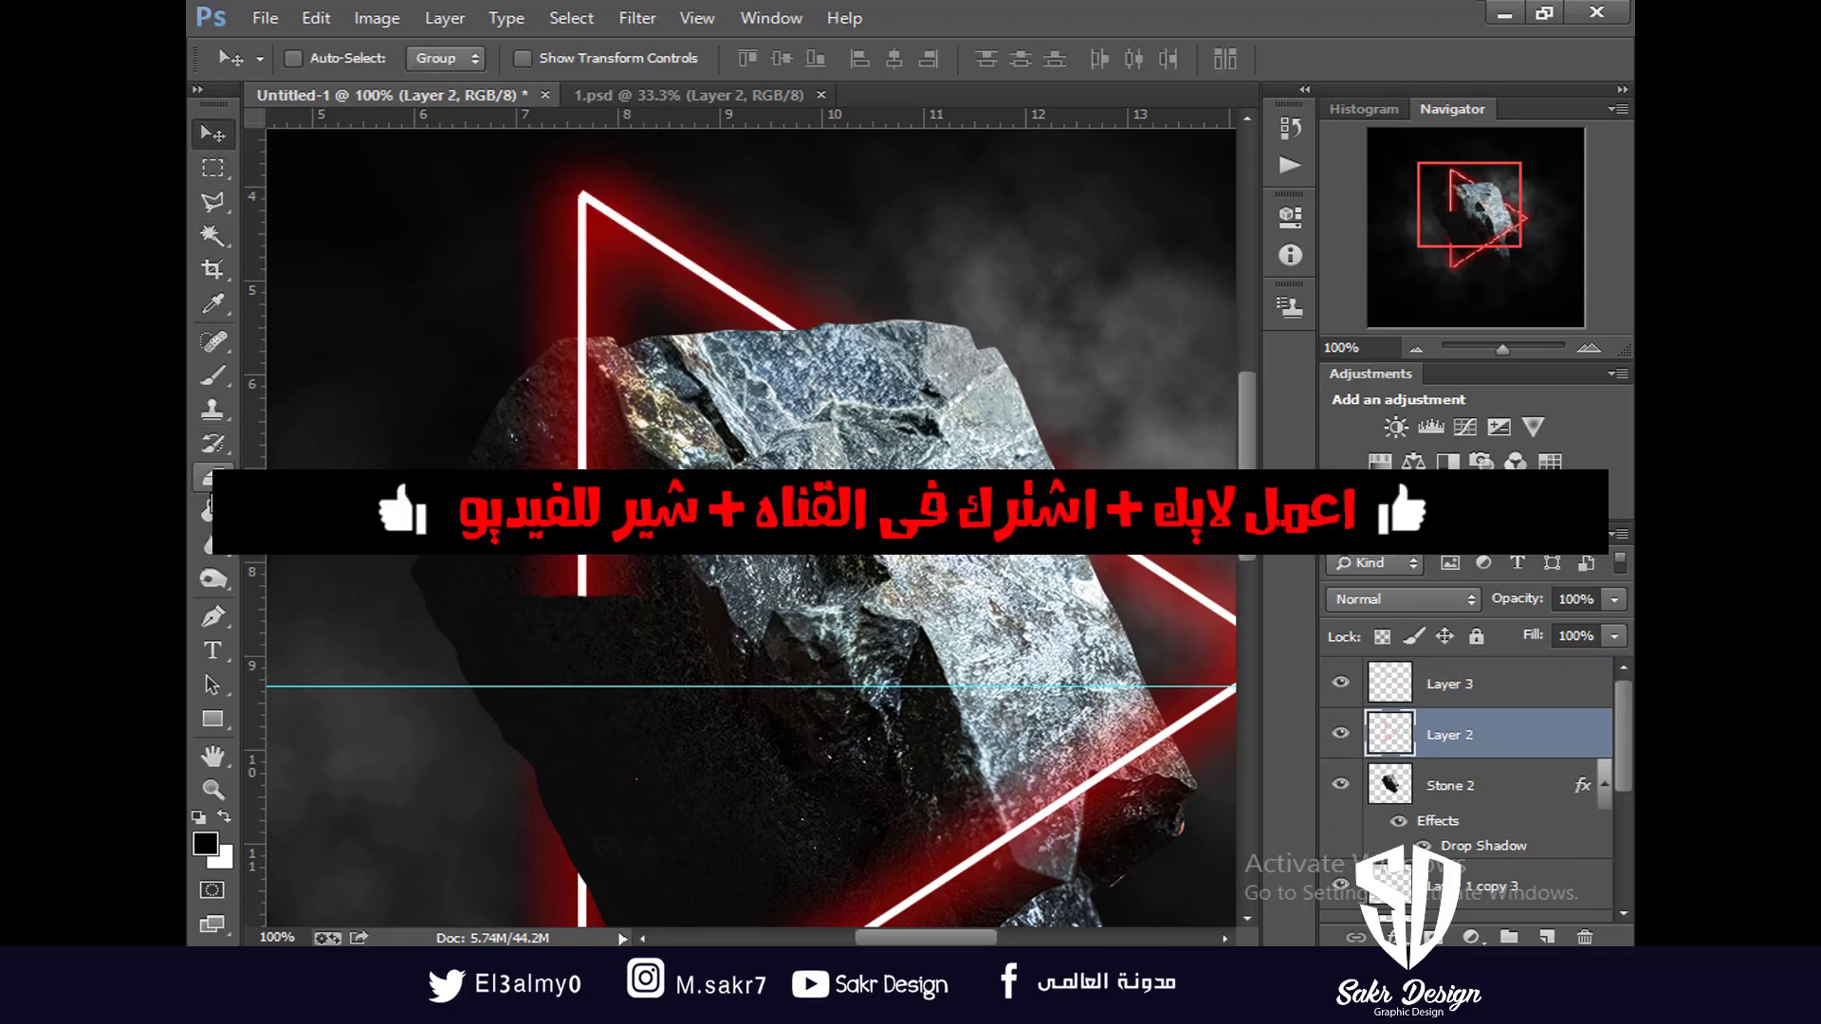
key(e)
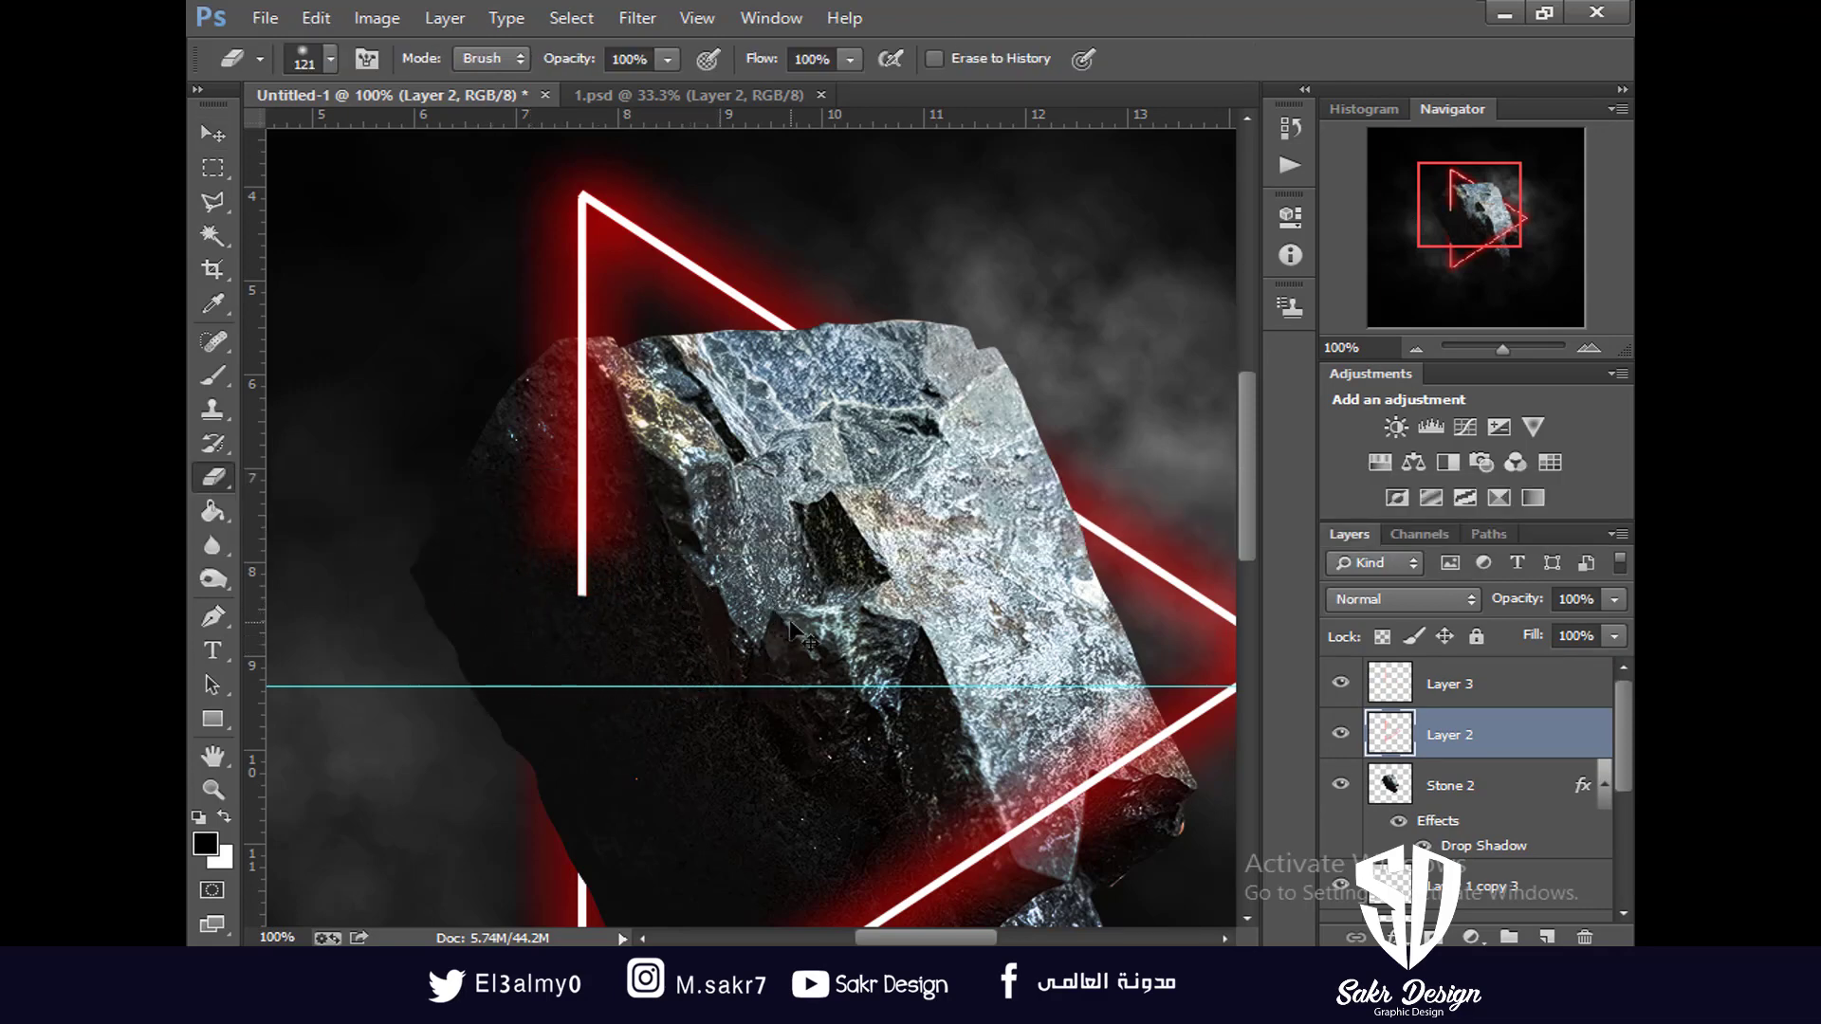
key(ctrl+minus)
key(ctrl+0)
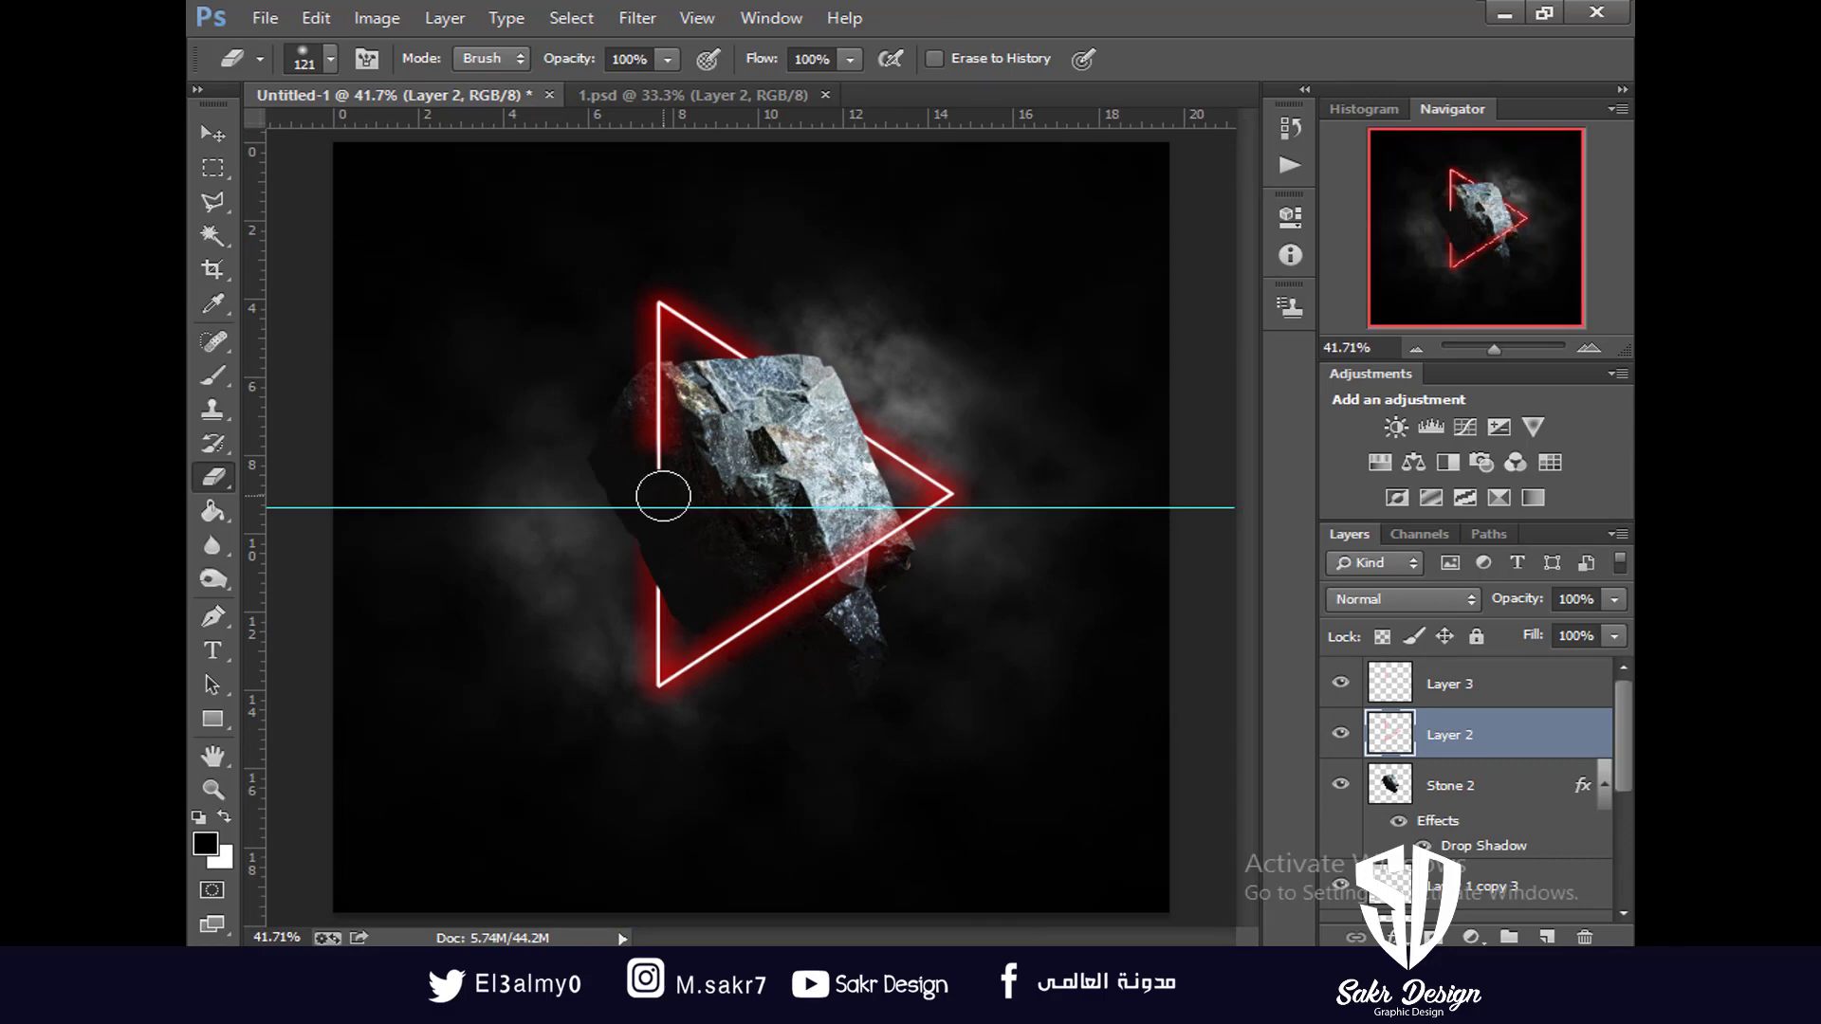
key(ctrl+plus)
key(ctrl+plus)
key(ctrl+plus)
key(ctrl+z)
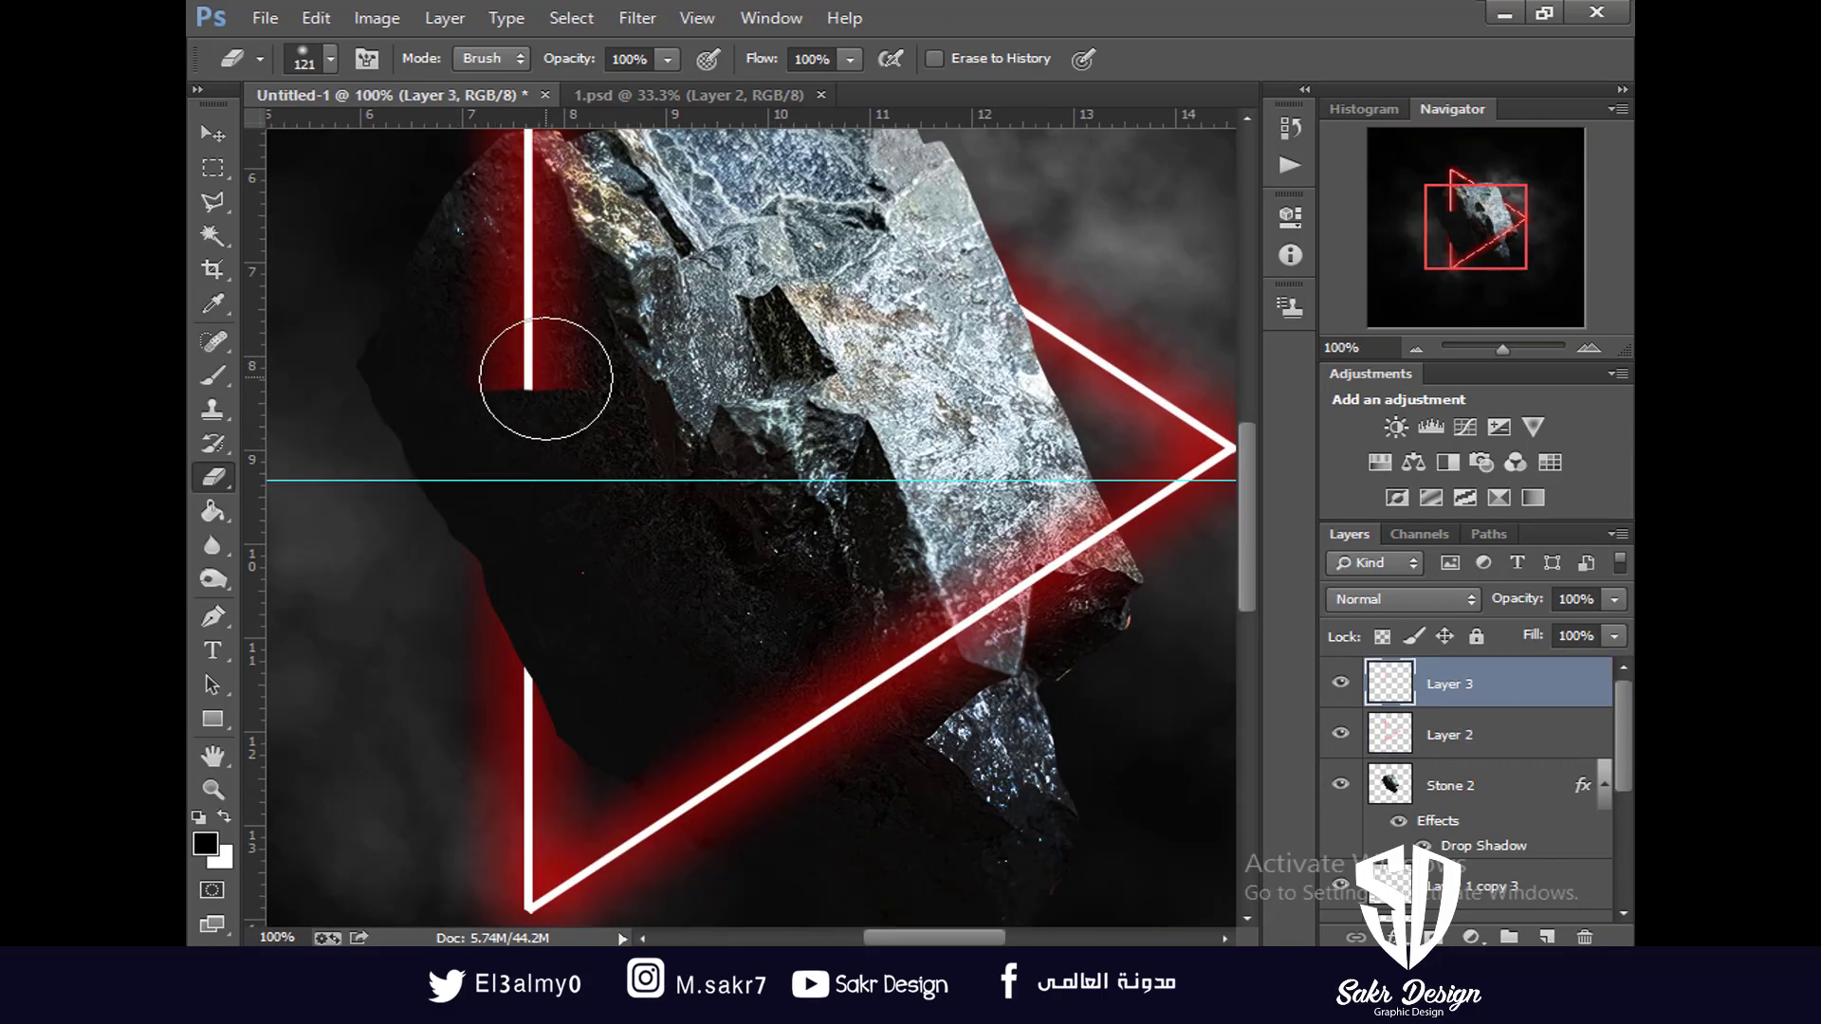
Softly erase the lower end of the upper glow on Layer 2 again, and undo back to Layer 3
ctrl+right_click(546, 379)
click(561, 393)
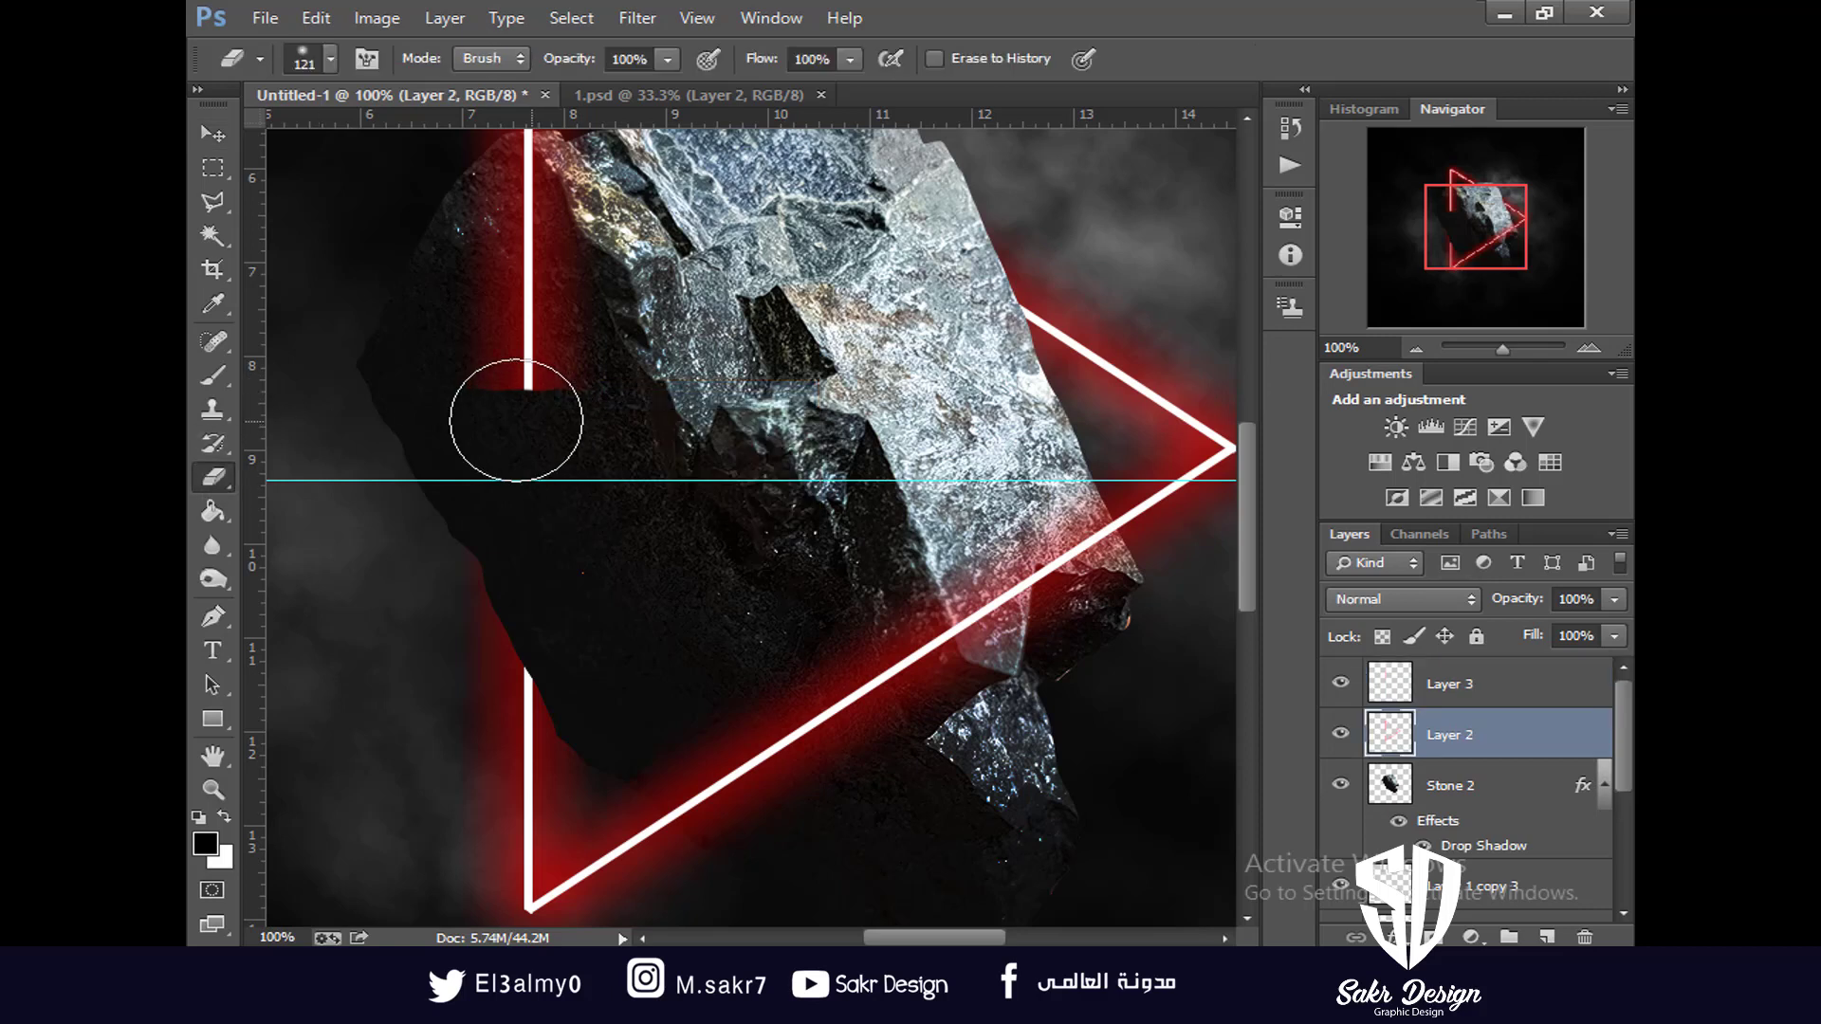
drag(528, 445, 588, 446)
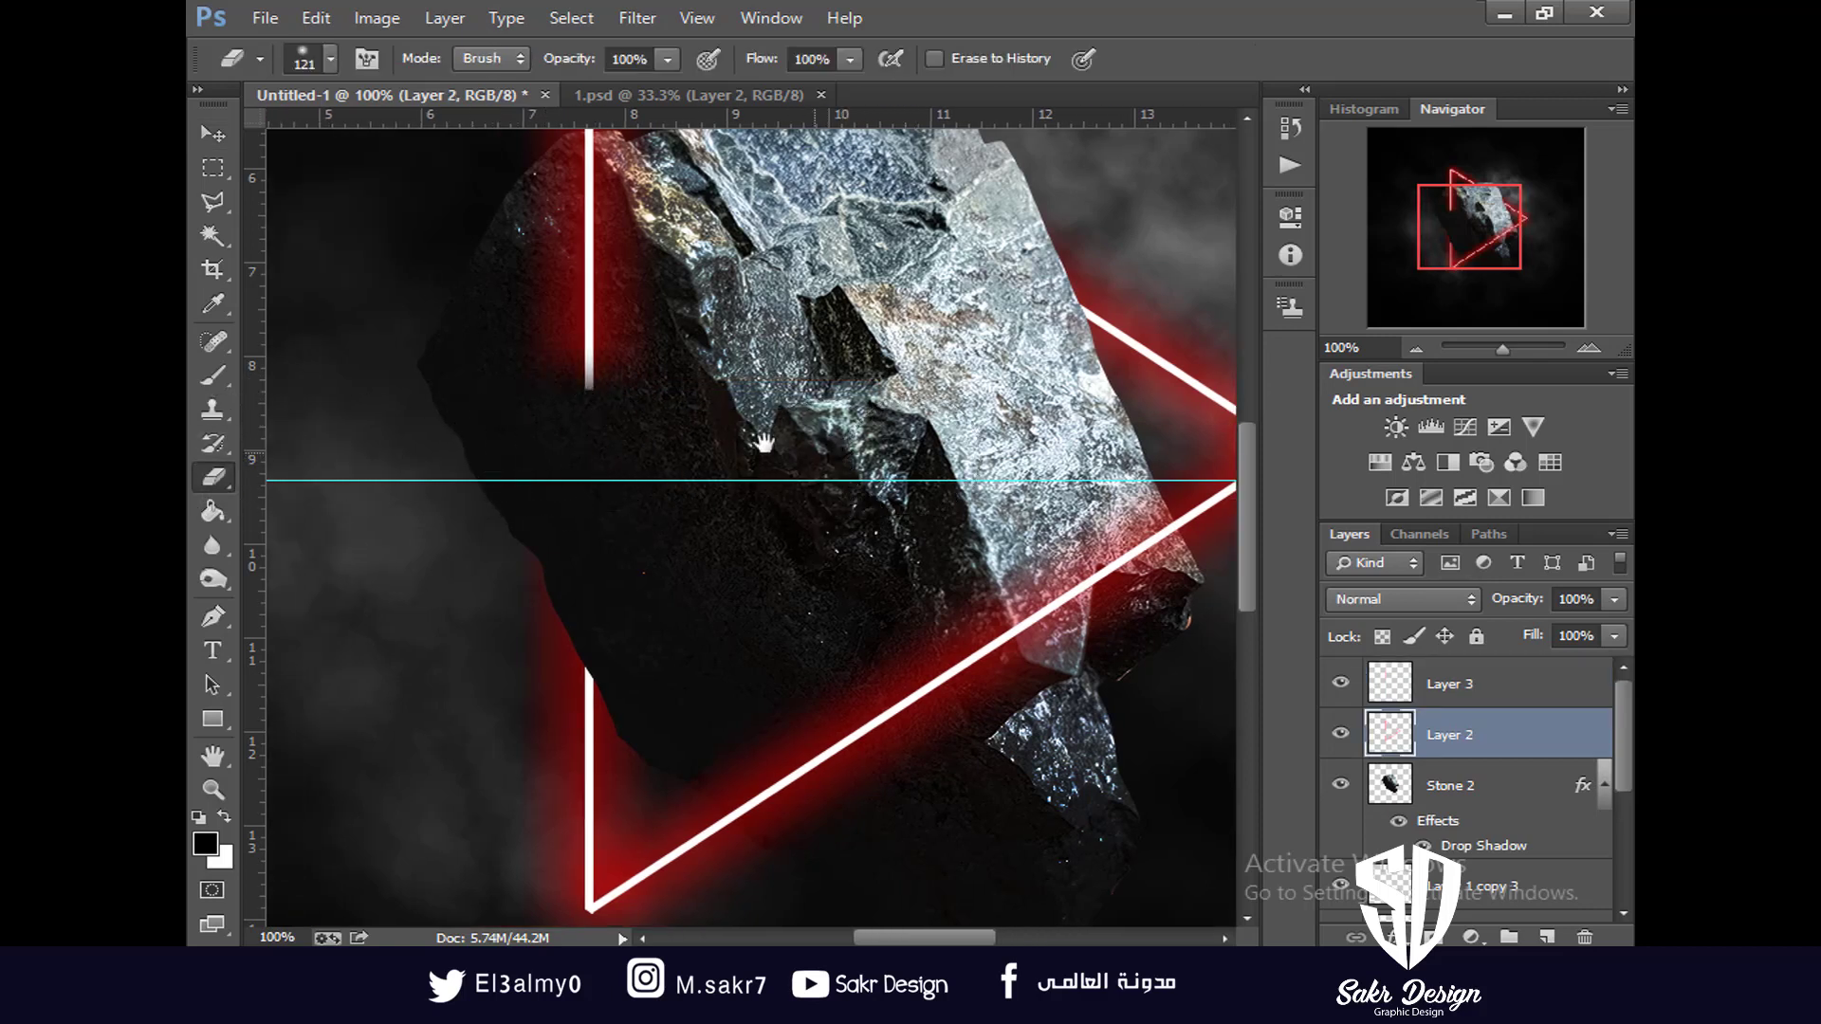
ctrl+click(661, 403)
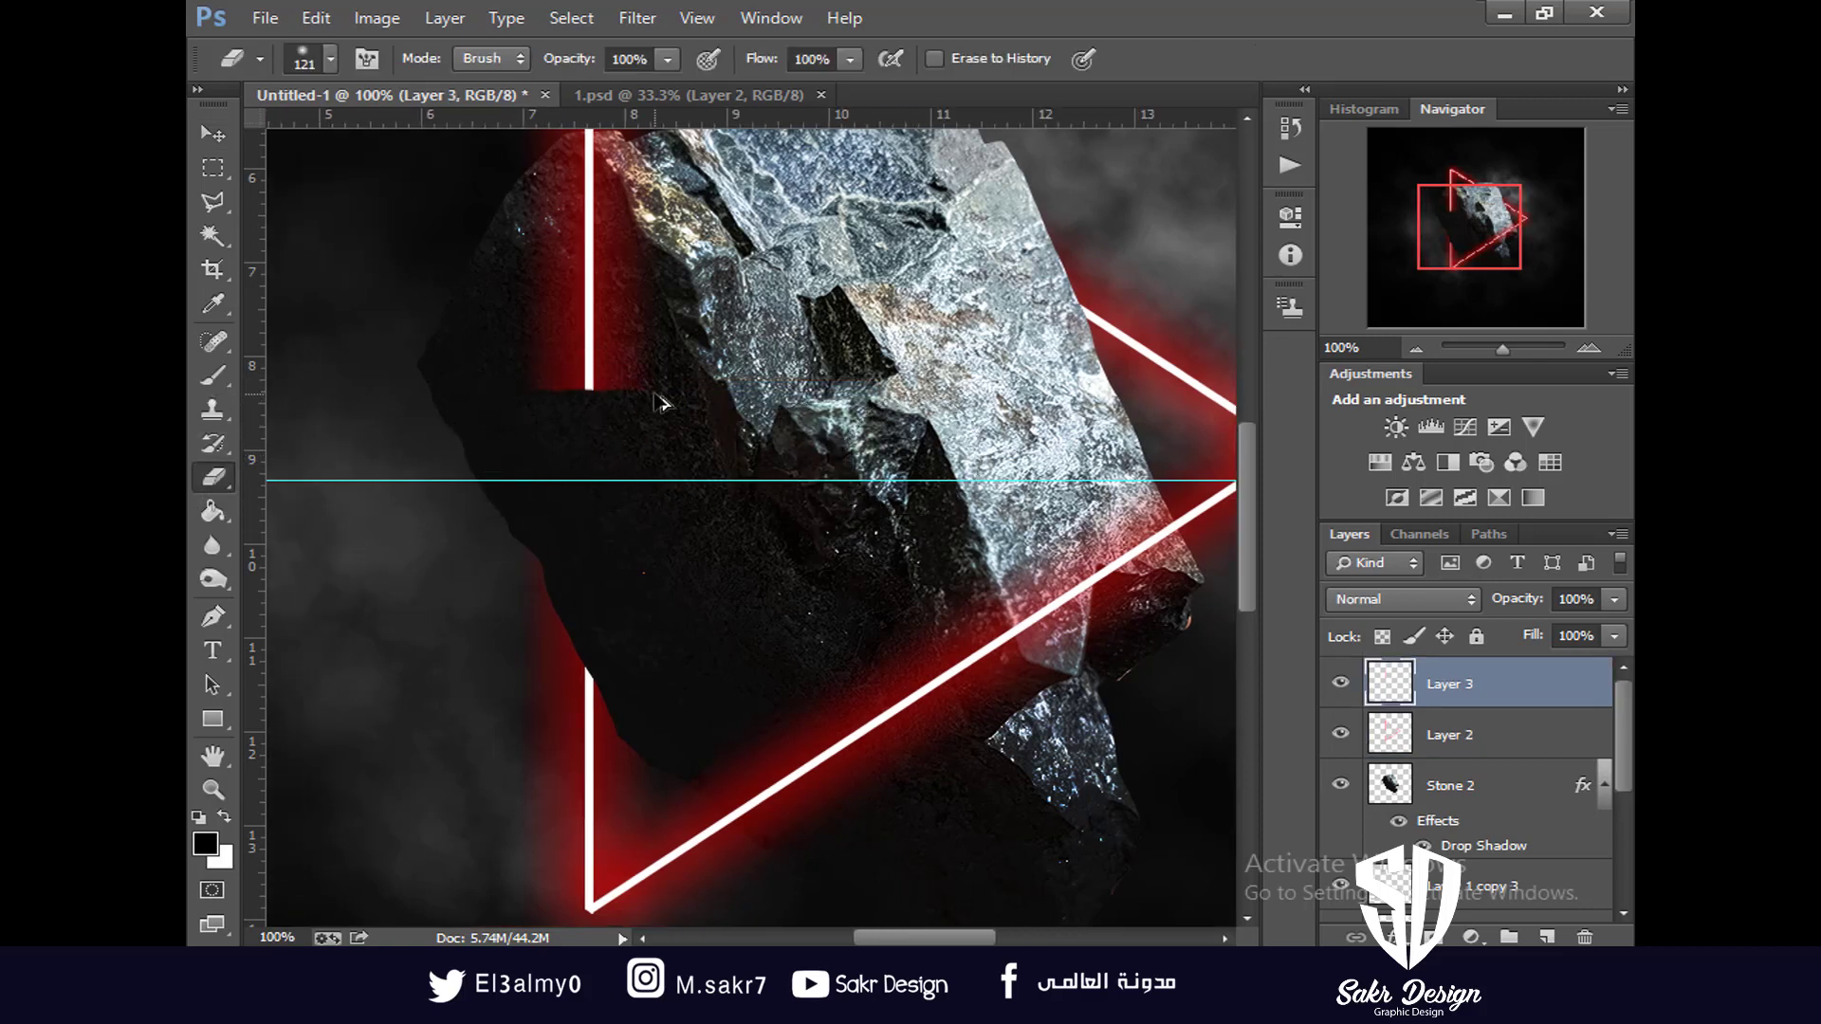
Select the vertical white line on Layer 3 with the Magic Wand at tolerance 120 and copy it to a new layer
click(212, 140)
right_click(592, 375)
click(597, 379)
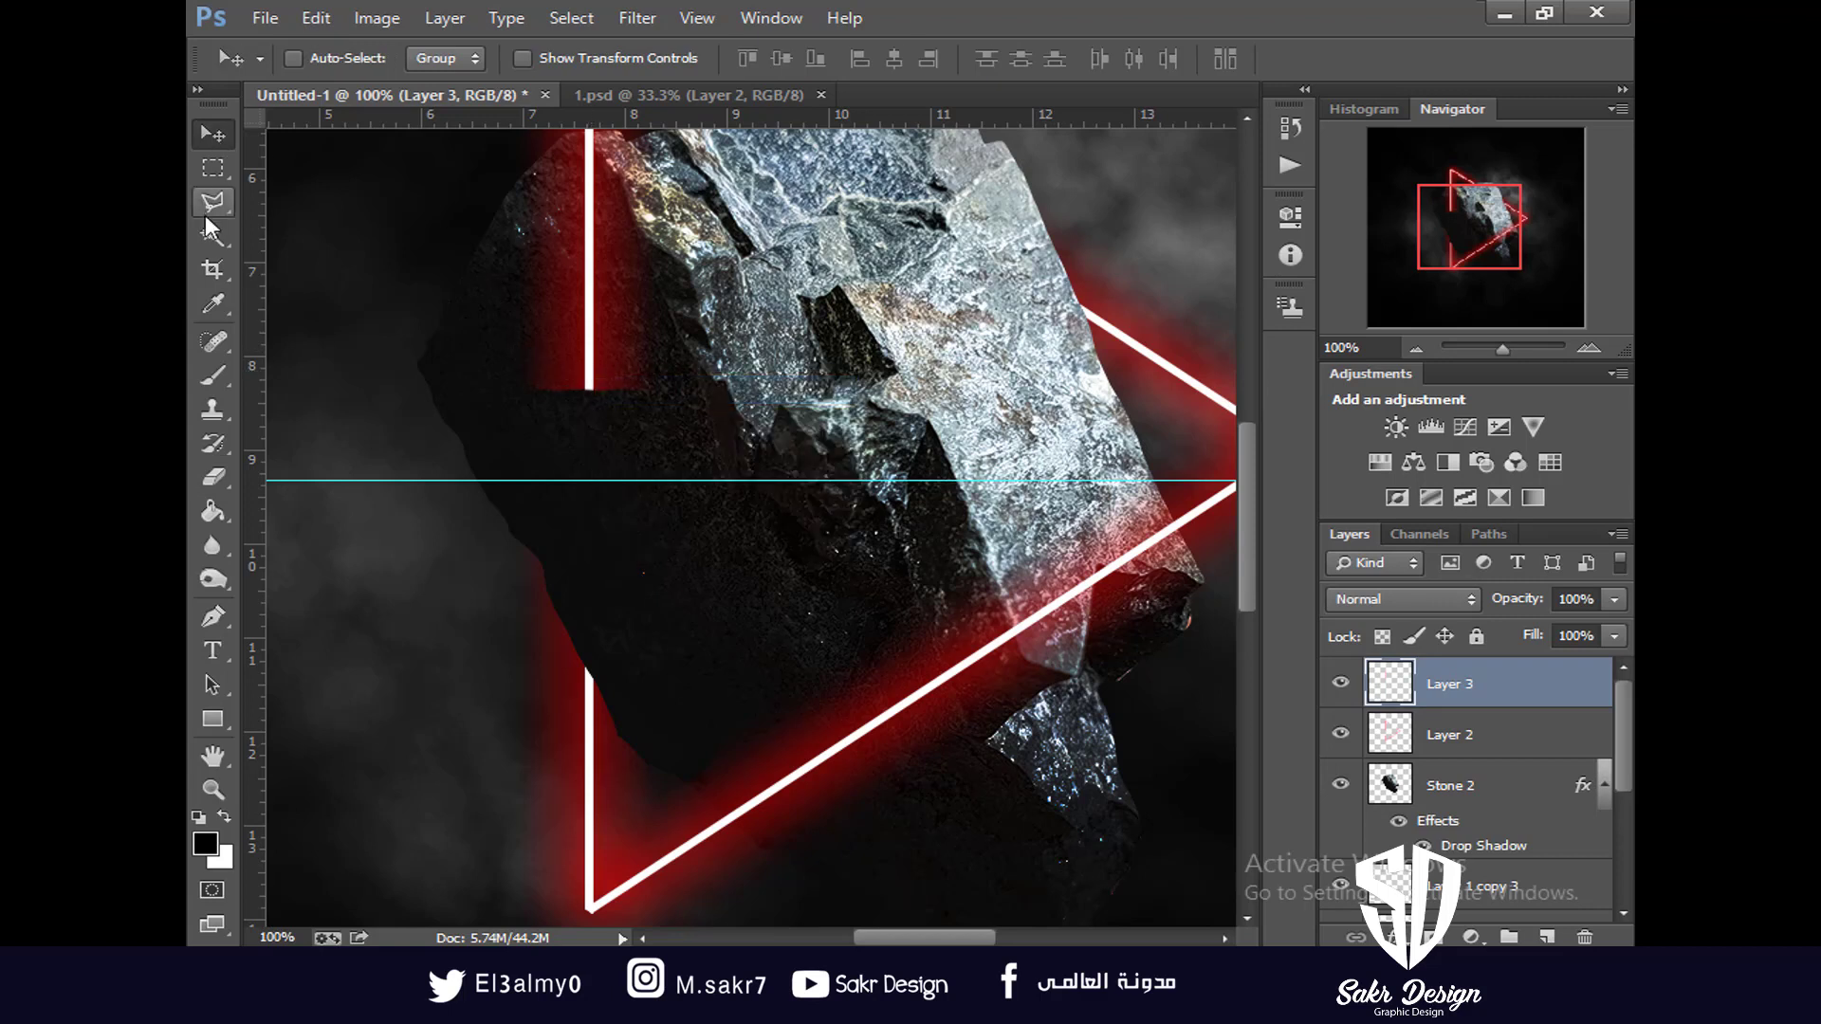
key(w)
click(590, 376)
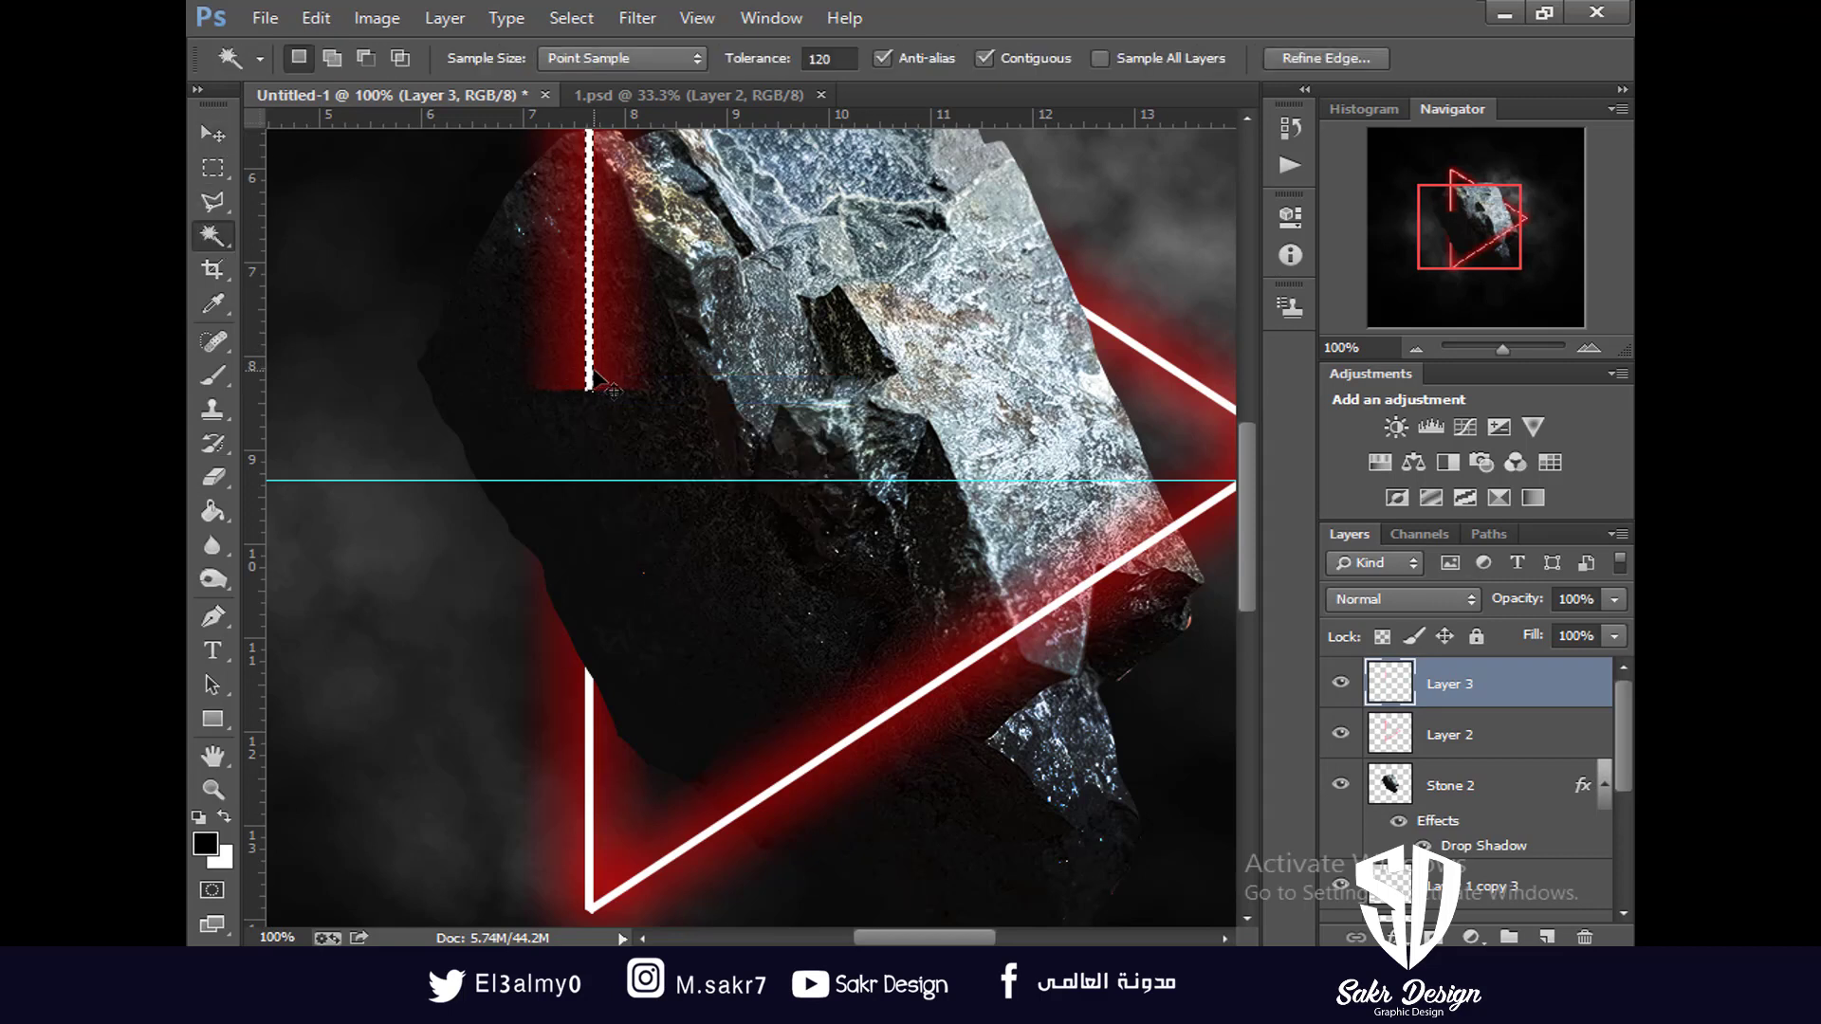
key(ctrl+j)
key(v)
Fade the cut lower end of the upper vertical glow on Layer 2 with the soft Eraser, and hide the guides
right_click(565, 388)
click(611, 402)
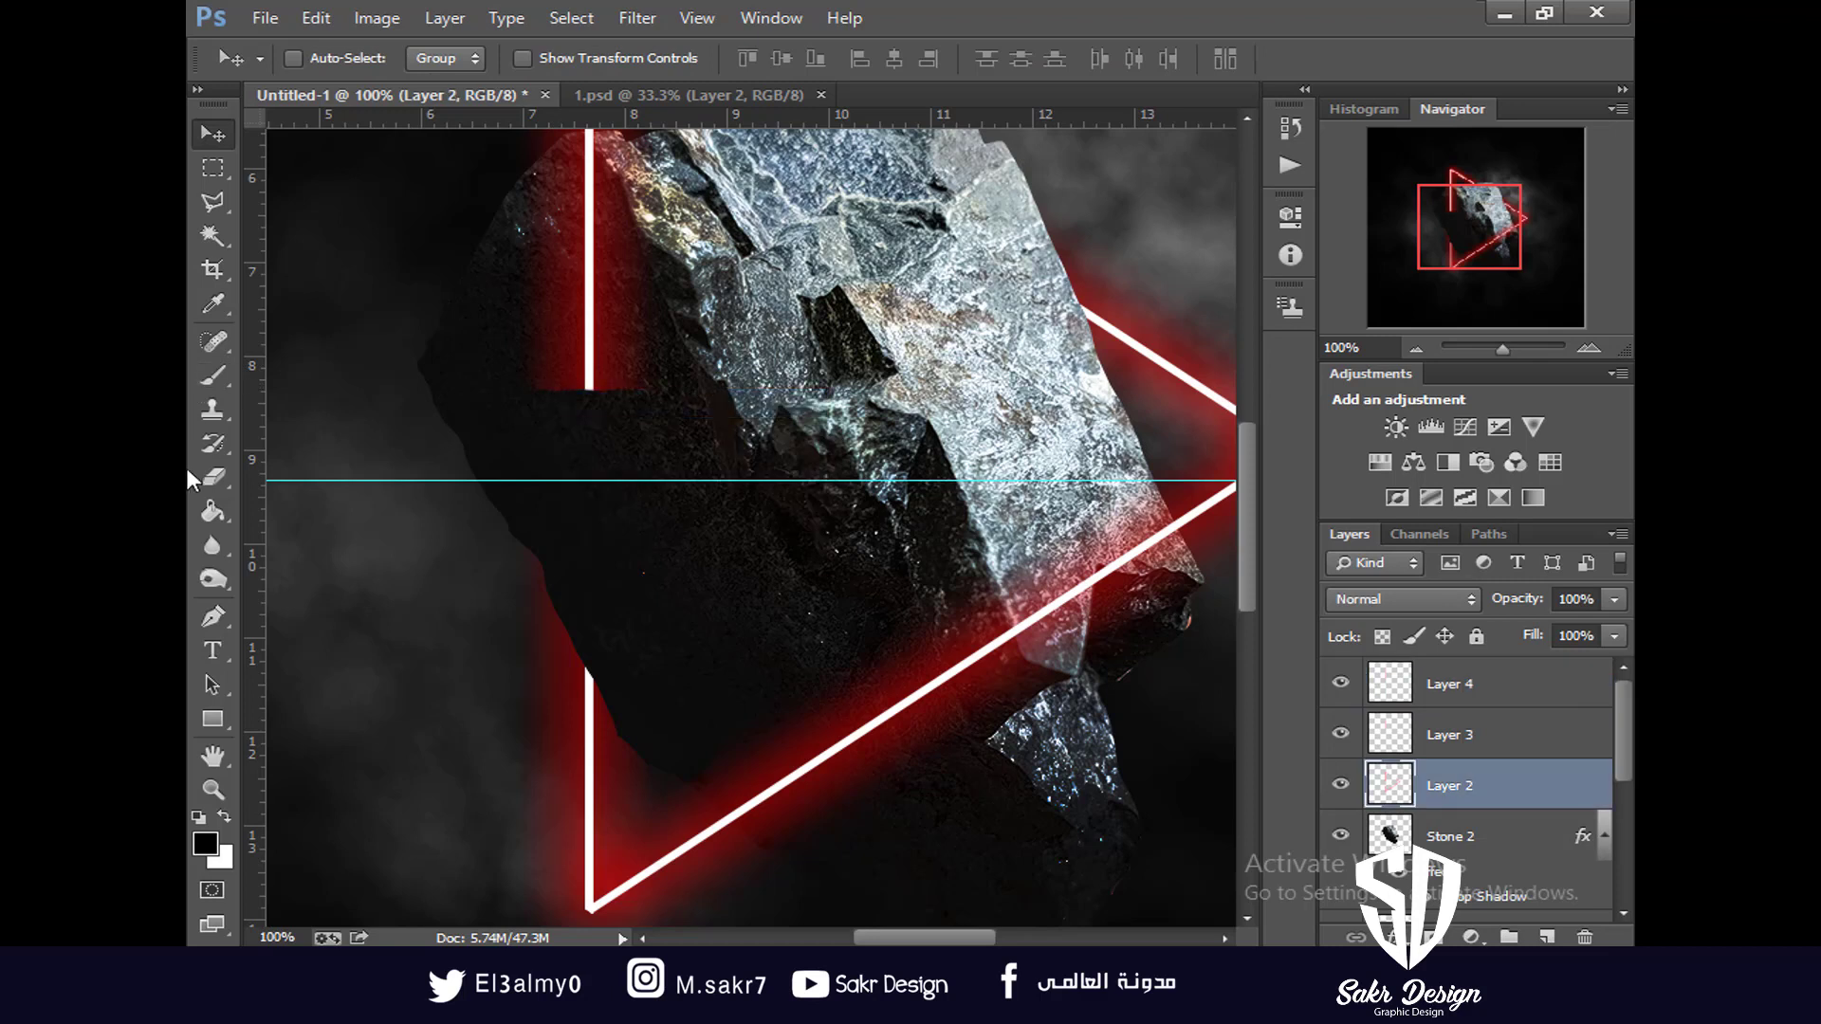
click(211, 477)
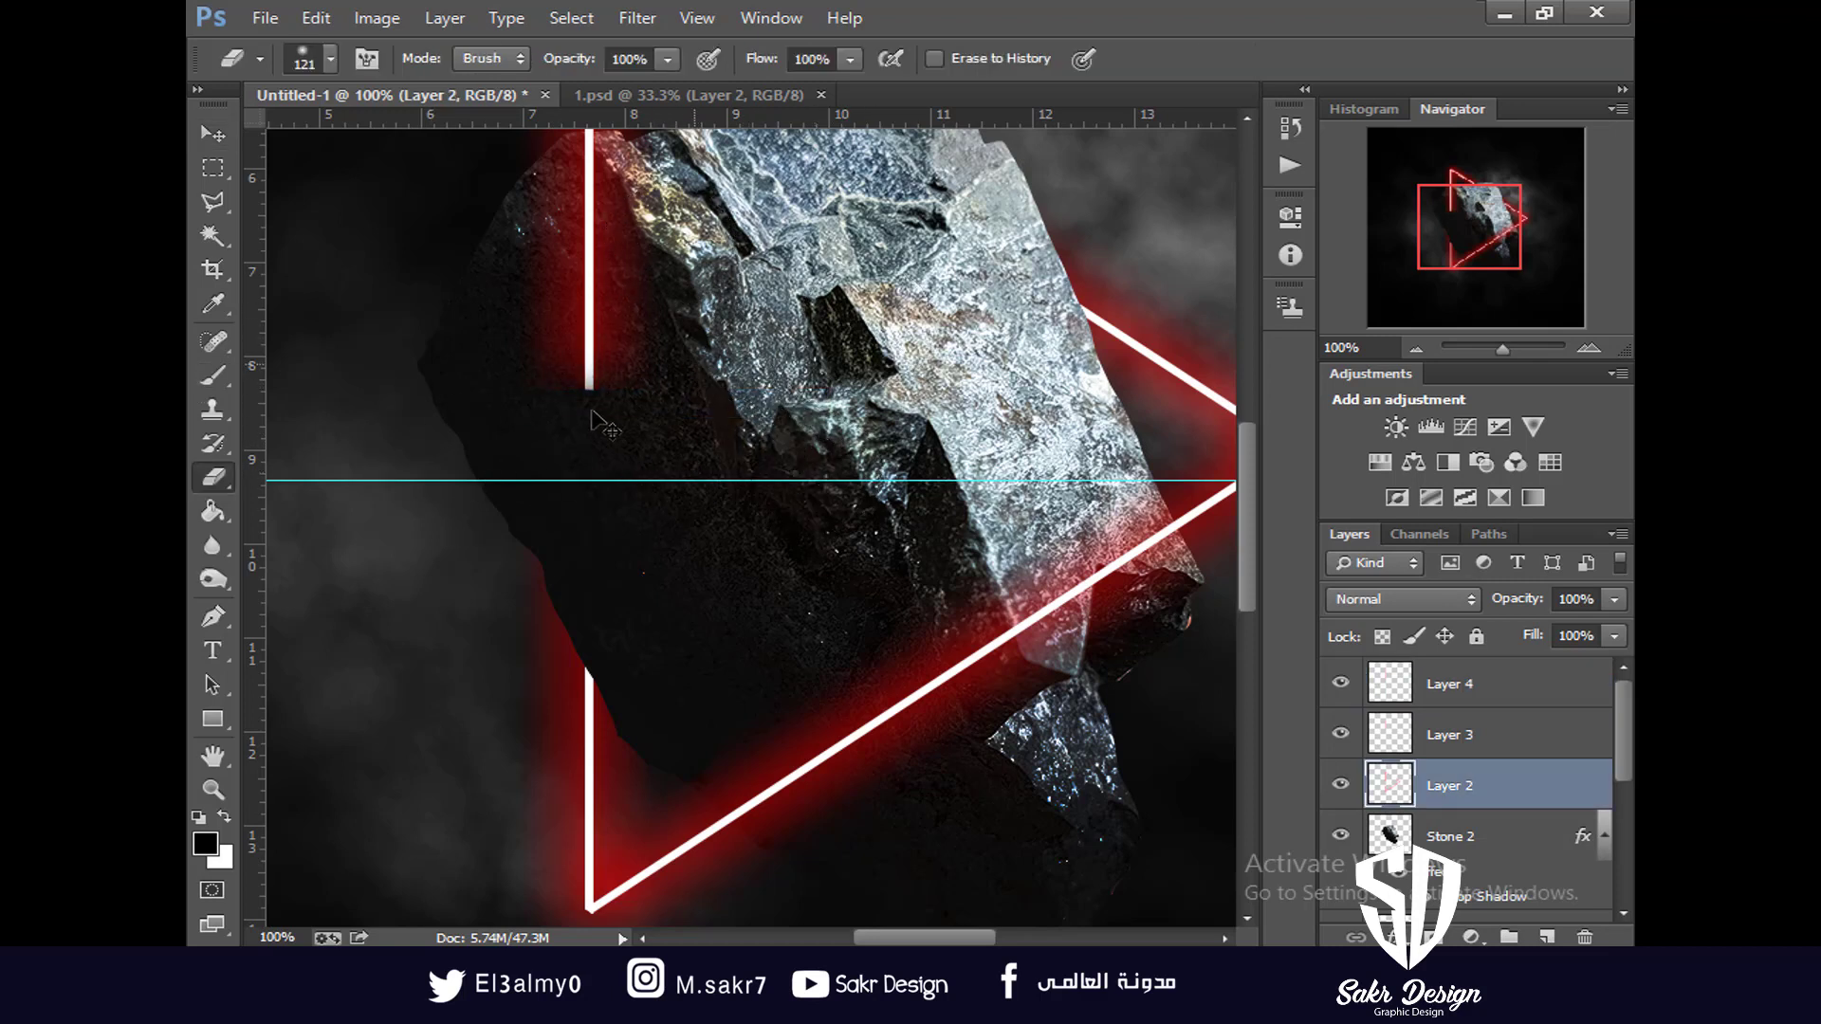
key(ctrl+t)
key(Escape)
key(ctrl+0)
key(ctrl+plus)
key(ctrl+h)
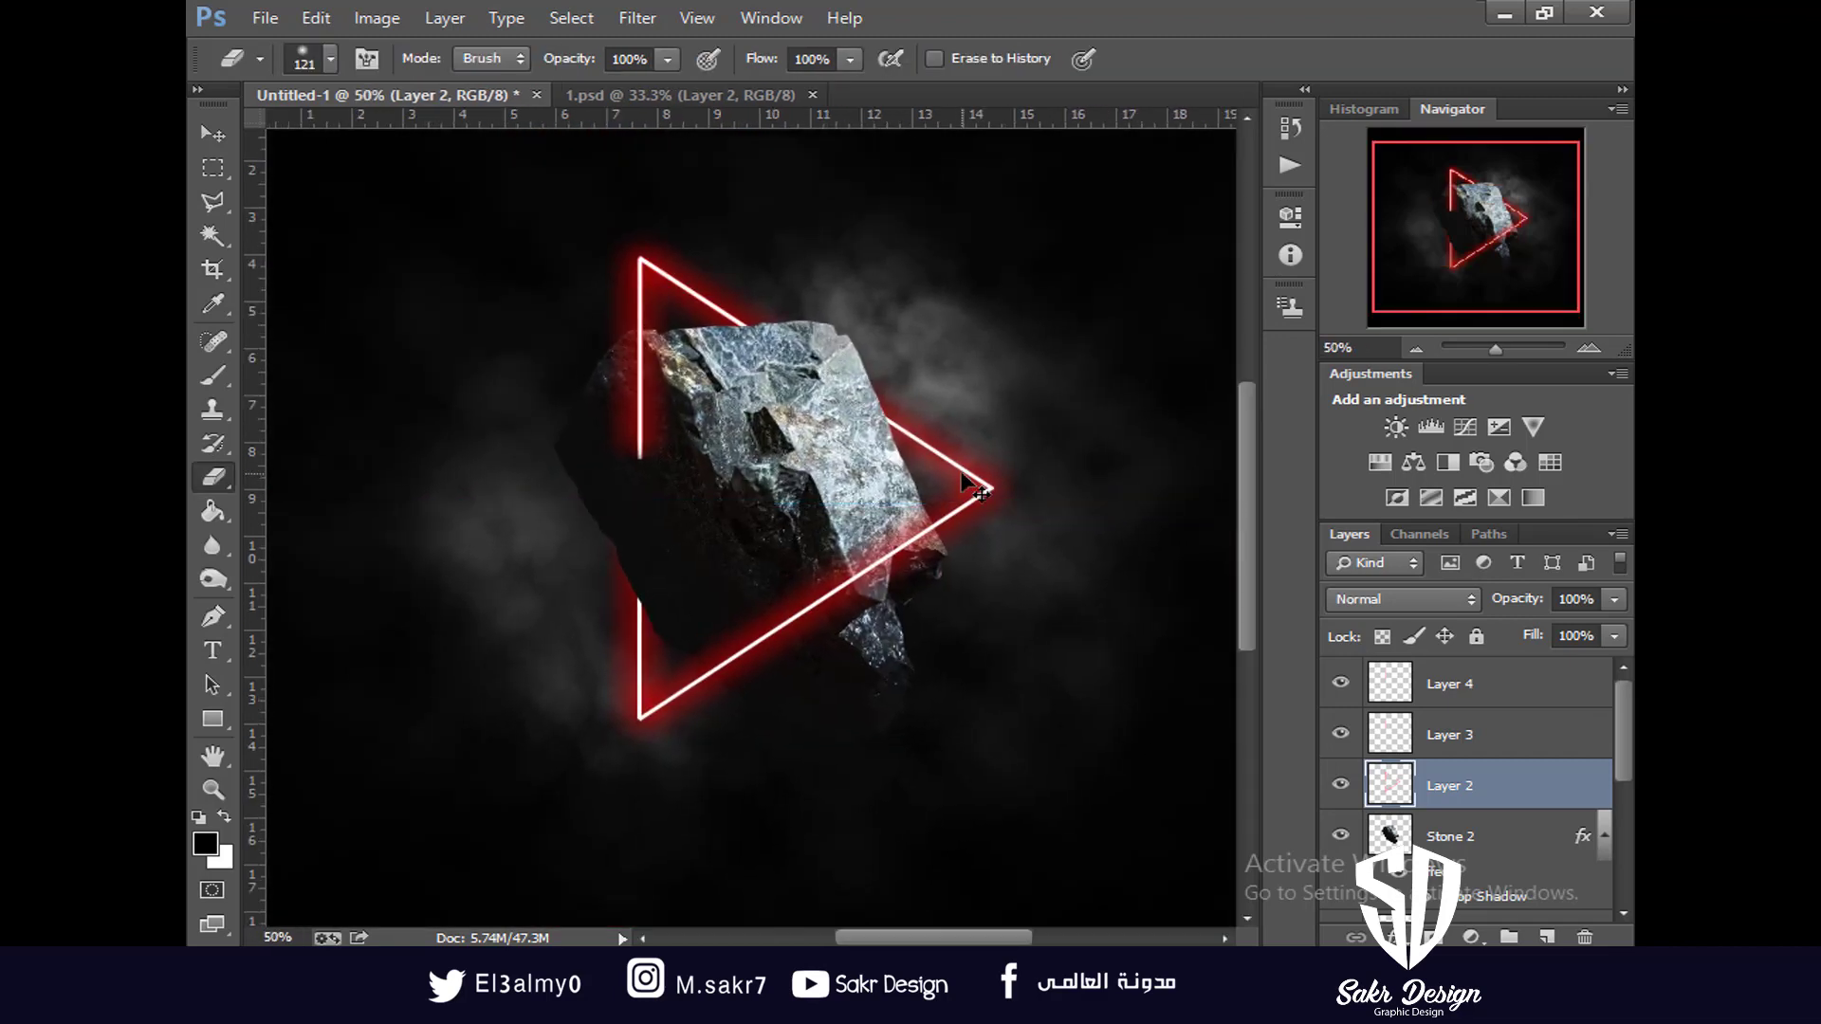
key(ctrl+plus)
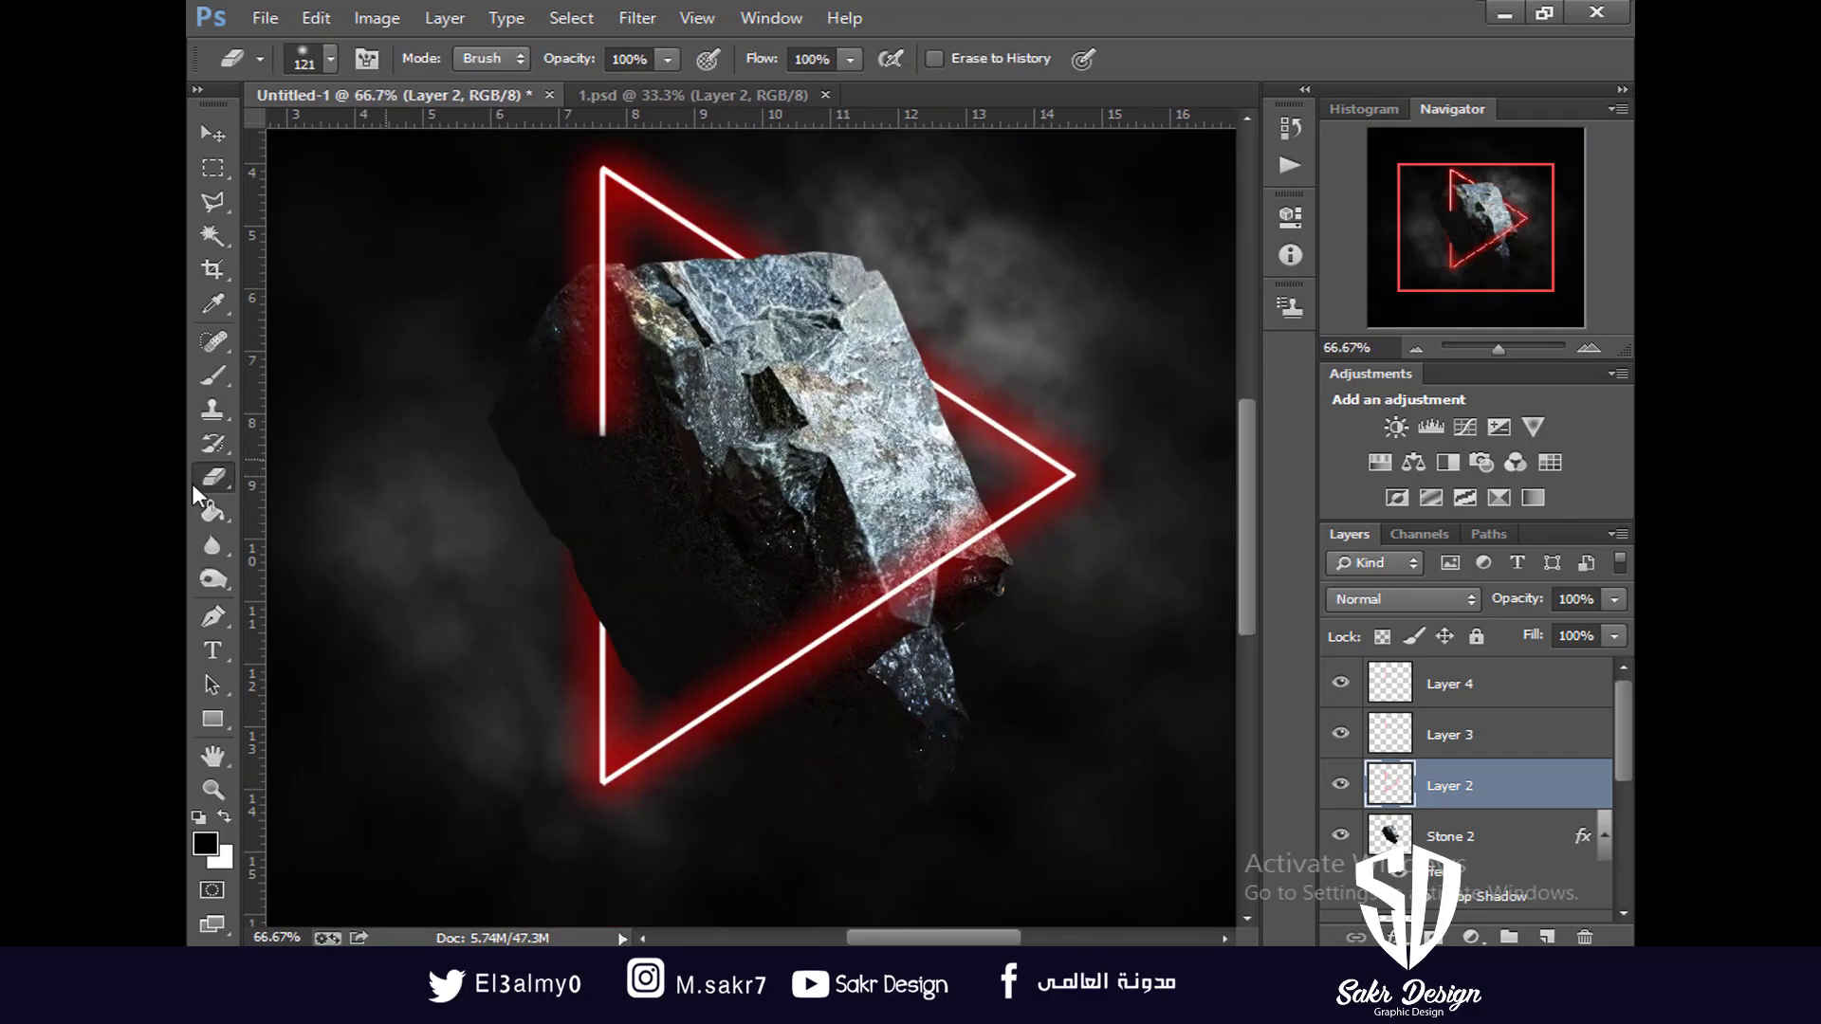
Draw a thin horizontal marquee selection across the canvas, level with the triangle's right corner
click(212, 168)
click(360, 169)
key(ctrl+minus)
key(ctrl+minus)
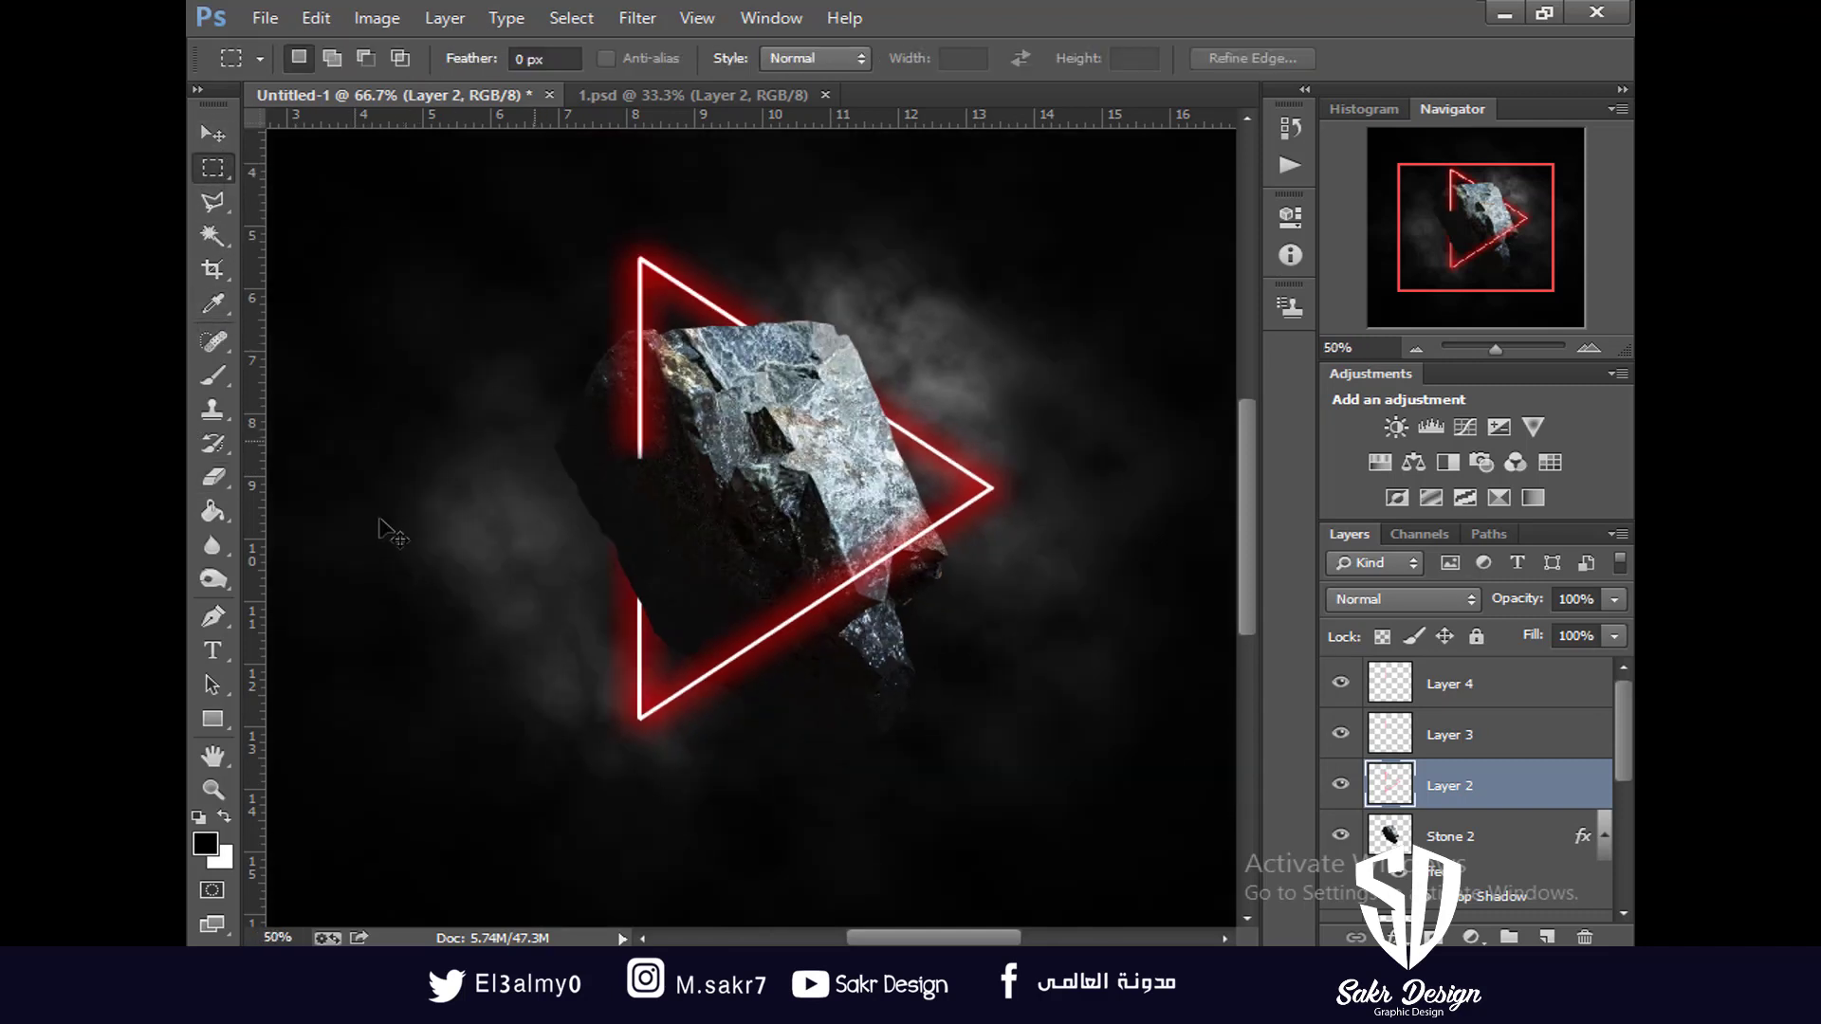
drag(419, 501, 1117, 499)
key(ctrl+plus)
key(ctrl+plus)
key(ctrl+plus)
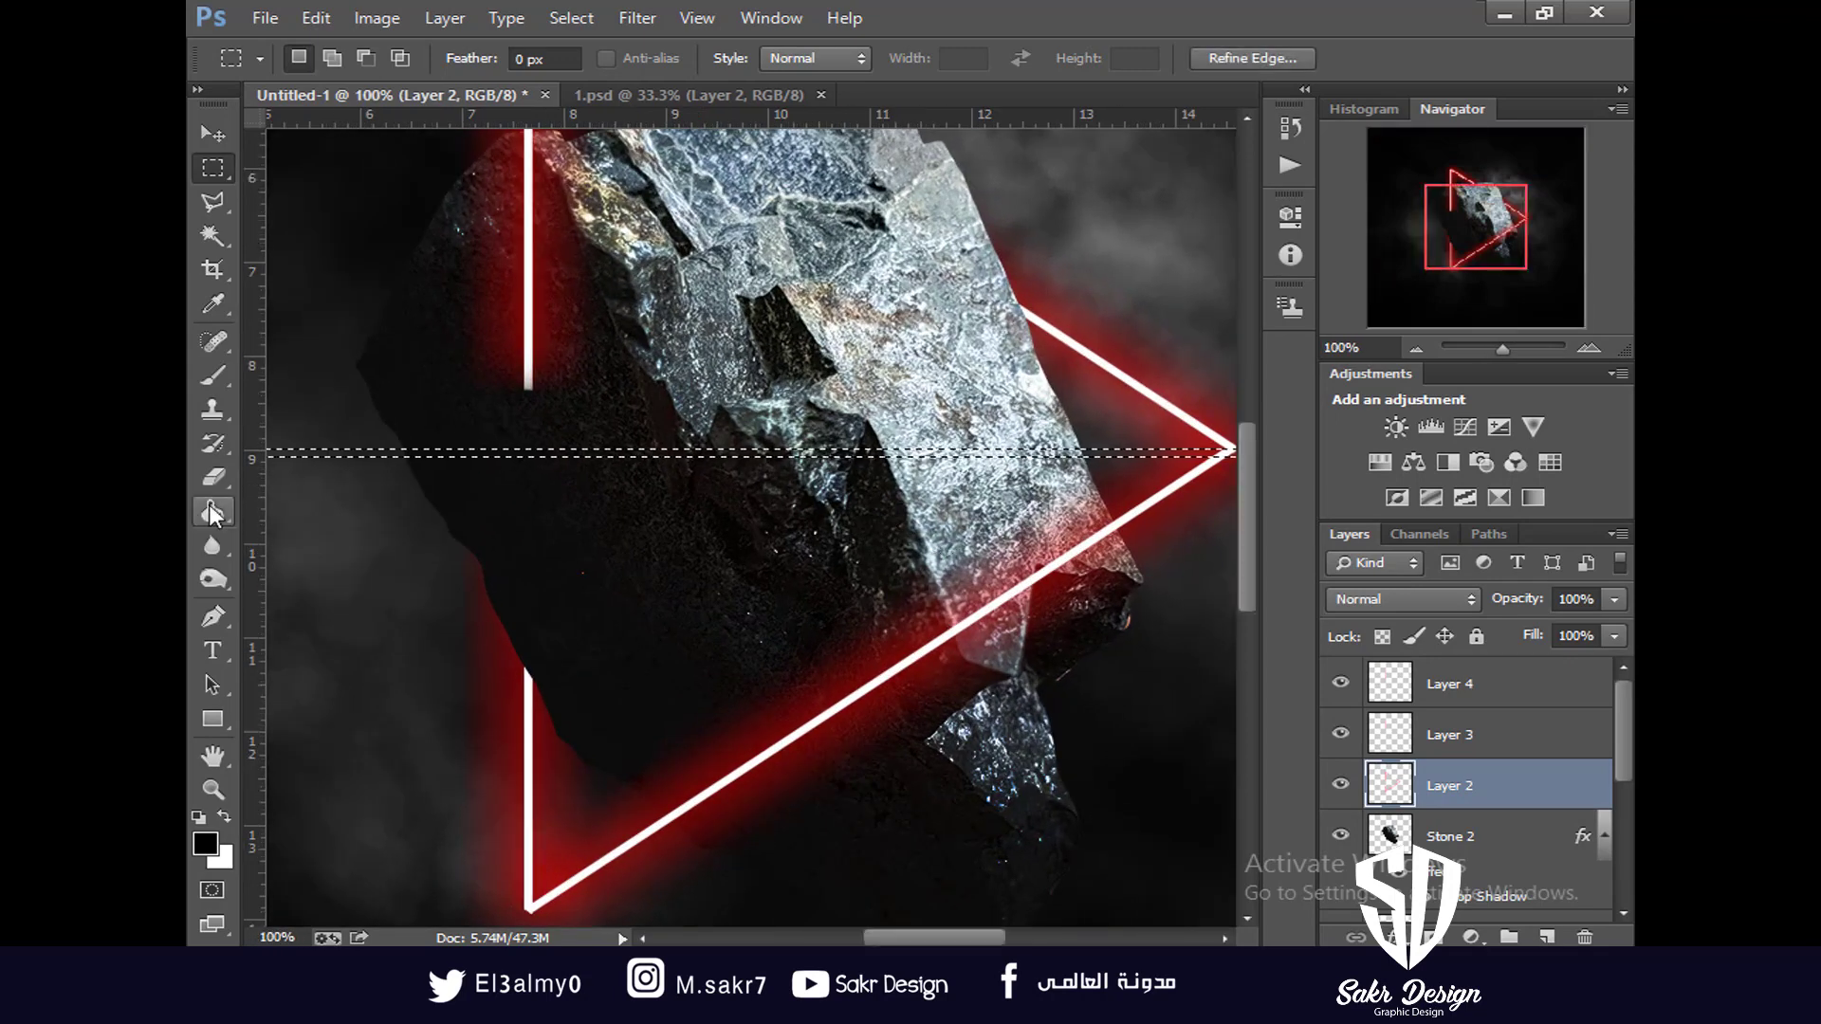
Fill the thin horizontal selection with white on a new layer above Layer 2
click(213, 515)
key(x)
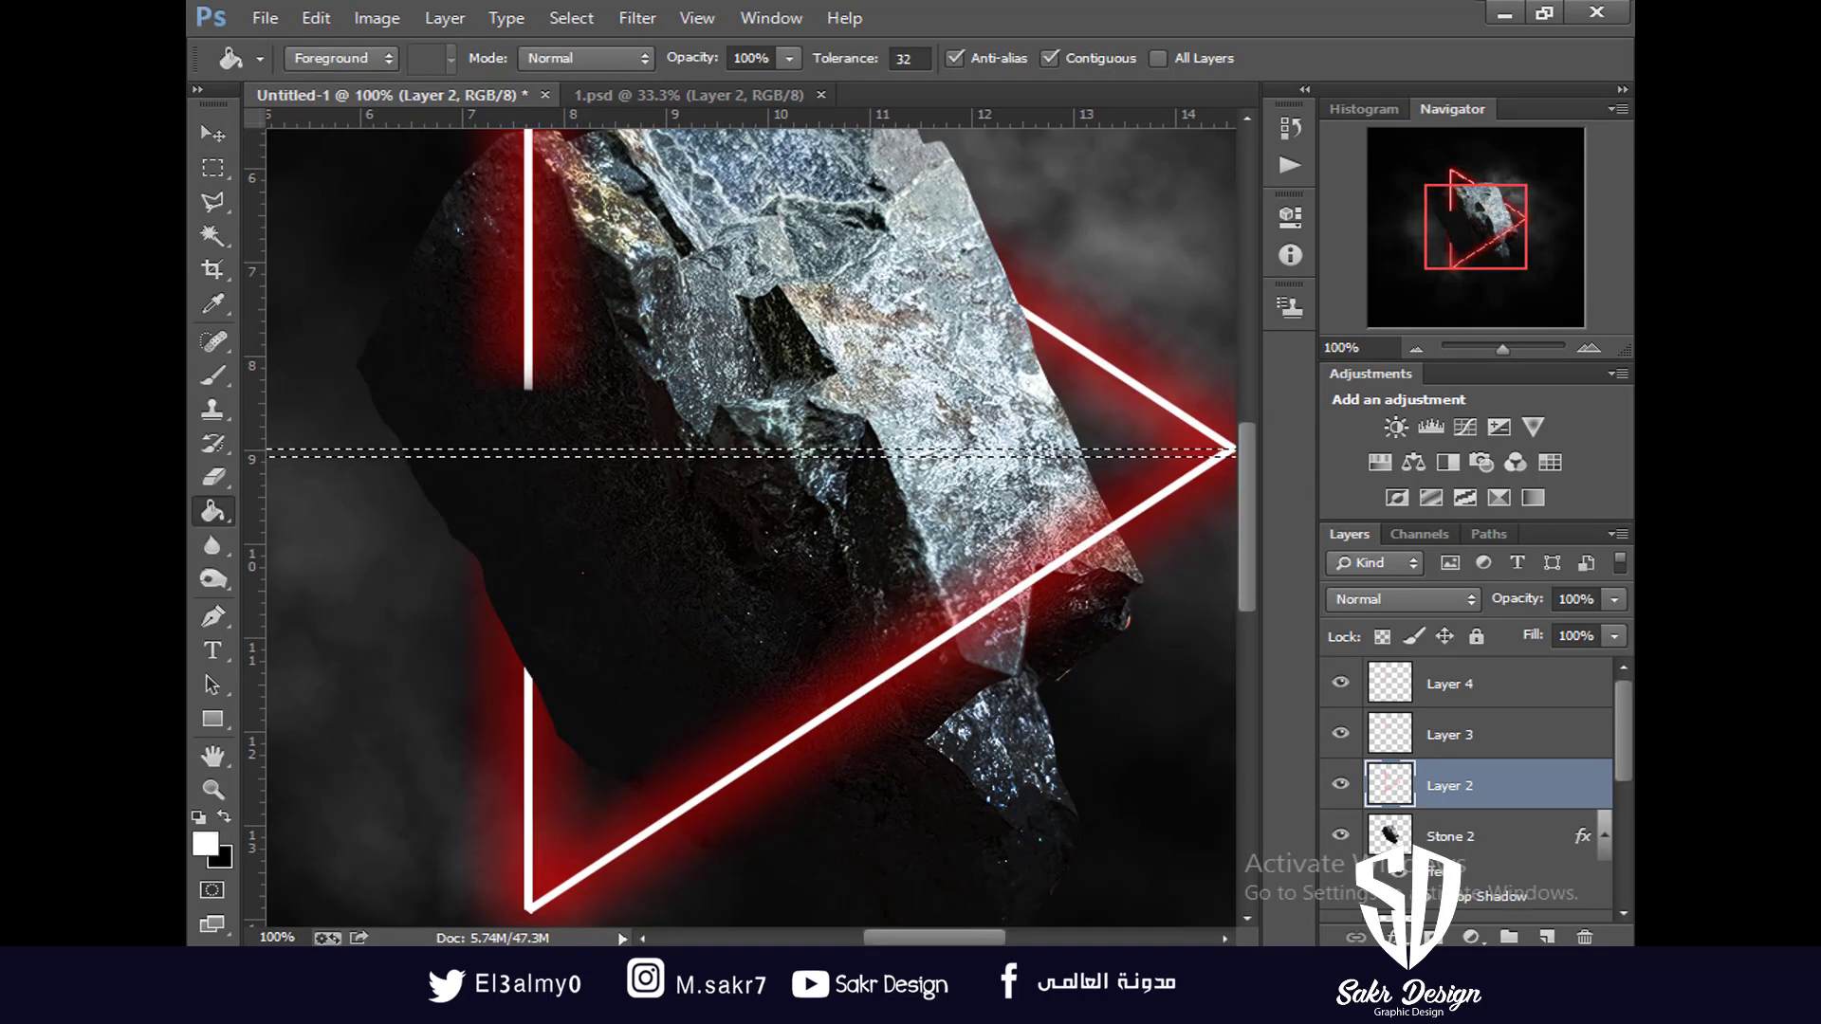
click(1547, 936)
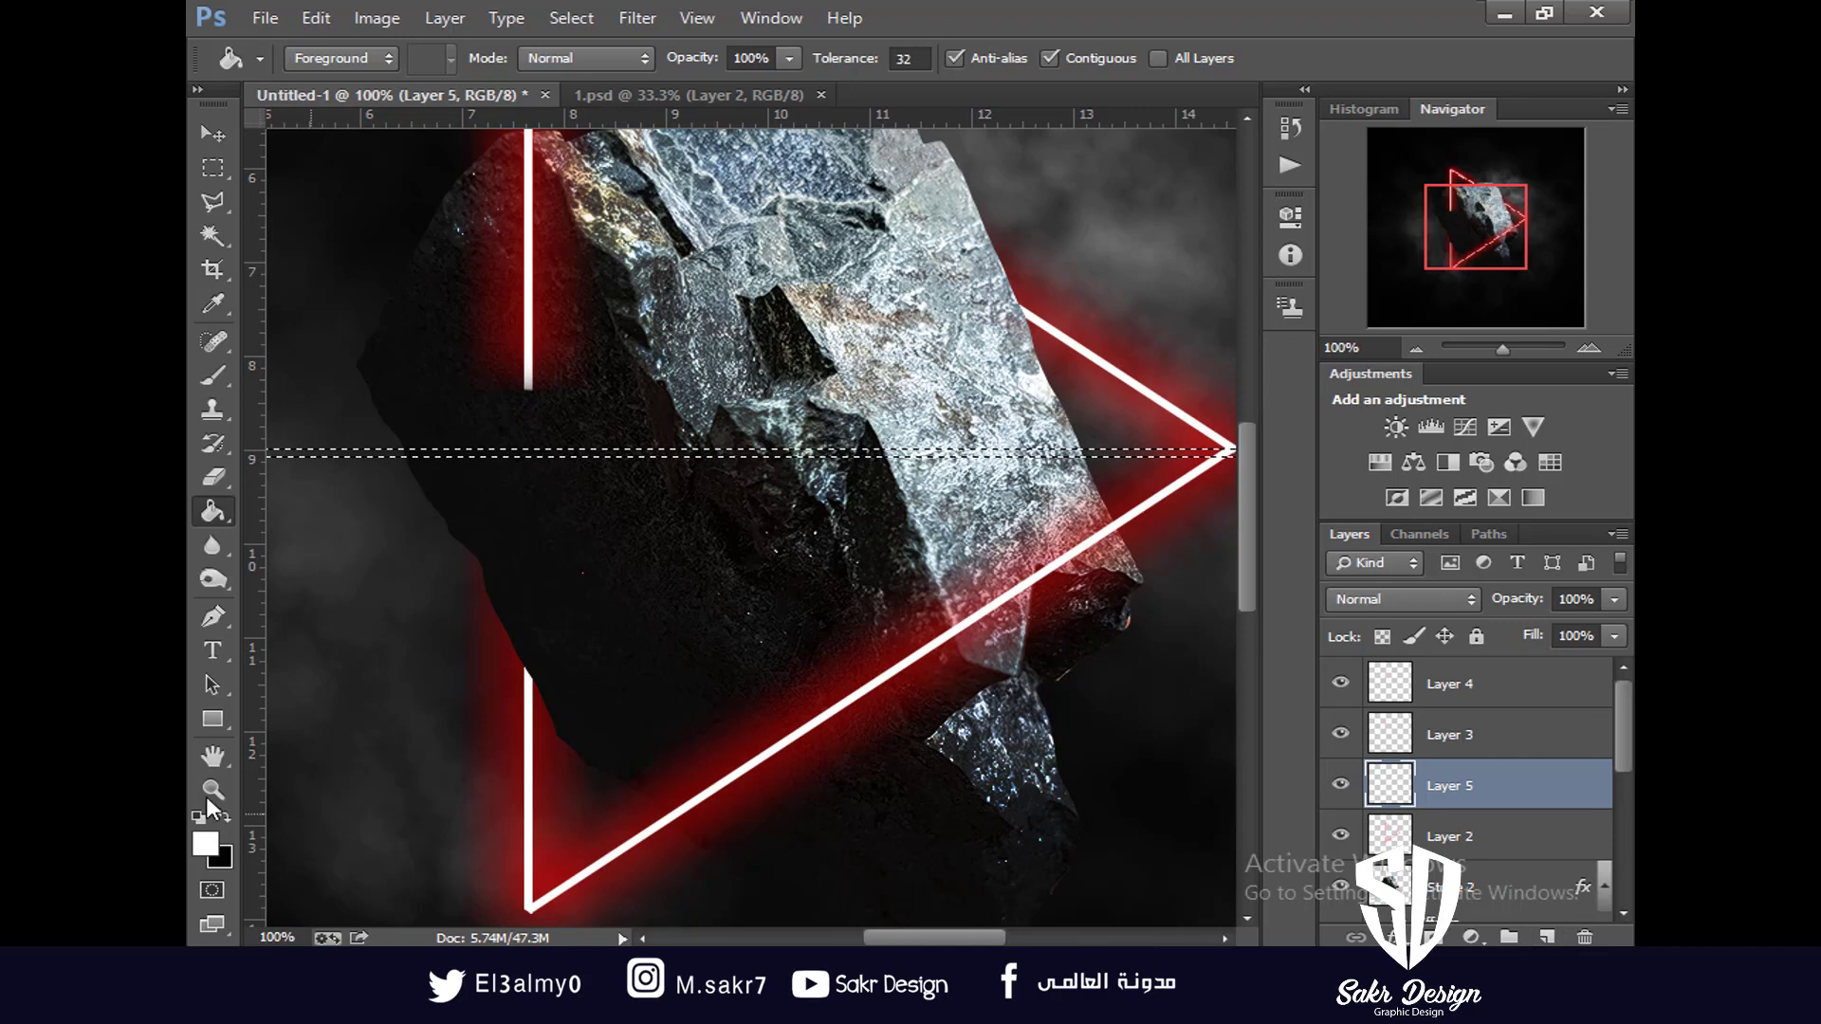
click(645, 453)
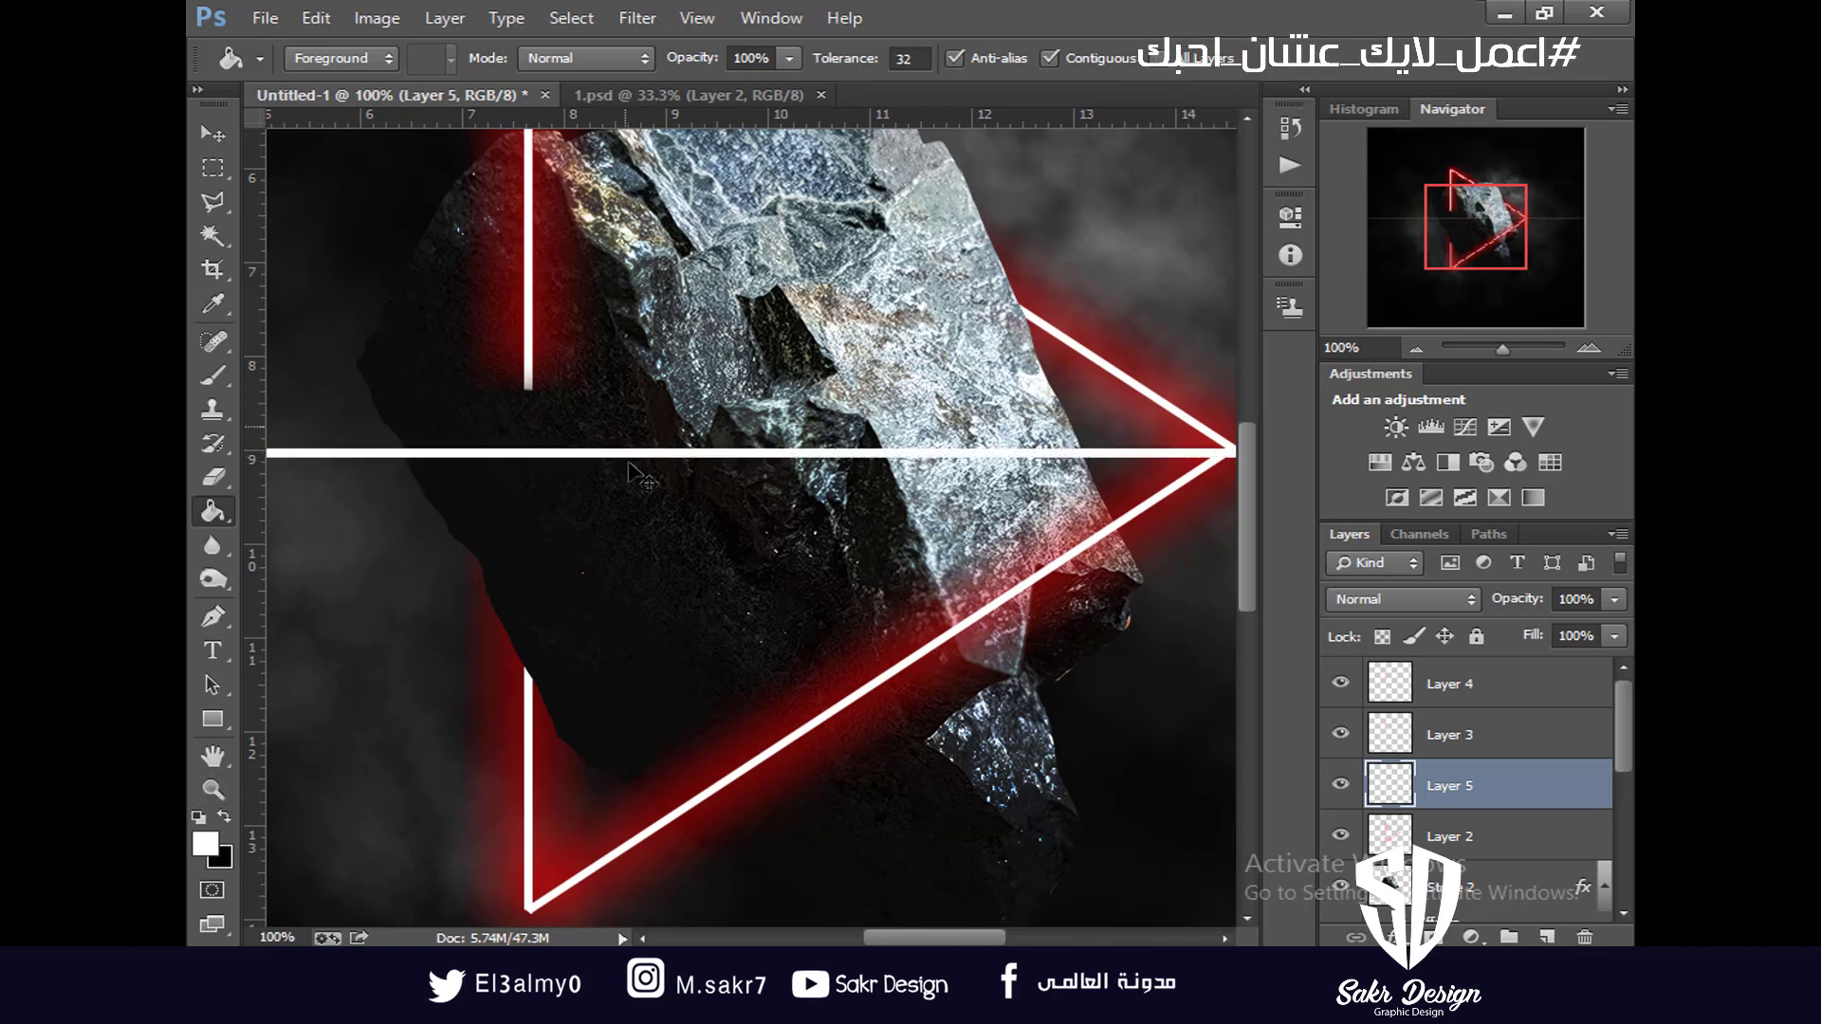
Make the horizontal white line on Layer 5 thinner with Free Transform
key(ctrl+t)
key(ctrl+plus)
drag(525, 317, 604, 502)
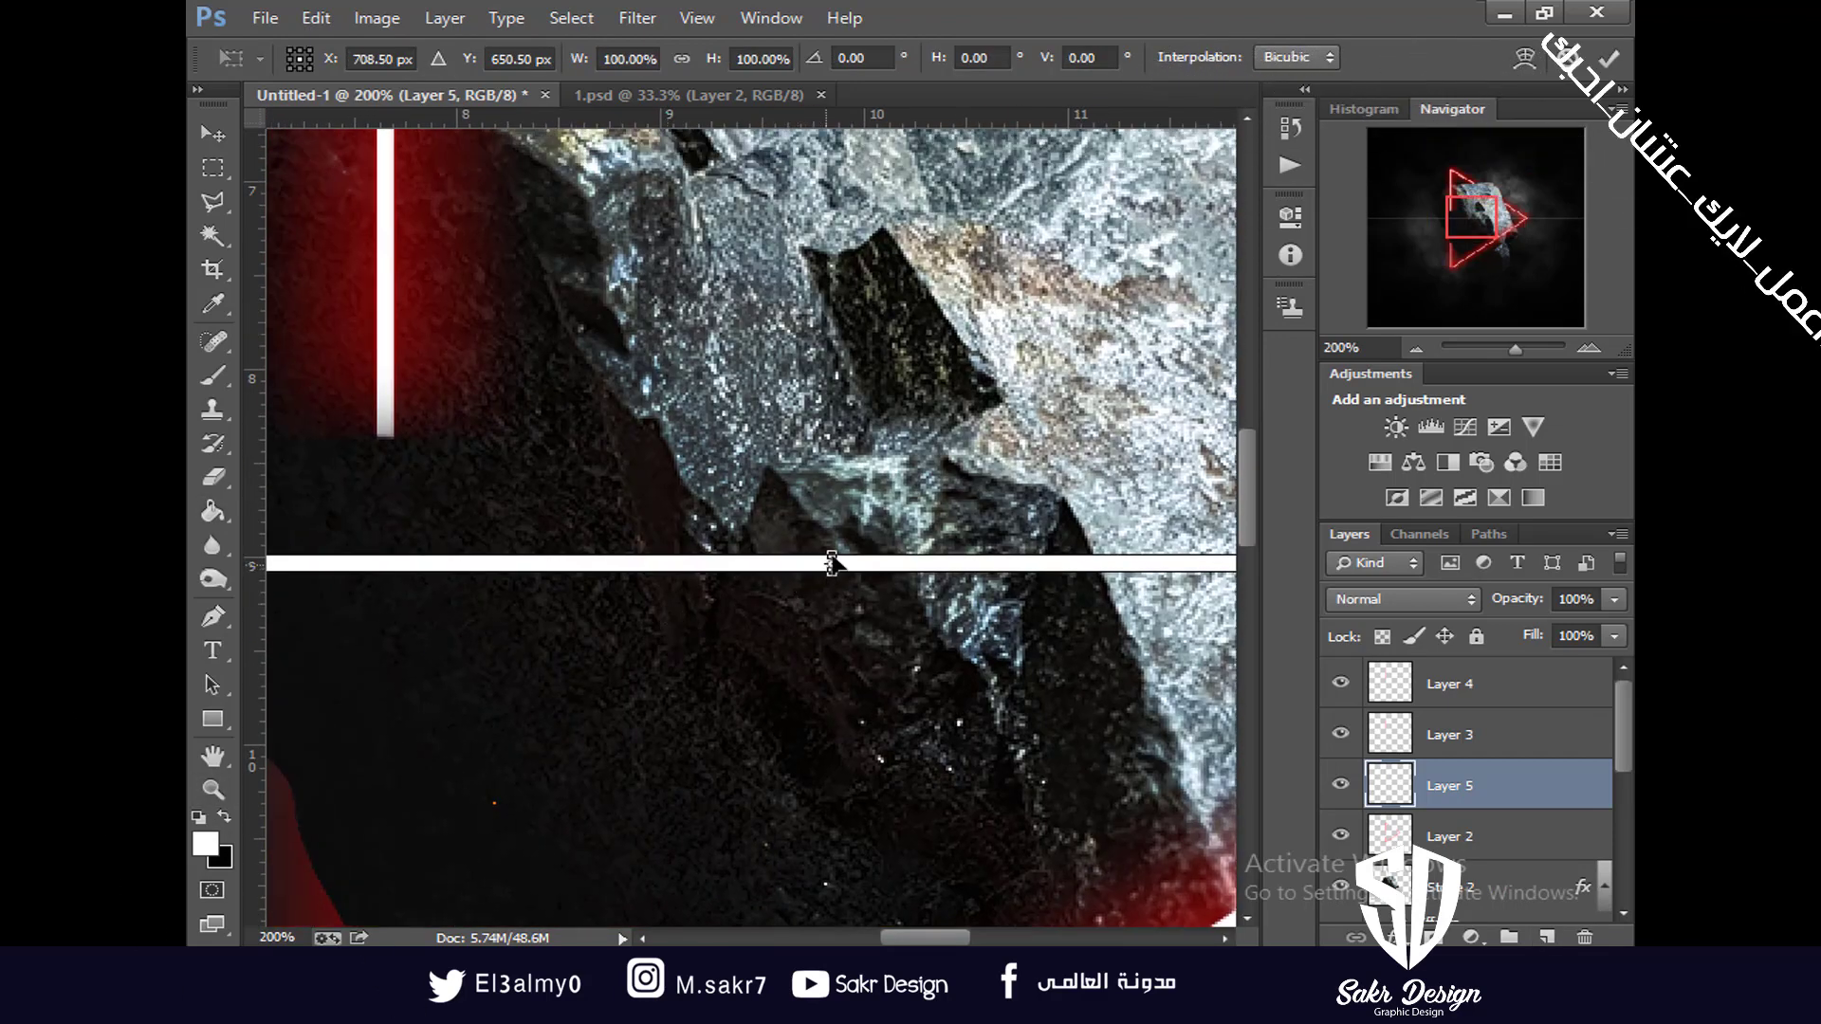
drag(830, 561, 862, 561)
key(Return)
key(g)
key(ctrl+0)
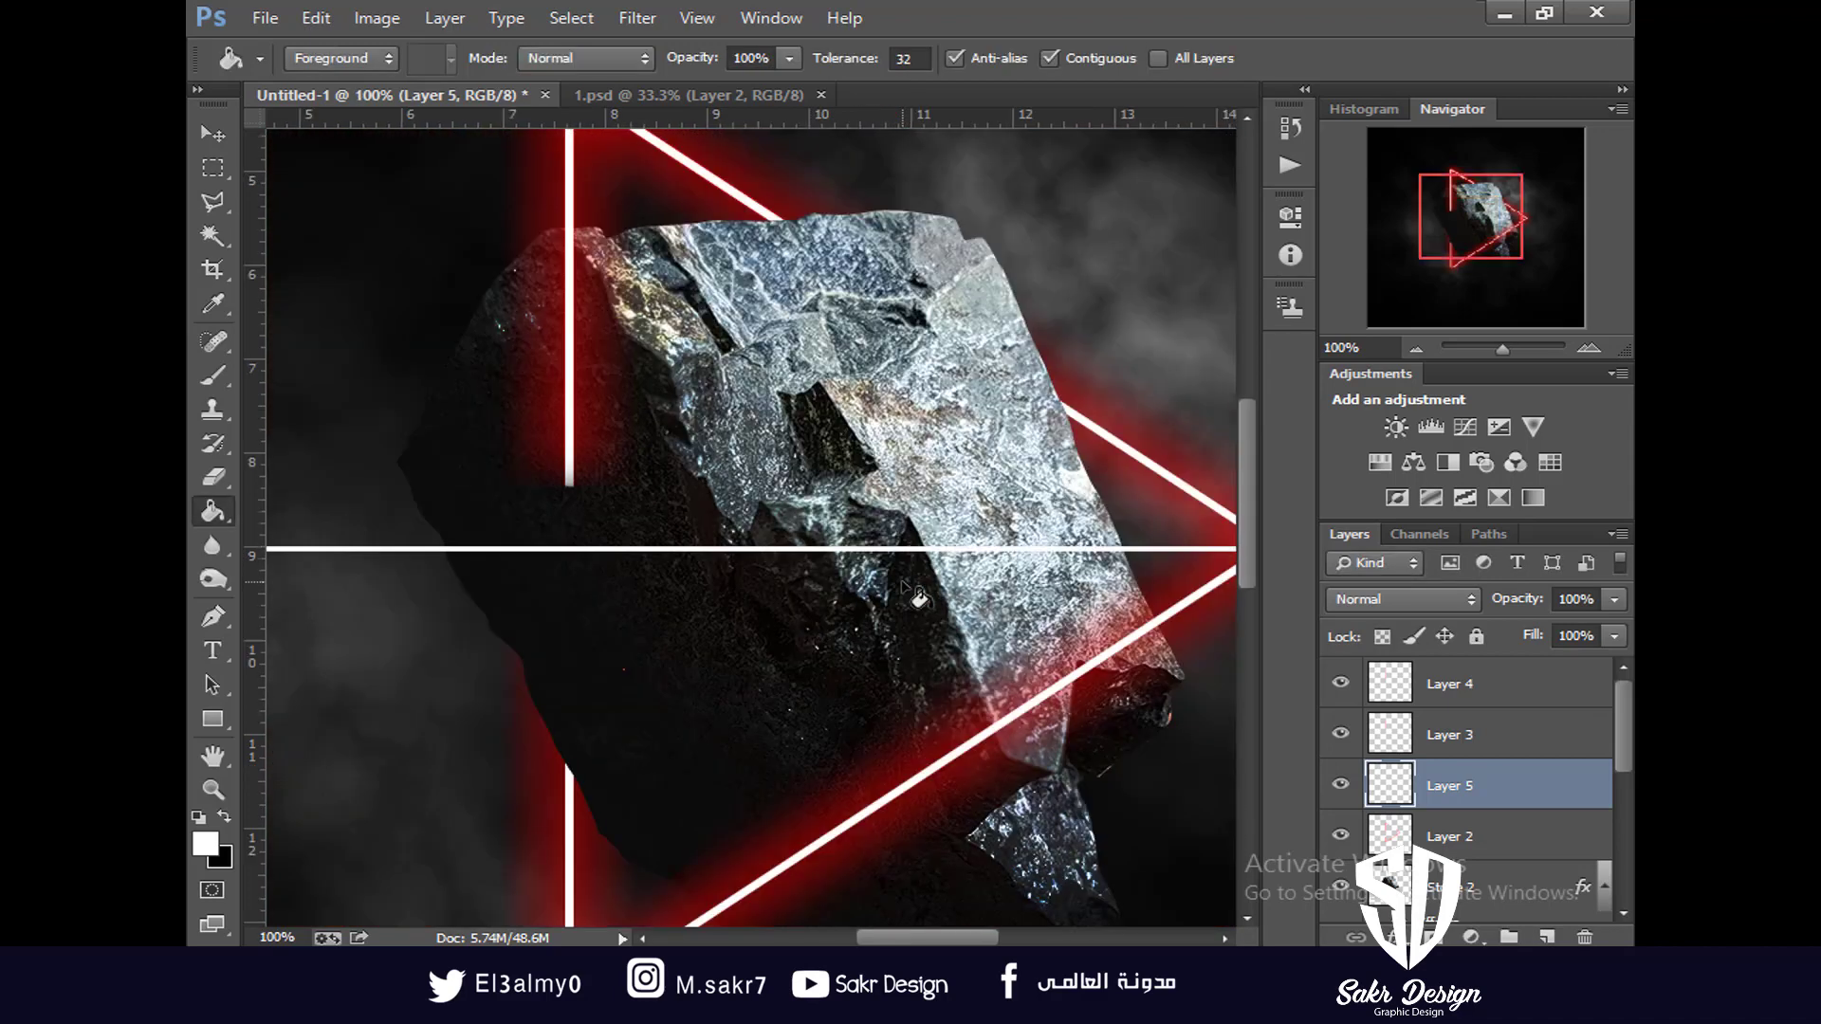
Transform the white line on Layer 5 to 70.57% width and 122.83% height, rotated -33.28°
key(ctrl+t)
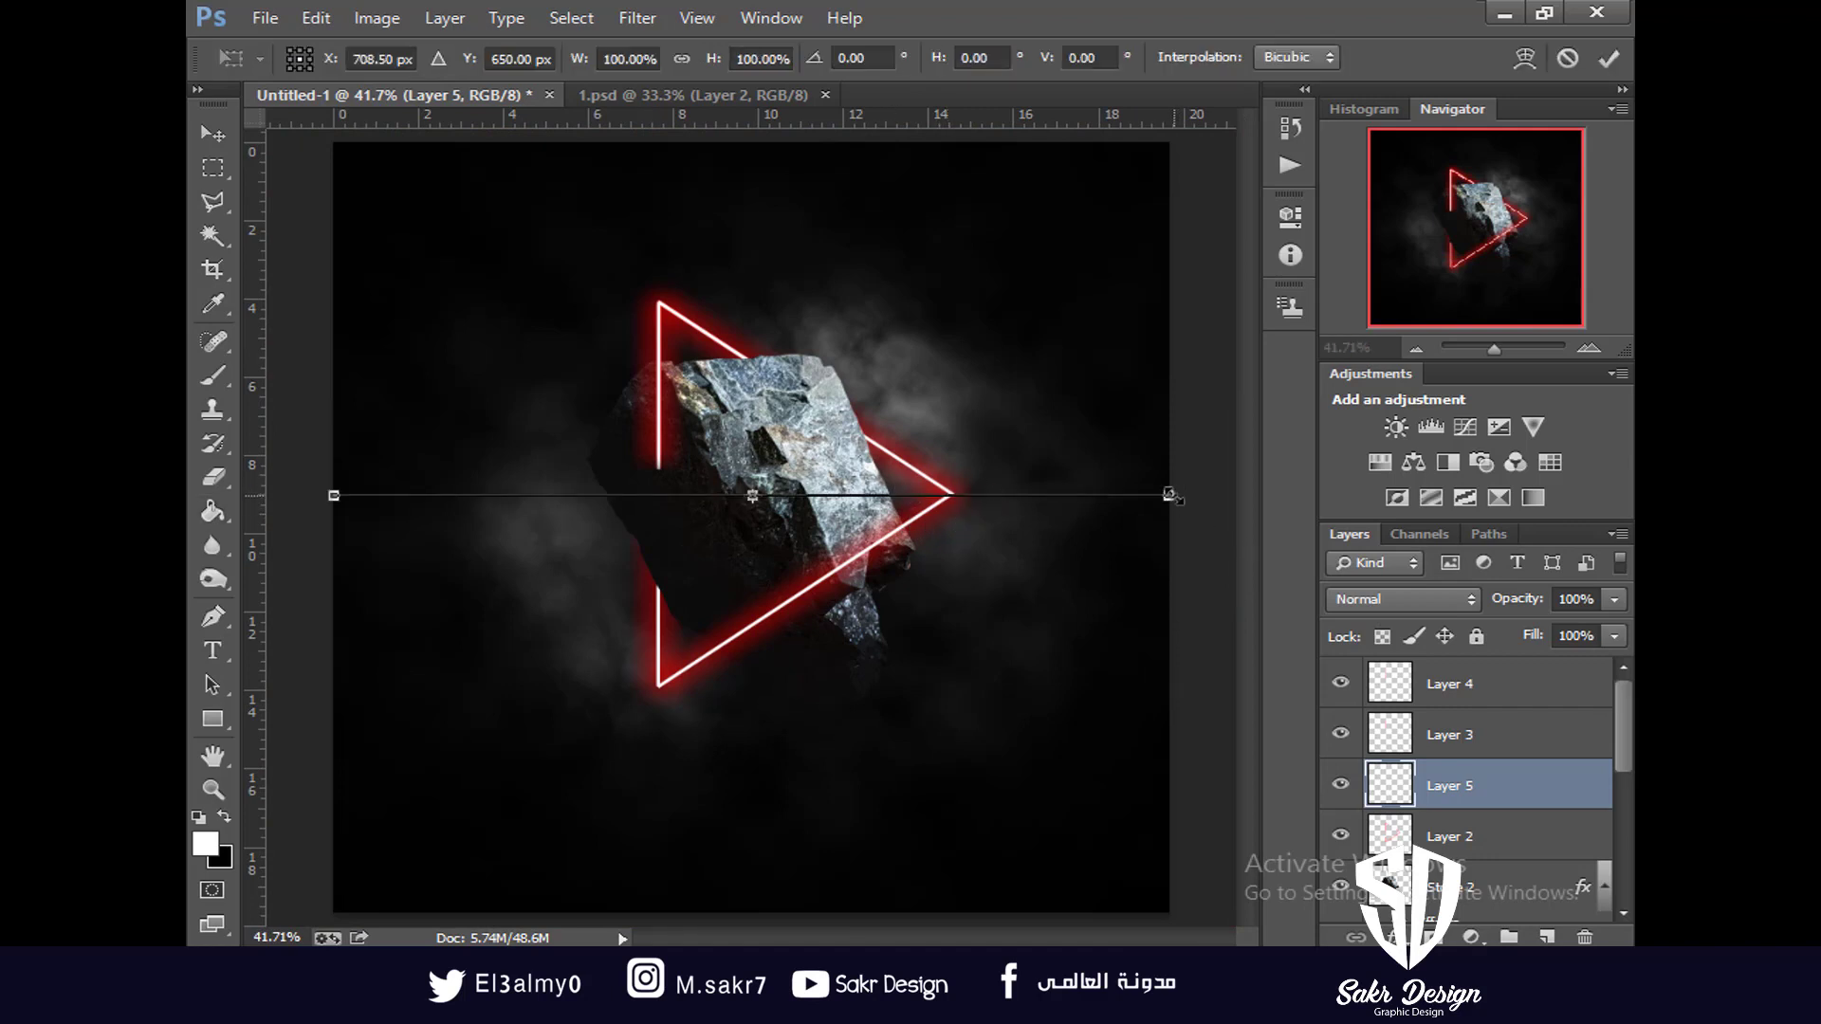
drag(1168, 494, 1047, 329)
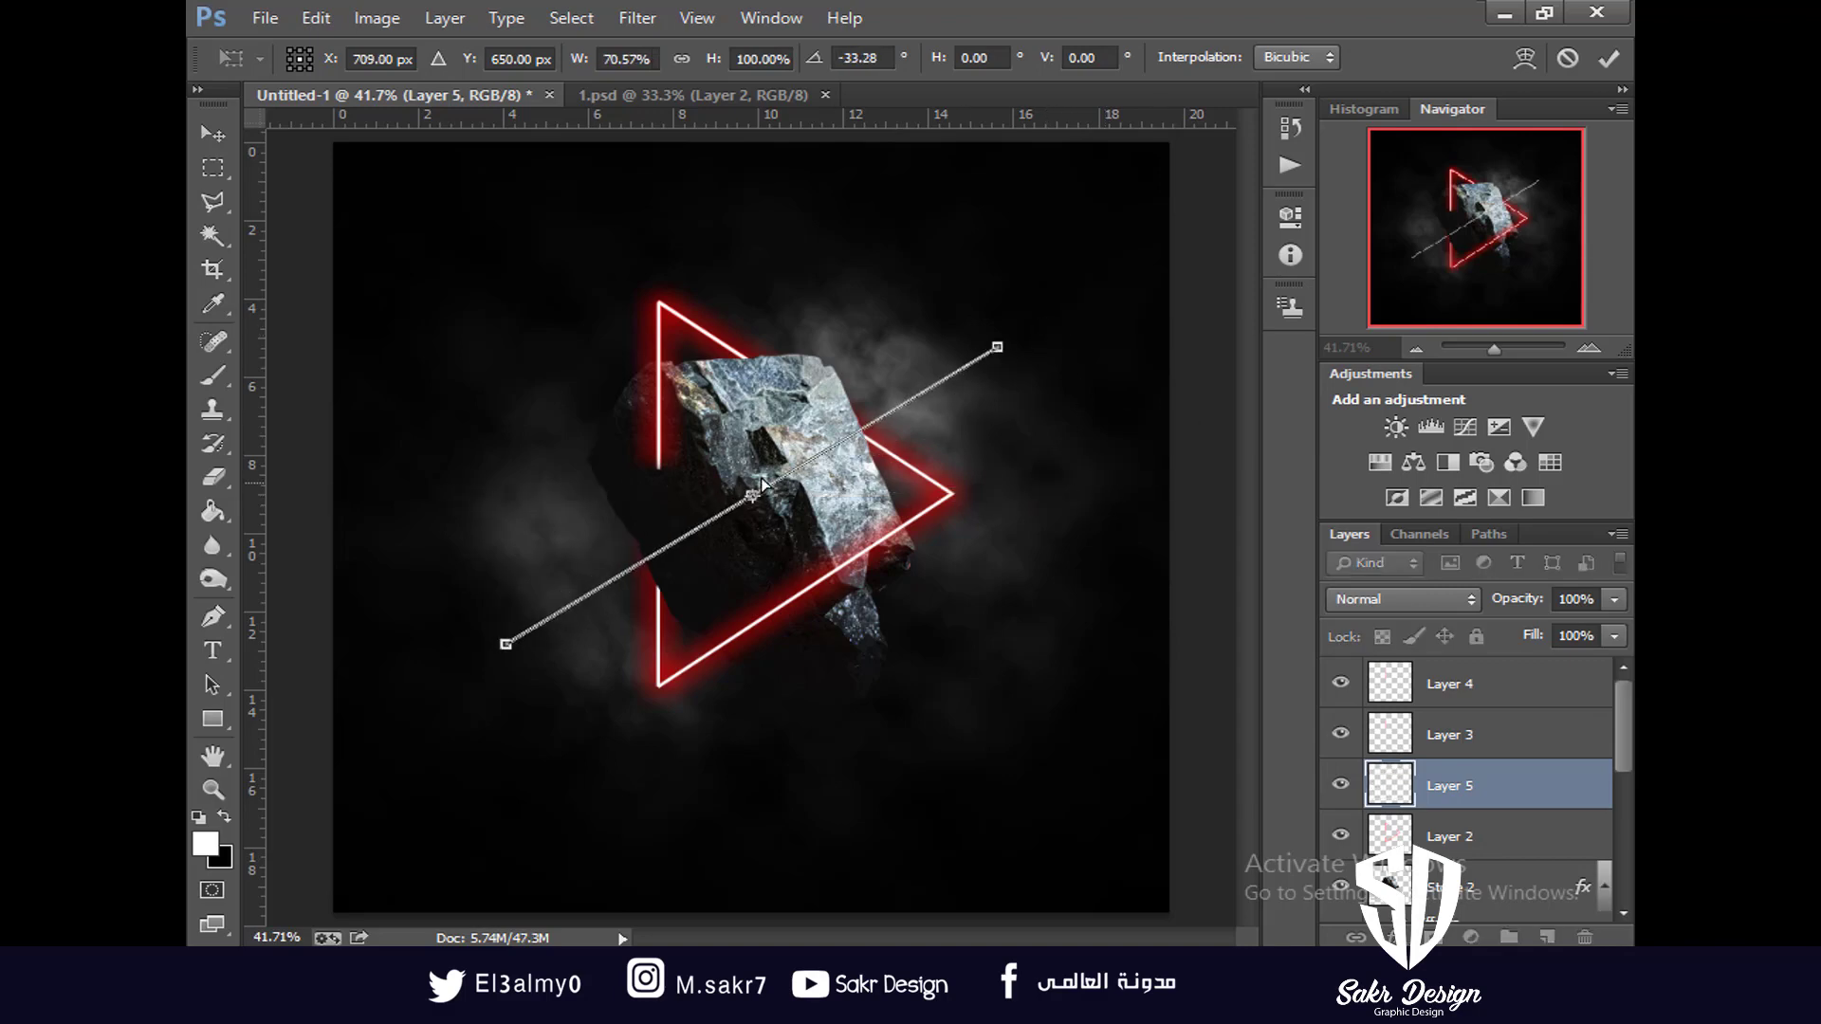
key(ctrl+plus)
key(ctrl+plus)
key(ctrl+plus)
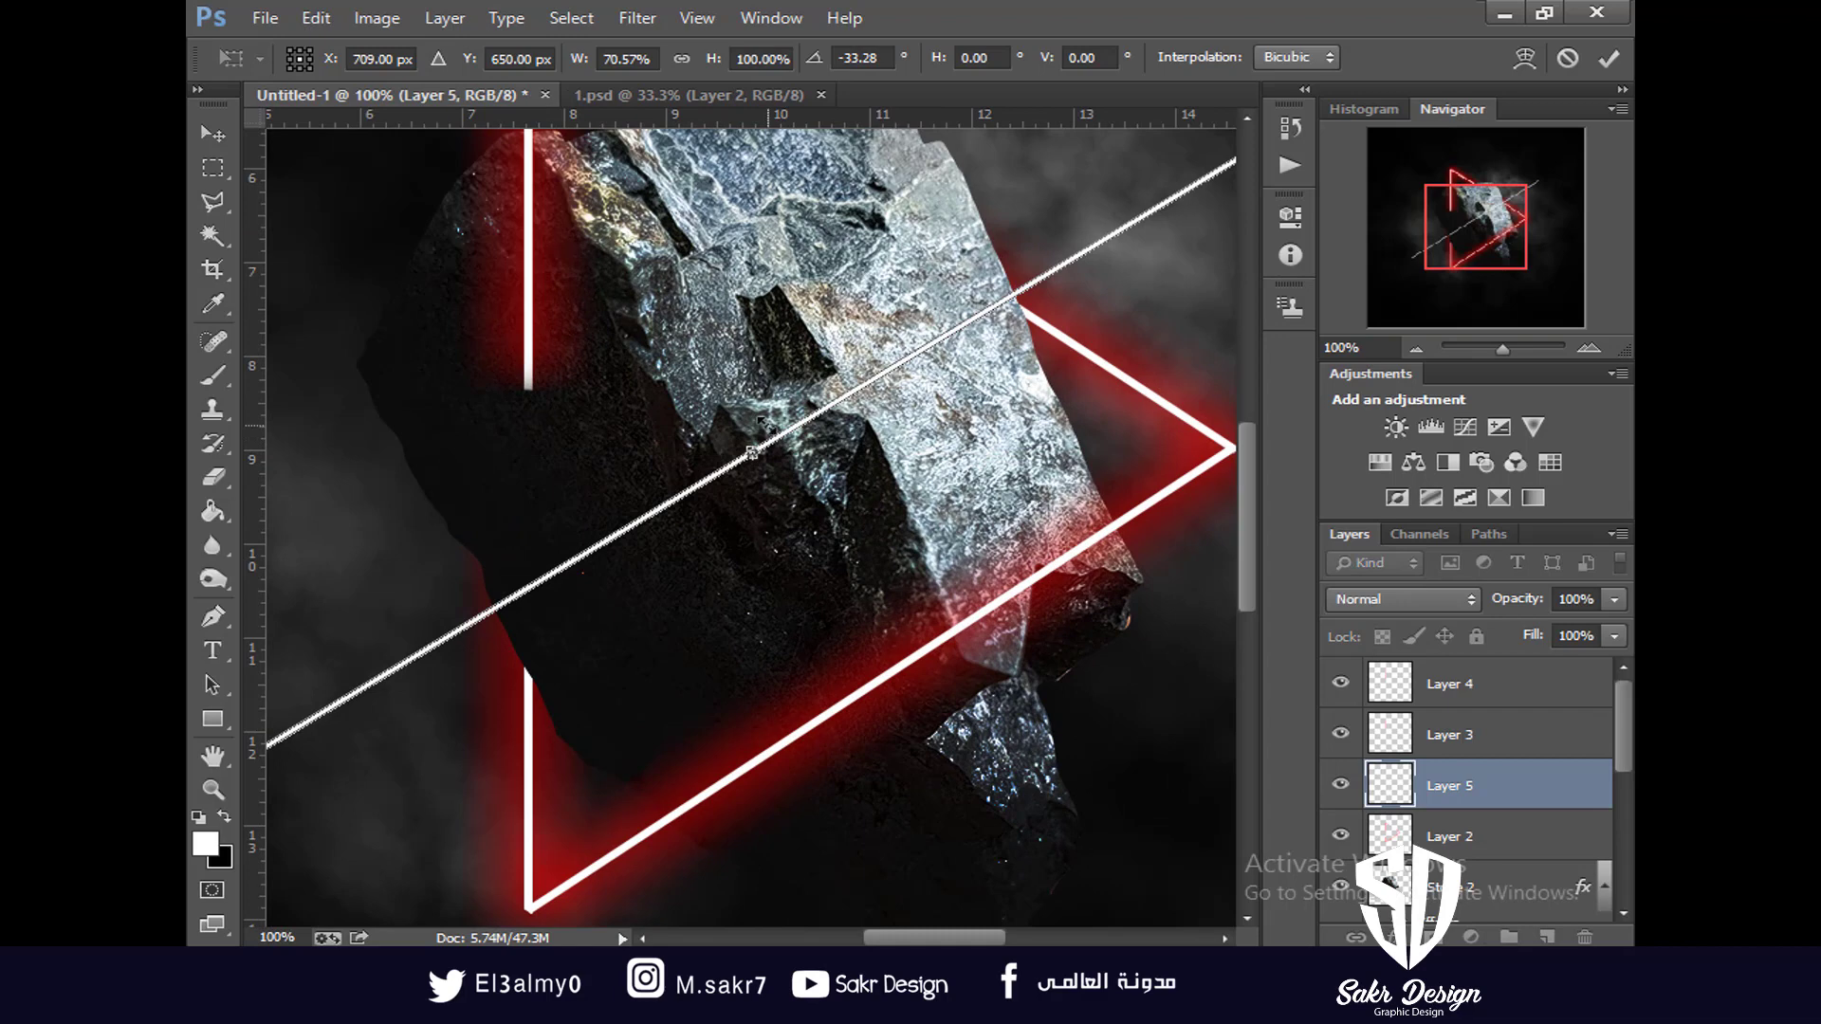
scroll(752, 453, up, 2)
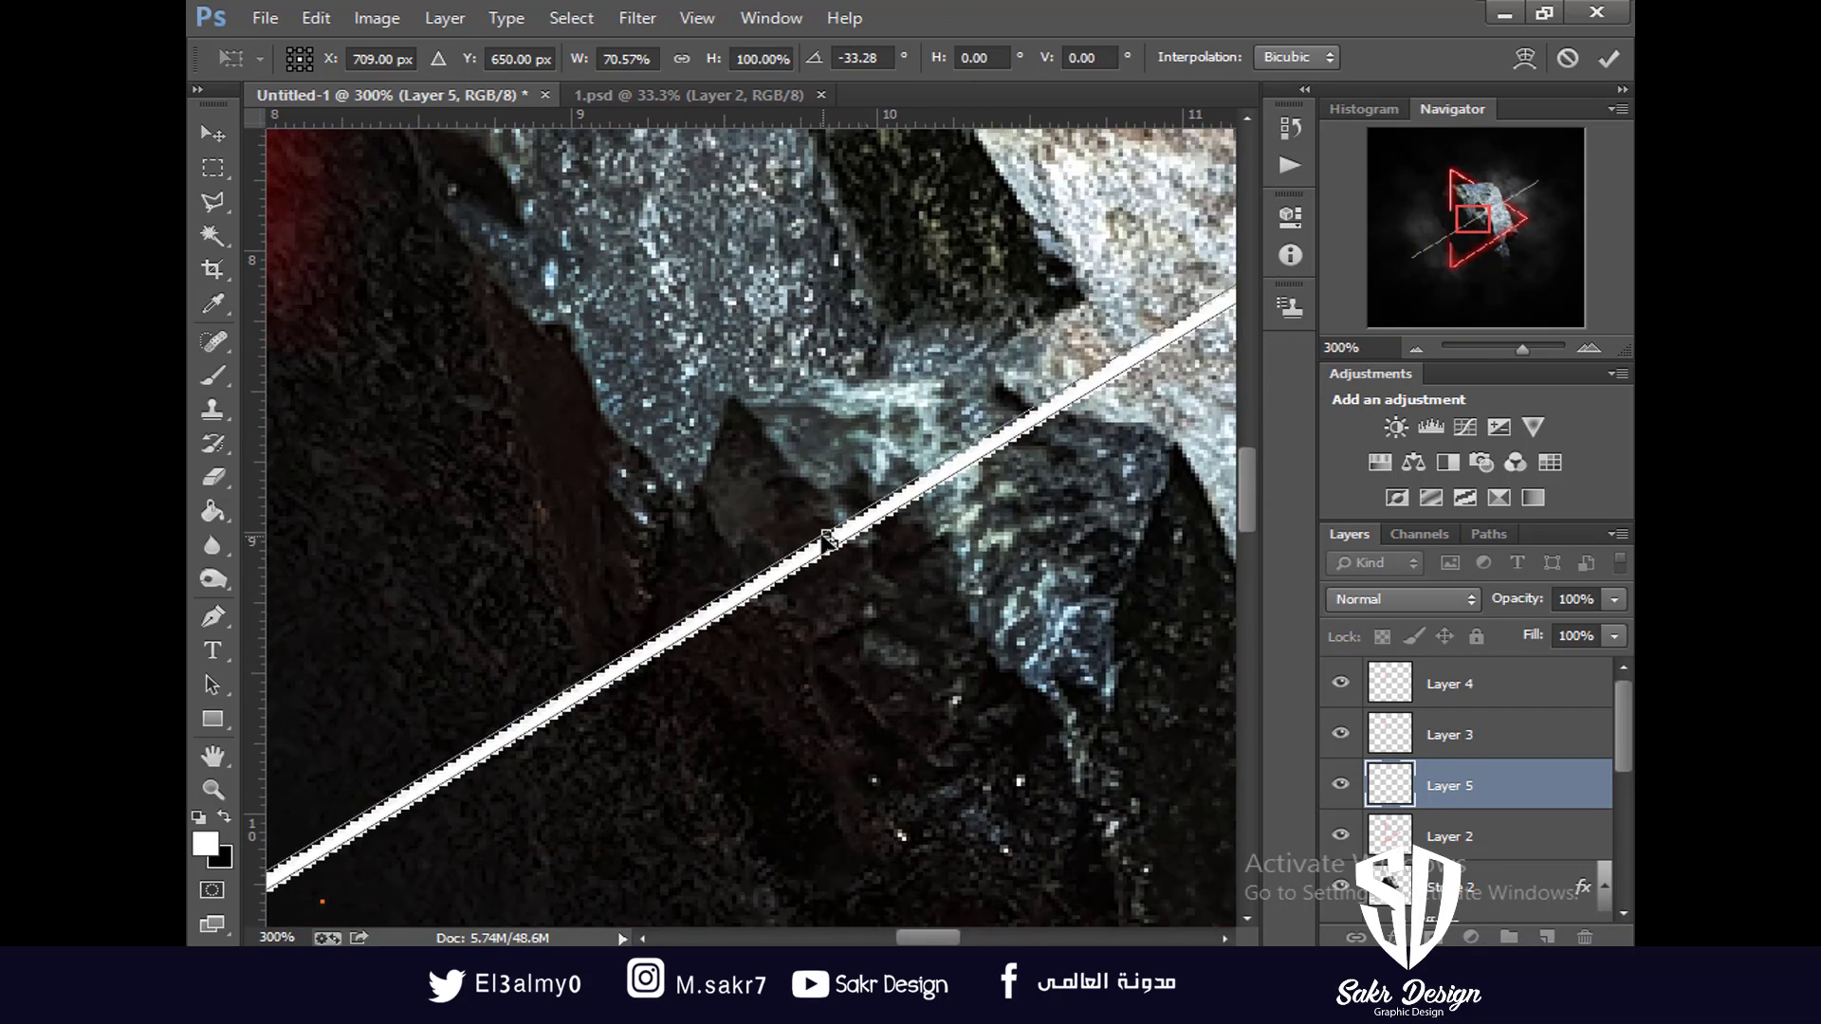
mouse_move(806, 523)
mouse_down()
mouse_move(835, 505)
mouse_move(834, 526)
mouse_up()
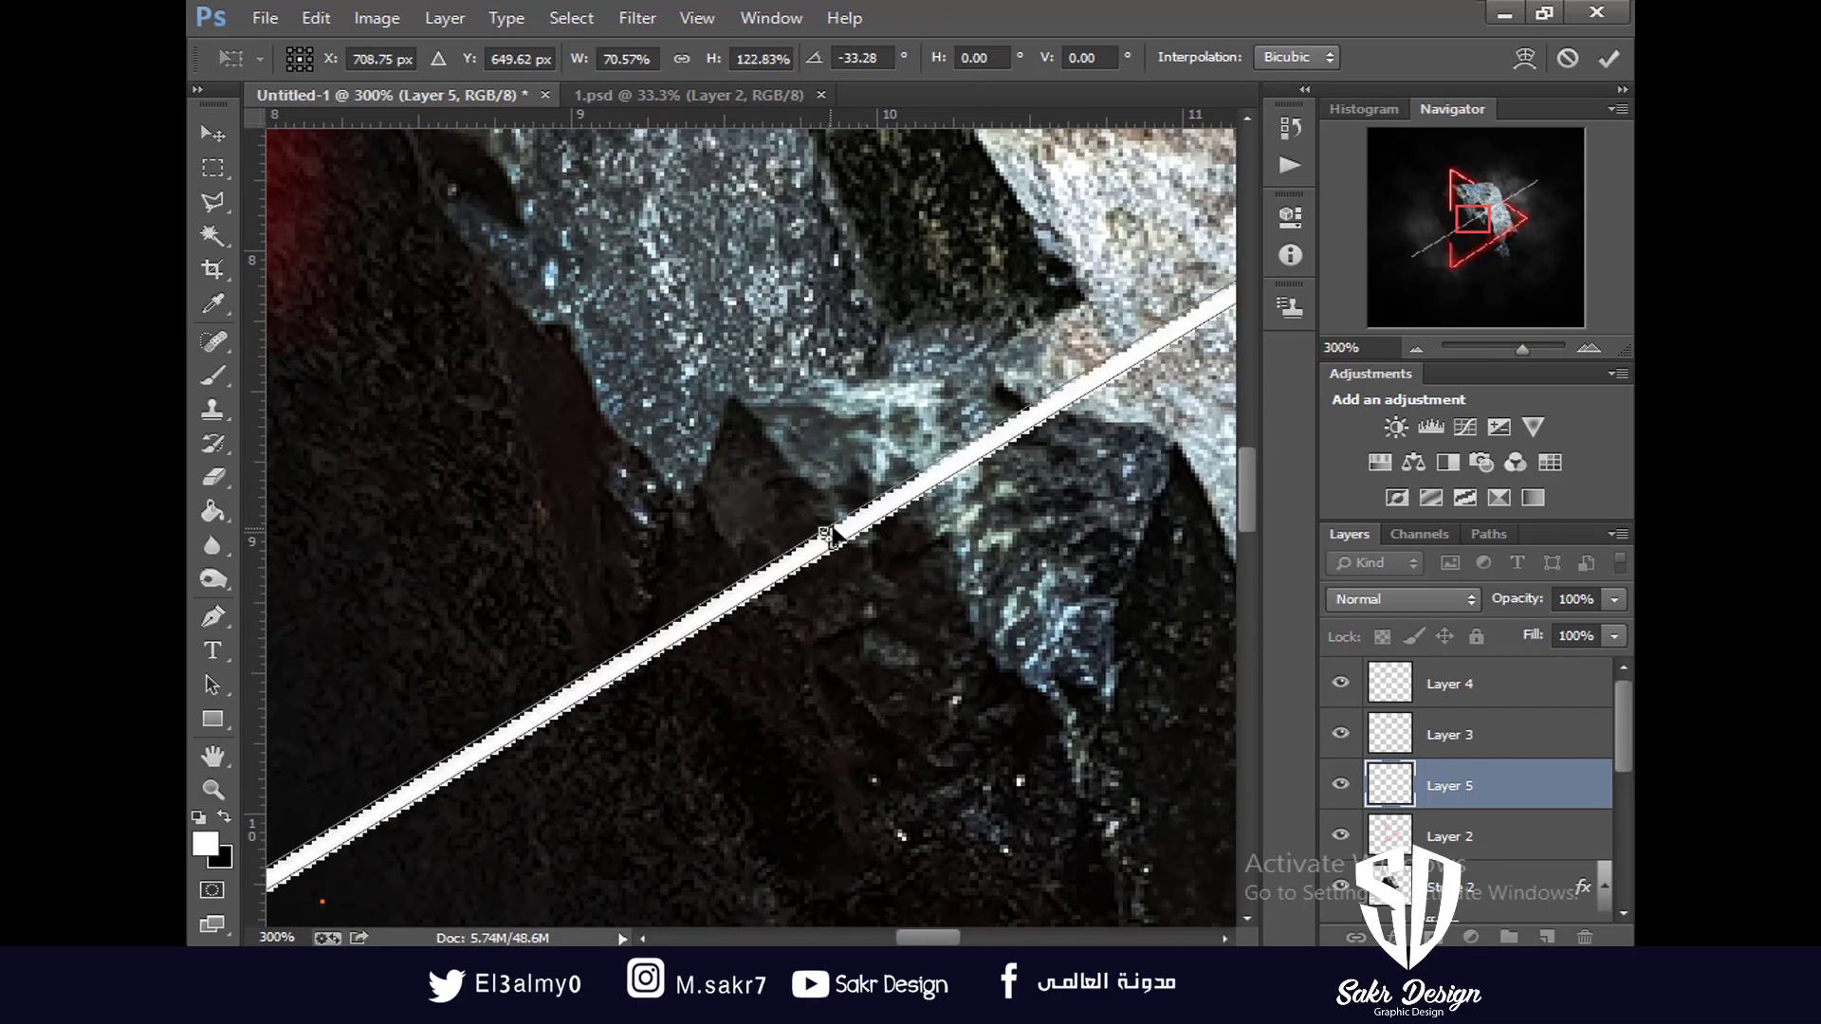
key(Return)
key(ctrl+0)
key(v)
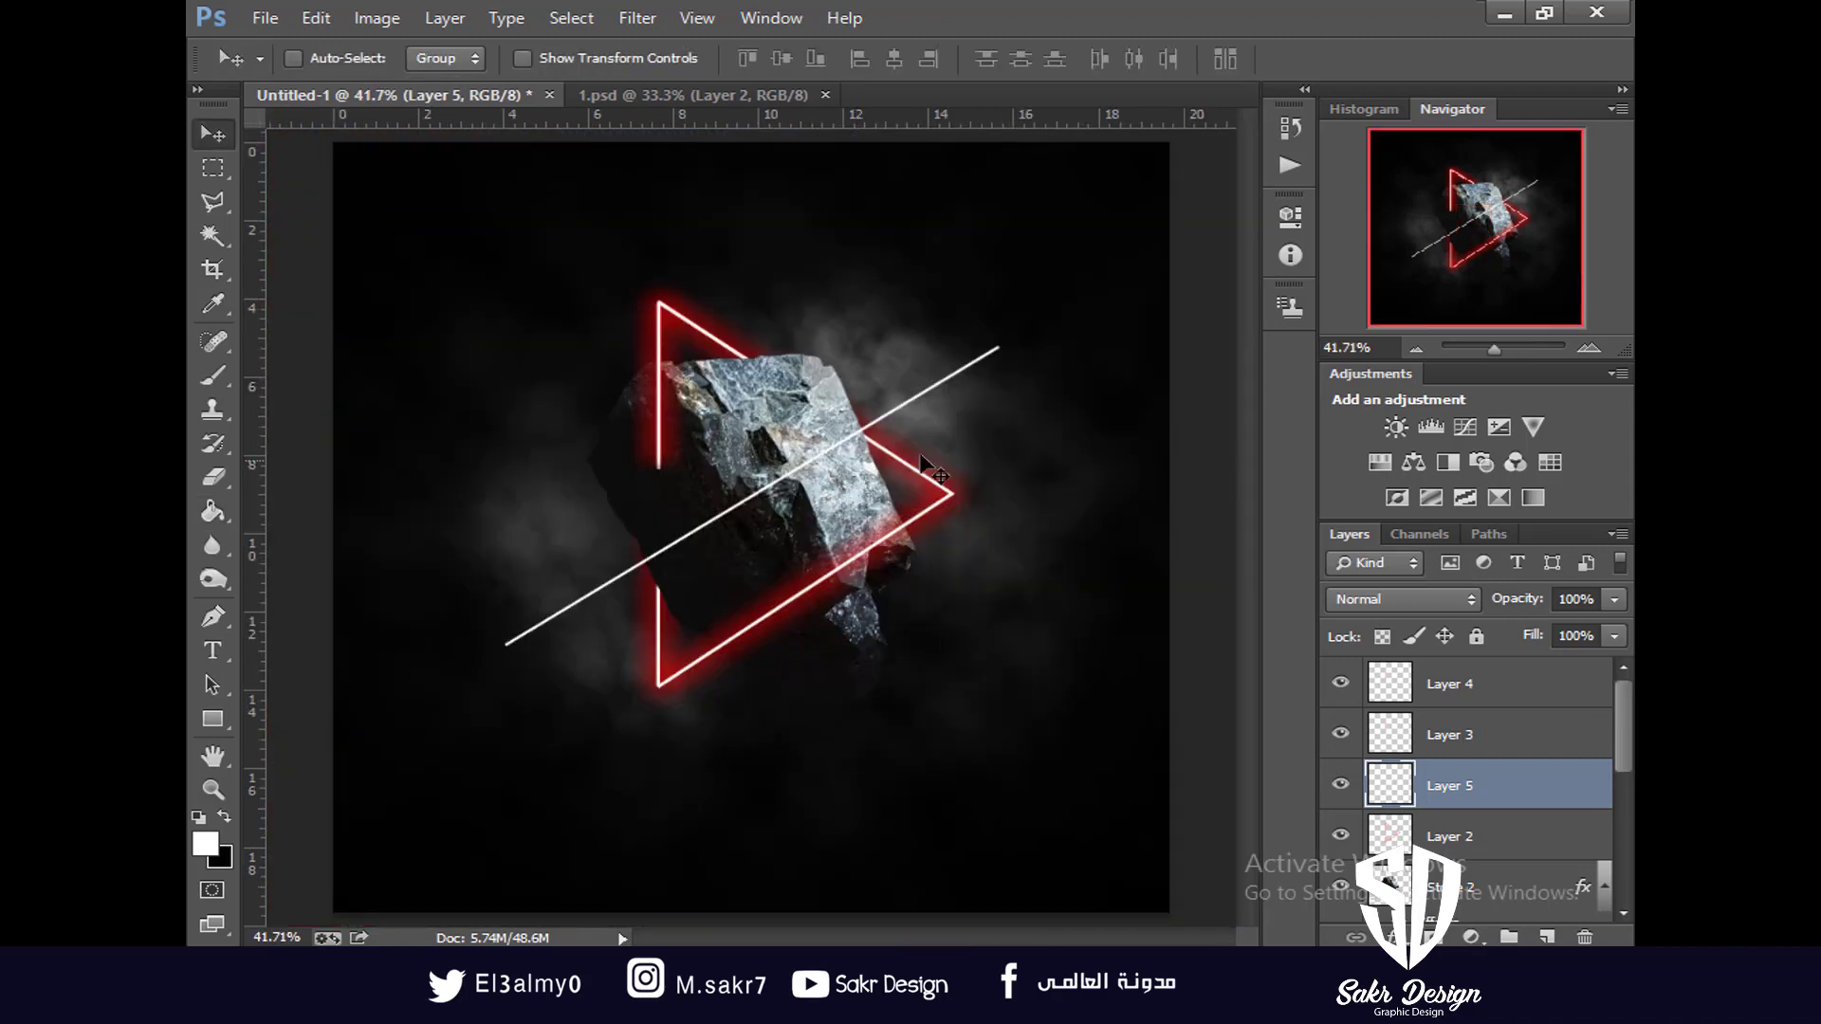
Fine-tune the white line's rotation and position so it crosses the stone diagonally, roughly parallel to the triangle's lower edge
key(ctrl+t)
drag(1105, 359, 1029, 354)
key(Return)
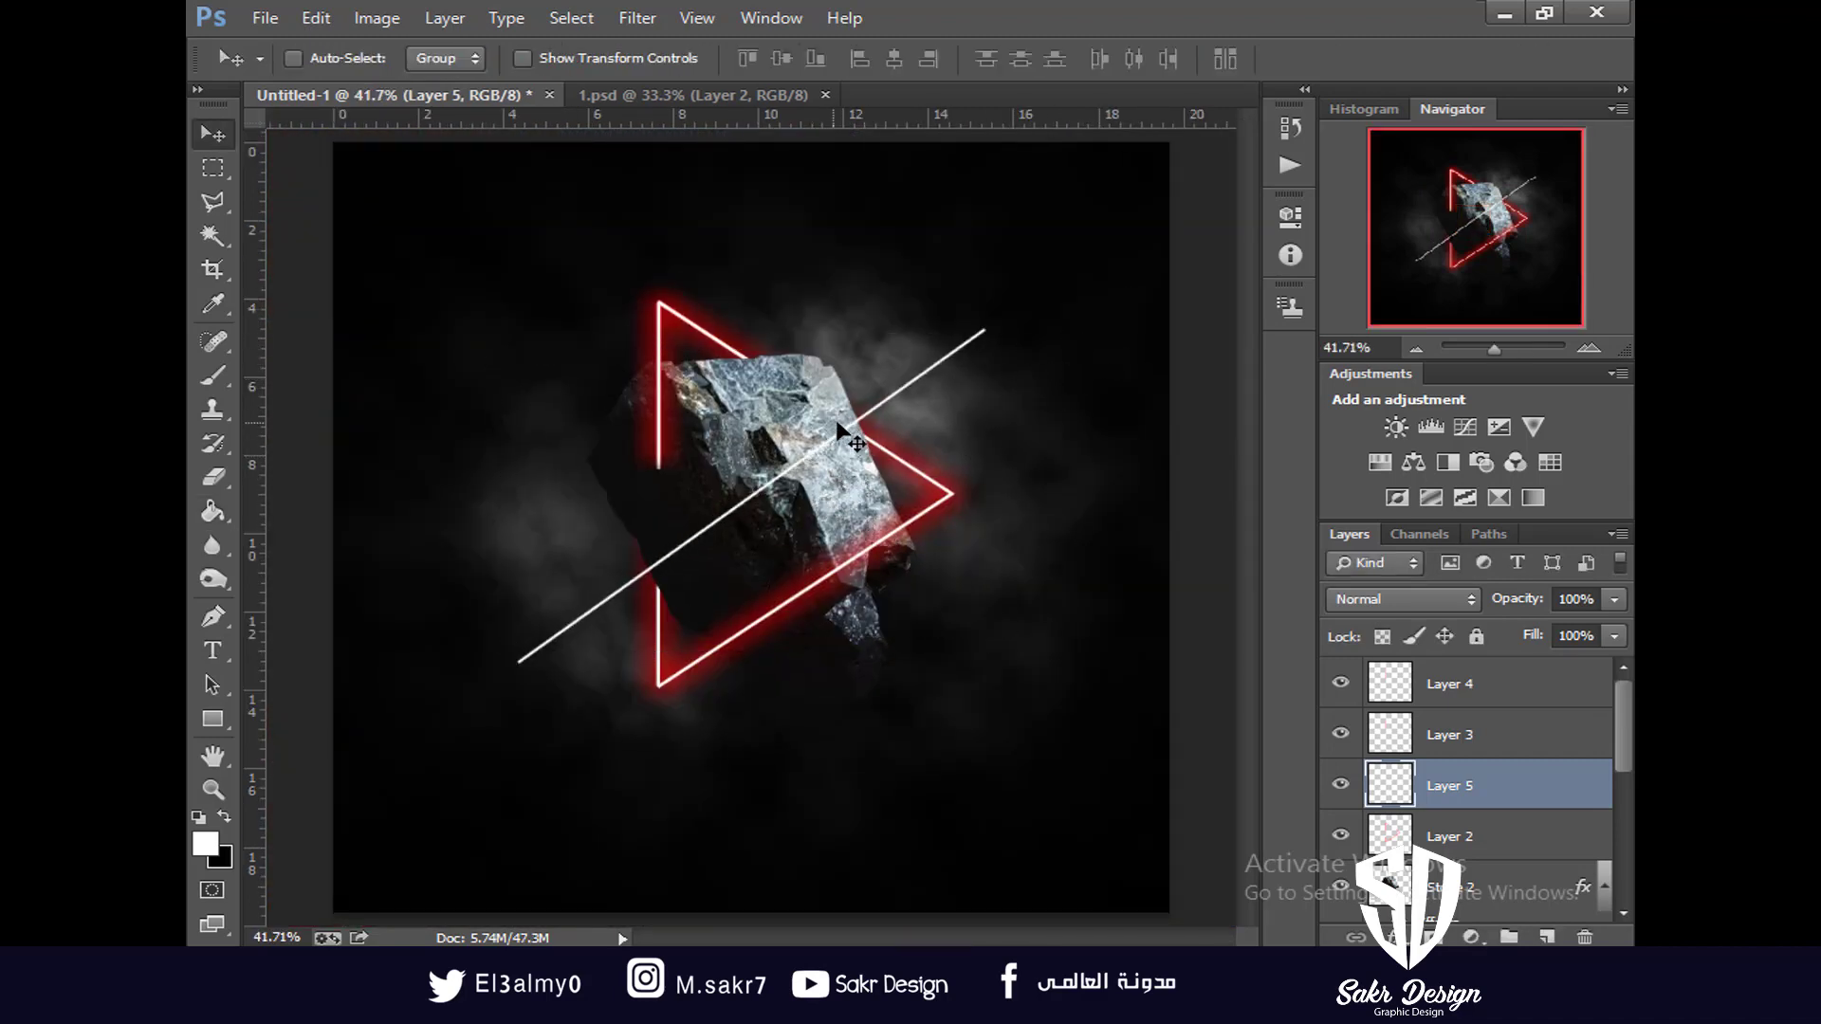
drag(833, 423, 855, 396)
key(ctrl+plus)
key(ctrl+t)
drag(1162, 317, 1230, 301)
key(Return)
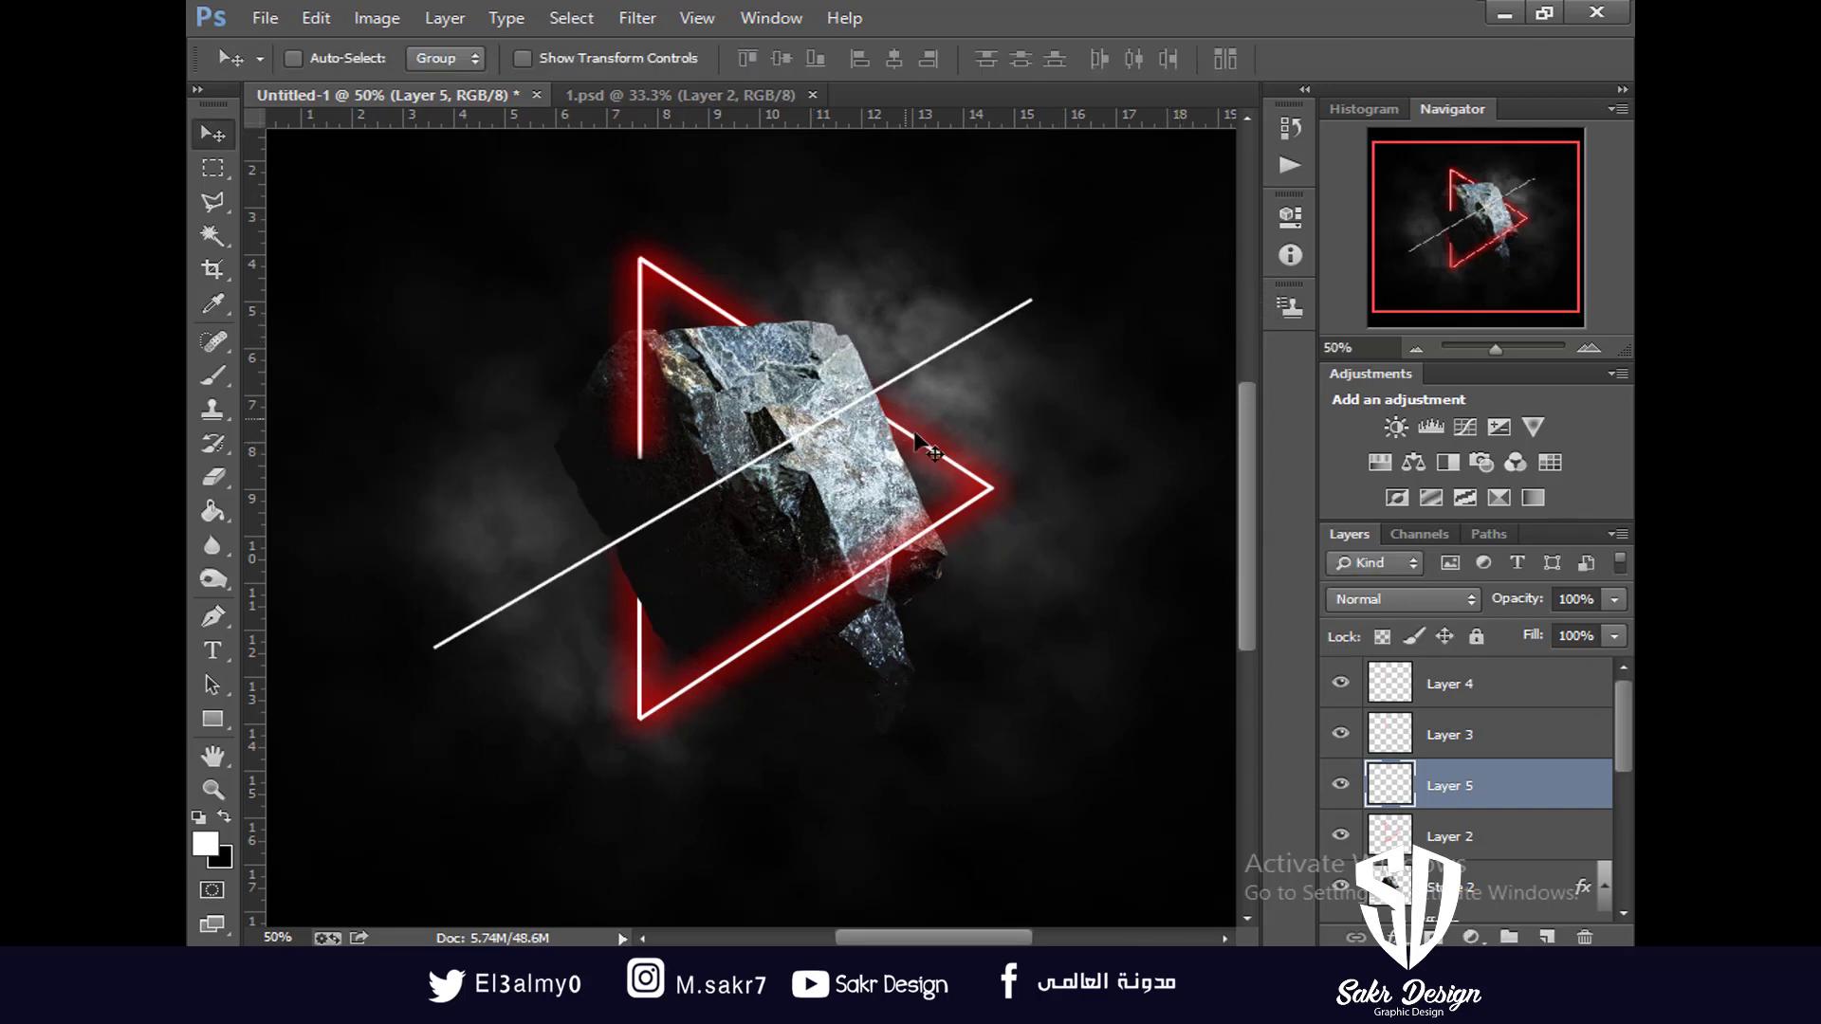
key(ctrl+plus)
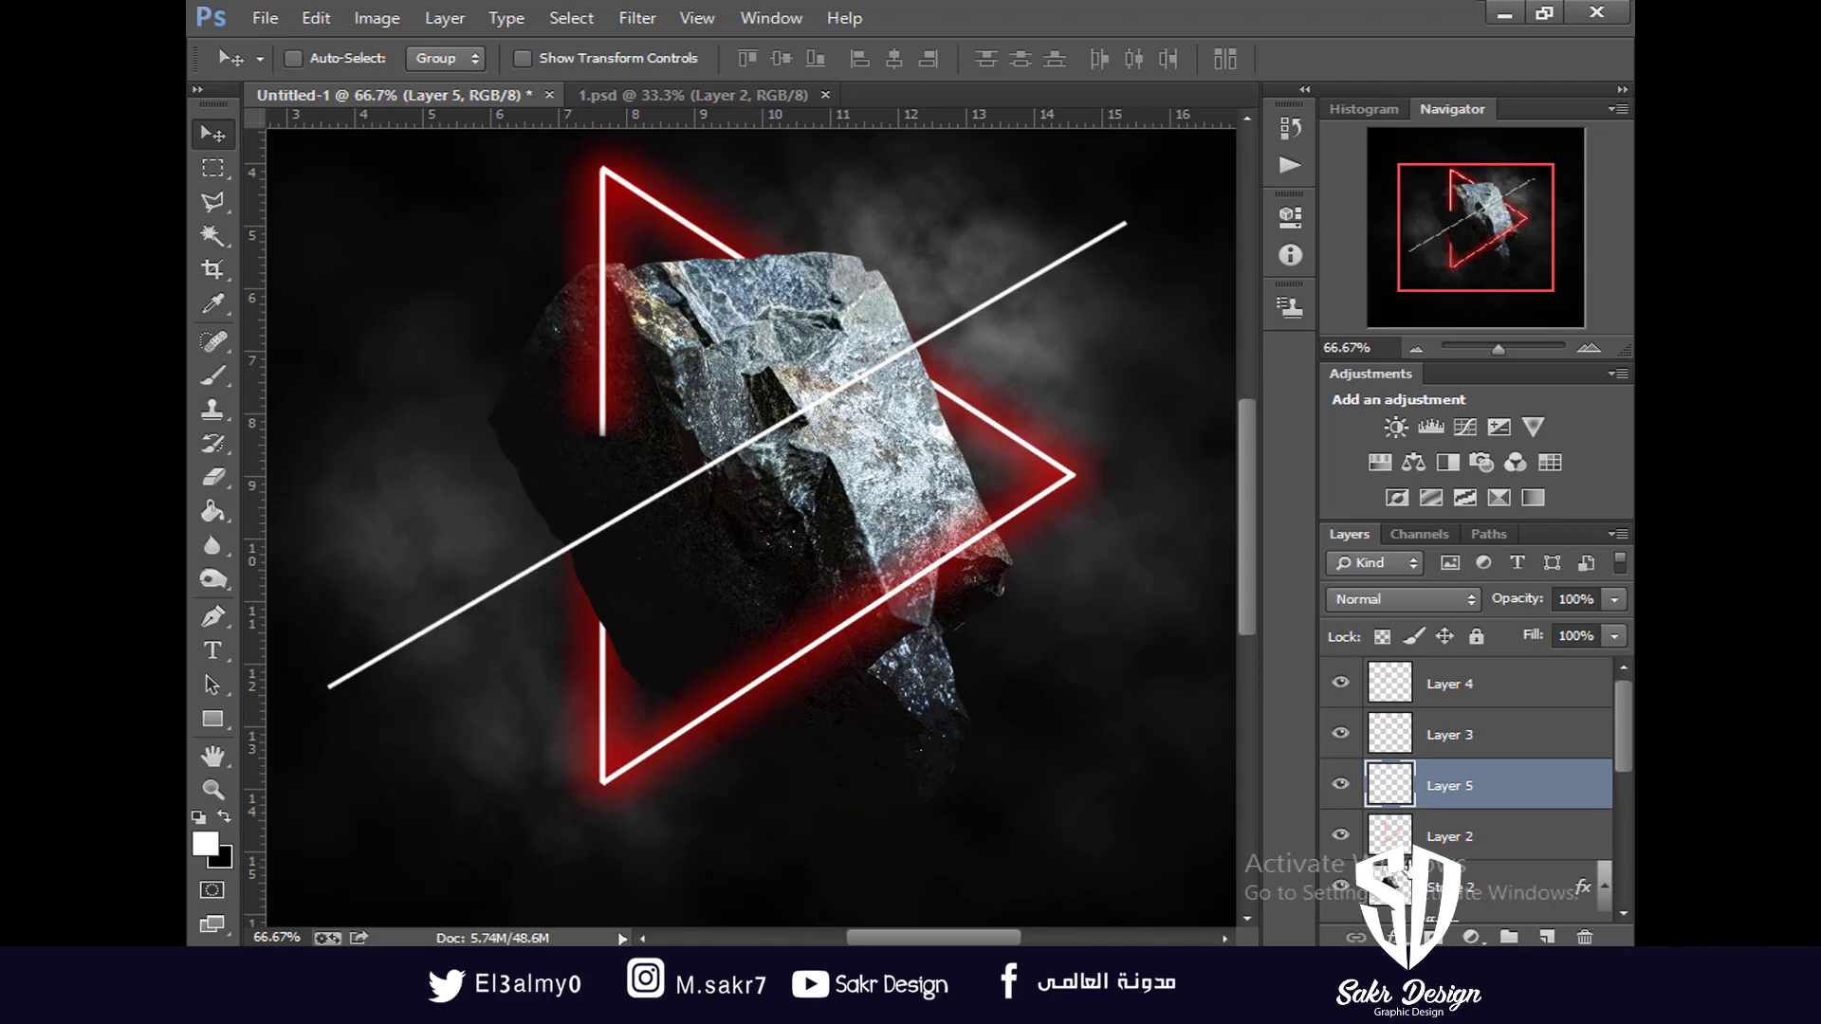
Add a red Outer Glow to the diagonal line on Layer 5 with 8% spread and 50 px size
click(1390, 936)
click(1413, 896)
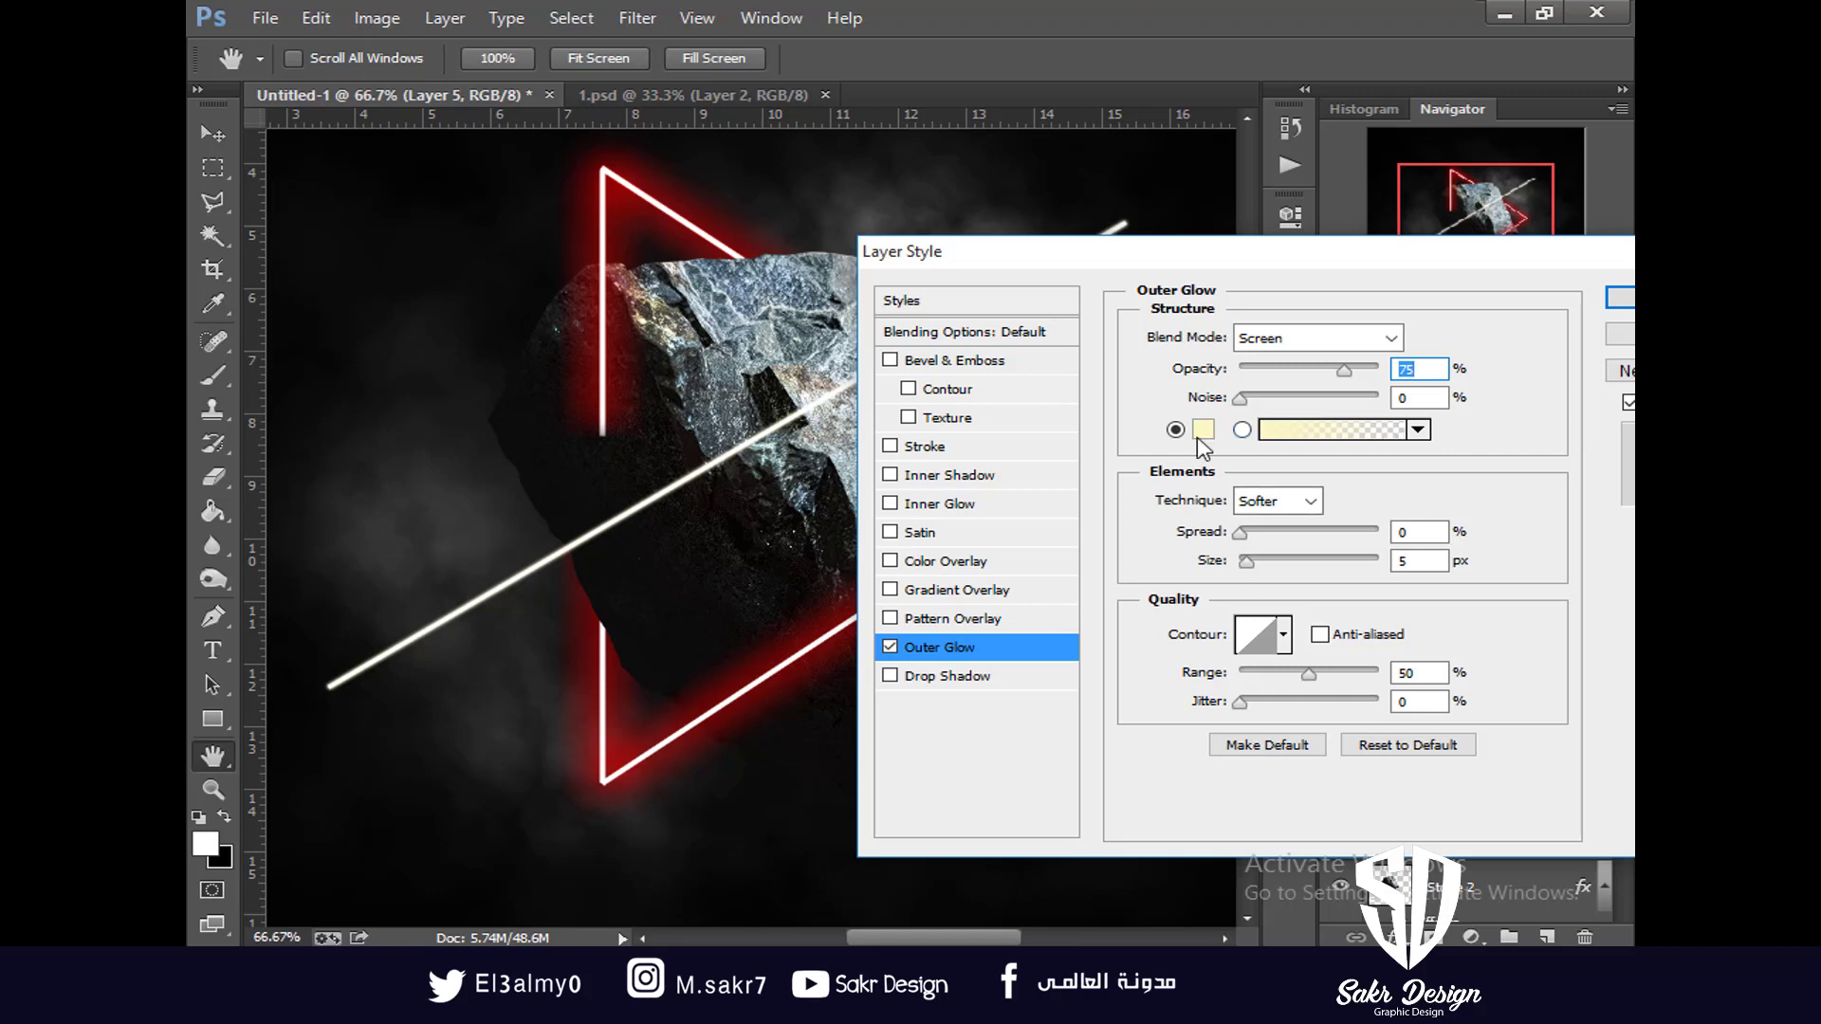
click(1201, 432)
click(1284, 299)
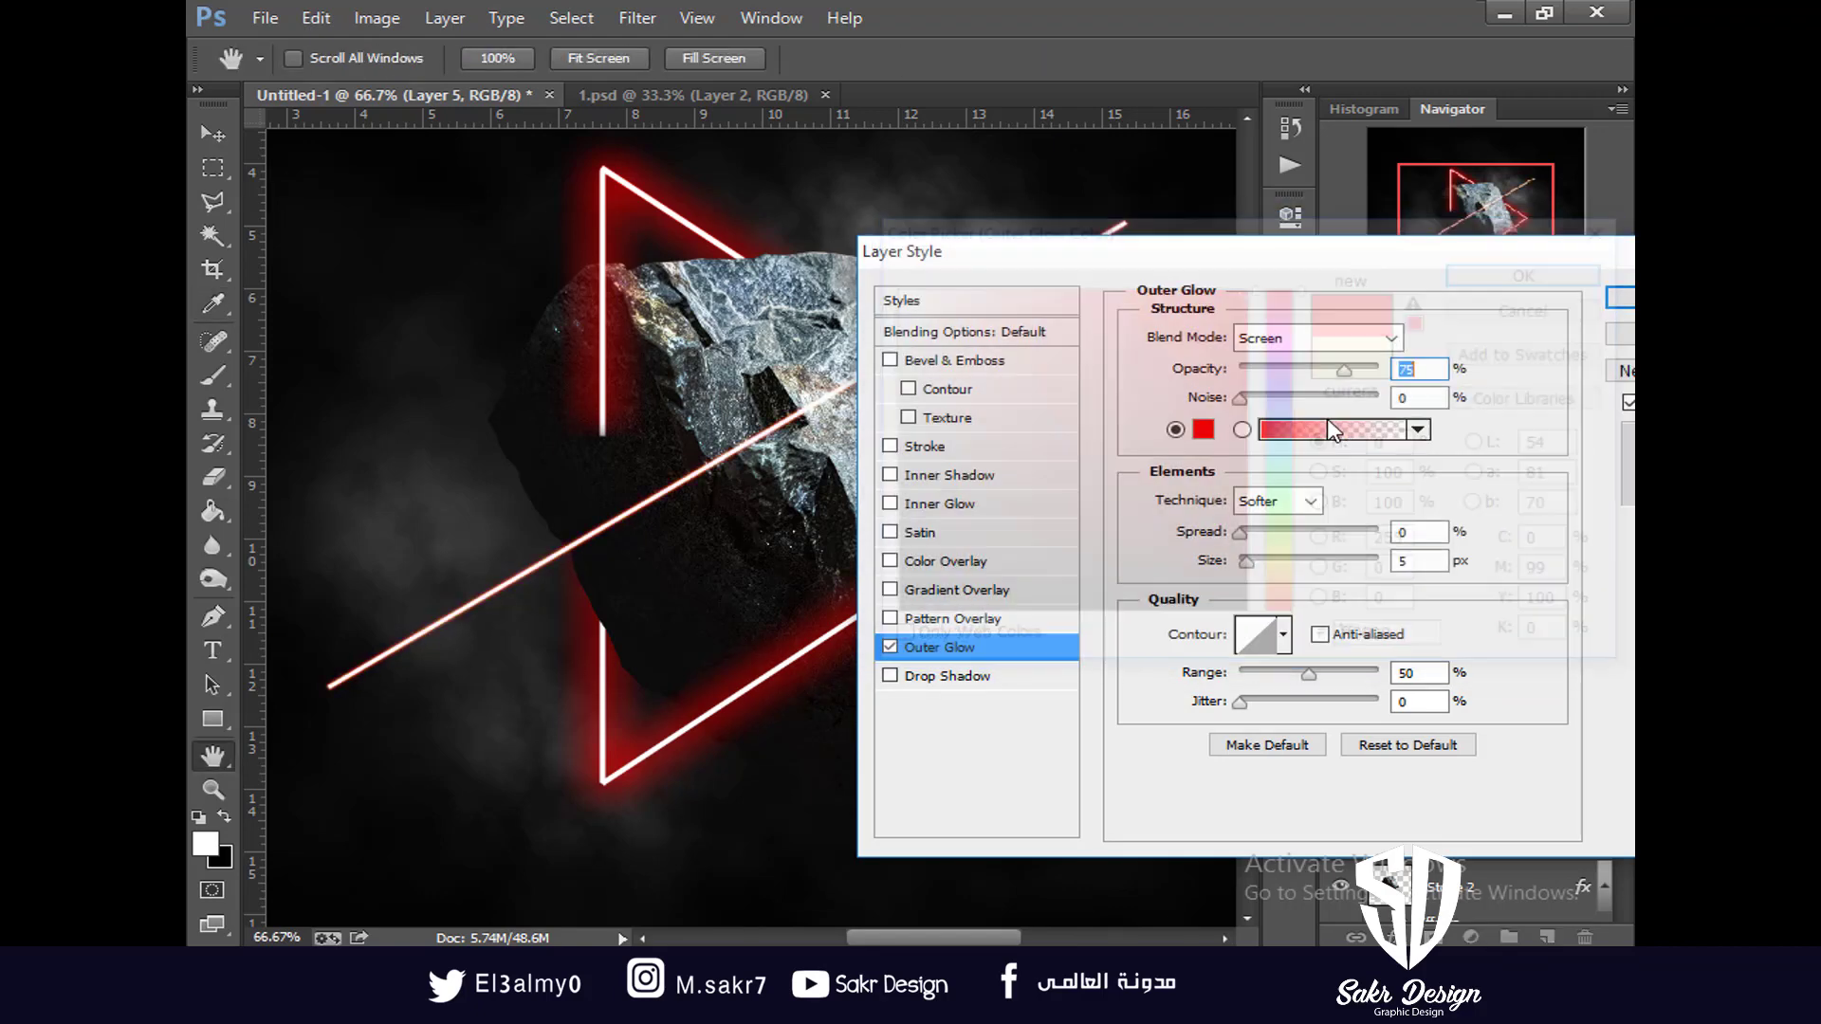
key(Return)
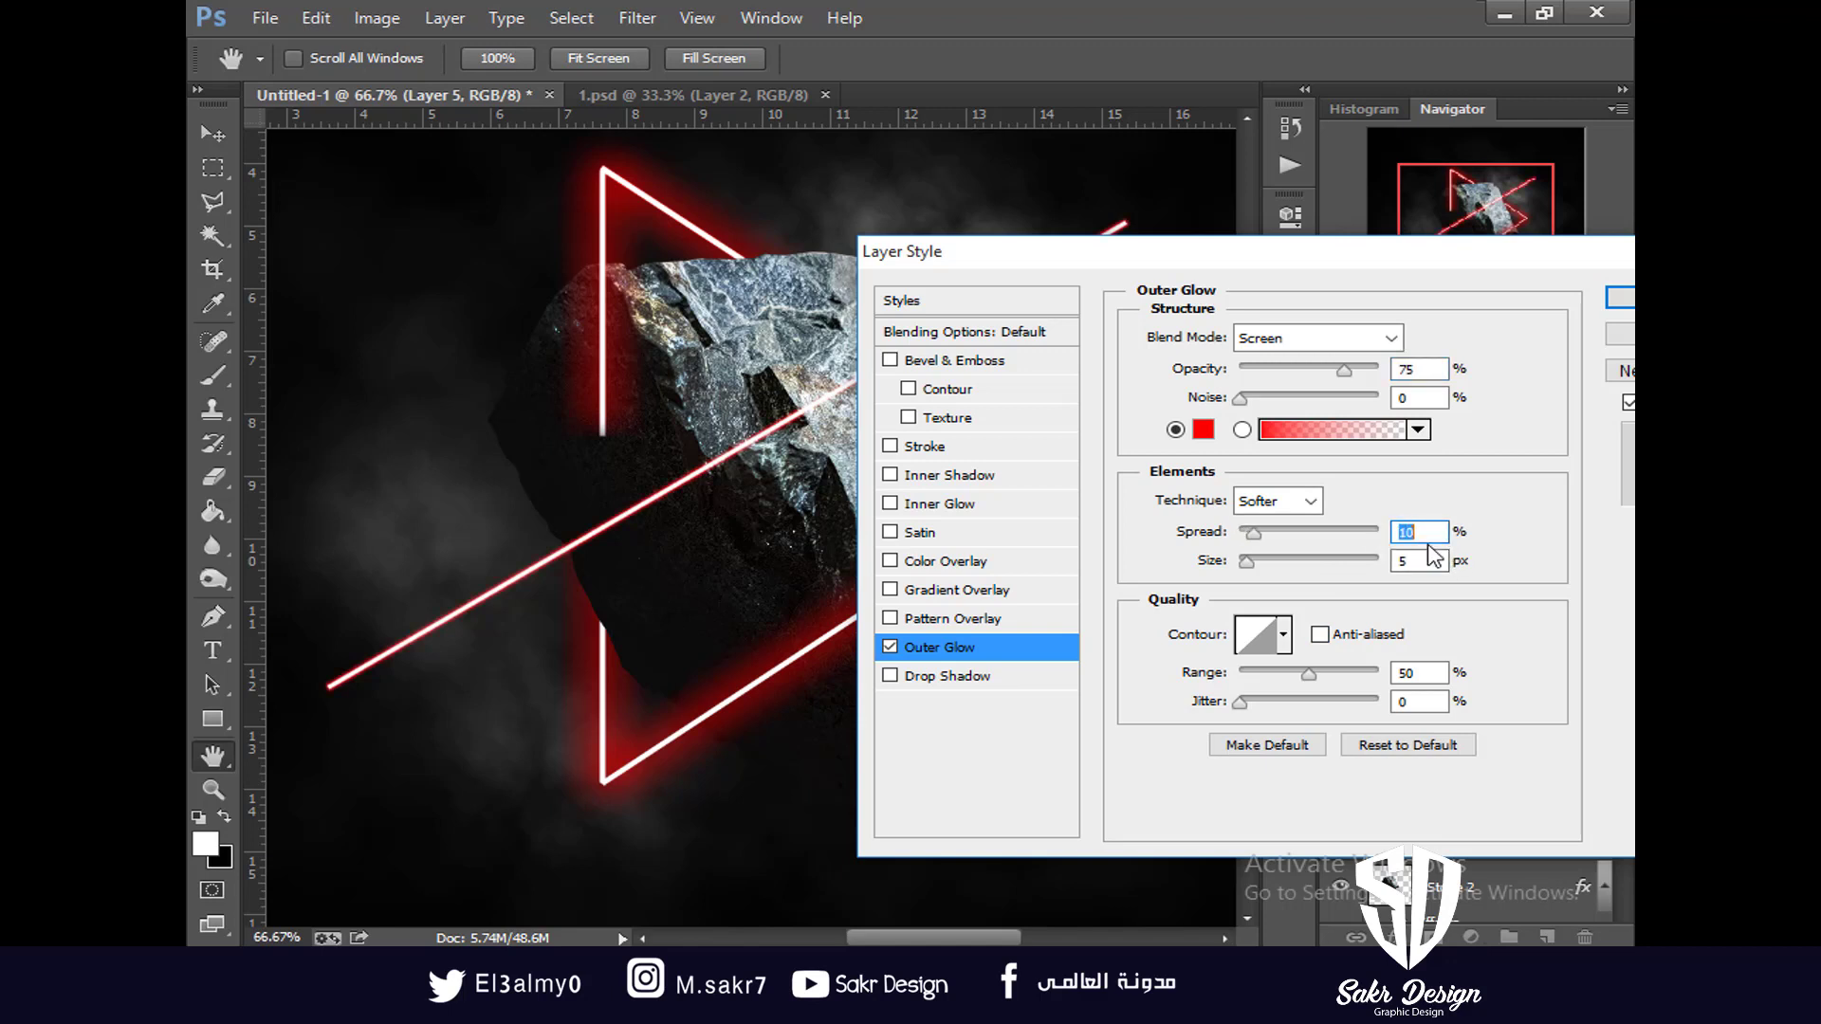
text(00)
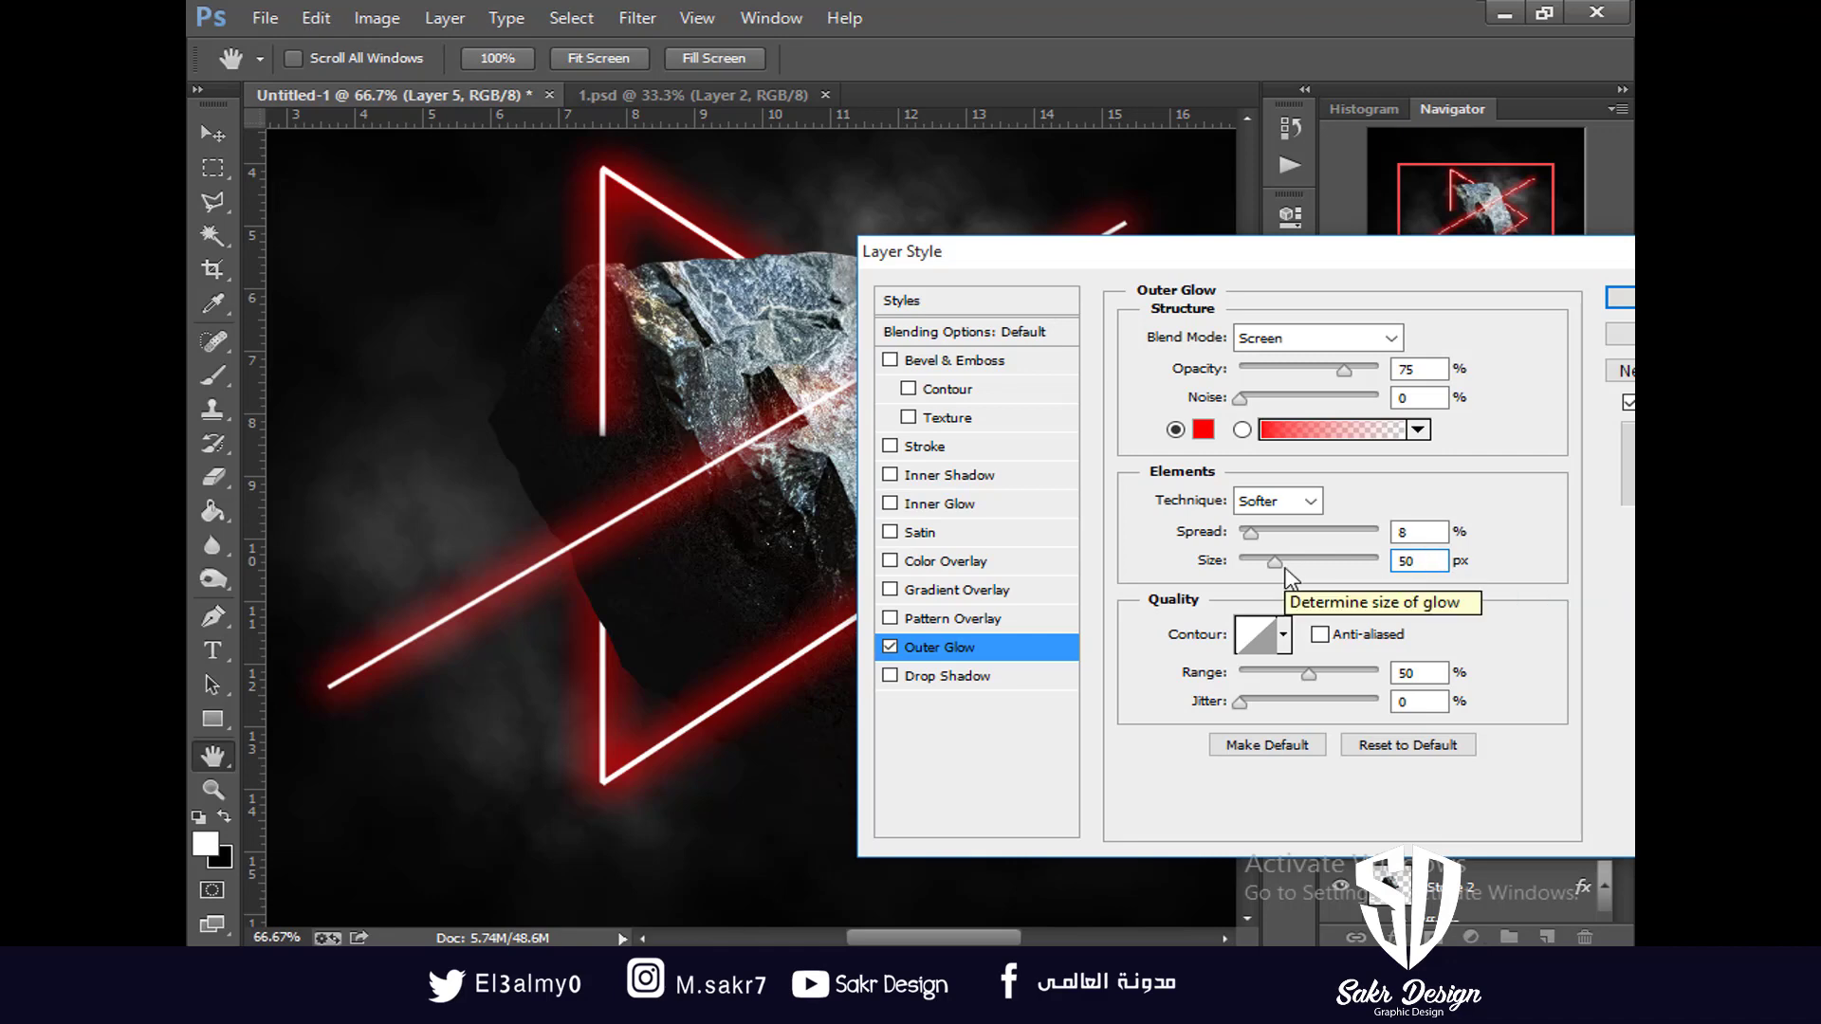
key(Return)
key(v)
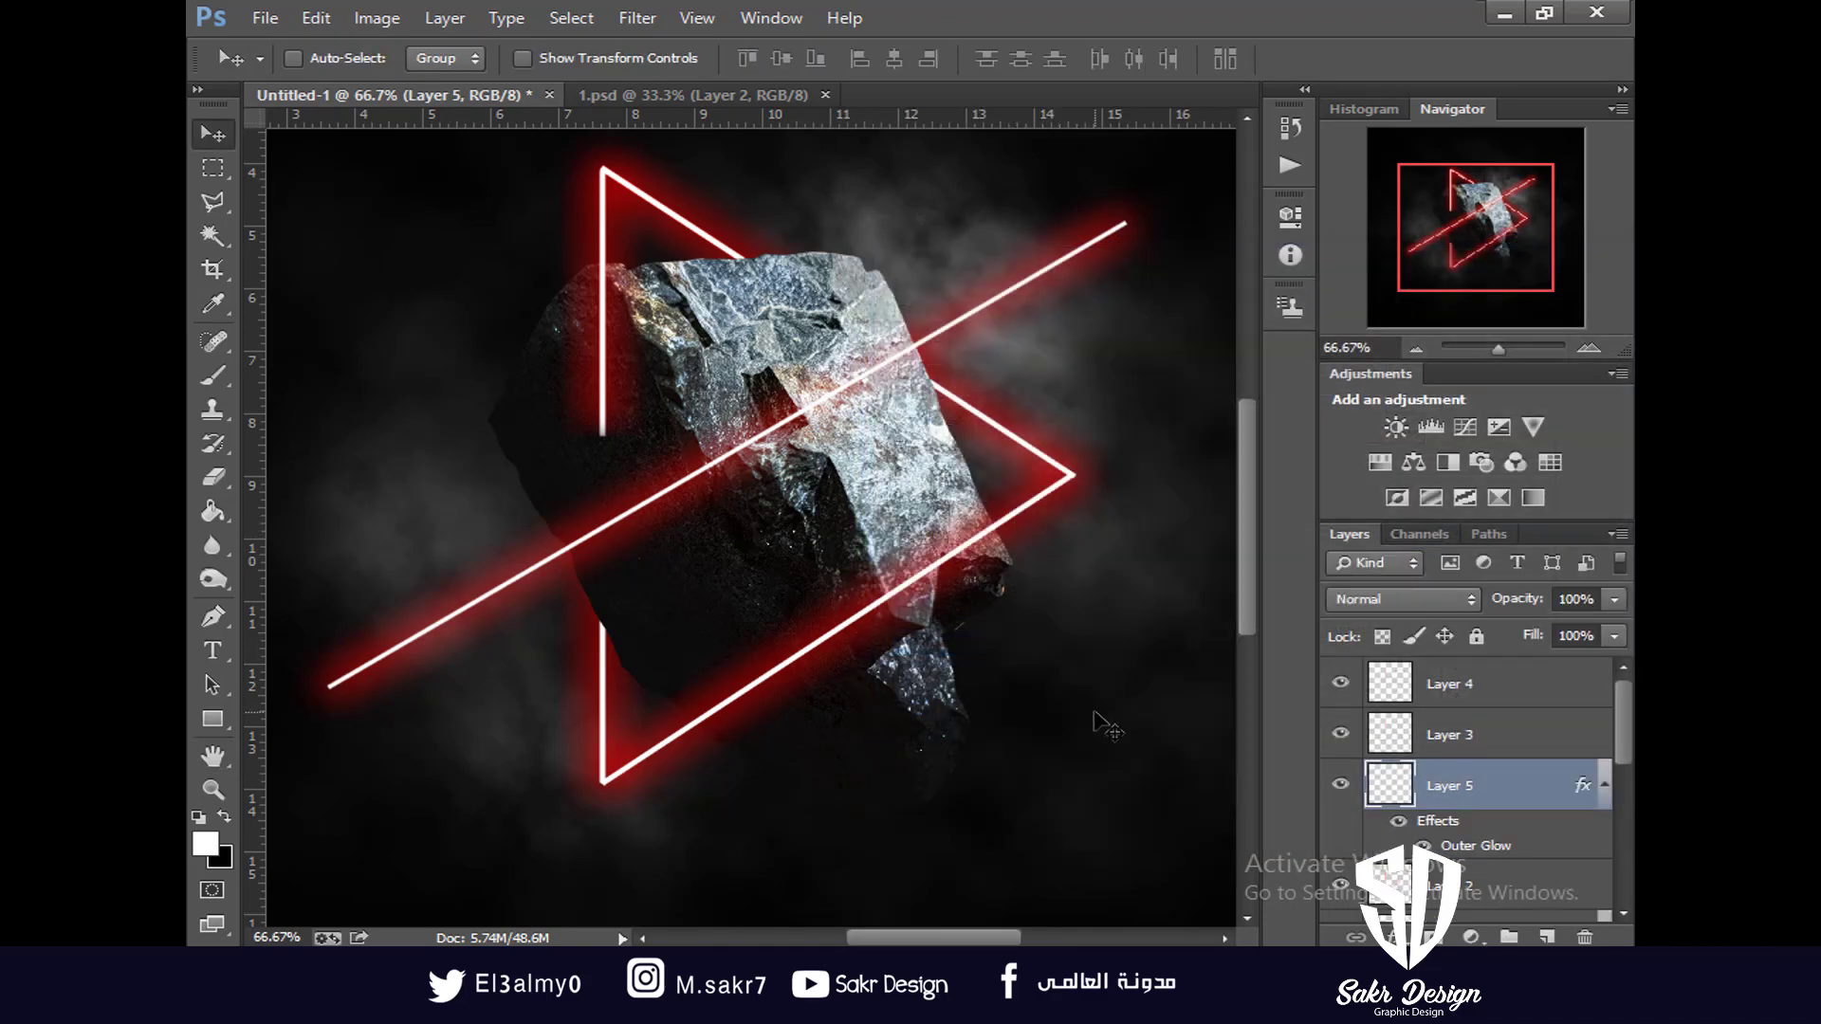
Erase the middle of the glowing diagonal line over the stone with a 121 px Eraser at 100% hardness
click(212, 477)
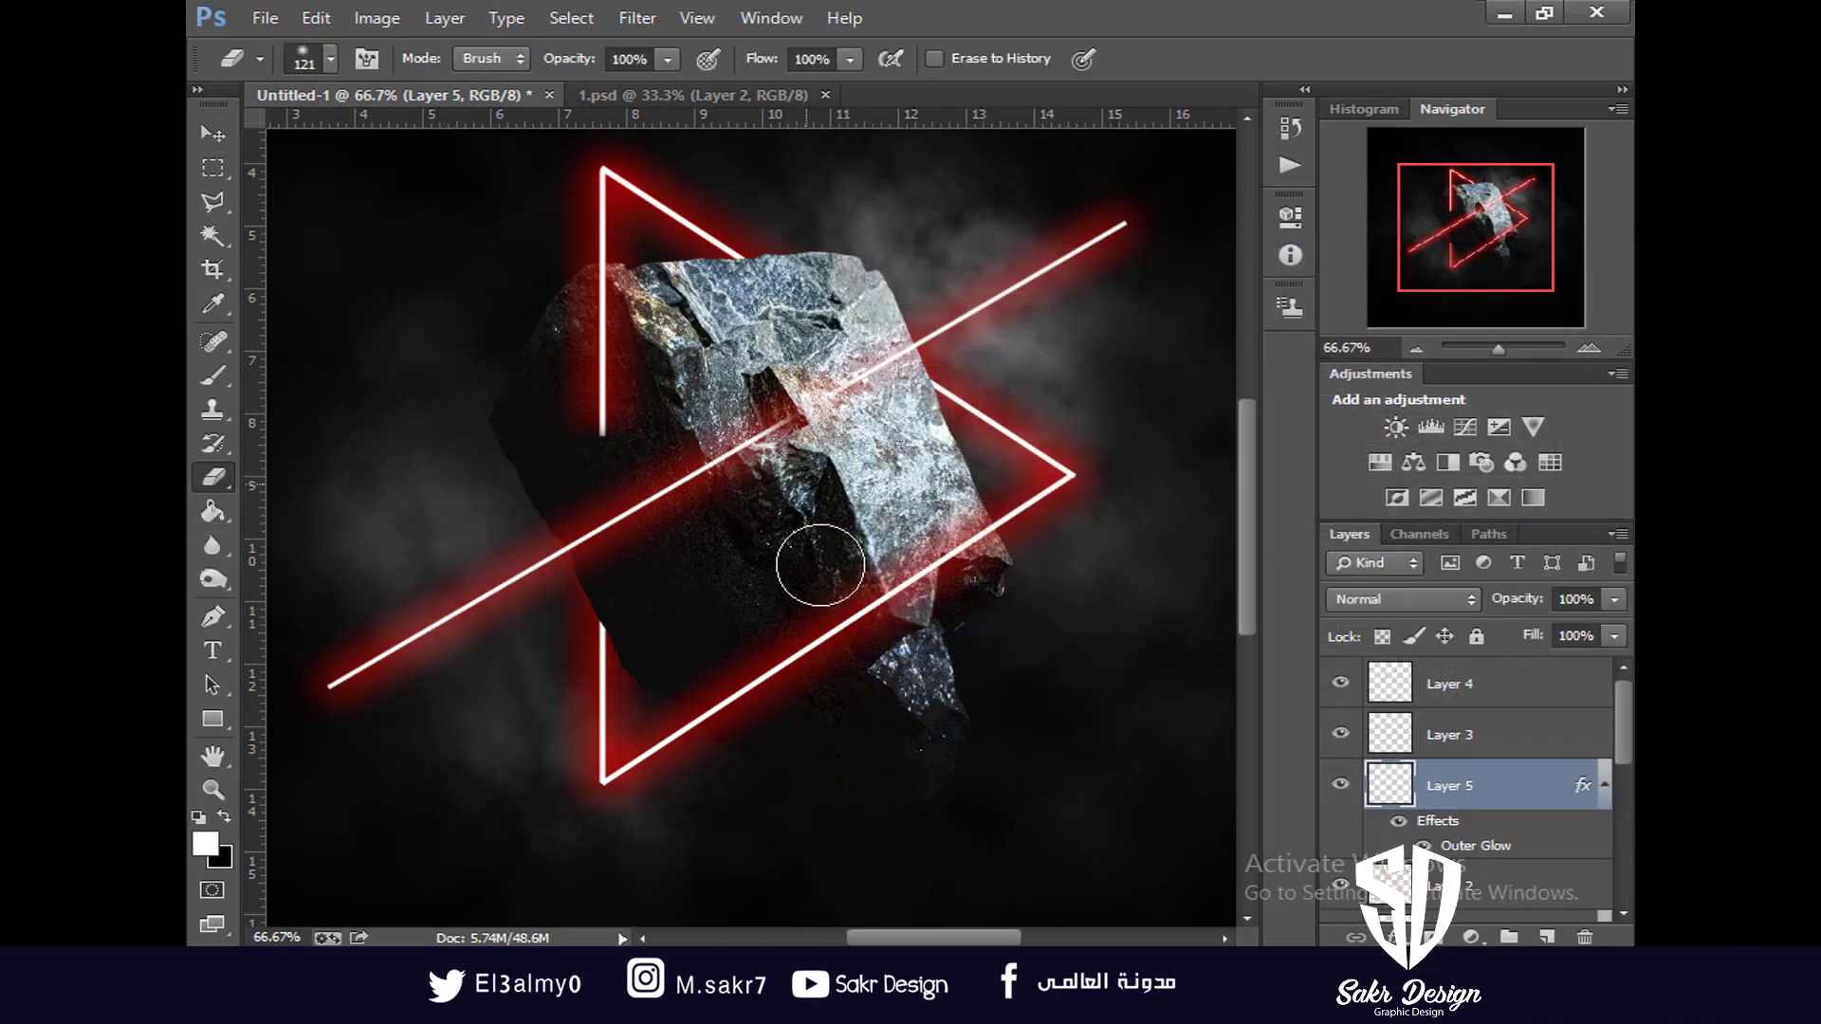
right_click(851, 456)
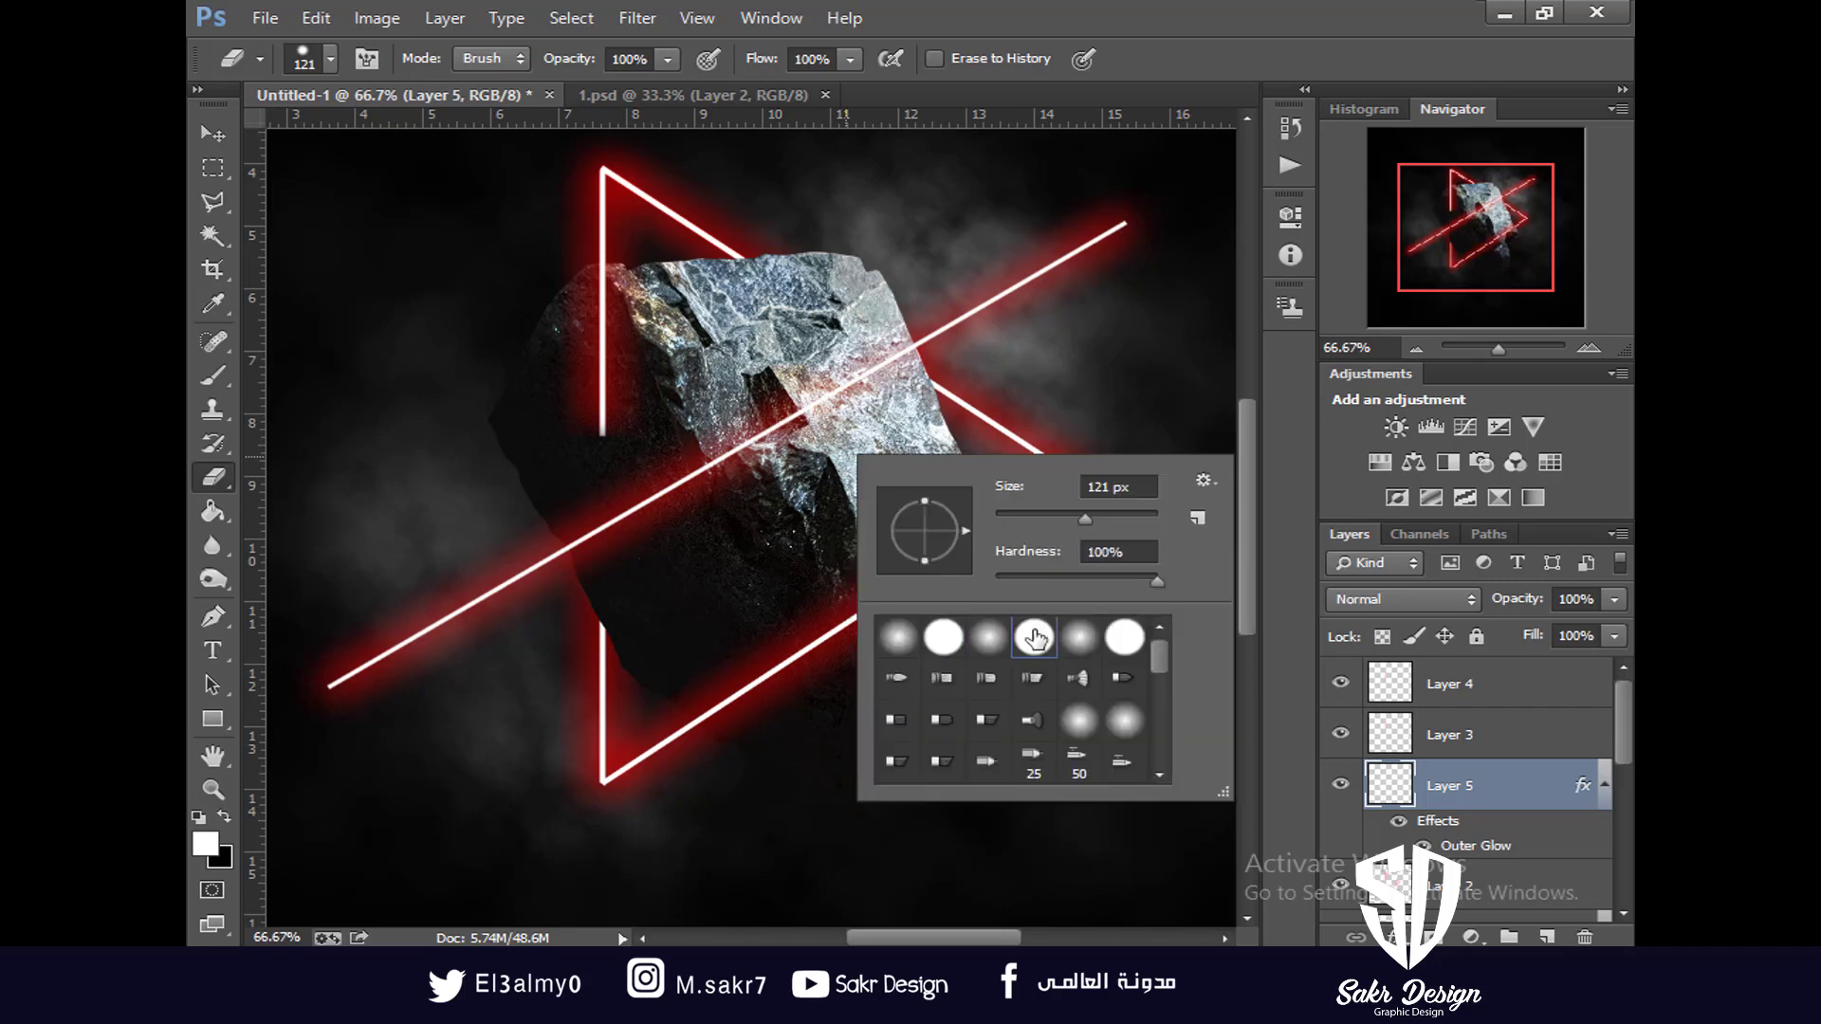
click(815, 415)
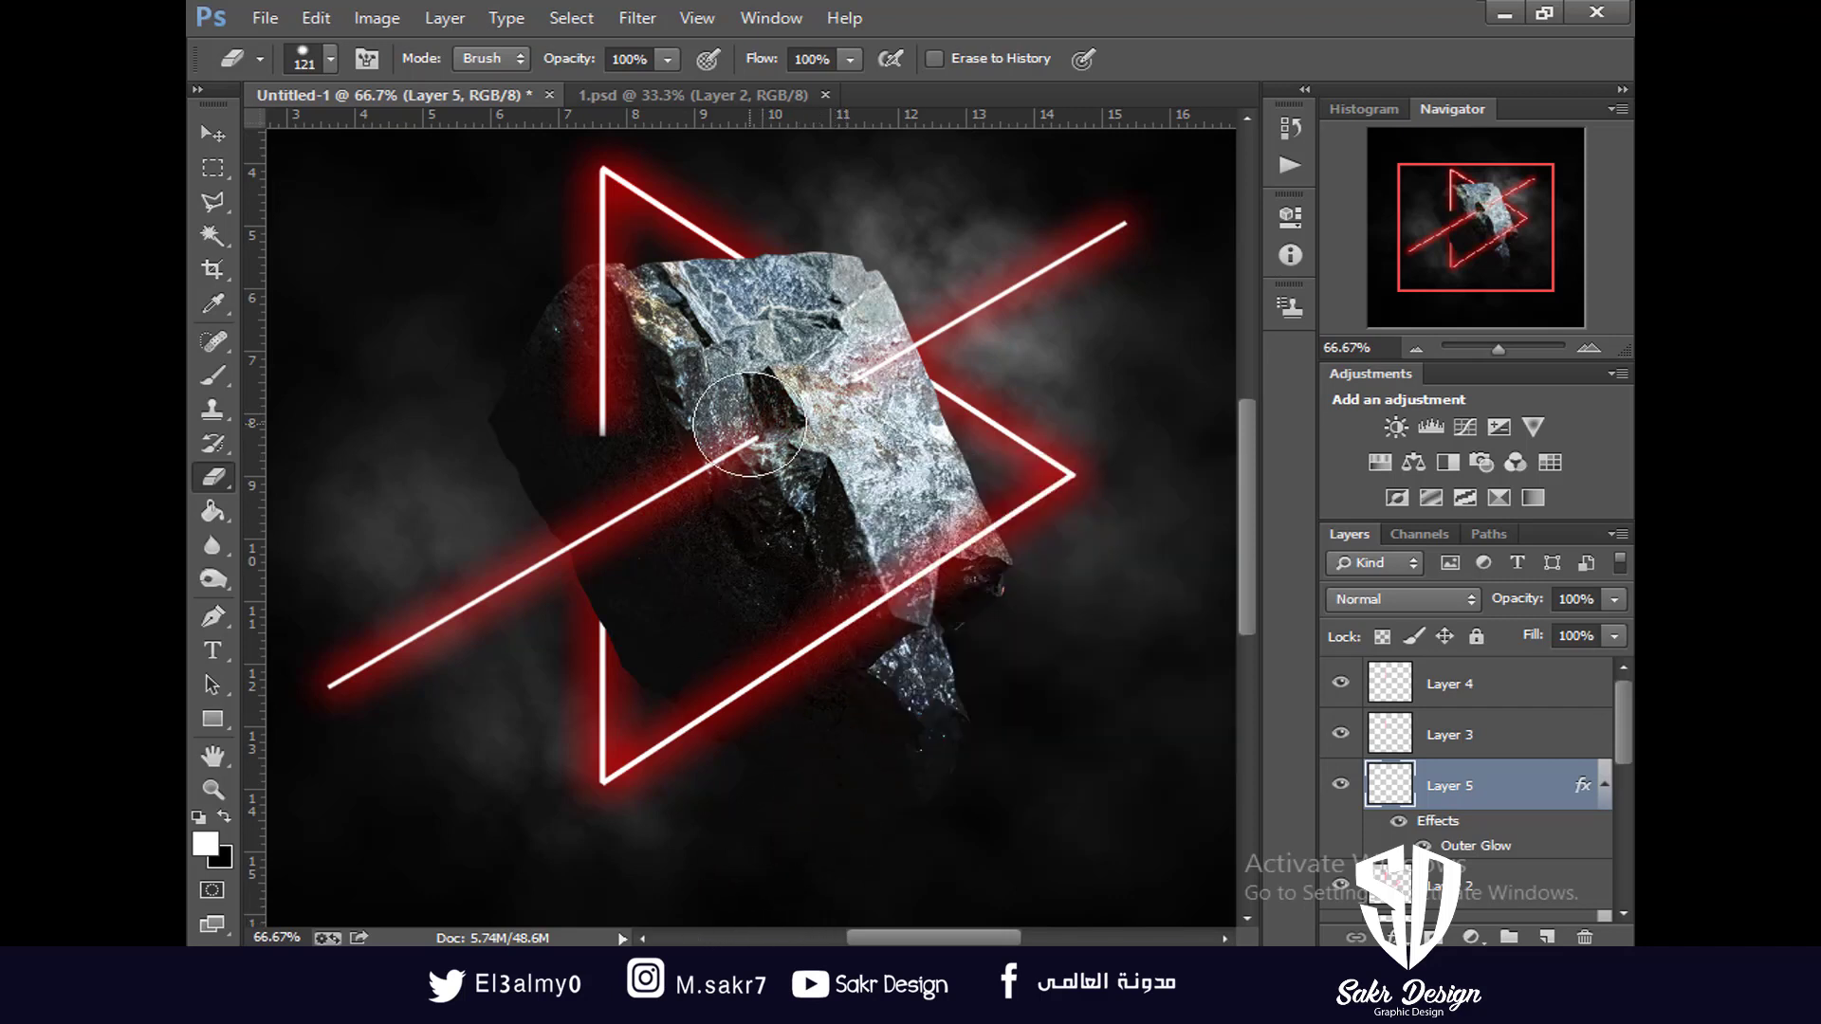
drag(800, 432, 651, 487)
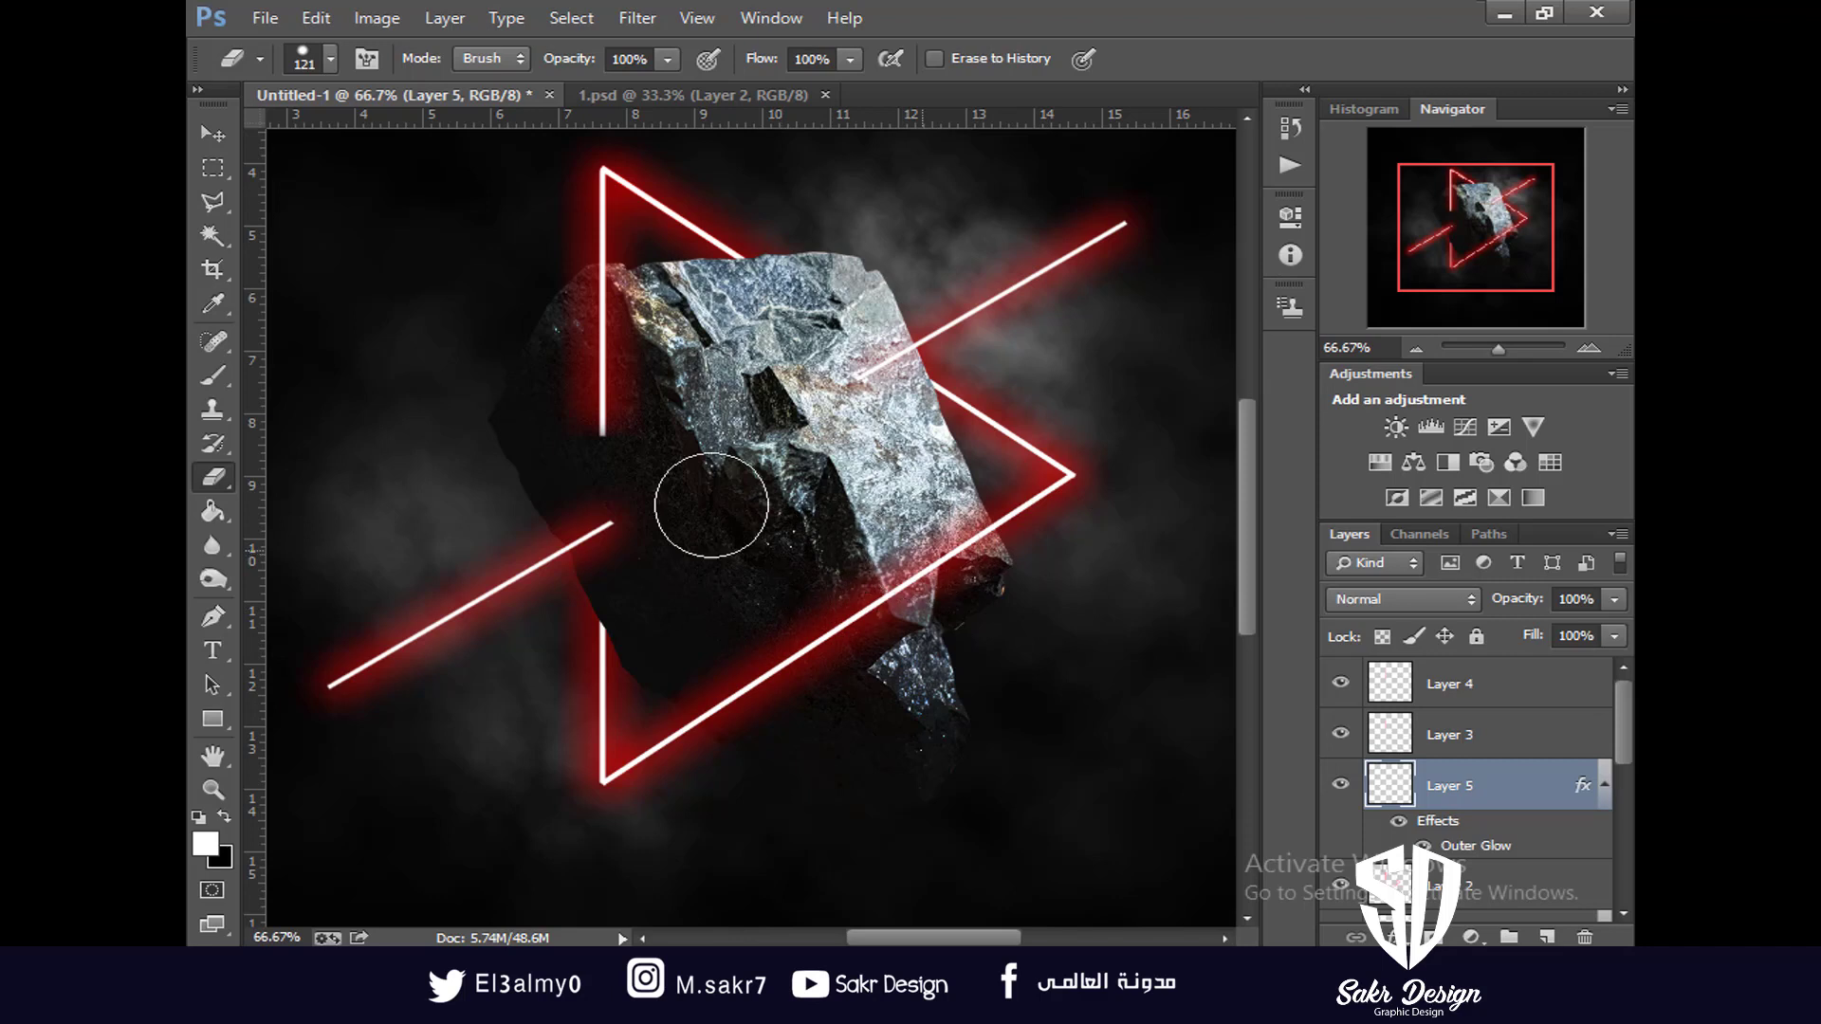
click(212, 134)
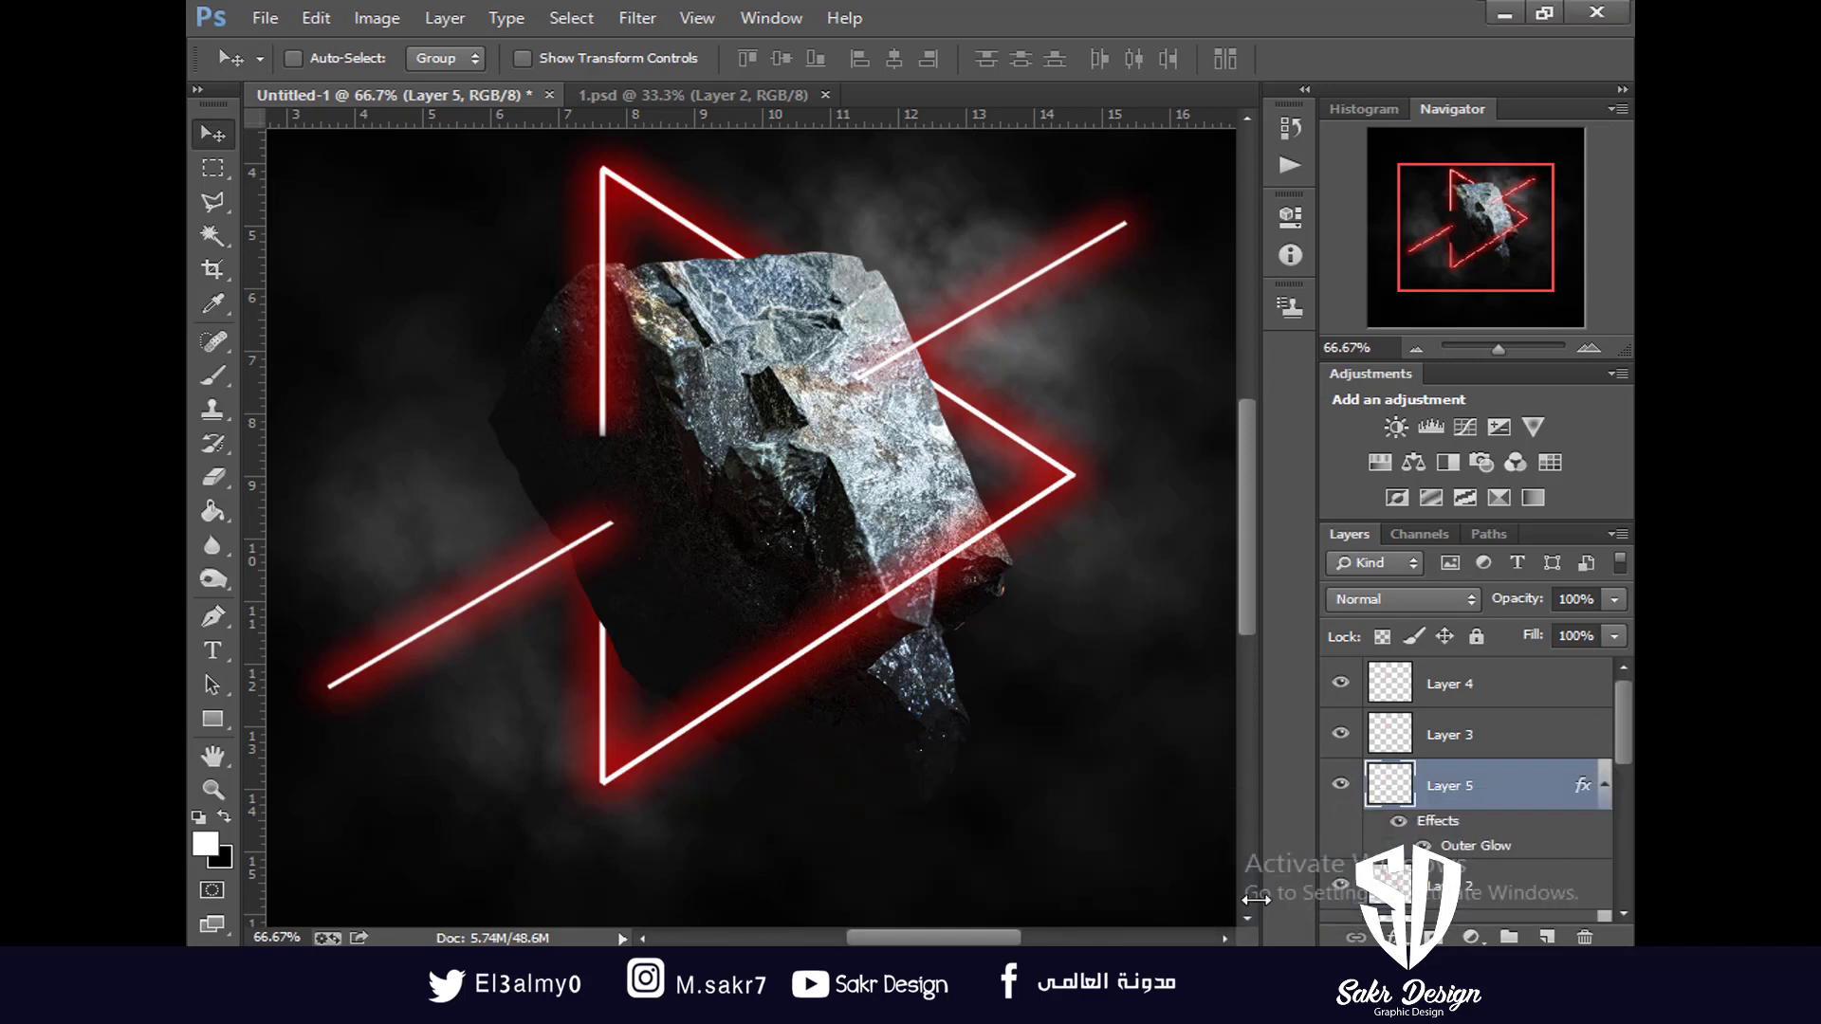
click(1493, 872)
click(209, 482)
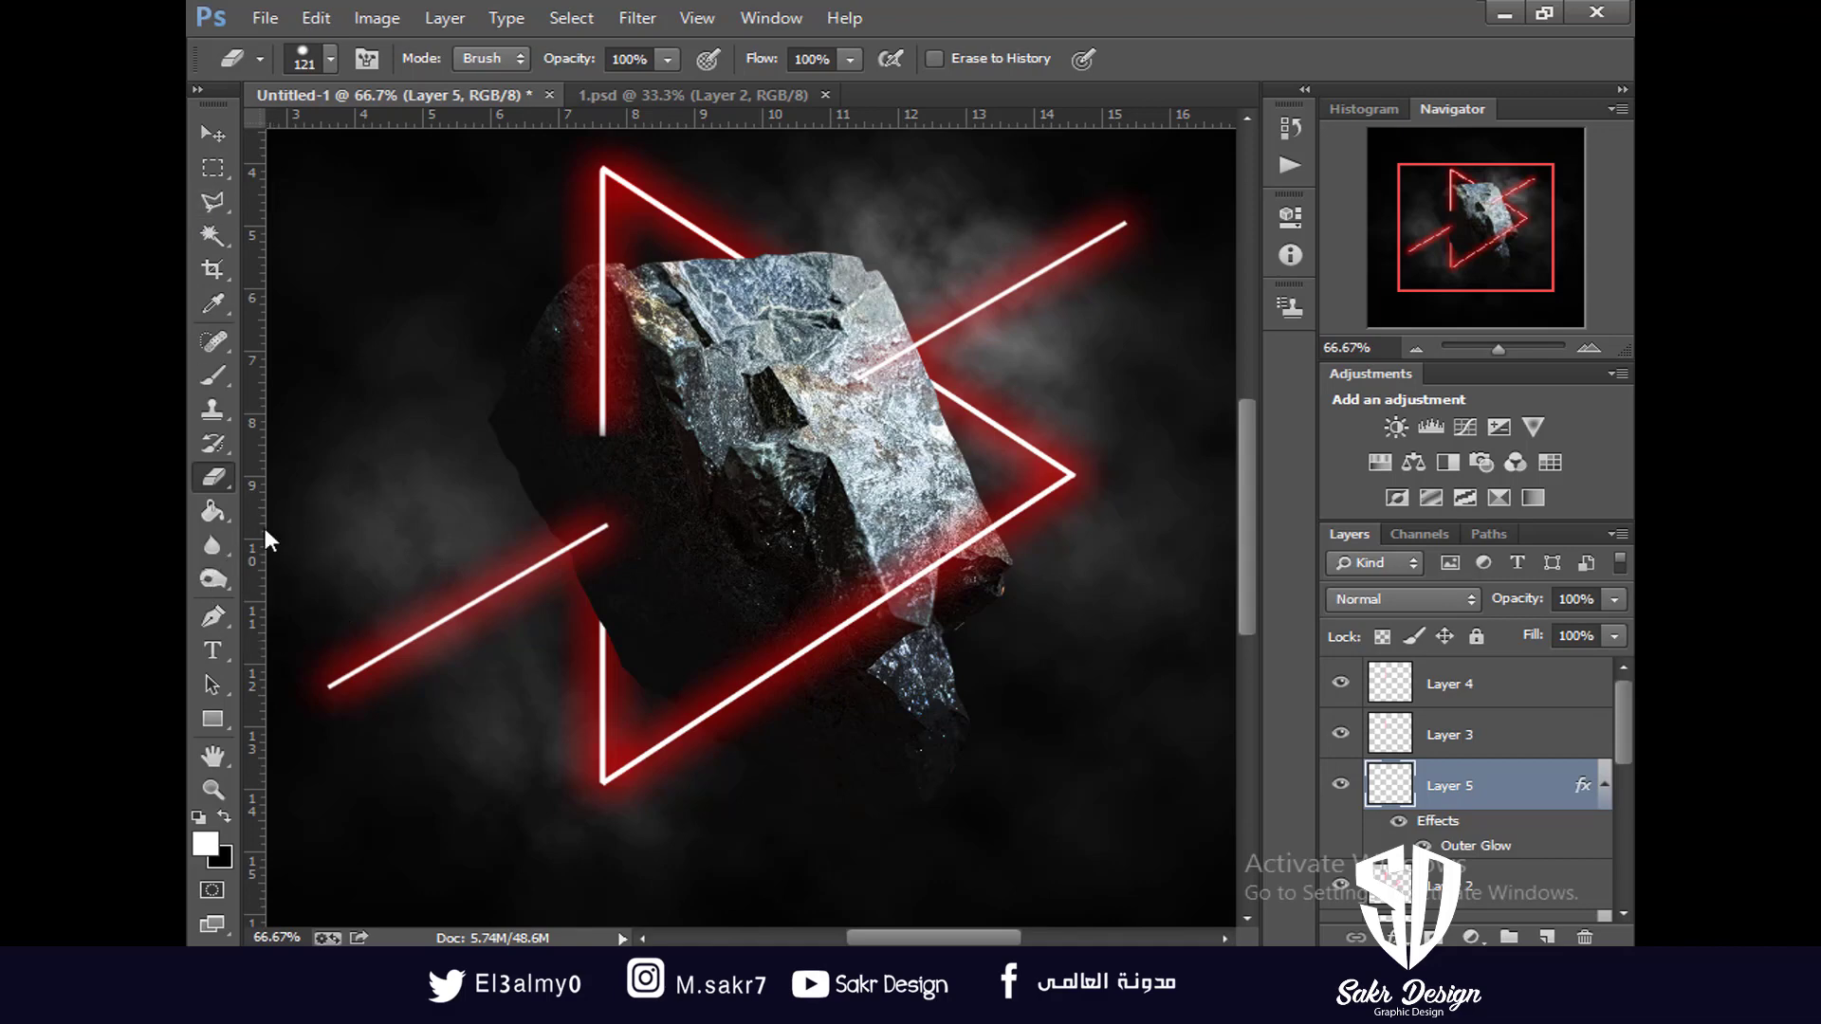
Switch to the Brush tool and set the foreground colour to ff0000
click(213, 376)
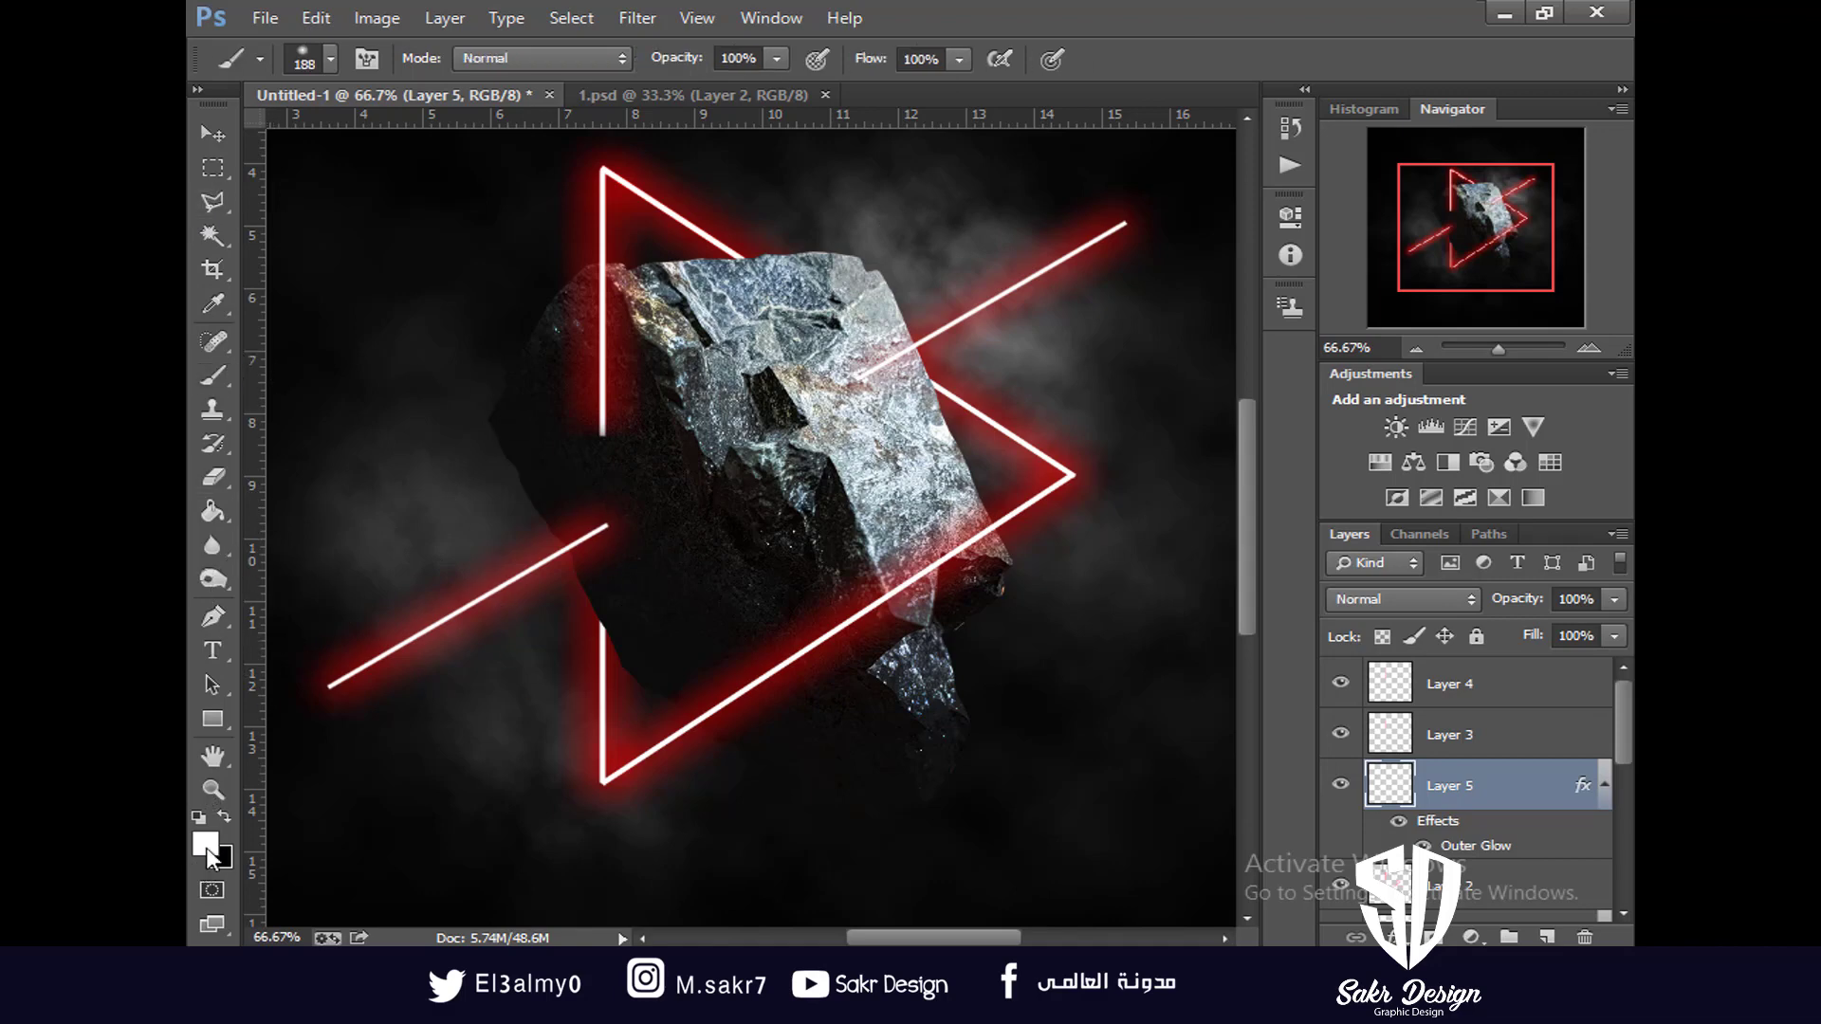
click(205, 847)
text(ff0000)
key(Return)
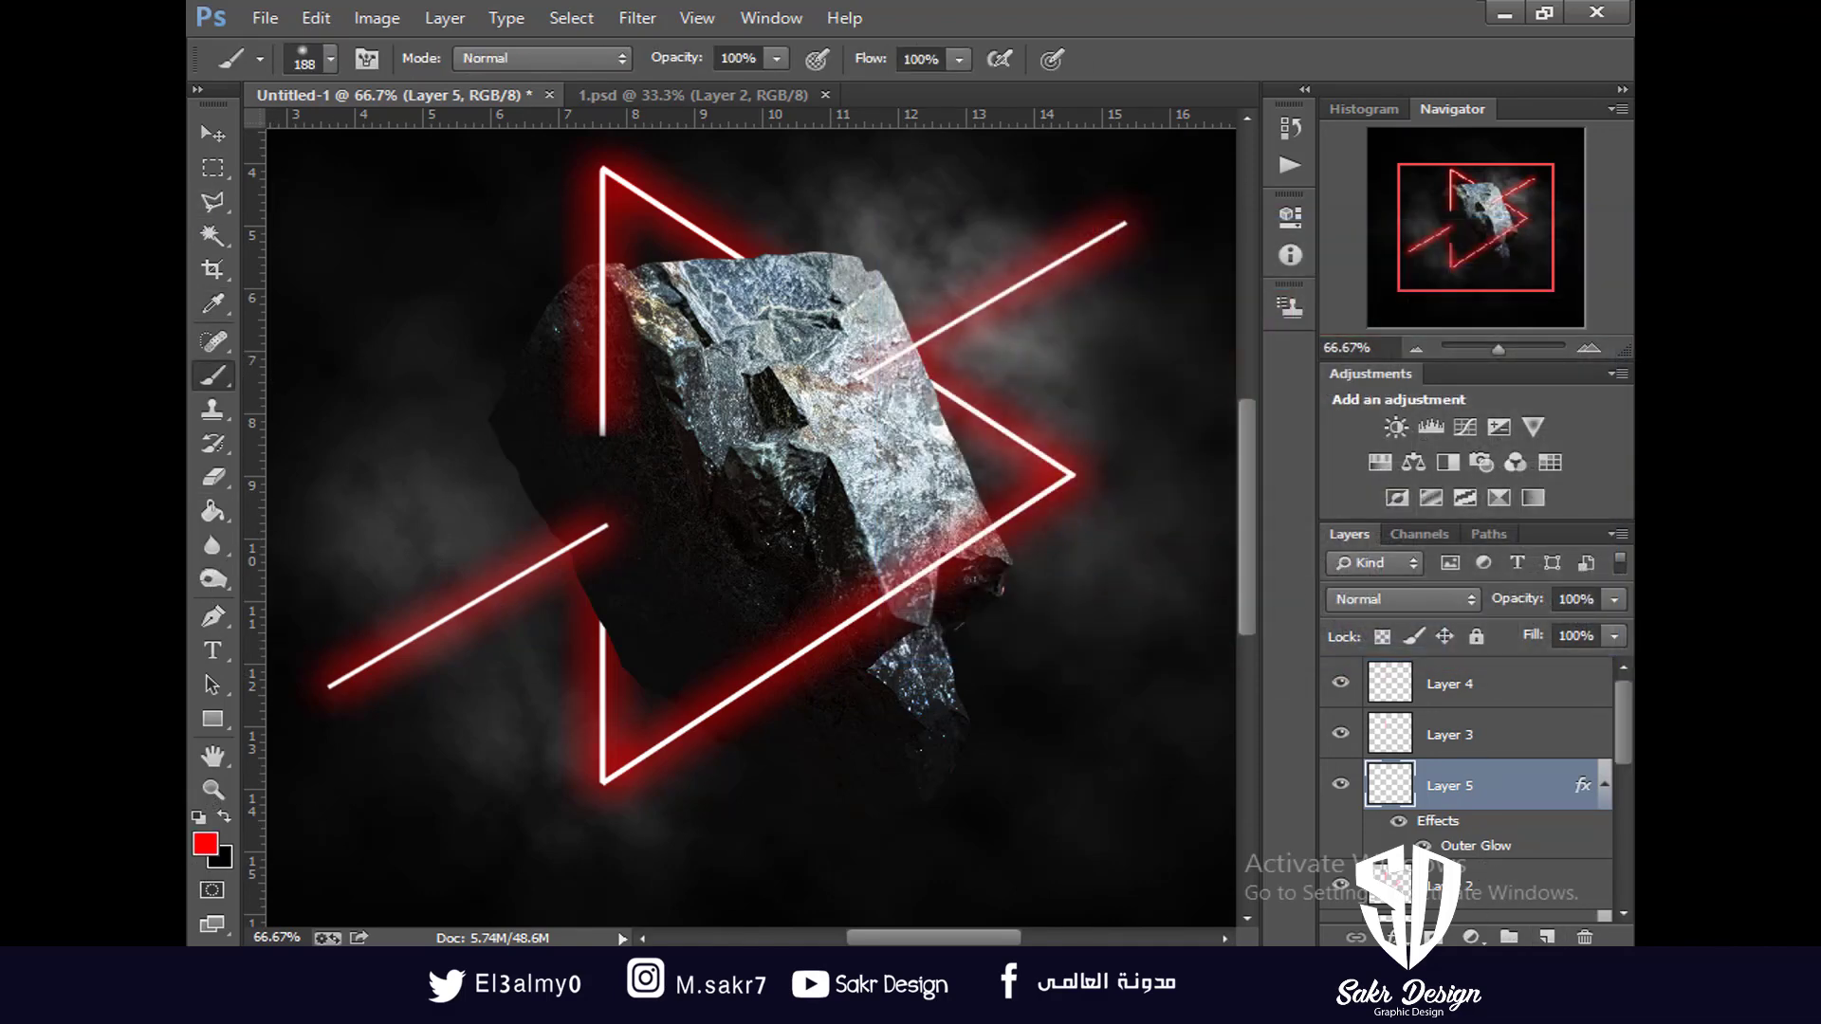
Create a new layer at the top of the stack in Soft Light mode and set the soft brush size to 73 px
click(1546, 937)
key(ctrl+plus)
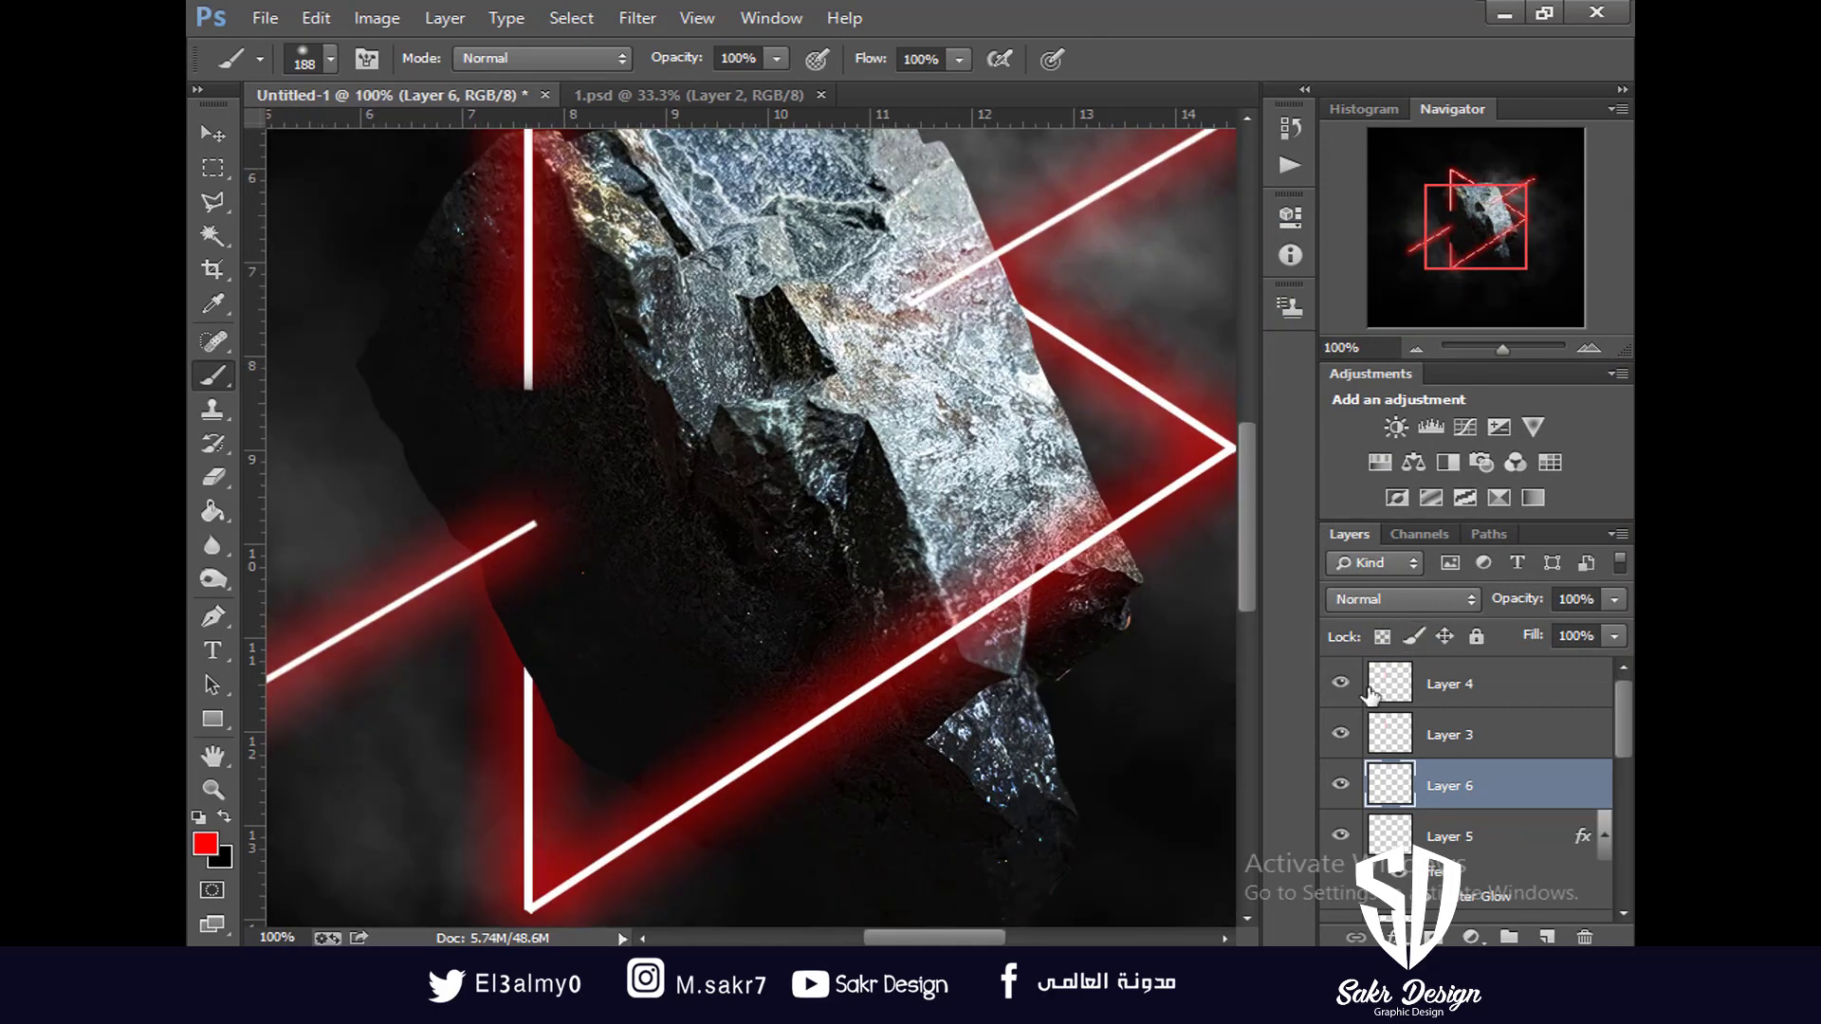
drag(1479, 790, 1475, 668)
right_click(1083, 550)
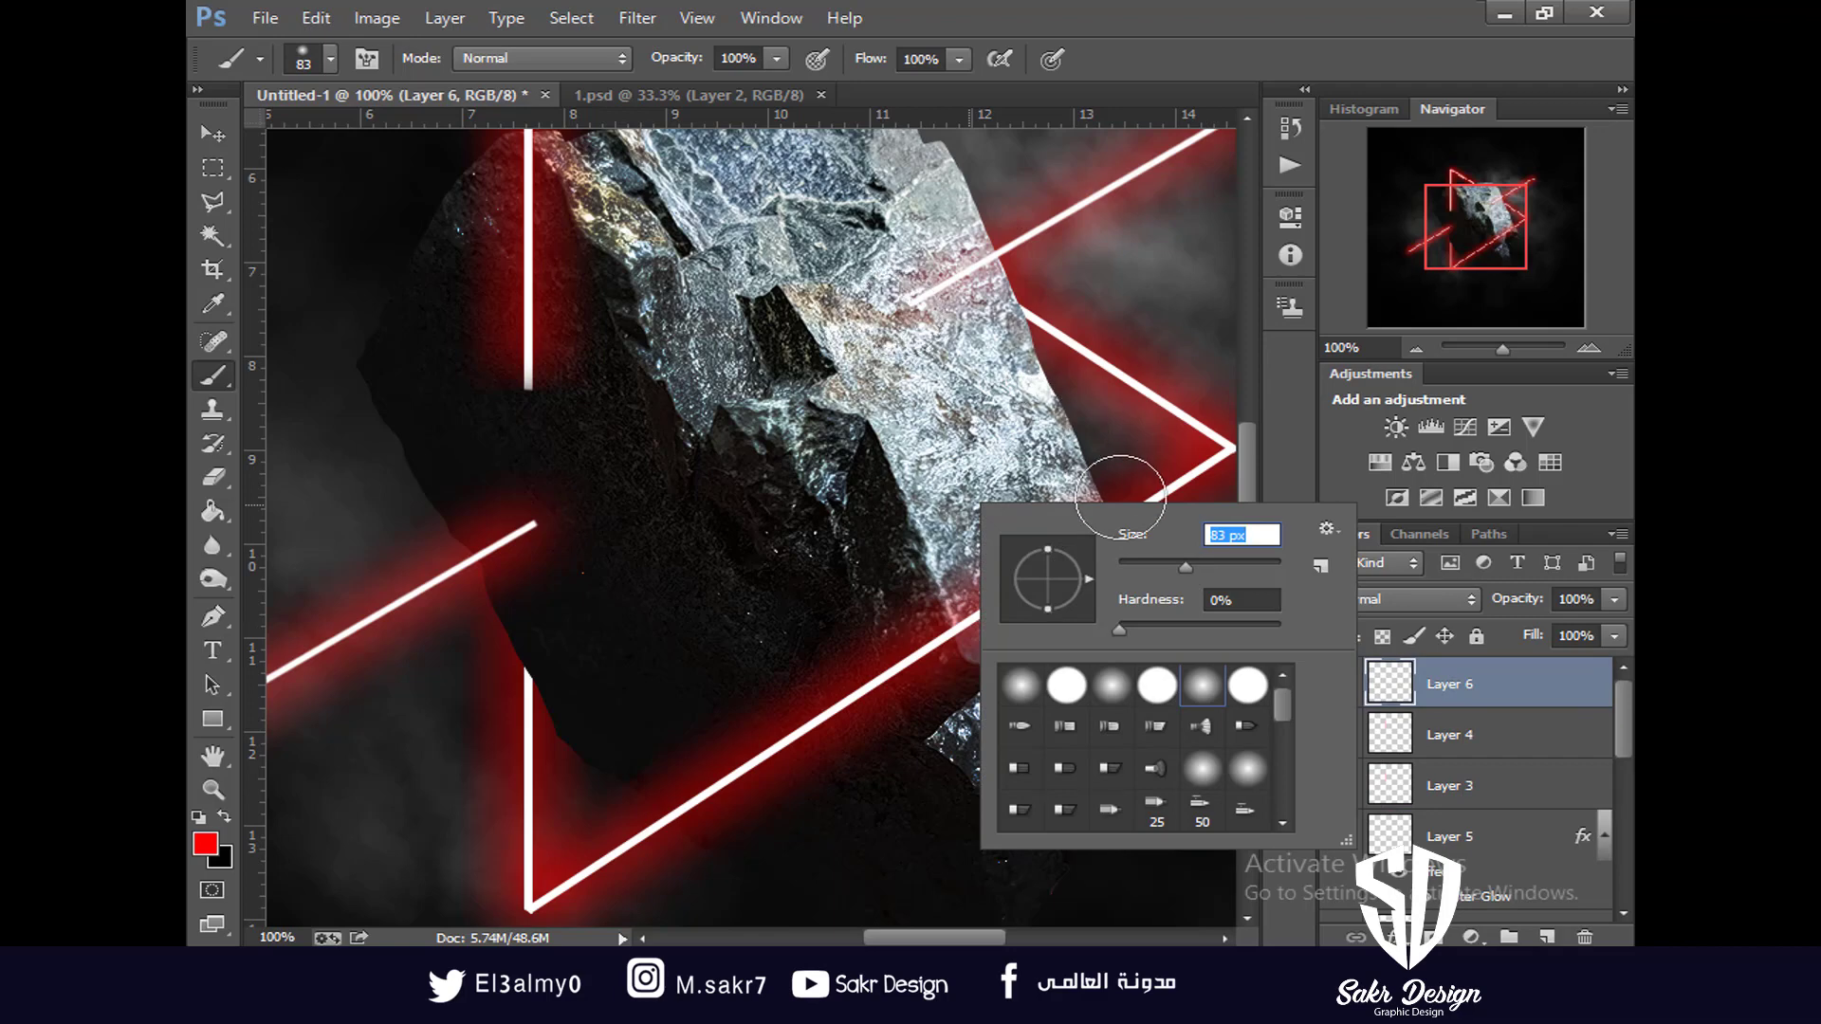
click(1456, 607)
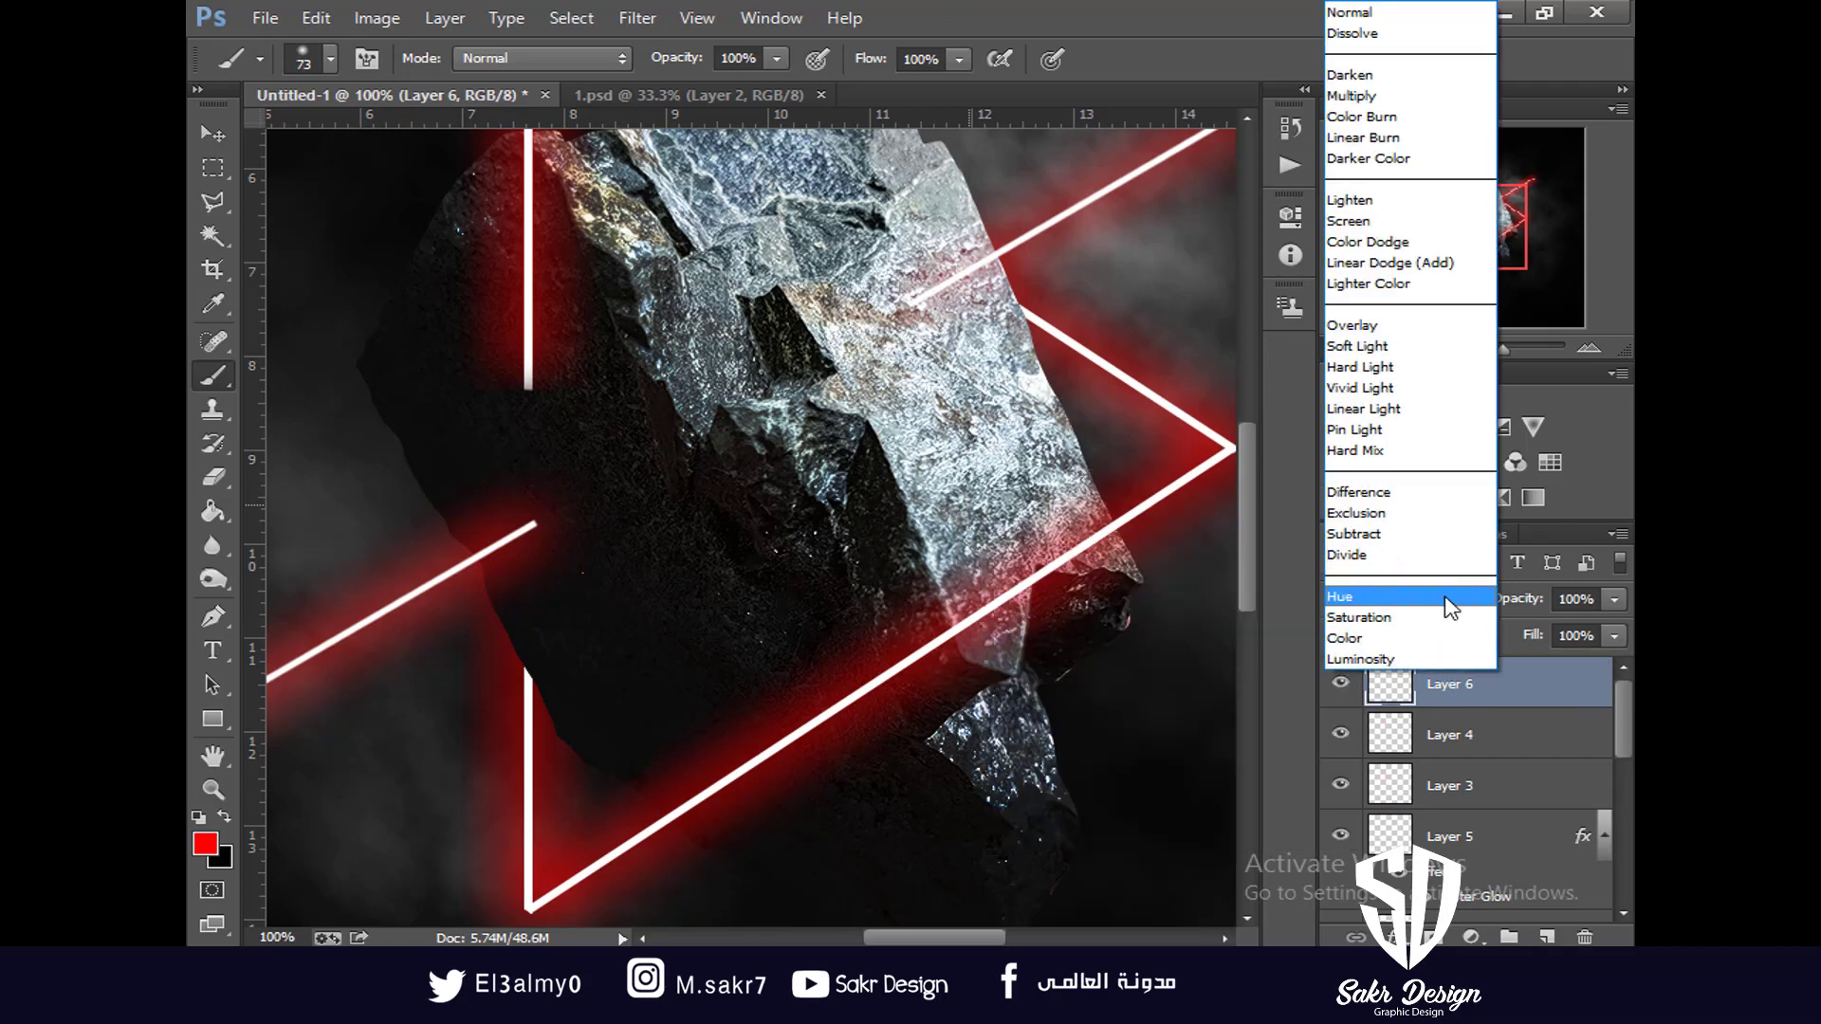
click(1386, 347)
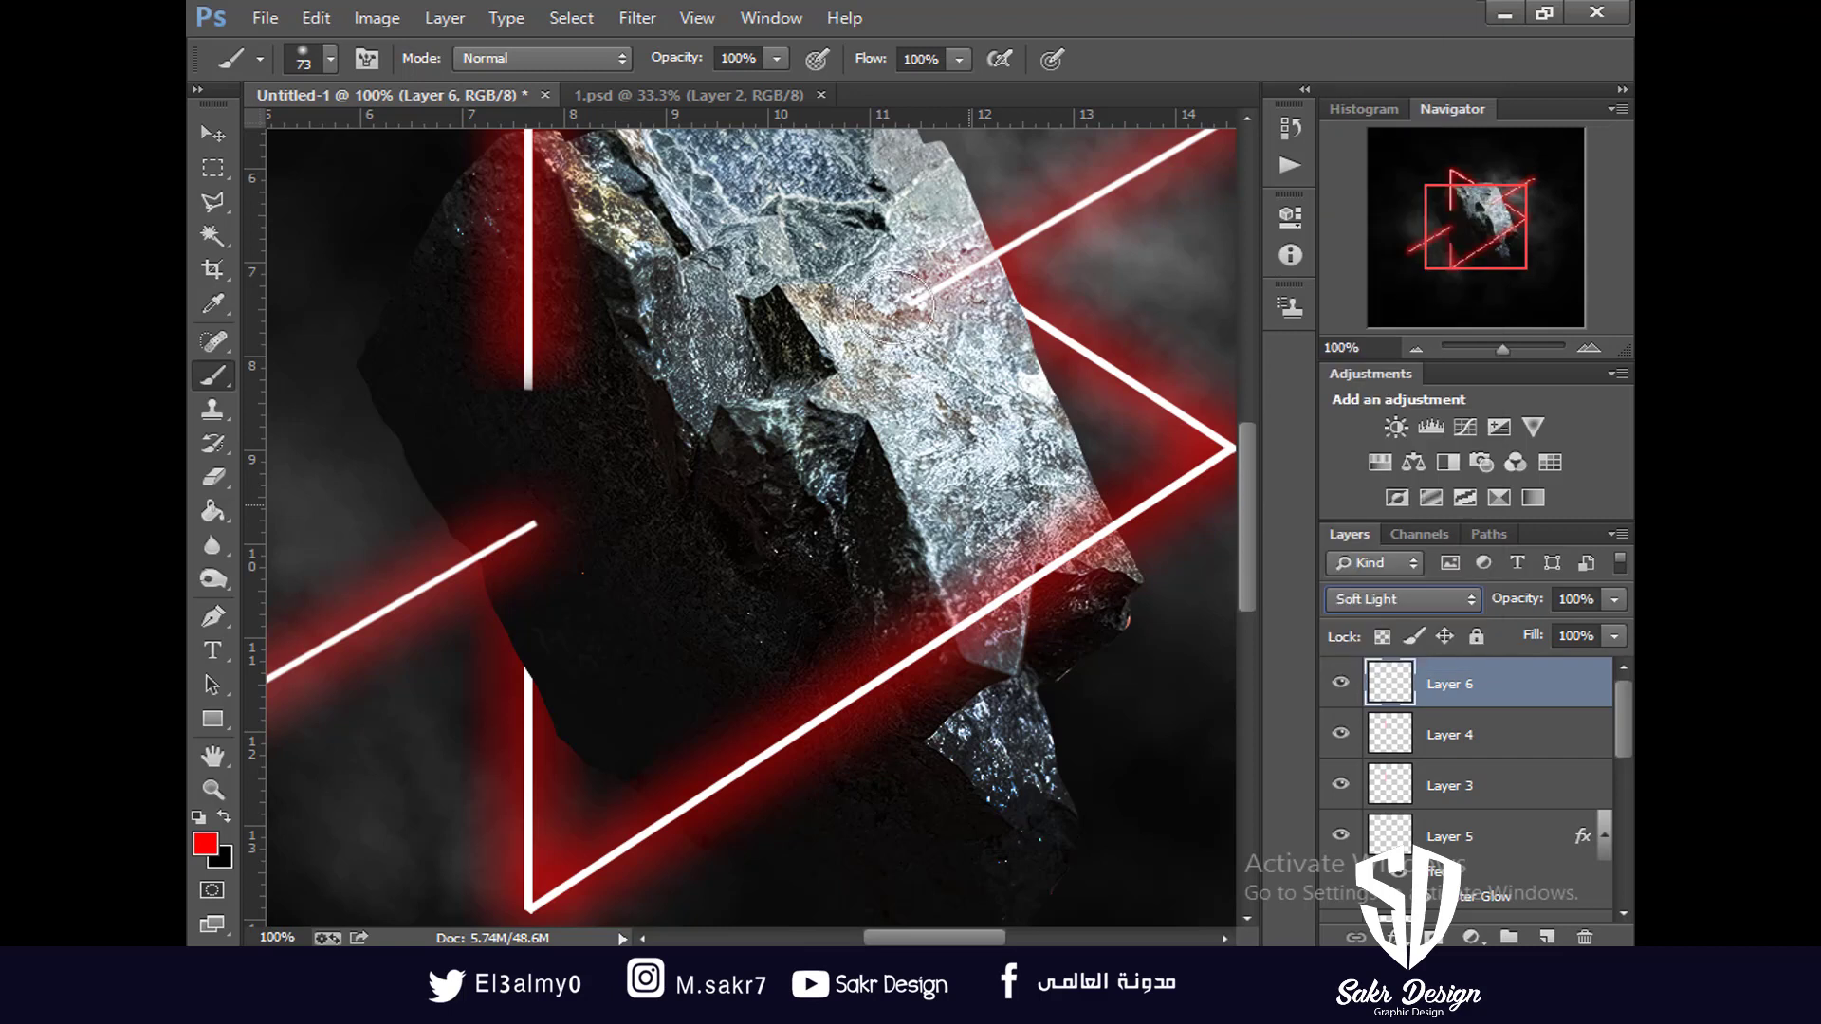
Paint soft red light spots on the stone at both inner ends of the broken diagonal line
click(896, 299)
click(902, 304)
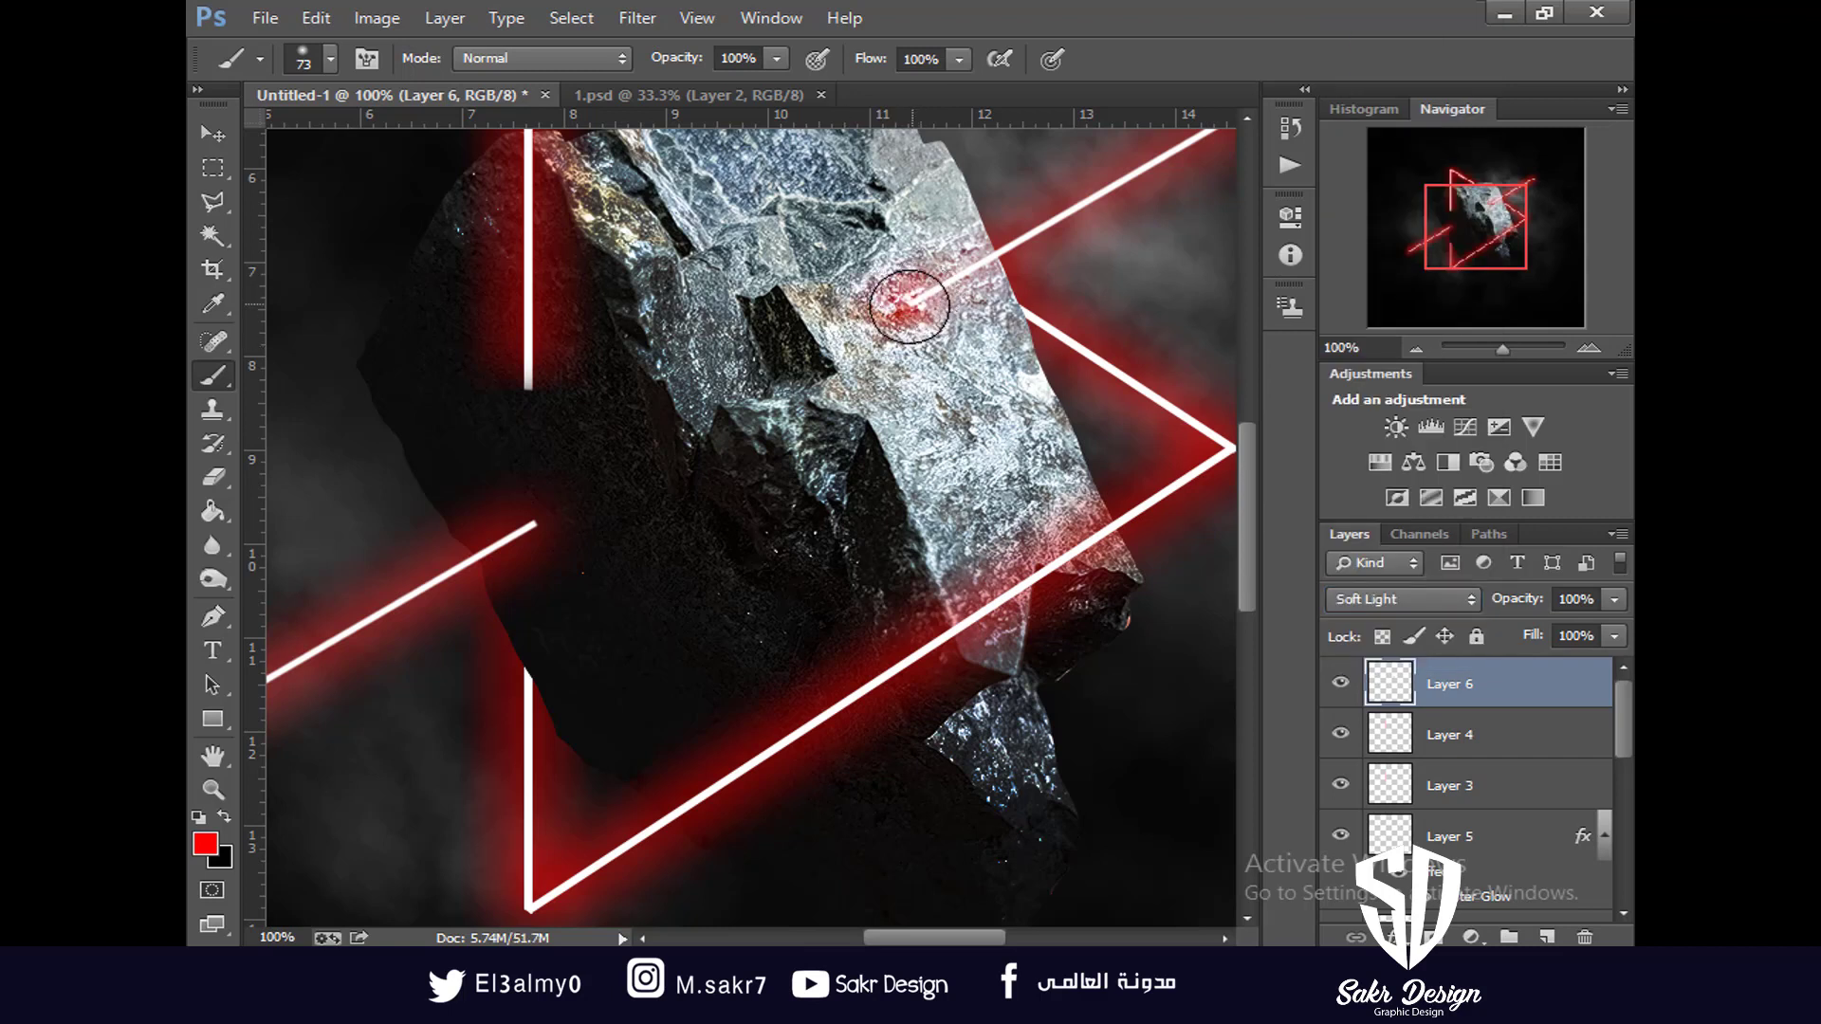
click(902, 304)
click(545, 521)
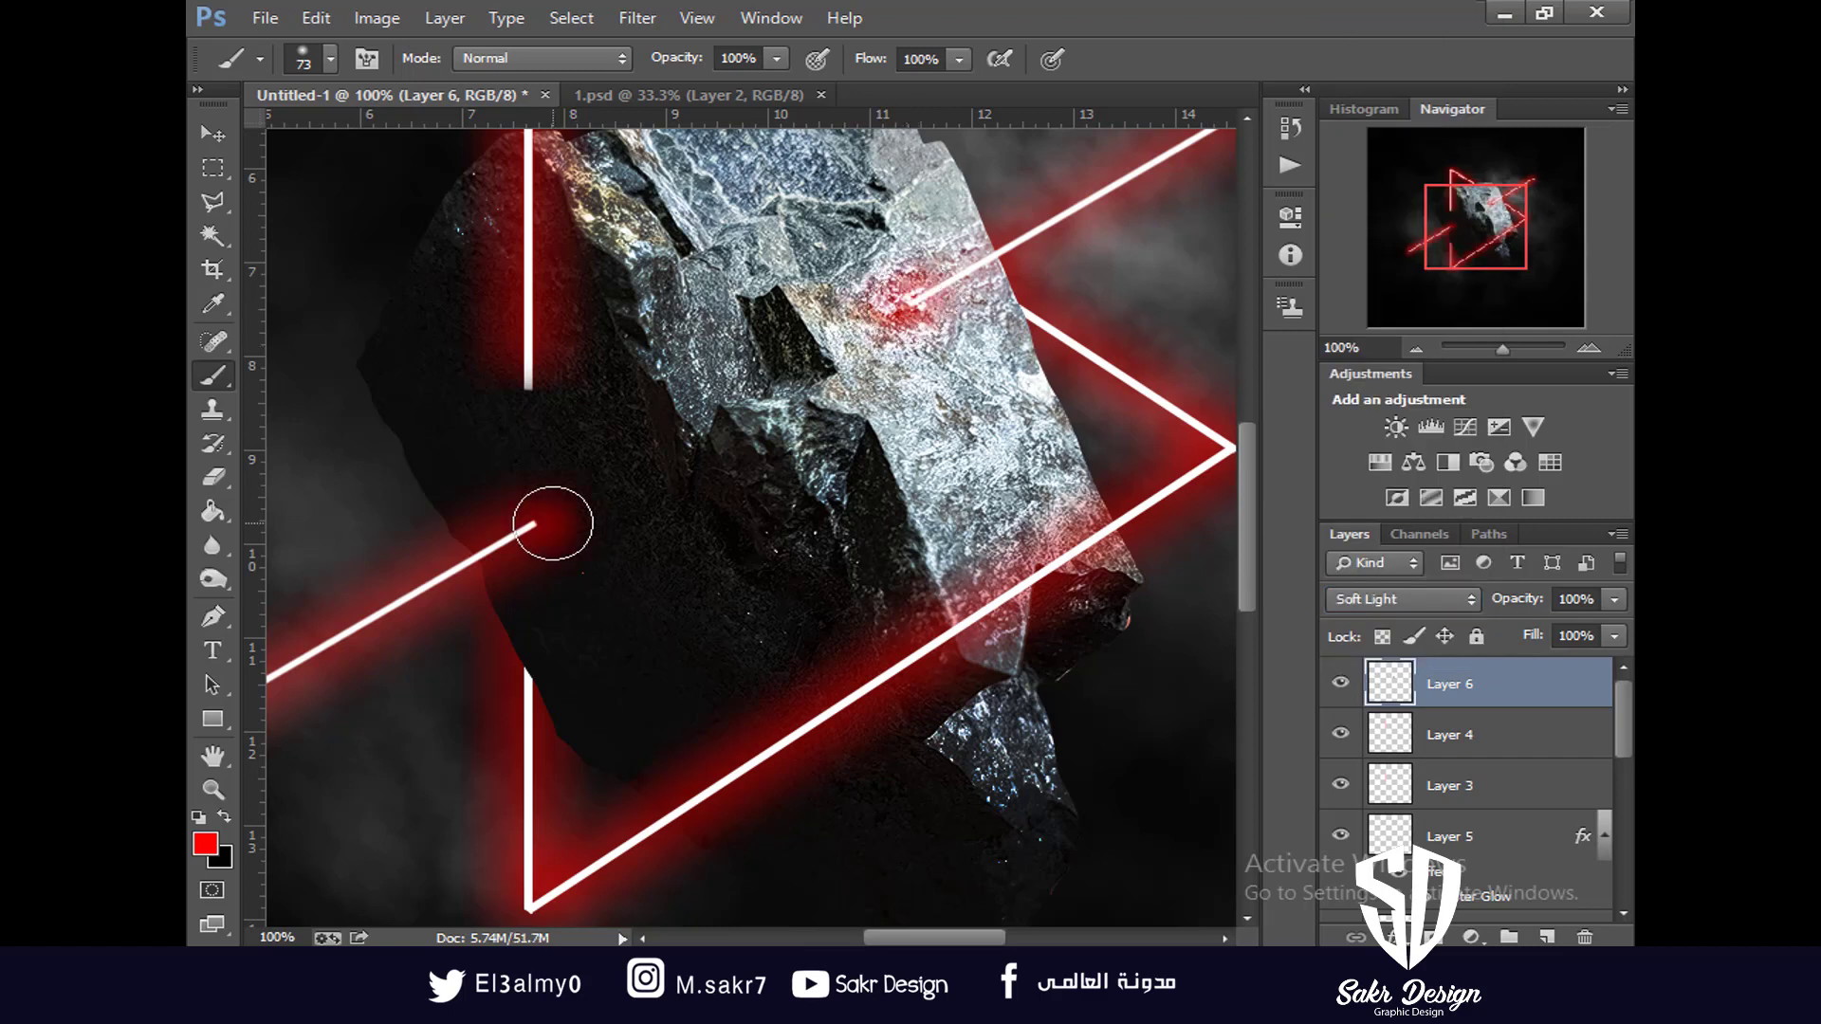
Examine the painted red light spots against the whole composition, and switch to the Move tool
key(ctrl+0)
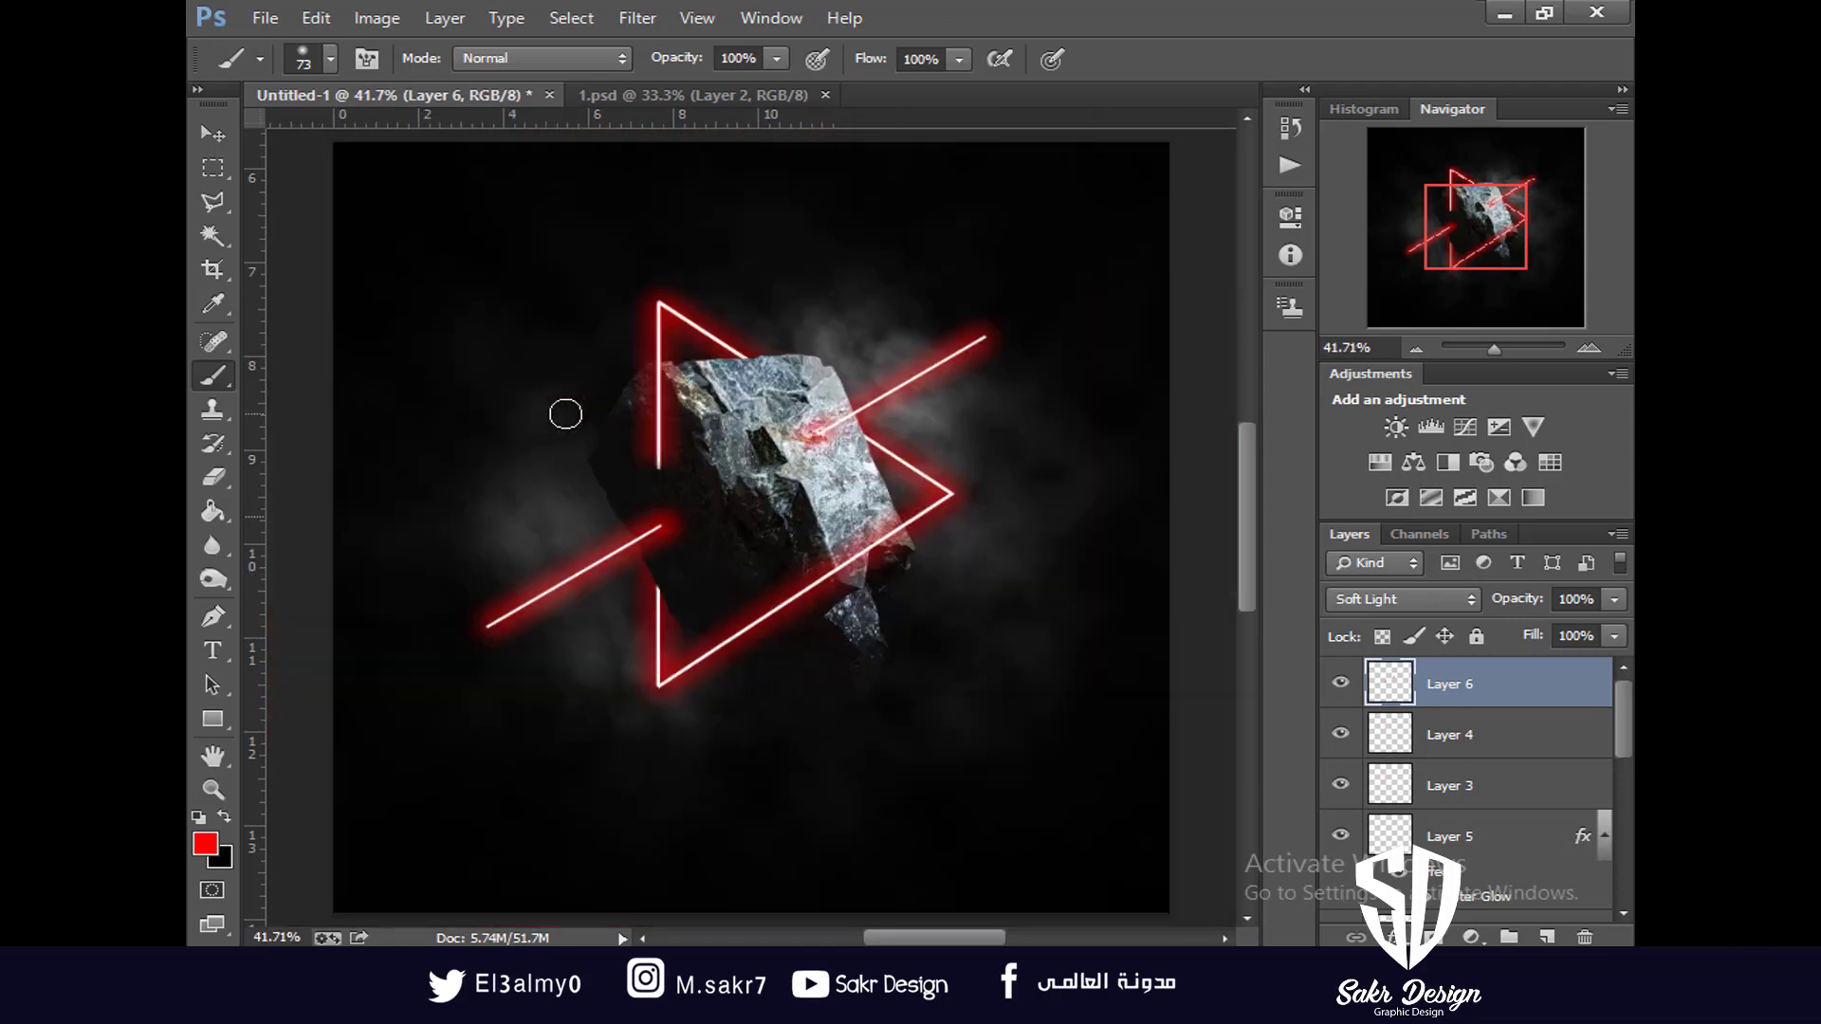
key(ctrl+plus)
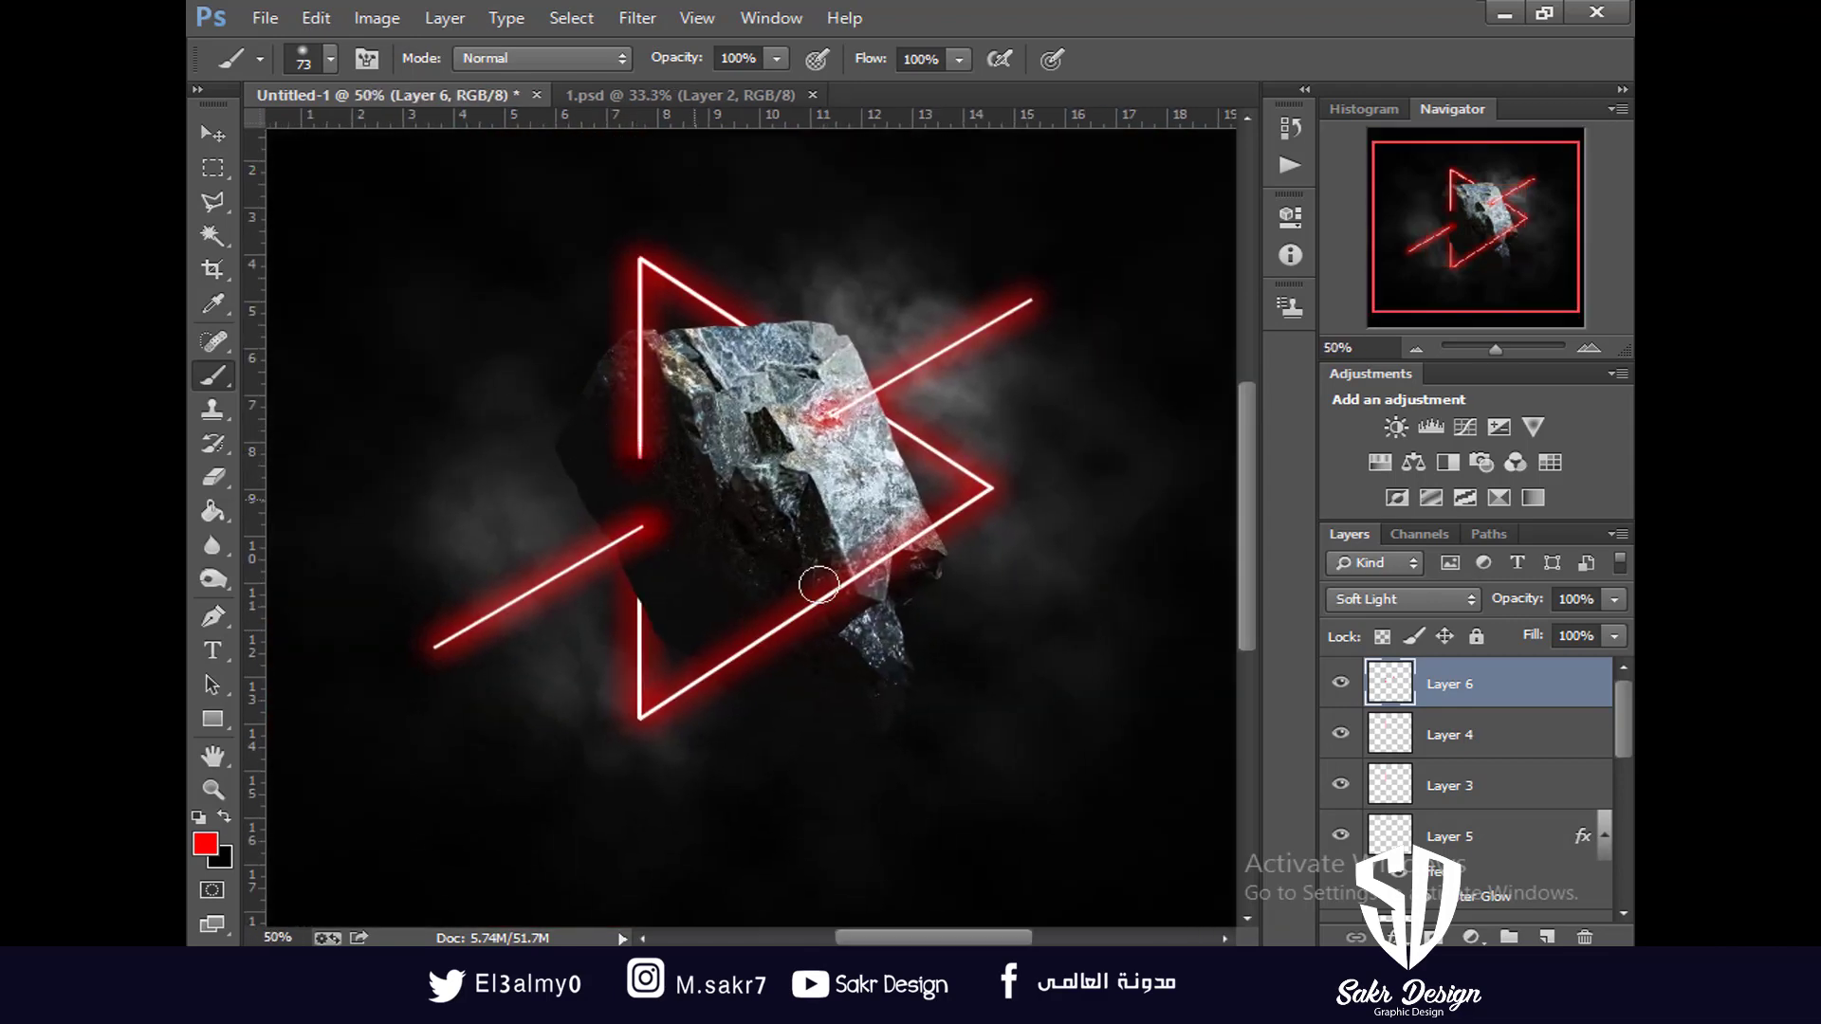
key(ctrl+plus)
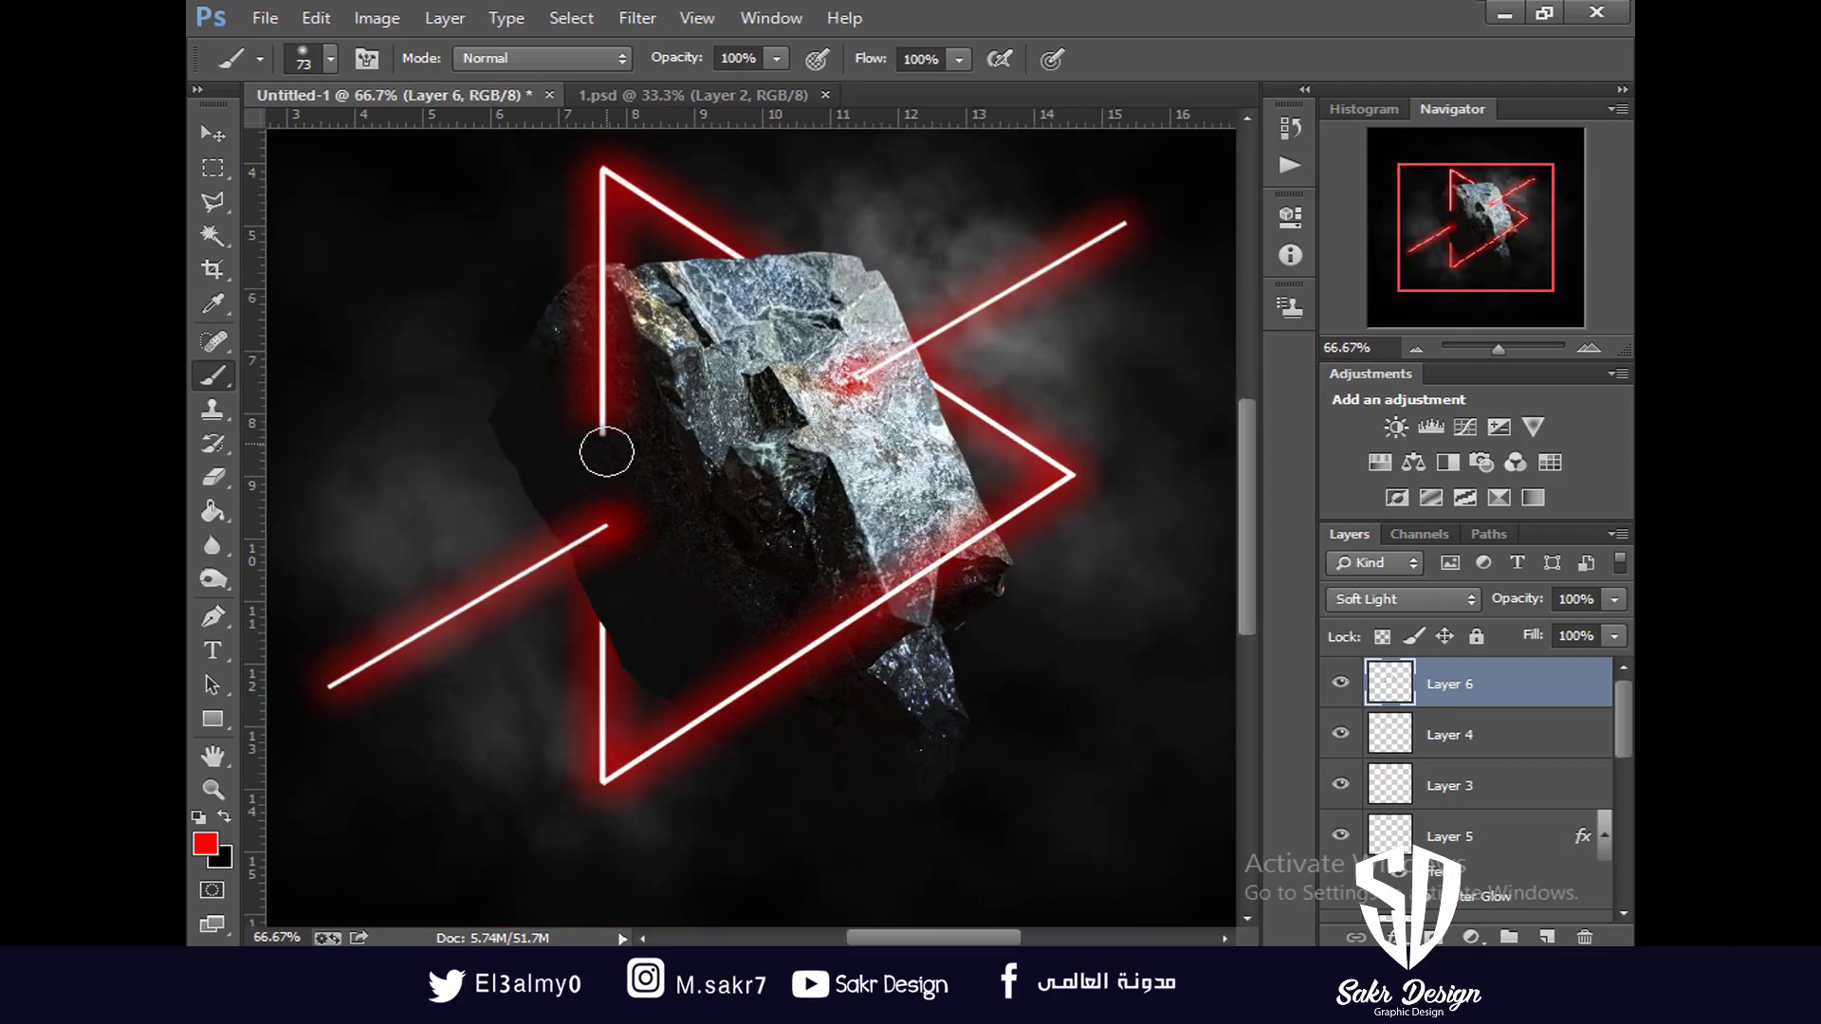
key(alt)
key(alt)
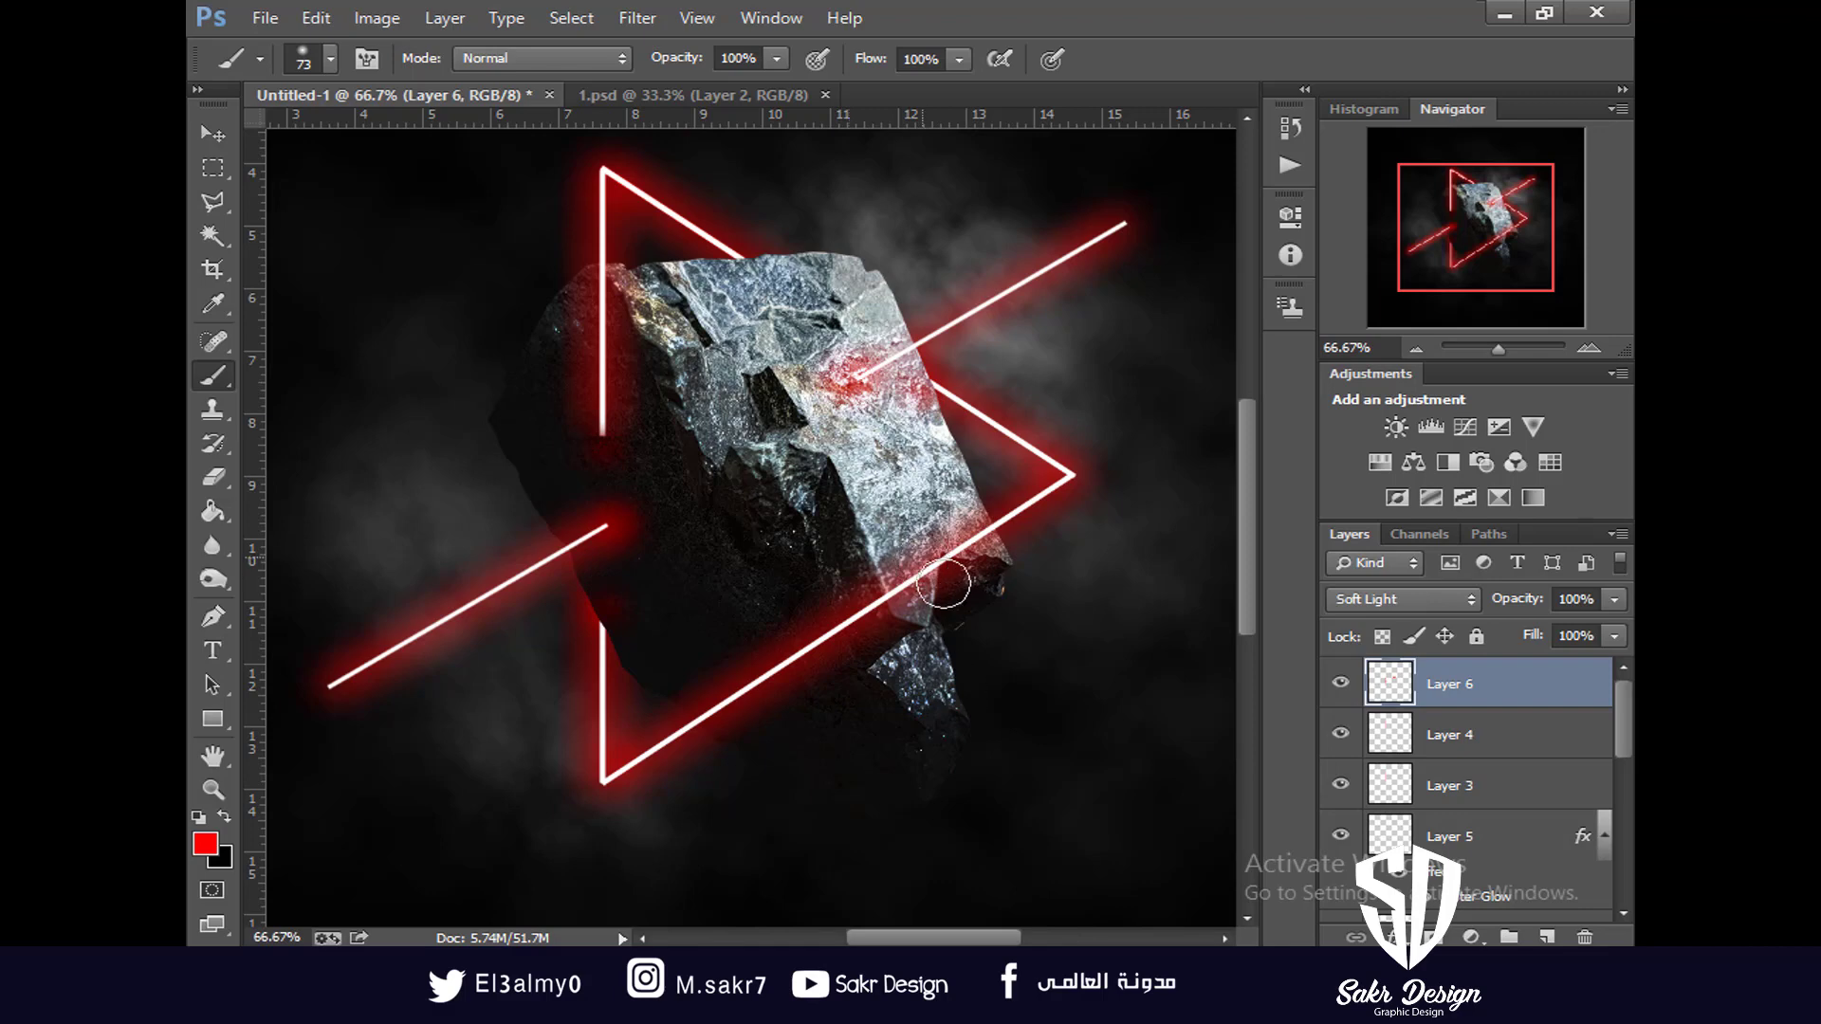
click(216, 131)
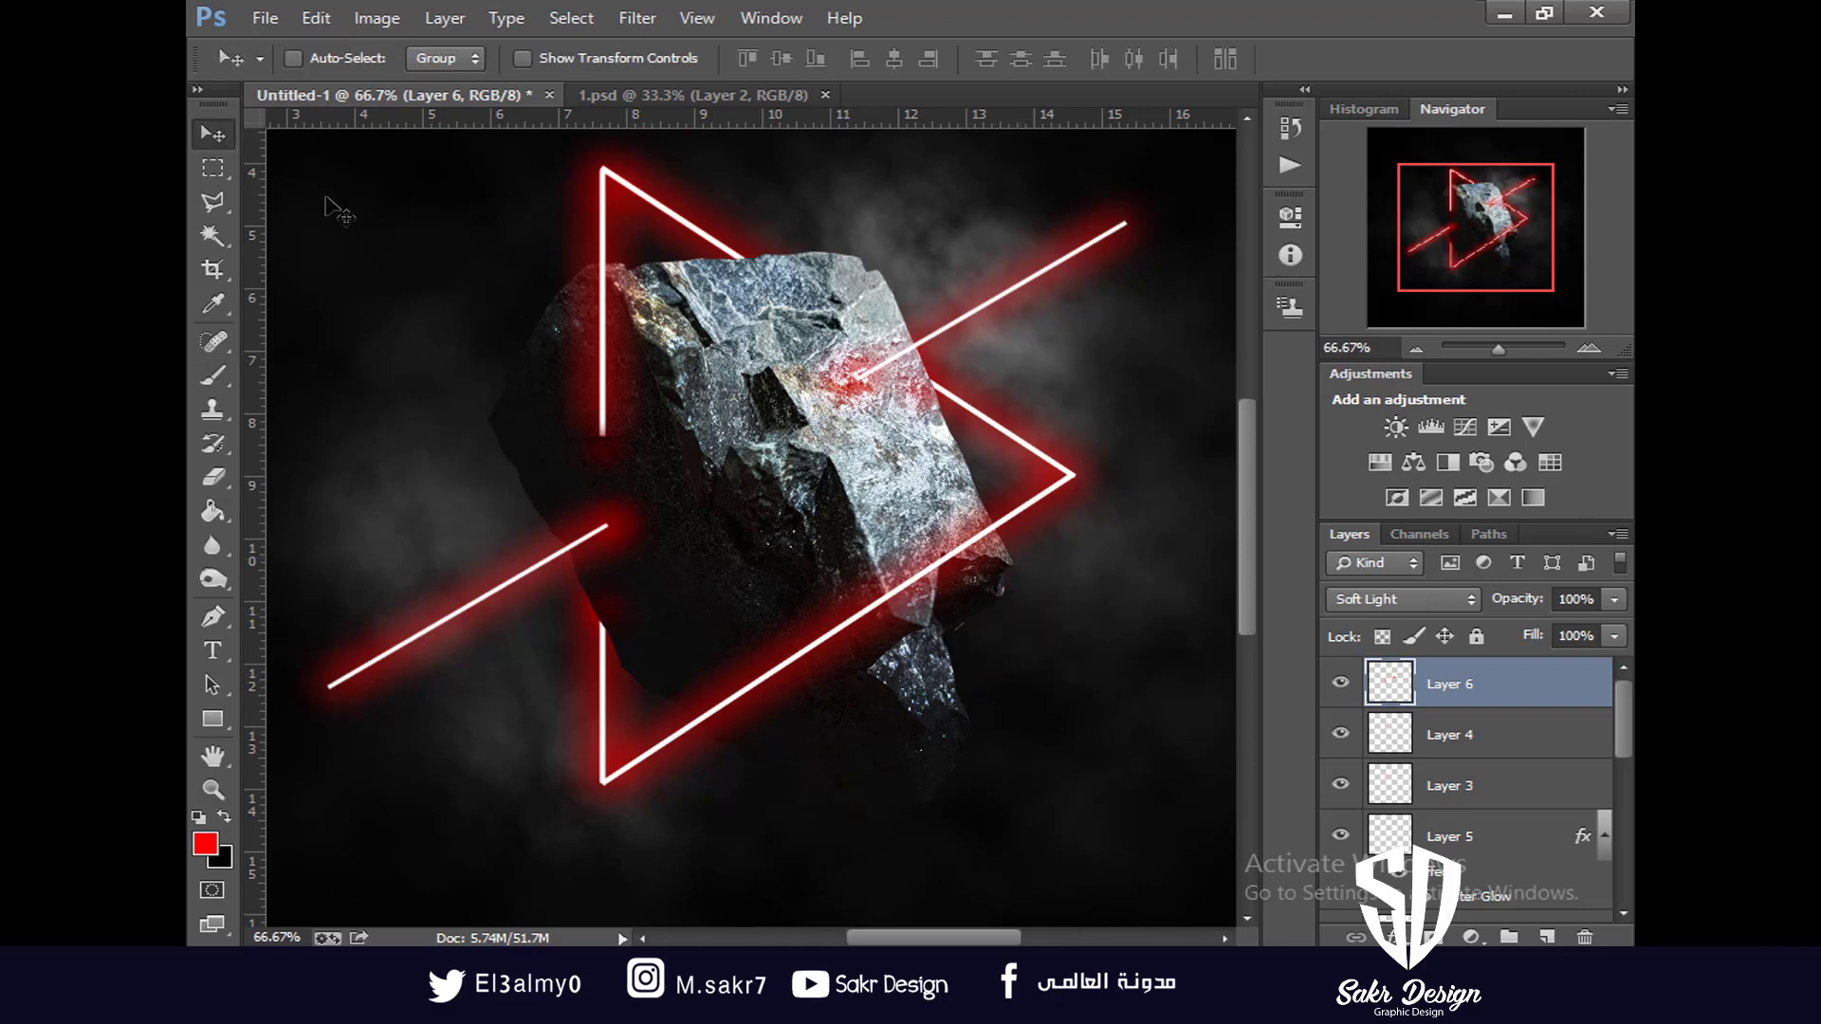
key(ctrl+0)
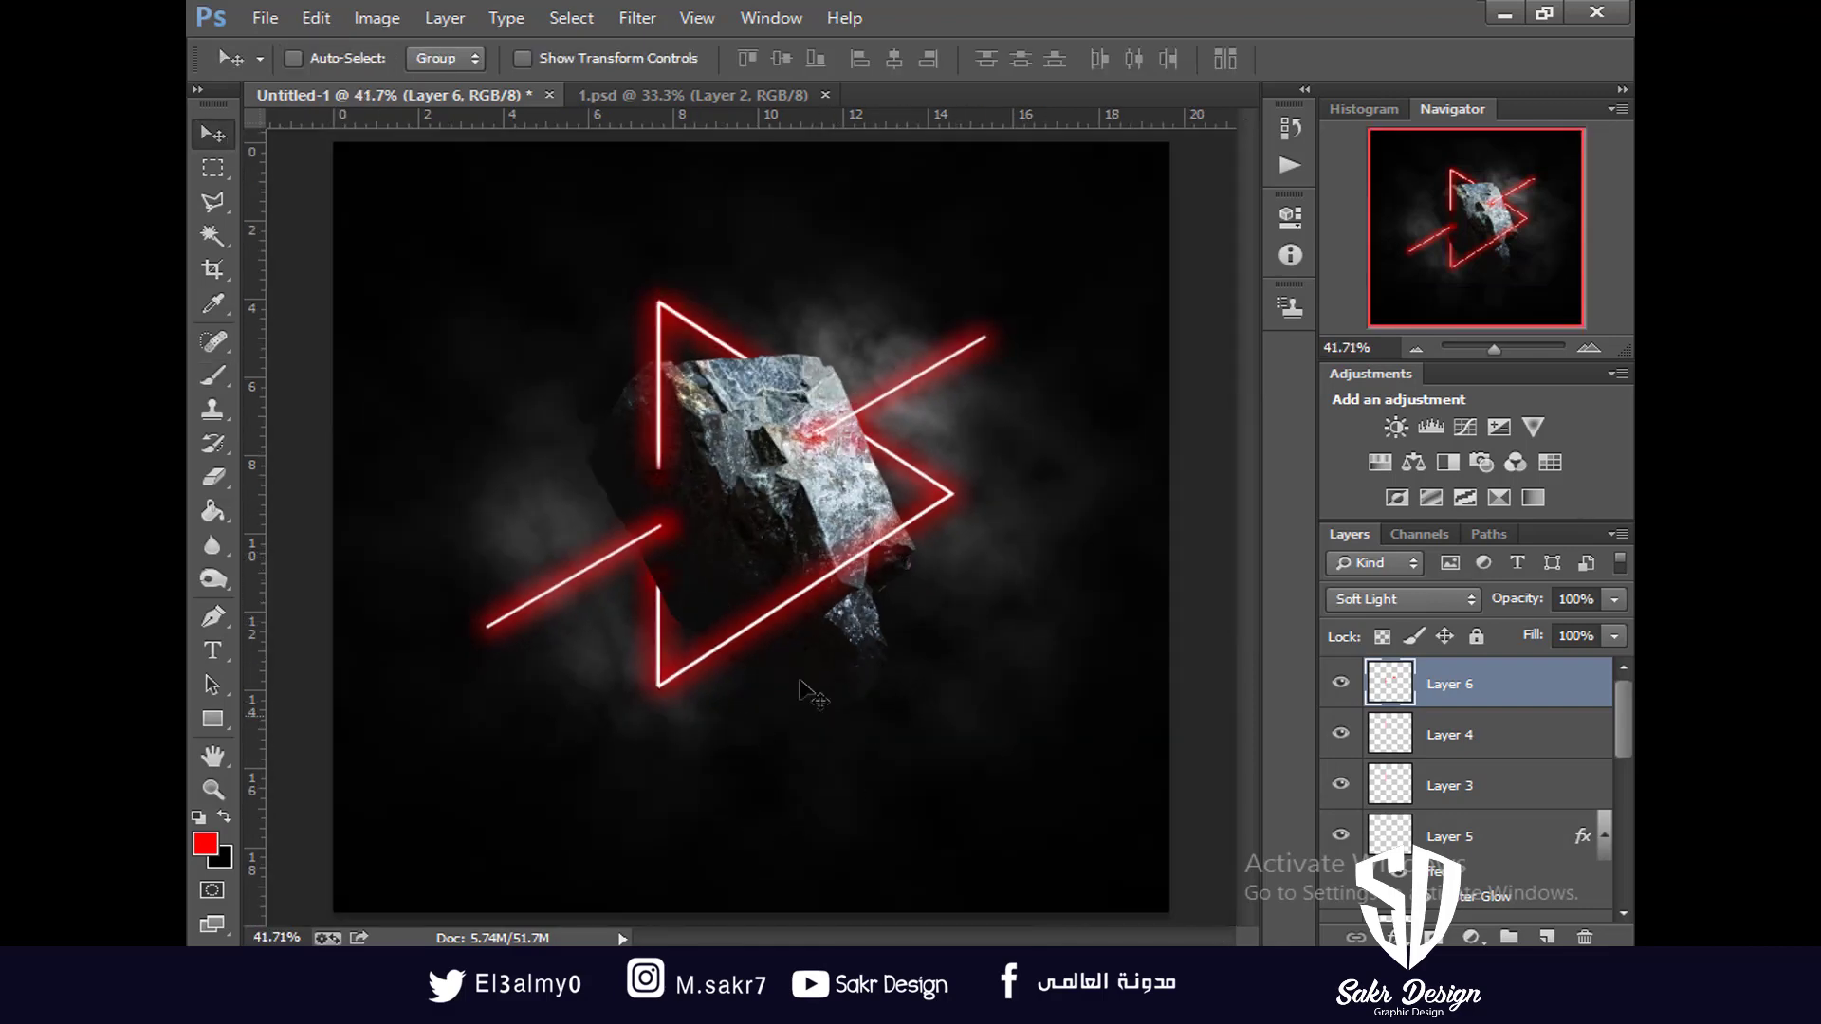
key(ctrl+plus)
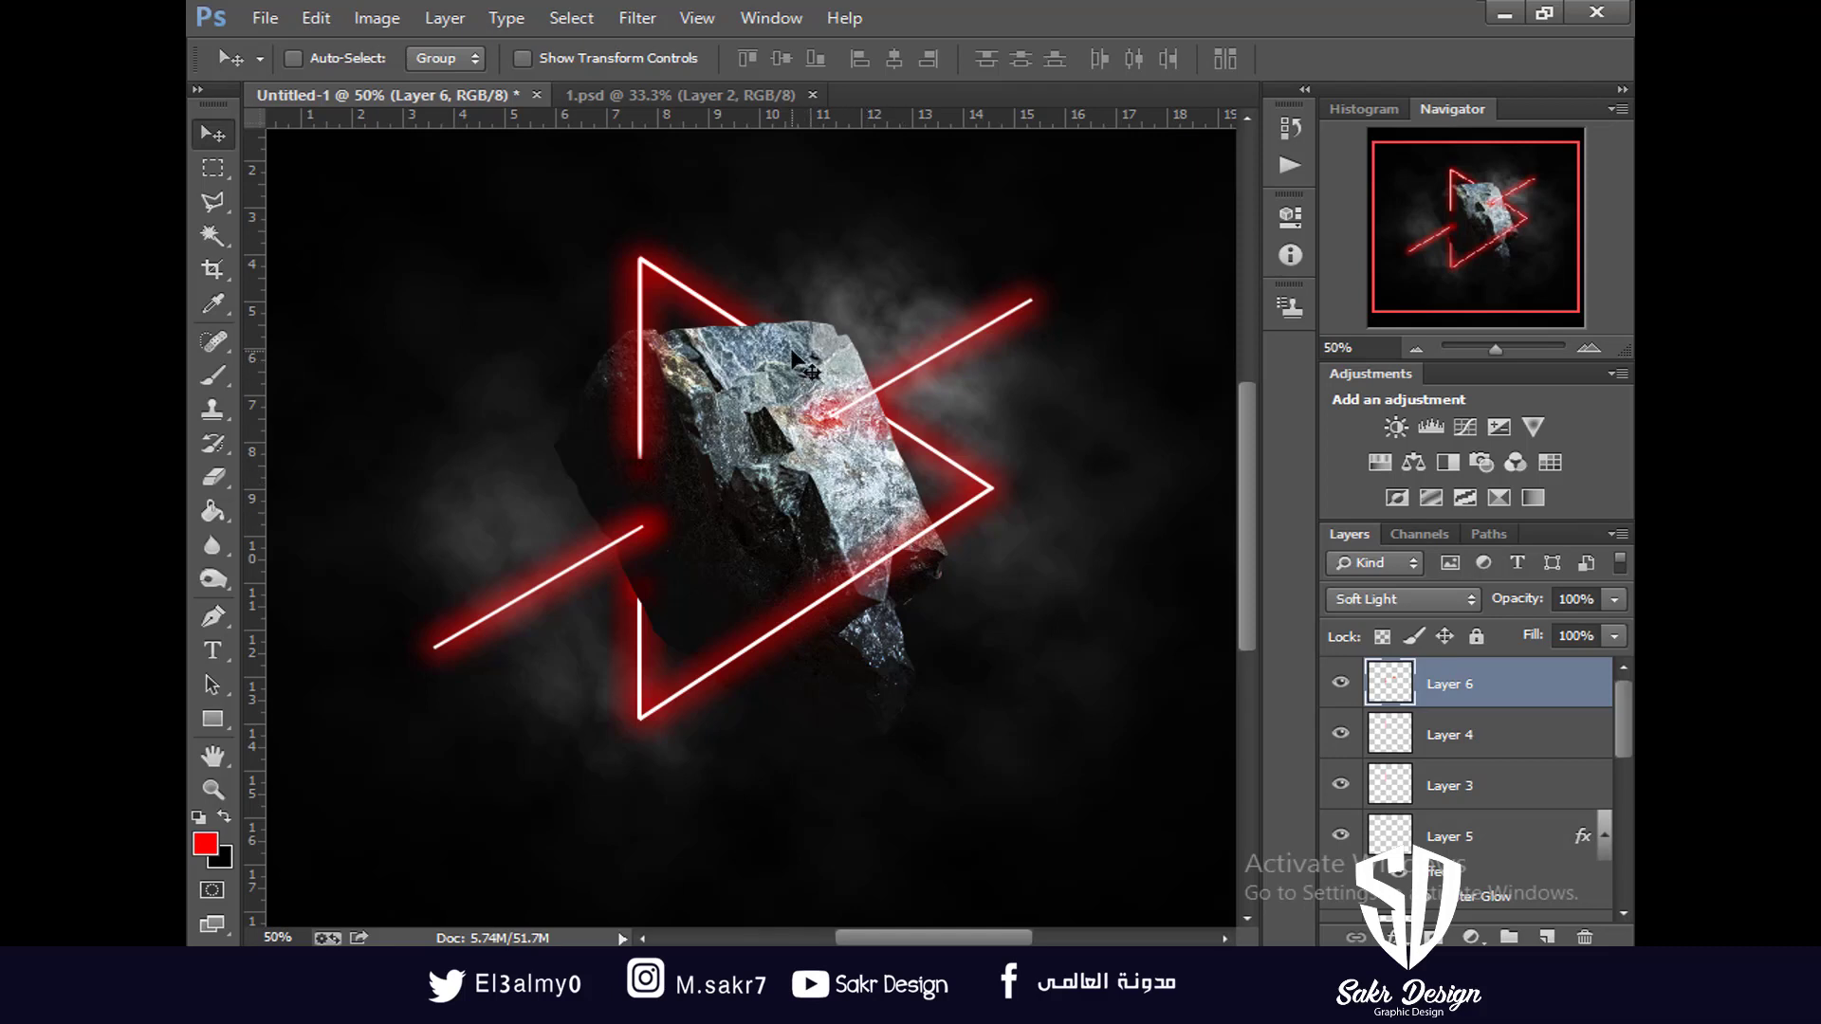
right_click(795, 360)
click(882, 408)
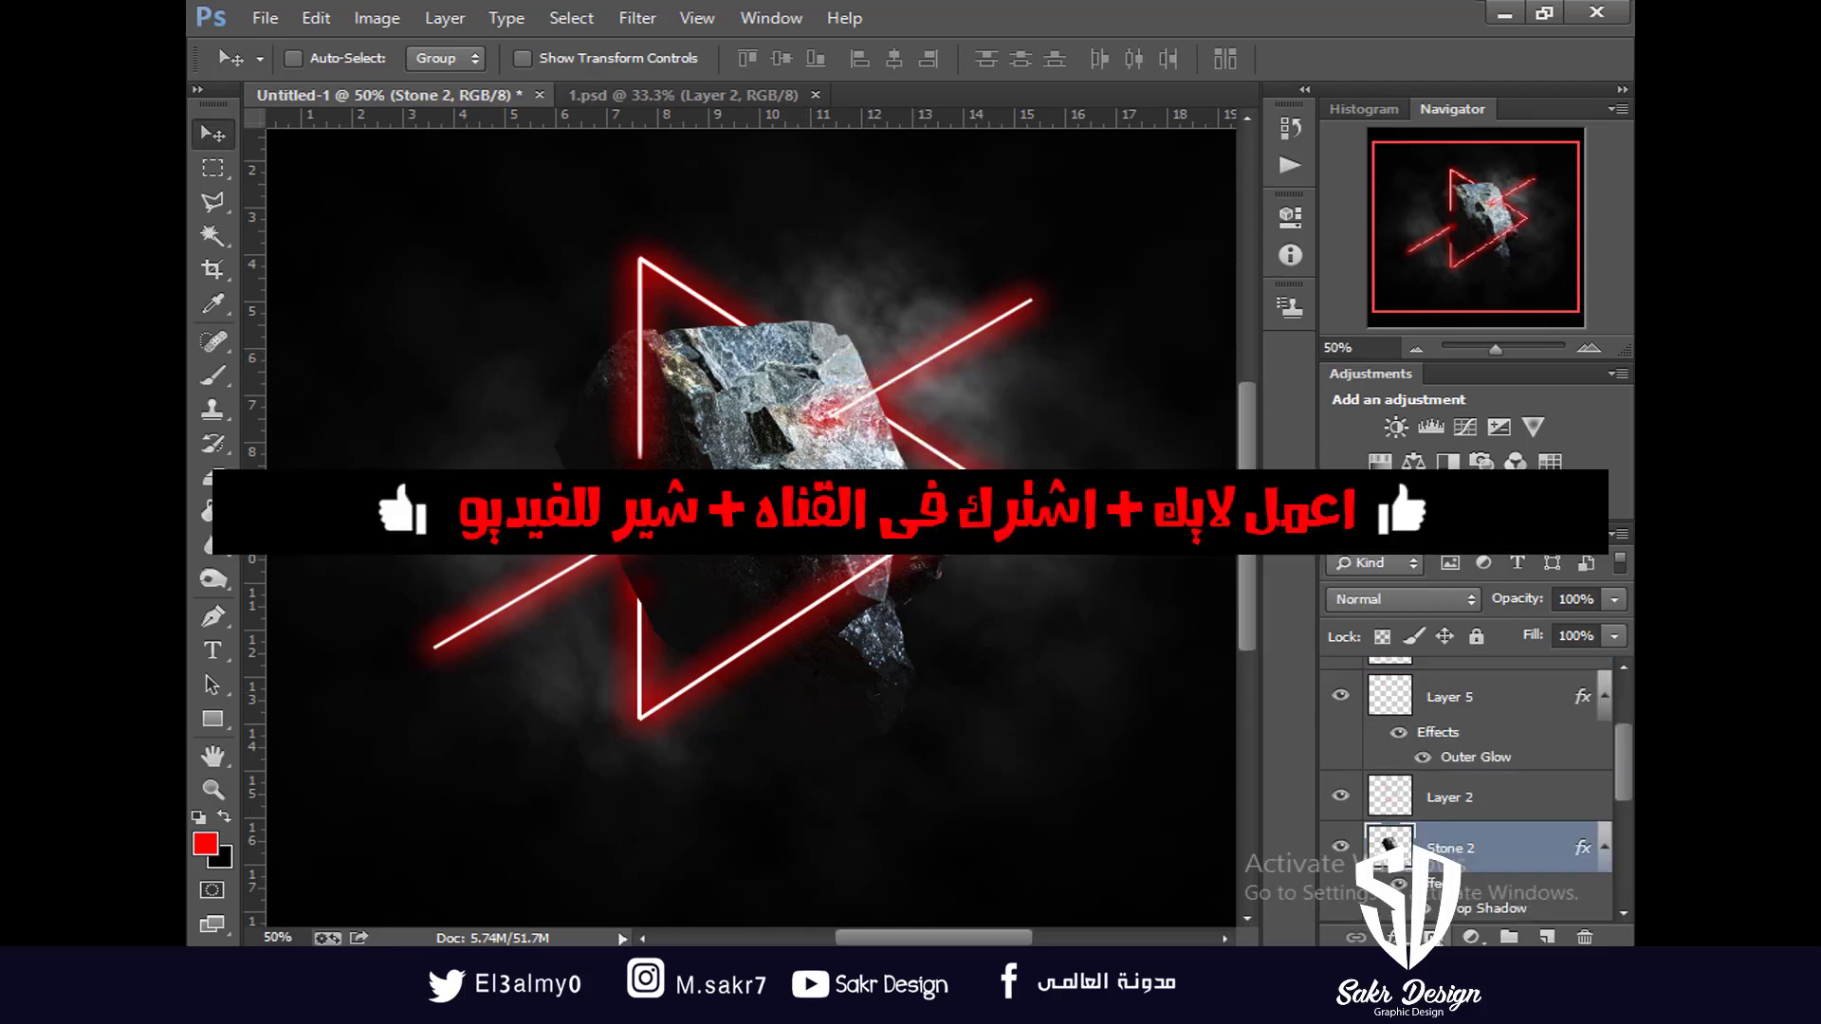
click(1432, 937)
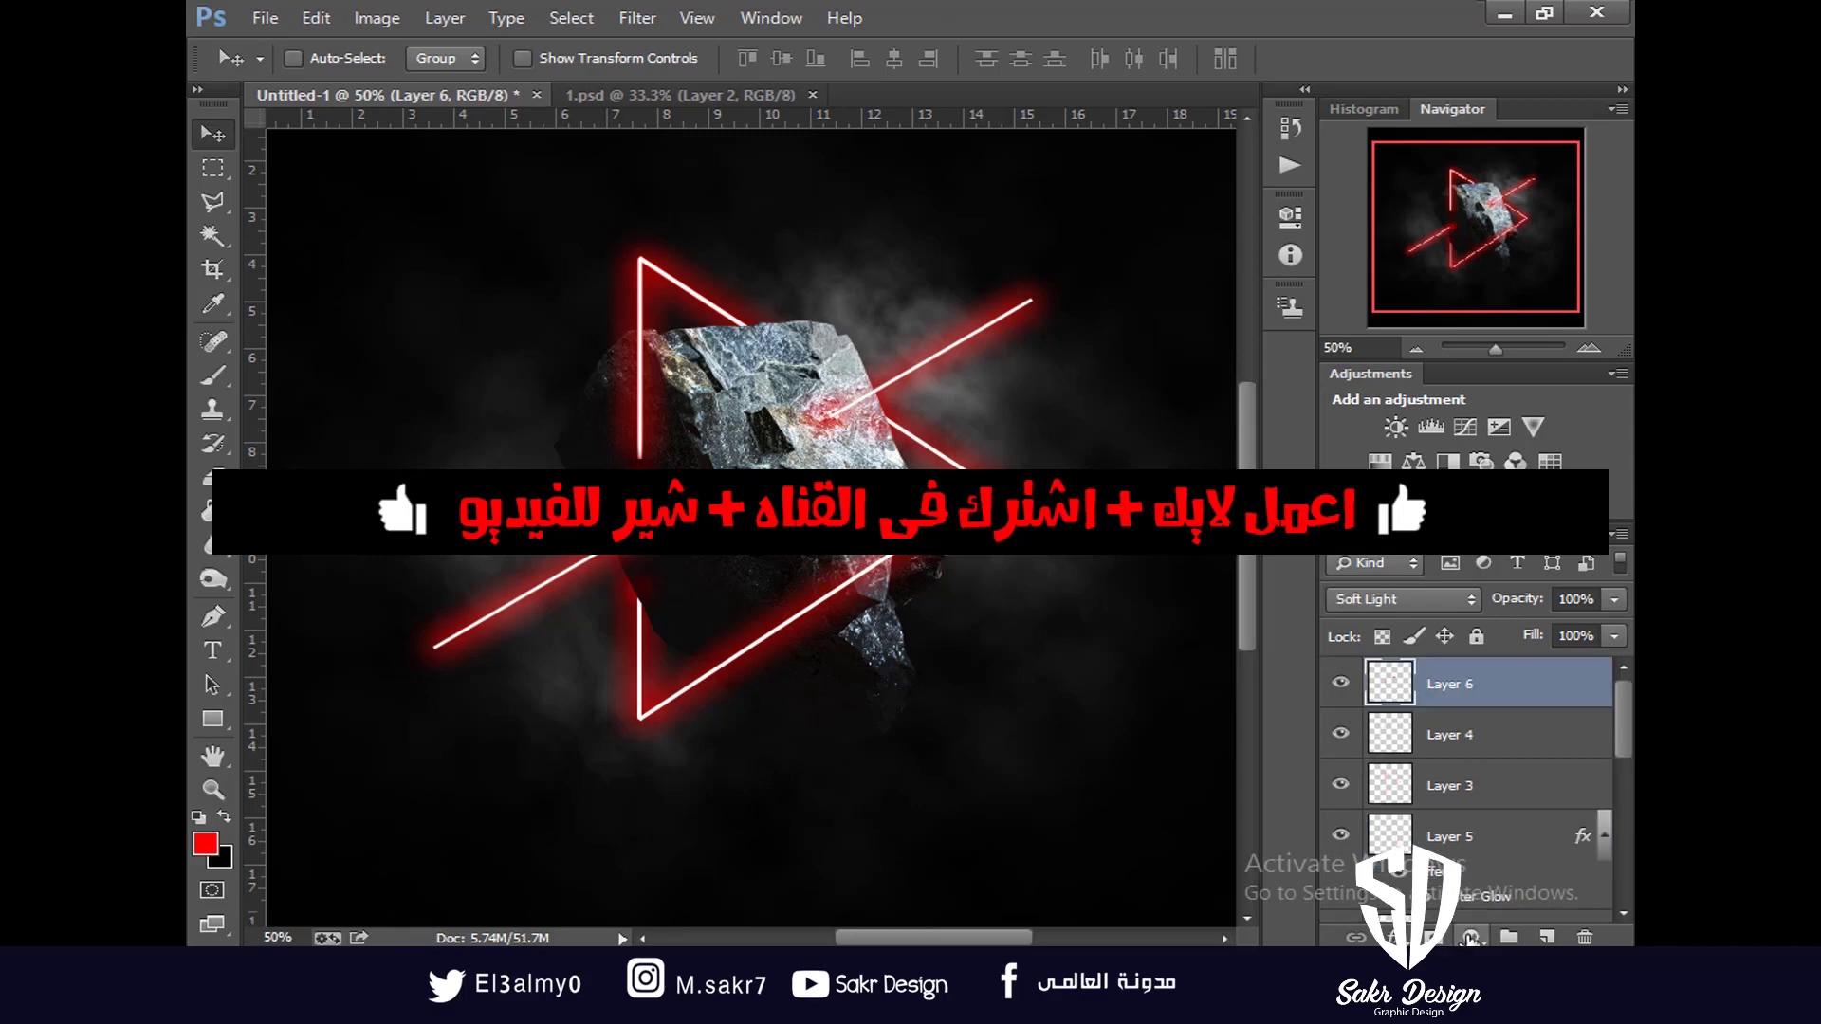
click(1470, 937)
key(Escape)
Add a Color Balance adjustment layer directly above Stone 2 with the midtones' Cyan-Red value at +41
right_click(817, 512)
click(876, 513)
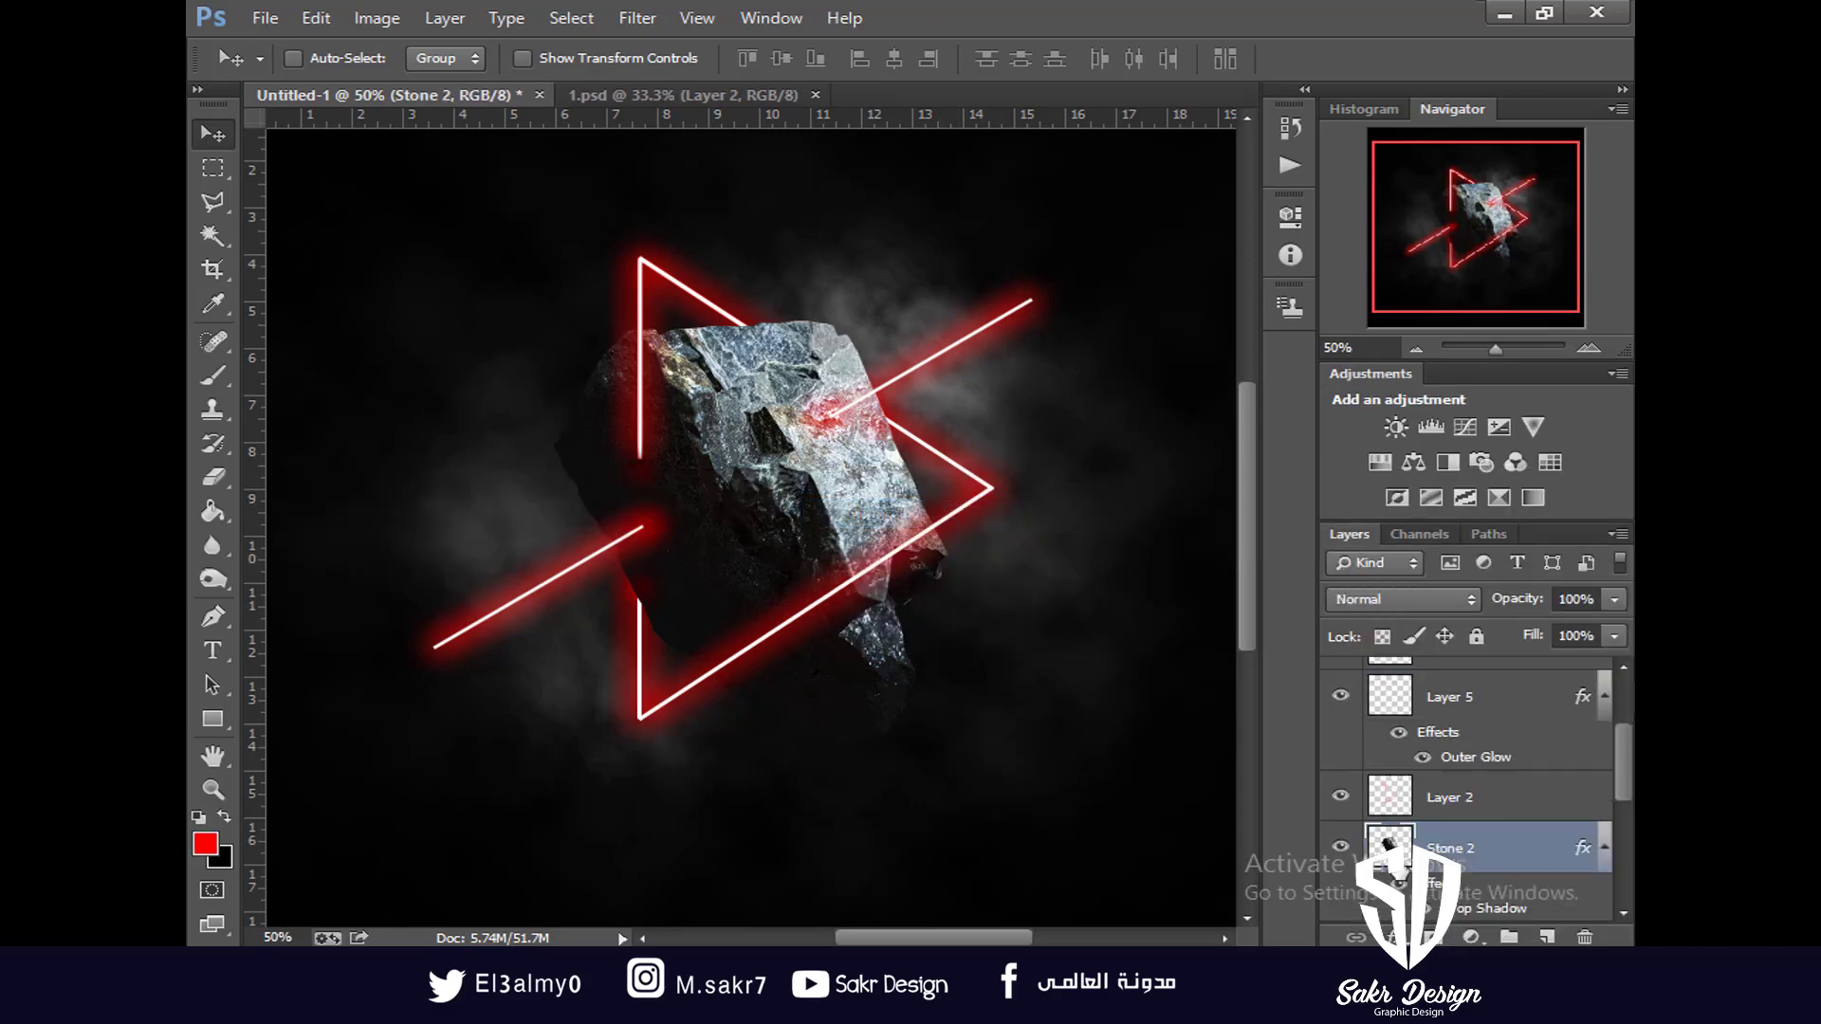
click(1472, 937)
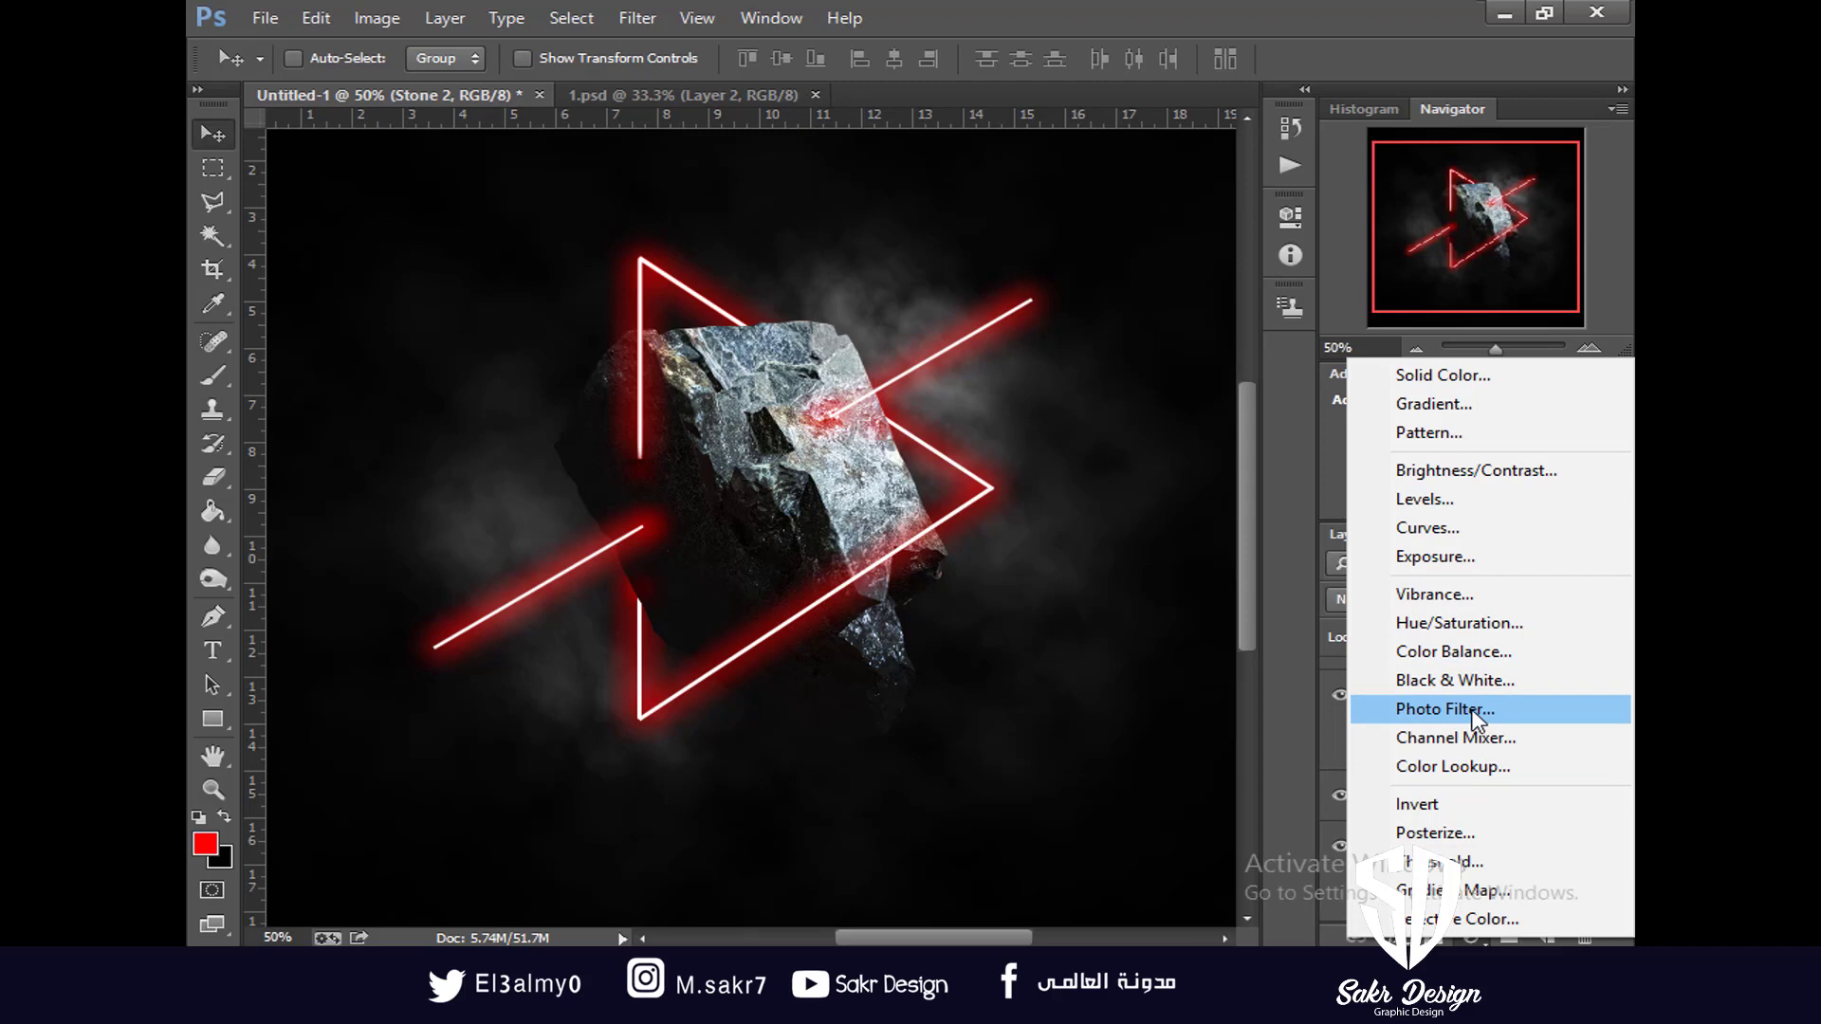
click(1477, 651)
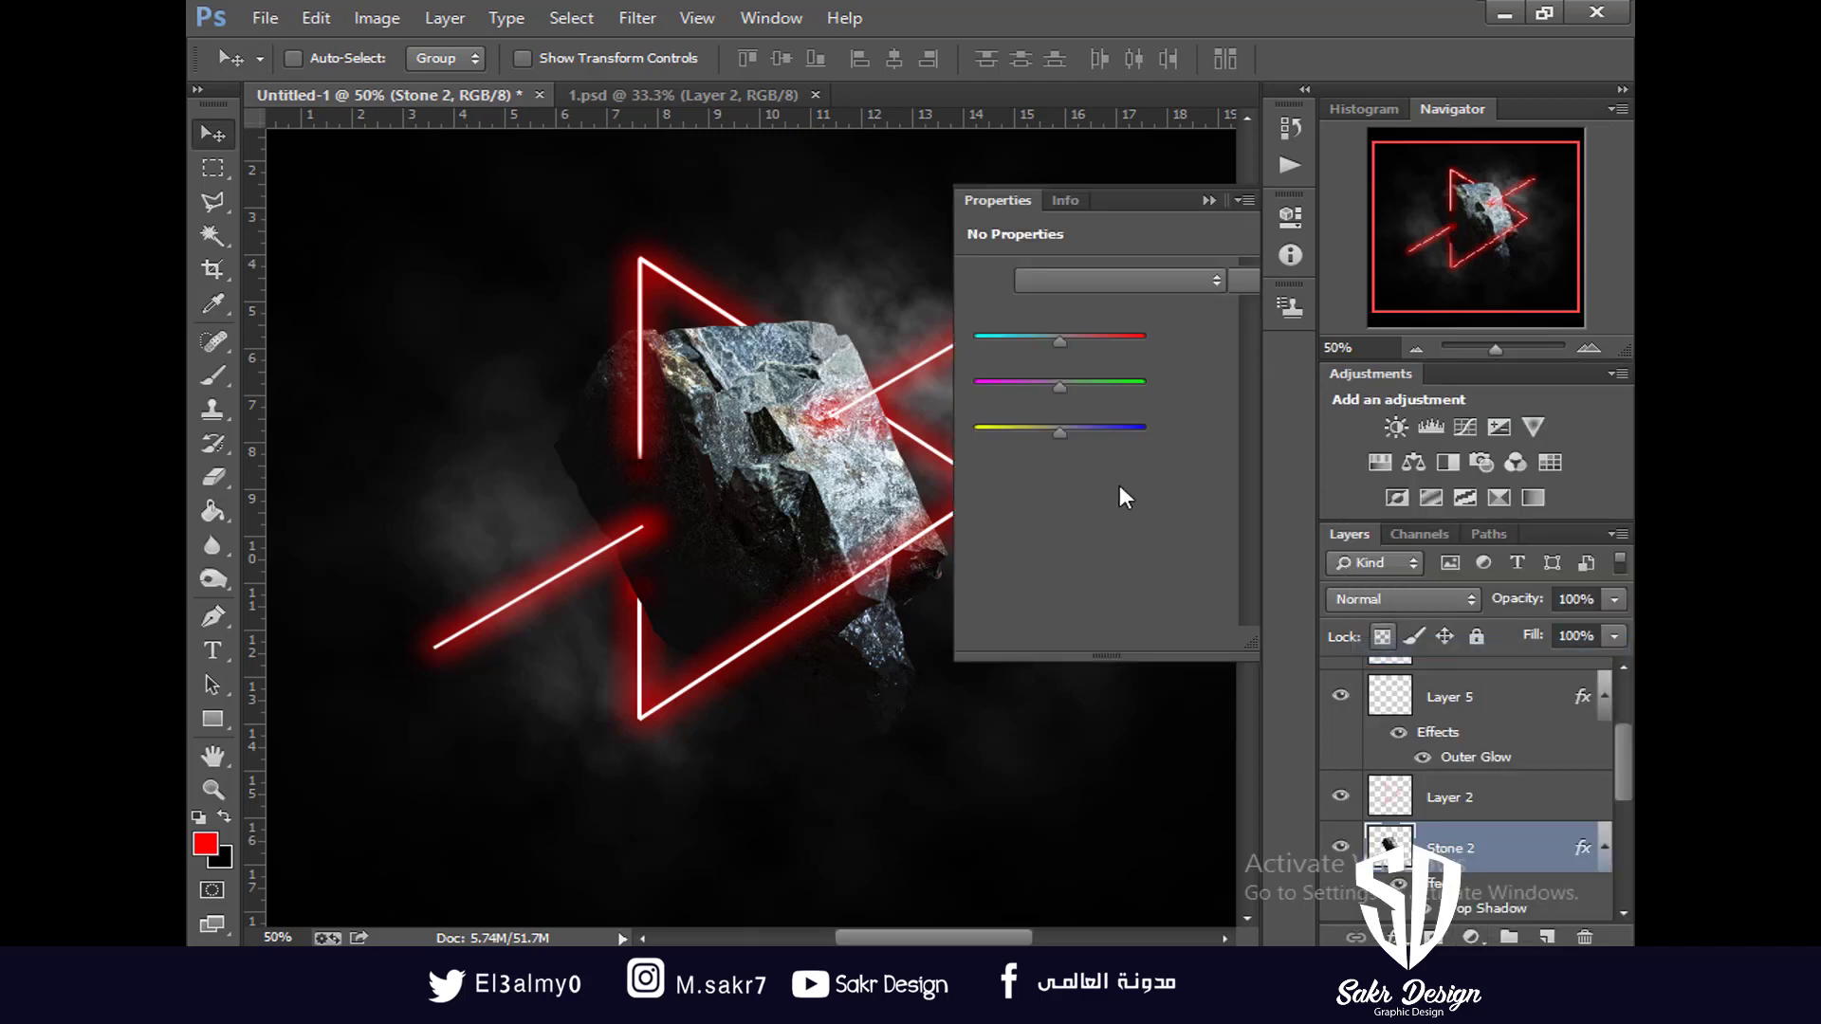
drag(1099, 338, 1095, 342)
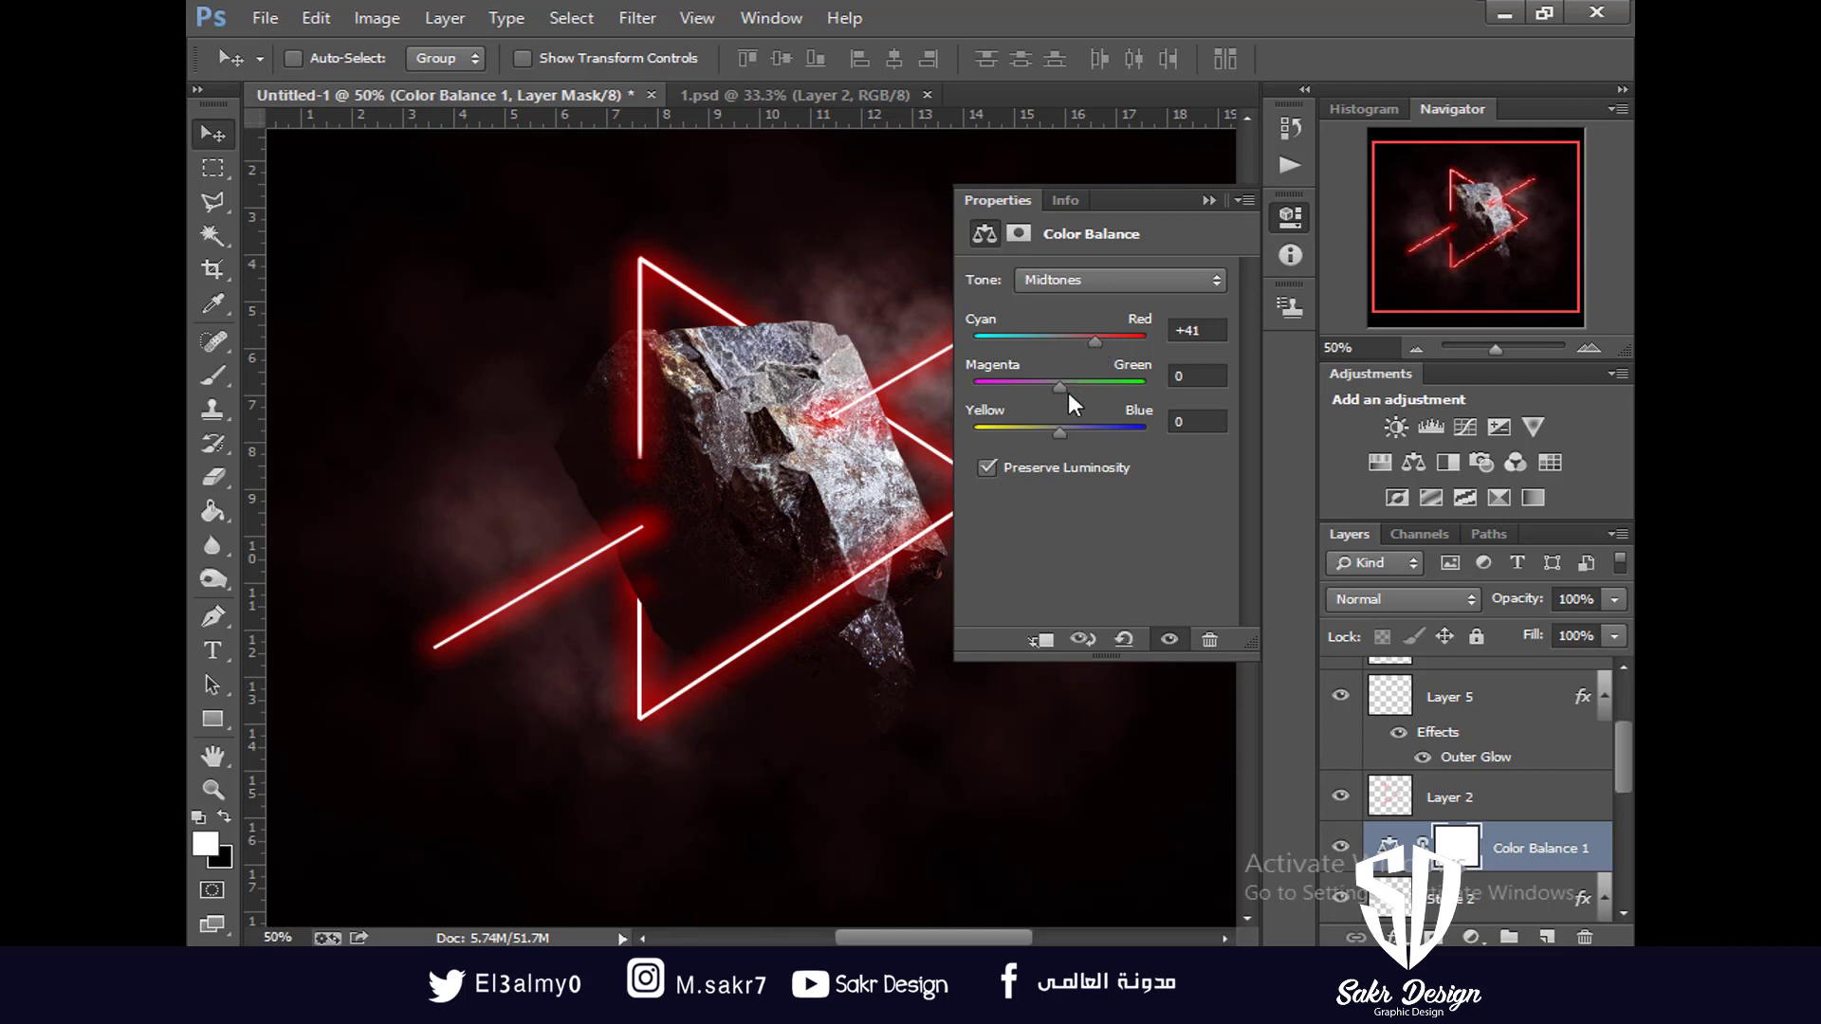
key(ctrl+minus)
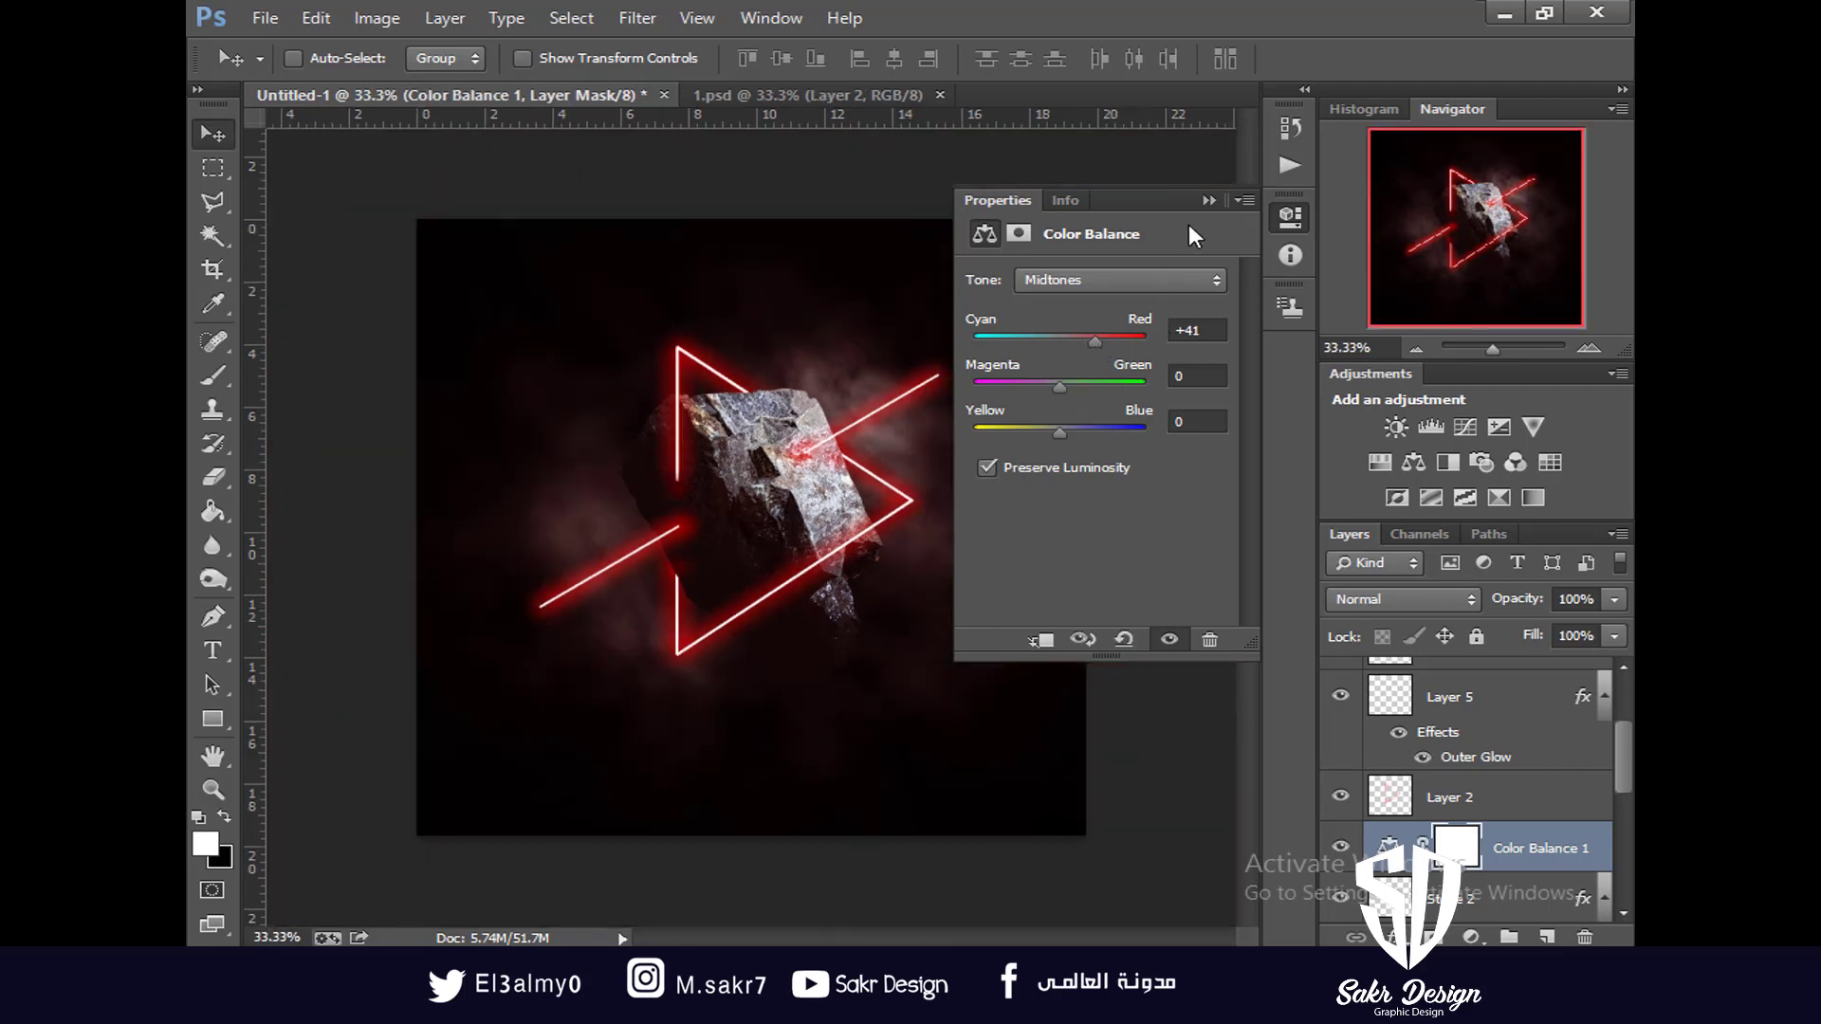
click(1207, 201)
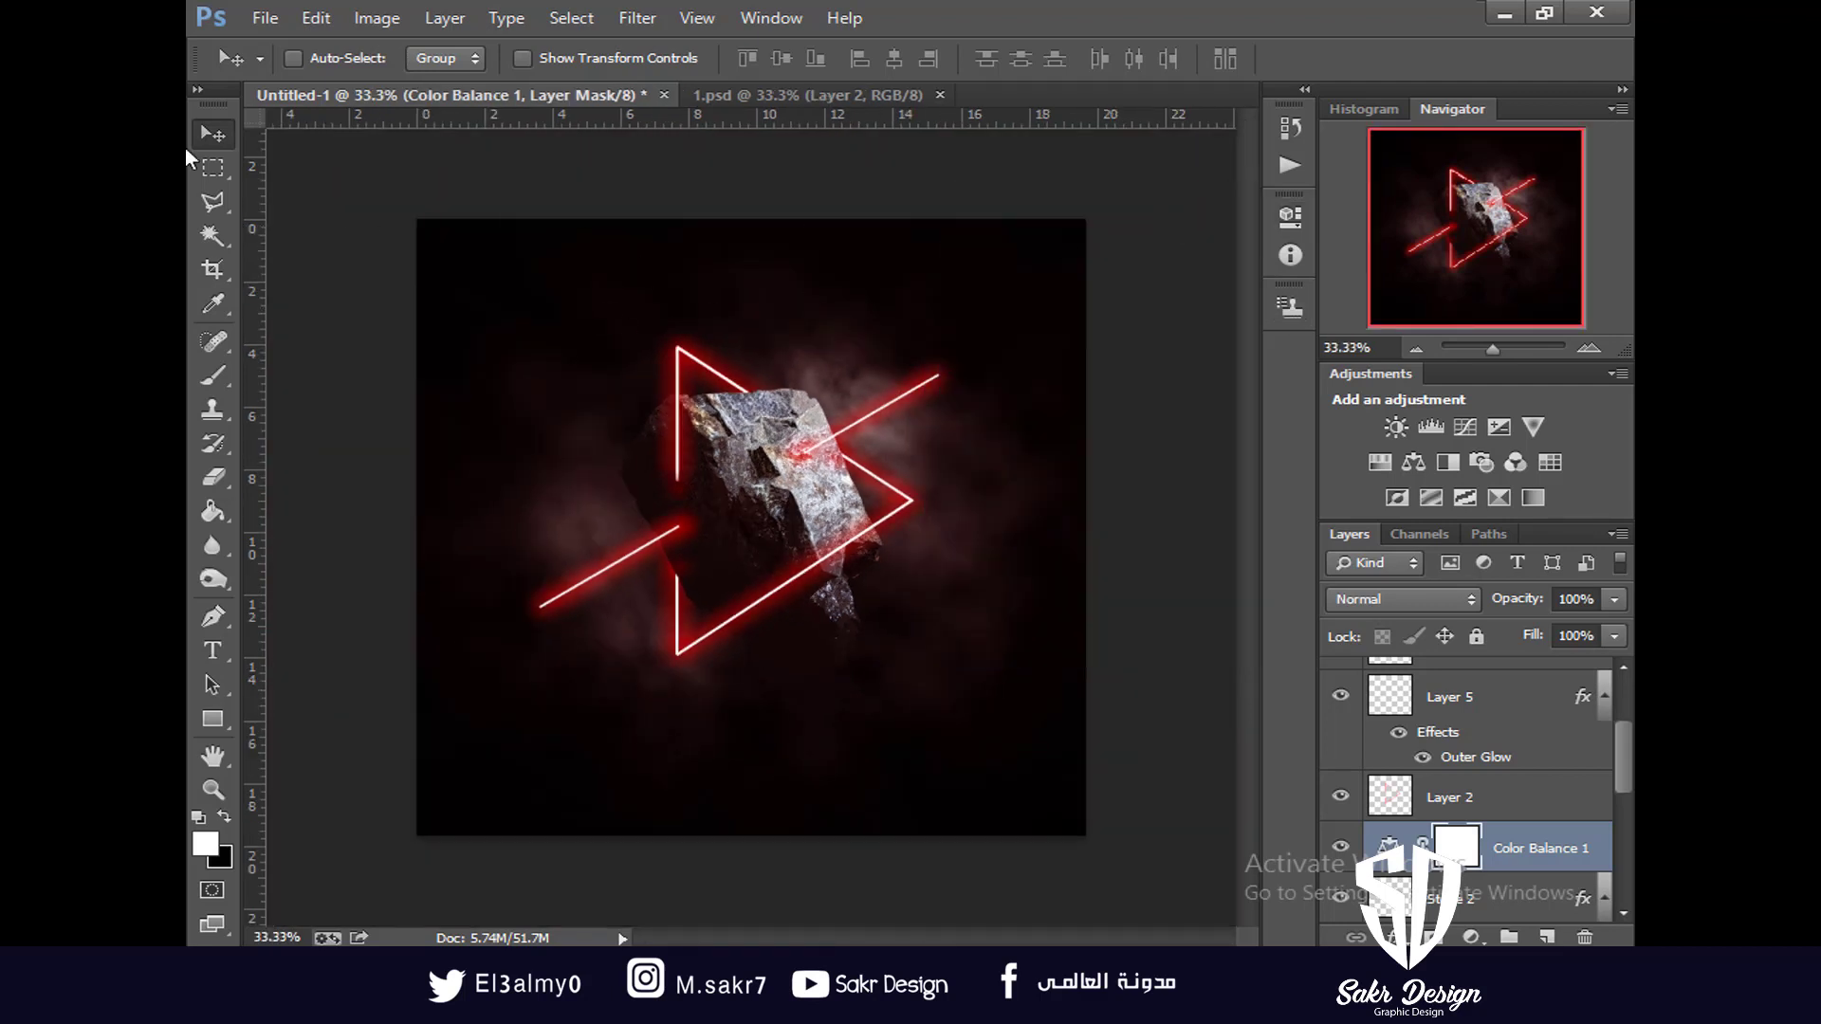
Switch to the Brush tool, and select the Dust Particle - freeject.net brush file in File Explorer's Desktop folder
click(212, 135)
key(ctrl+plus)
key(ctrl+plus)
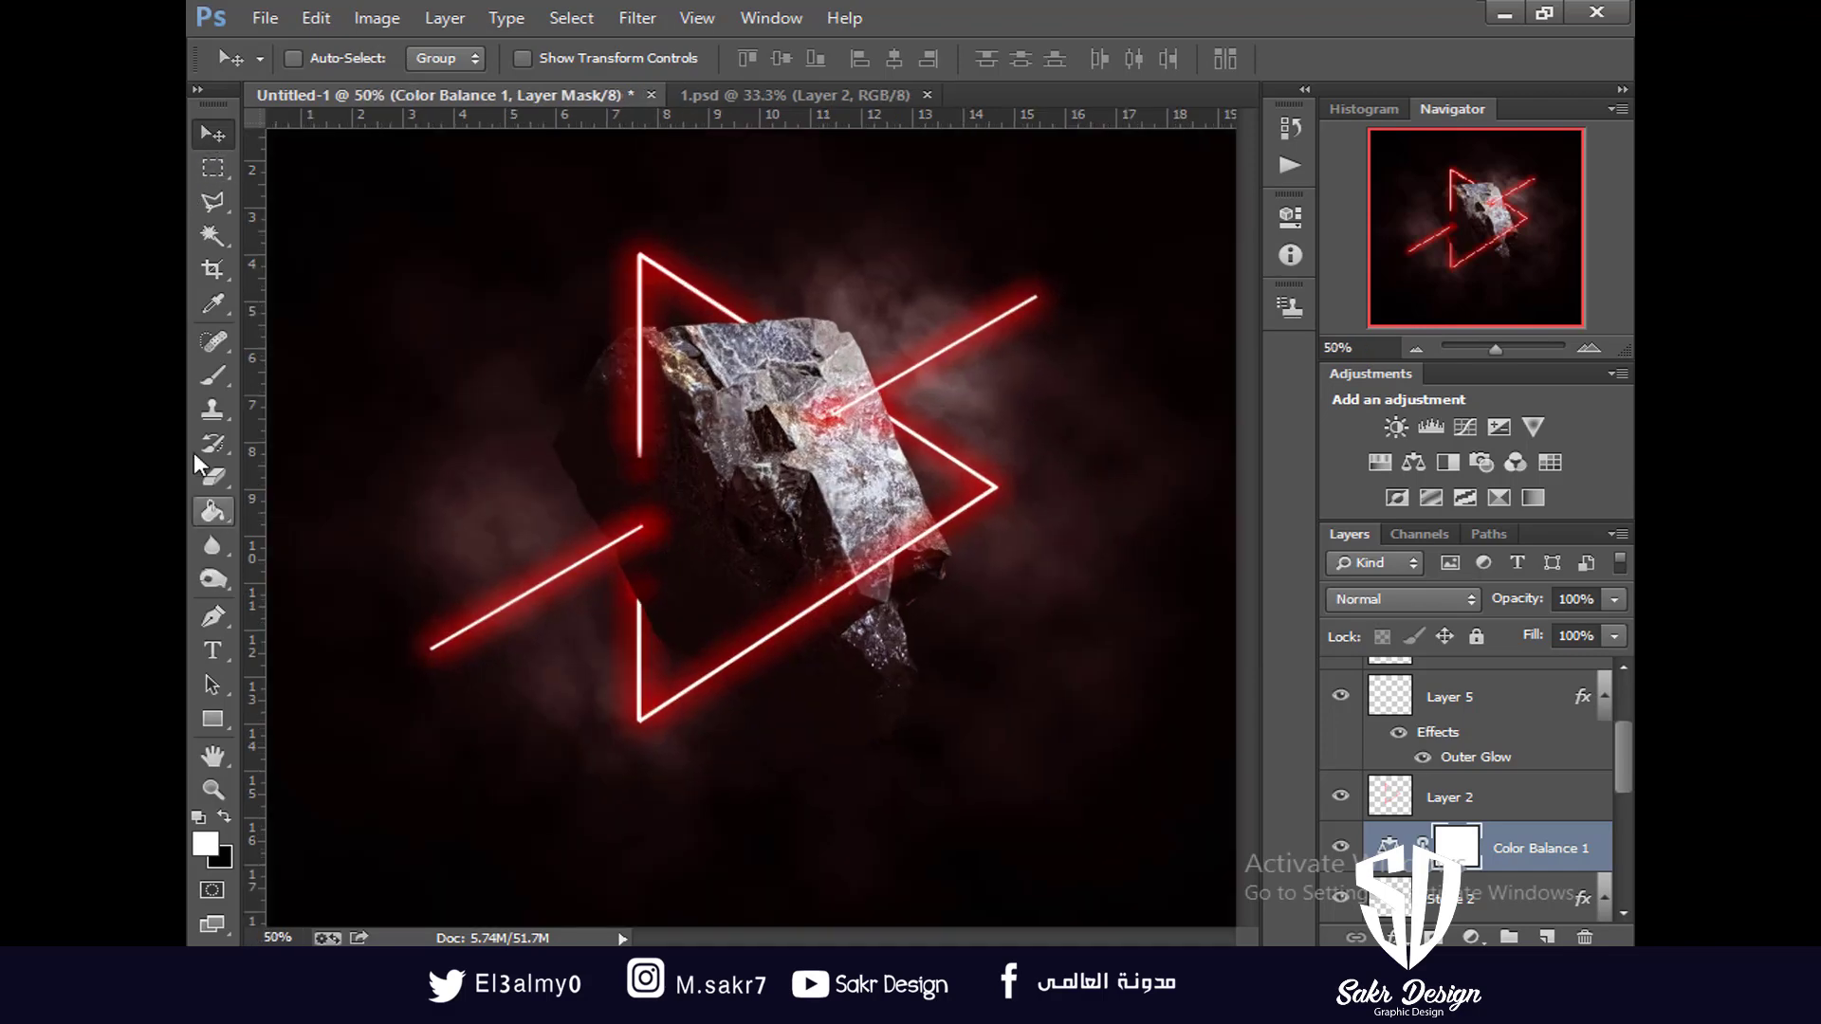
click(213, 376)
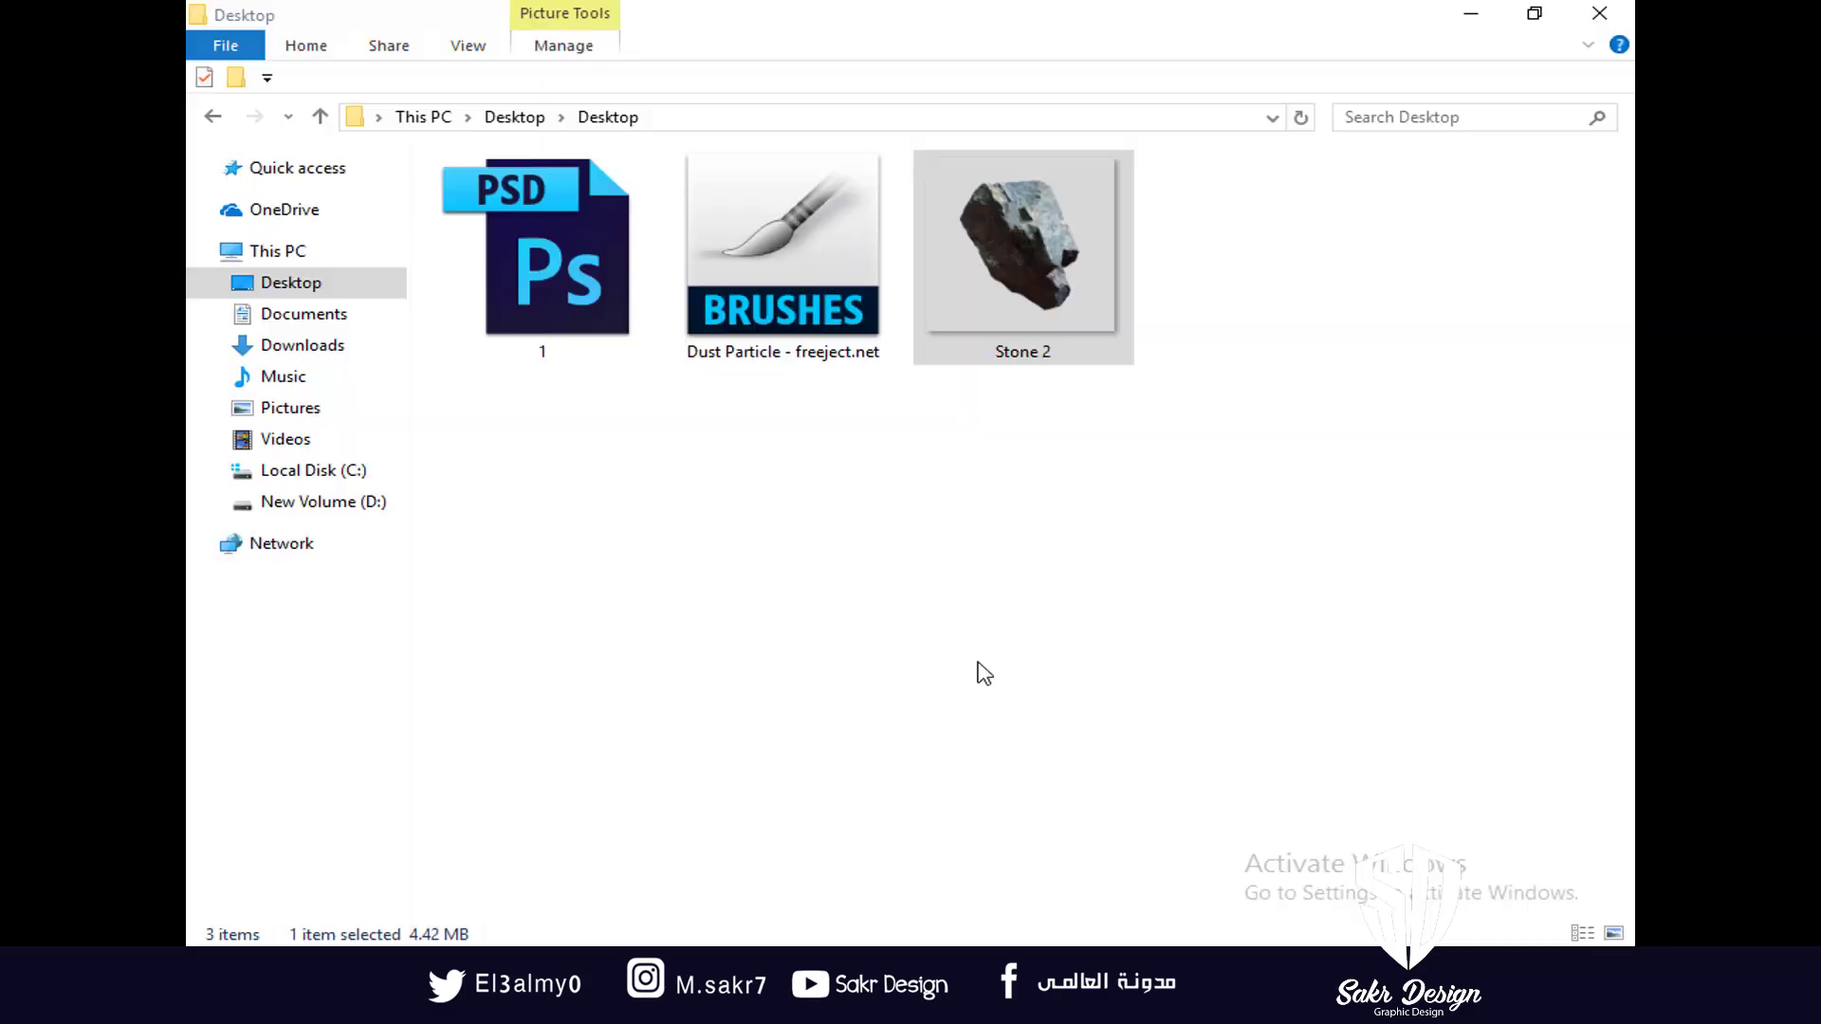
click(782, 275)
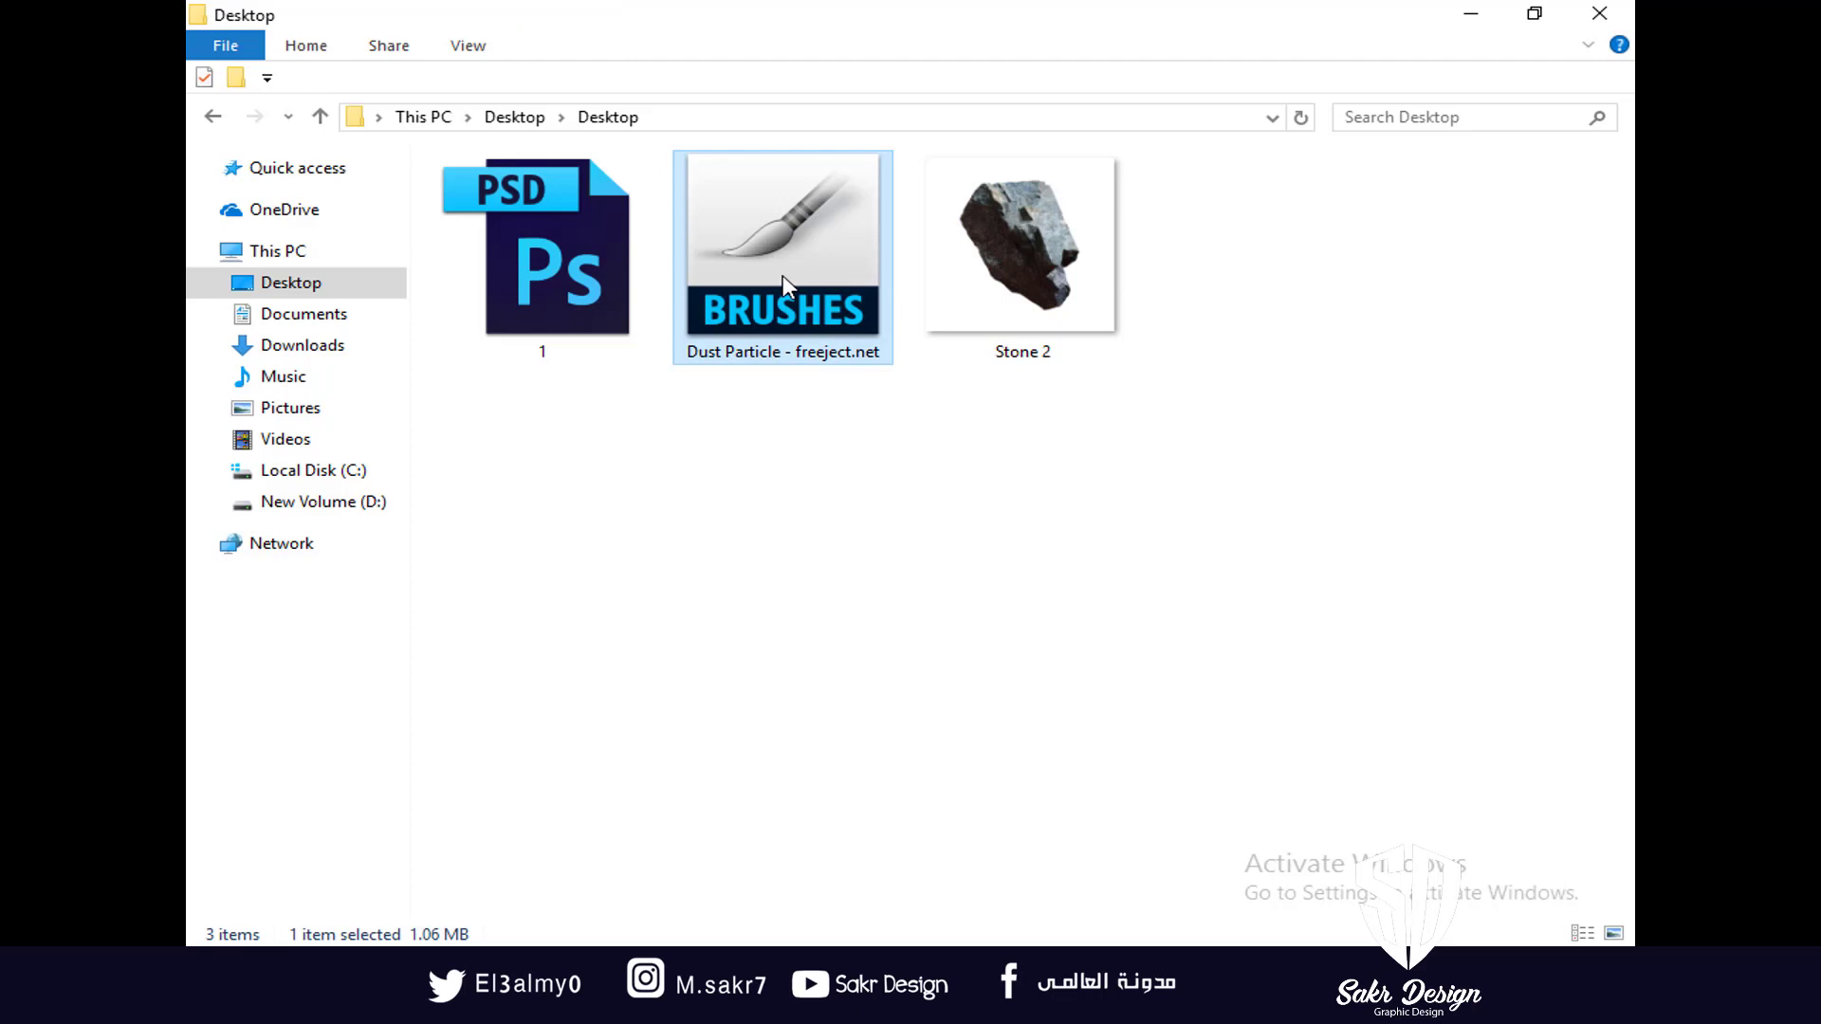
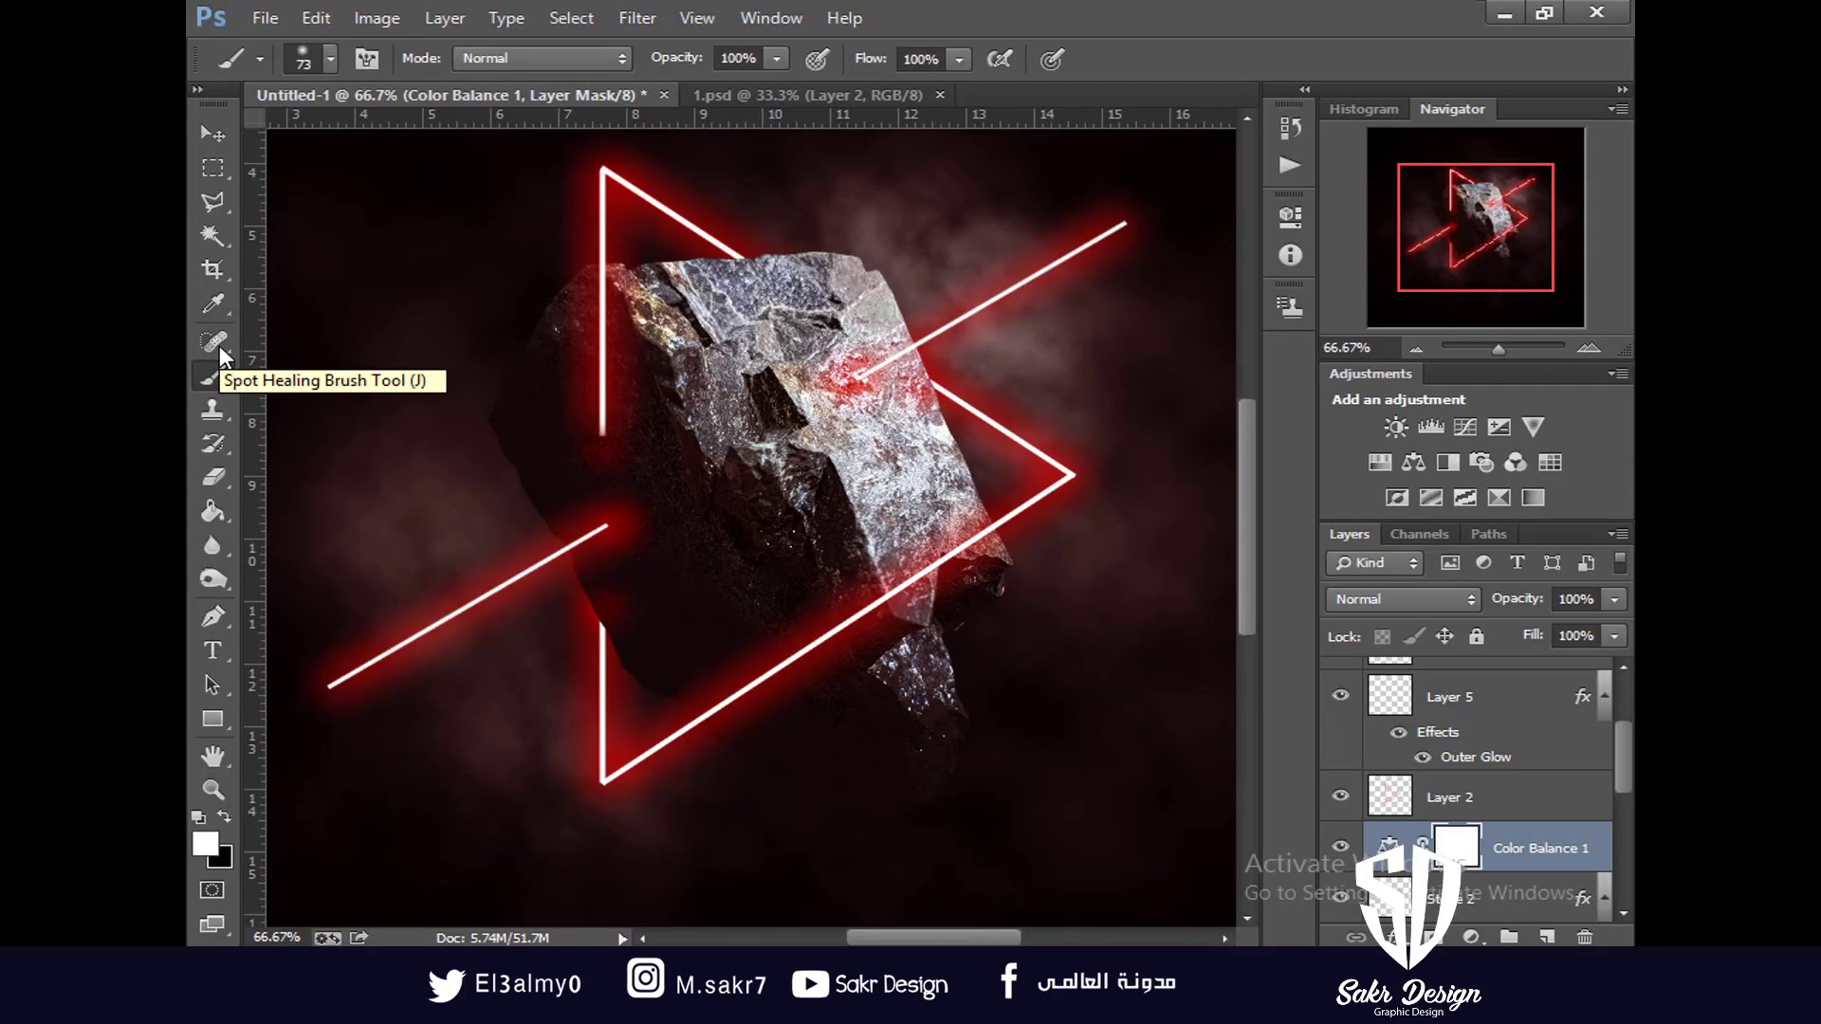
Choose the 765 px dust particle brush preset and reduce its size to 163 px
right_click(858, 600)
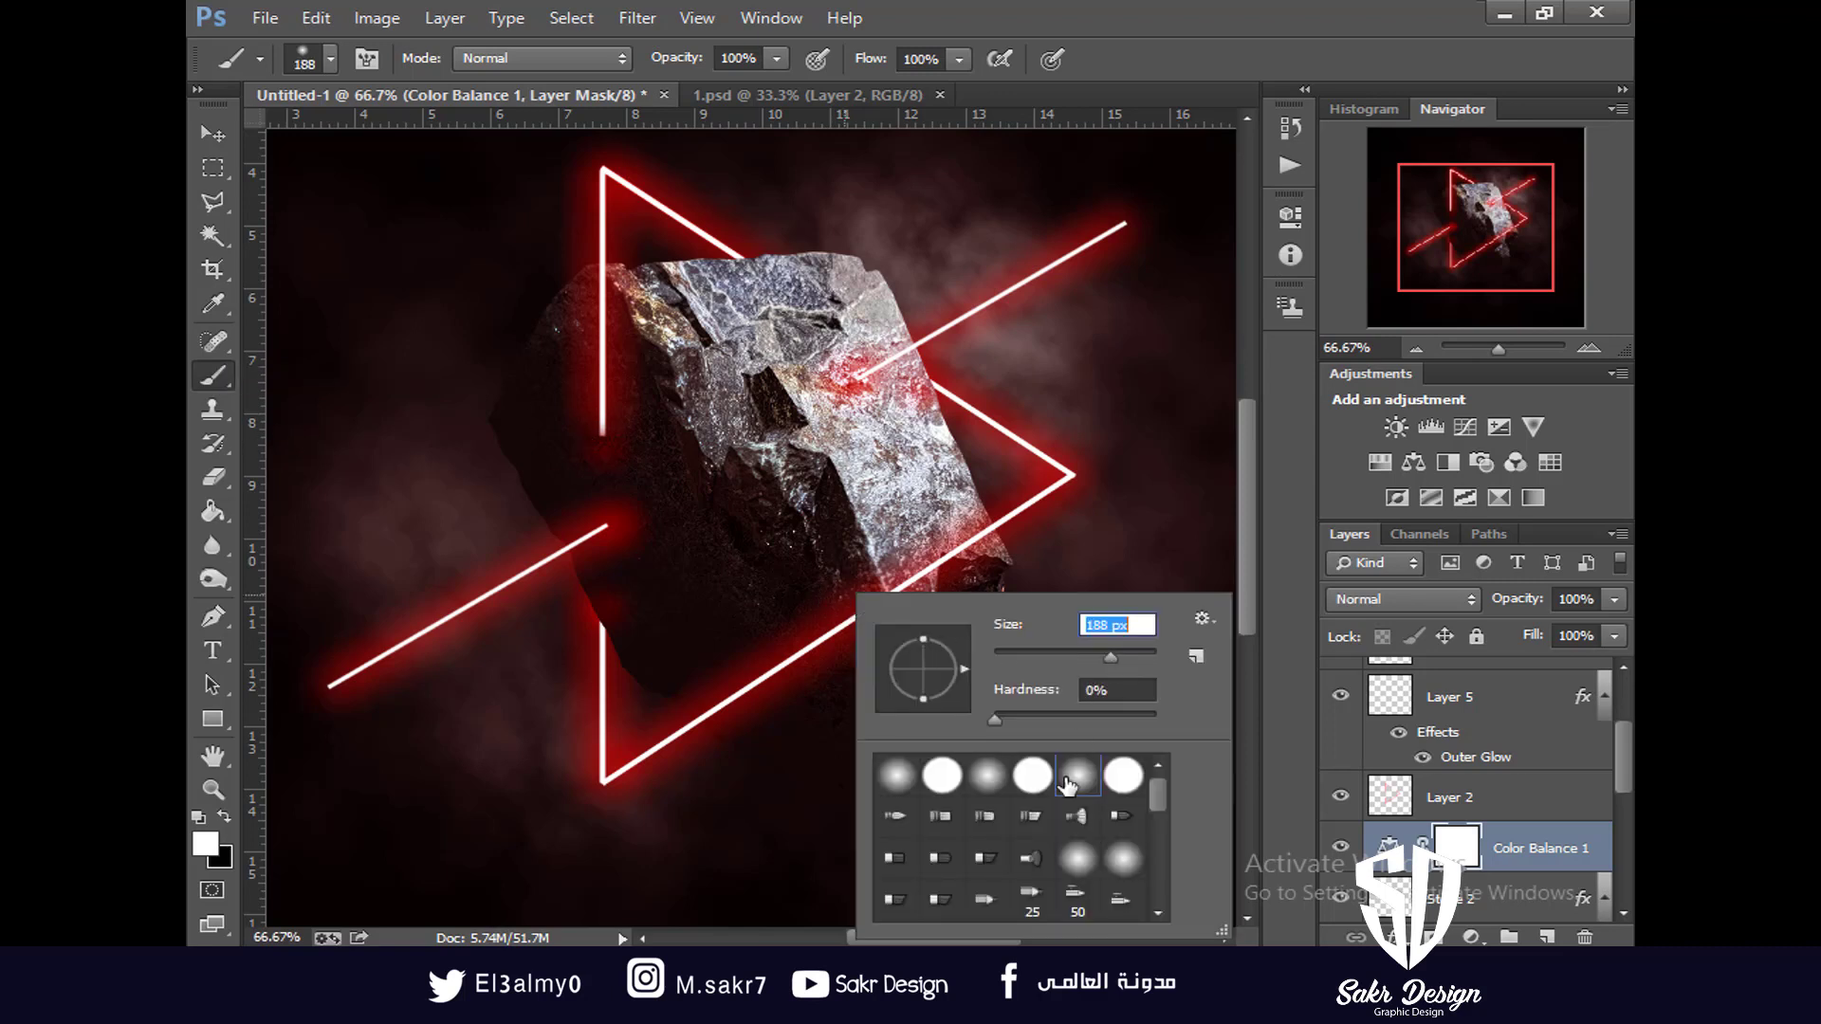
scroll(1058, 871, down, 10)
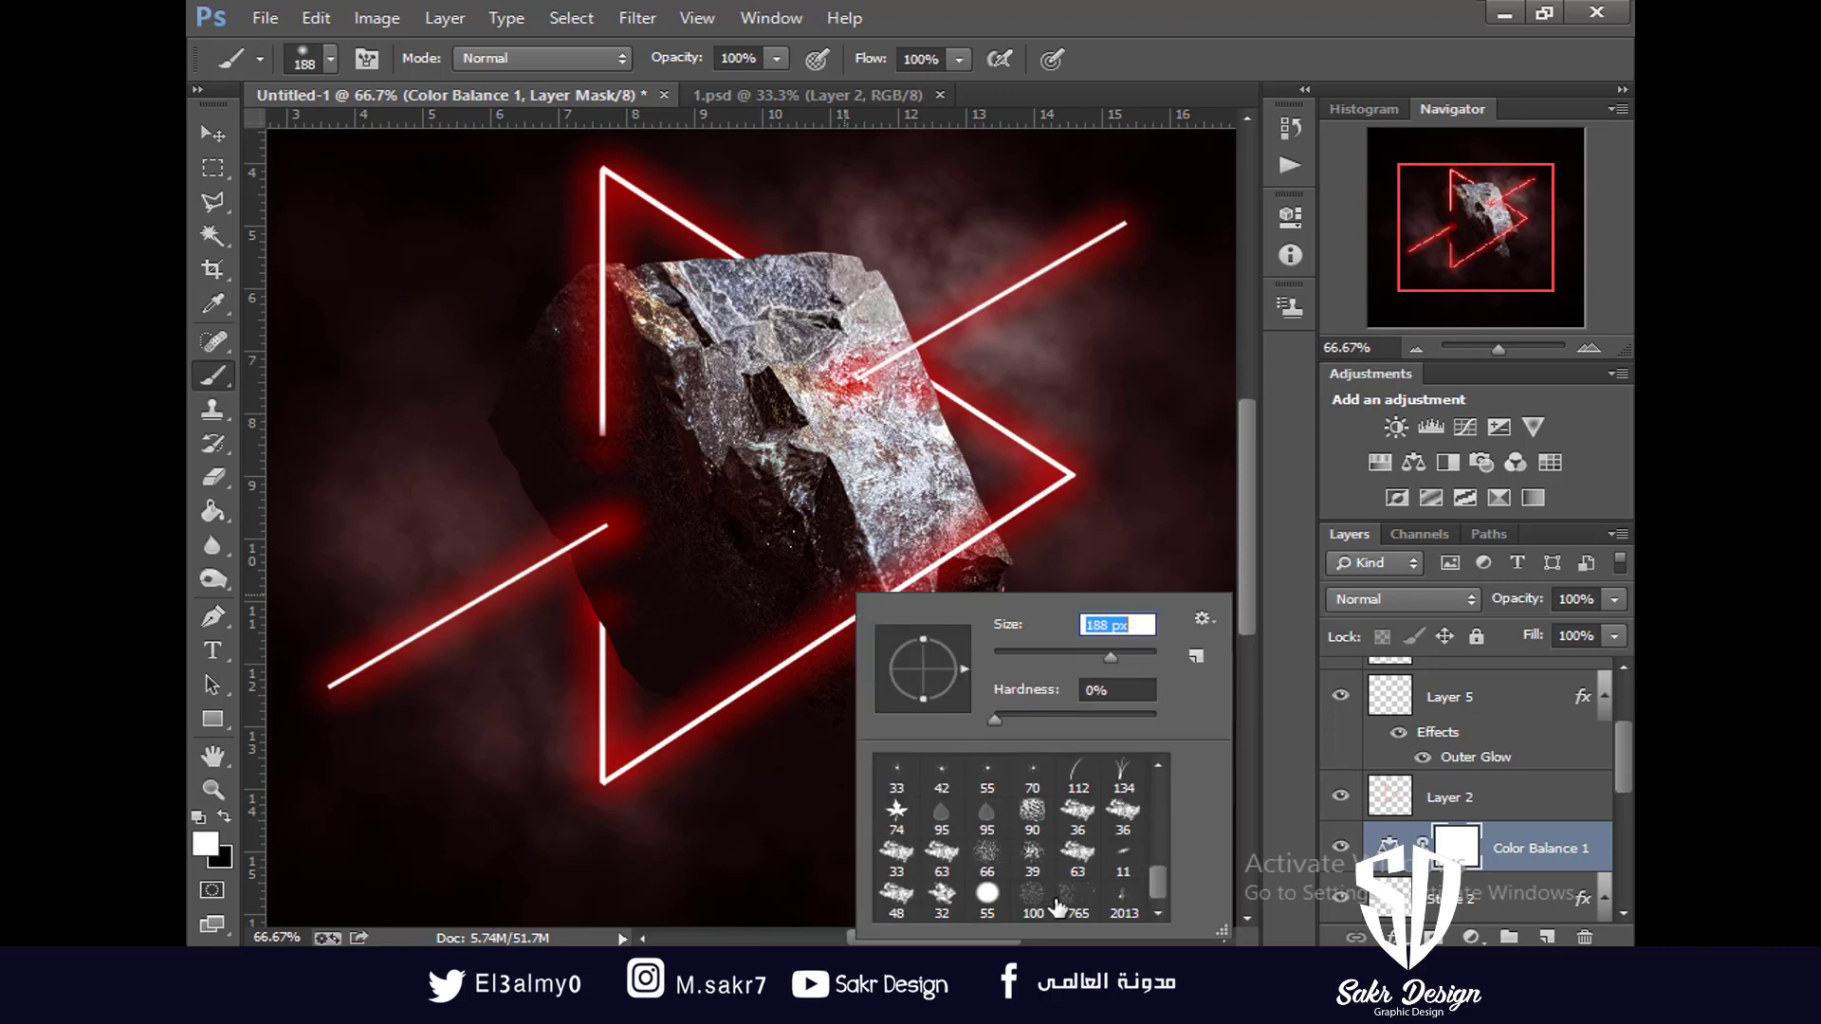
click(1077, 896)
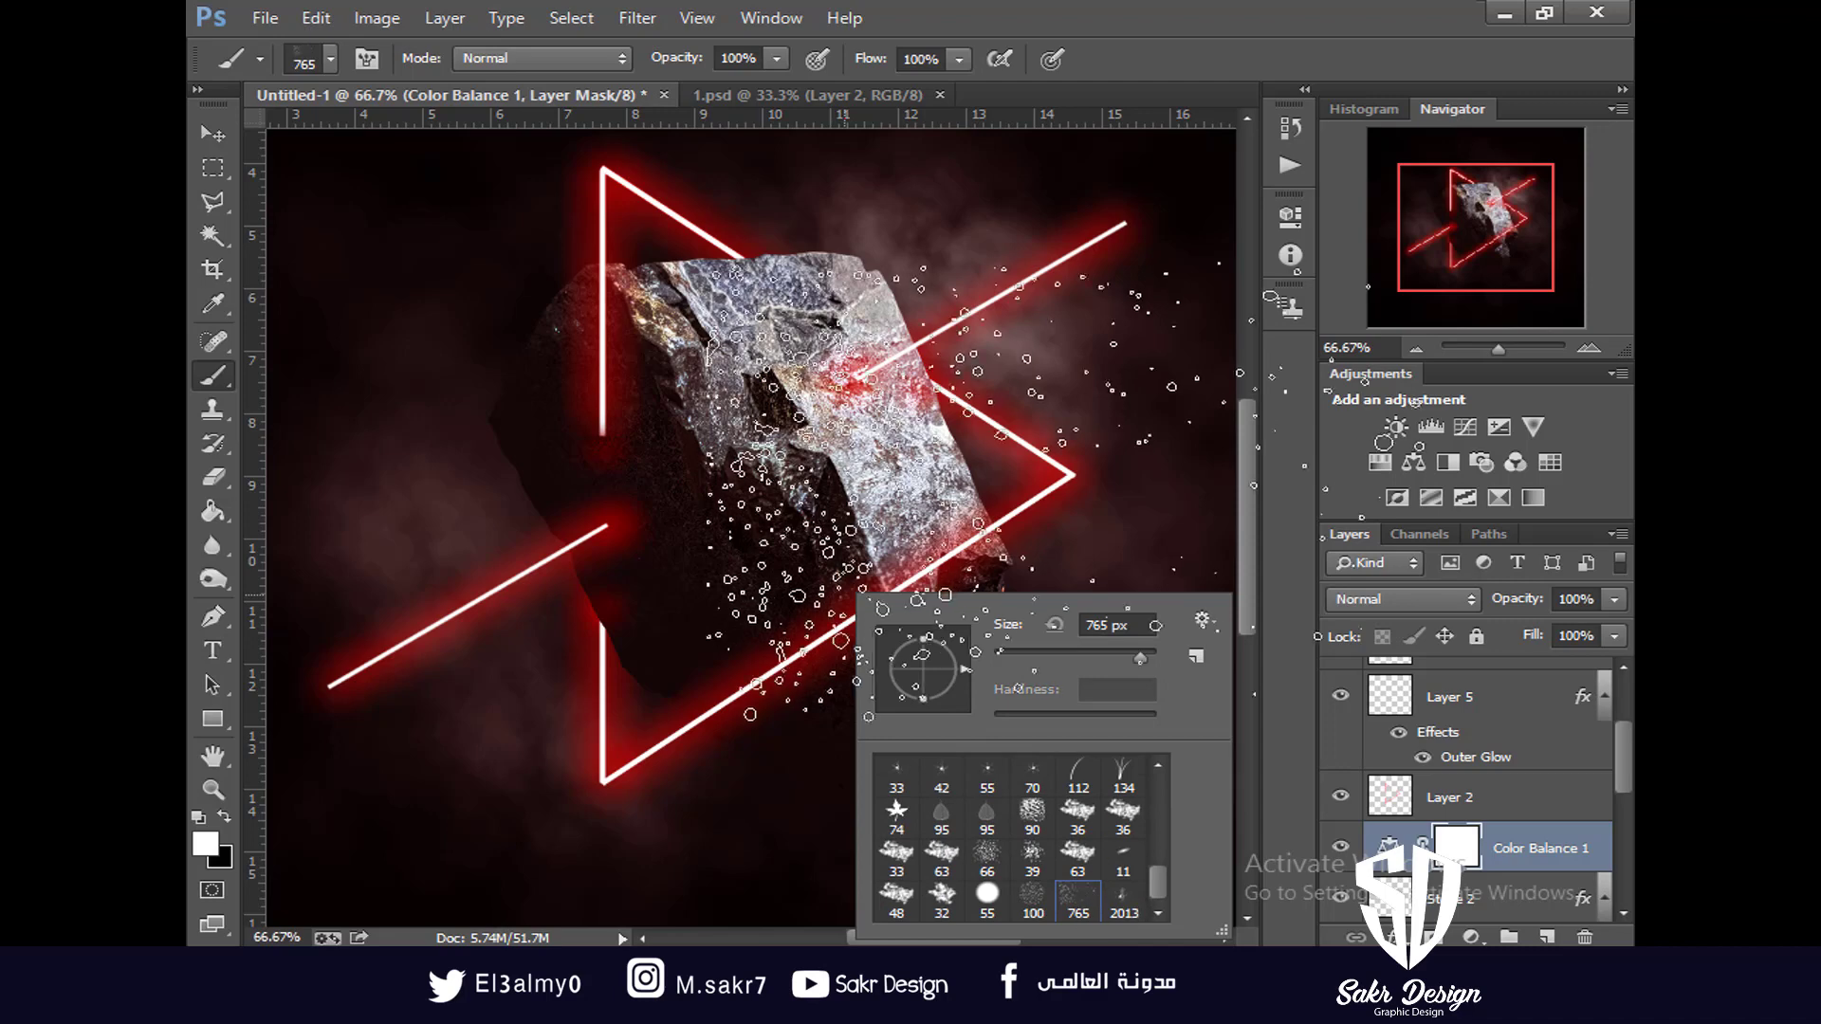
drag(1140, 657, 1106, 658)
click(1063, 538)
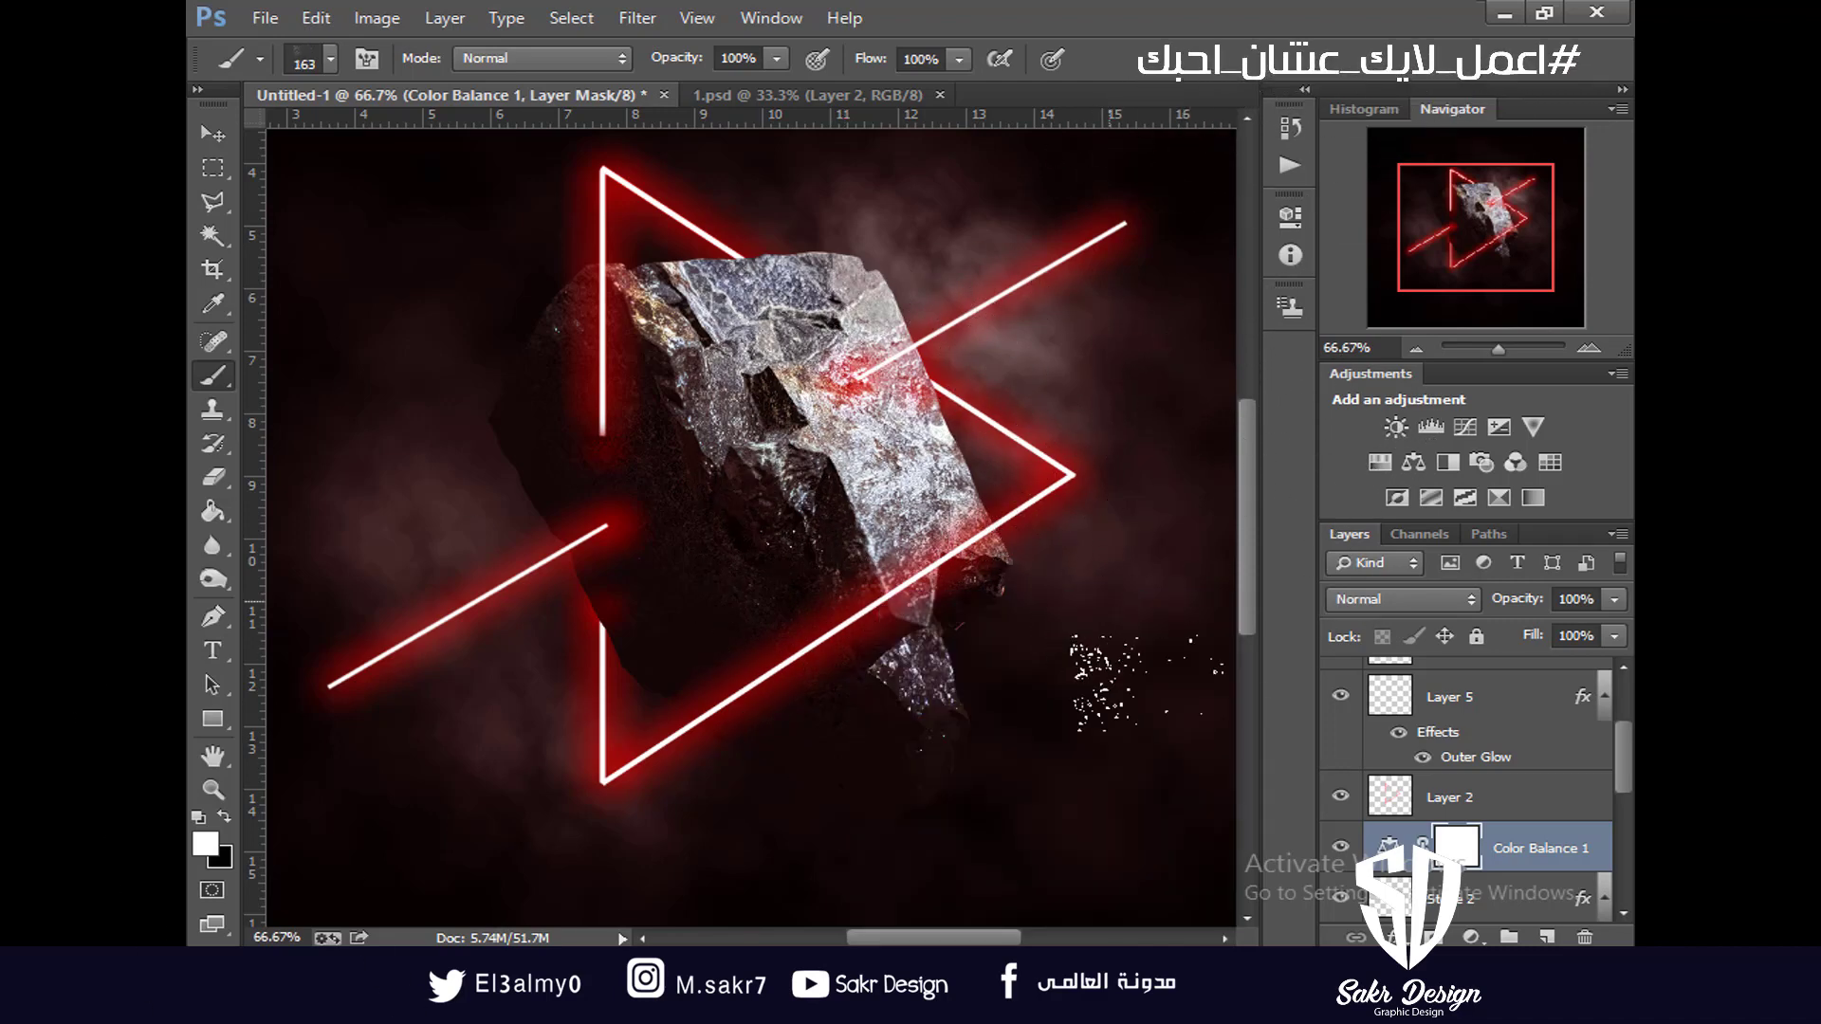
Create a new empty layer, place it directly beneath Stone 2 and make the foreground colour black
key(alt)
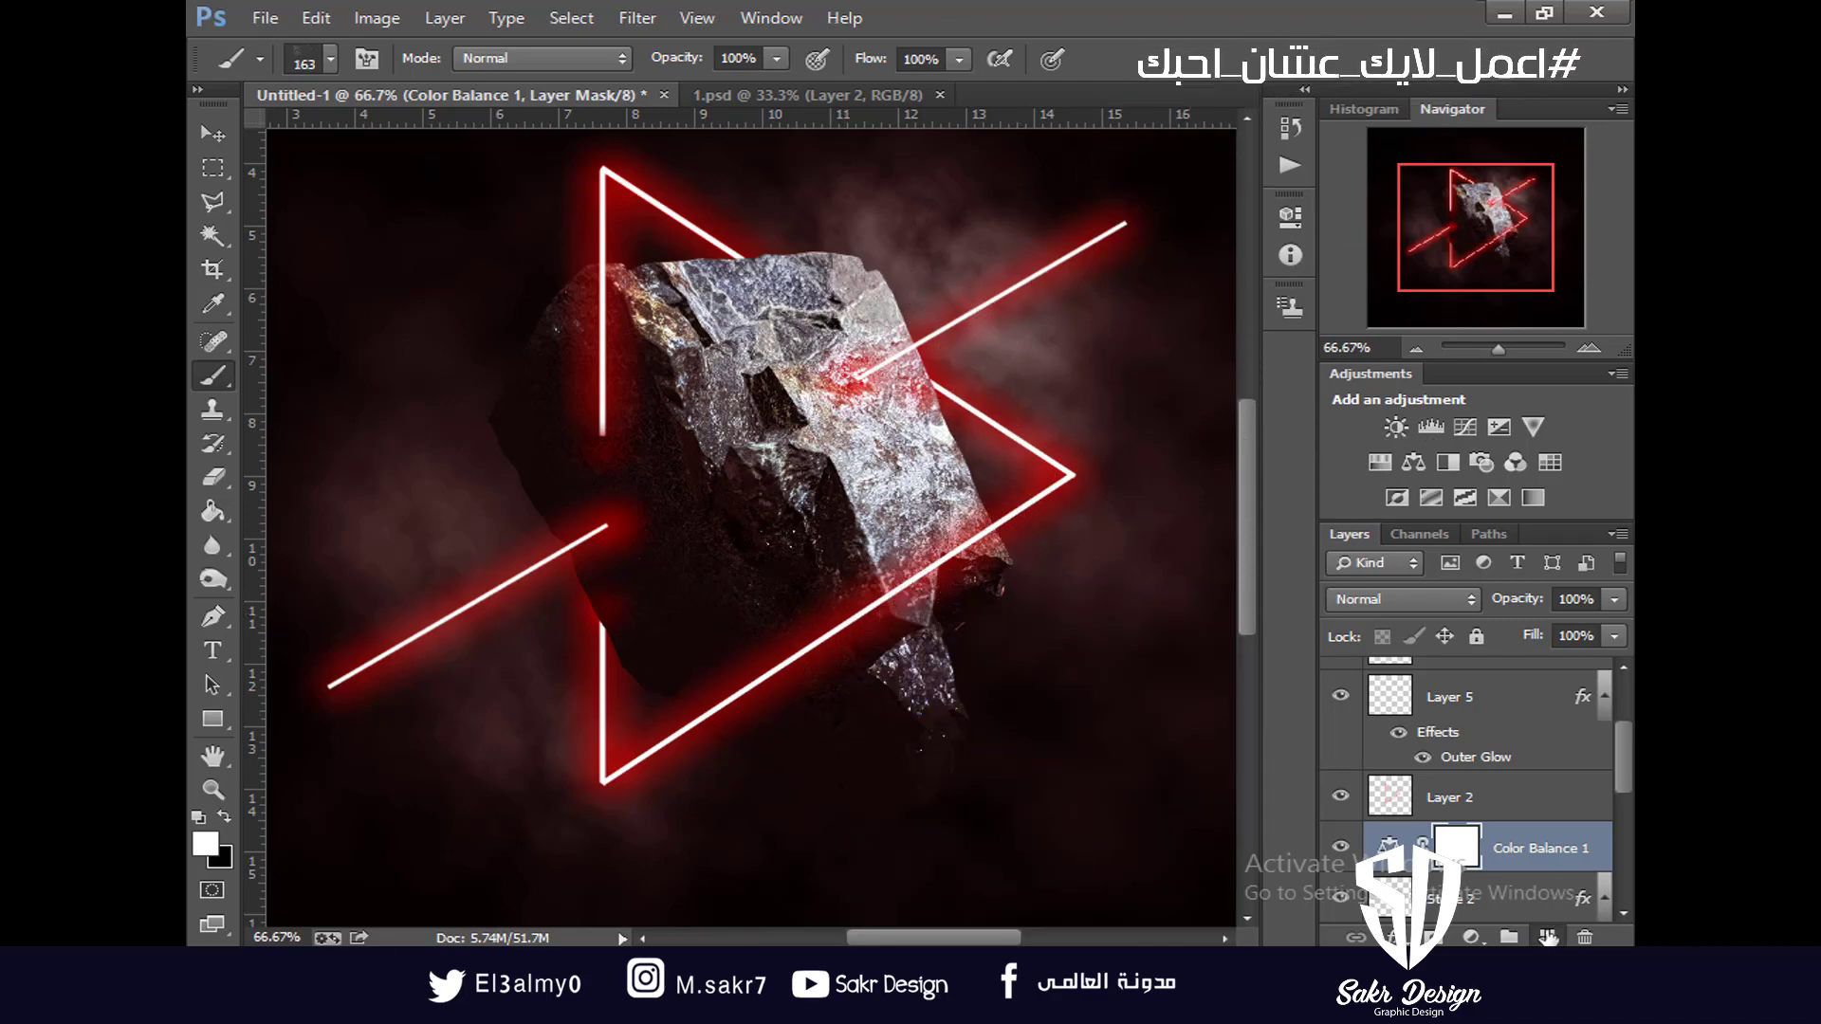
click(1546, 937)
drag(1515, 849, 1499, 788)
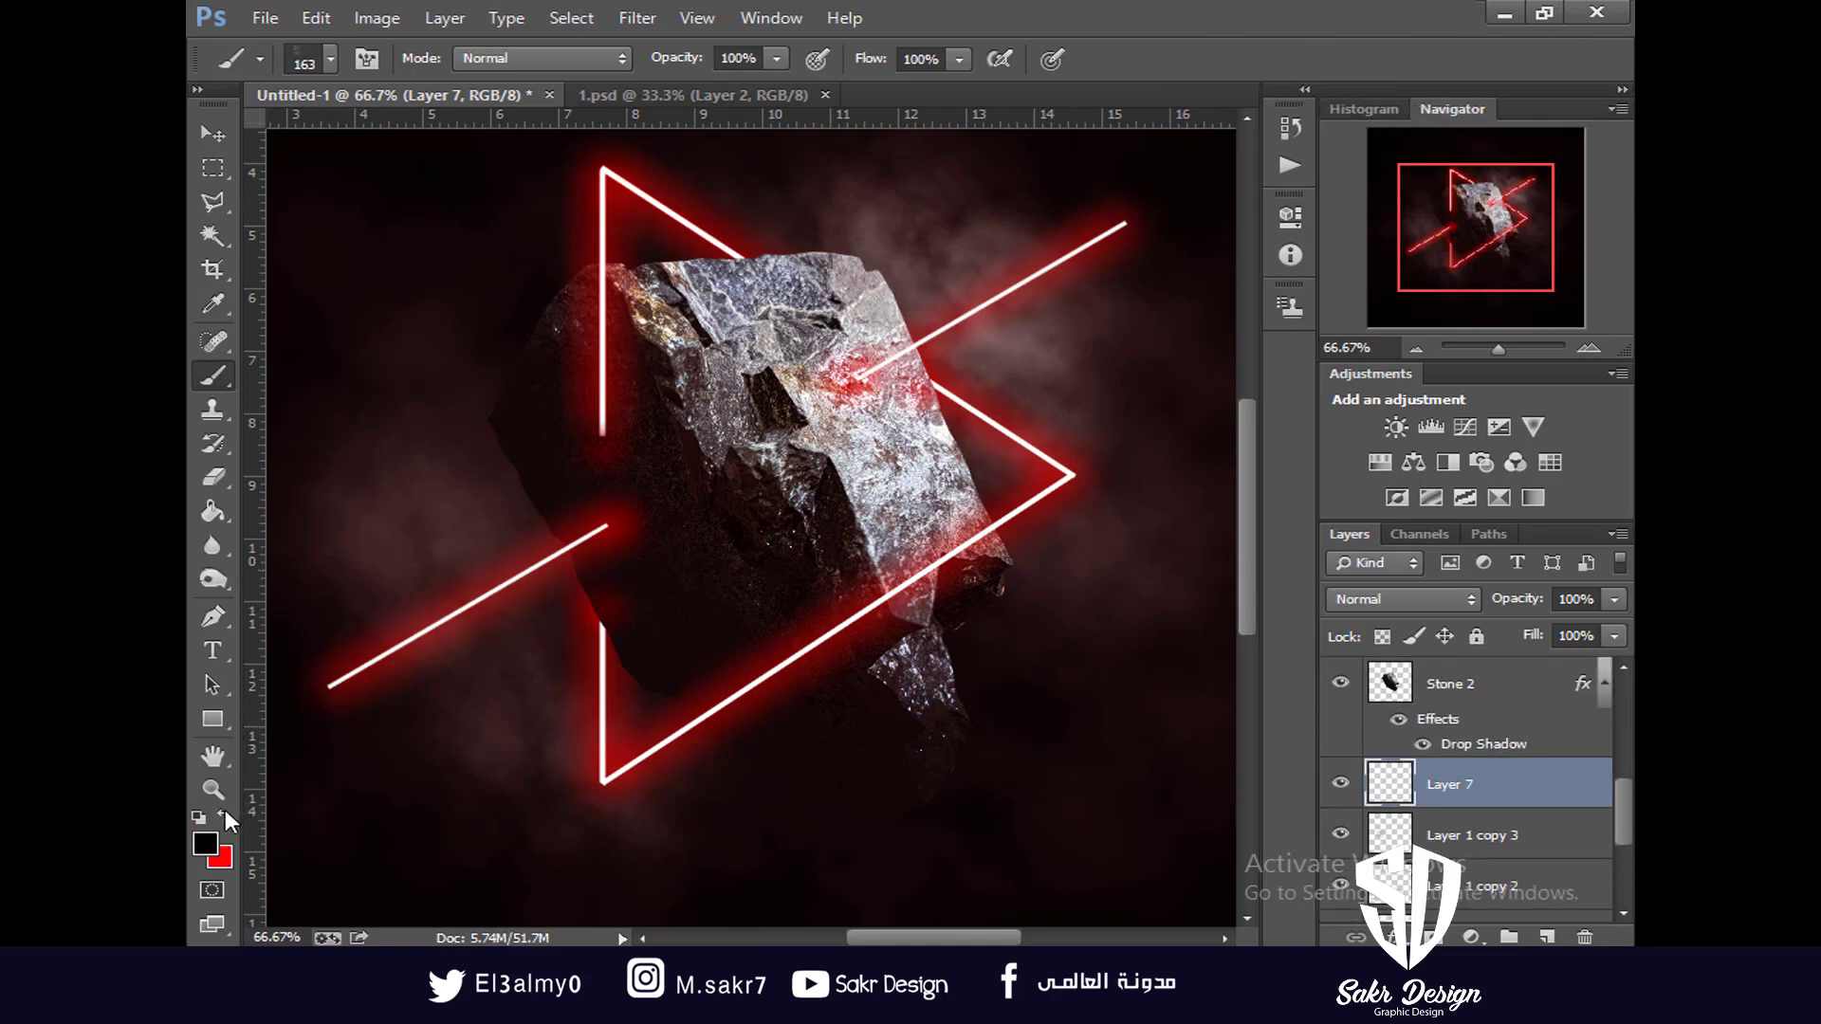
Enlarge the dust particle brush to 279 px and stamp black particles along the stone's right edge
right_click(1015, 683)
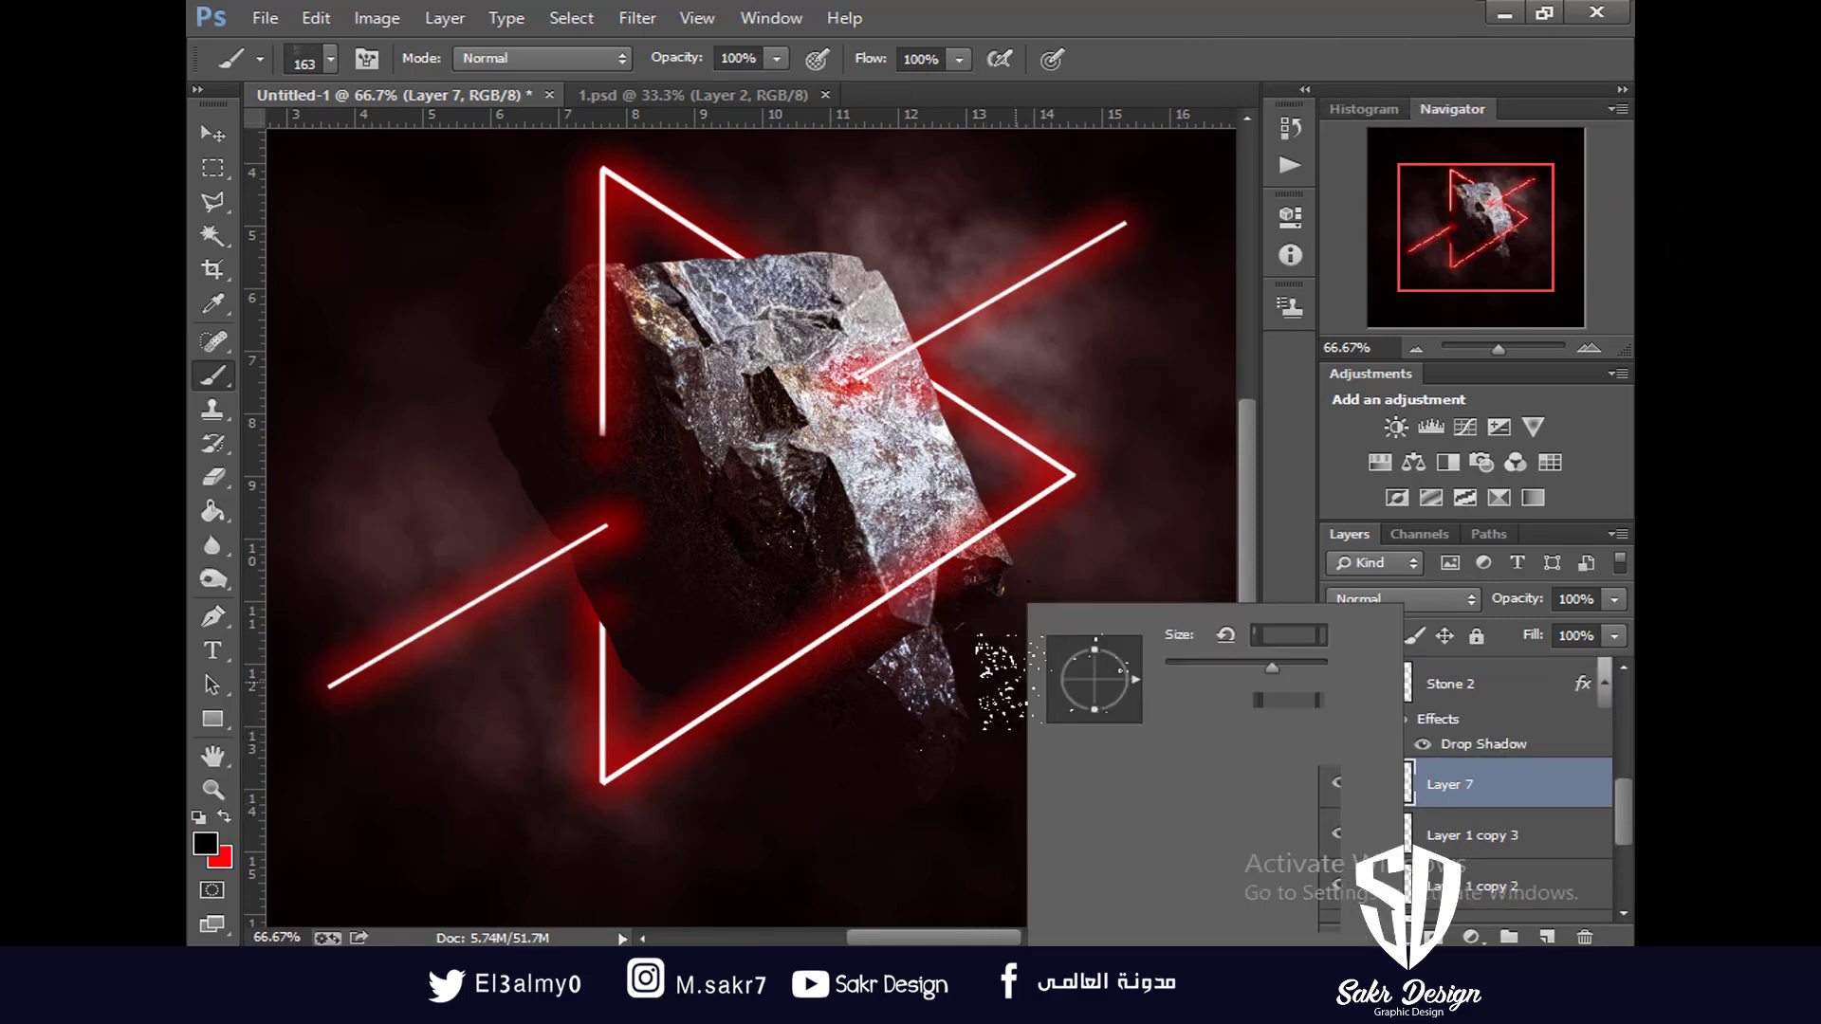
click(1007, 619)
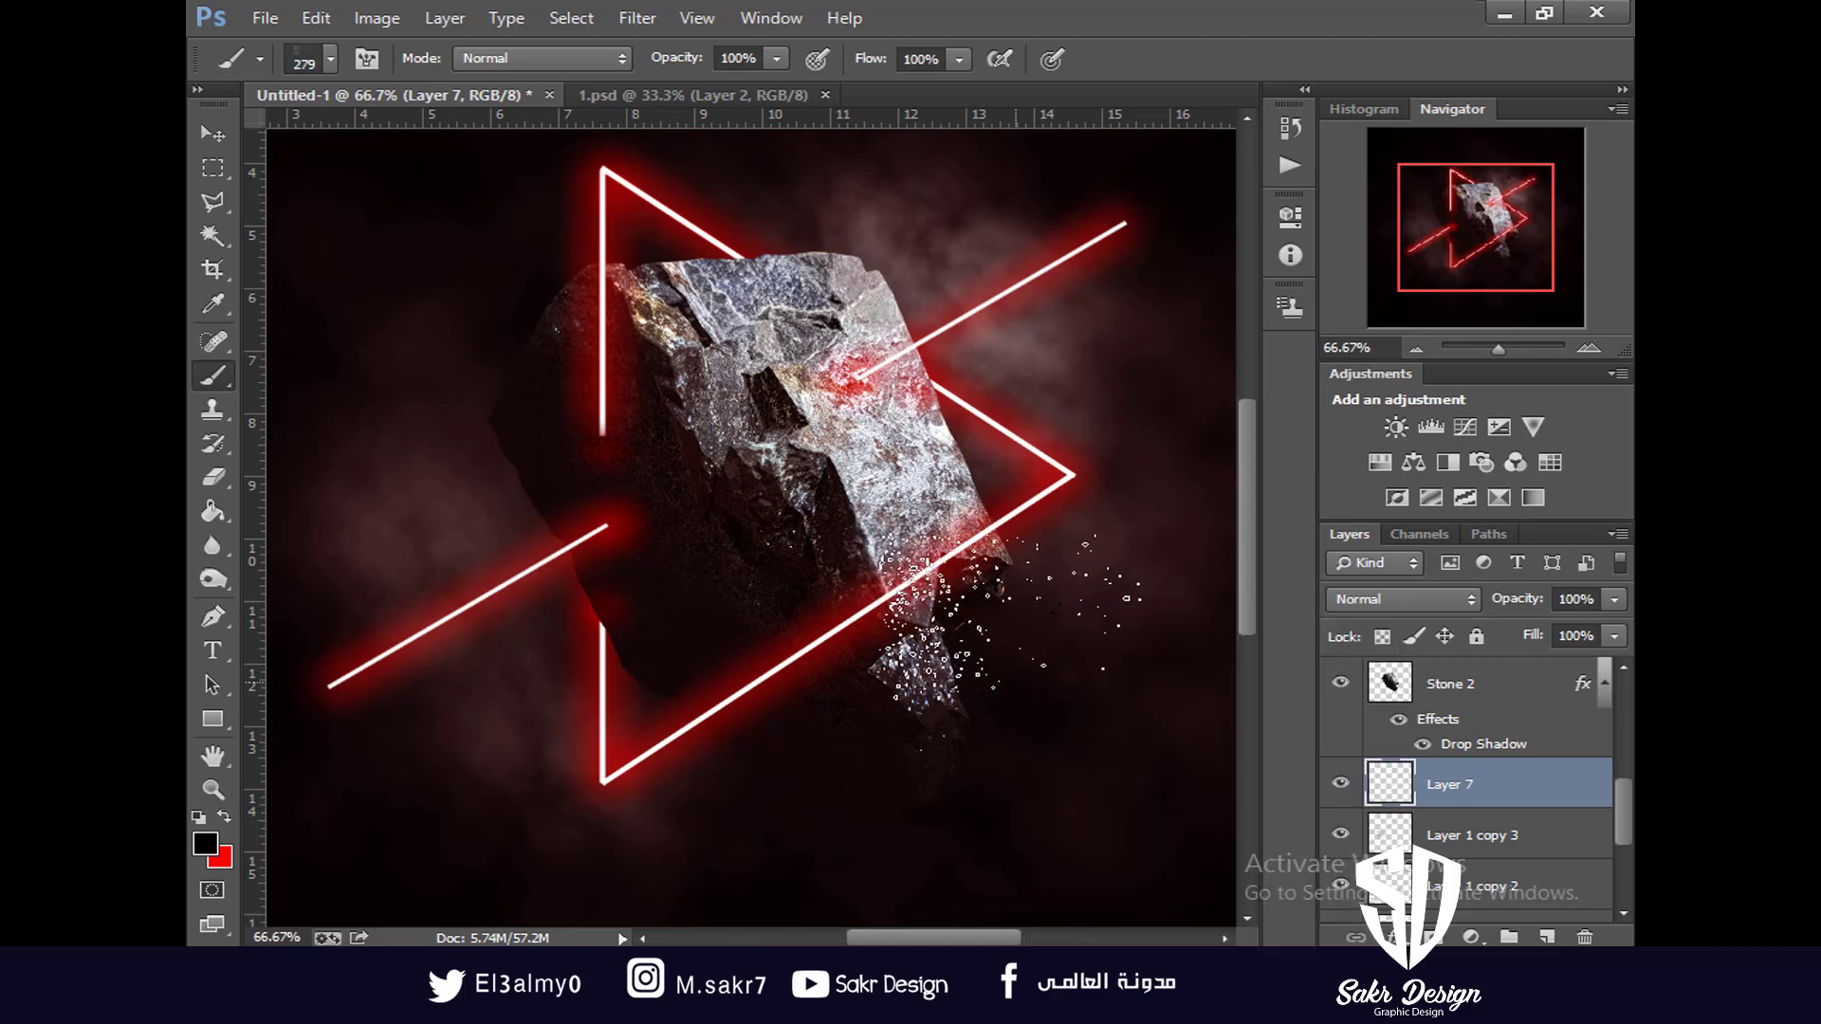
right_click(987, 697)
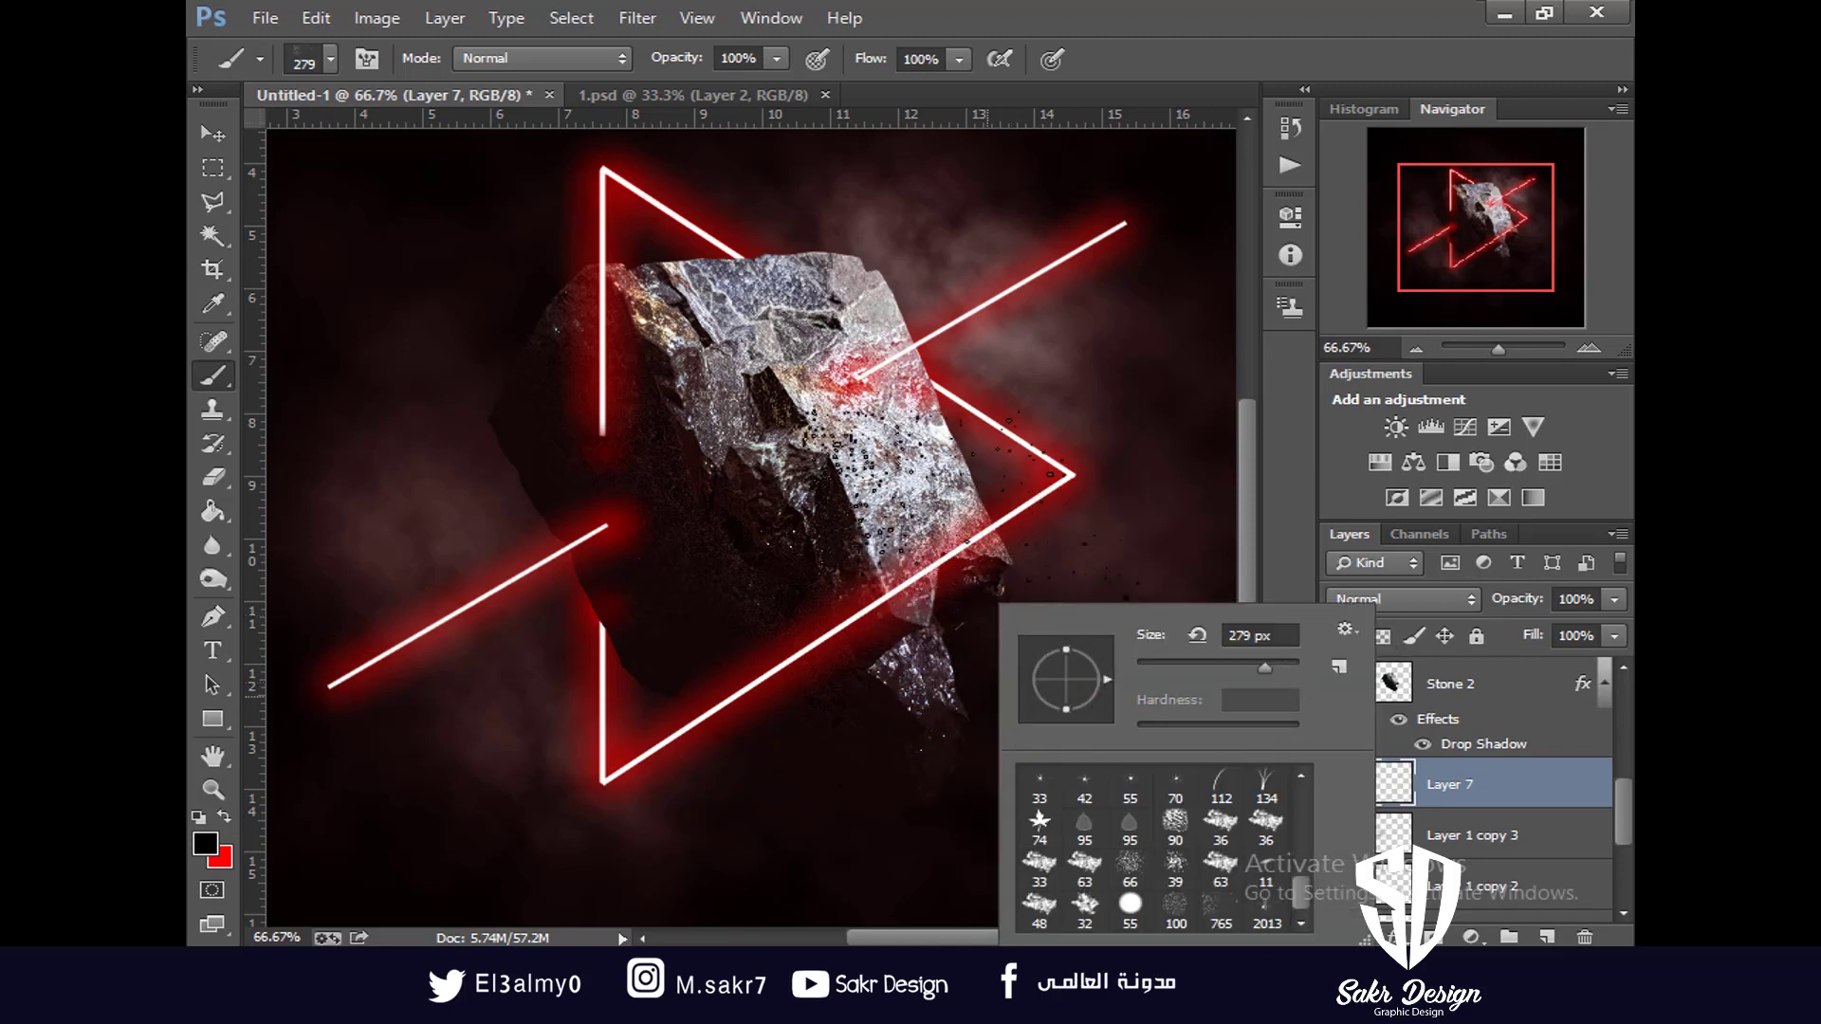
click(935, 491)
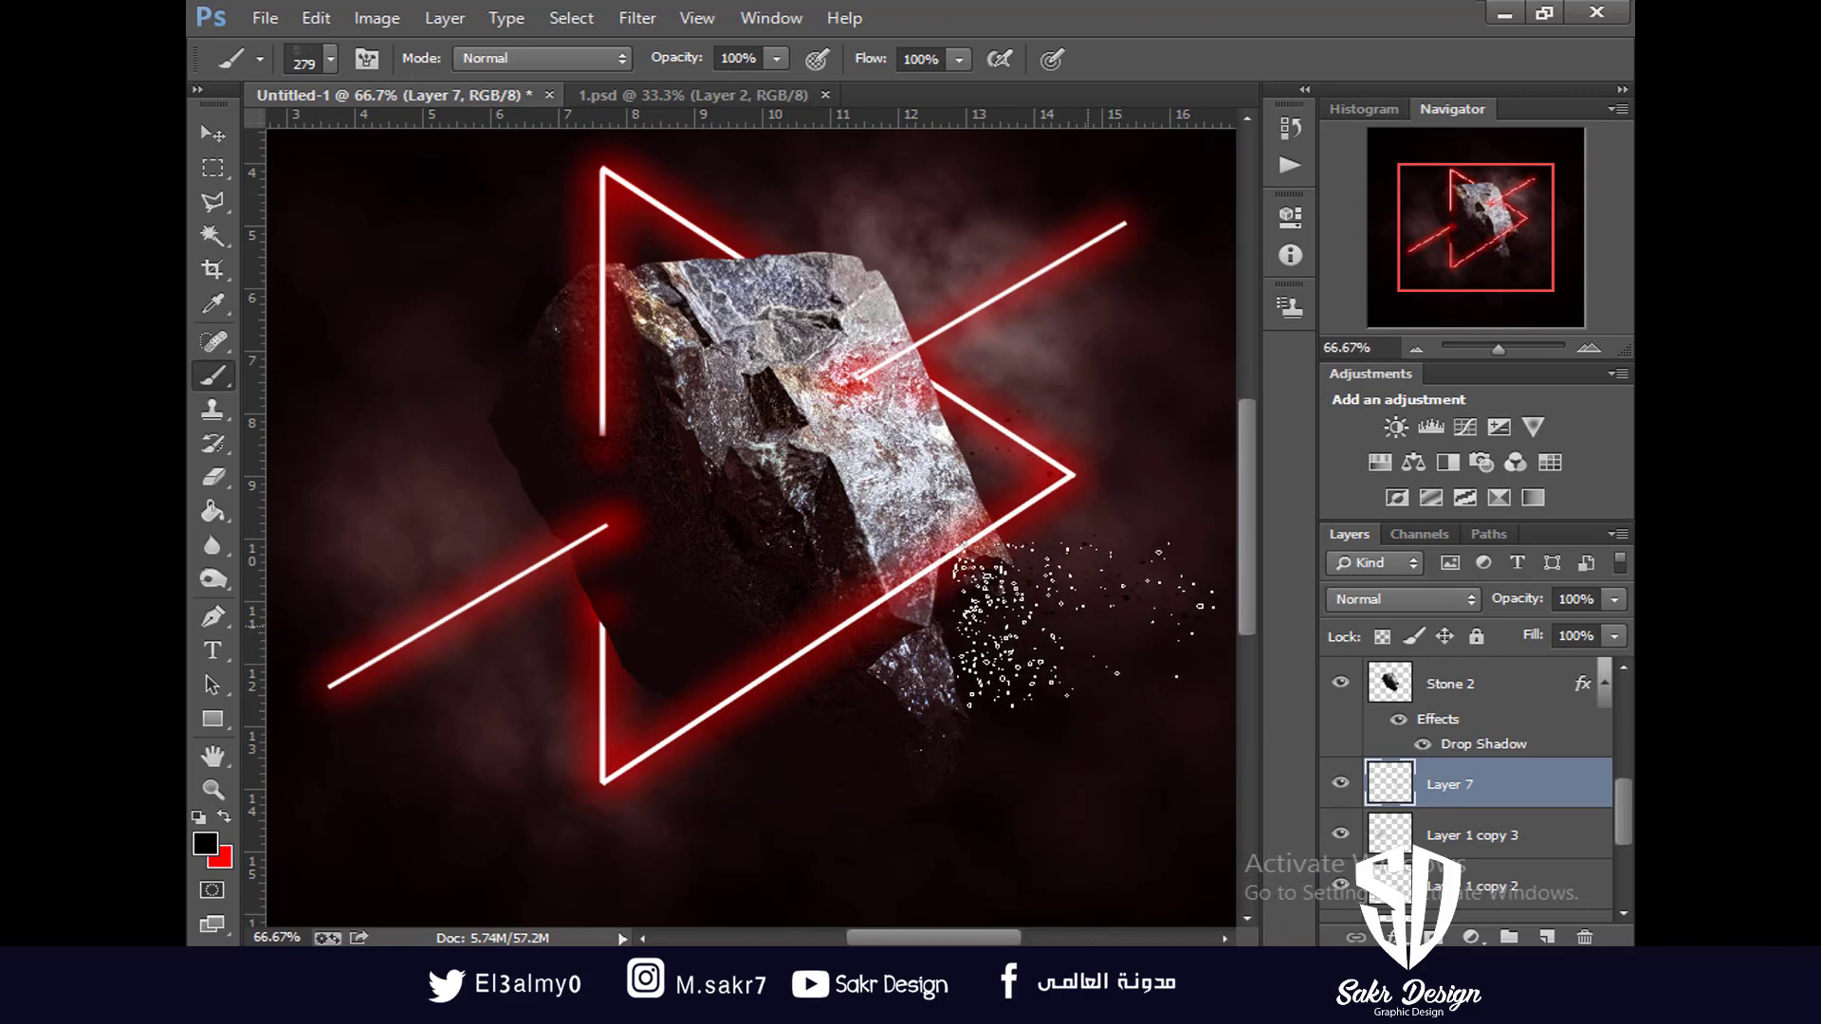
Erase the outermost dust particles to the right of the stone on Layer 7
drag(1093, 677, 862, 622)
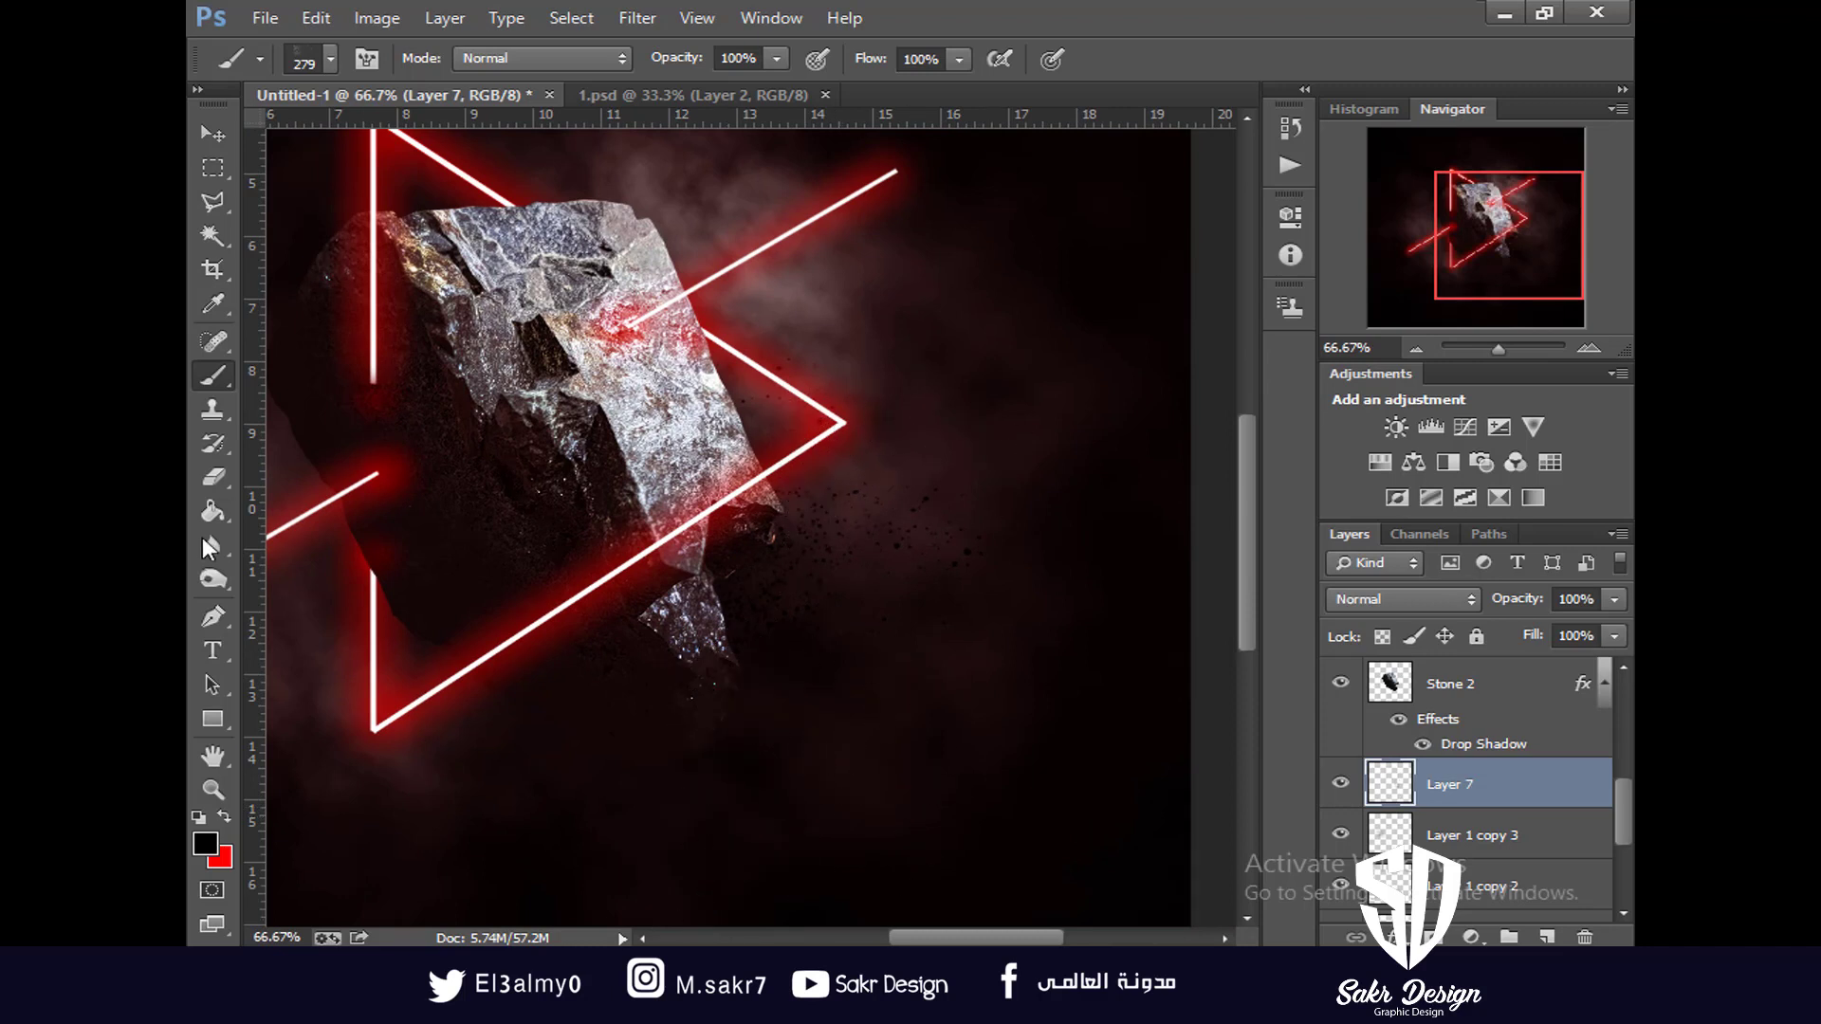
click(213, 479)
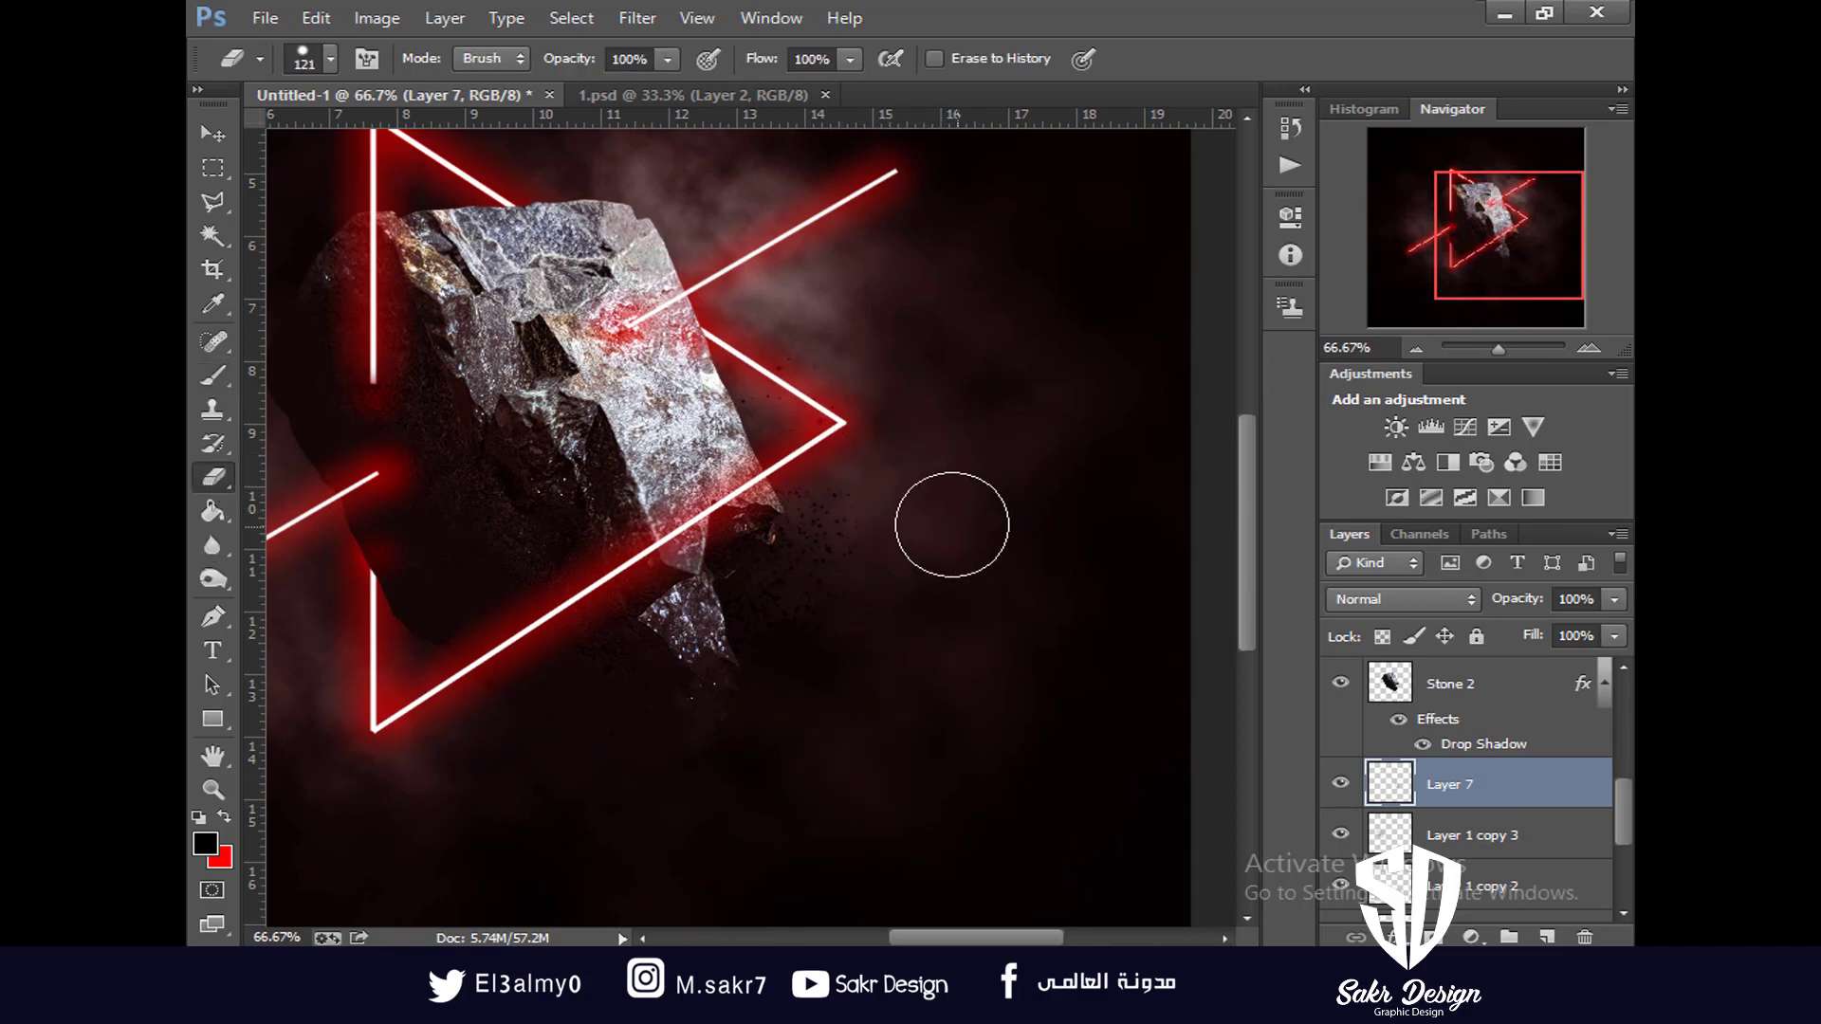
drag(682, 612, 808, 757)
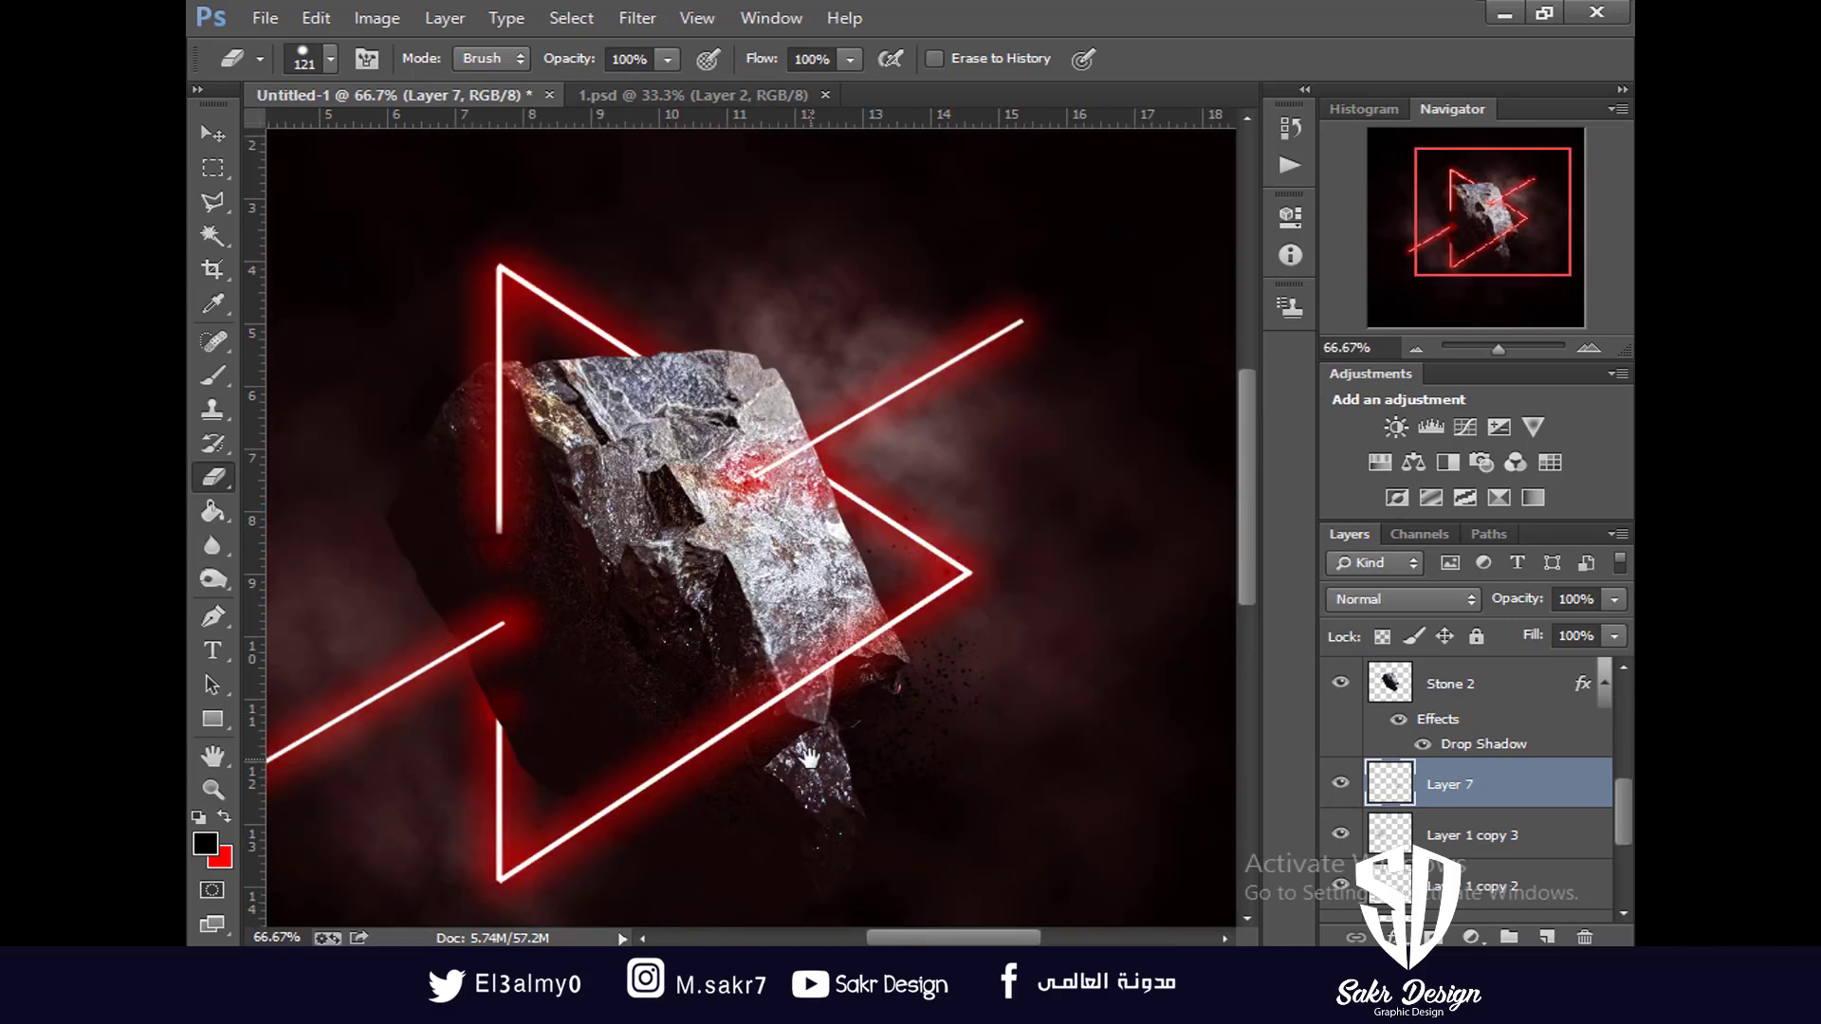
Stamp black dust particles over the stone's left edge with the 279 px dust particle brush
click(214, 376)
right_click(905, 600)
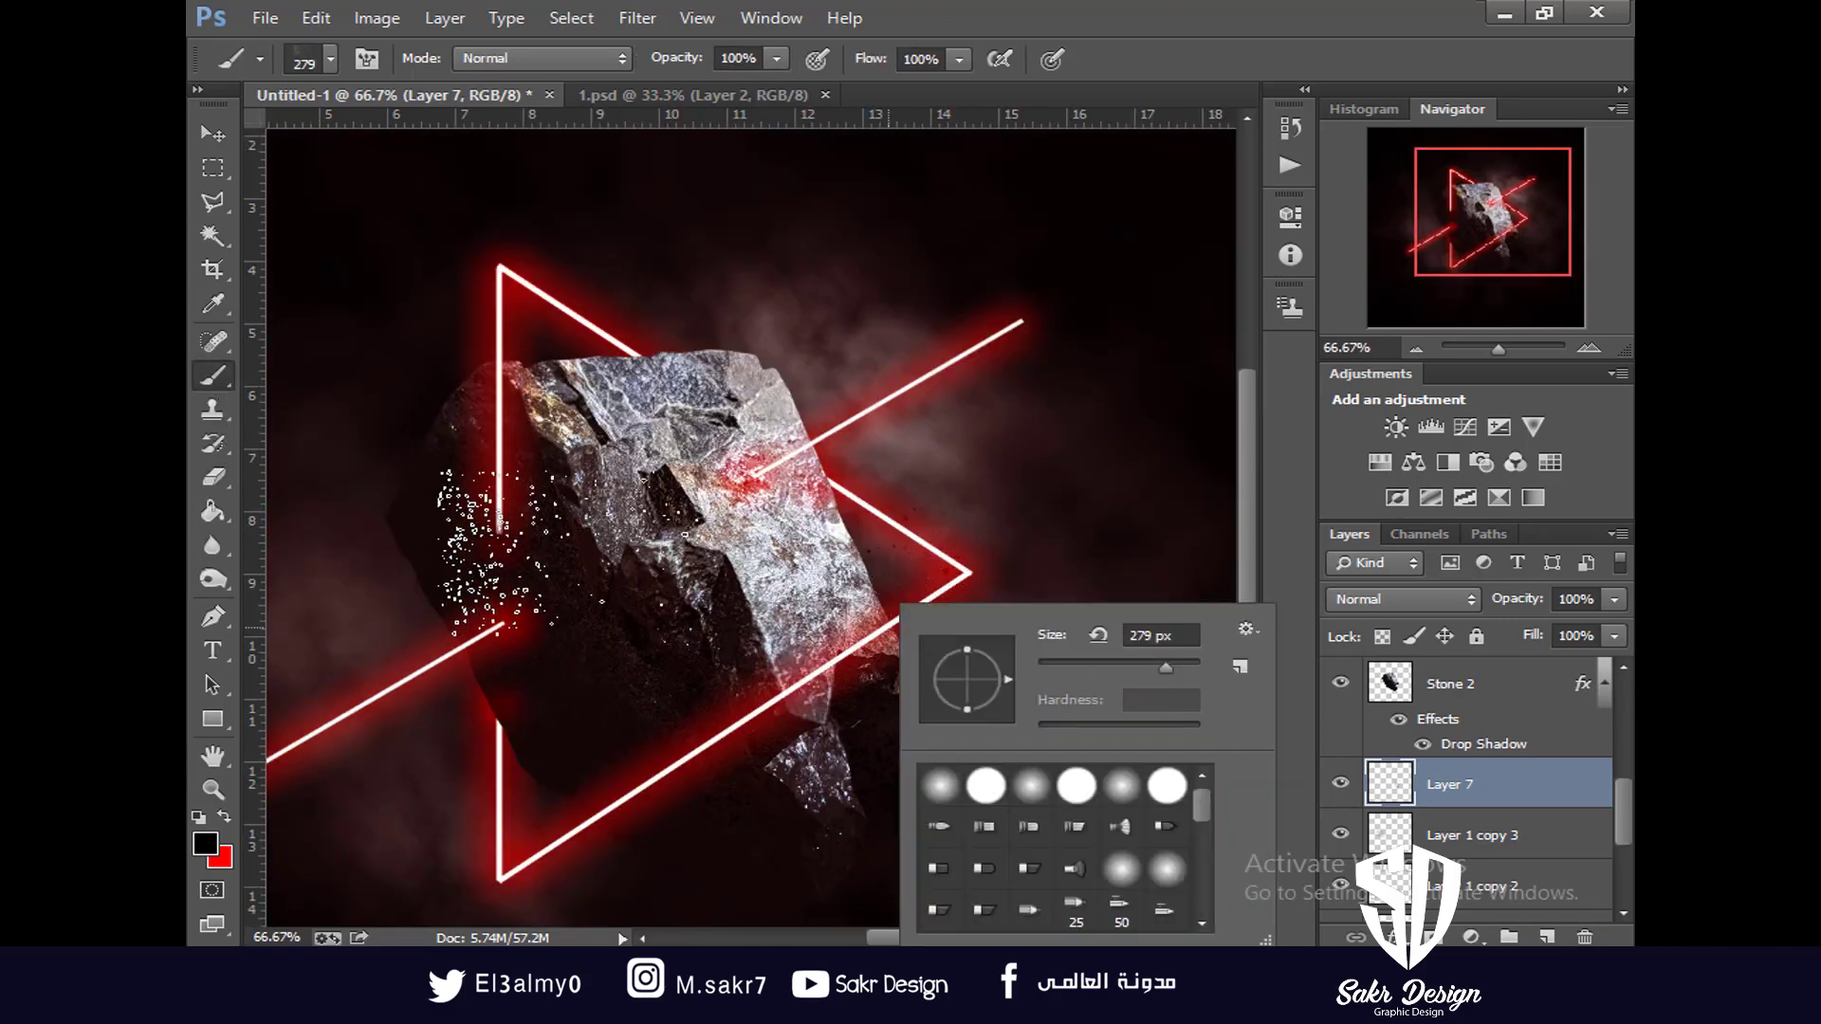
click(503, 584)
drag(596, 658, 663, 456)
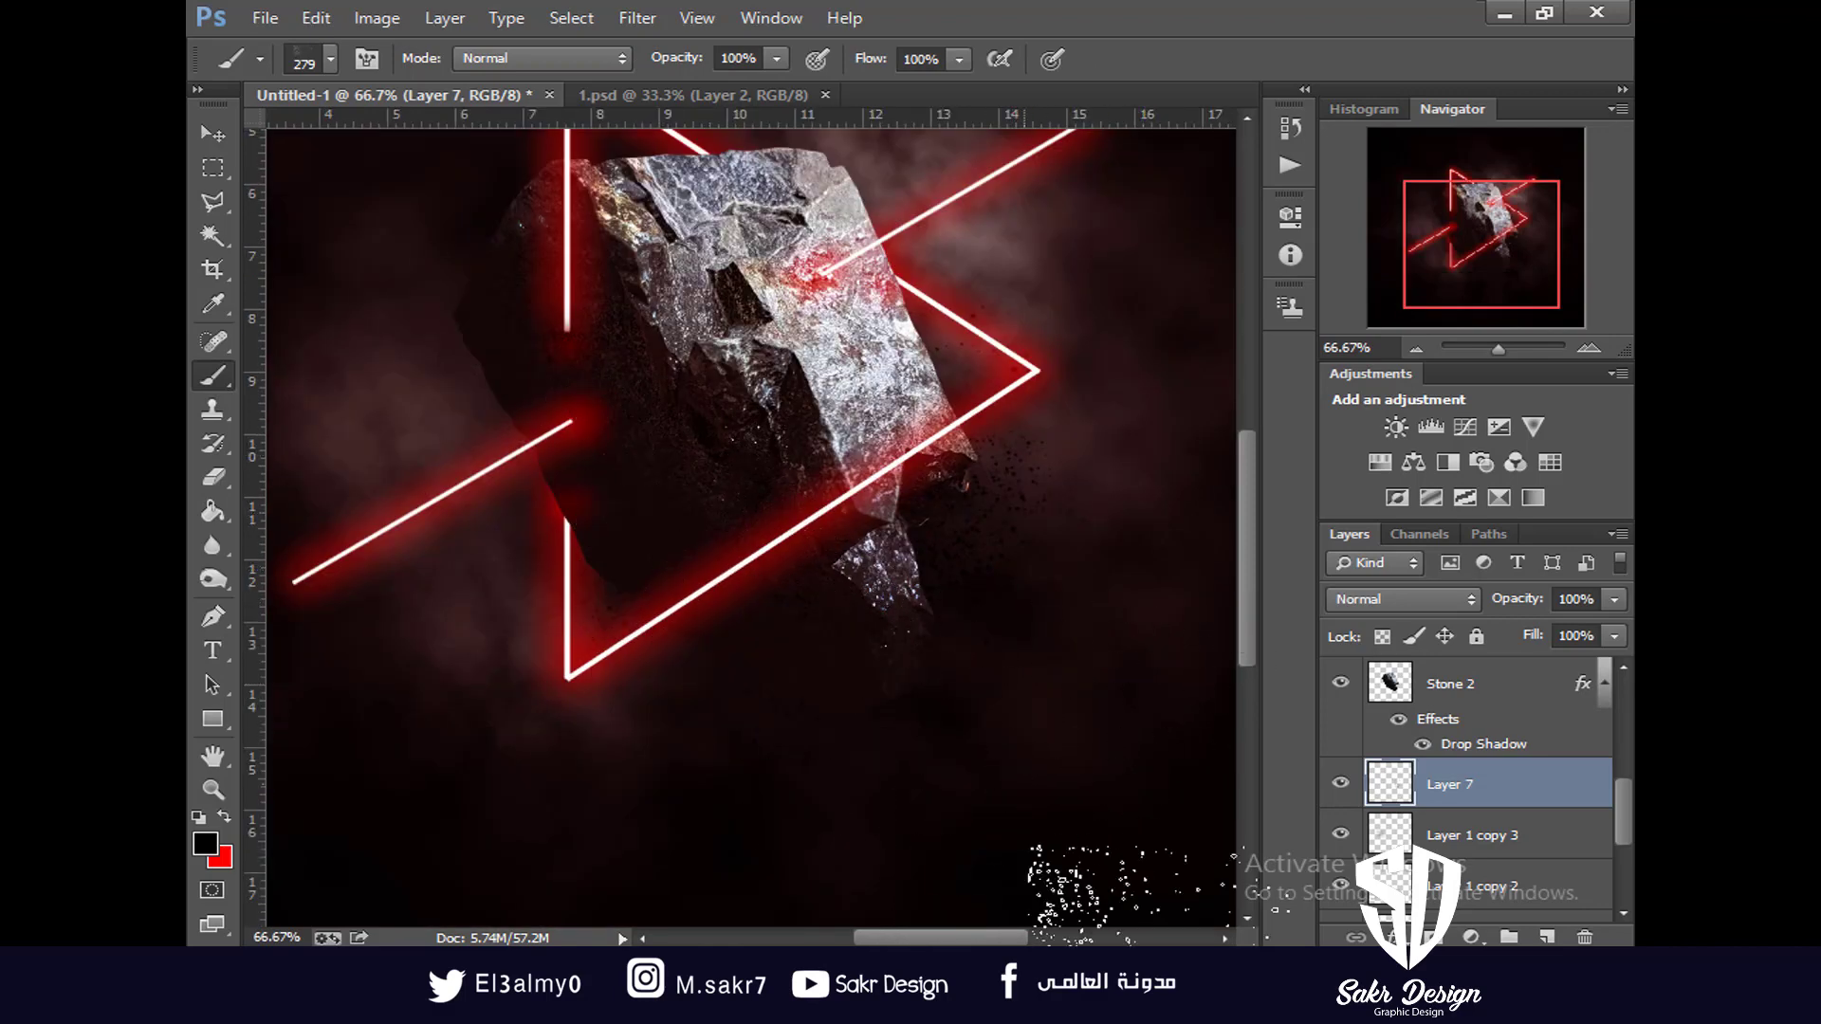
Inspect the whole composition fitted to the screen with the interface panels hidden
key(ctrl+0)
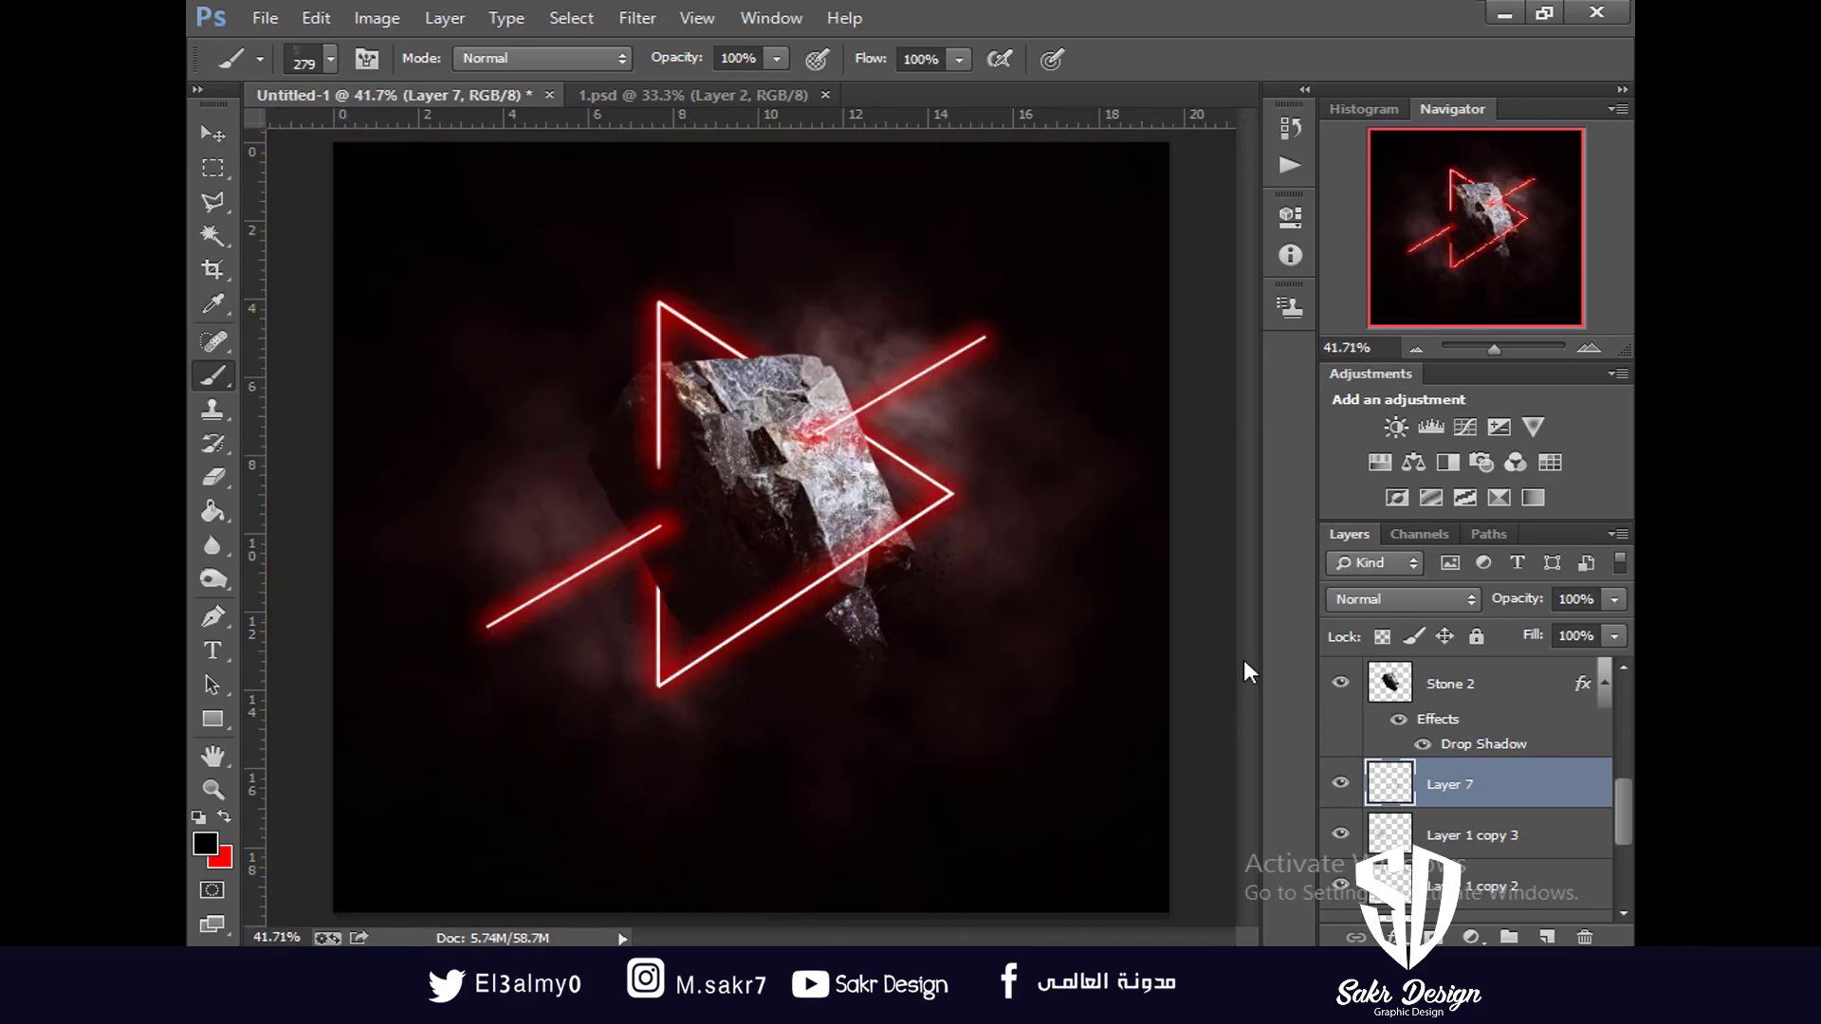
key(ctrl+plus)
key(Tab)
key(ctrl+0)
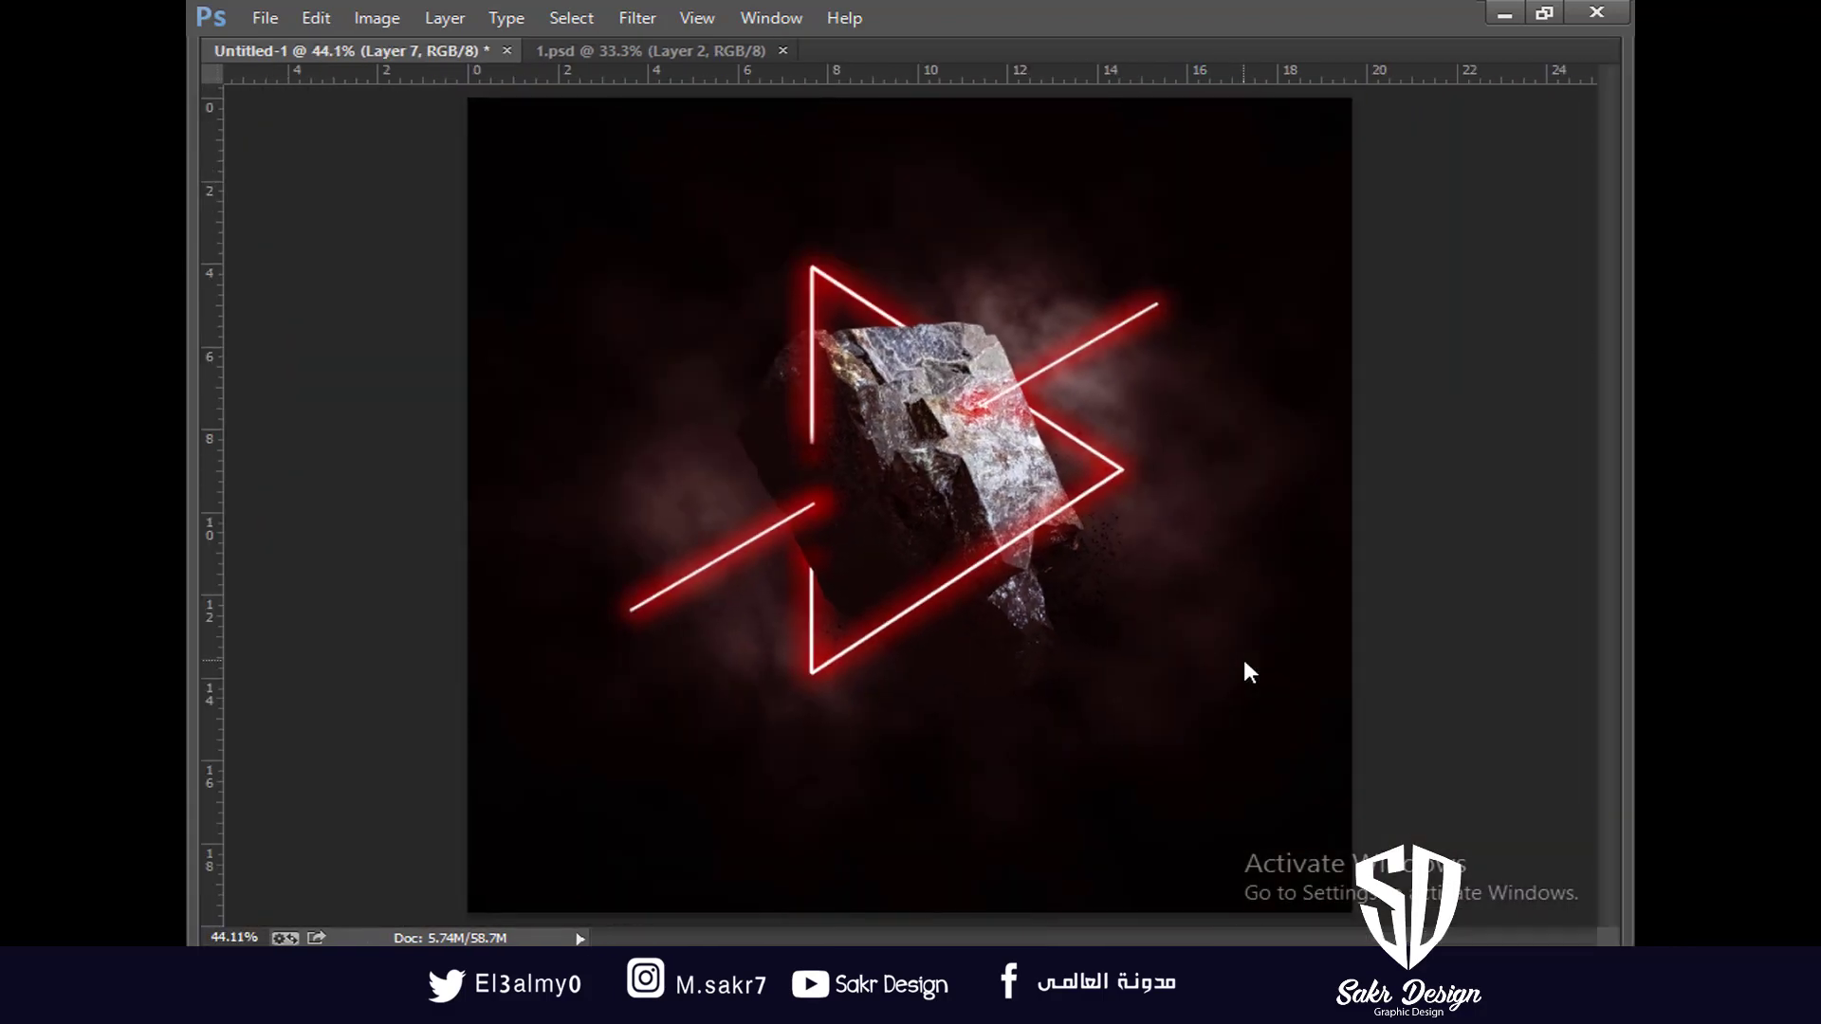
click(948, 740)
key(Tab)
Switch to the Move tool and make the topmost layer, Layer 6, active
key(v)
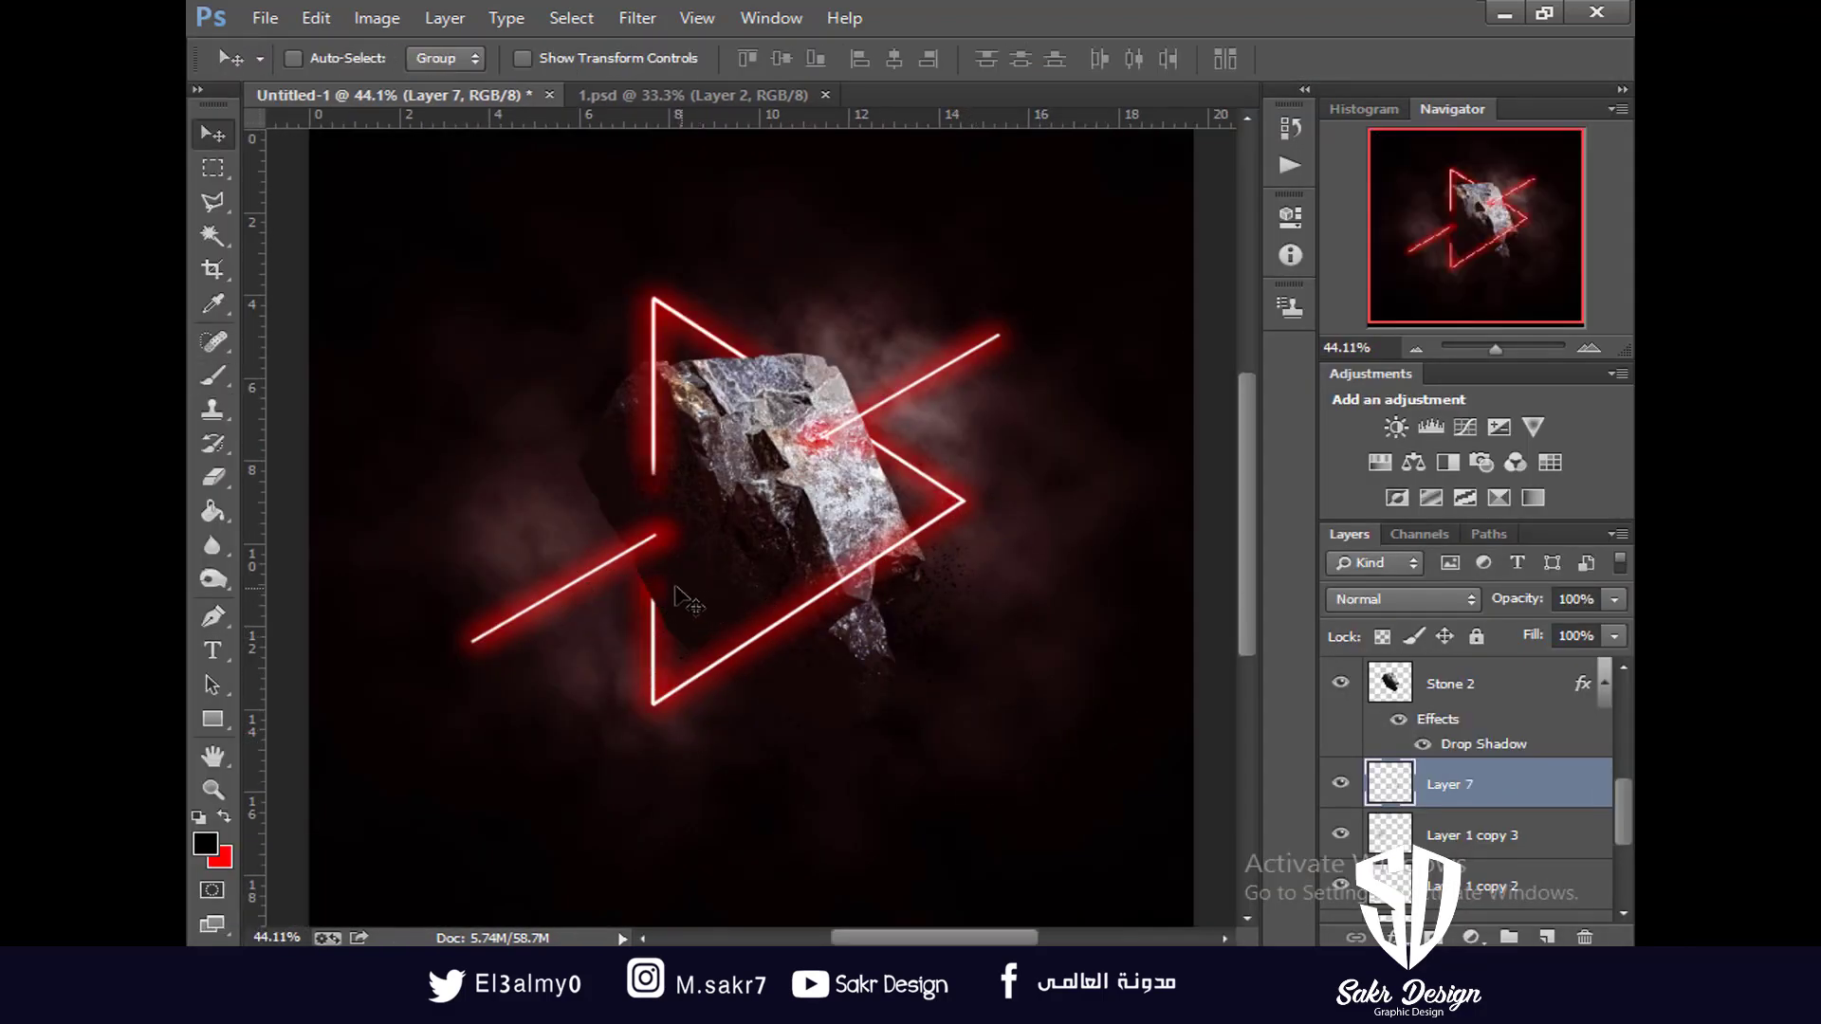
right_click(668, 597)
click(692, 603)
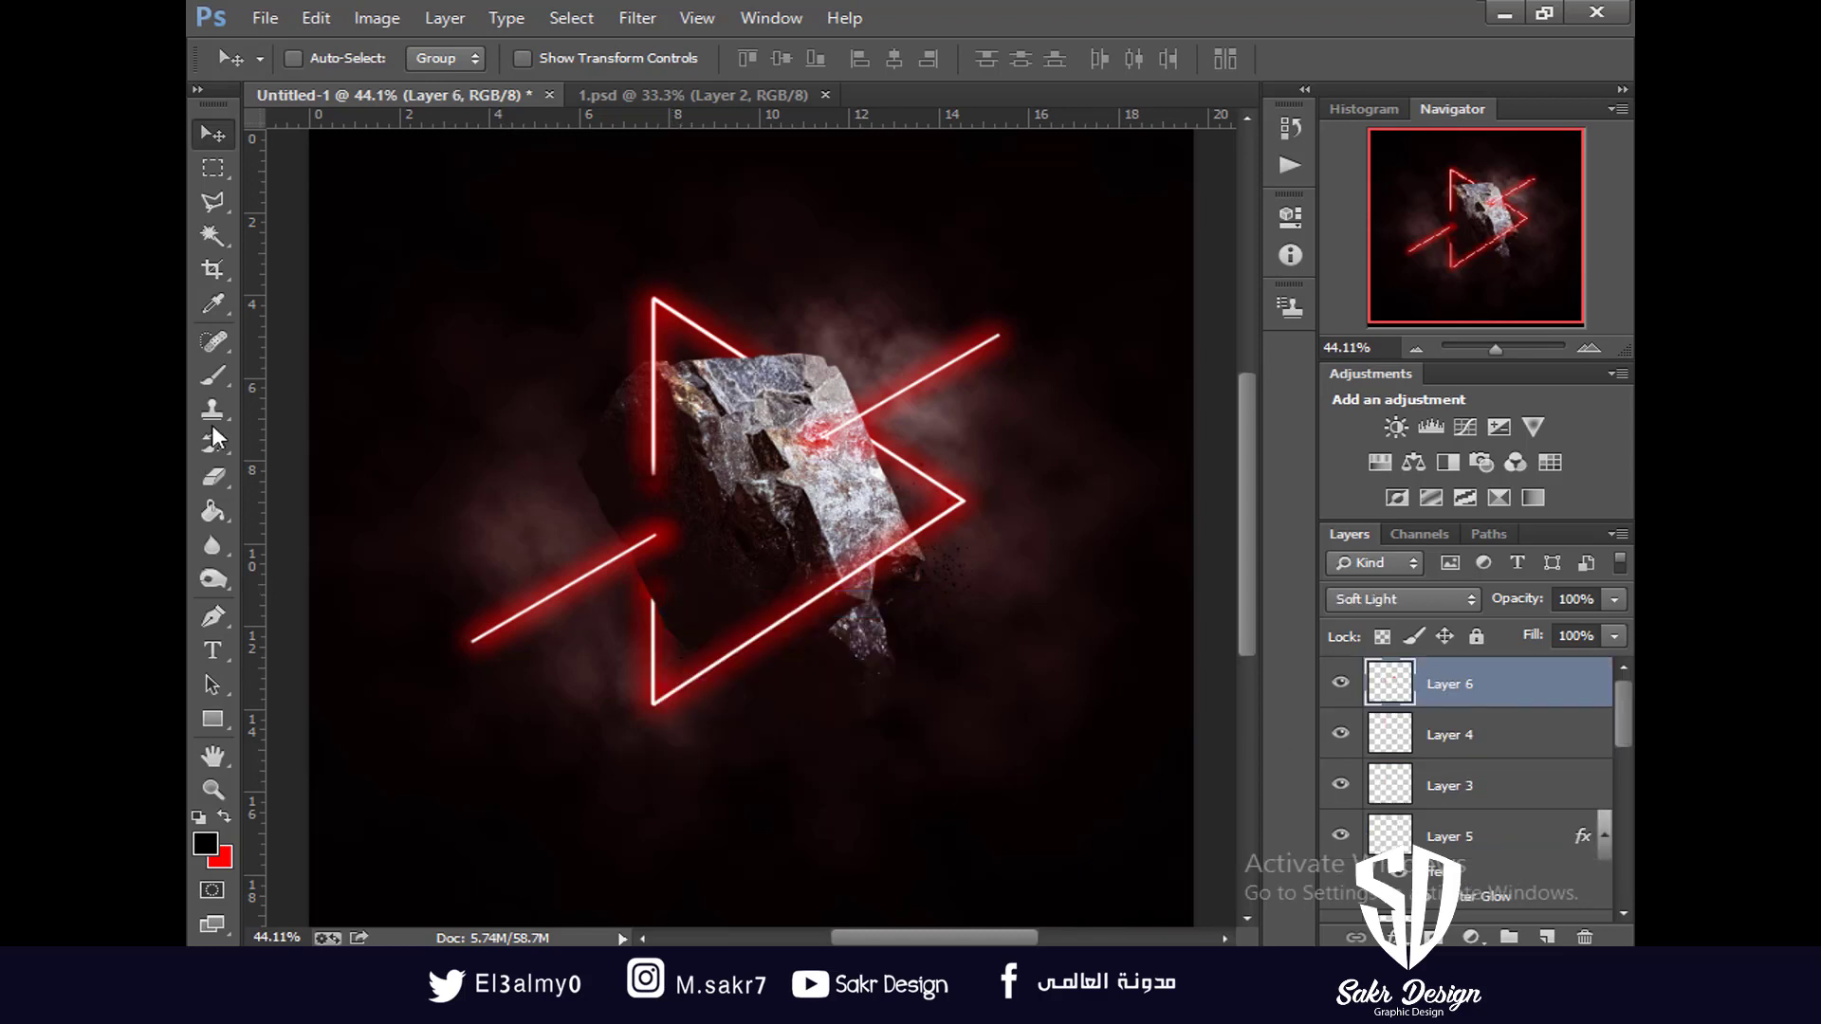
click(212, 476)
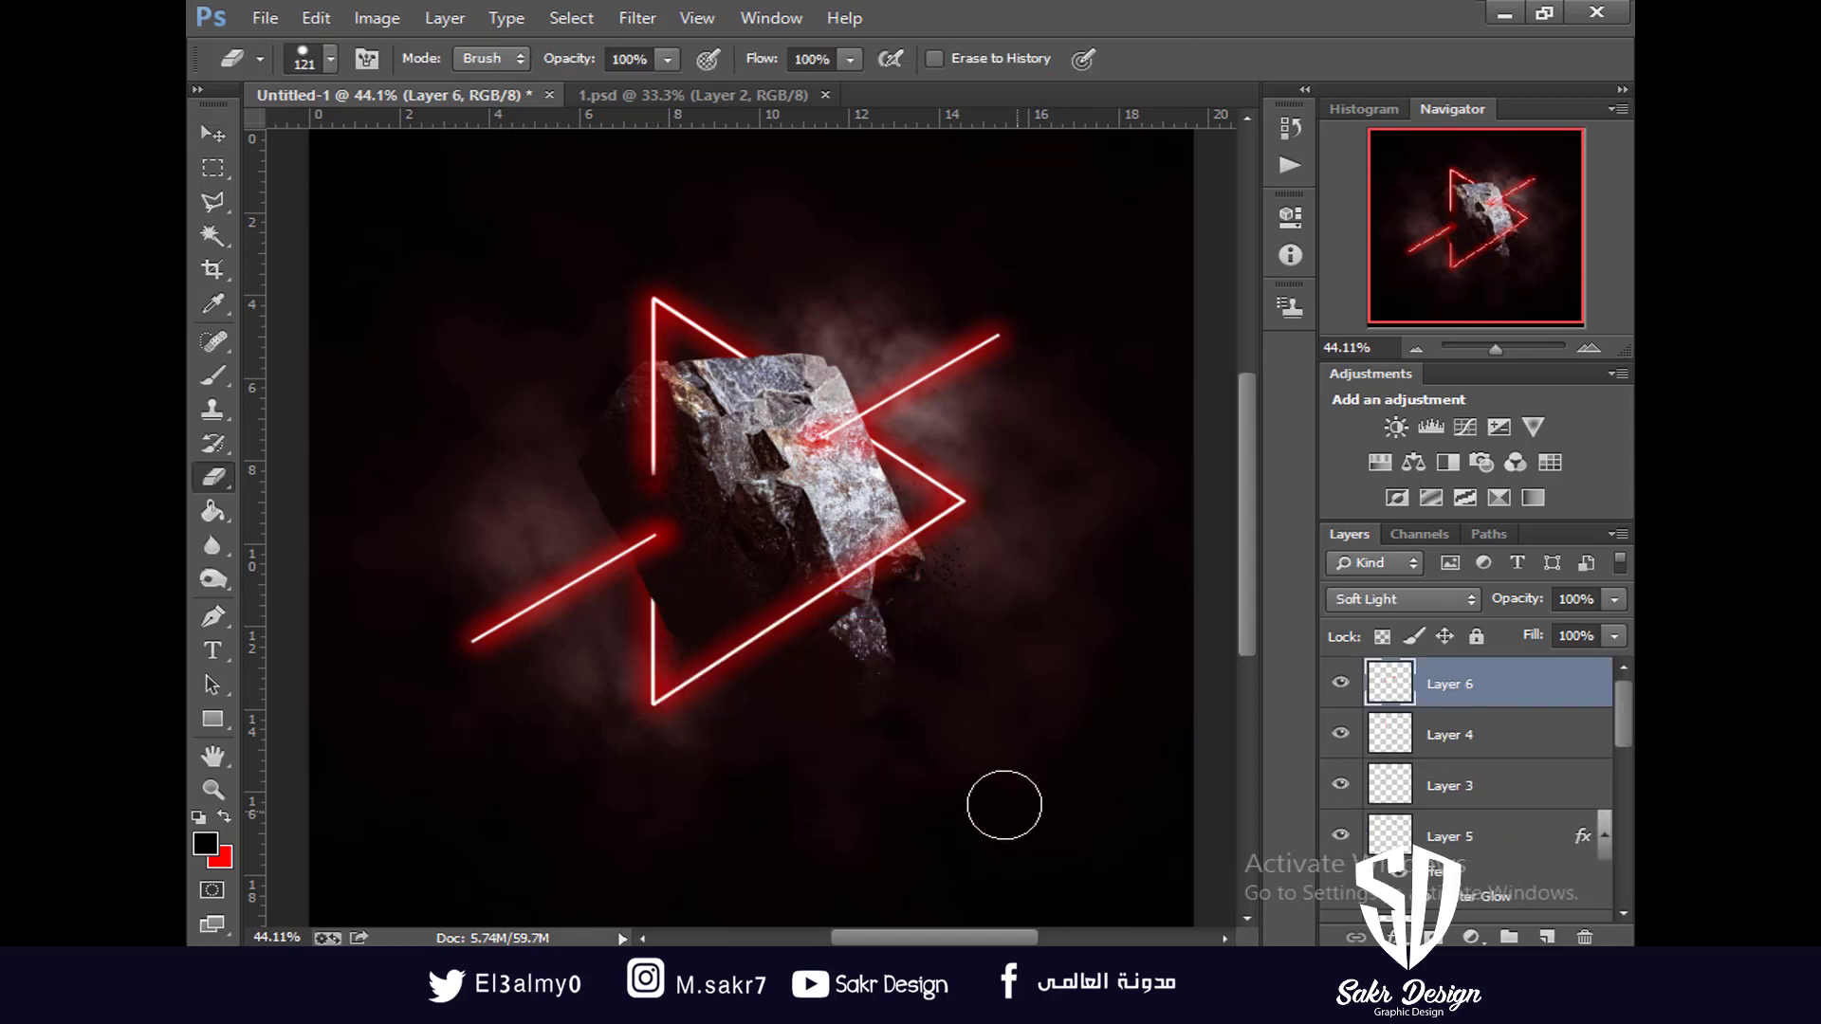
scroll(834, 642, down, 2)
key(v)
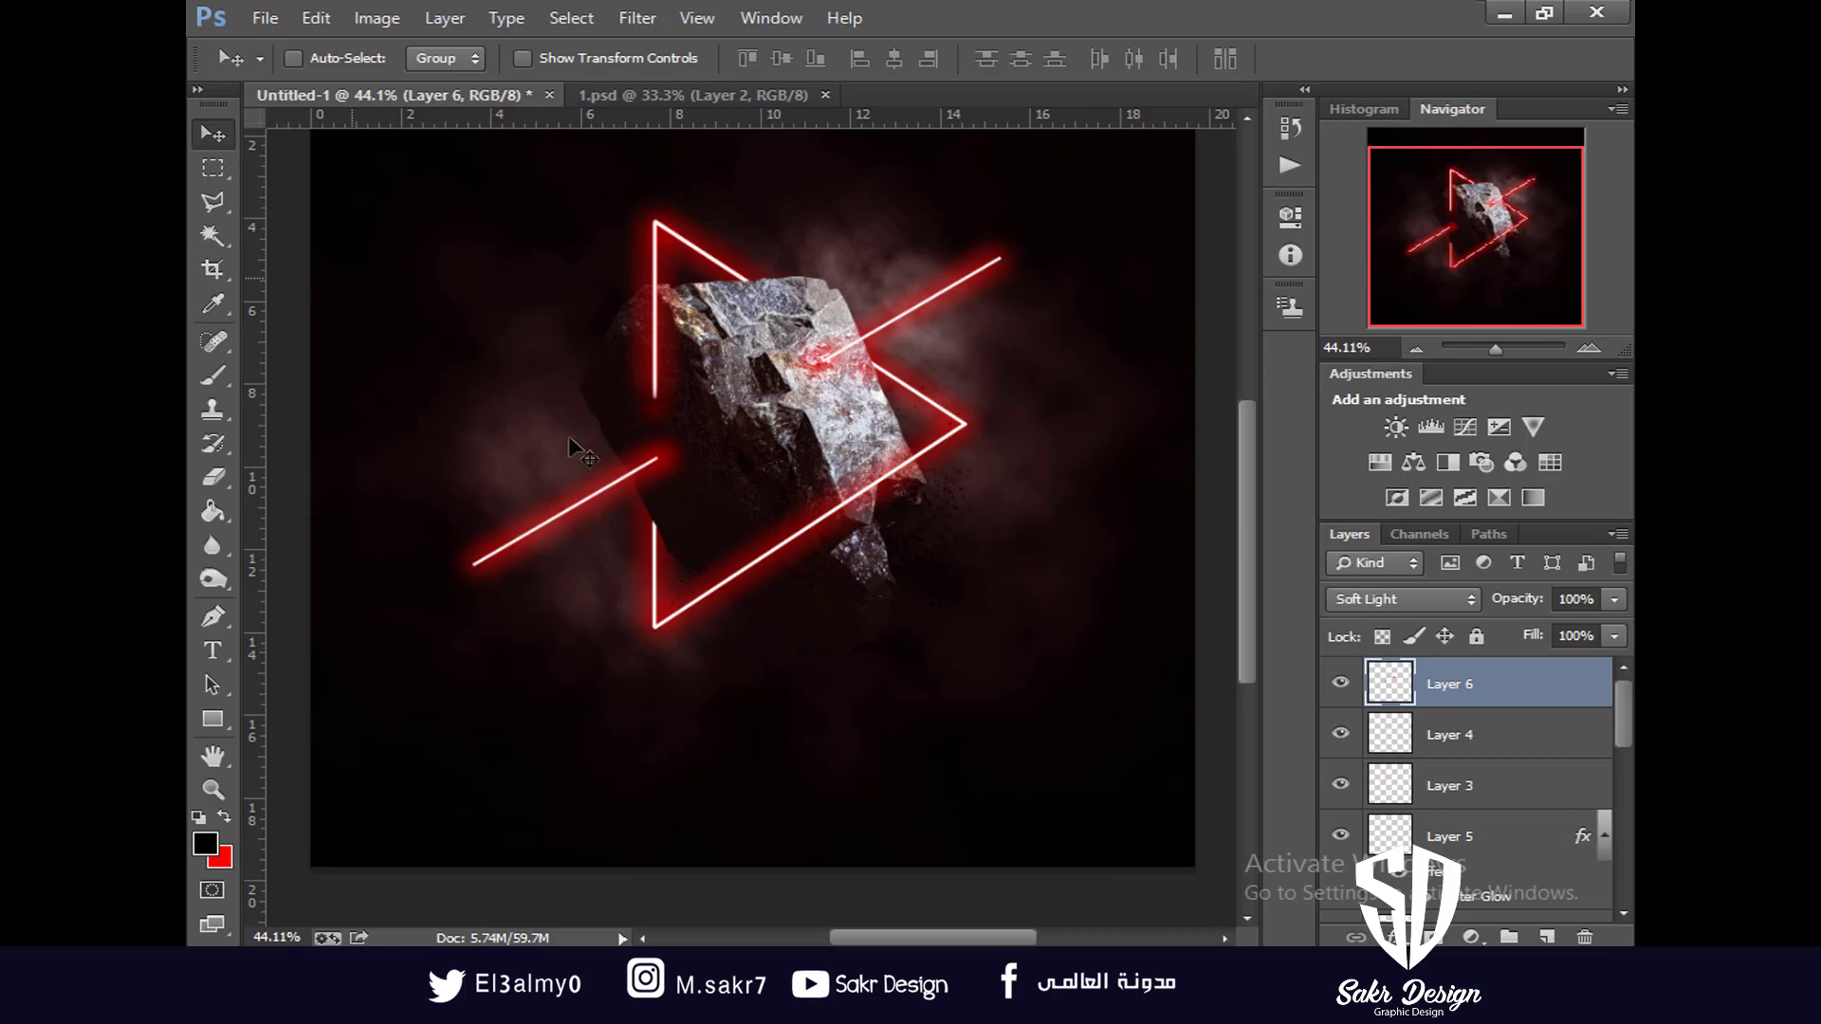
drag(747, 528, 754, 629)
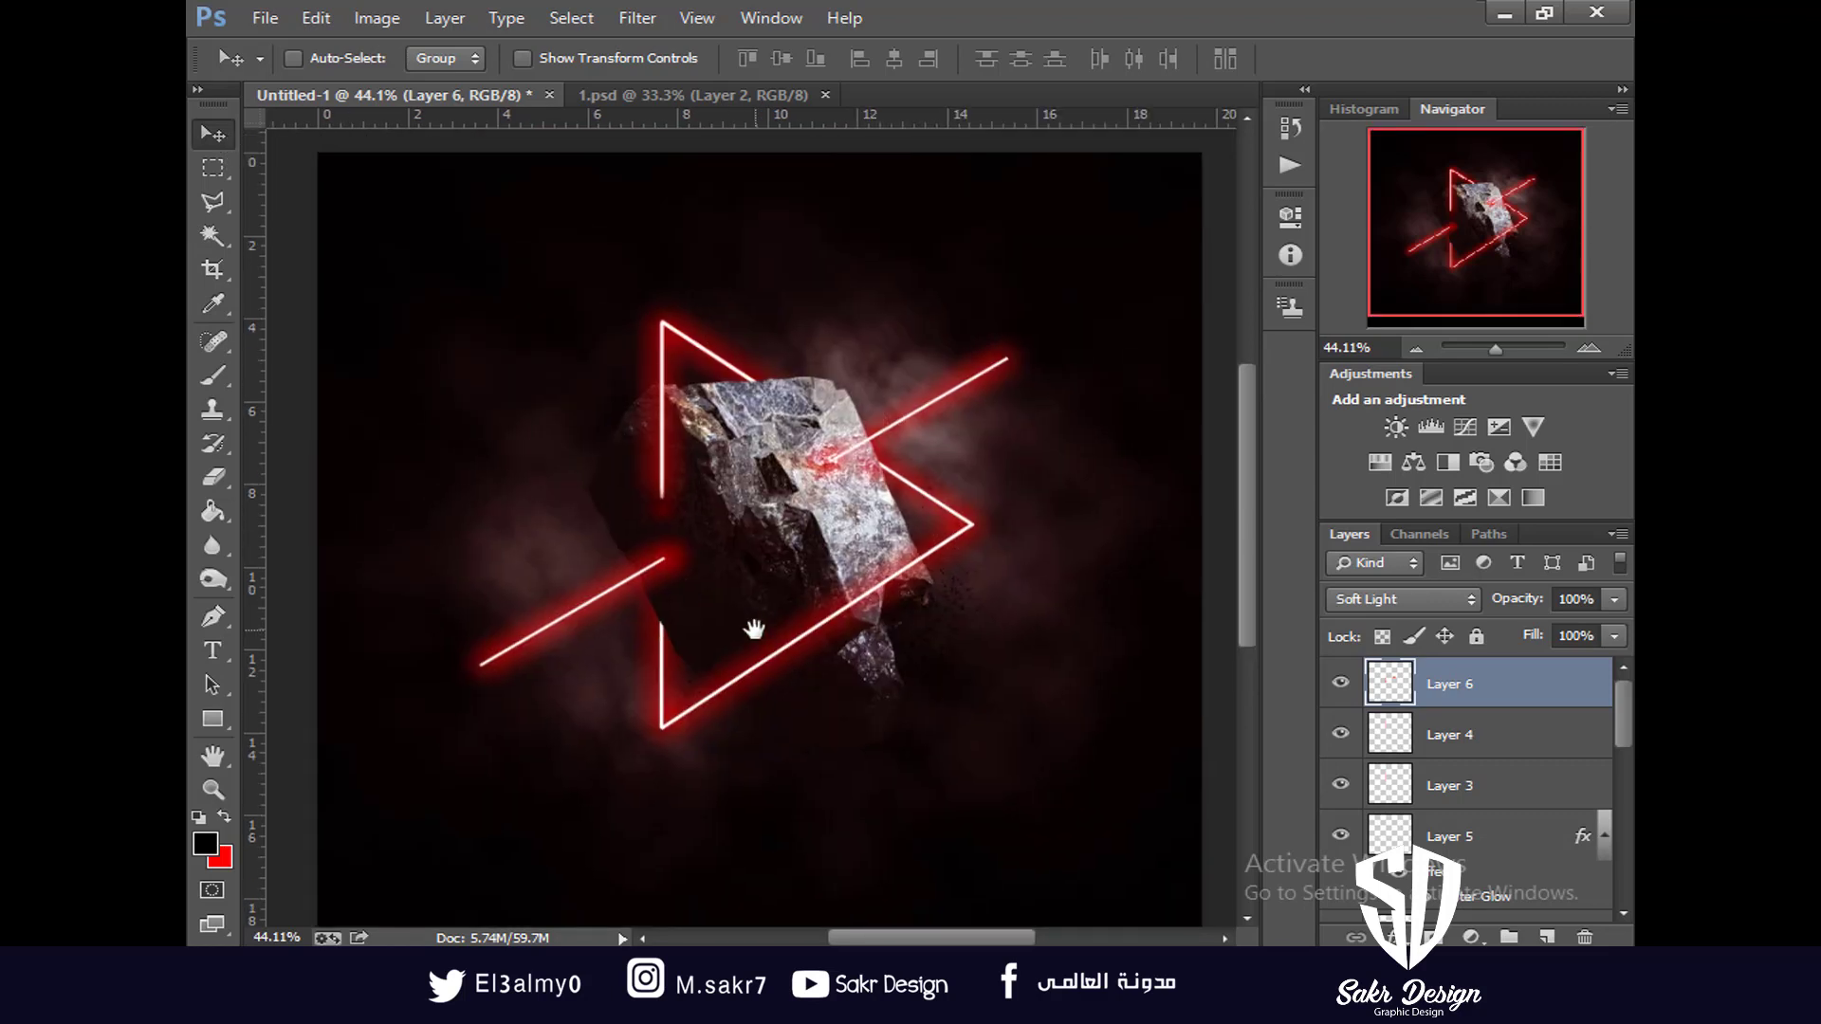
scroll(635, 575, down, 1)
Add a black text layer reading "Light" in Kharabeesh at 342.32 pt, starting below the triangle
click(213, 648)
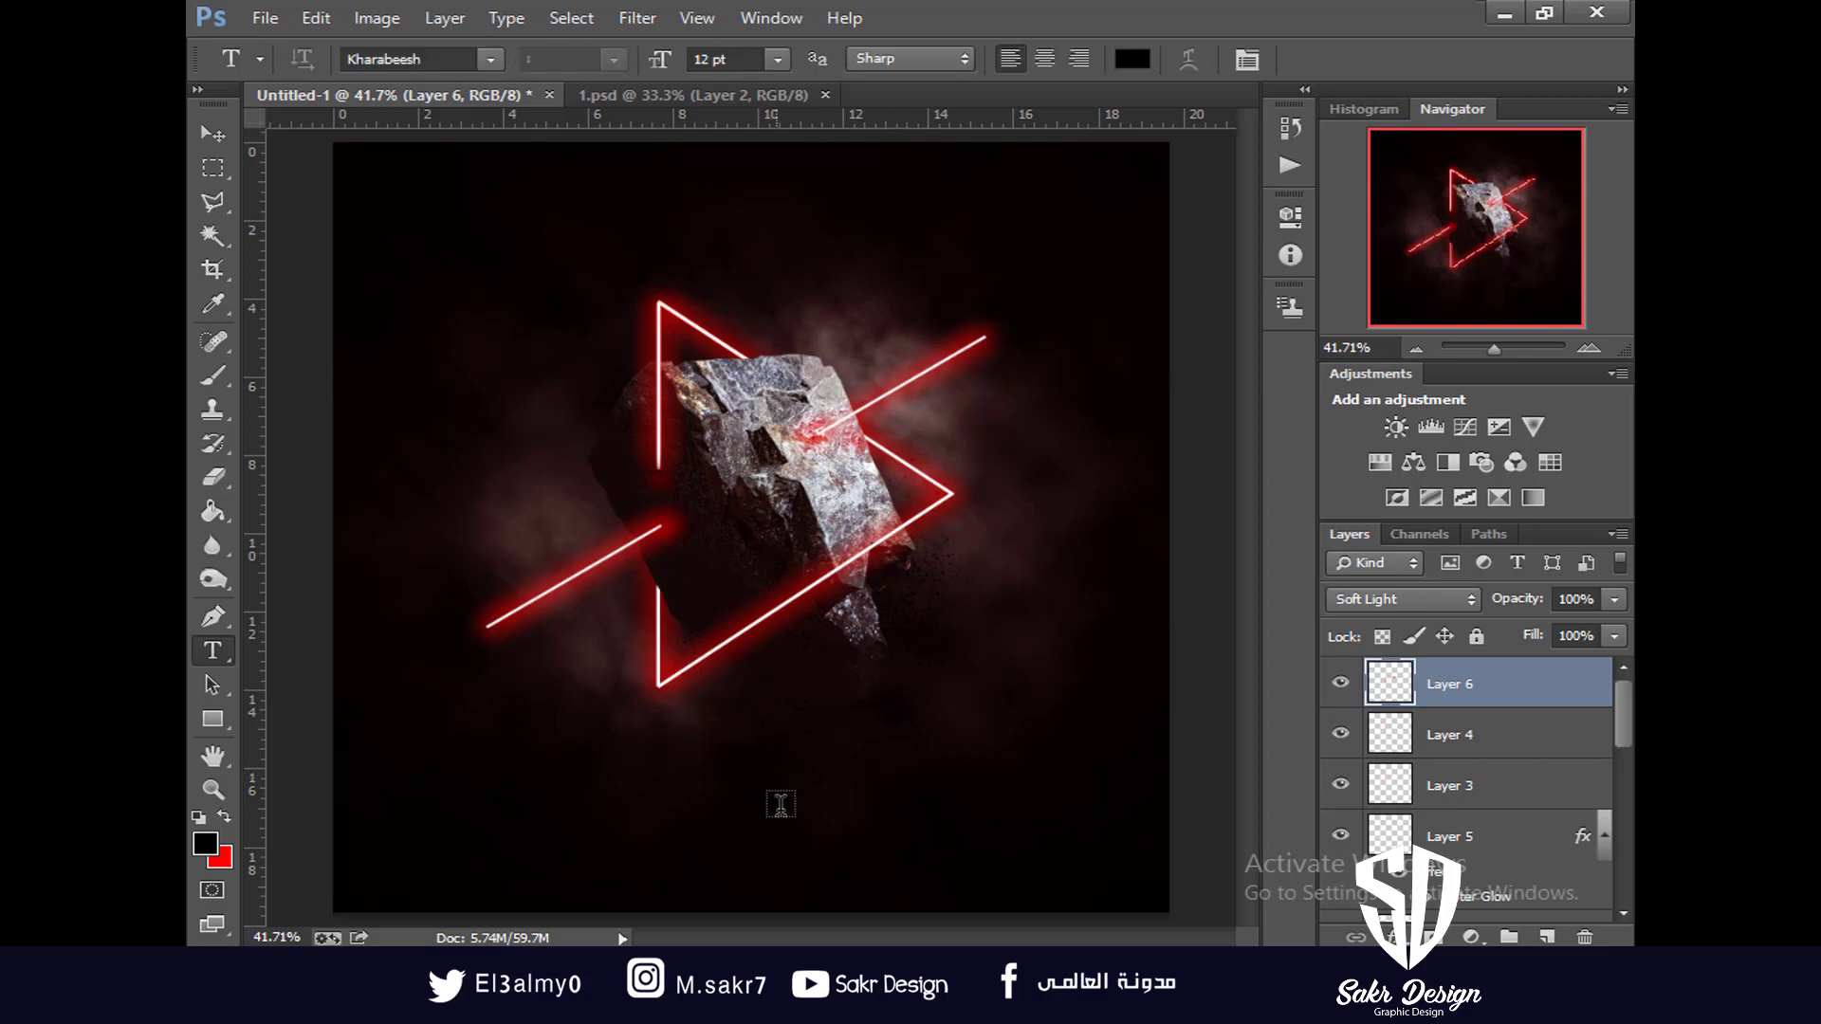
click(701, 762)
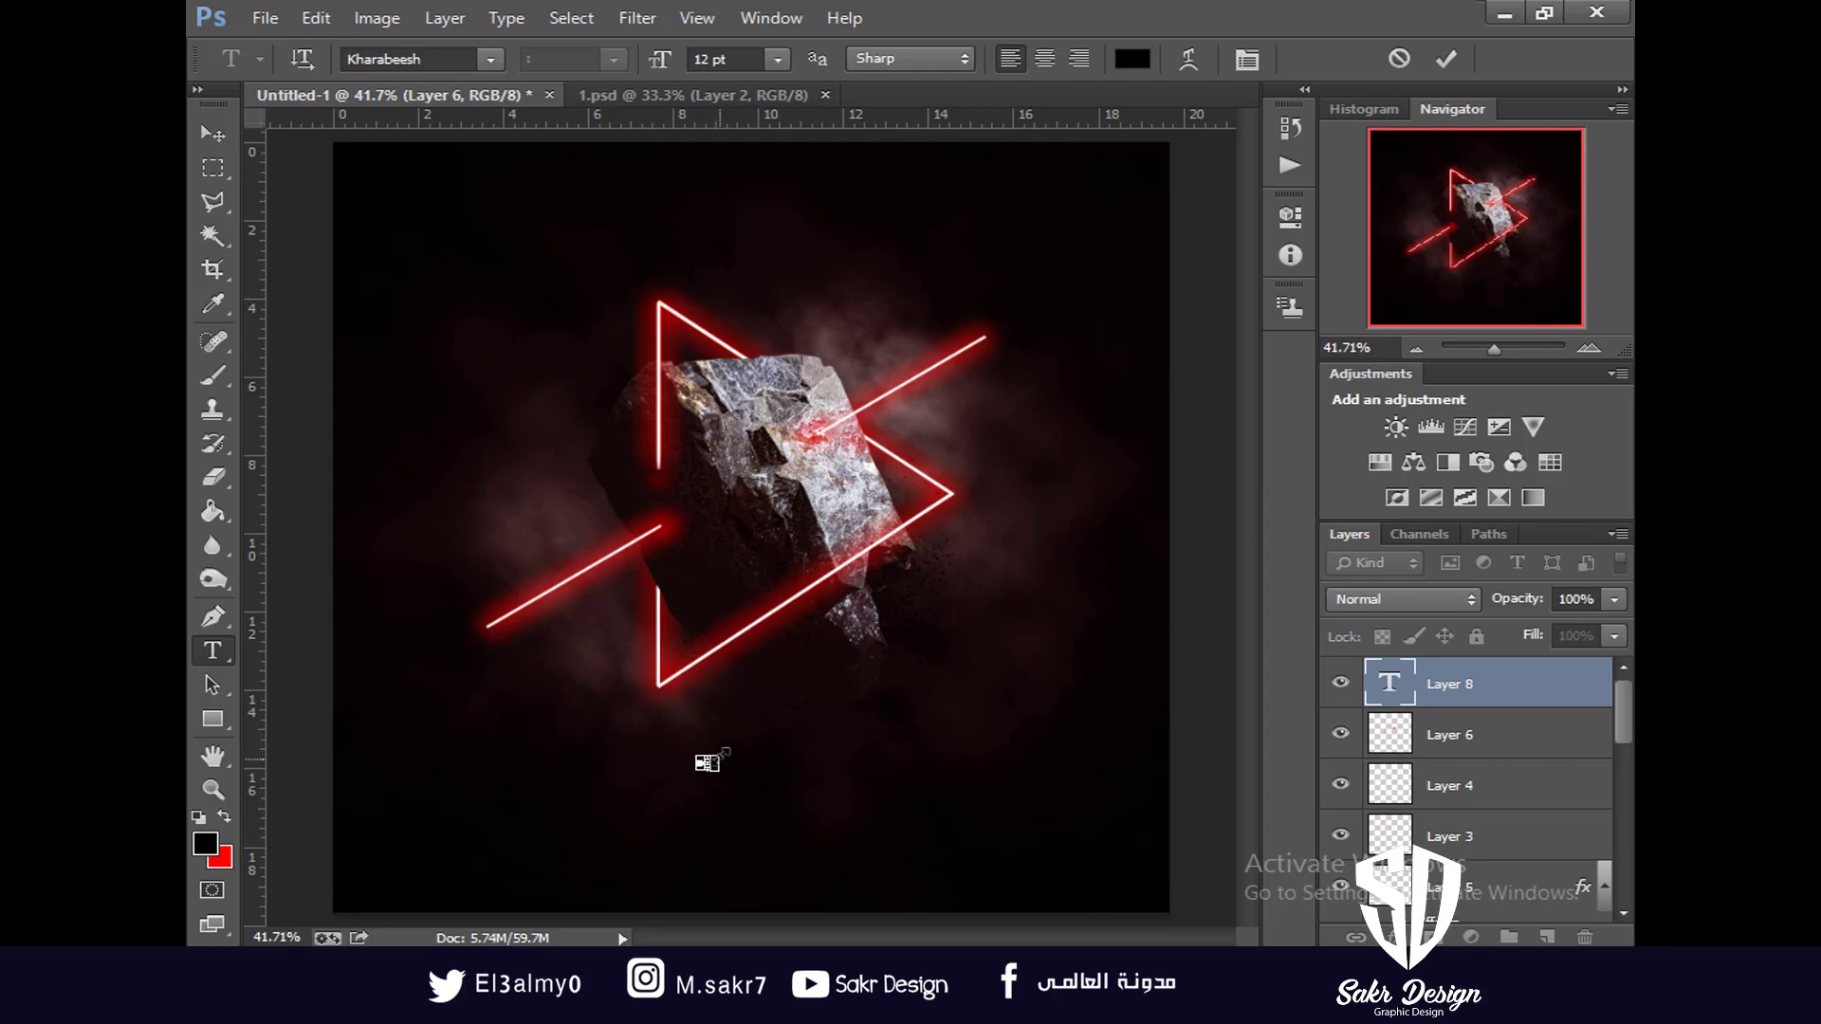
drag(720, 753, 938, 673)
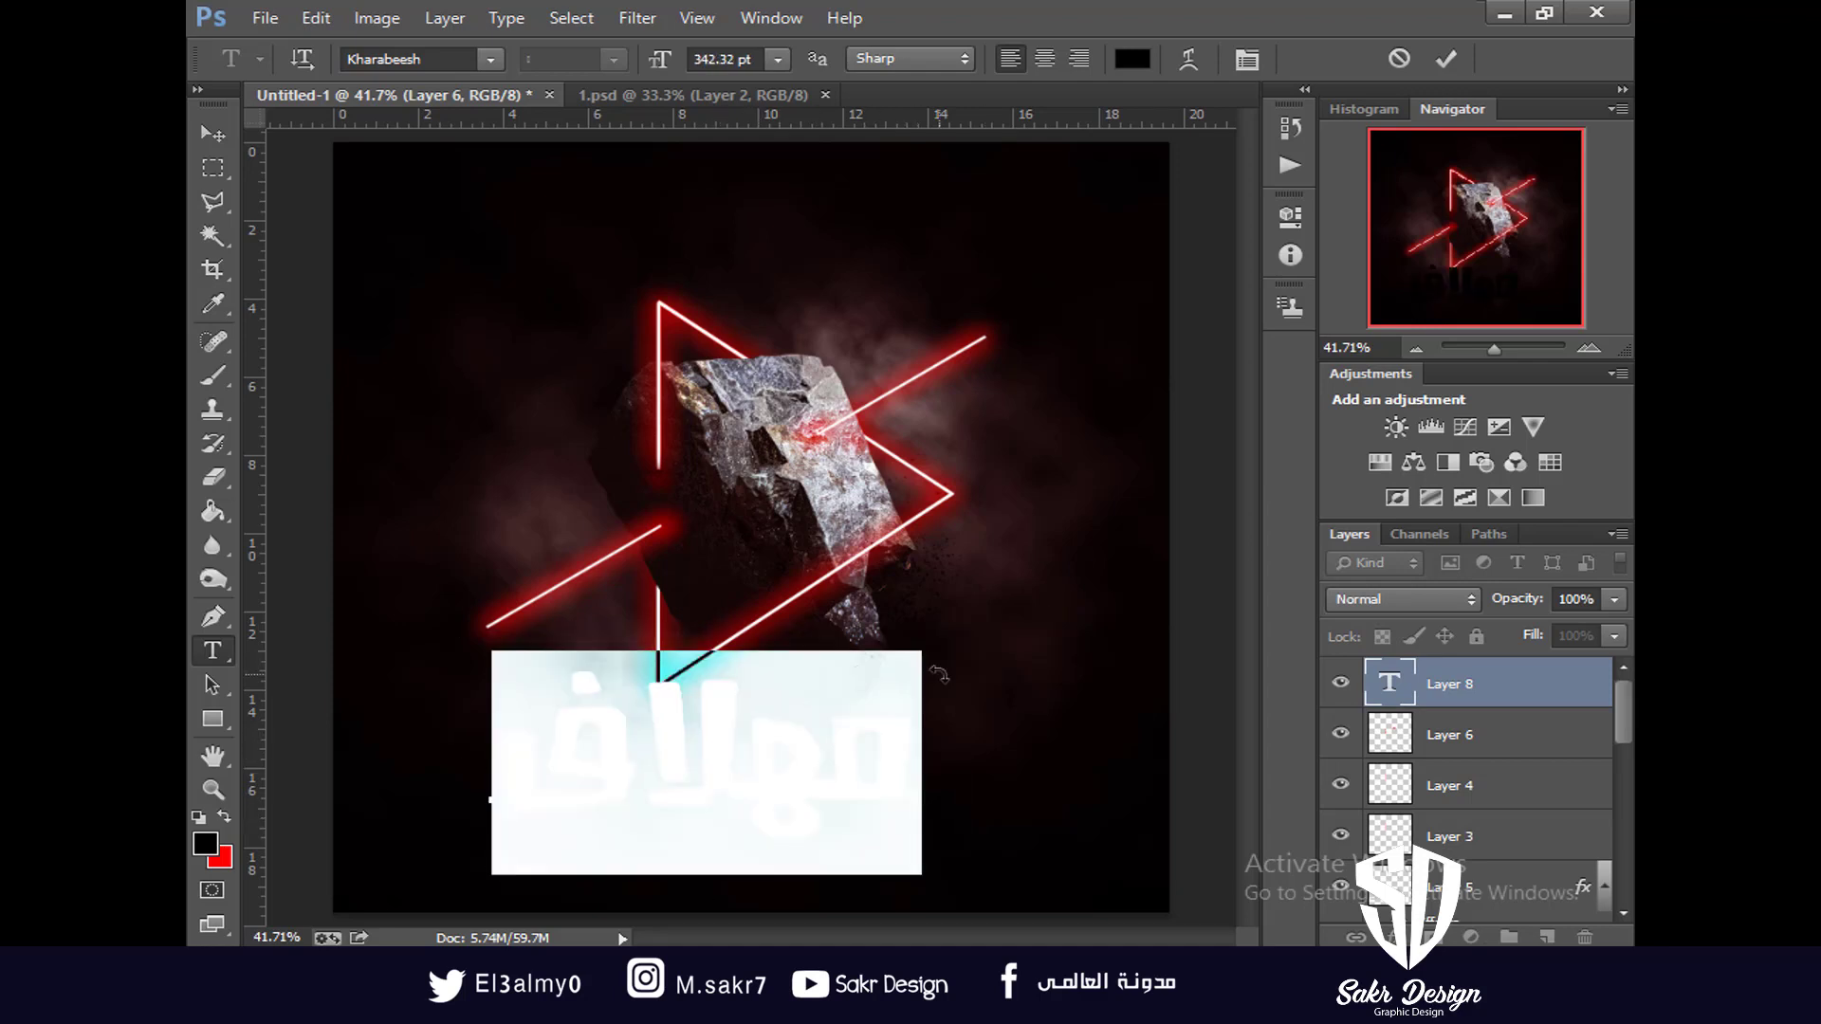
key(BackSpace)
text(ligh)
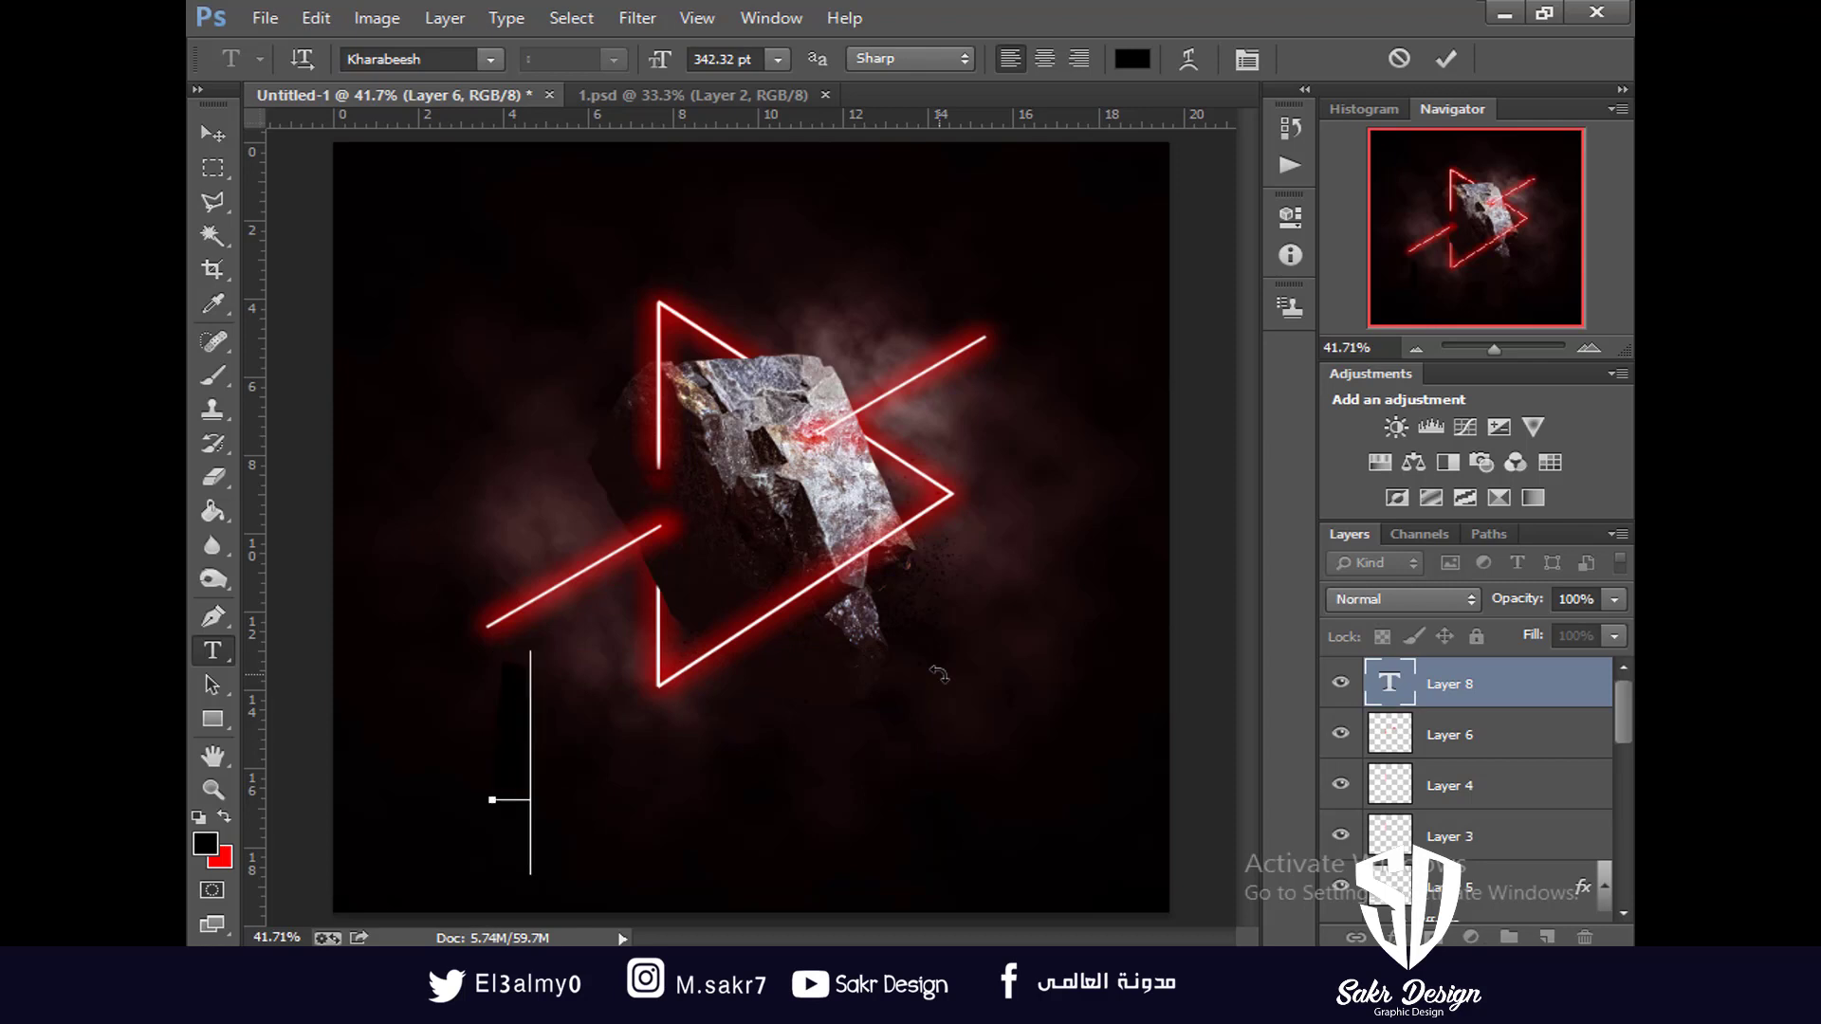
text(t)
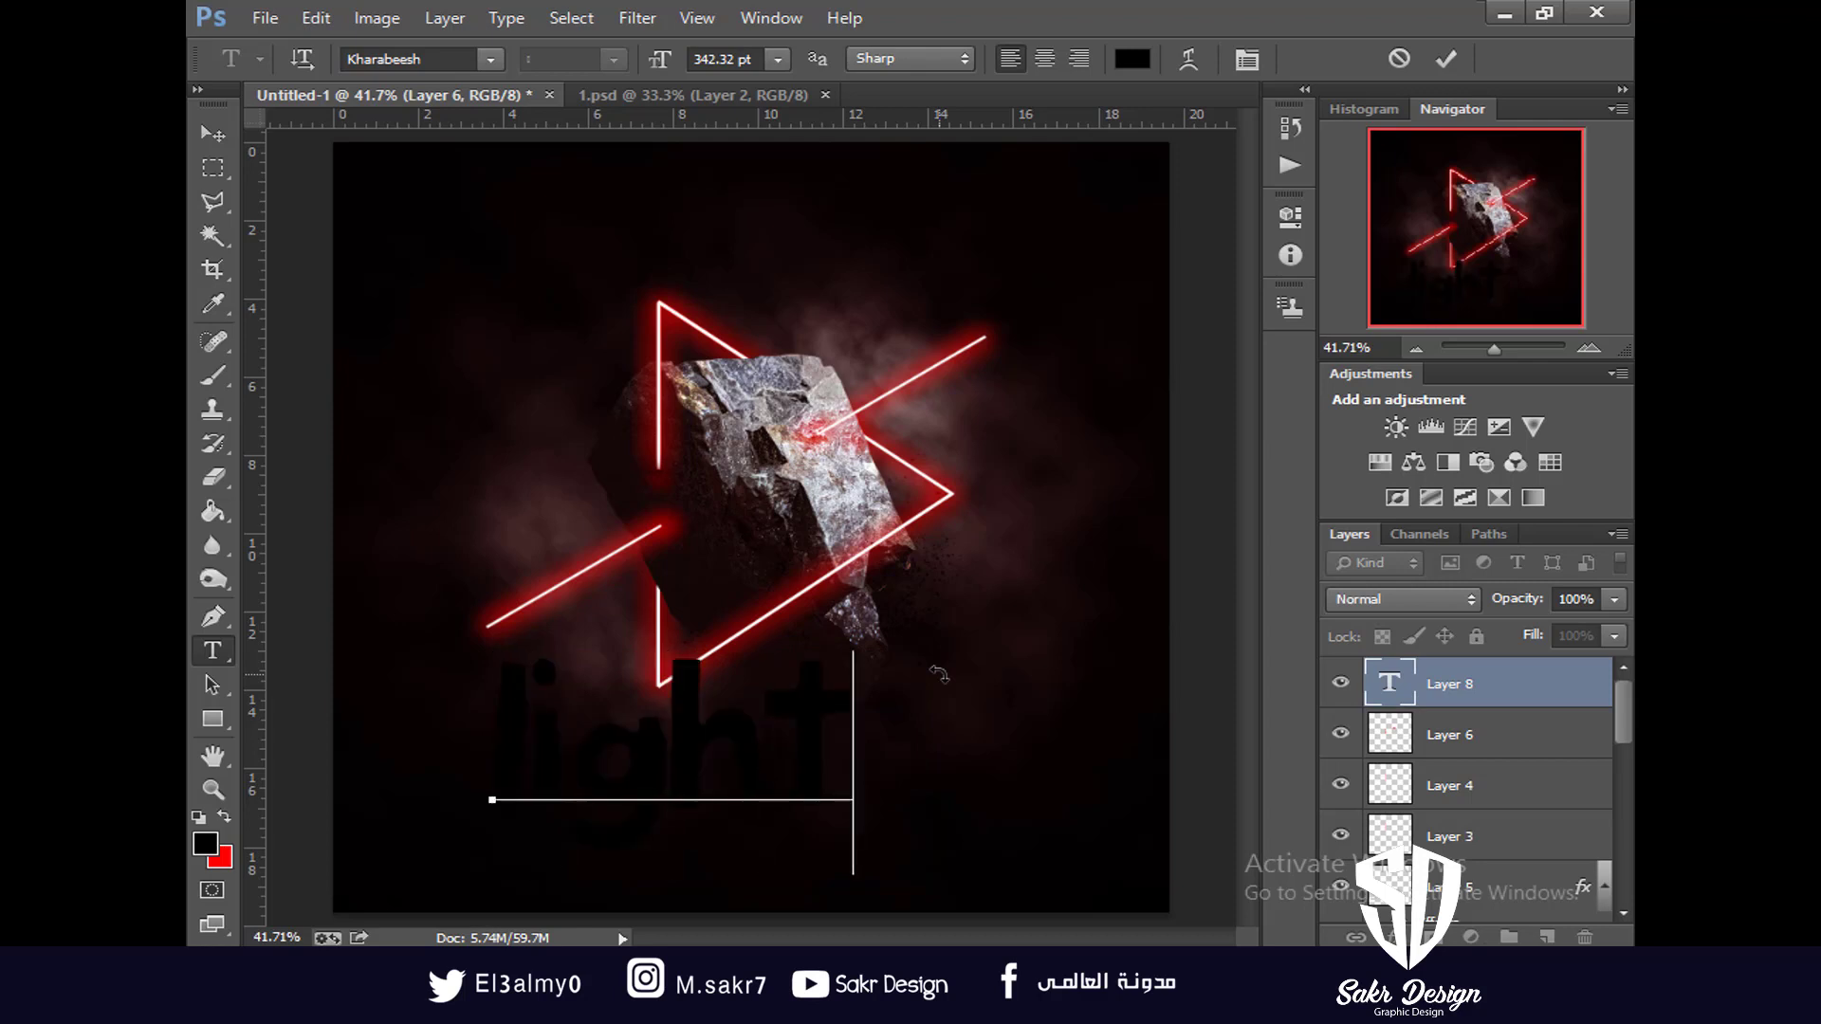
click(510, 713)
drag(509, 713, 514, 713)
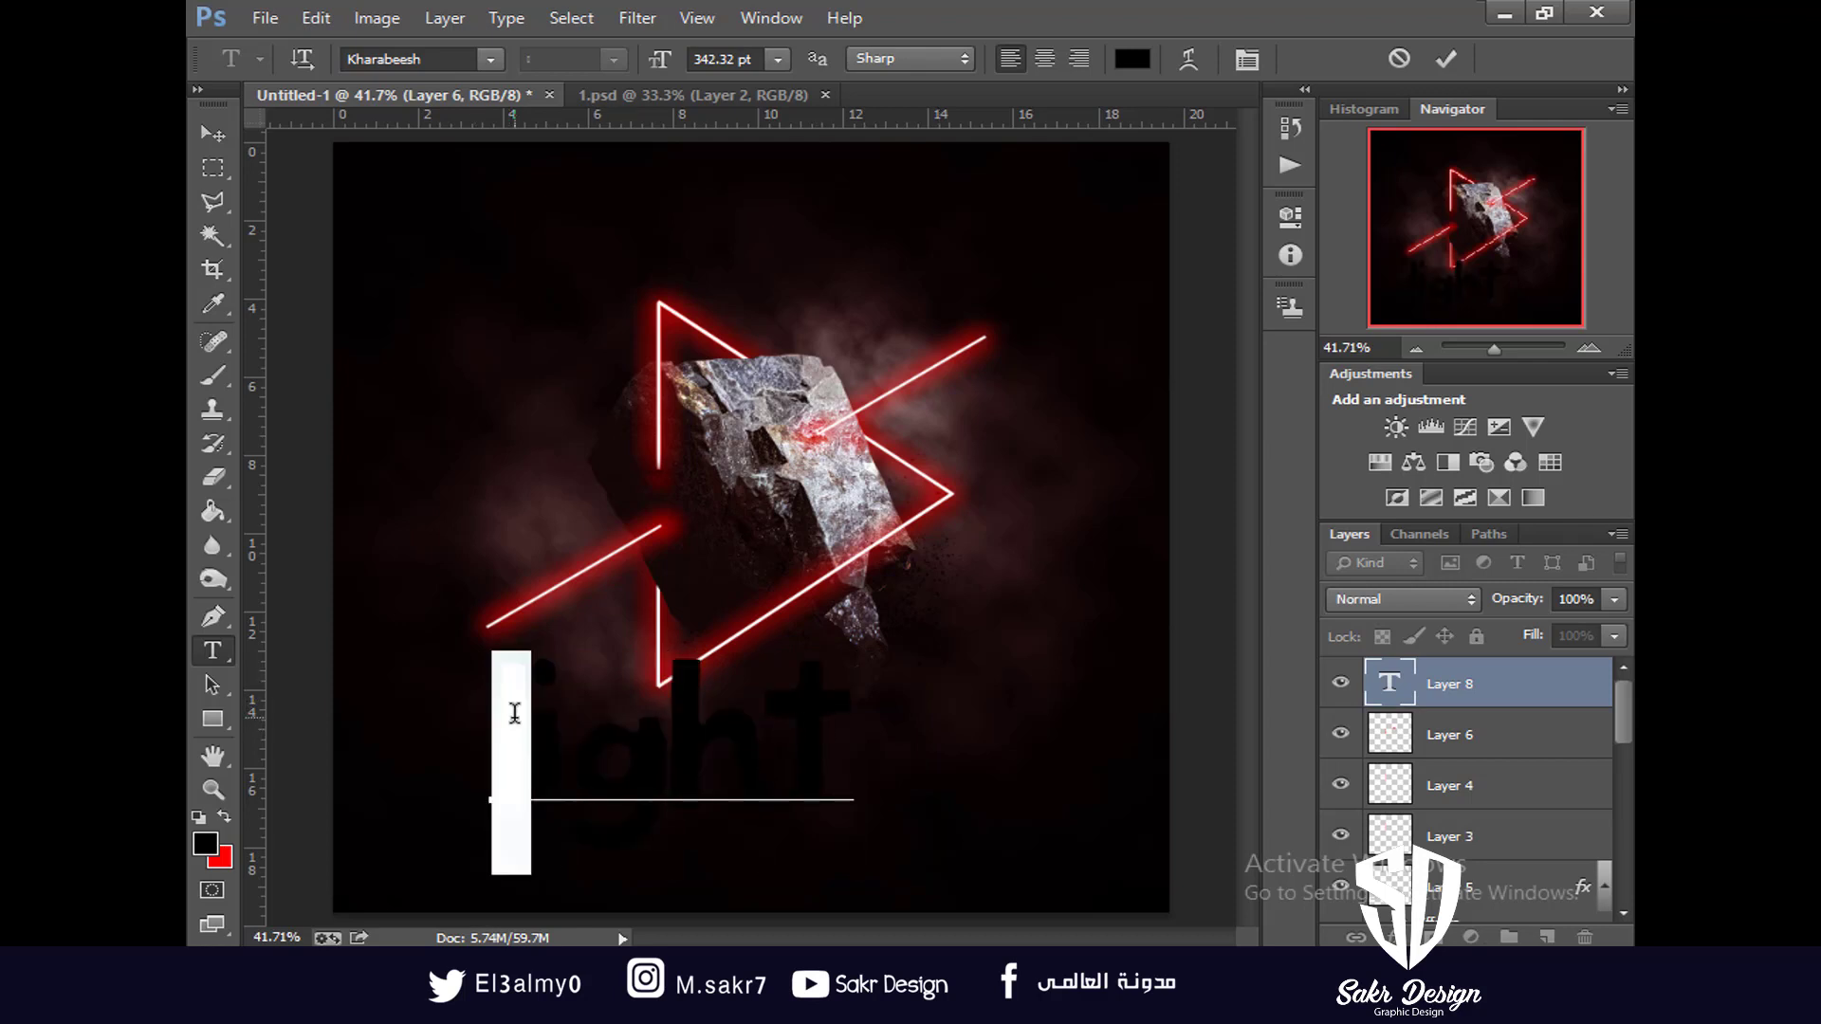
text(L)
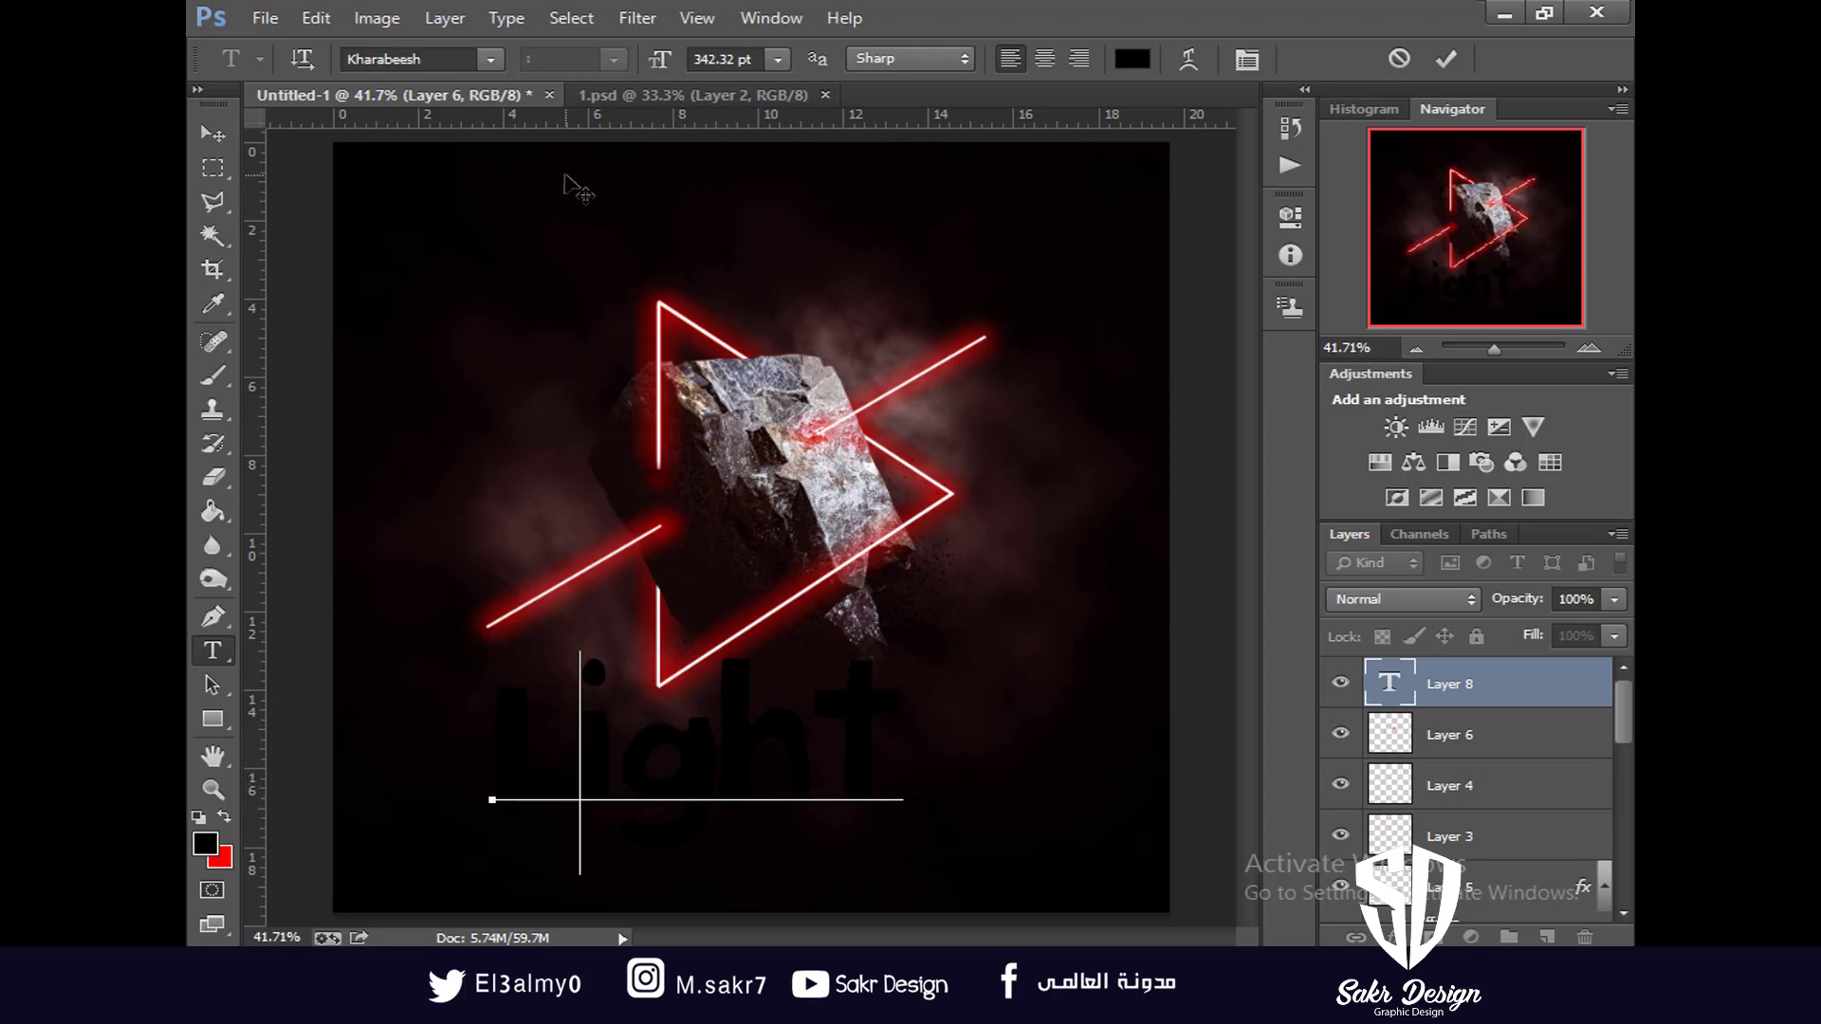
Insert "Soft" and a space before "Light" so the title reads "Soft Light"
click(469, 672)
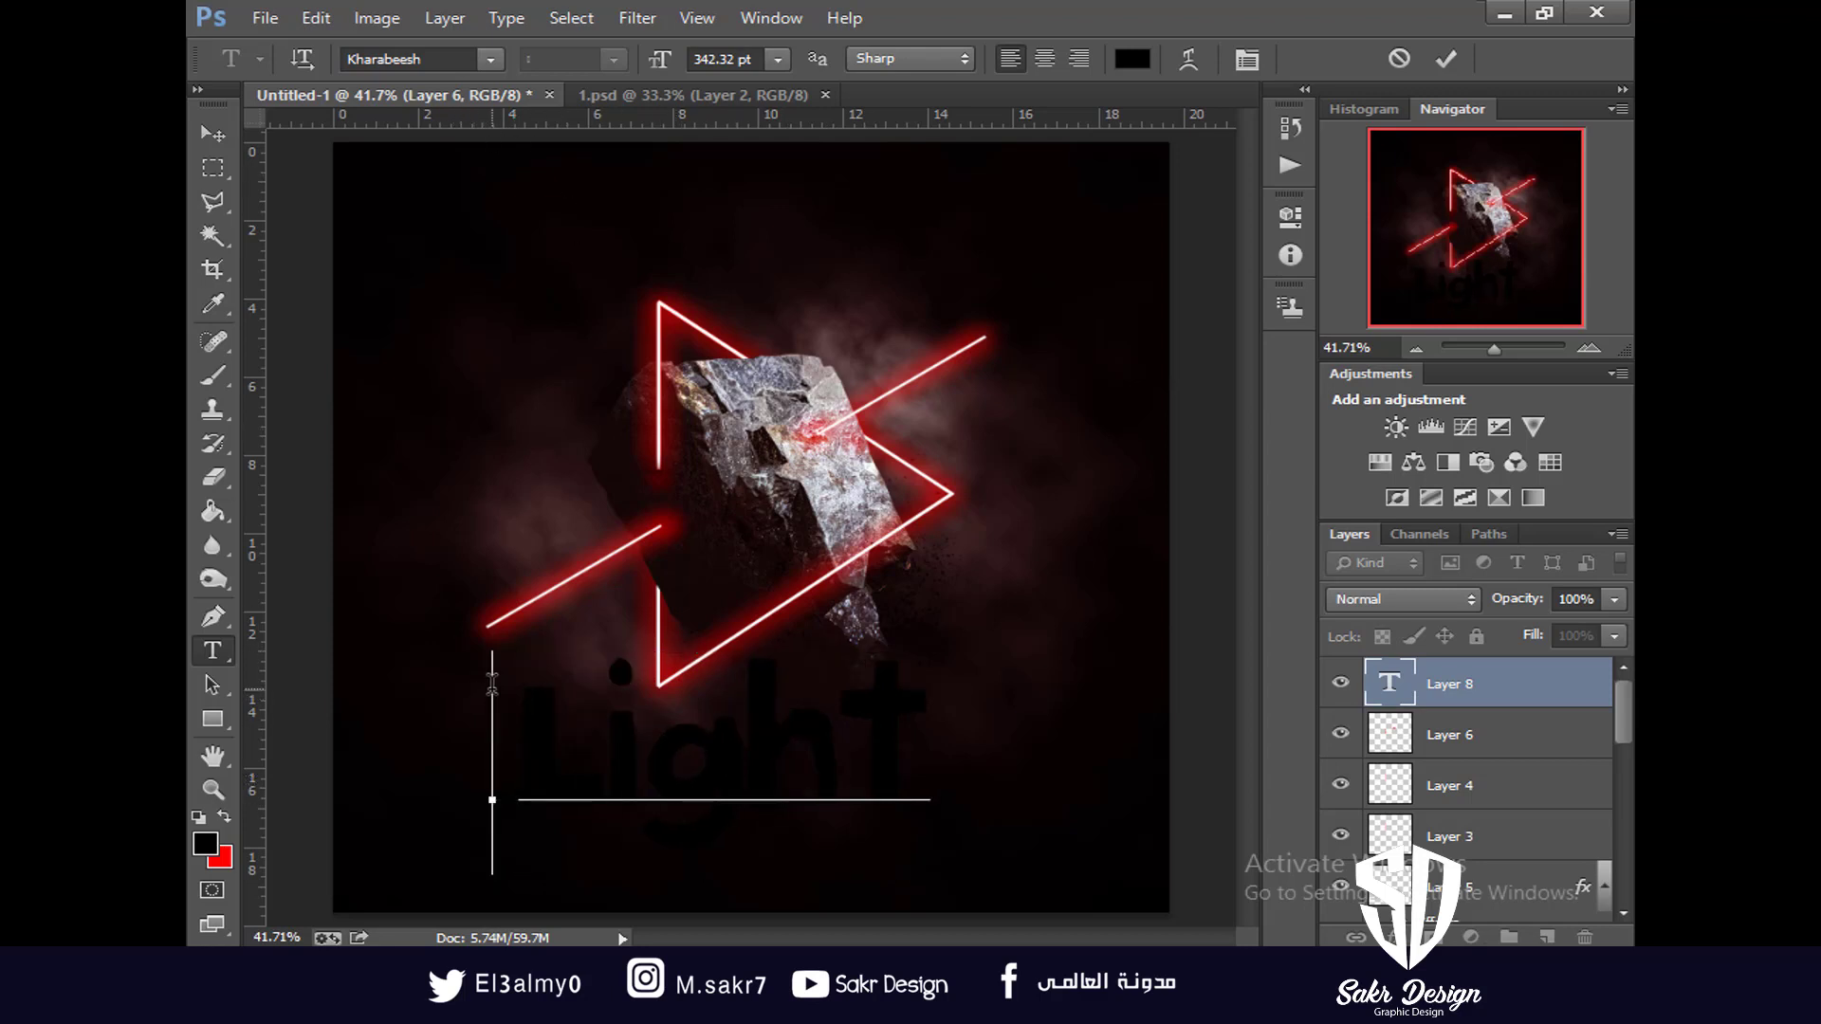
text(S)
text(O)
key(Left)
key(Delete)
key(Right)
key(Right)
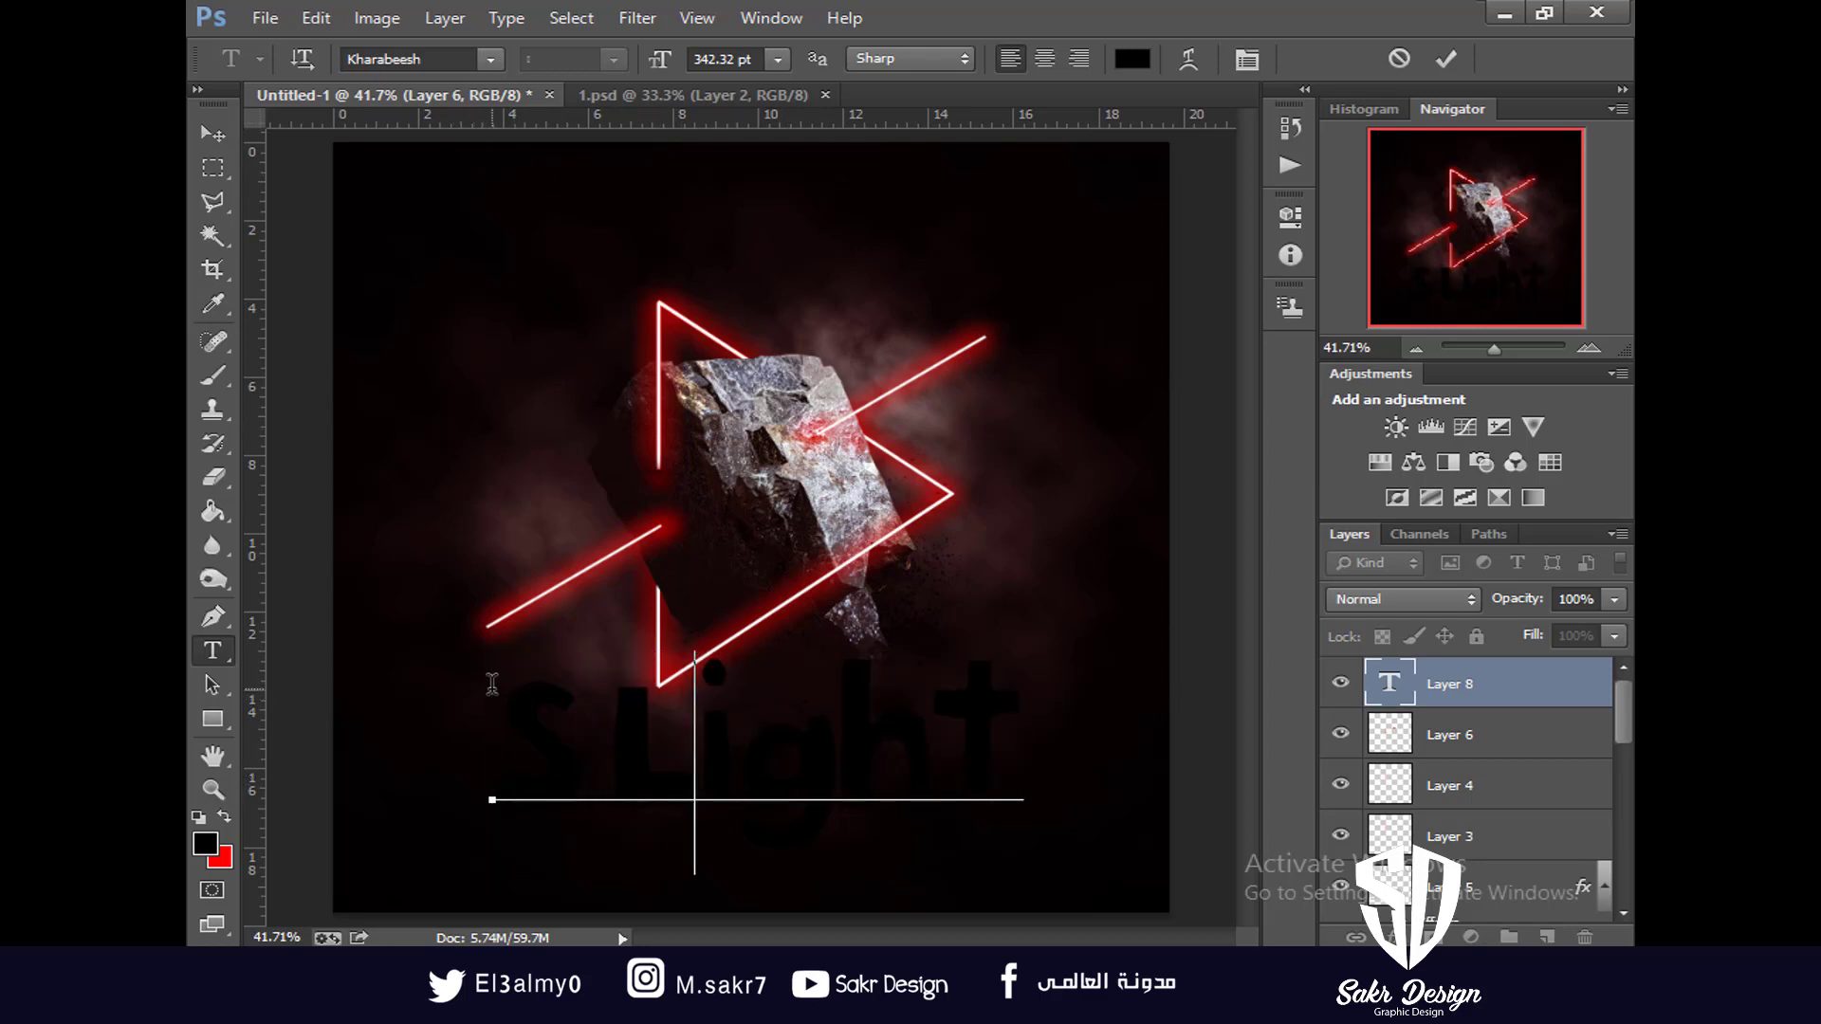
key(Left)
text(O)
key(BackSpace)
text(oft)
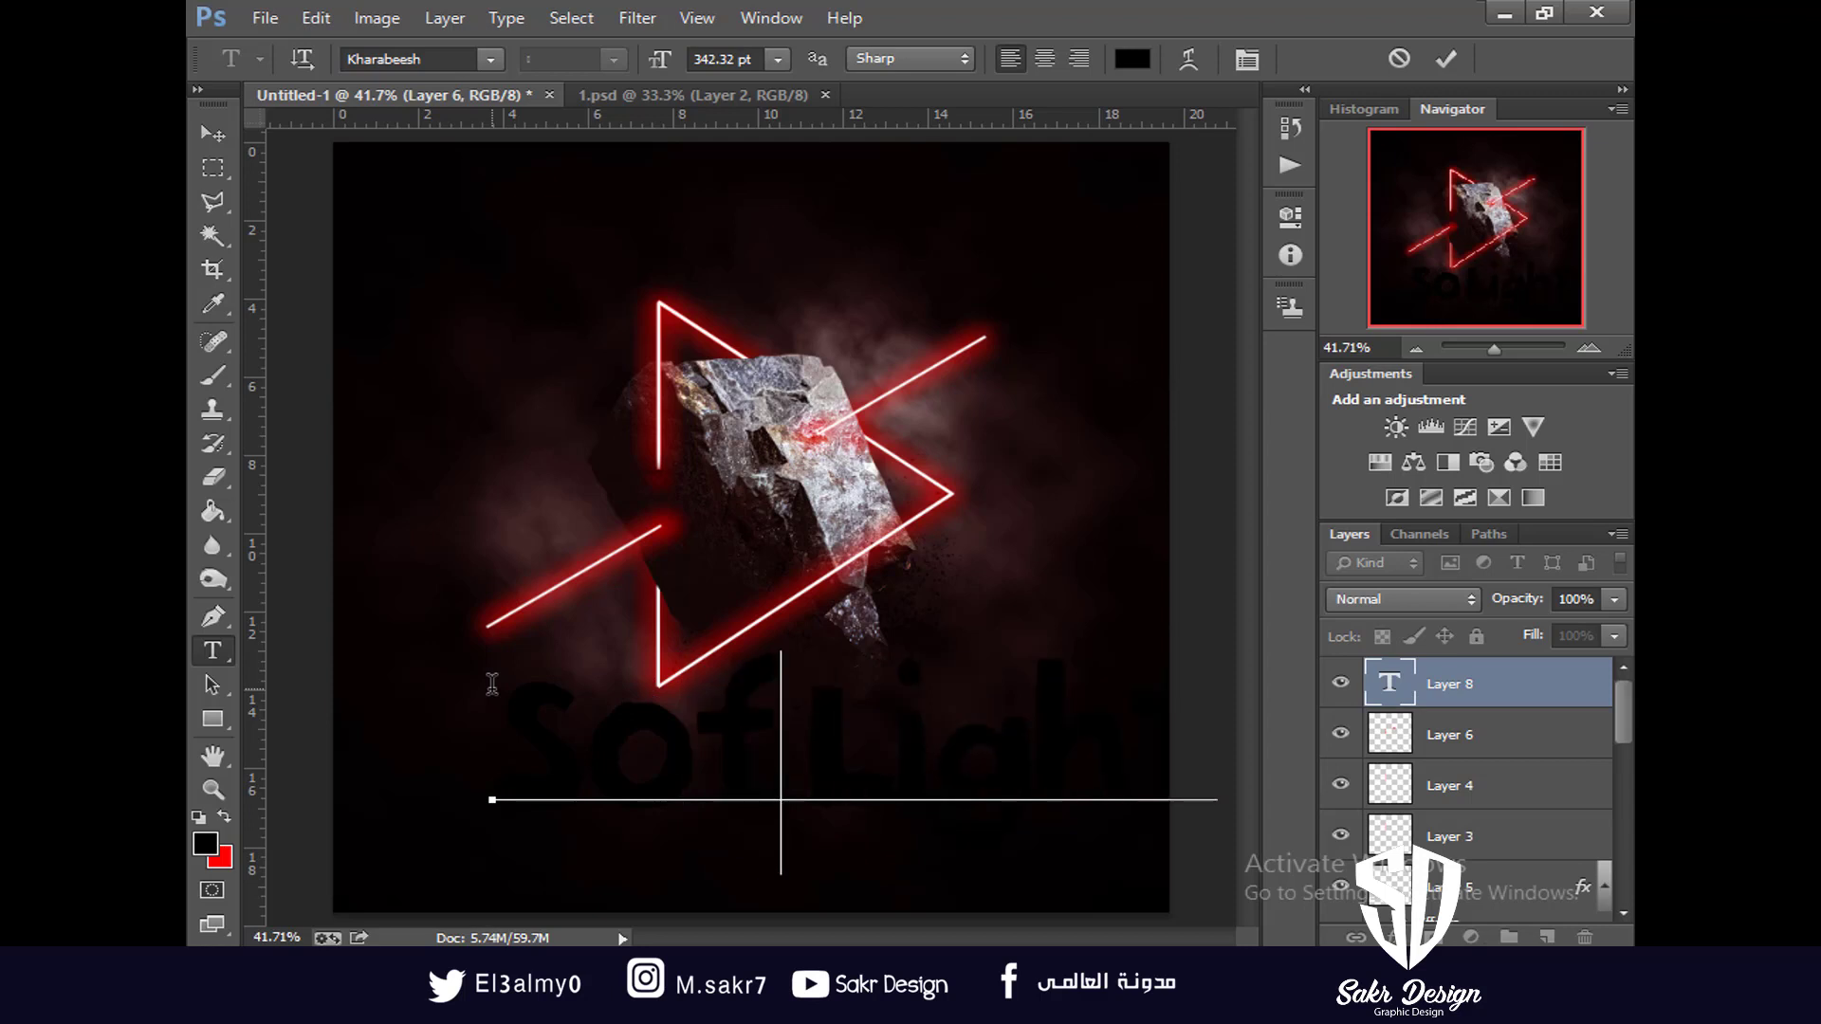
key(BackSpace)
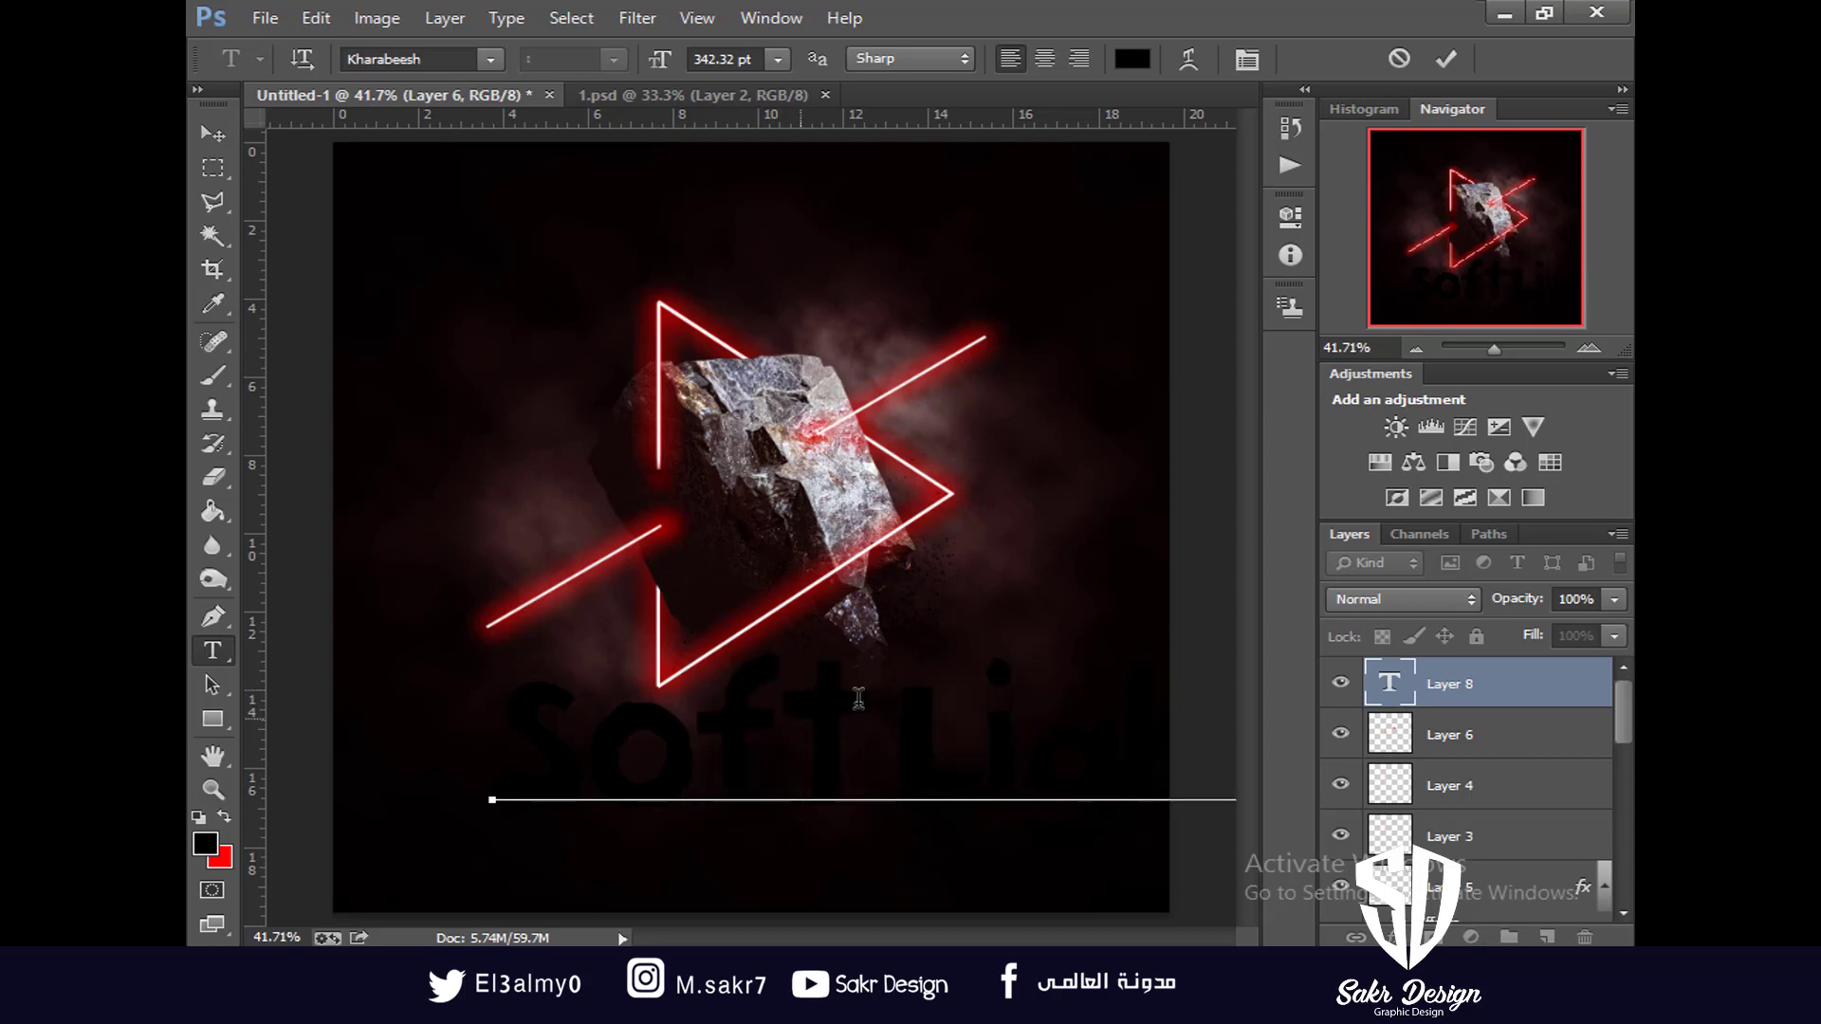
drag(894, 723, 861, 727)
click(877, 736)
Scale the "Soft Light" title down to 140.45 pt and place it beneath the triangle
key(ctrl)
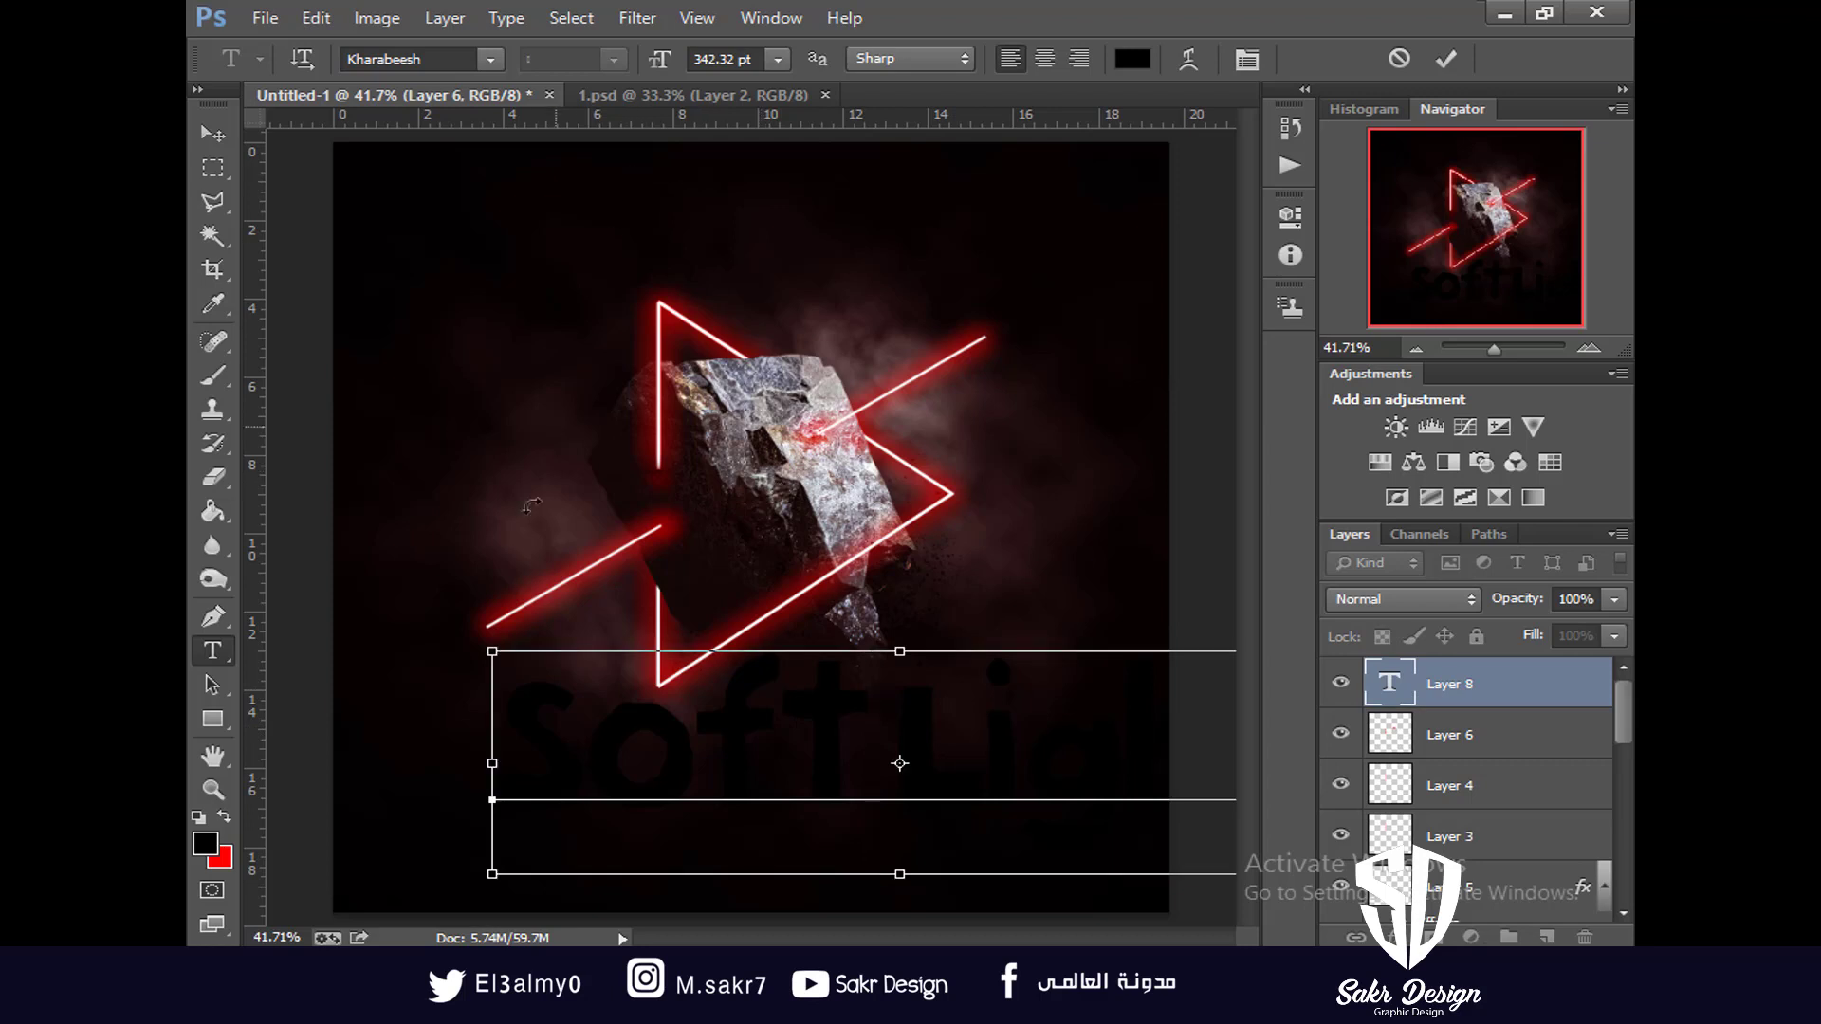
drag(489, 652, 655, 696)
drag(775, 793, 611, 832)
drag(493, 733, 569, 755)
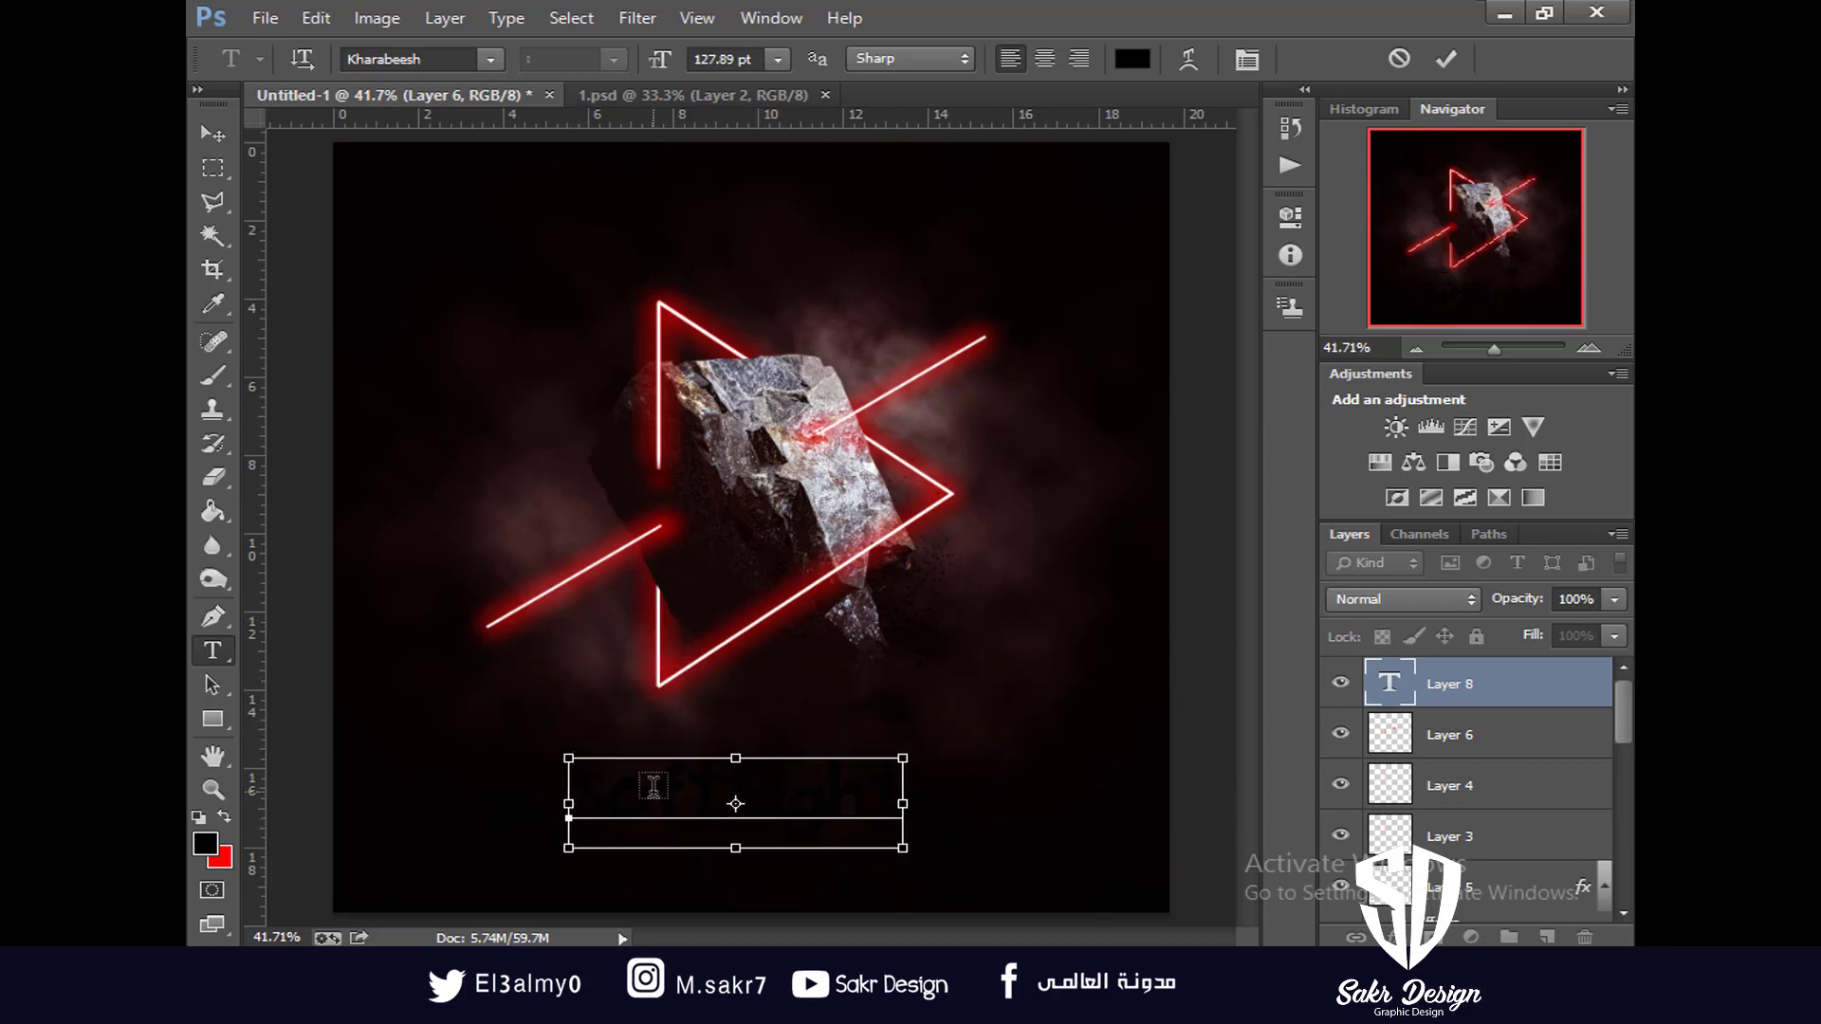
Set the whole title in Boulevard Saint Bold, enlarge it to about 228 pt and commit the text
triple_click(664, 787)
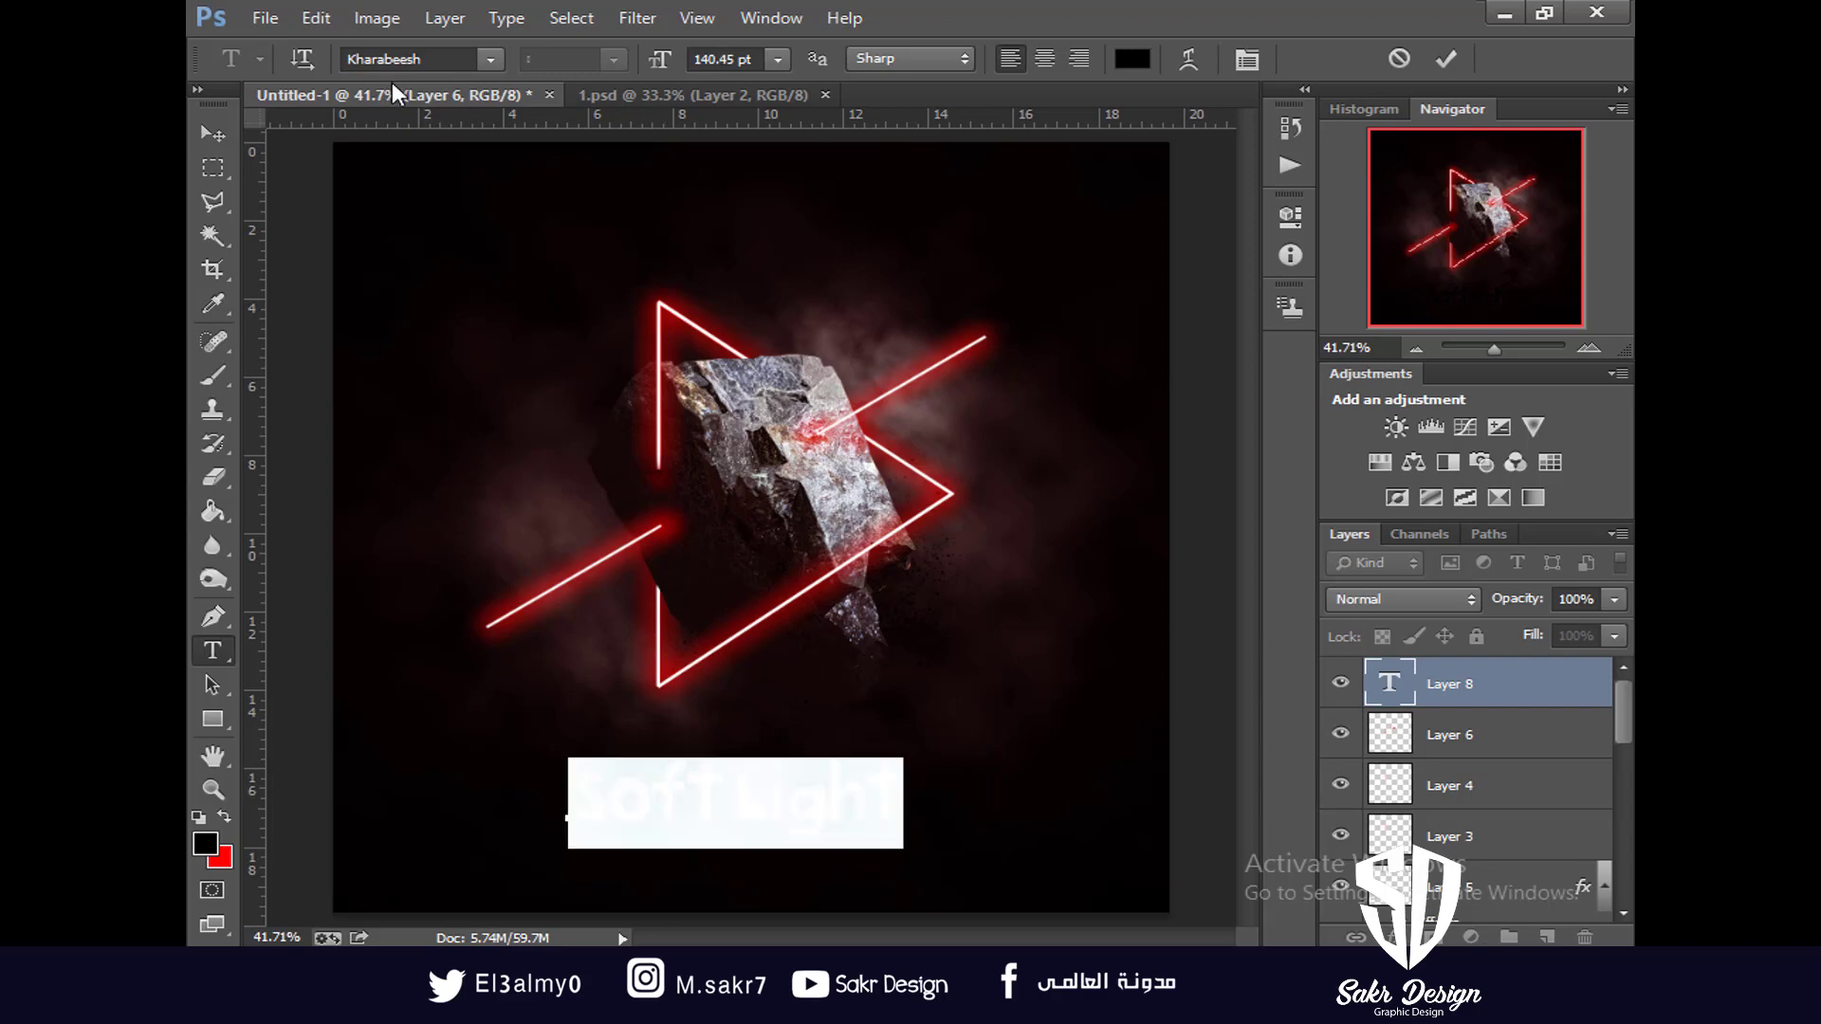
click(491, 59)
scroll(607, 275, up, 10)
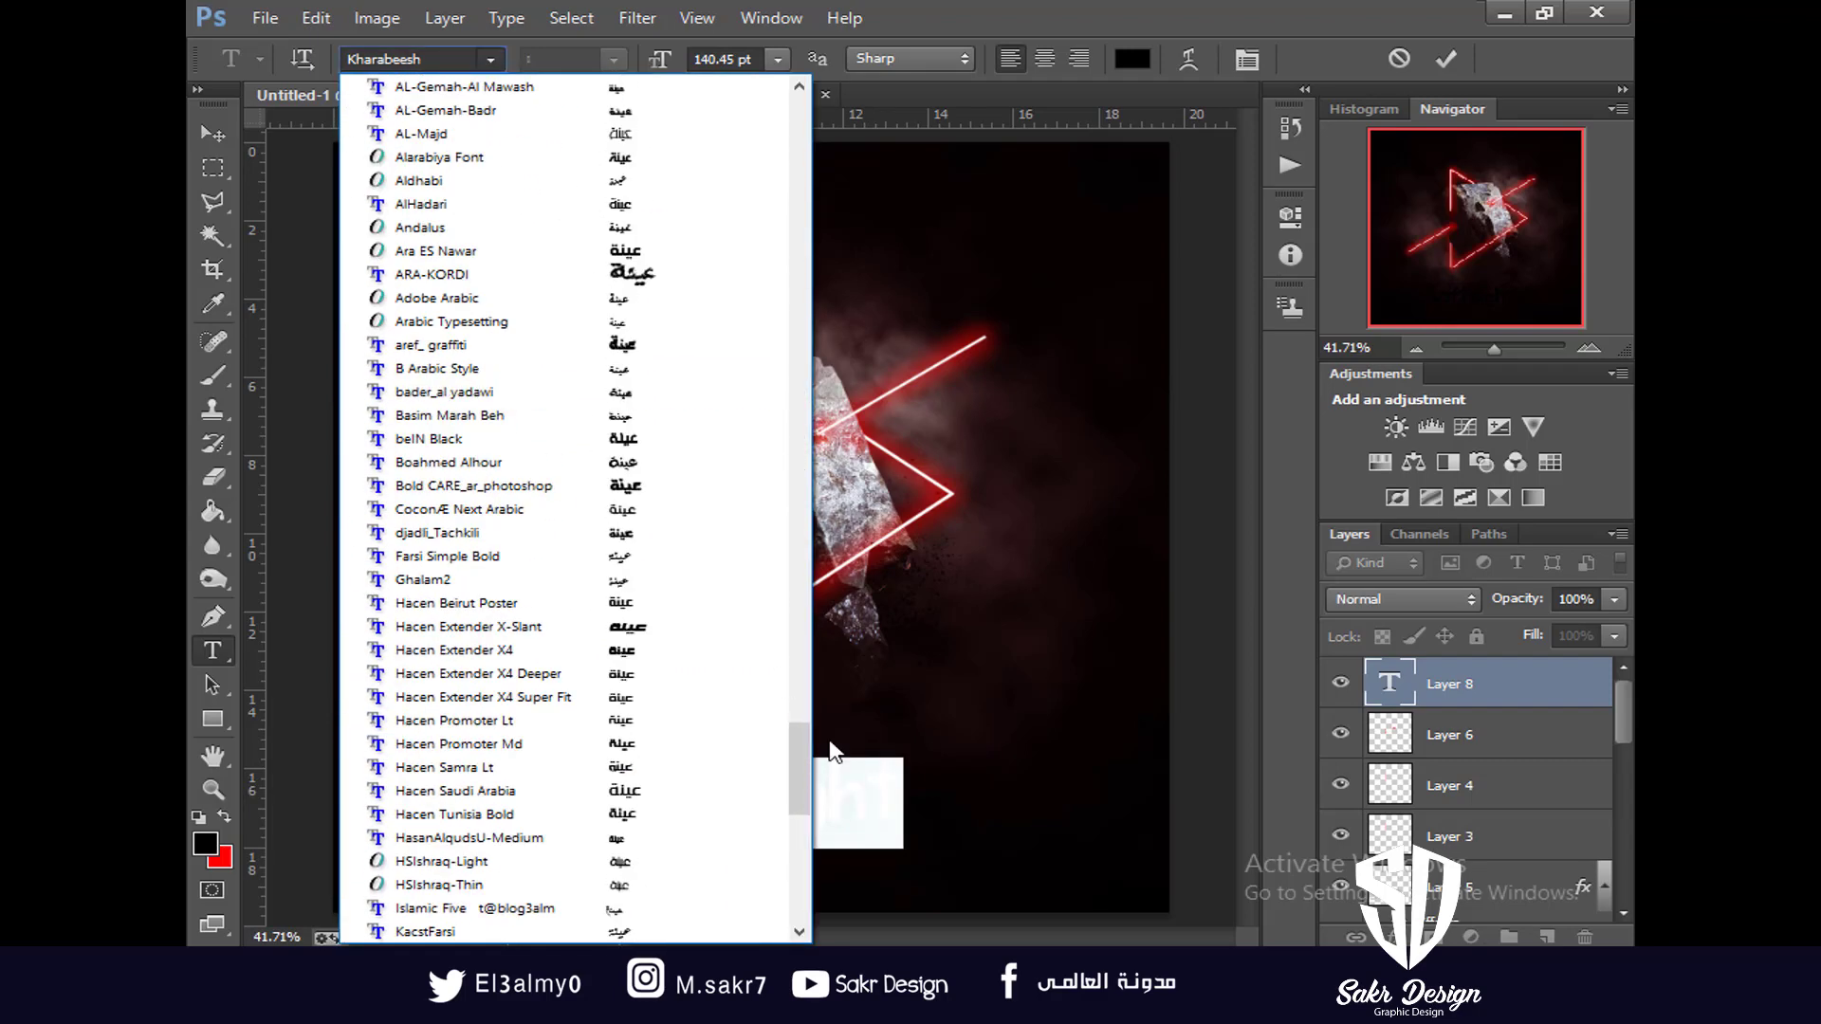
drag(798, 804, 741, 180)
click(650, 274)
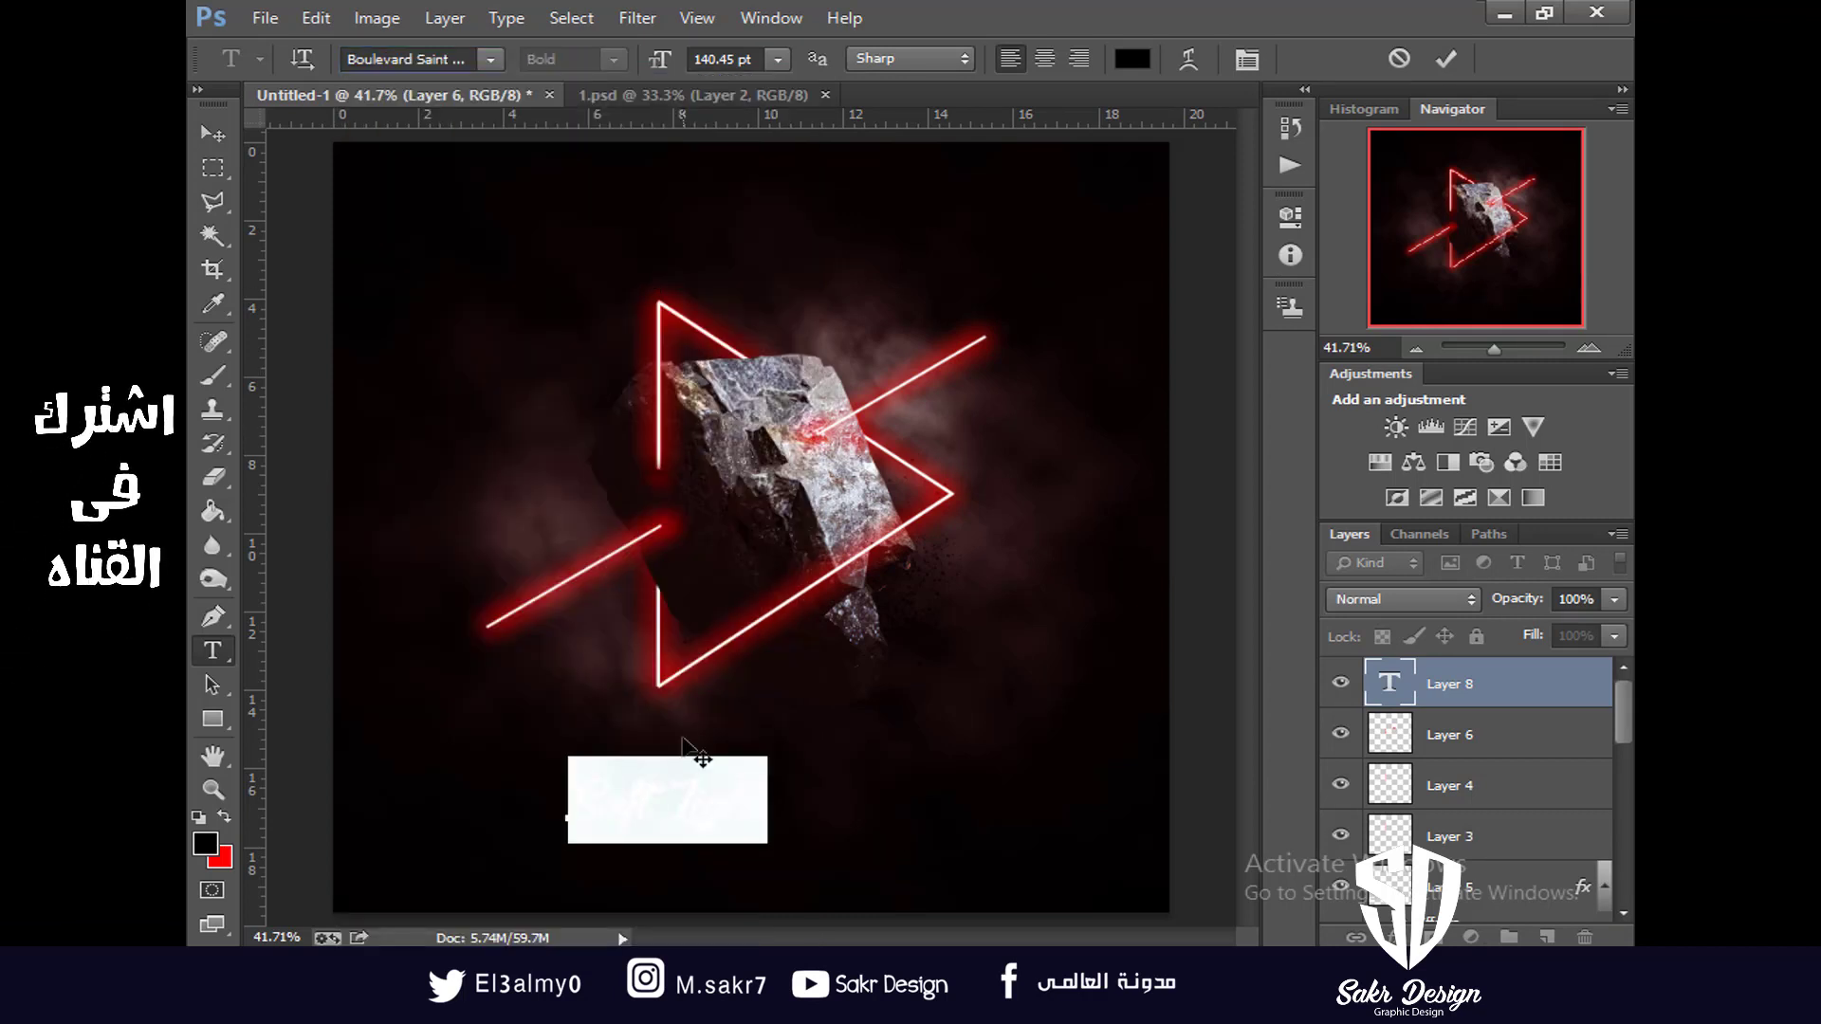
drag(774, 766, 919, 703)
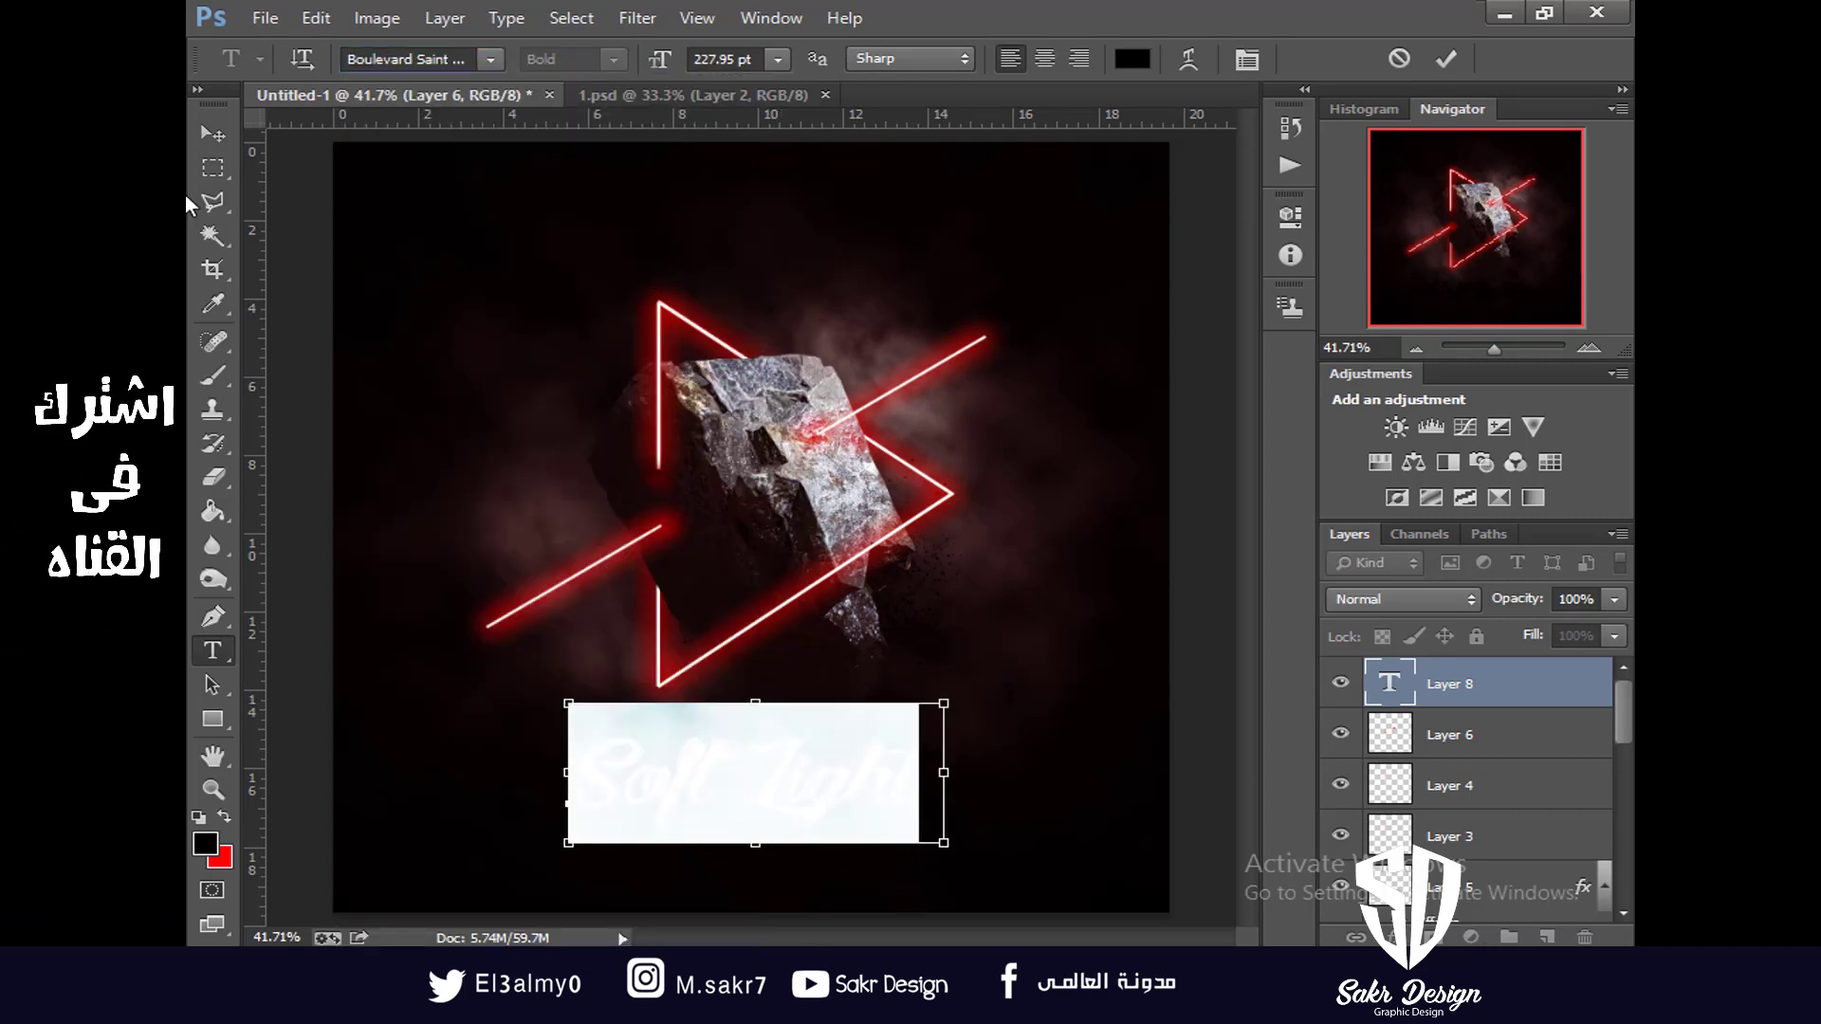
click(218, 134)
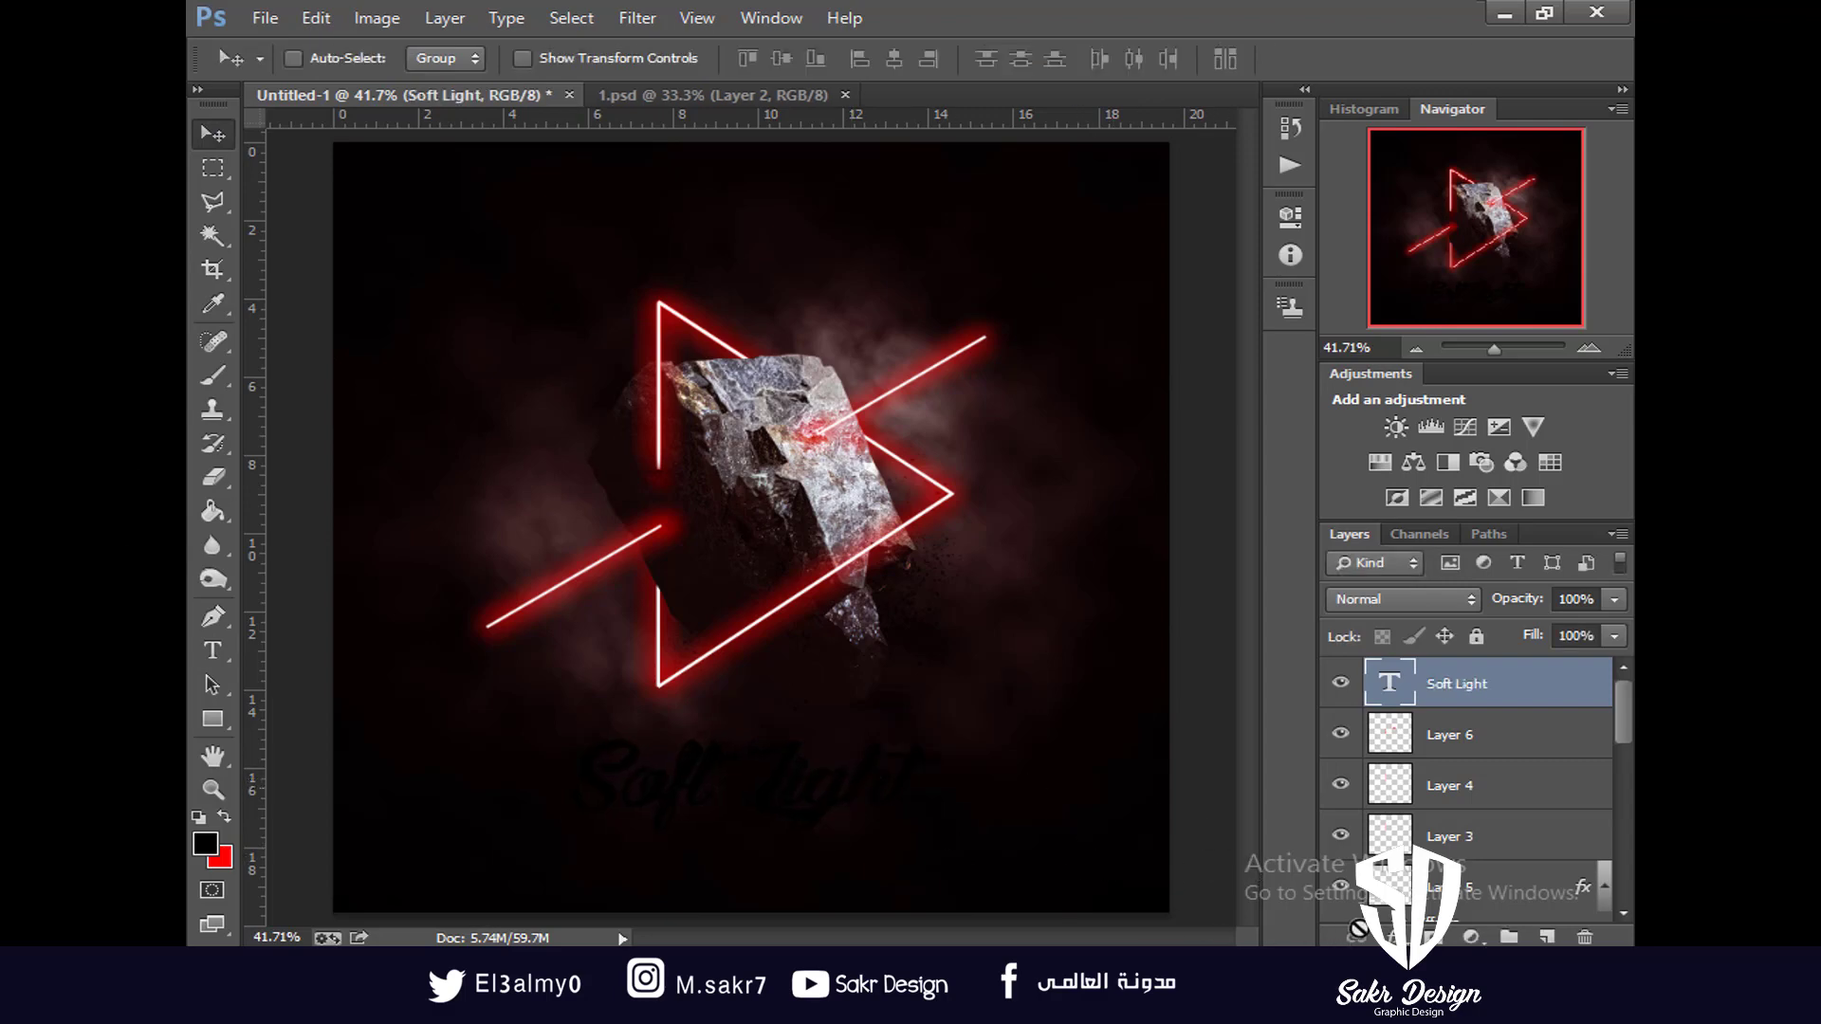
Apply a Color Overlay in ff0004 to the "Soft Light" text layer
click(1393, 937)
click(1438, 799)
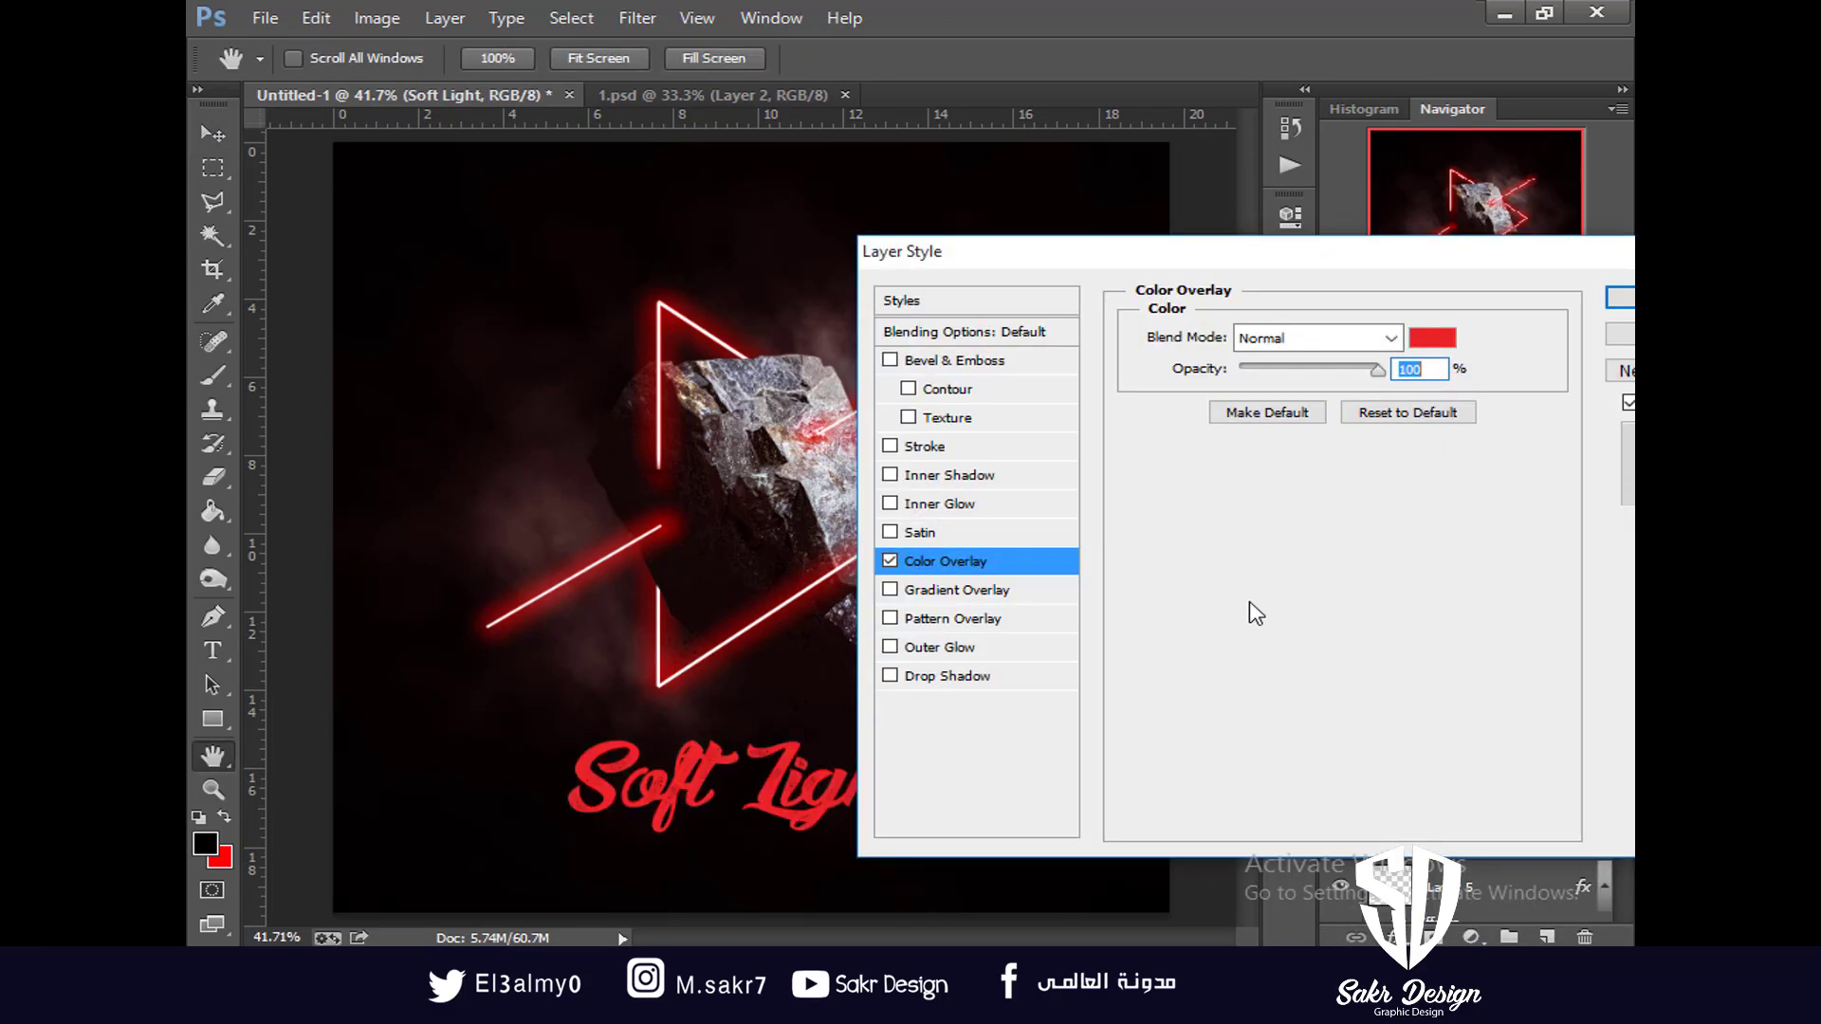
click(1422, 347)
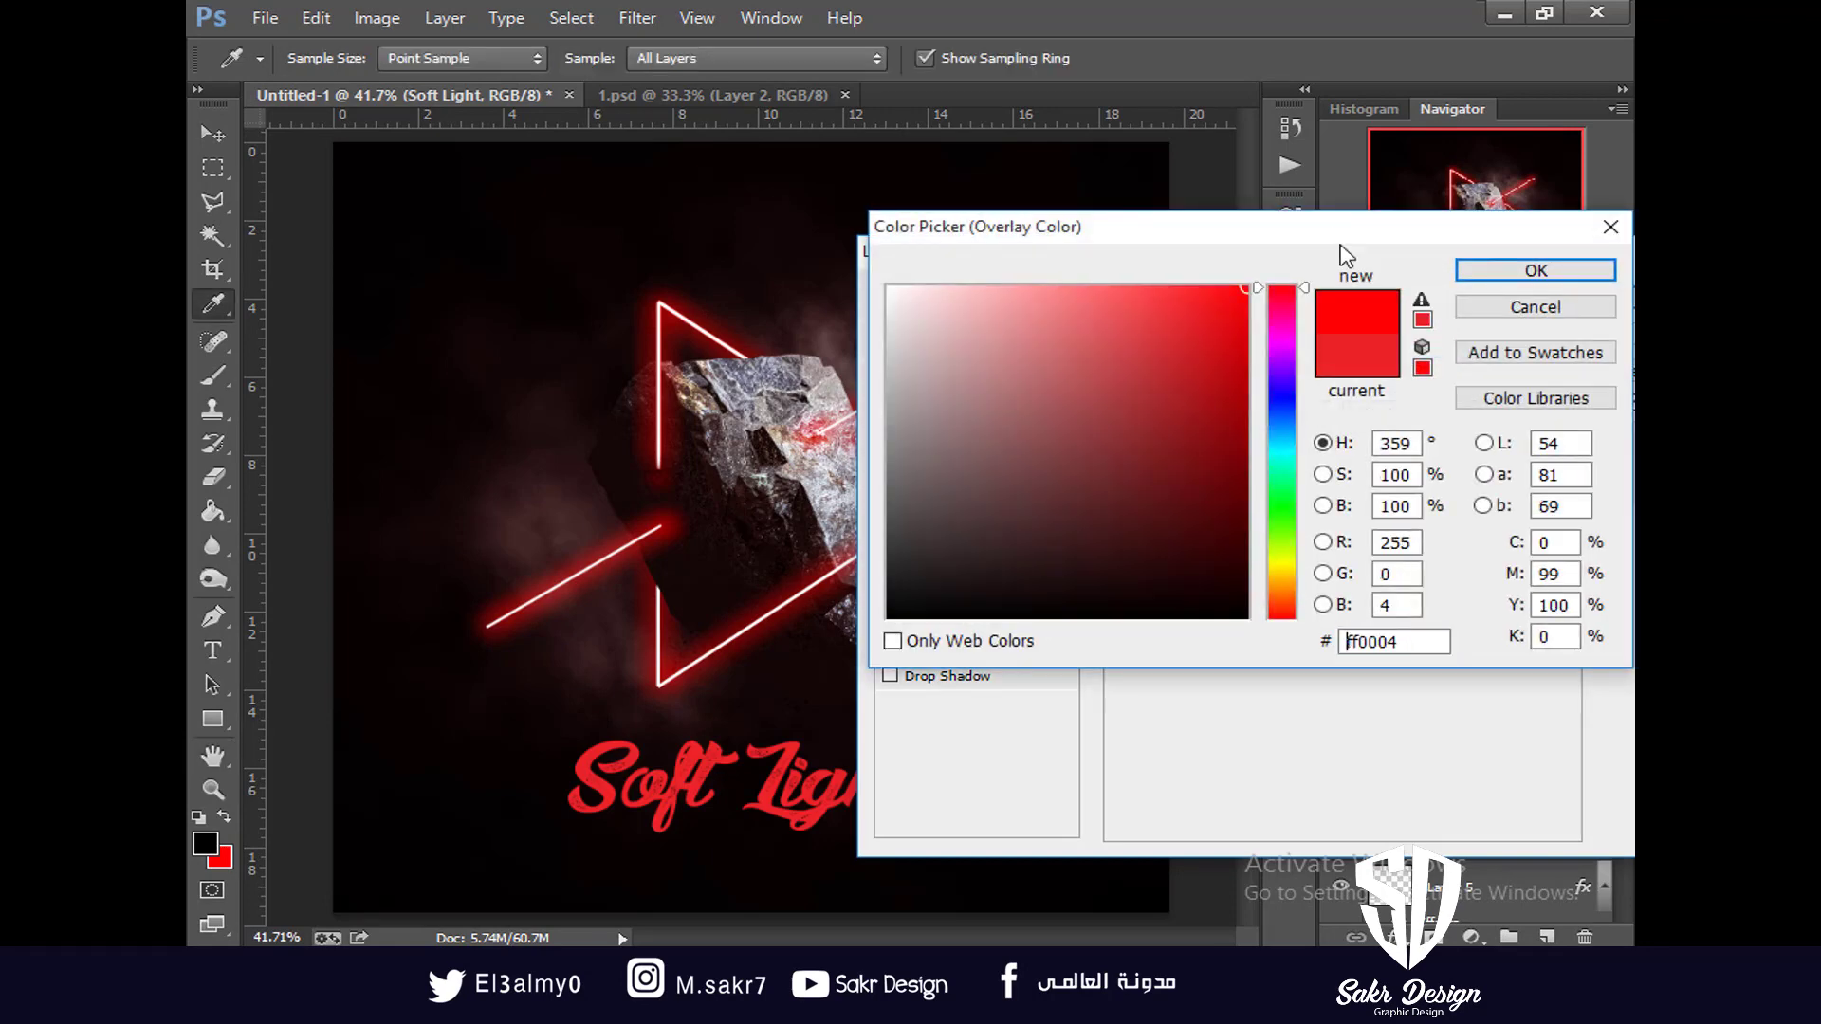
key(Return)
key(Return)
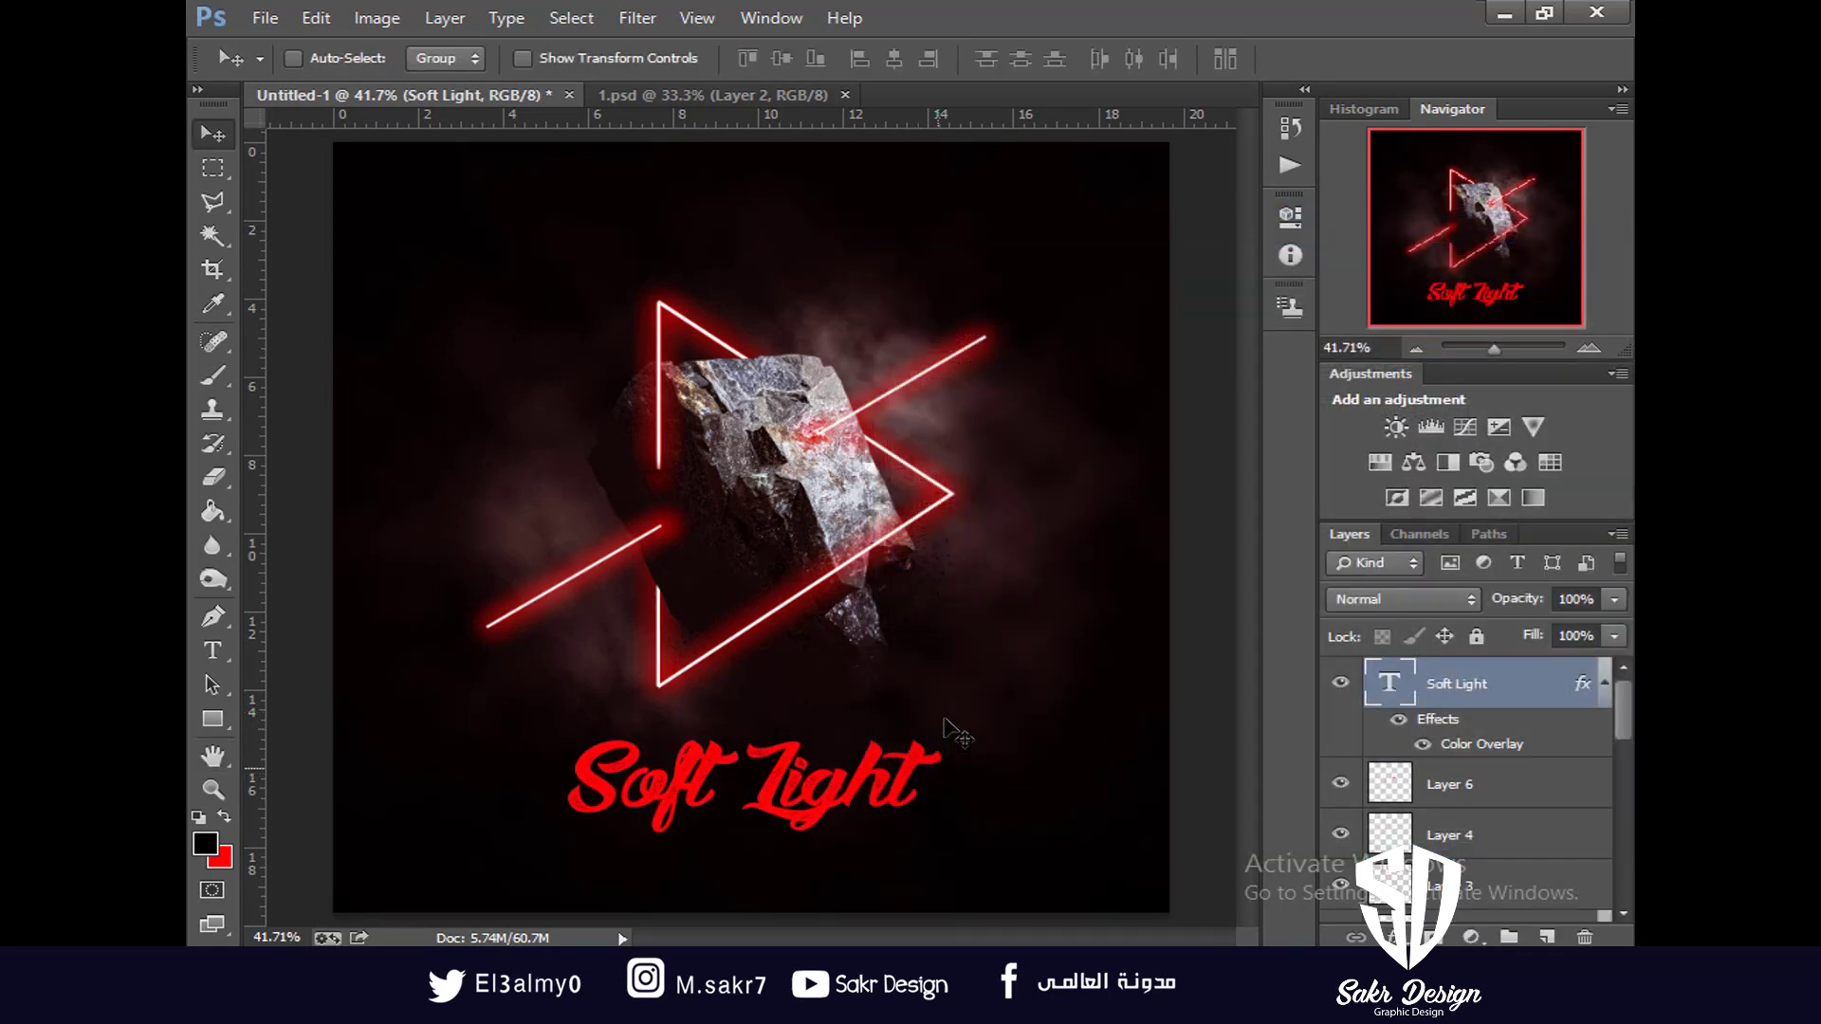
Scale the "Soft Light" title down to about 71% and move it slightly lower beneath the triangle
key(ctrl+t)
drag(971, 678, 880, 701)
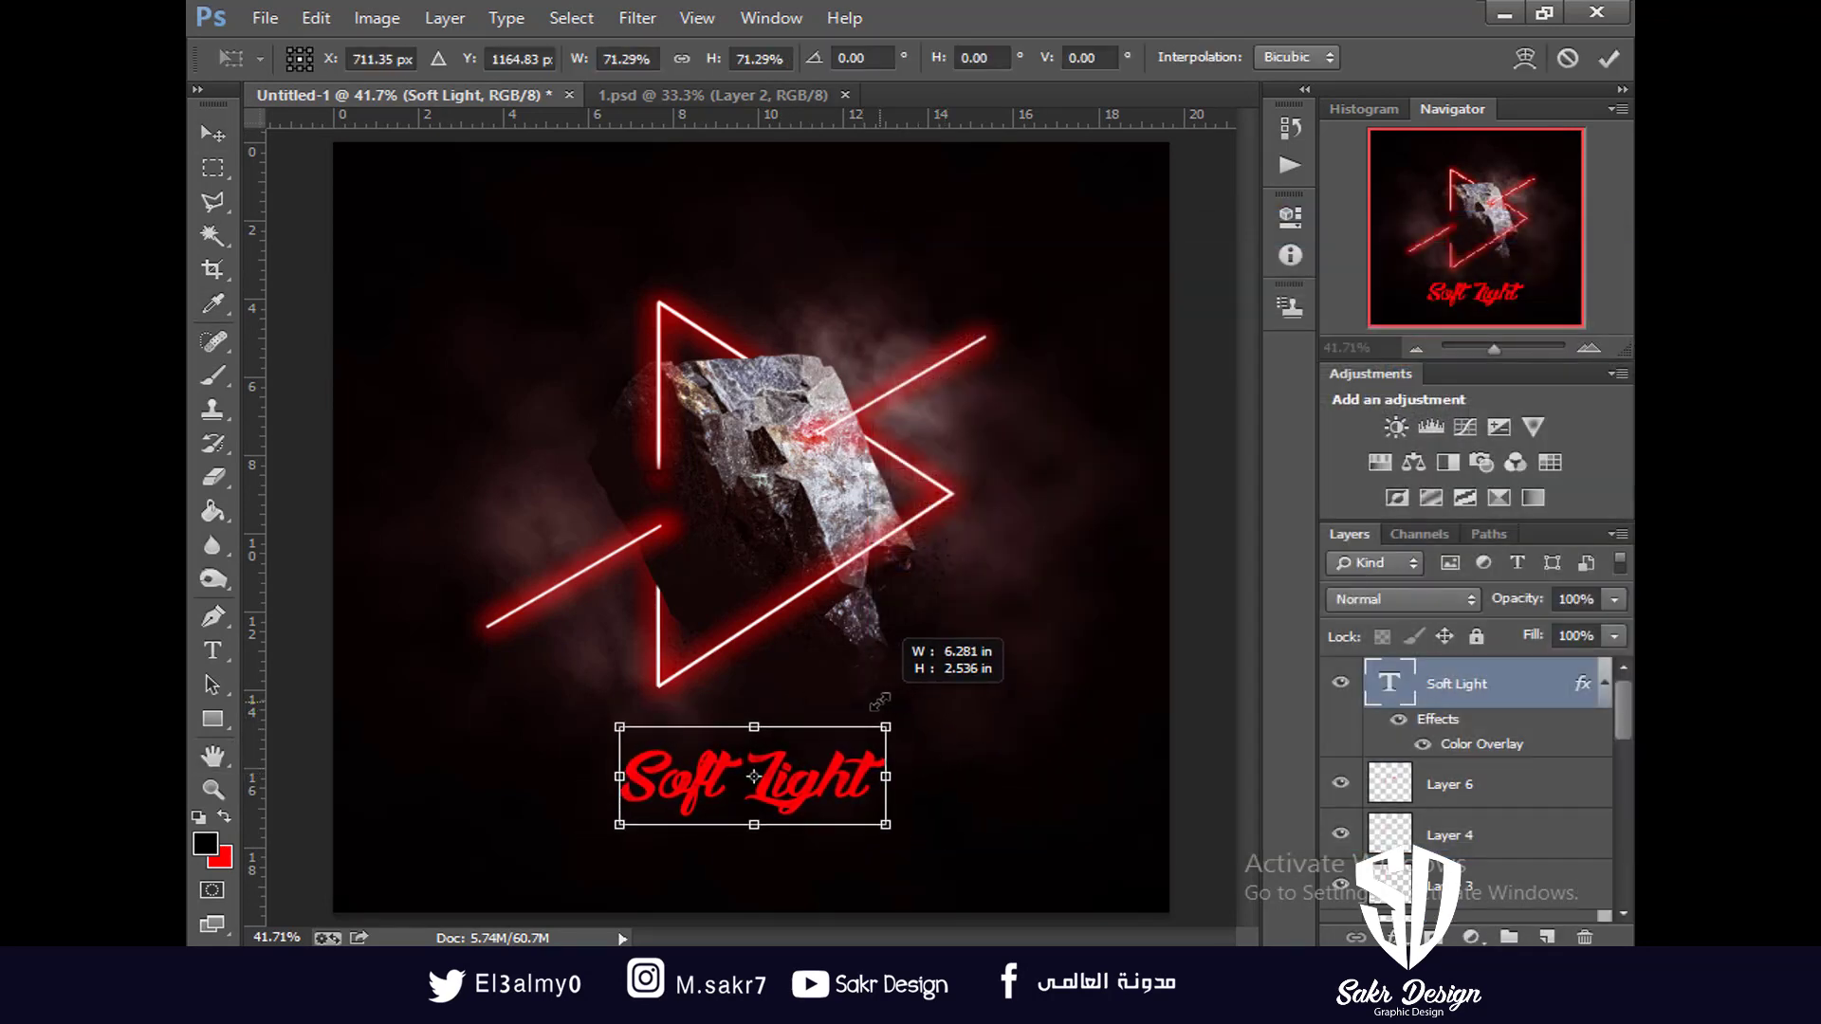
key(Return)
drag(838, 766, 838, 793)
Add a text layer below the "Soft Light" title reading "Salr Desiign" at 161.01 pt
key(ctrl+plus)
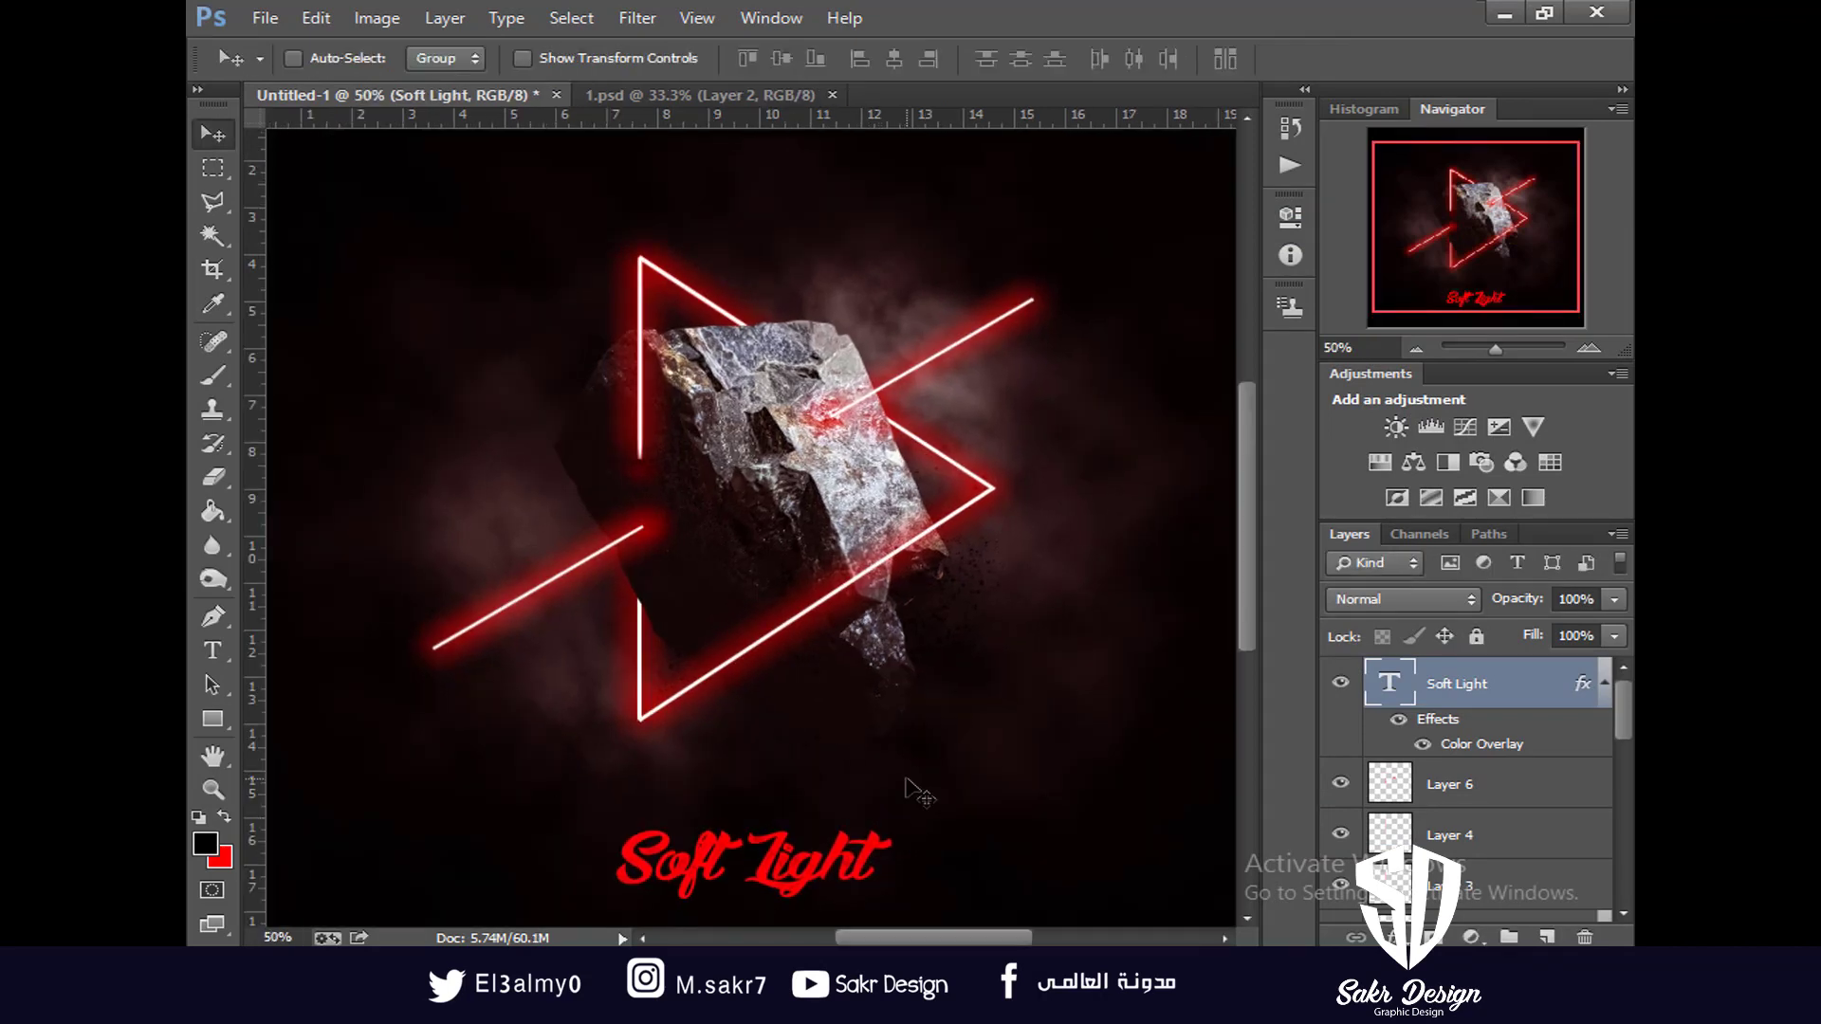
key(ctrl+plus)
drag(908, 789, 936, 455)
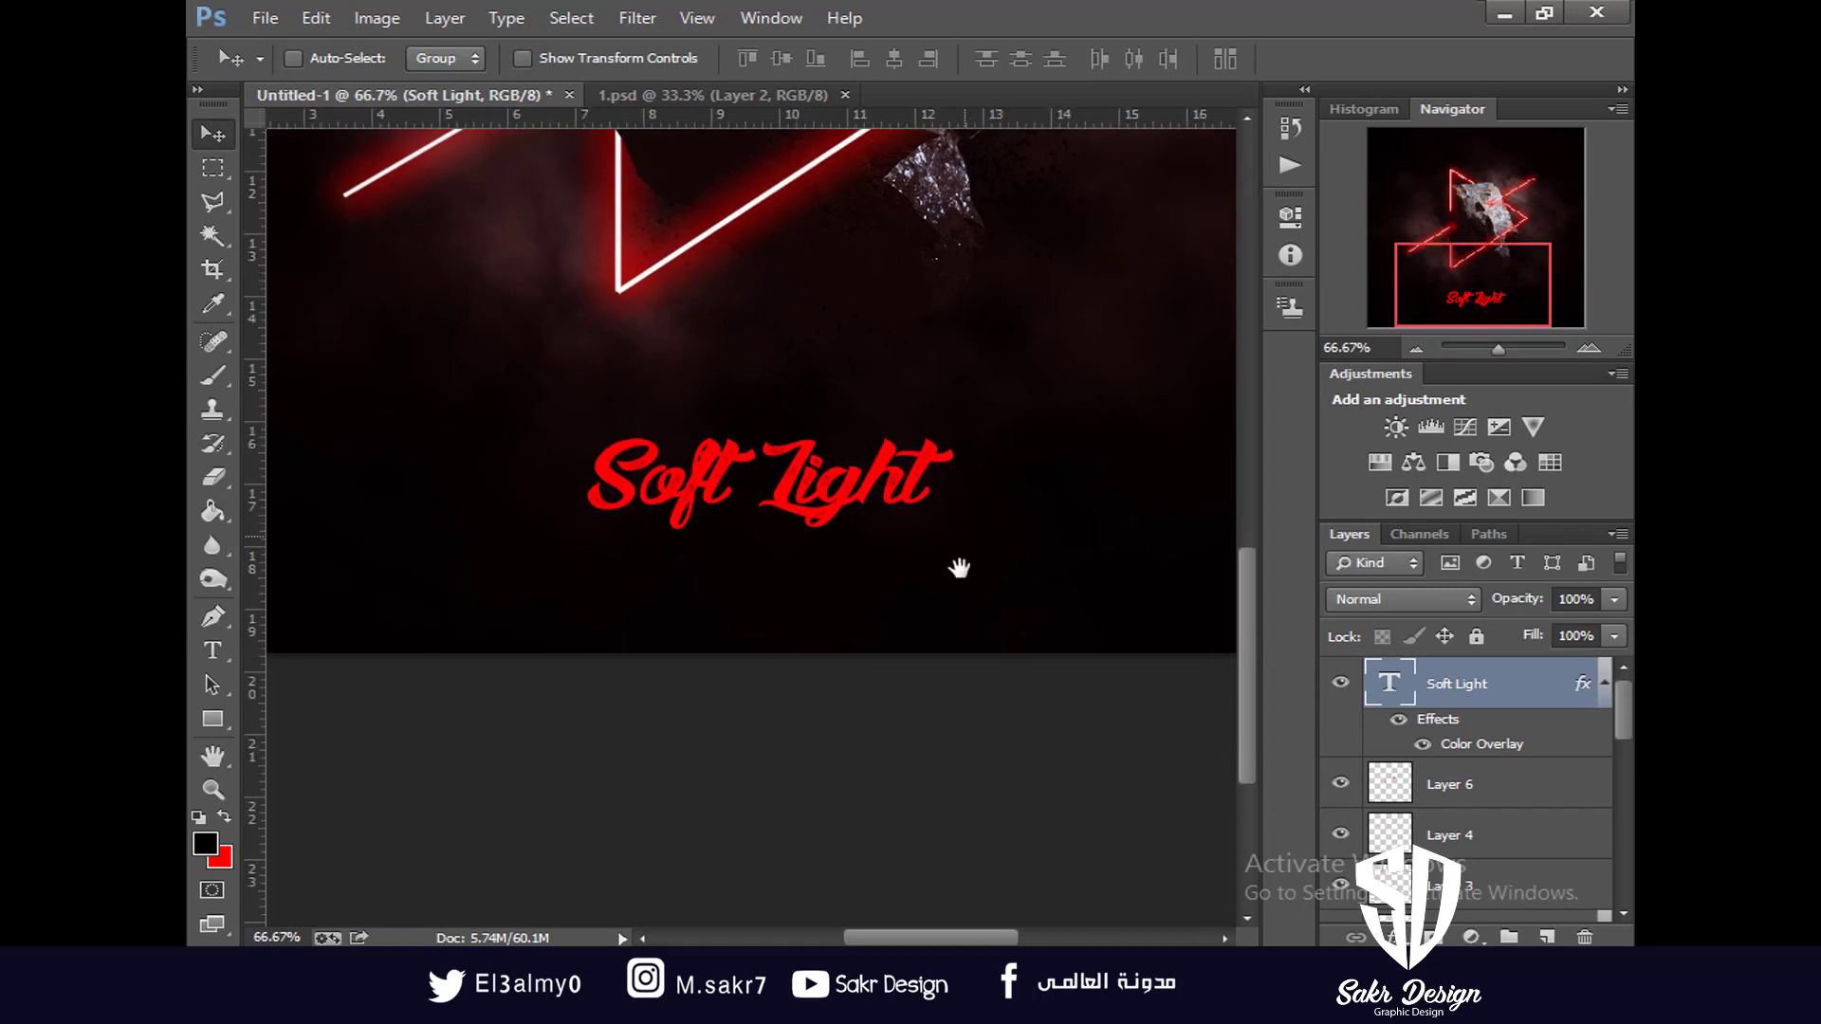
drag(959, 567, 953, 624)
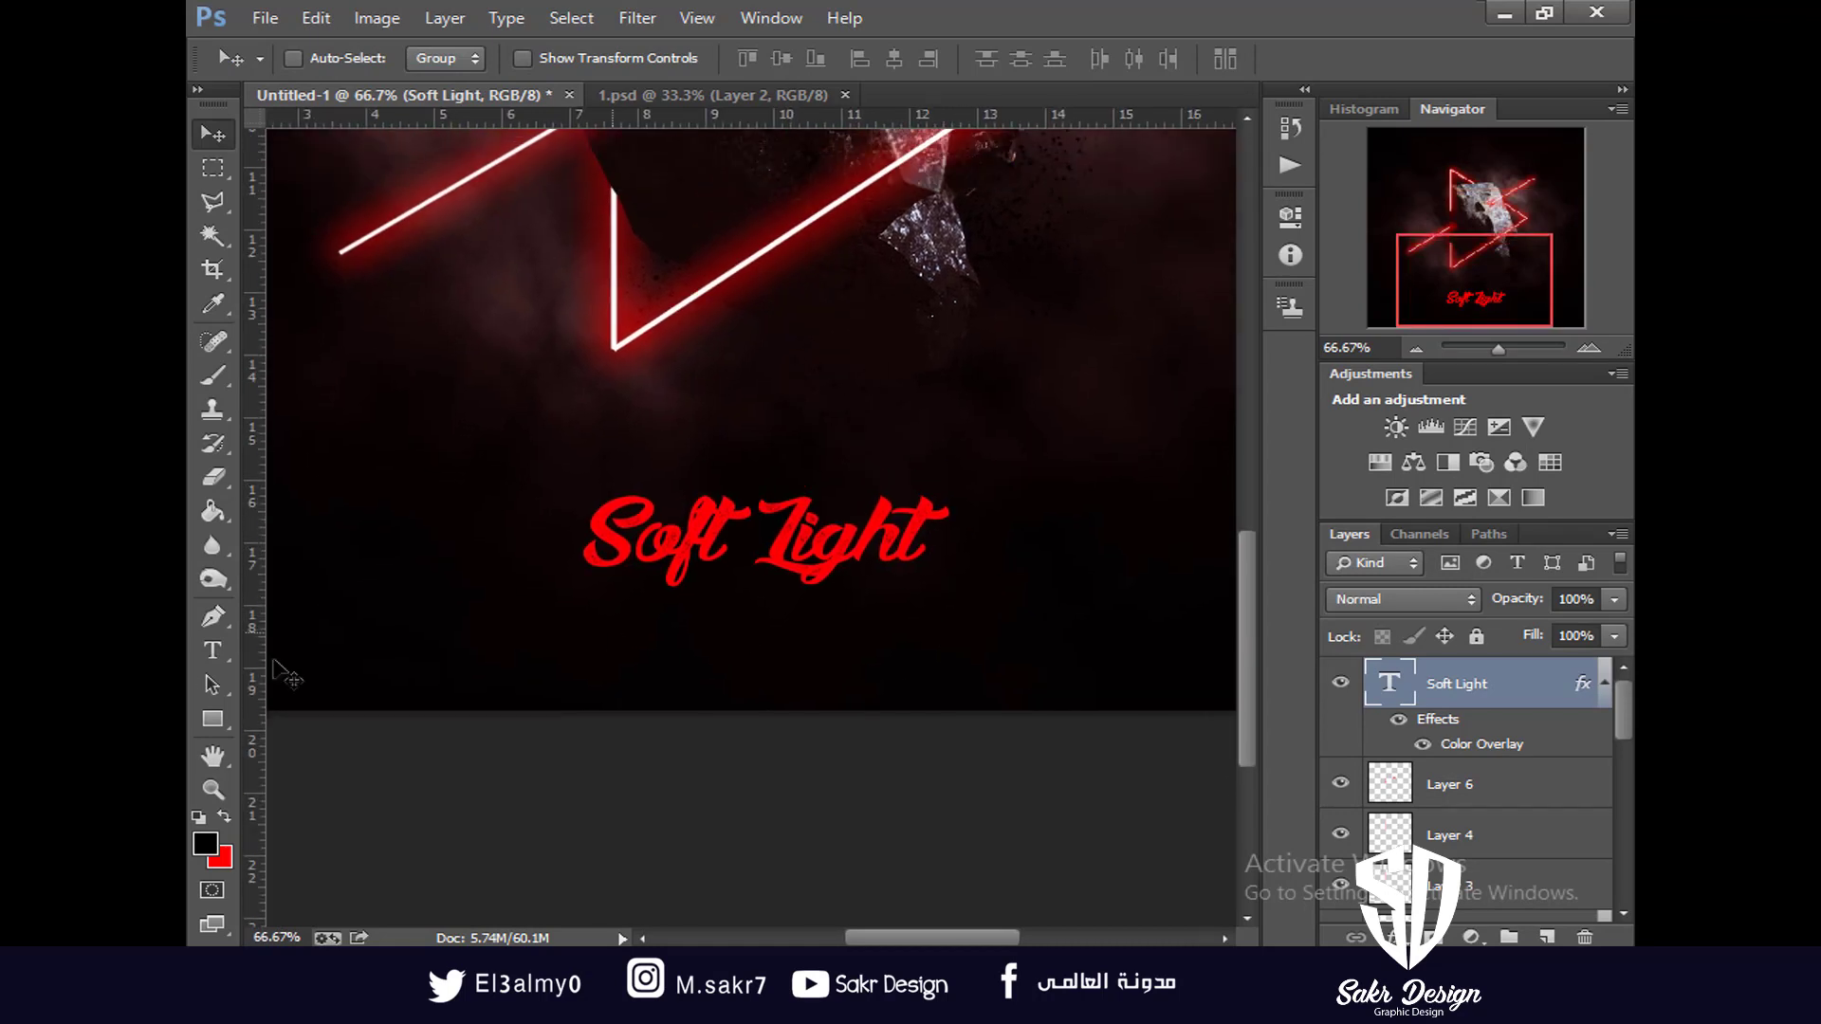
click(727, 659)
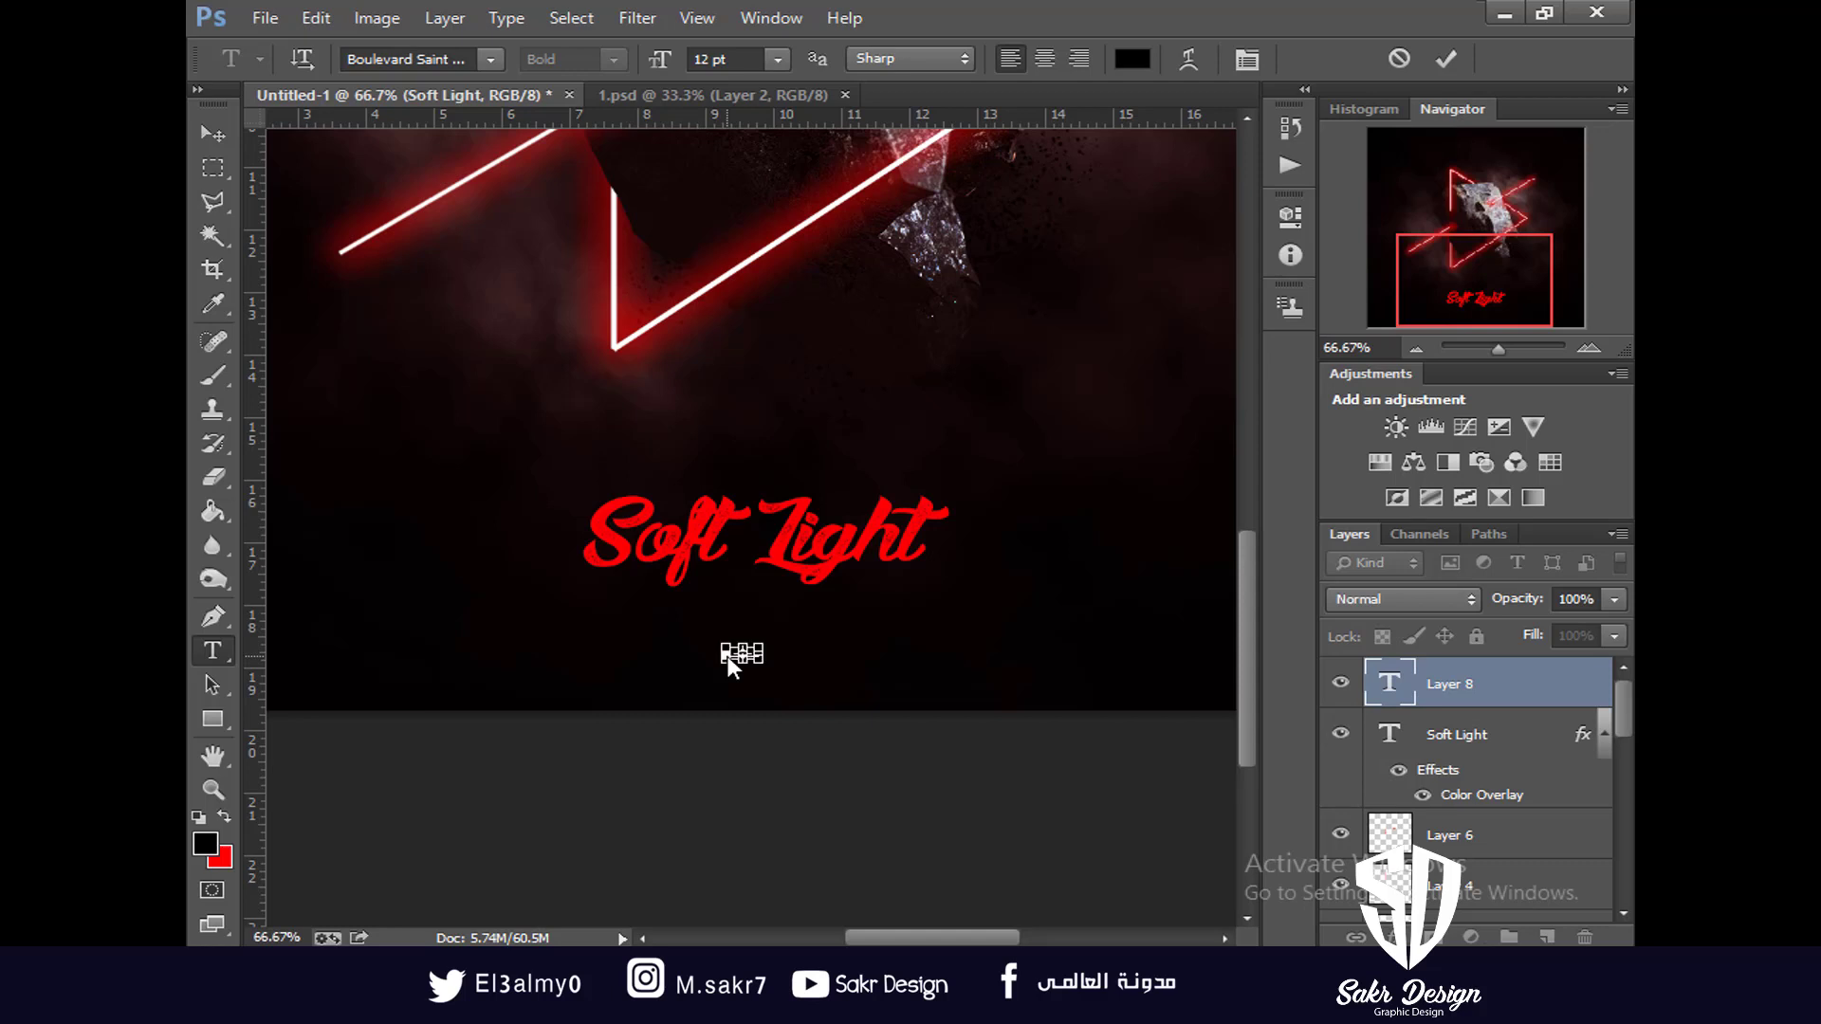
drag(762, 639, 967, 564)
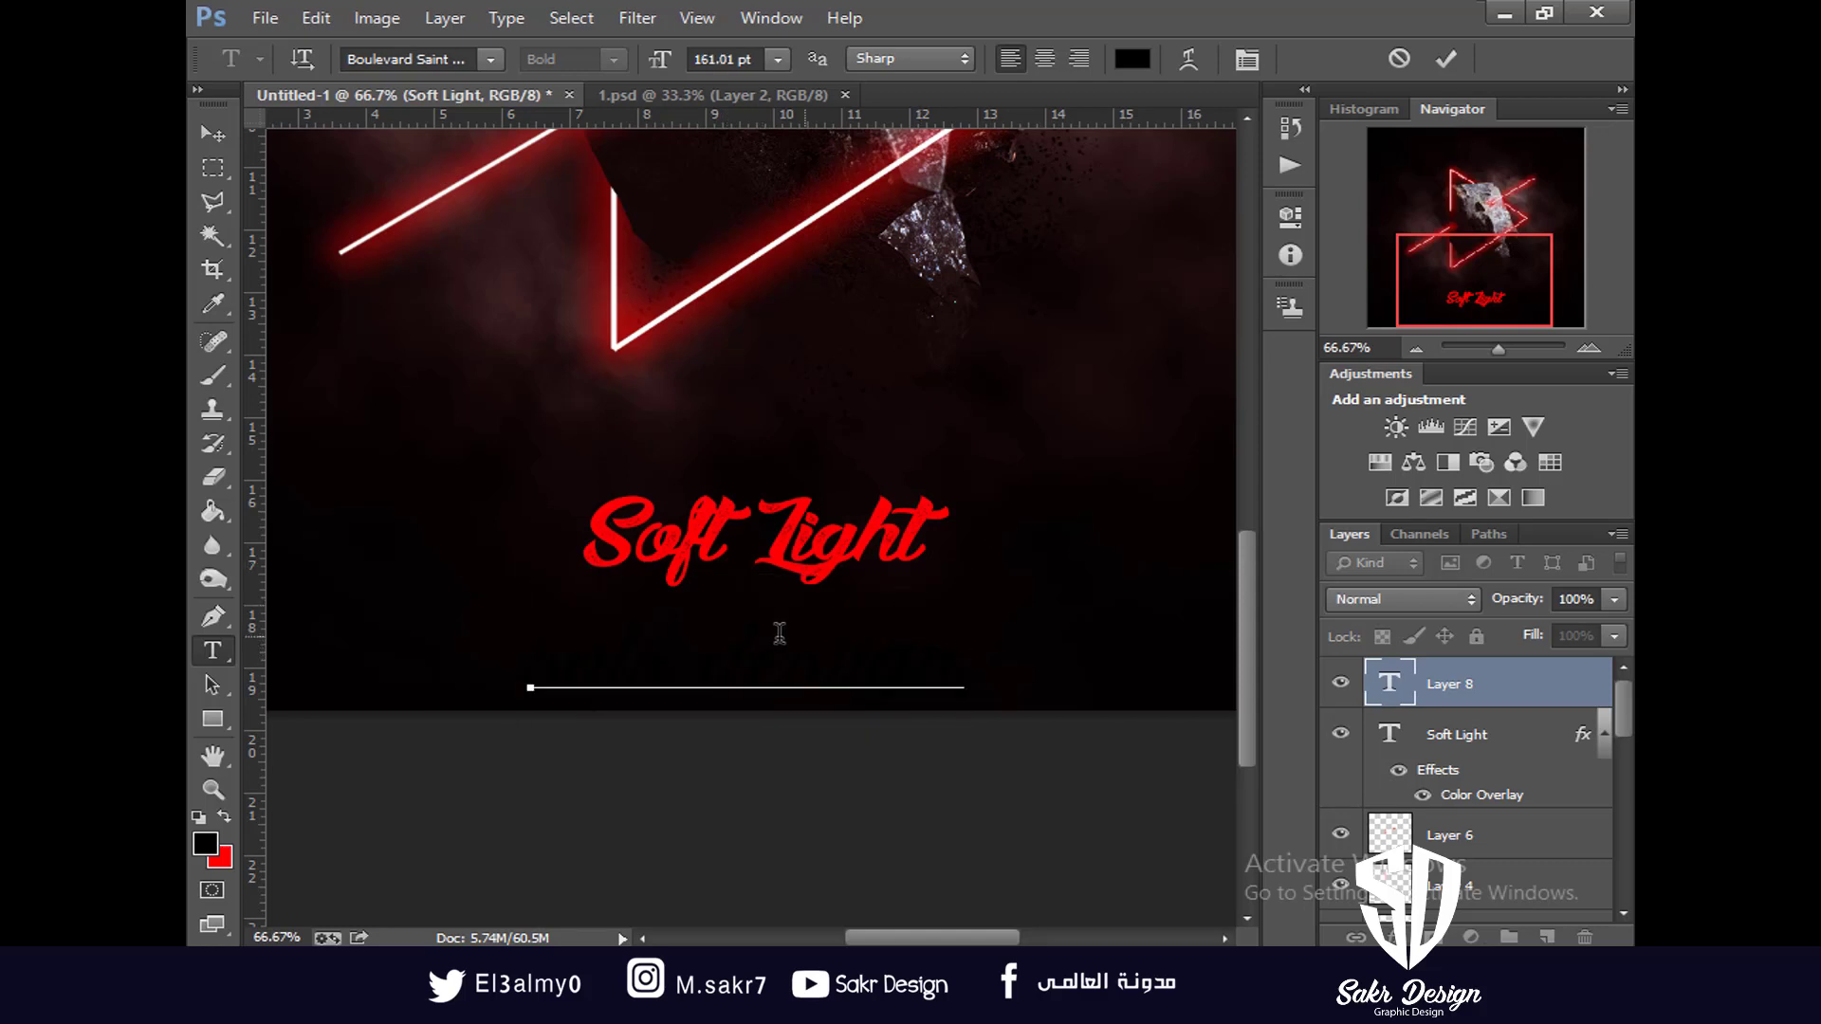
drag(755, 621, 716, 617)
text(D)
key(ctrl)
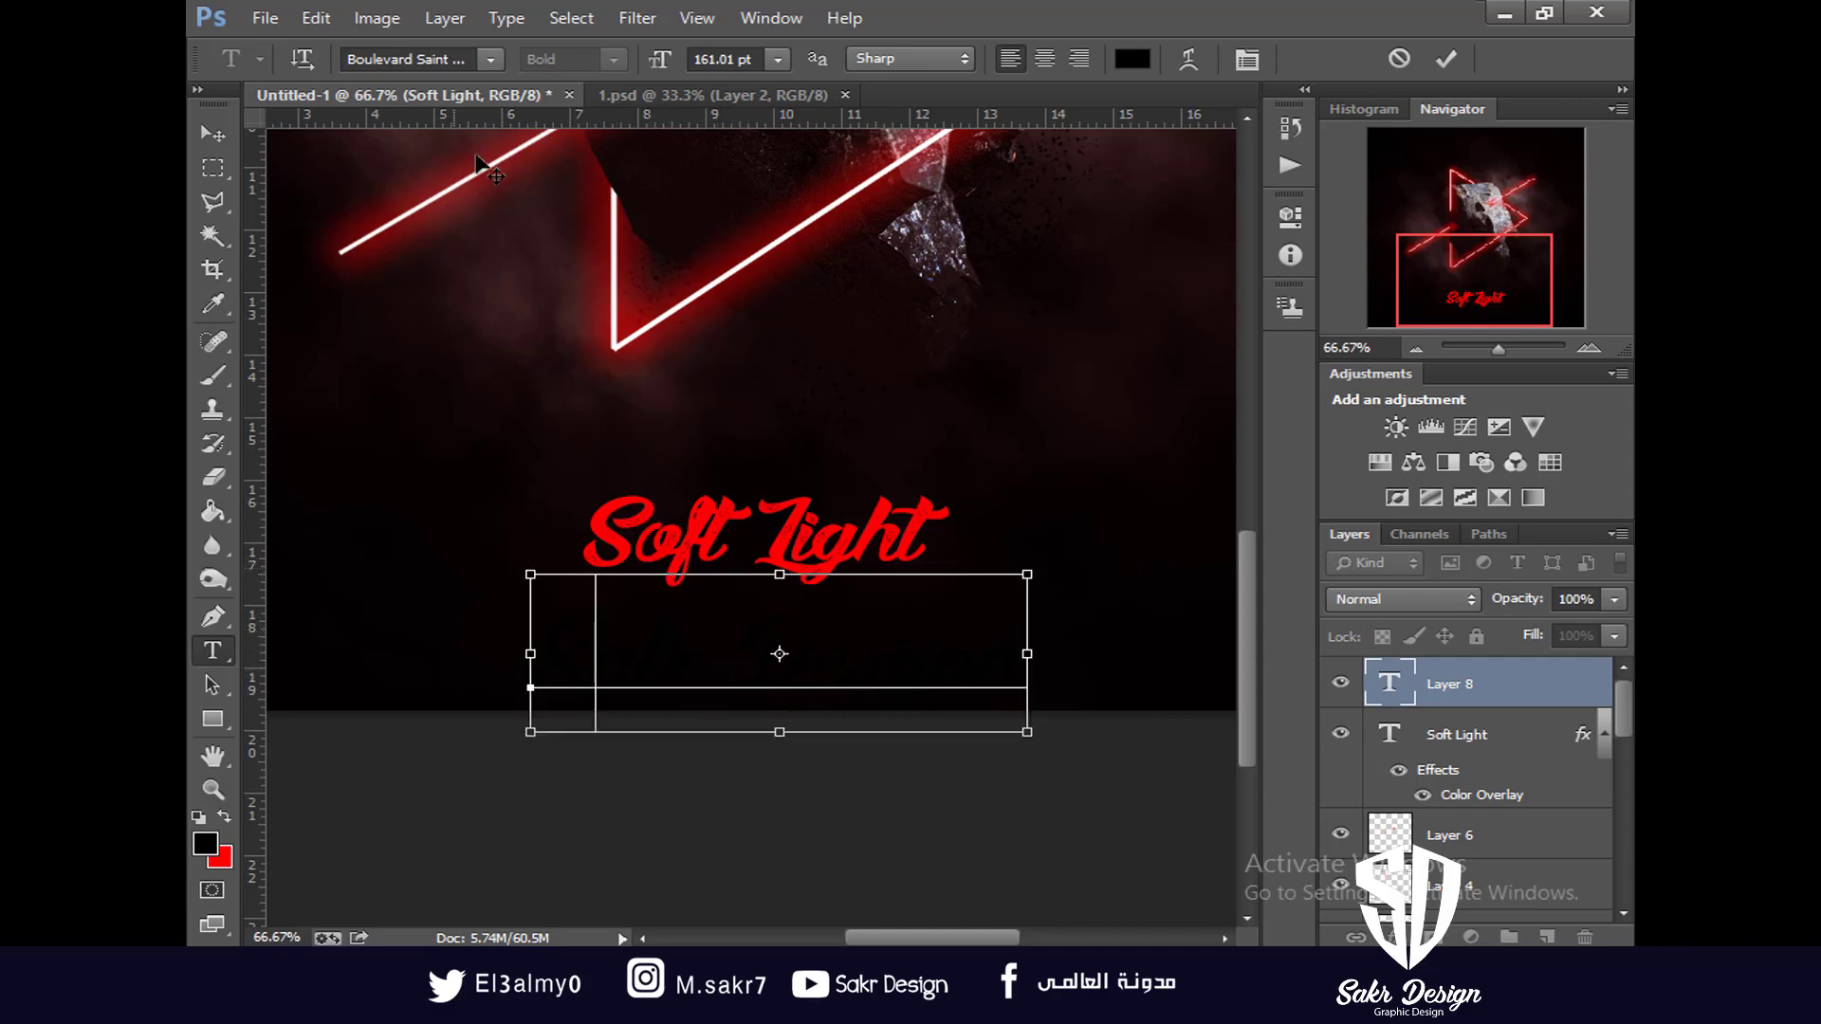
Colour the new line of text white (ffffff) and delete the extra "i" from "Desiign"
click(1132, 58)
text(ffffff)
key(Return)
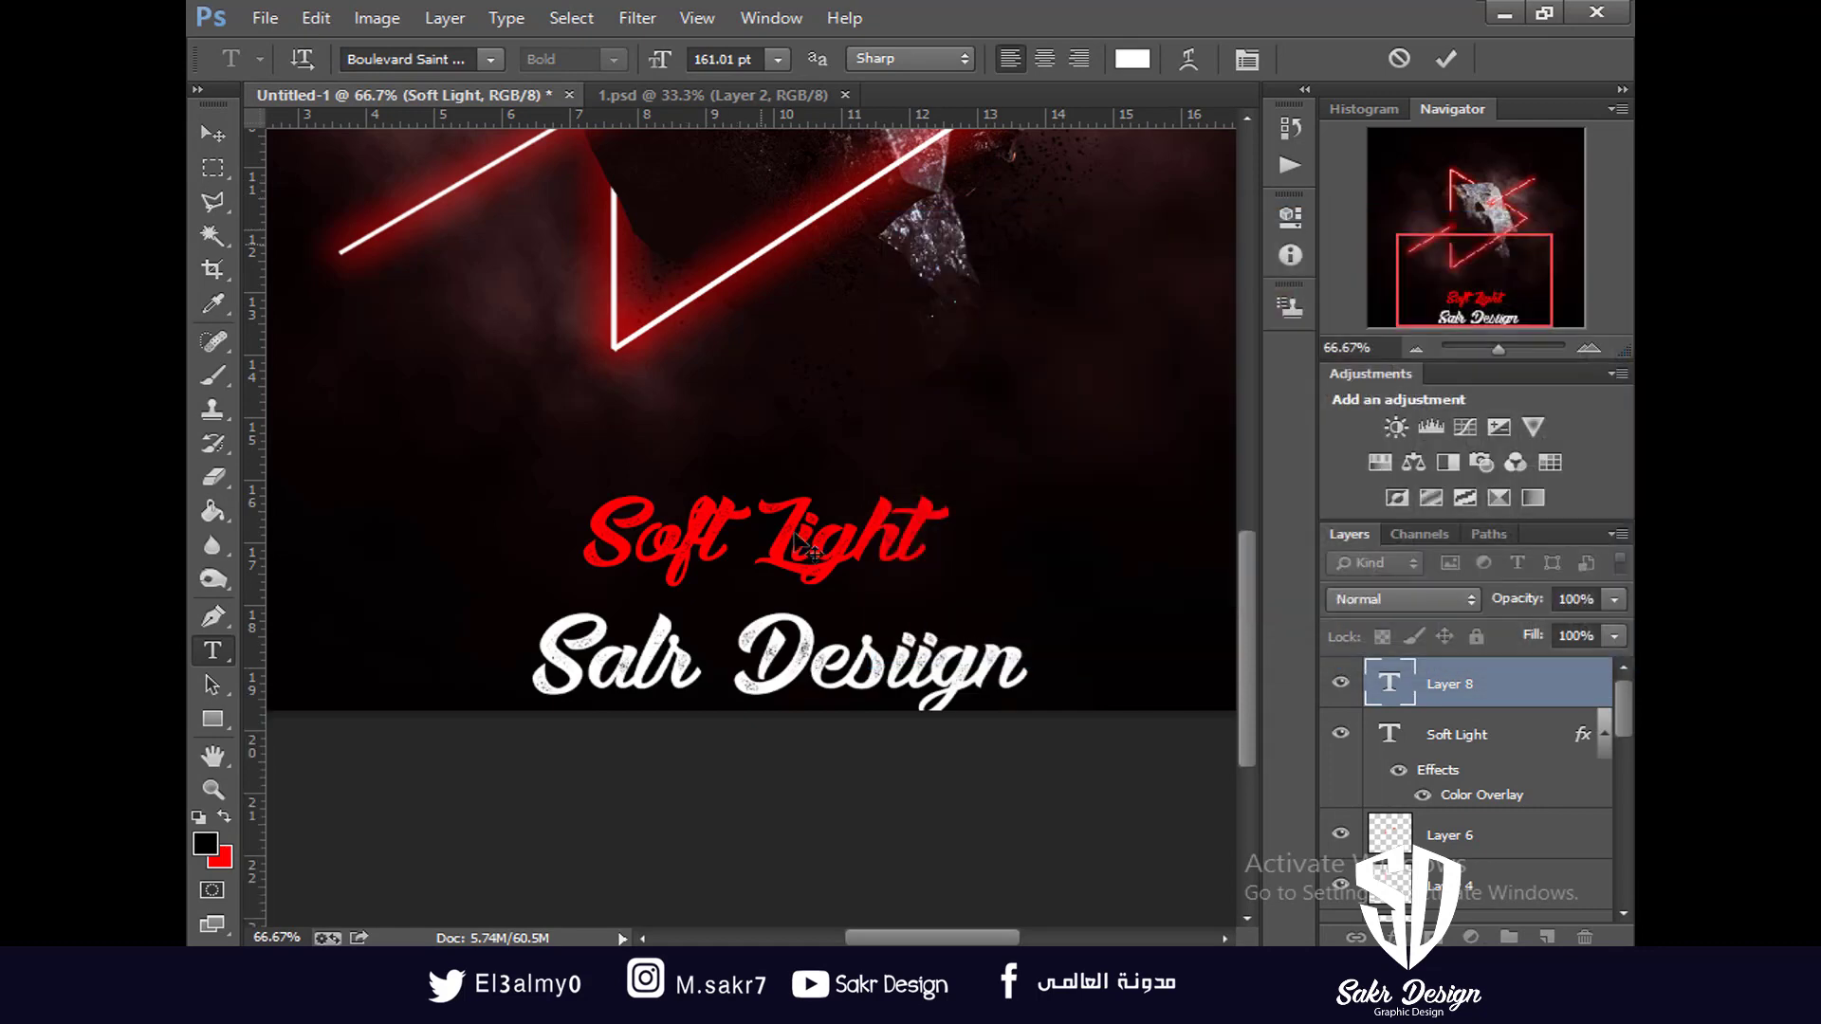
key(ctrl+a)
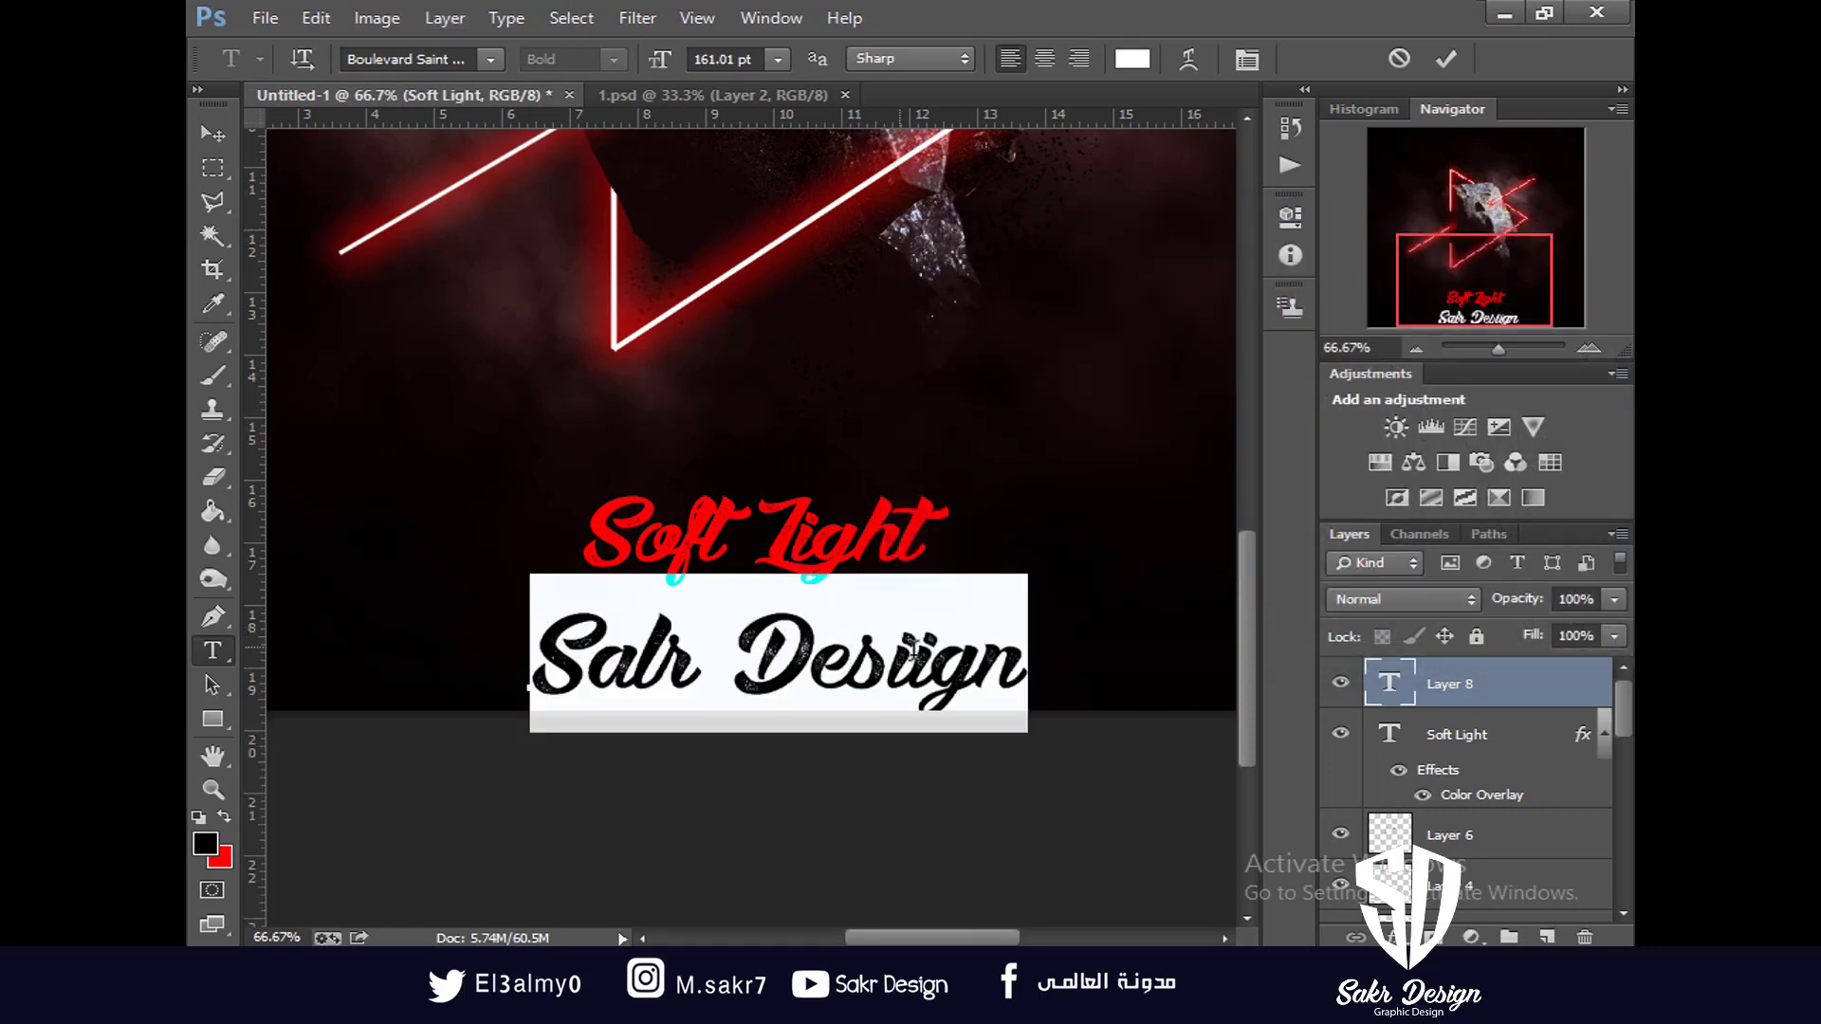
click(912, 649)
key(BackSpace)
Try the Calibri, Cartoon and Ebrima fonts on the whole line below the title
key(ctrl+a)
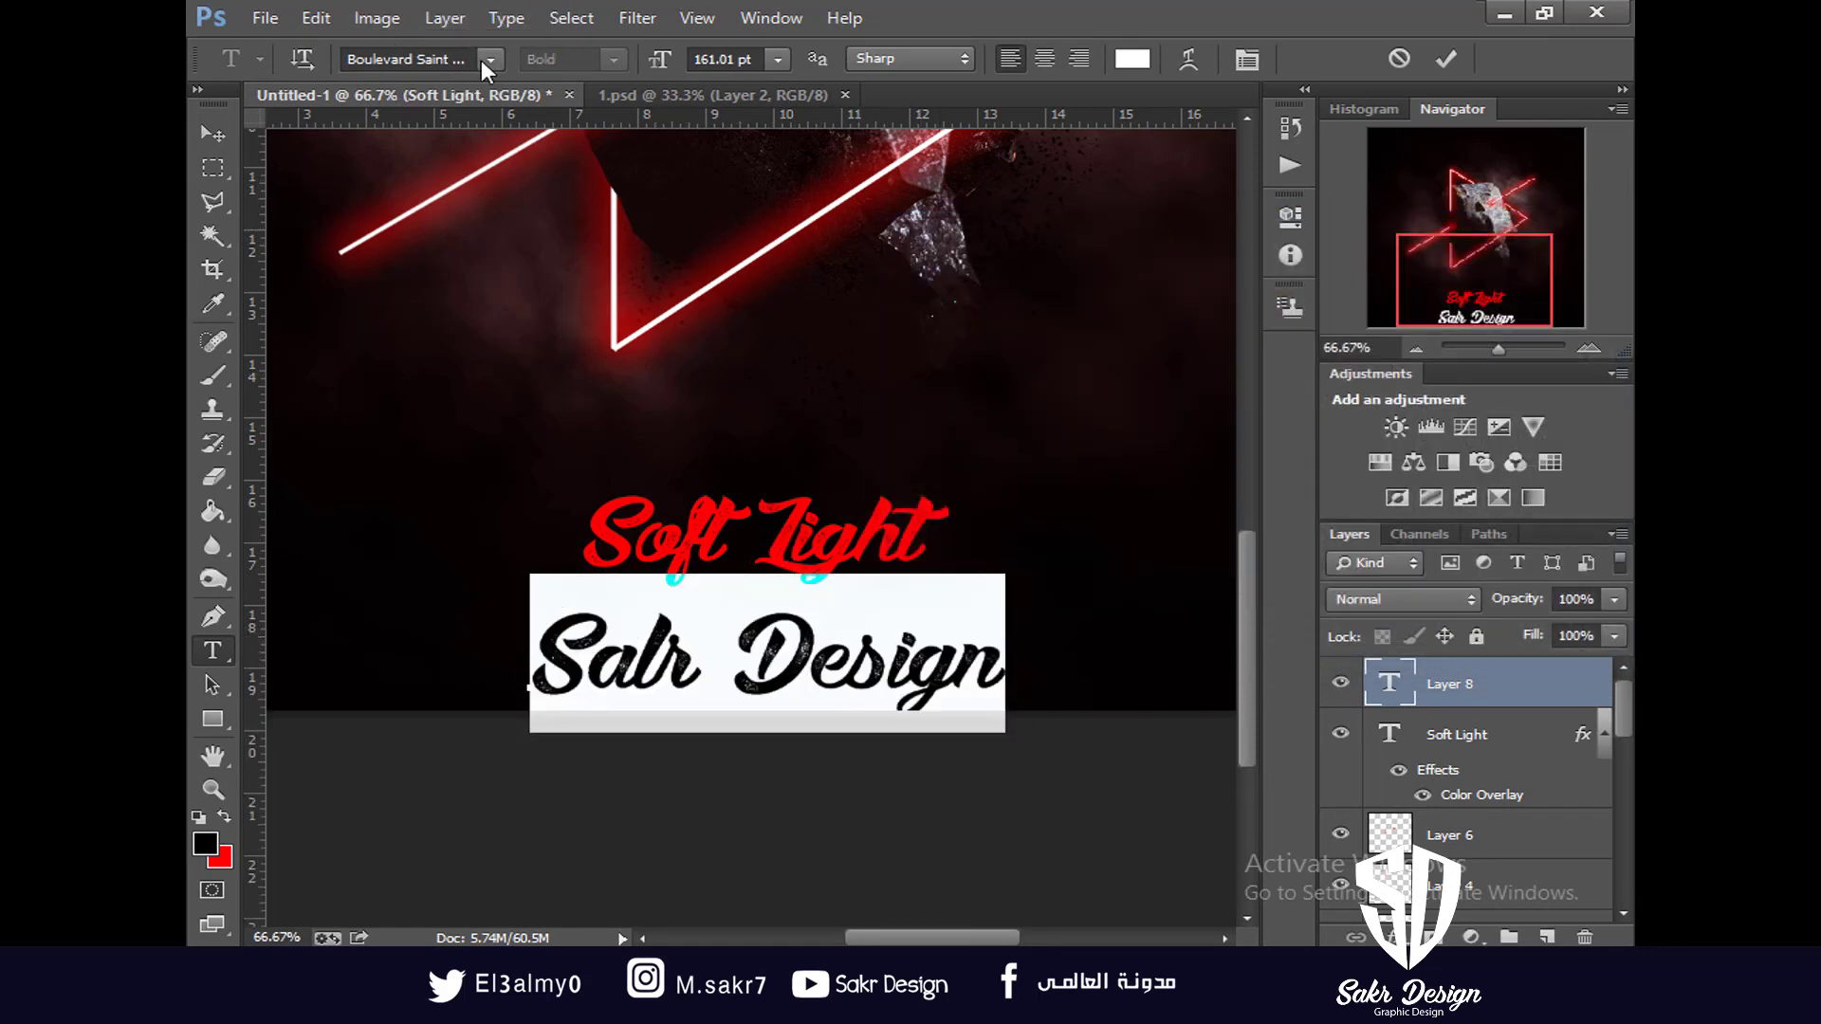
click(485, 61)
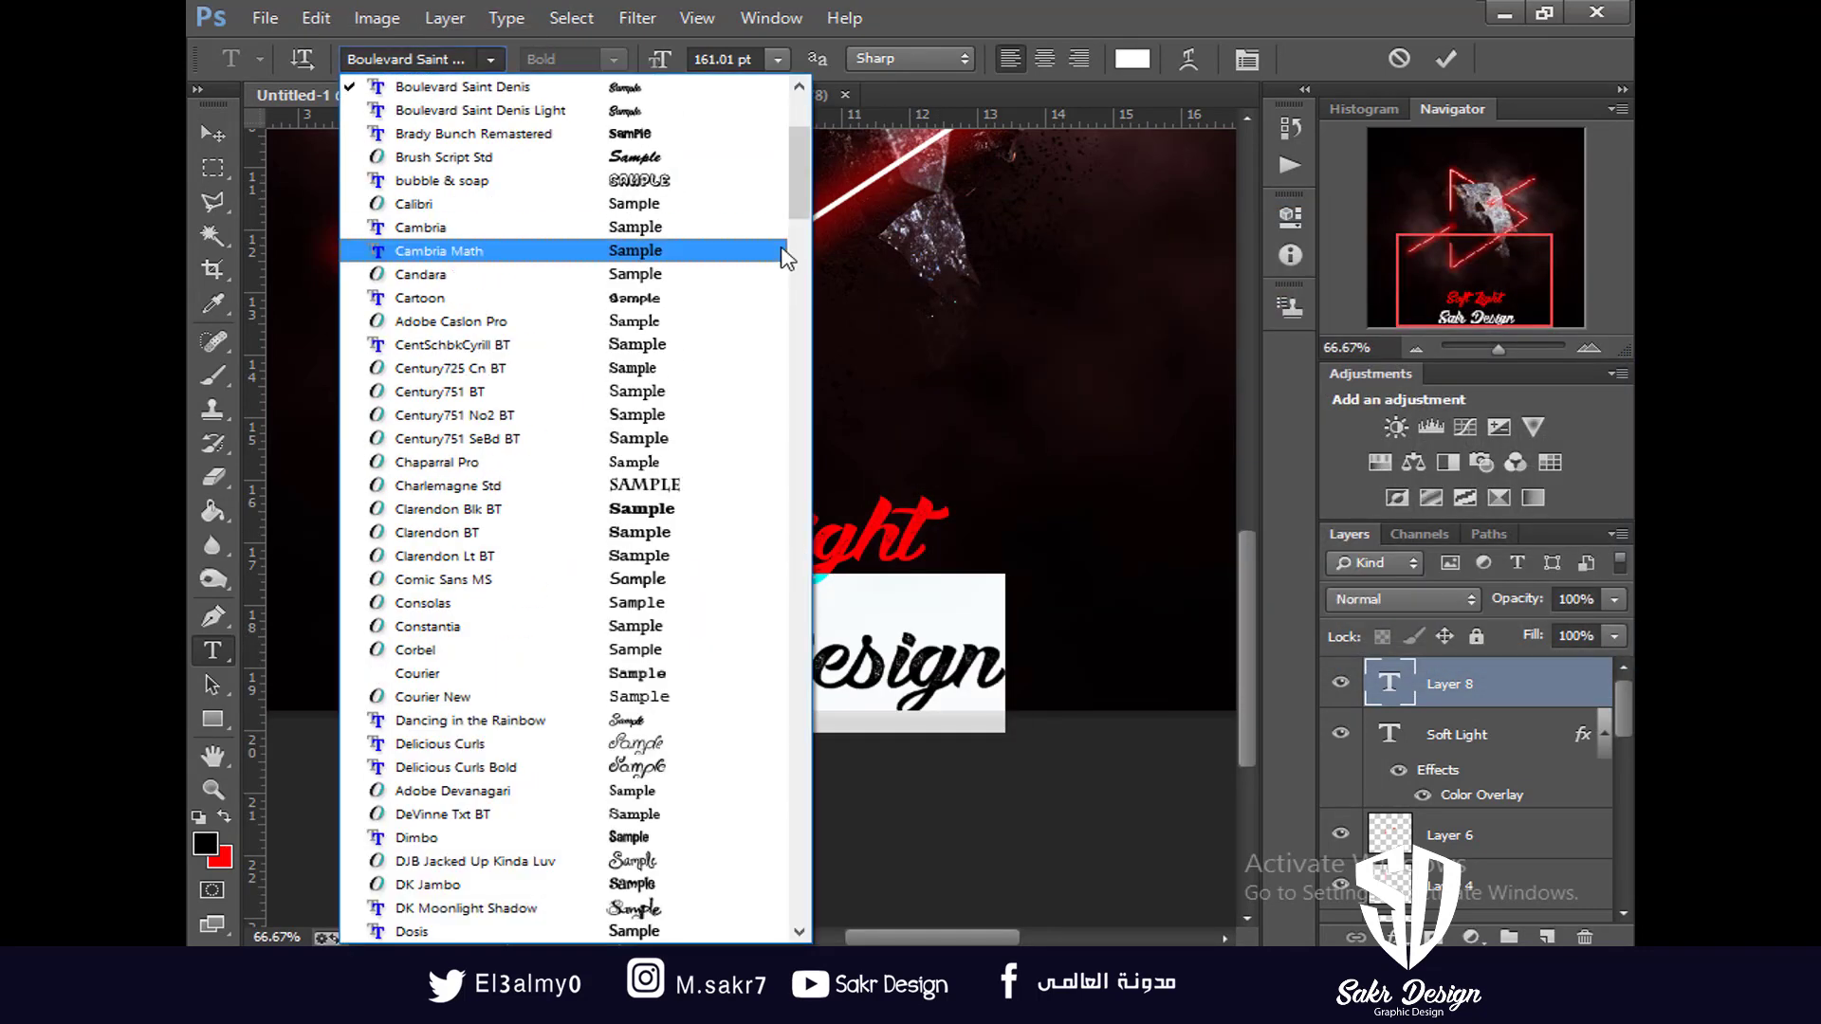
click(669, 206)
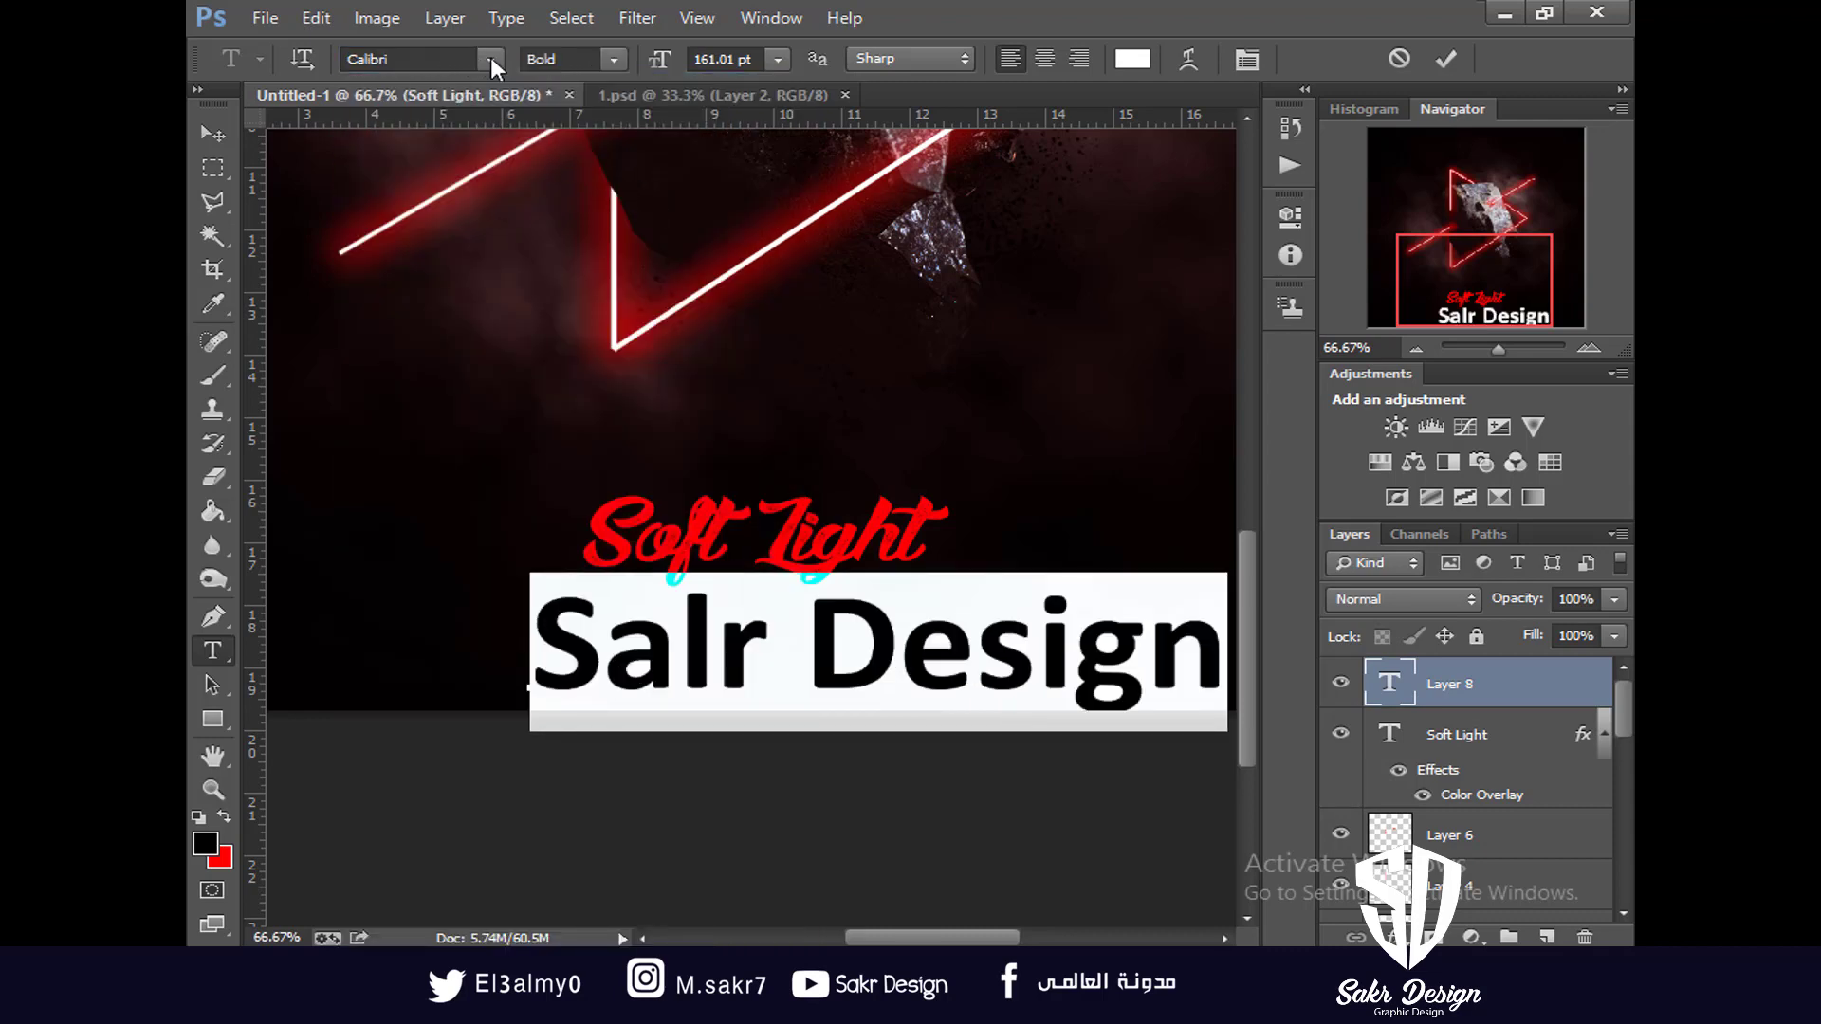
click(488, 59)
click(679, 185)
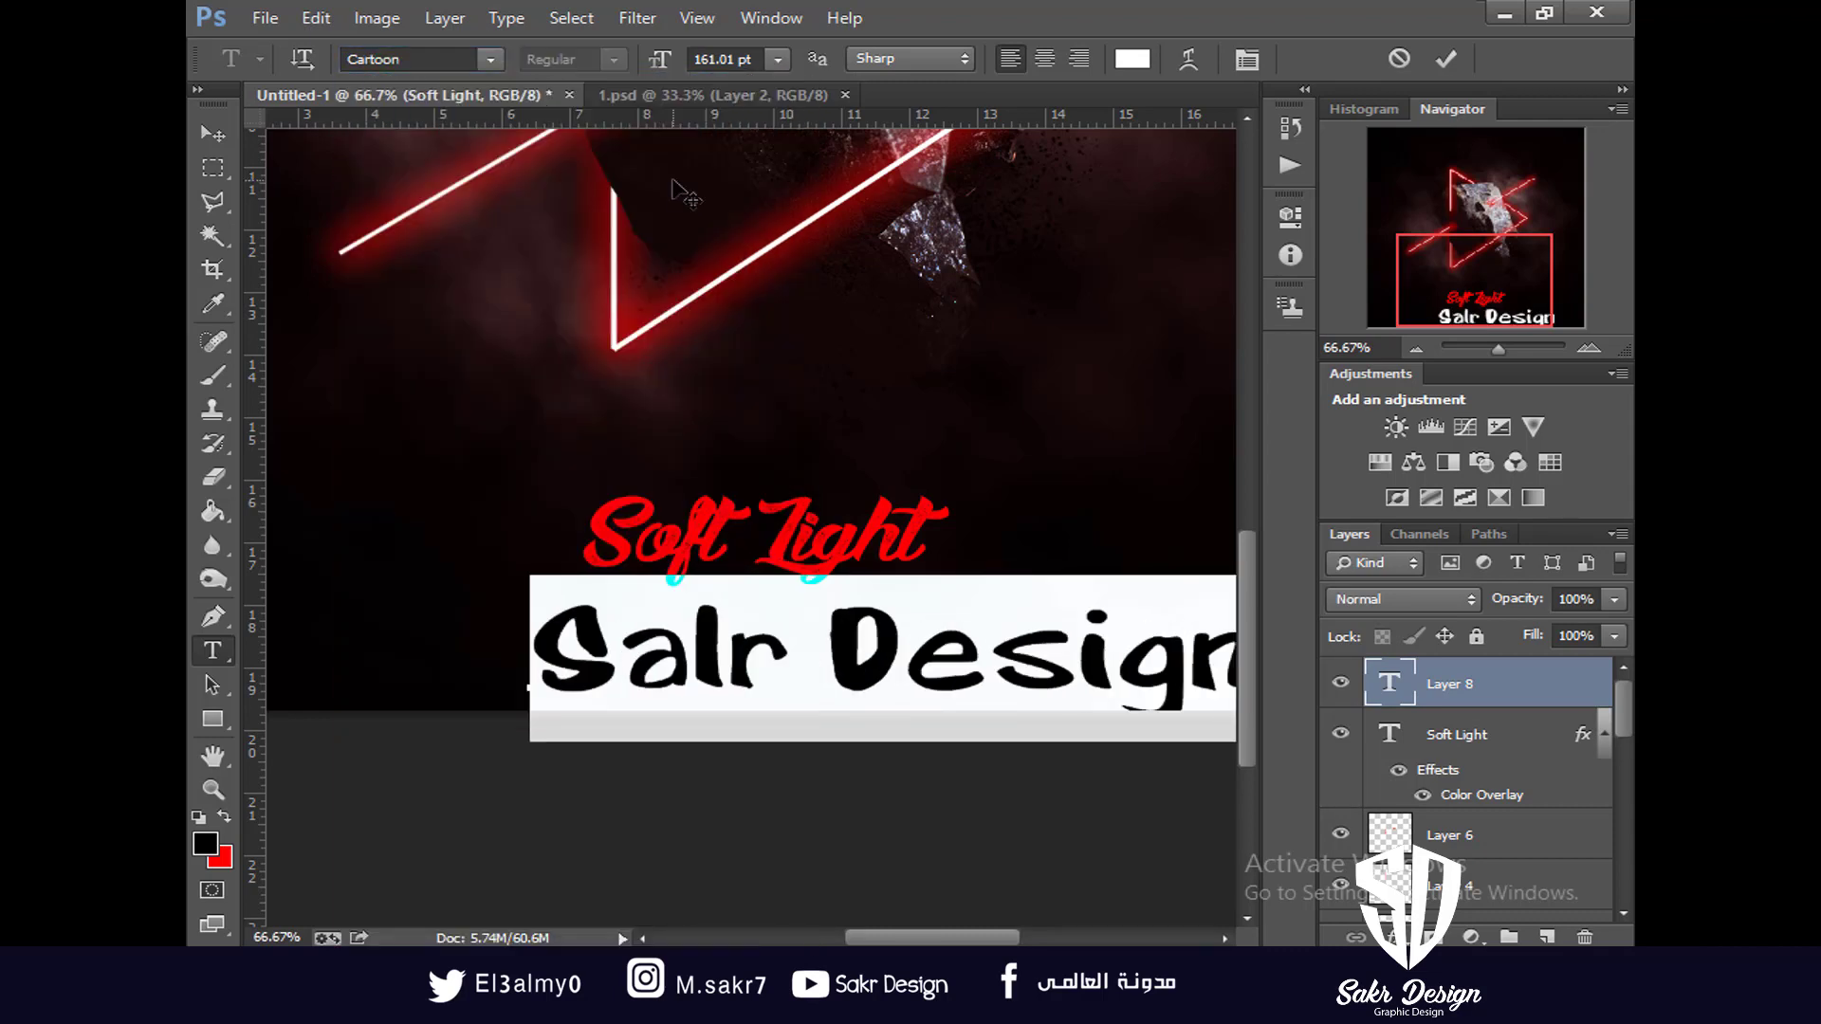
click(488, 59)
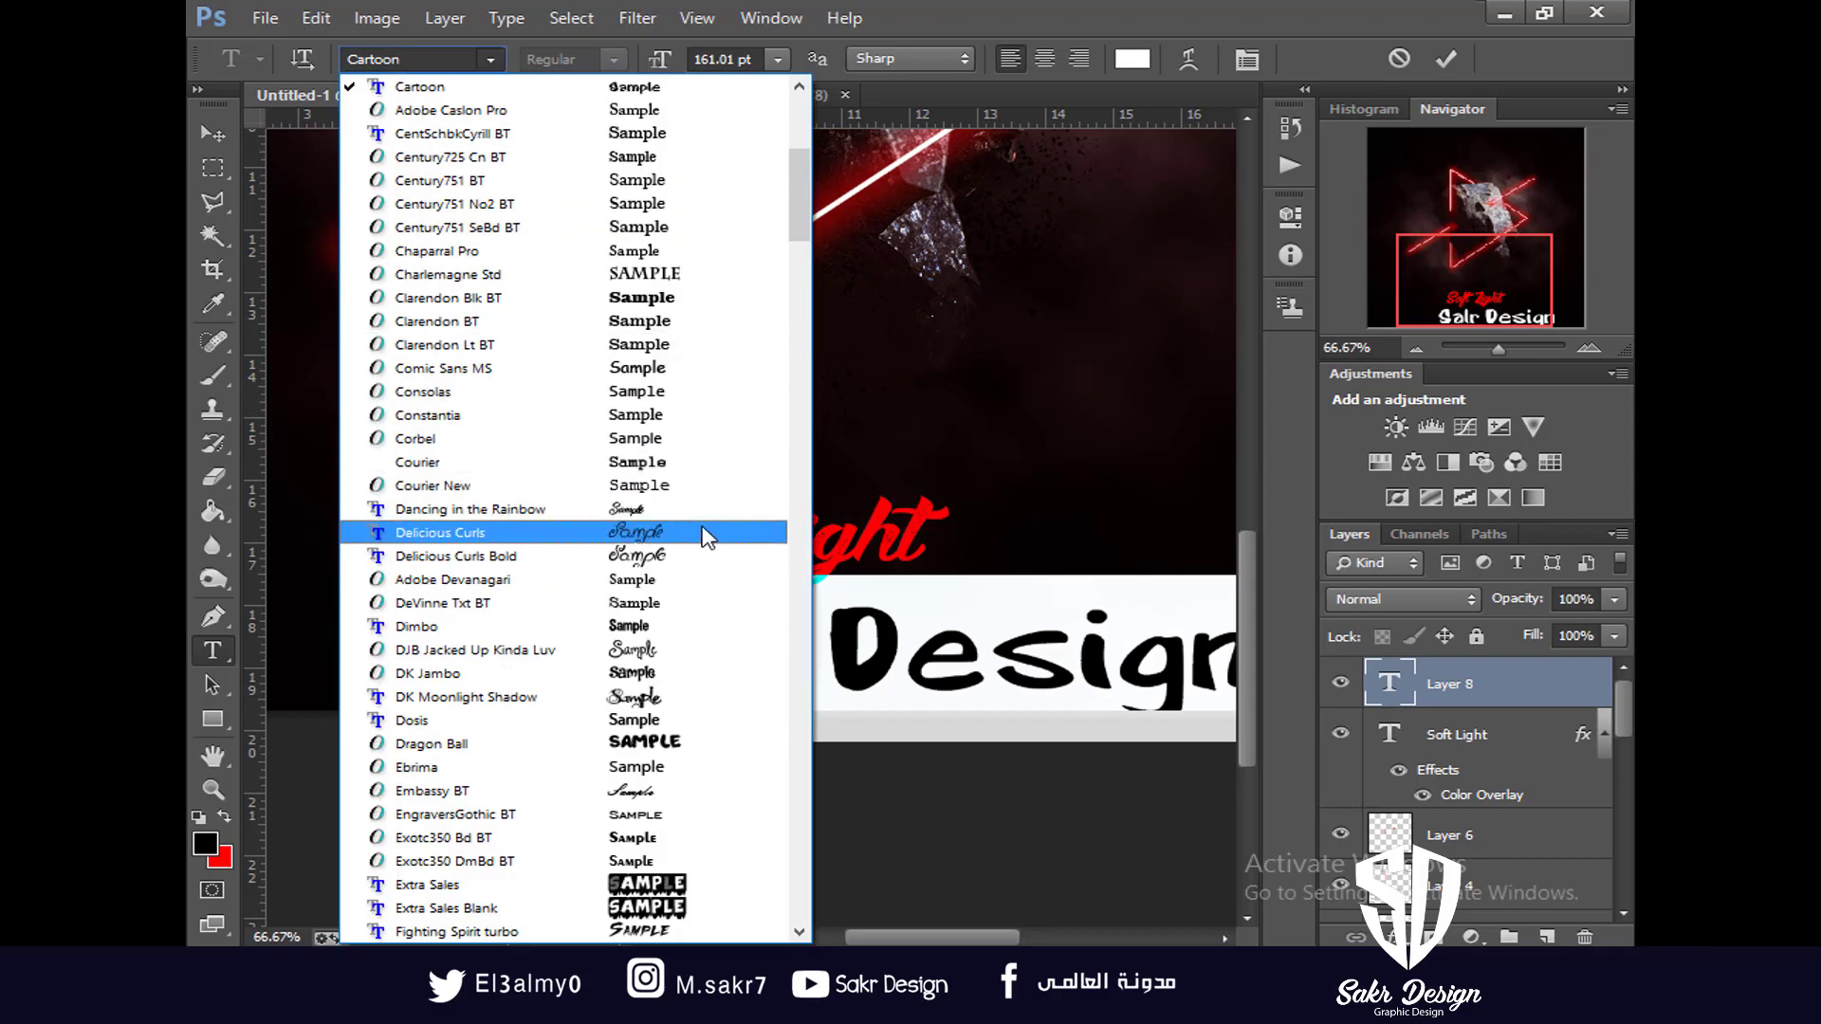
scroll(697, 531, down, 2)
scroll(689, 534, down, 1)
click(675, 558)
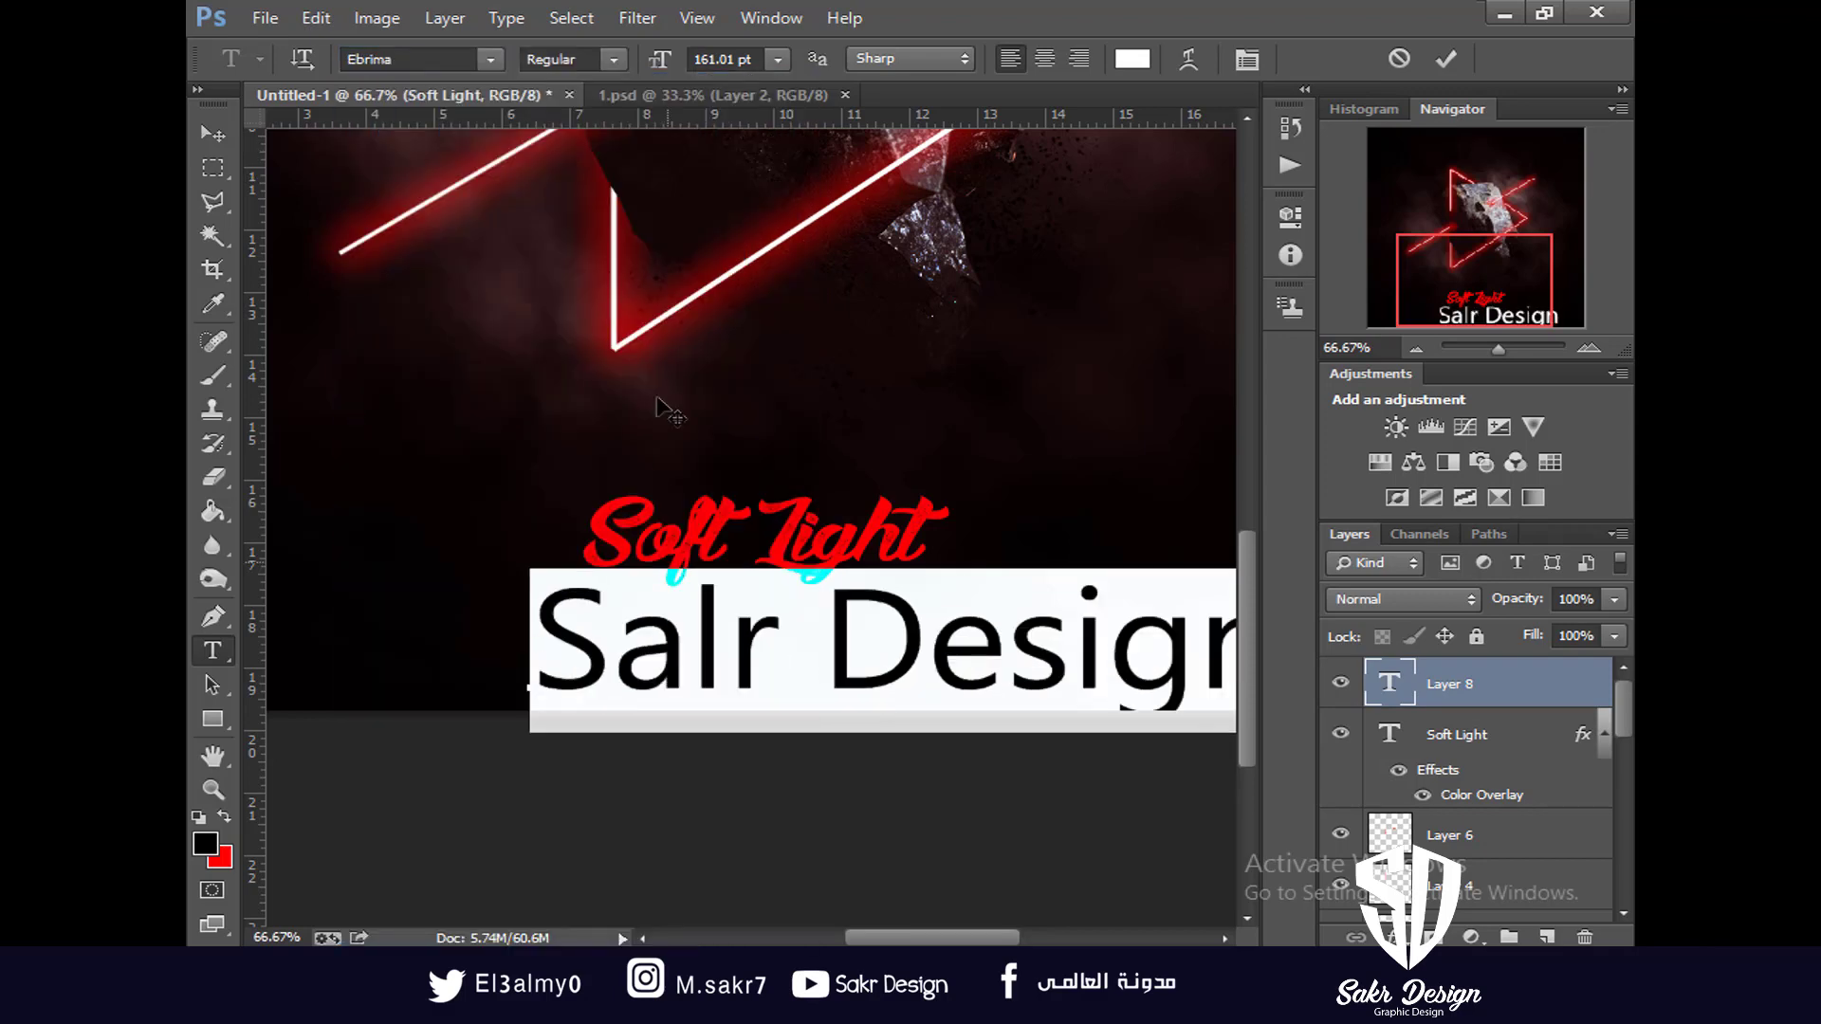
Replace the "l" in "Salr" with "K" and set the whole line in Humnst777 Cn BT
drag(737, 647, 695, 648)
text(K)
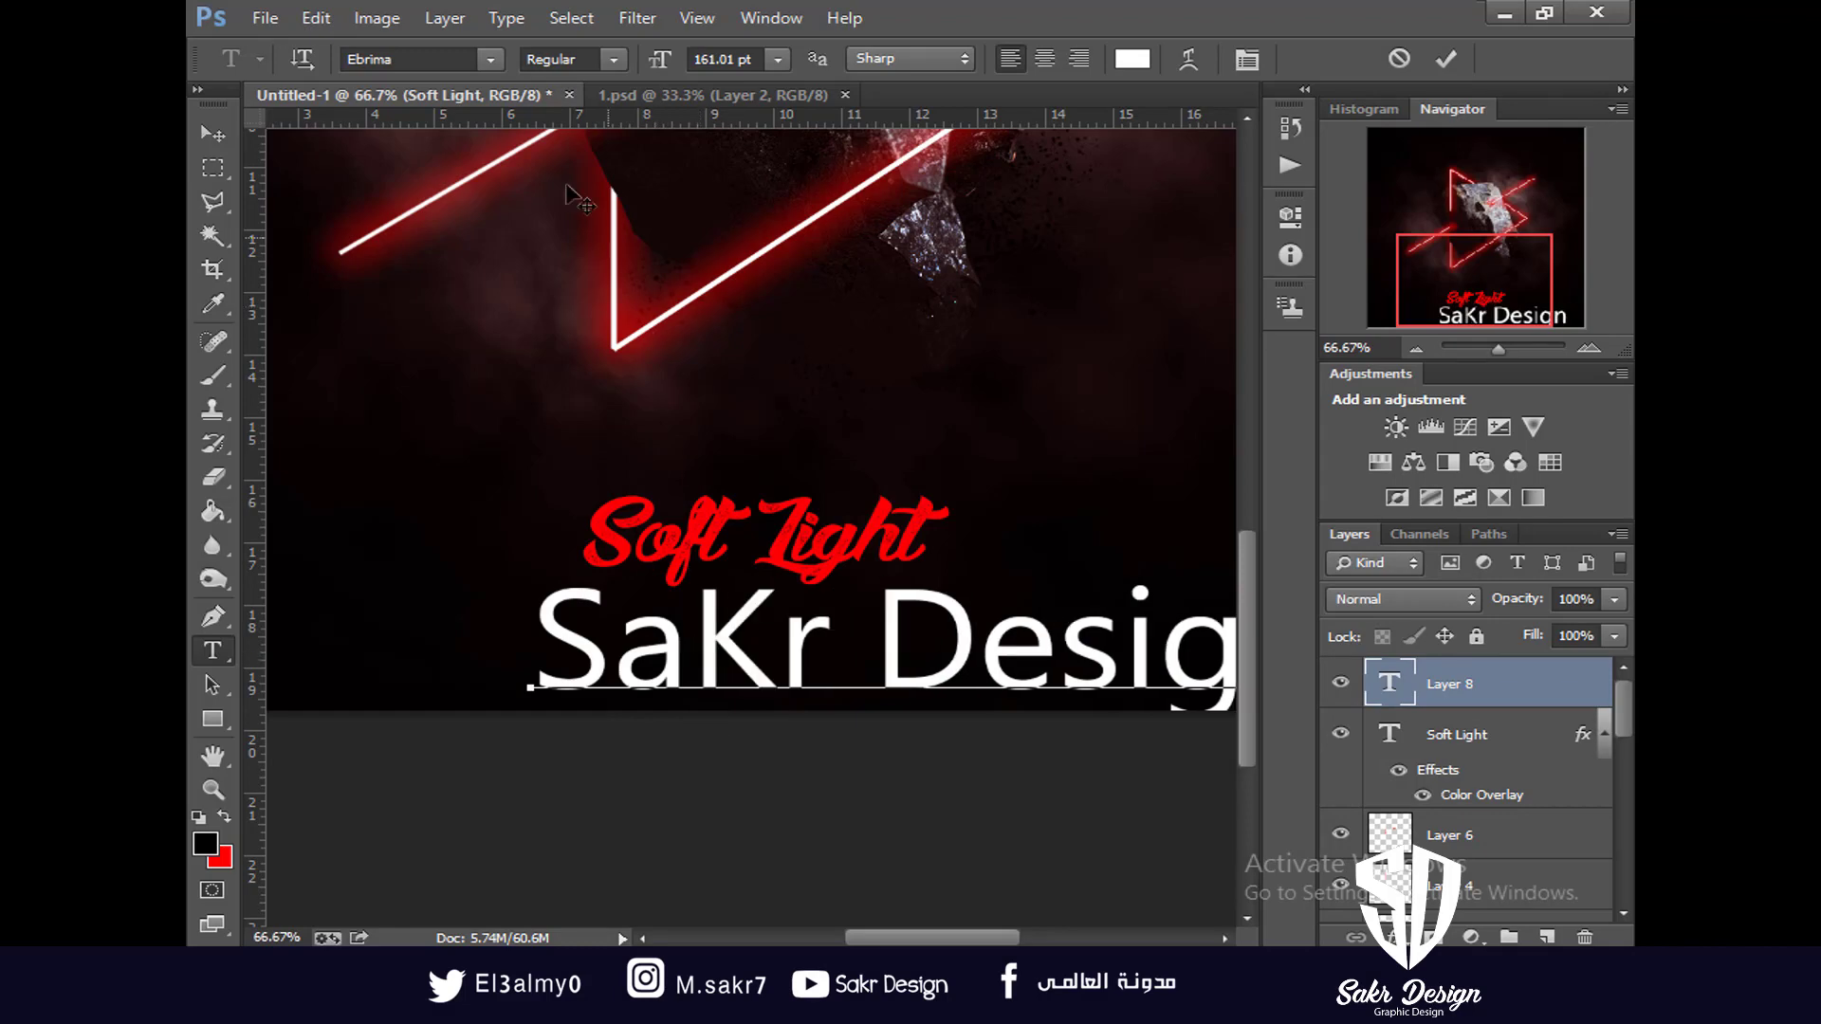
key(ctrl+a)
click(490, 60)
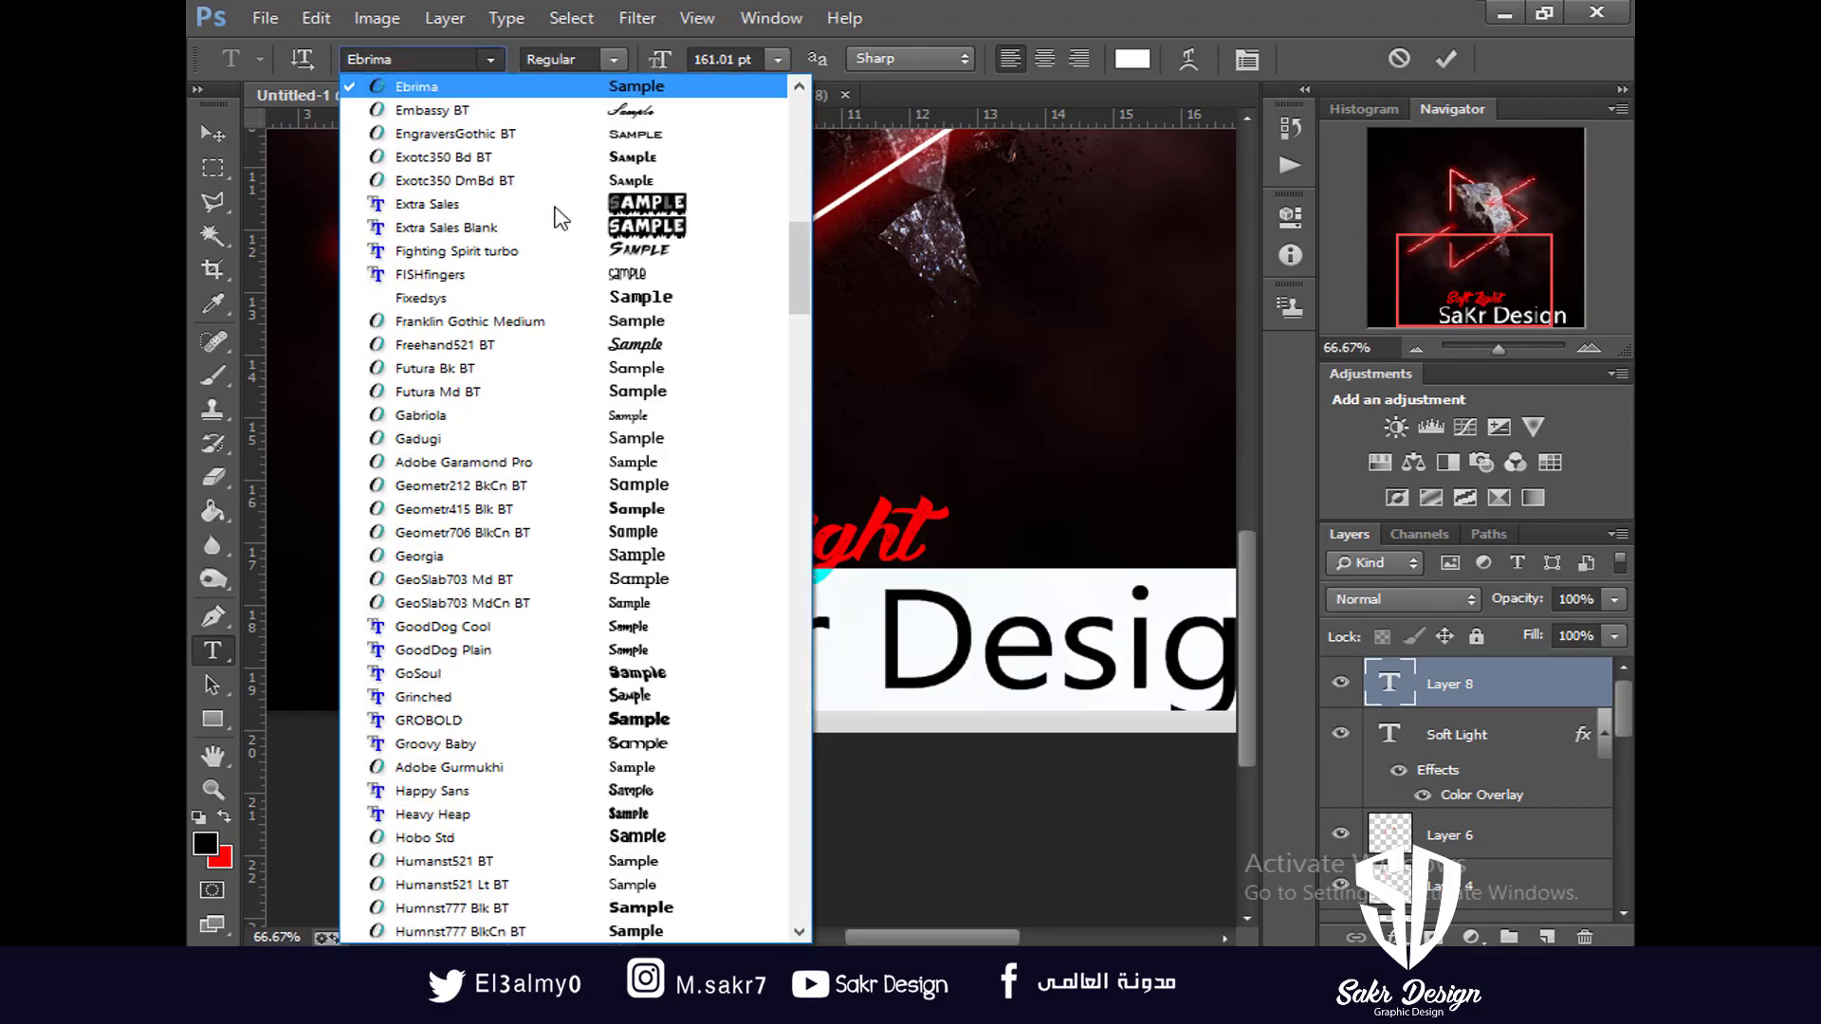
scroll(682, 589, down, 3)
scroll(681, 593, down, 3)
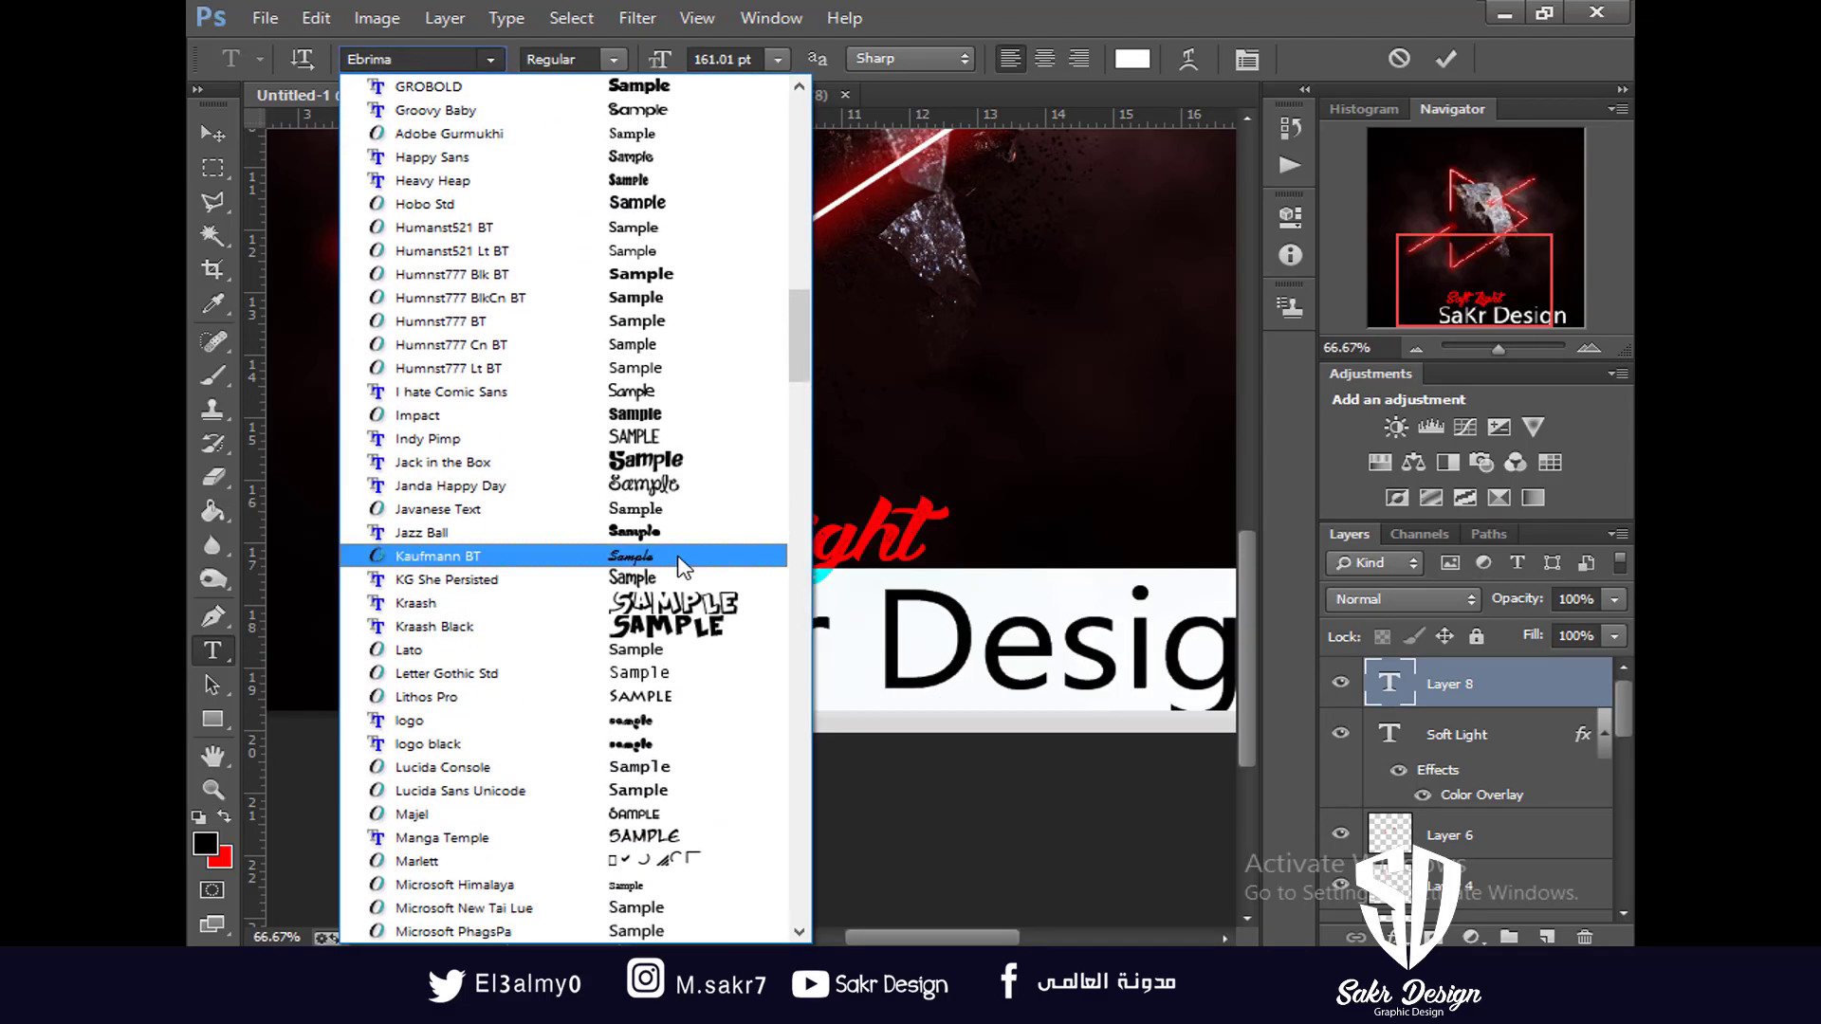
click(703, 347)
Change the capital "K" to lowercase so the line reads "Sakr Design", and commit the text
click(721, 618)
drag(720, 618, 703, 611)
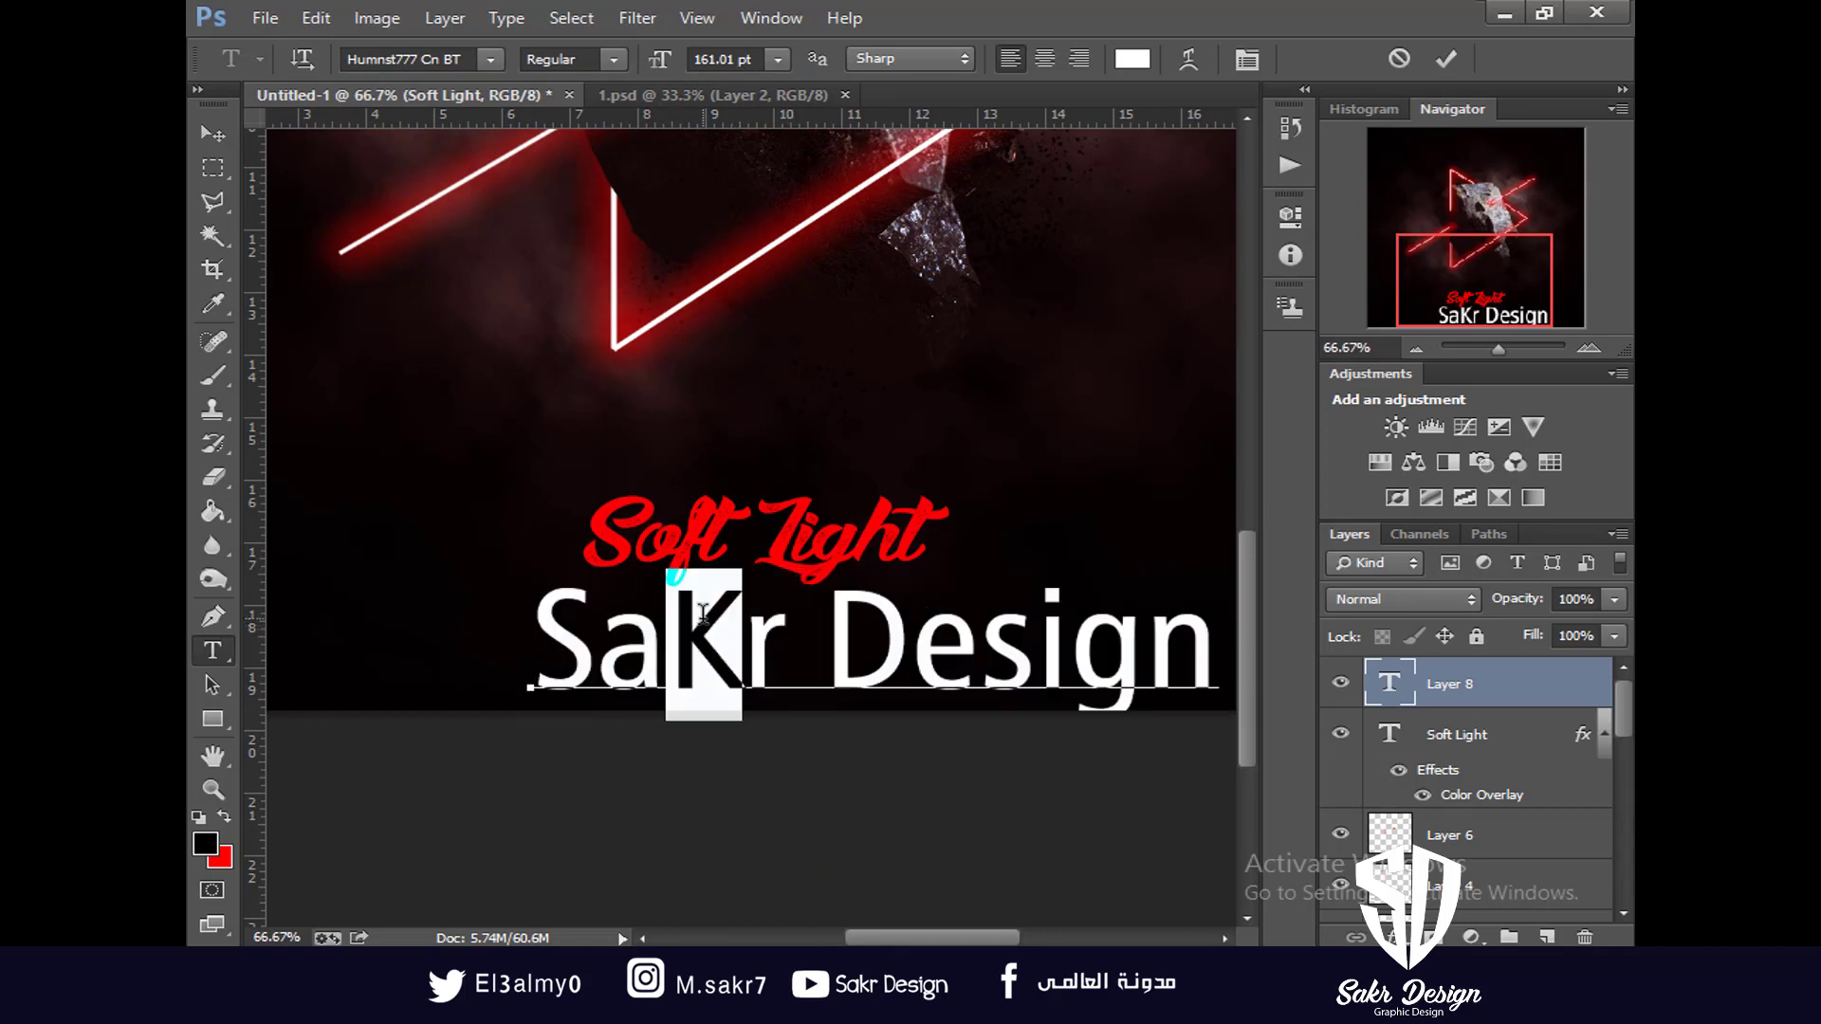
text(k)
key(ctrl+Return)
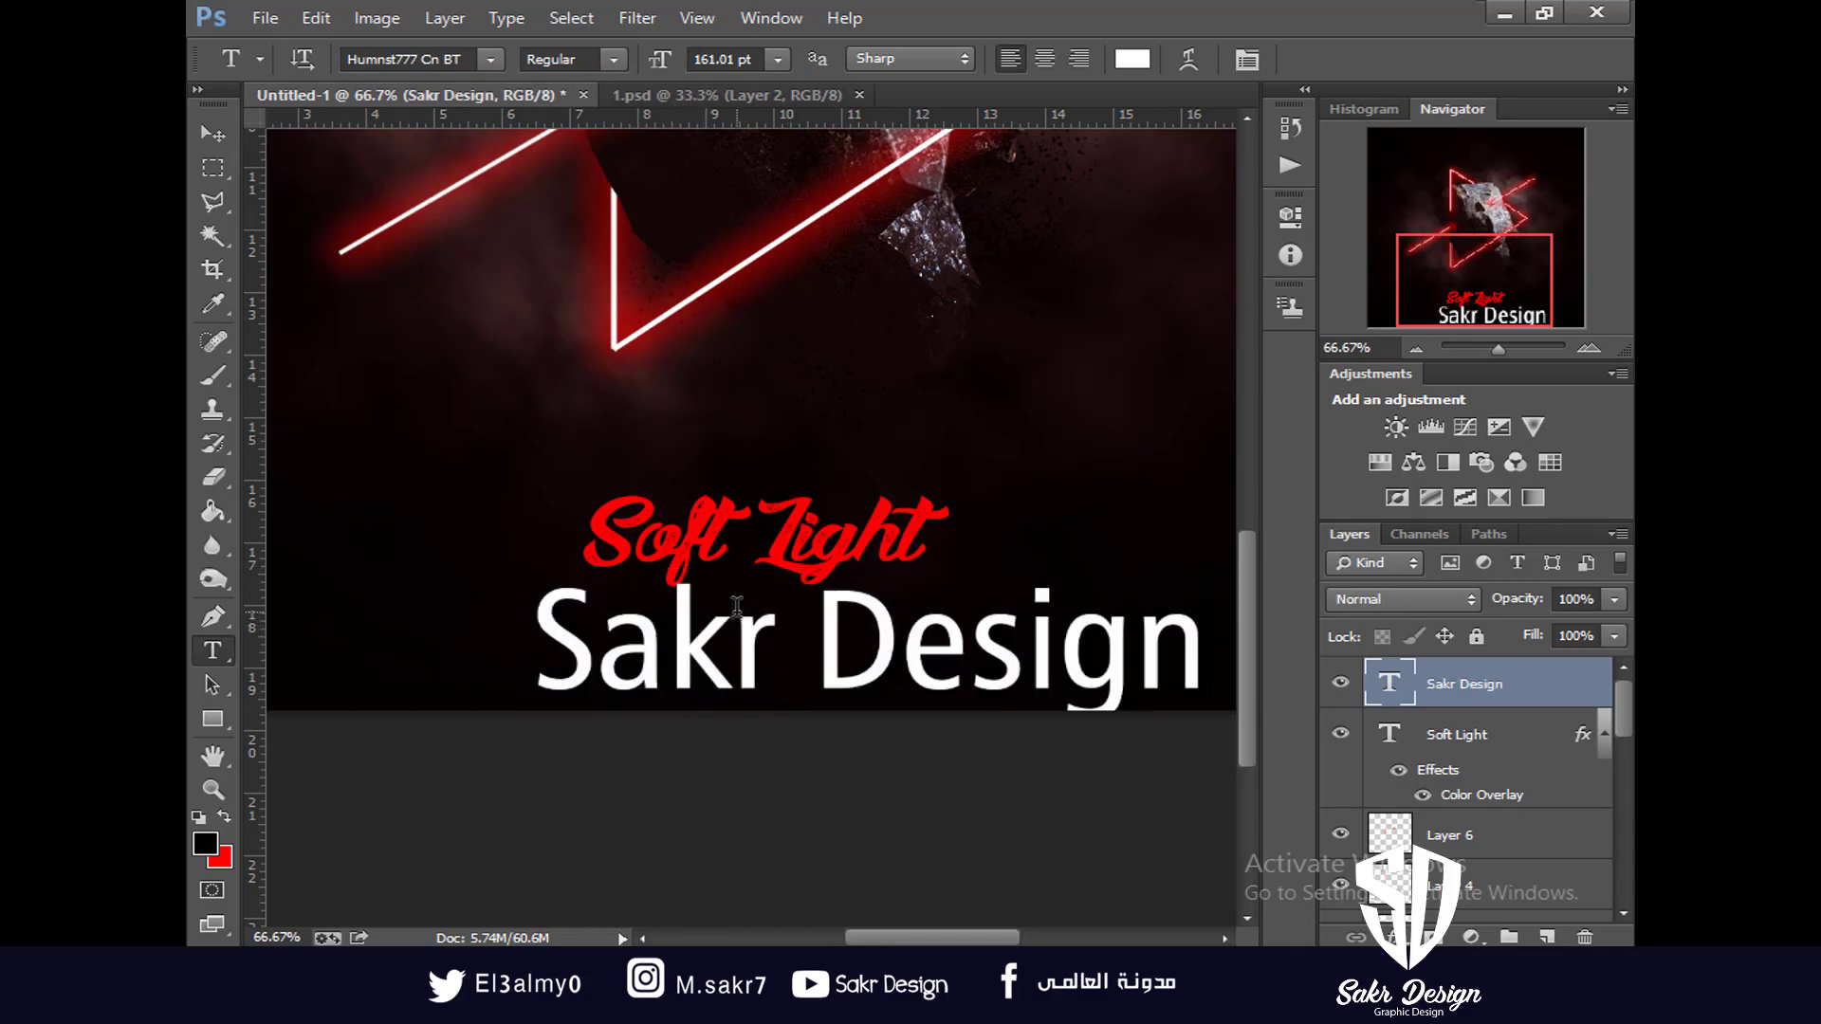
Scale the "Sakr Design" line down to about 31 pt and place it beneath the "Soft Light" title
key(ctrl+t)
drag(557, 584, 766, 626)
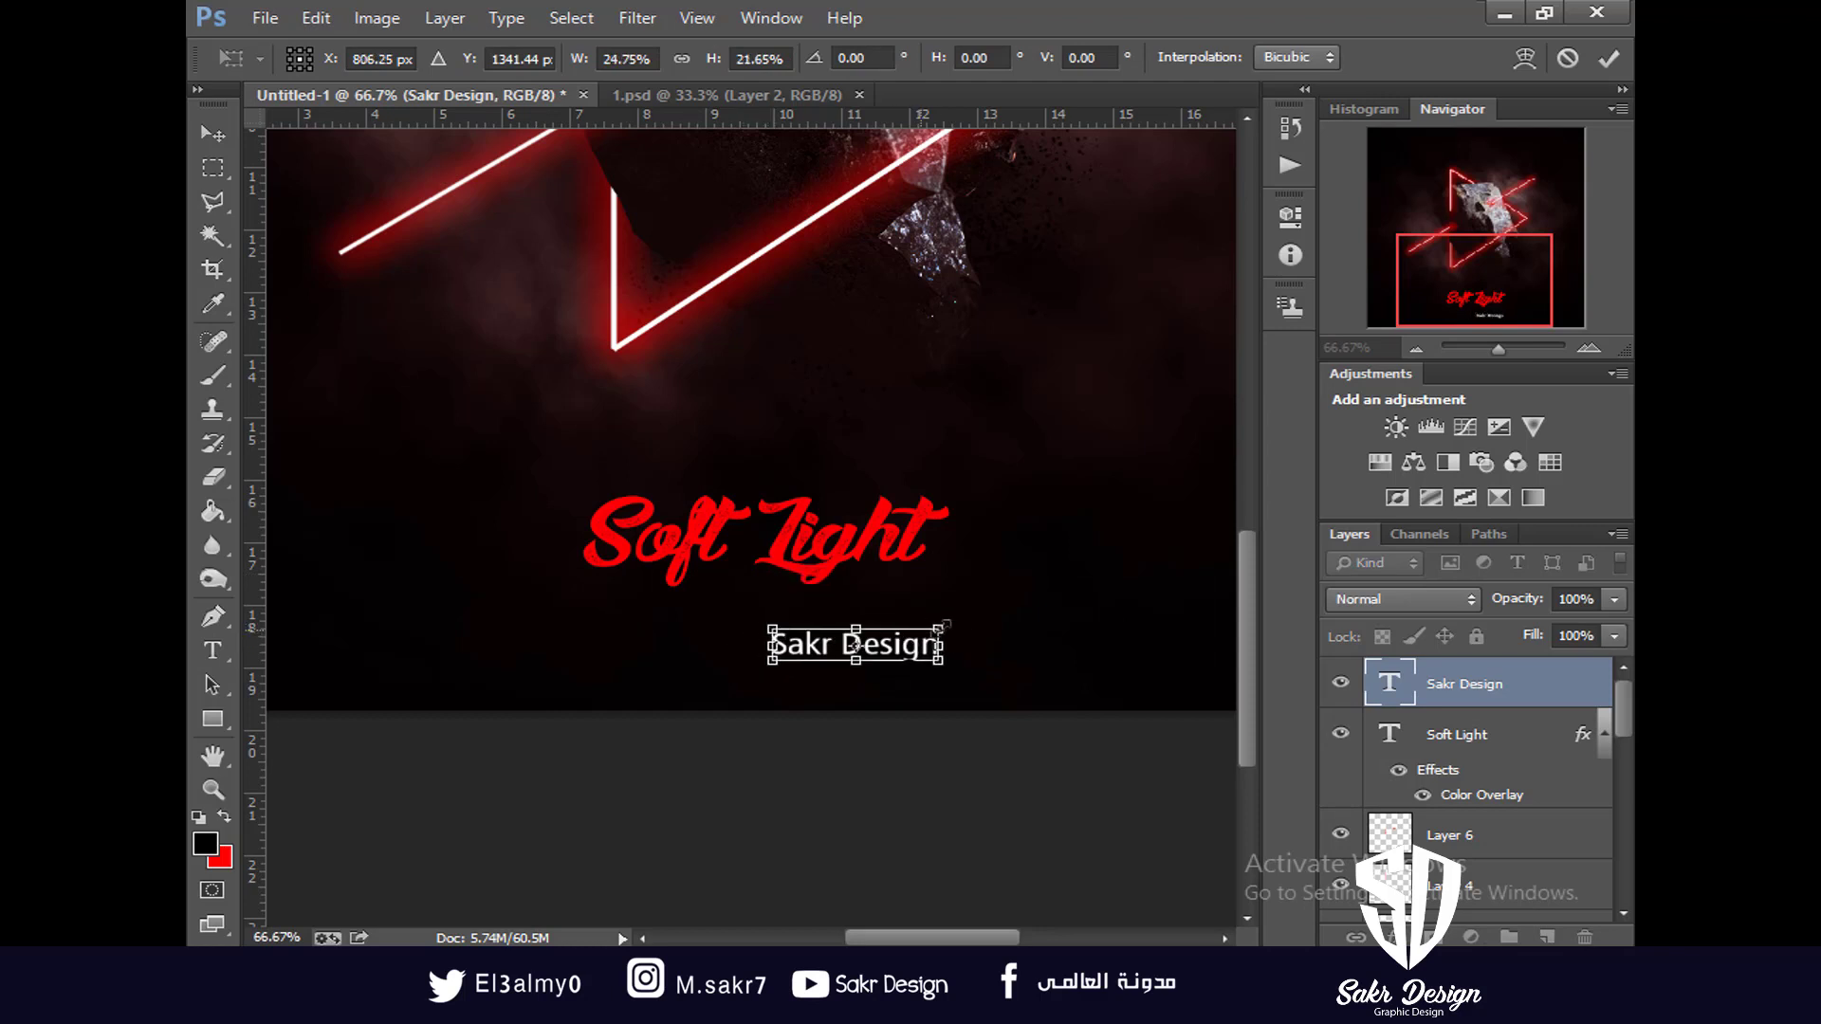
drag(948, 622, 807, 617)
key(Return)
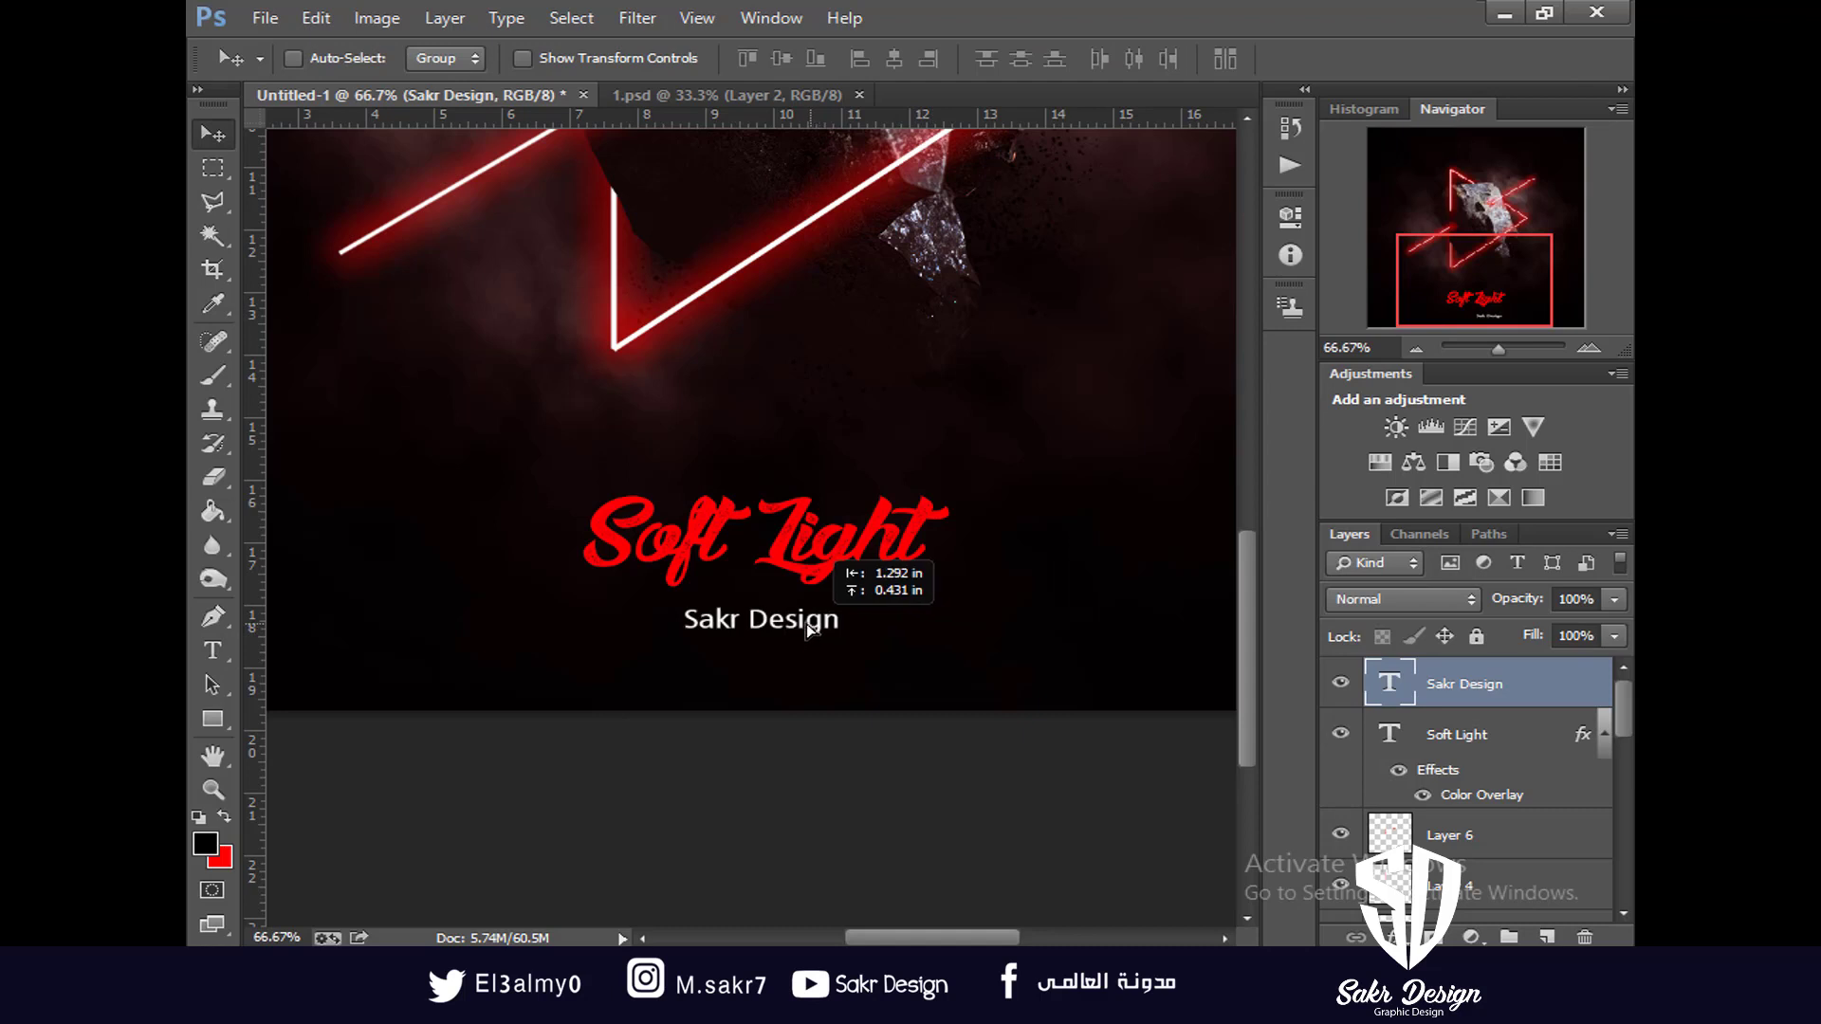
Set the tracking of "Sakr Design" to 1197 and shift the line left toward the title's starting edge
click(806, 618)
key(ctrl+a)
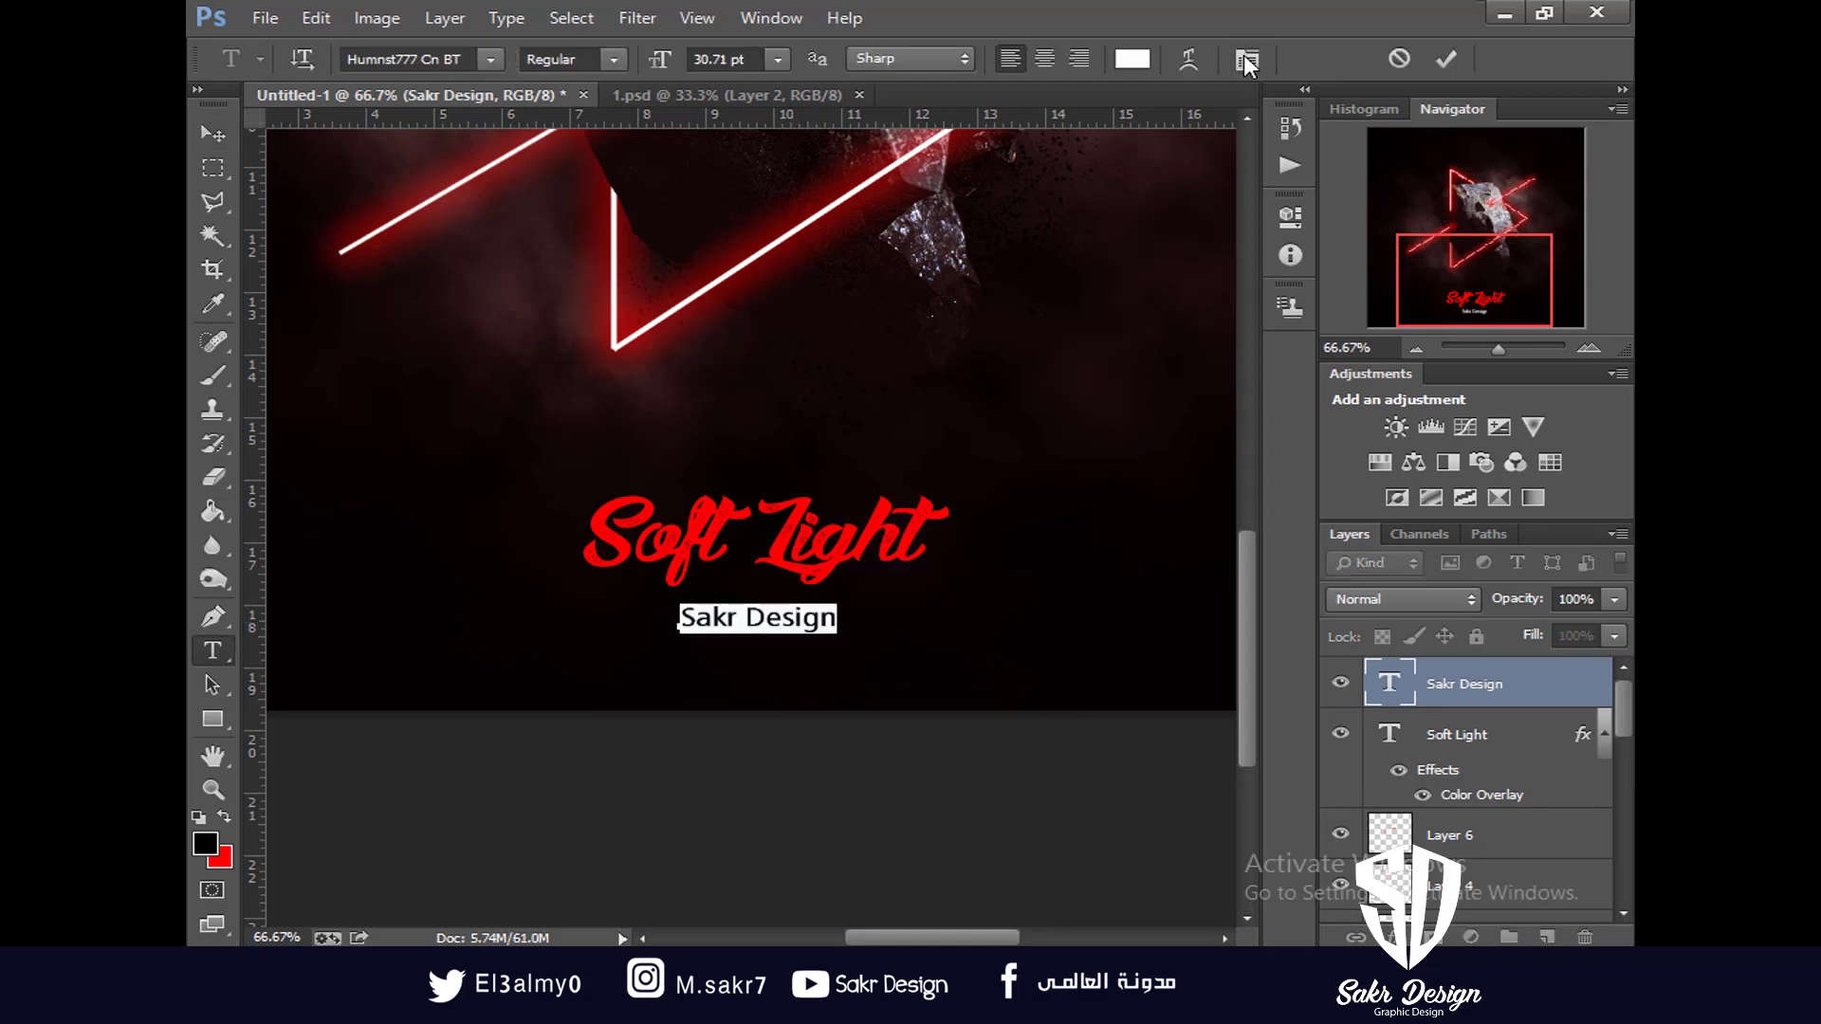
click(1247, 61)
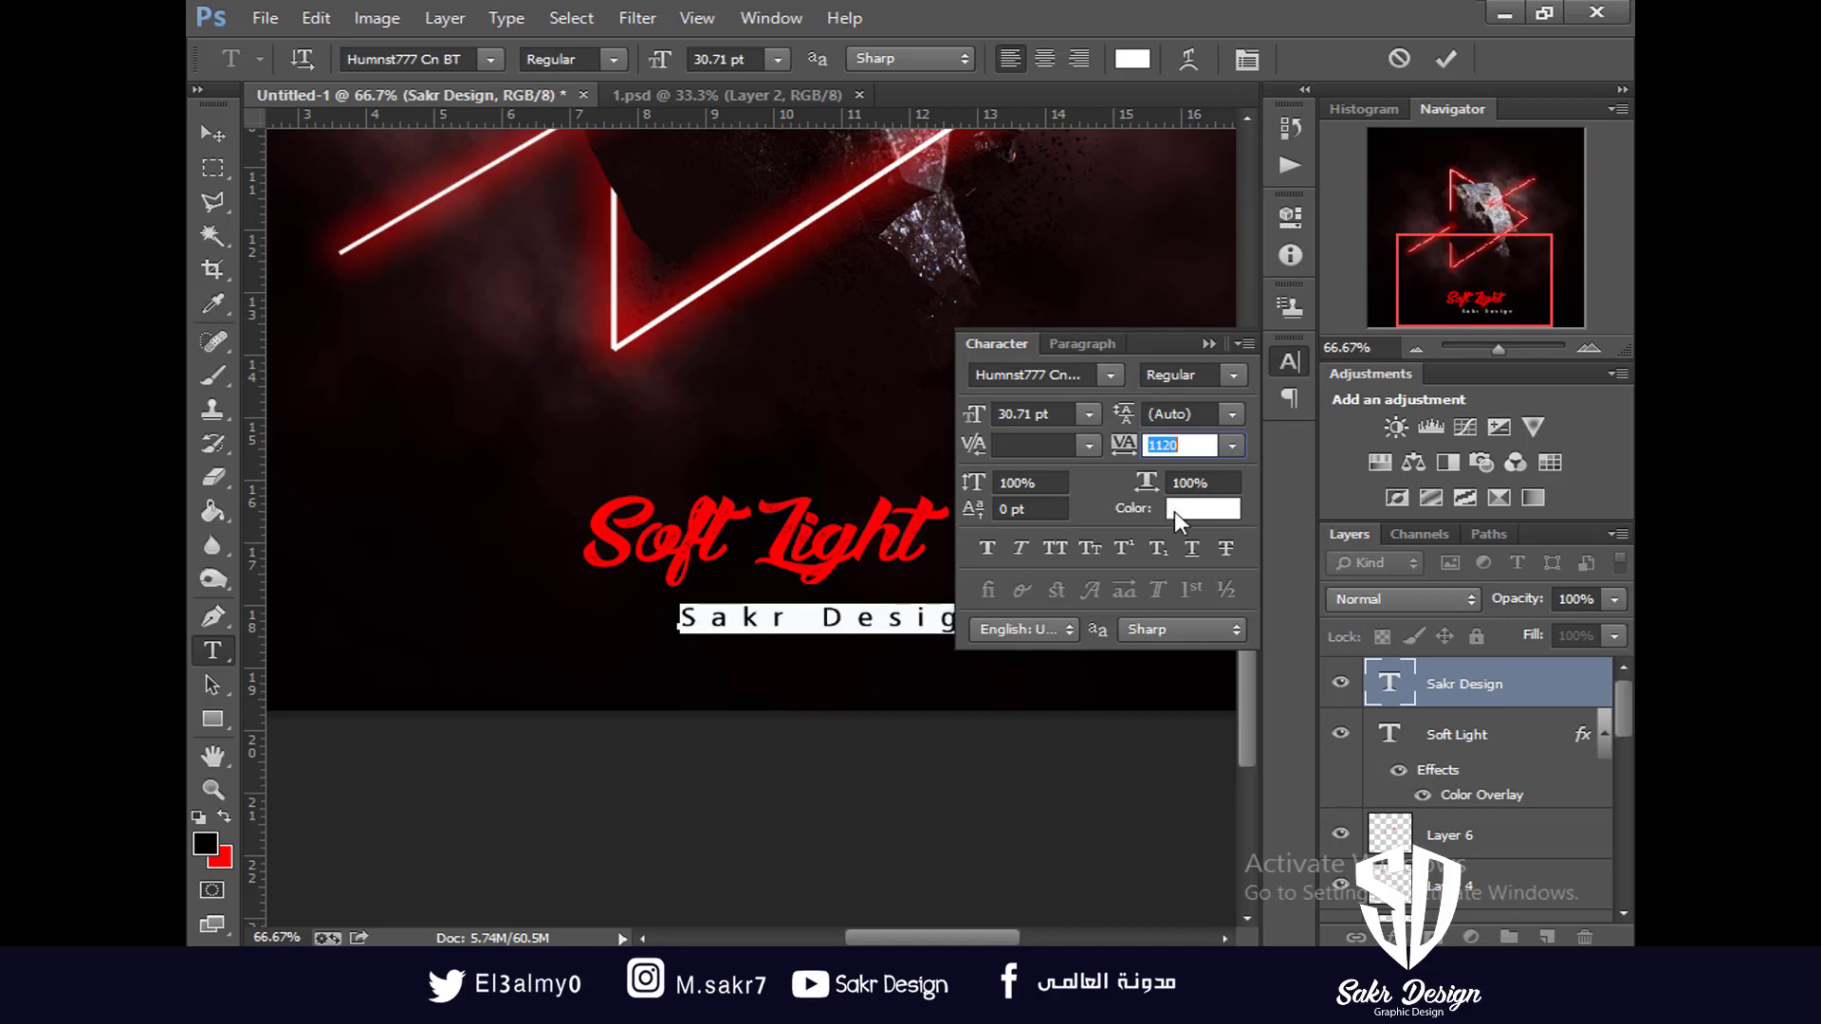
click(205, 135)
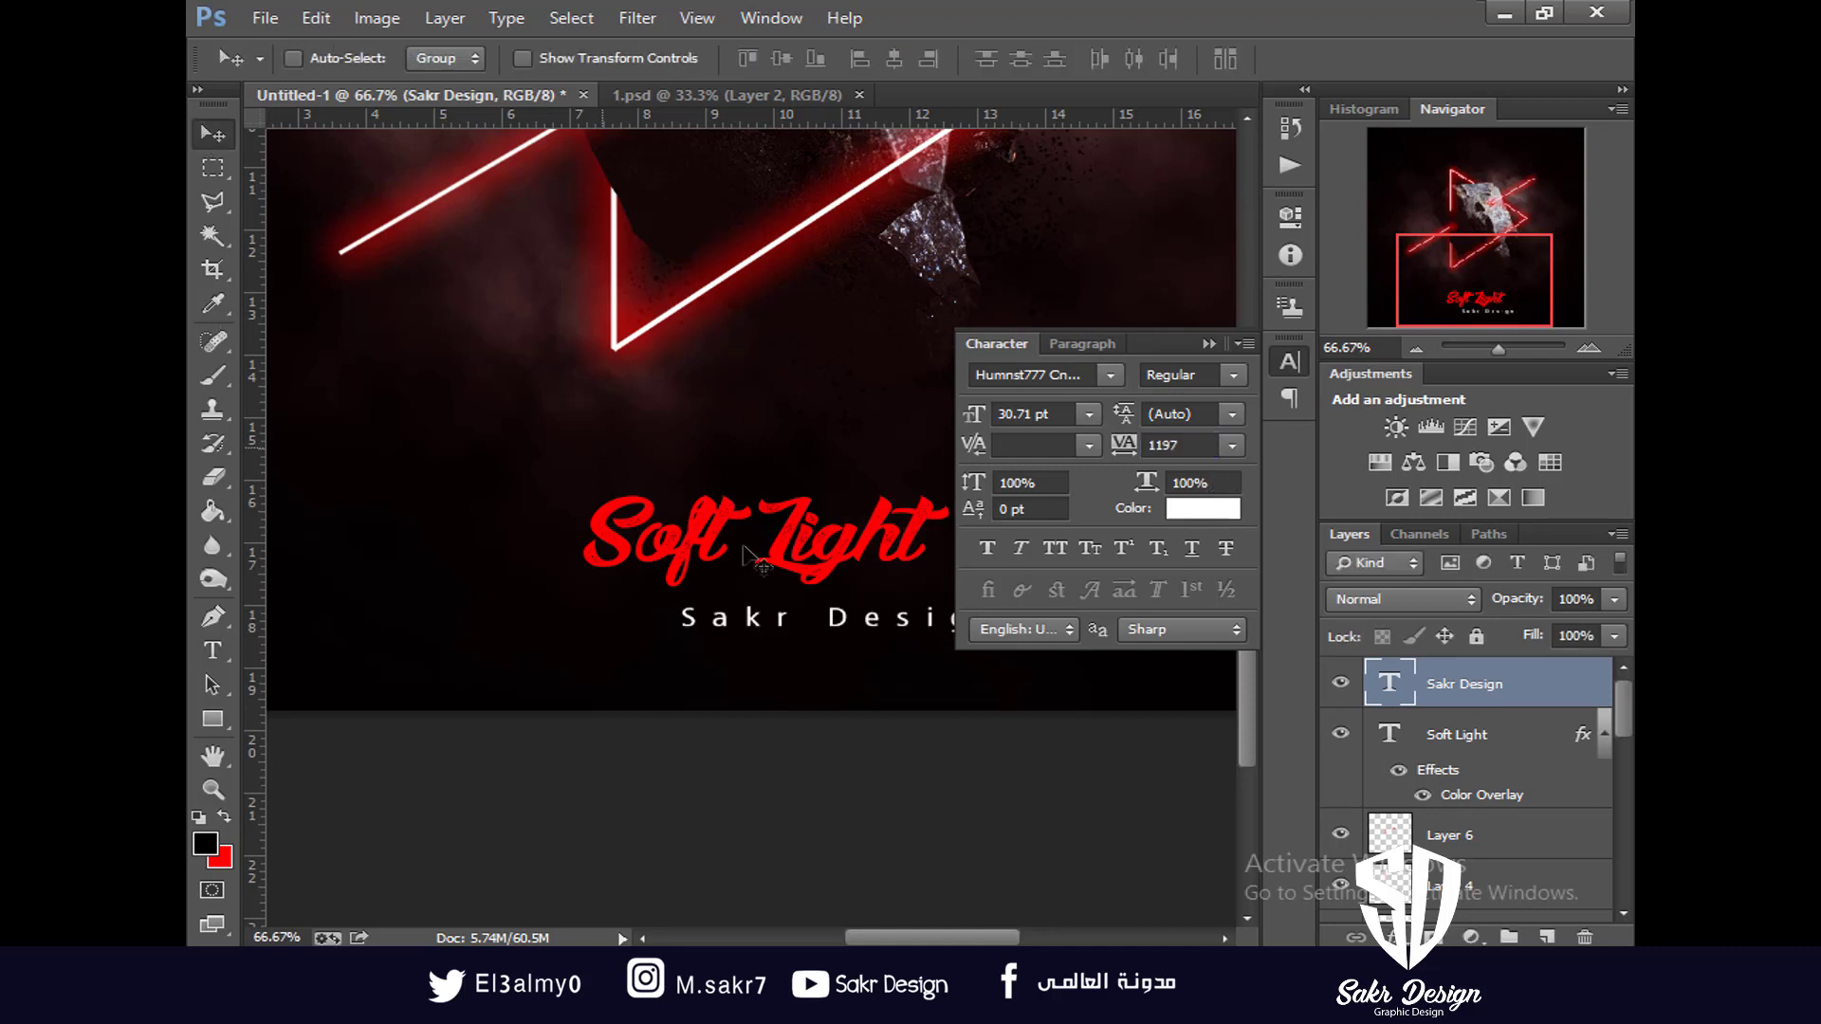
drag(928, 618, 849, 615)
Increase the tracking of the "Sakr Design" line to 2136
double_click(849, 614)
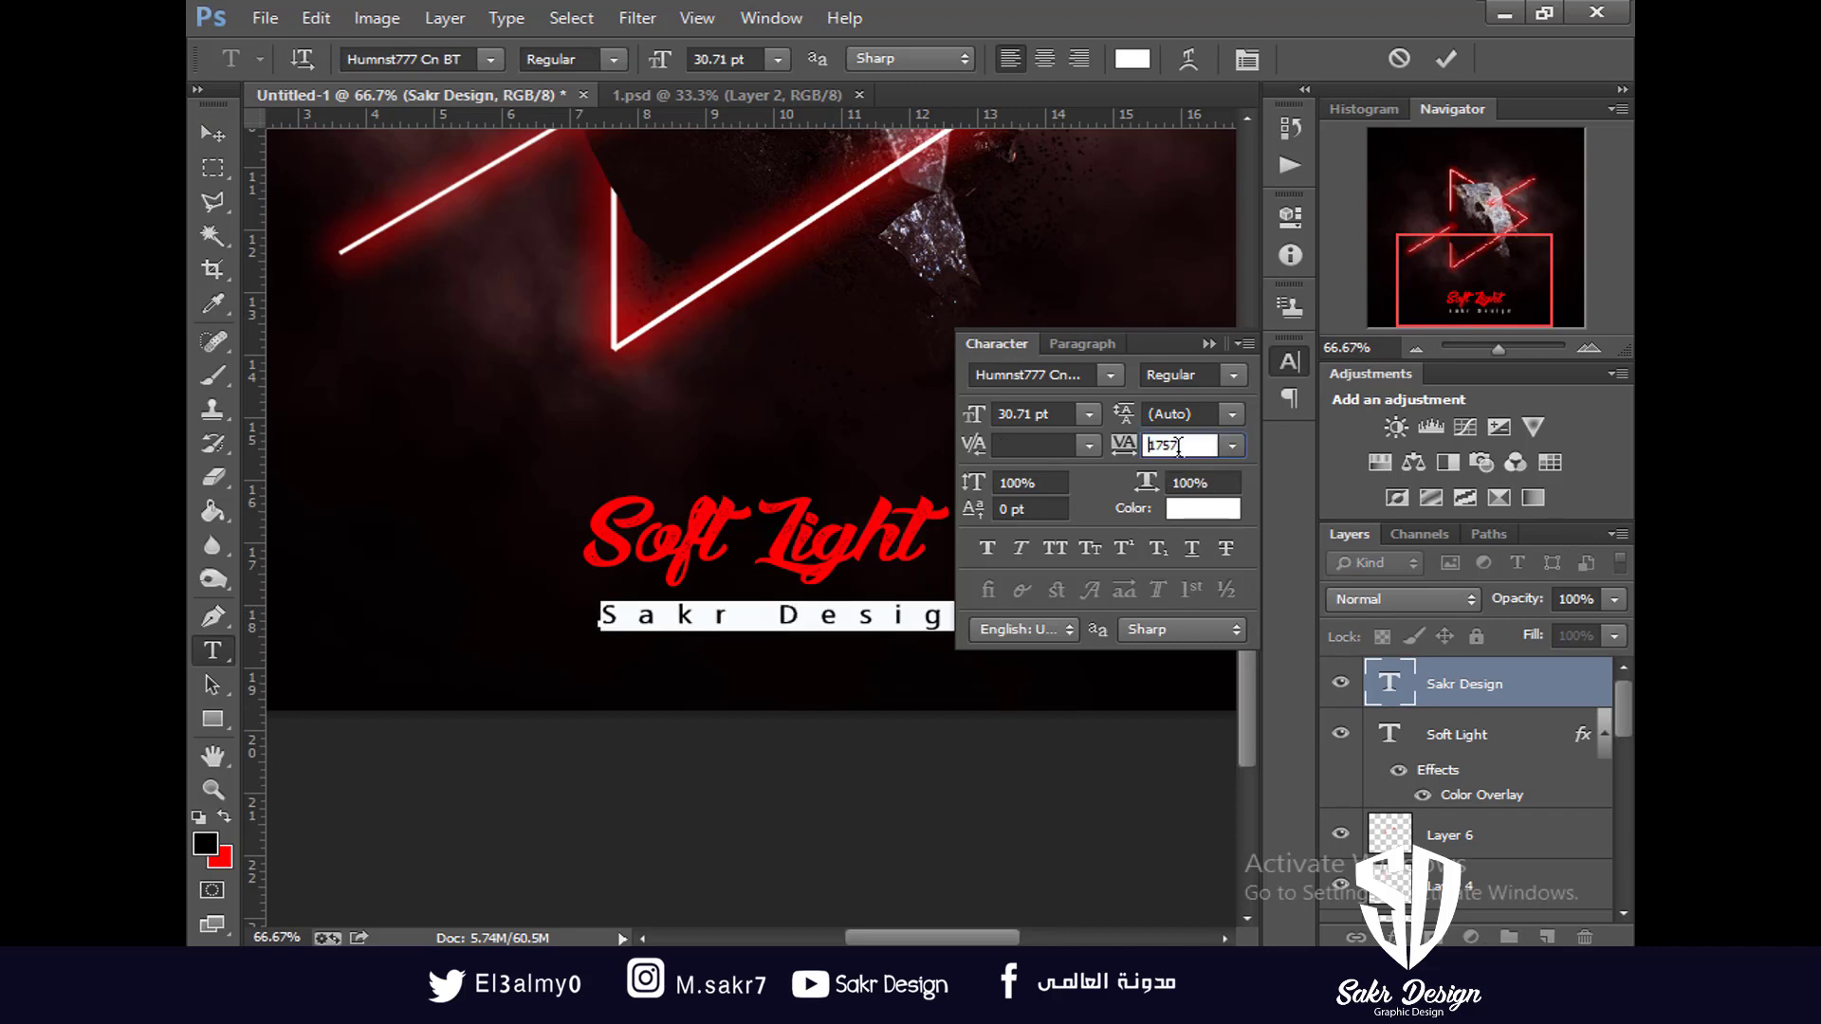
key(shift+Up)
key(shift+Up)
click(203, 127)
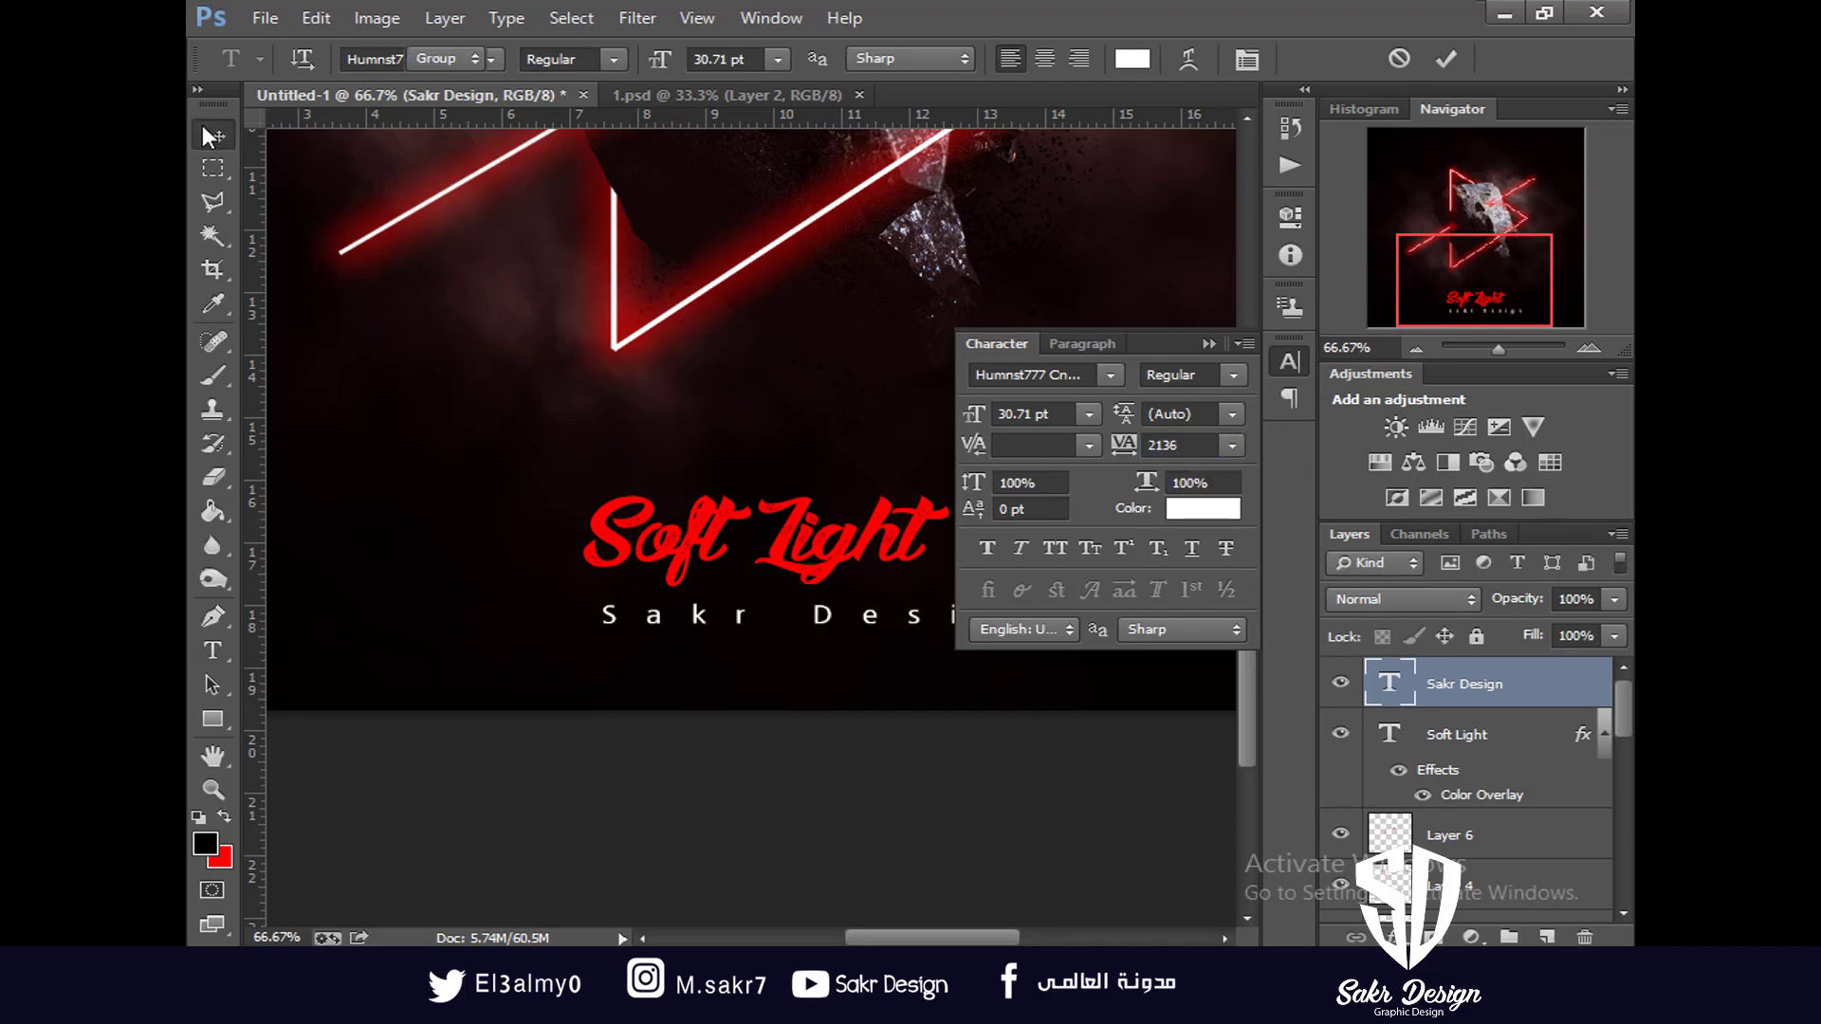
Shrink the "Sakr Design" line to match the title's width and align it directly under "Soft Light"
key(ctrl+t)
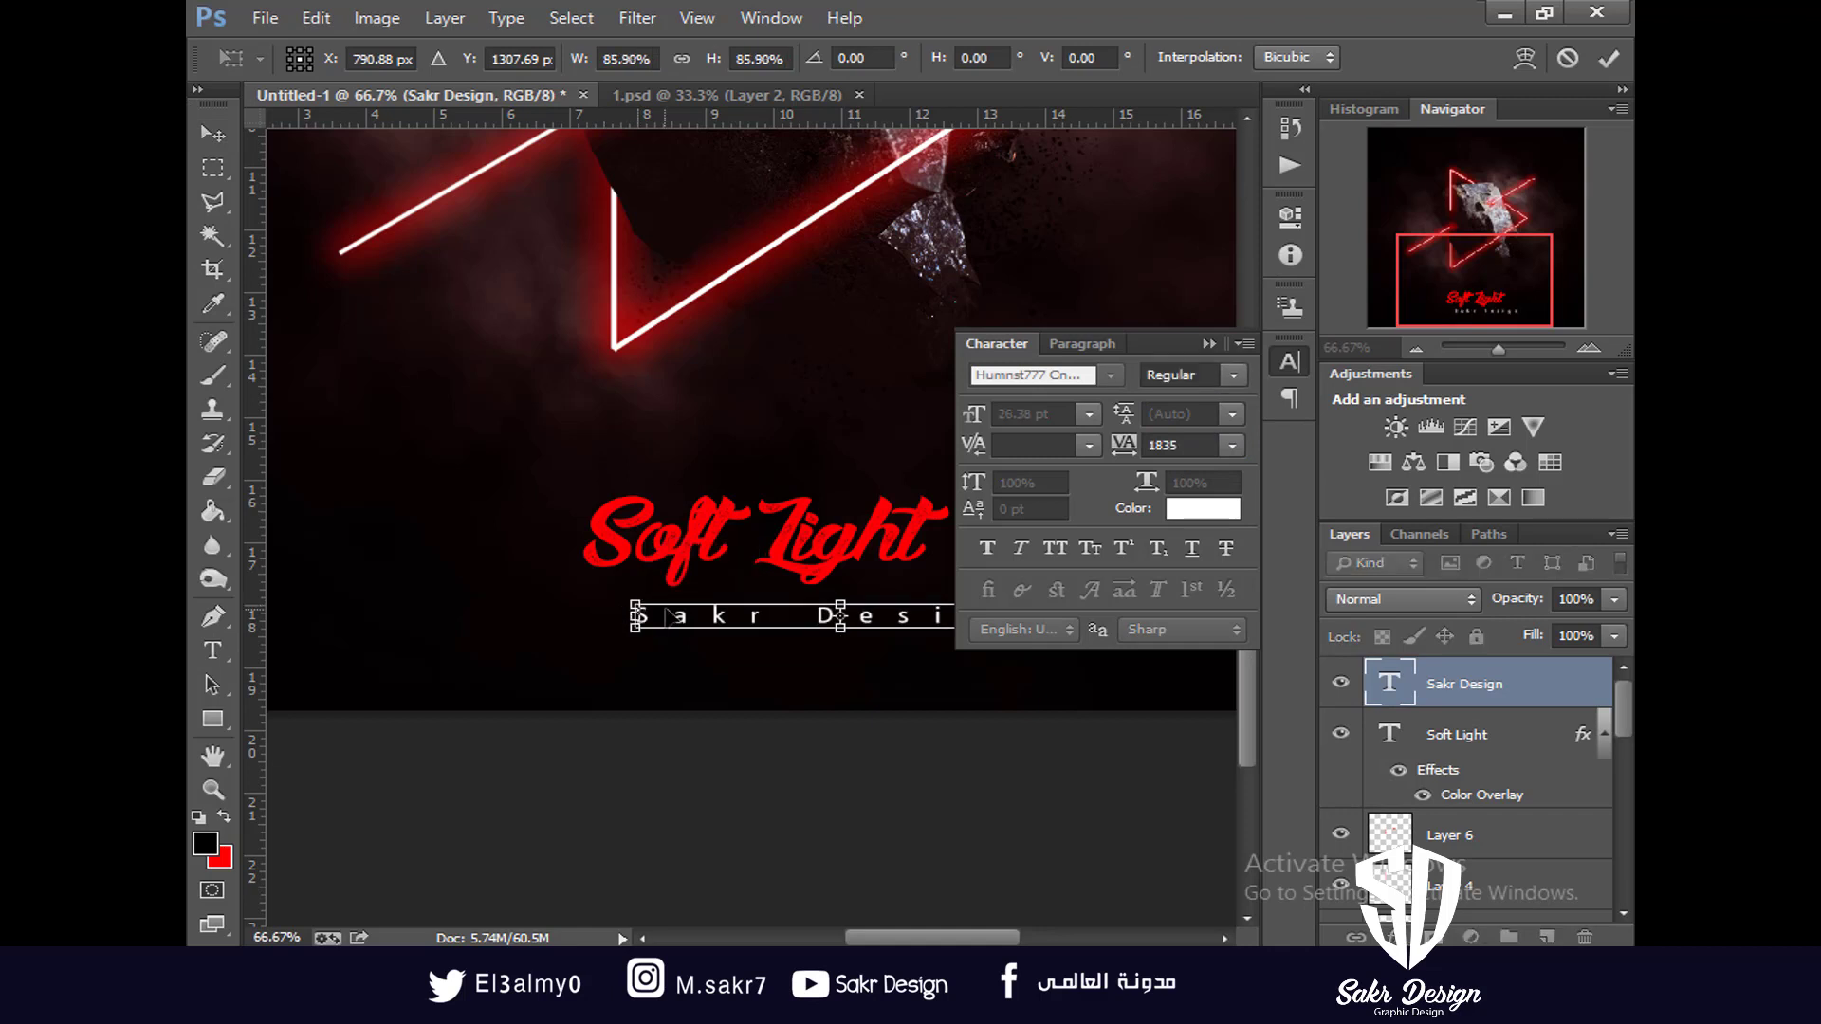
key(Tab)
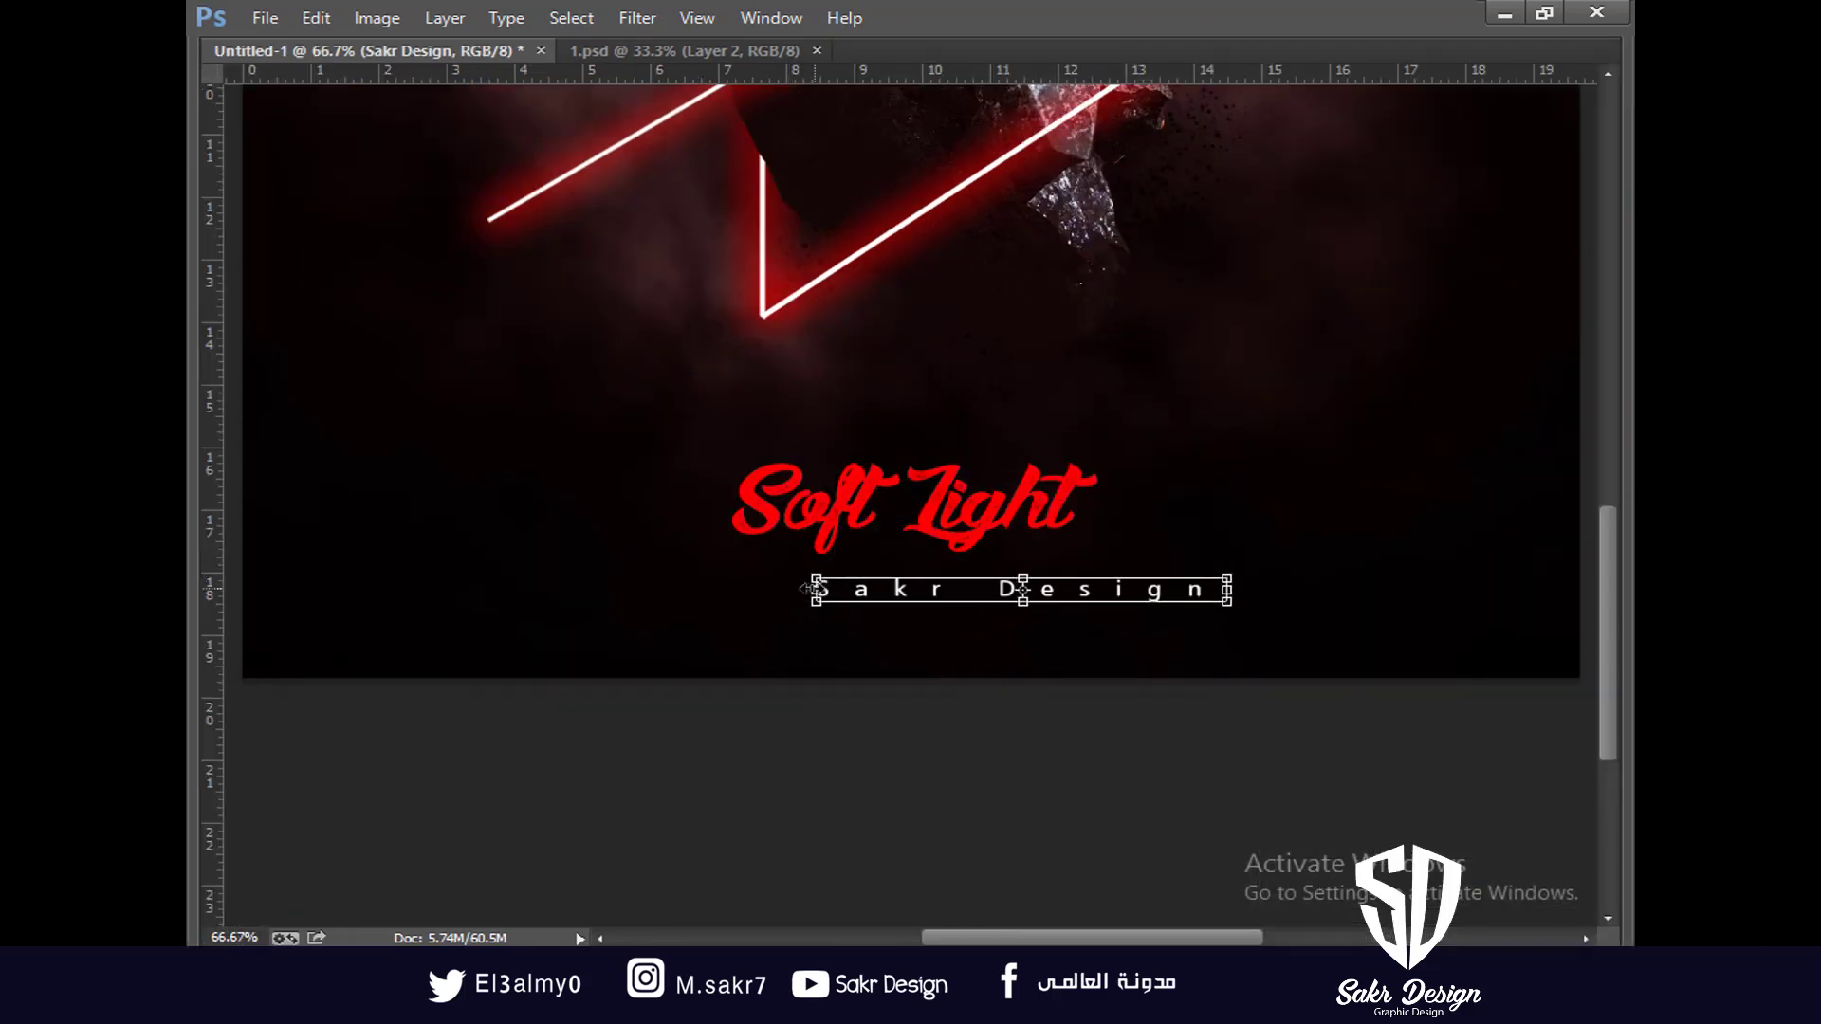
key(Return)
drag(865, 601, 817, 588)
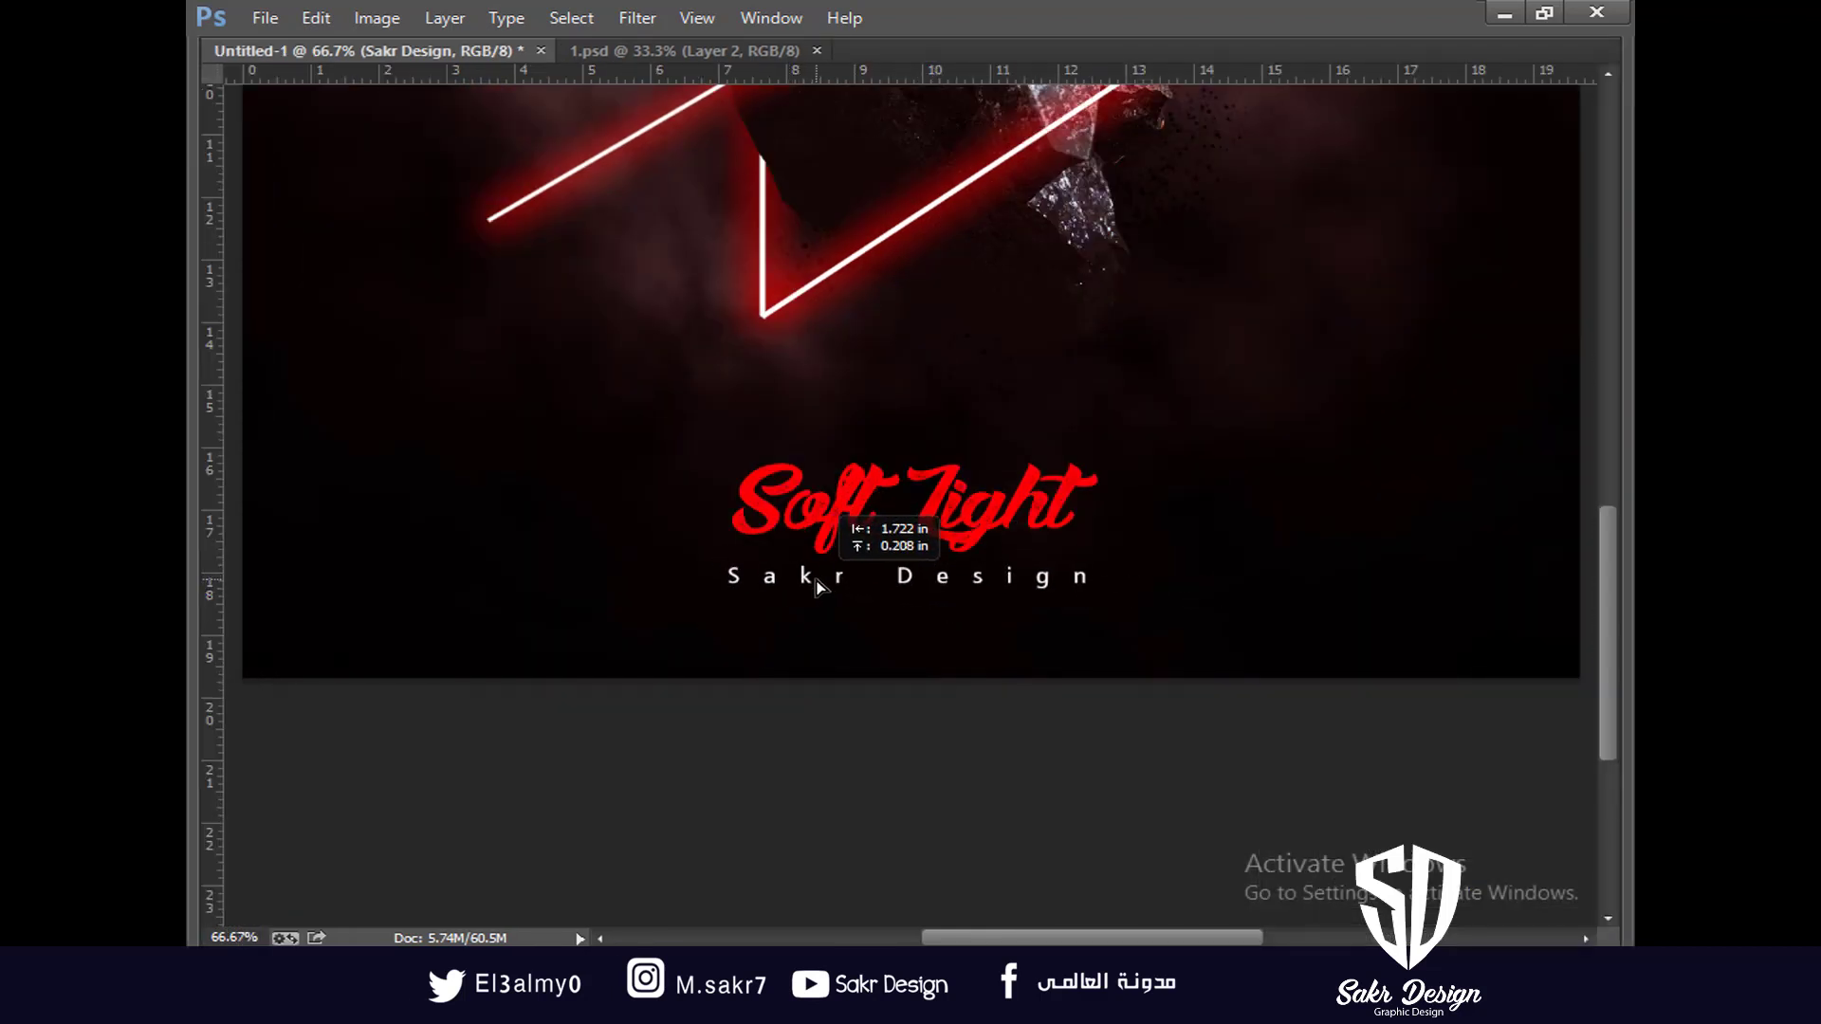
key(ctrl+t)
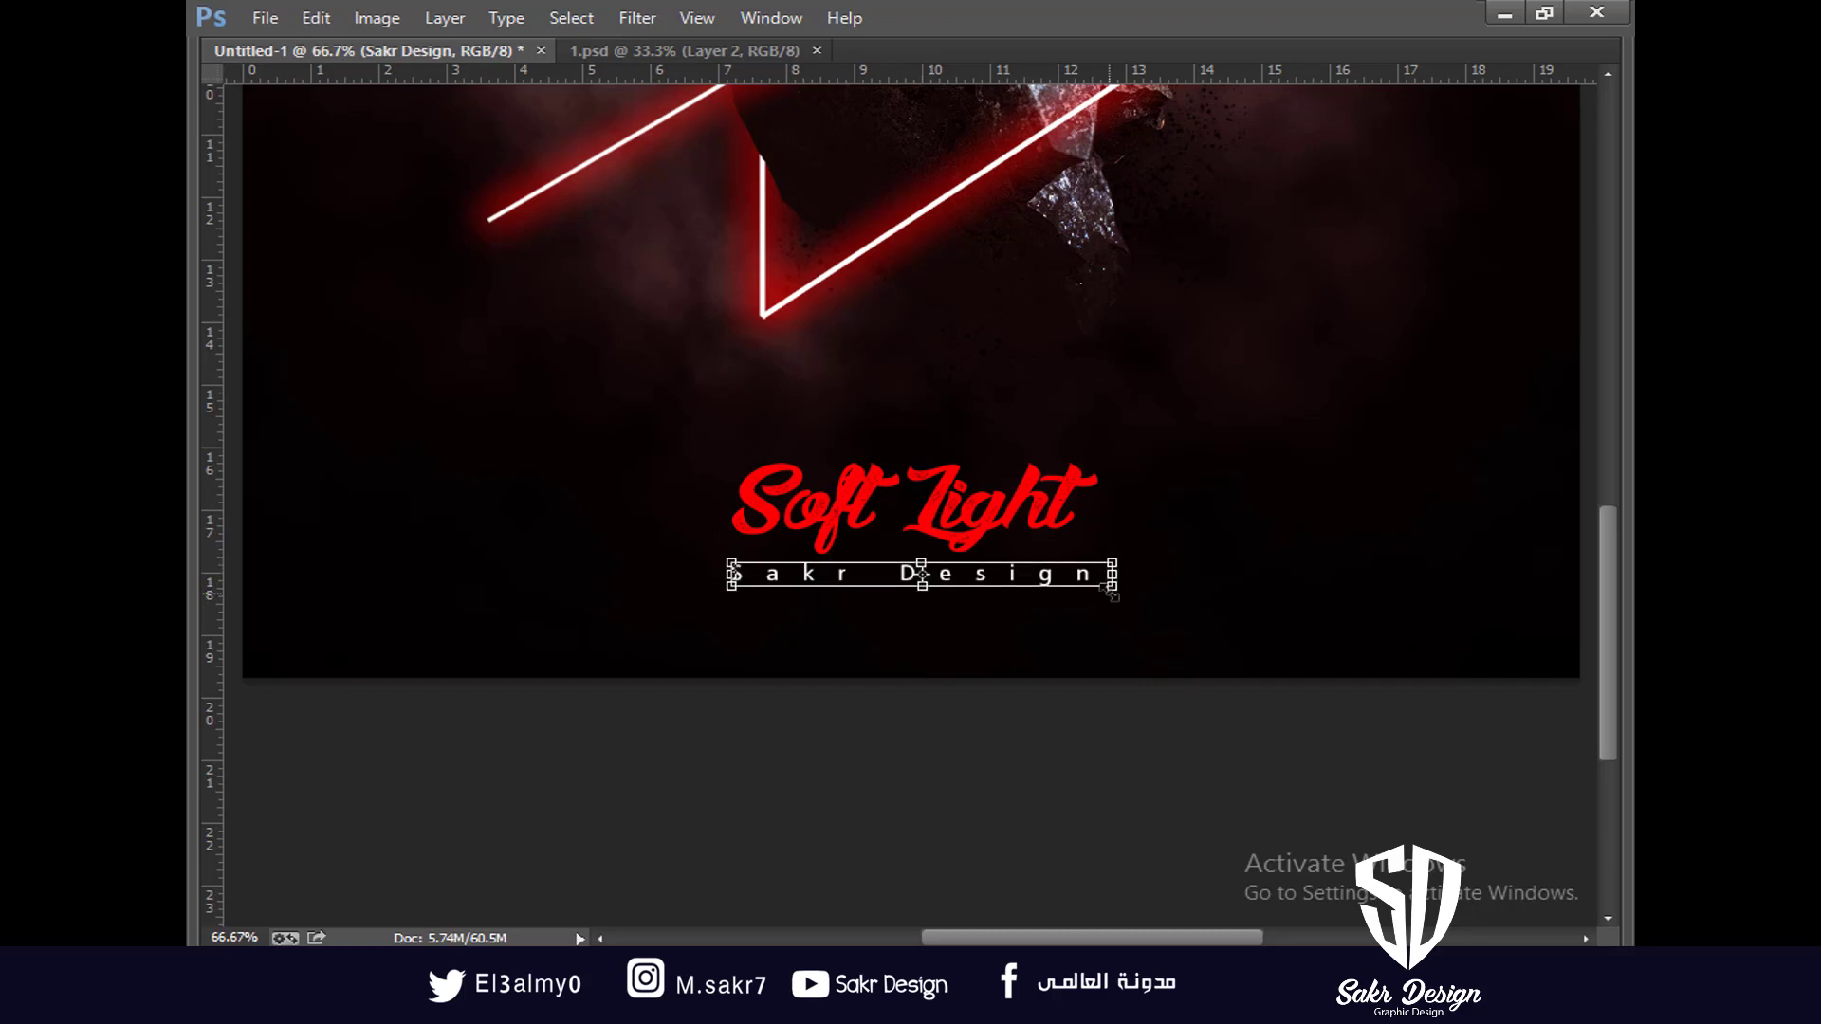
drag(1110, 588, 1100, 586)
key(Return)
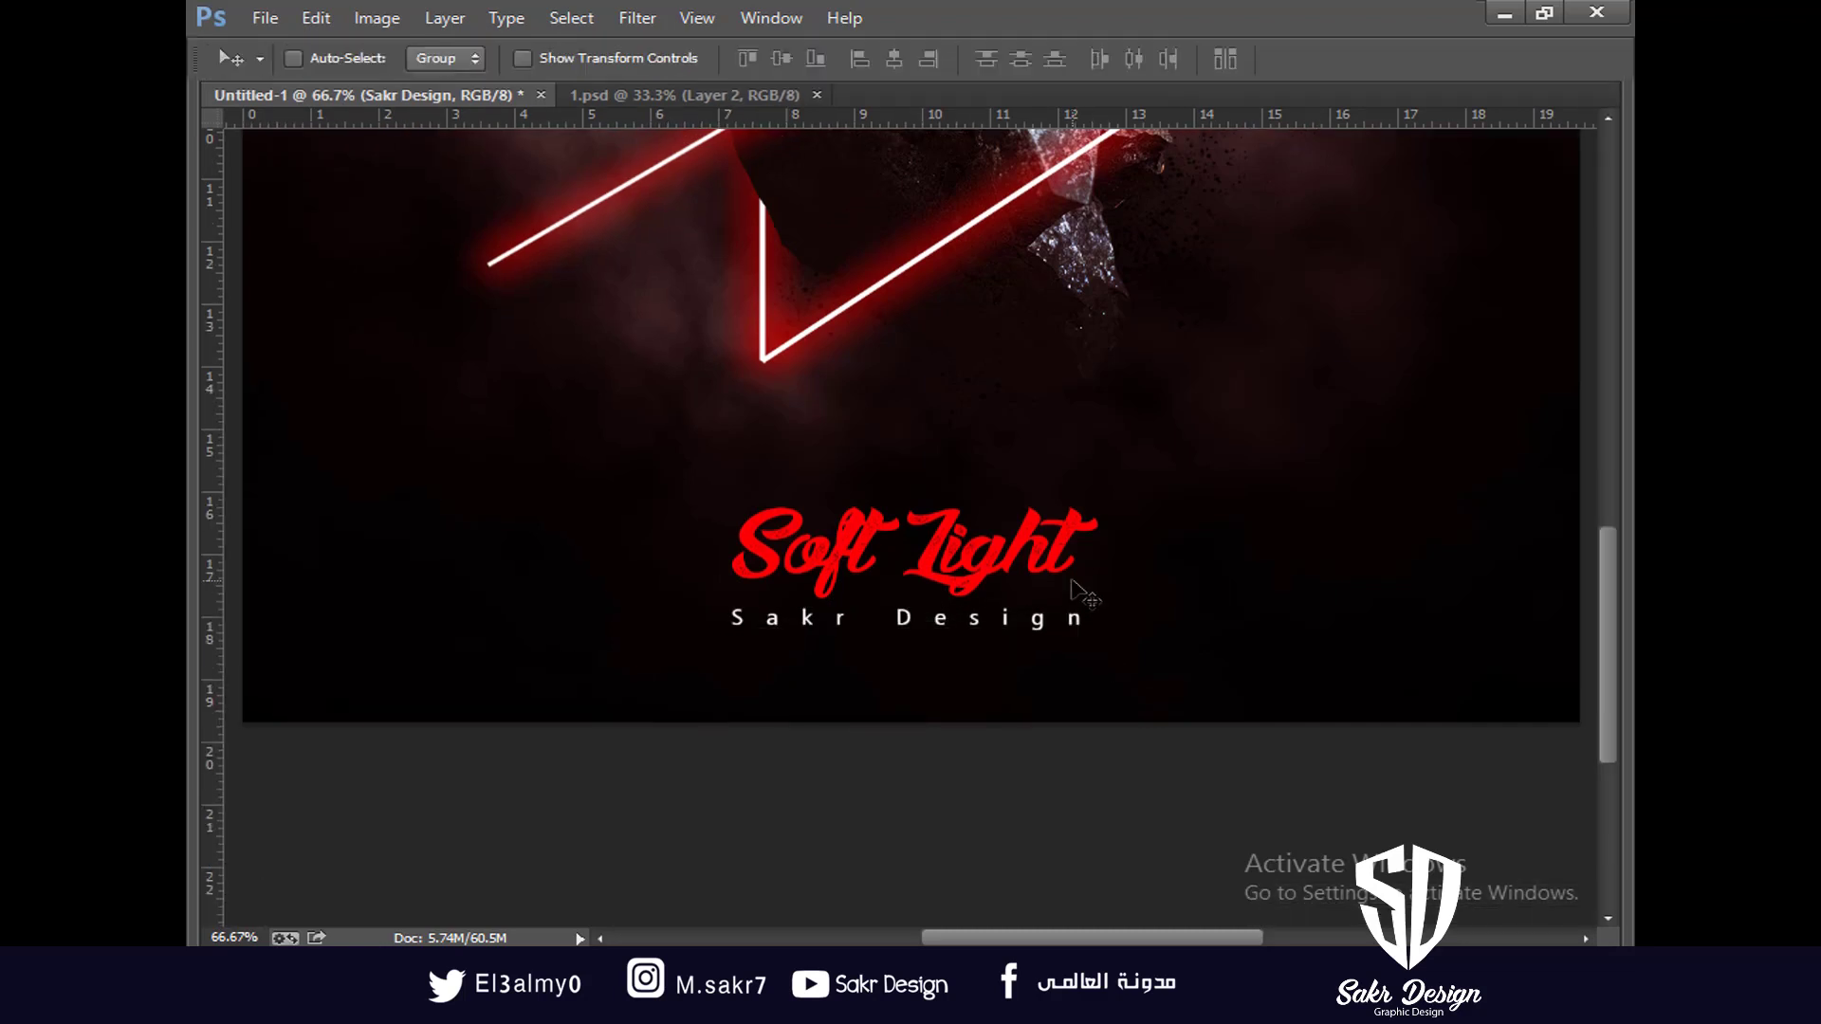
Select the "Soft Light" and "Sakr Design" text layers together and nudge them slightly down the canvas
key(ctrl+0)
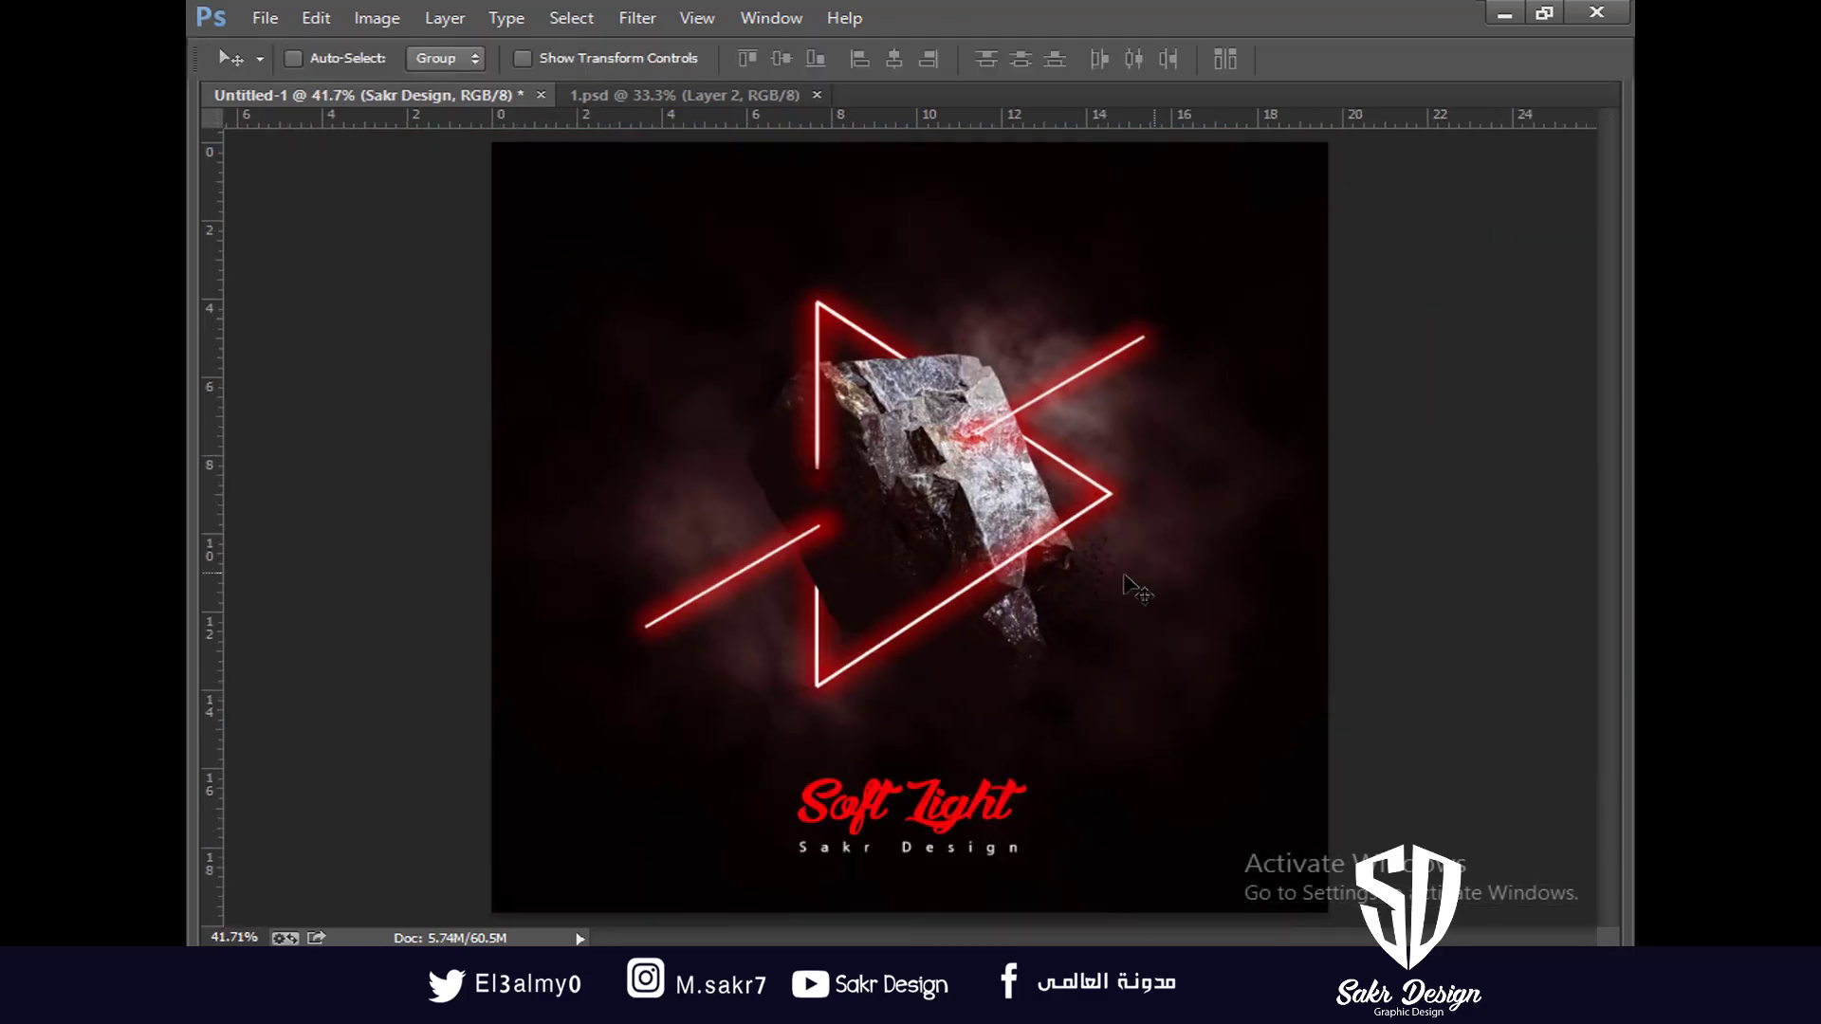
right_click(949, 632)
click(959, 650)
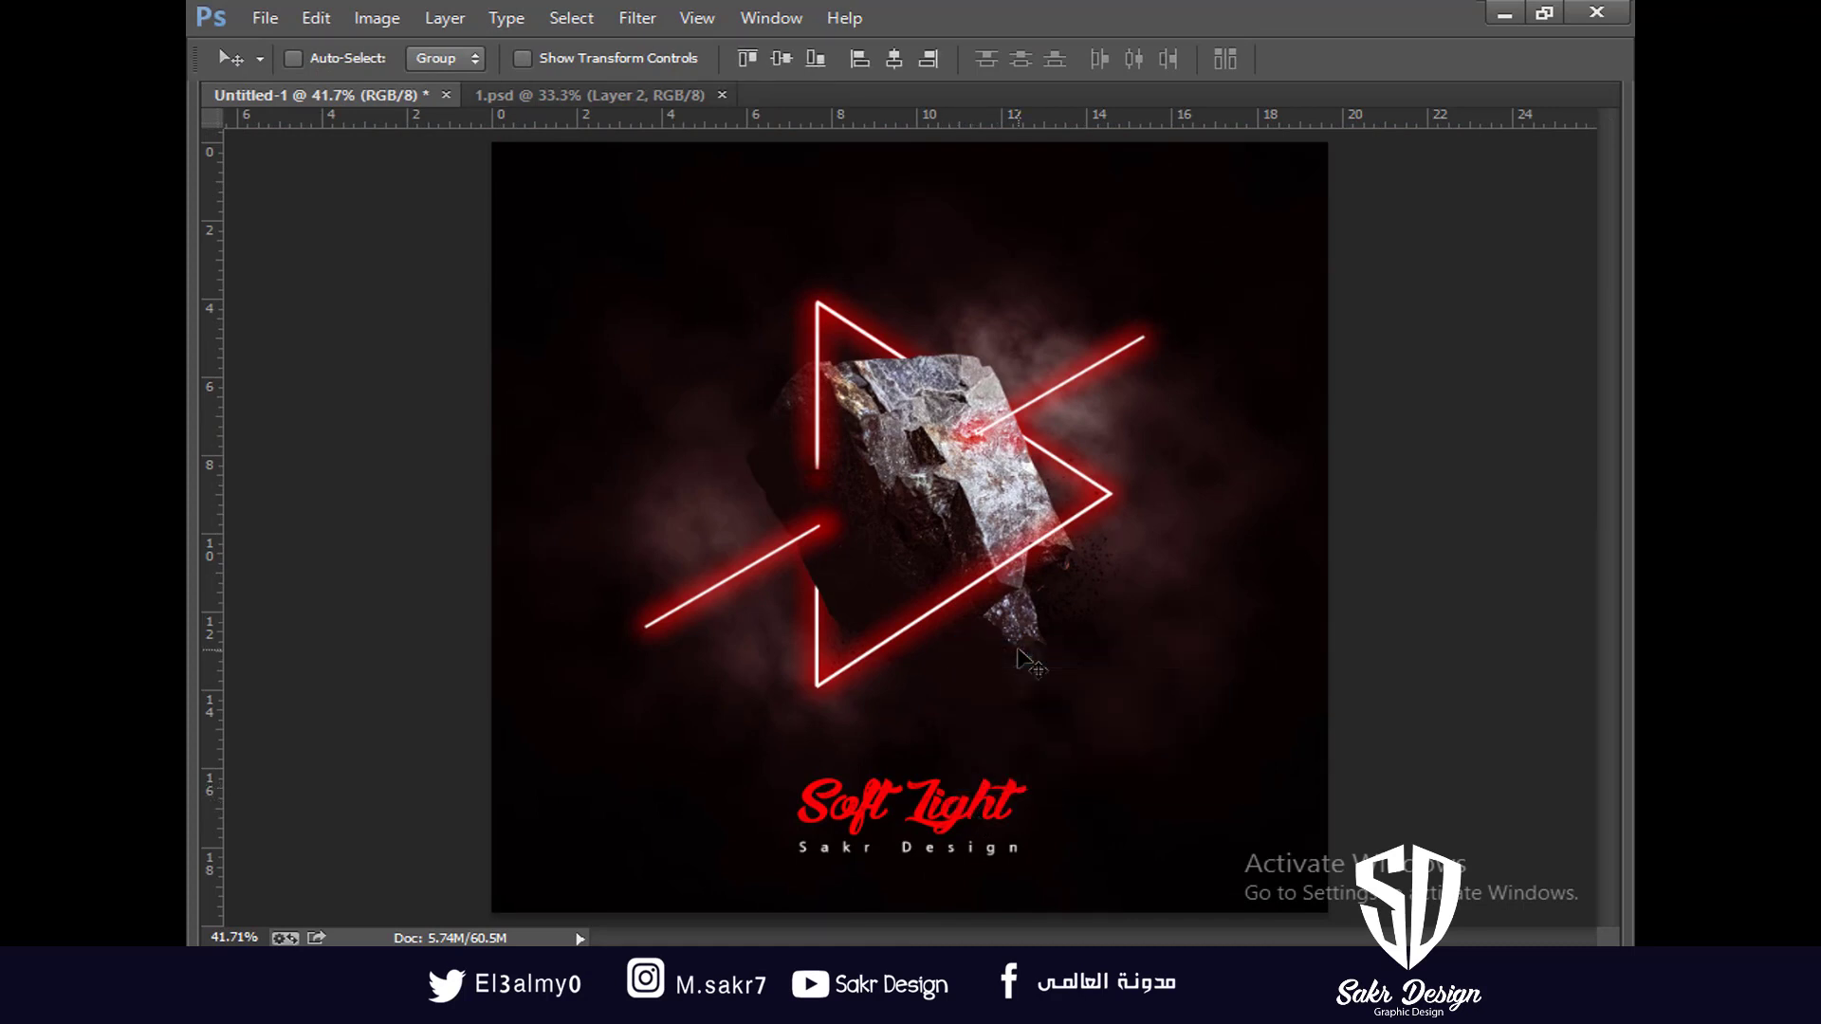
key(shift+Down)
key(shift+Down)
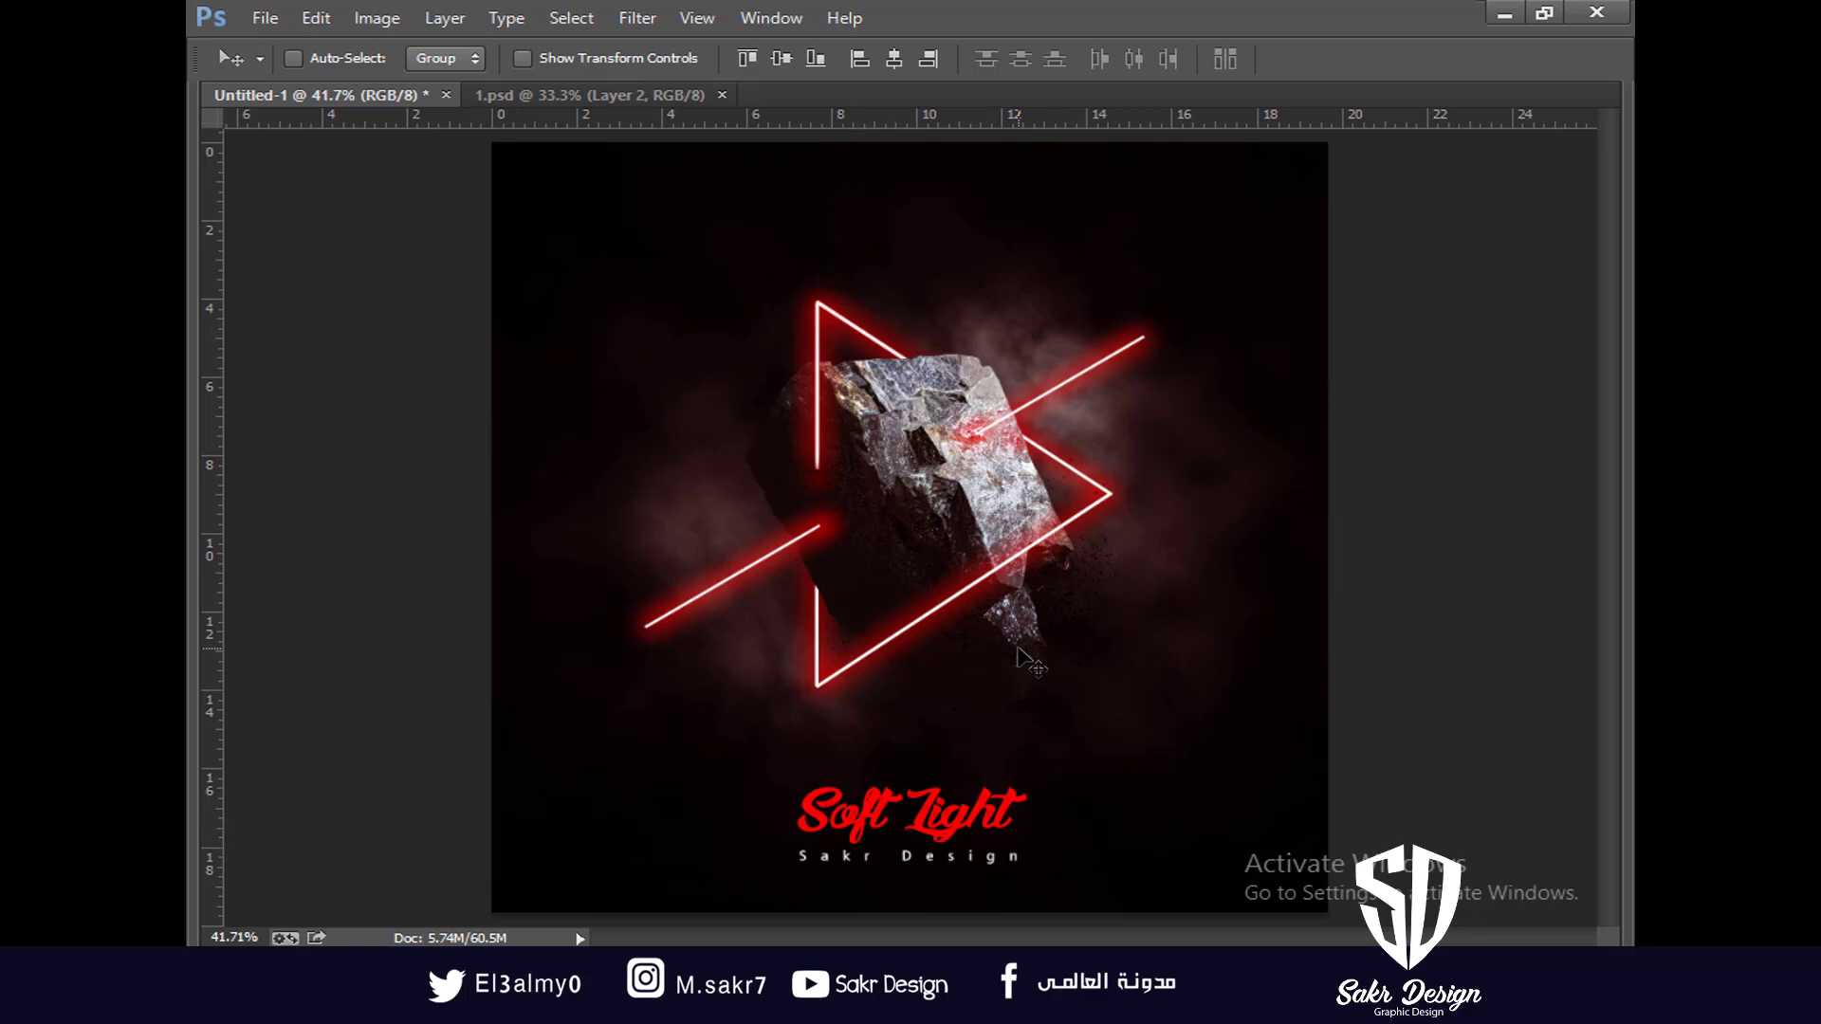
key(Tab)
key(Tab)
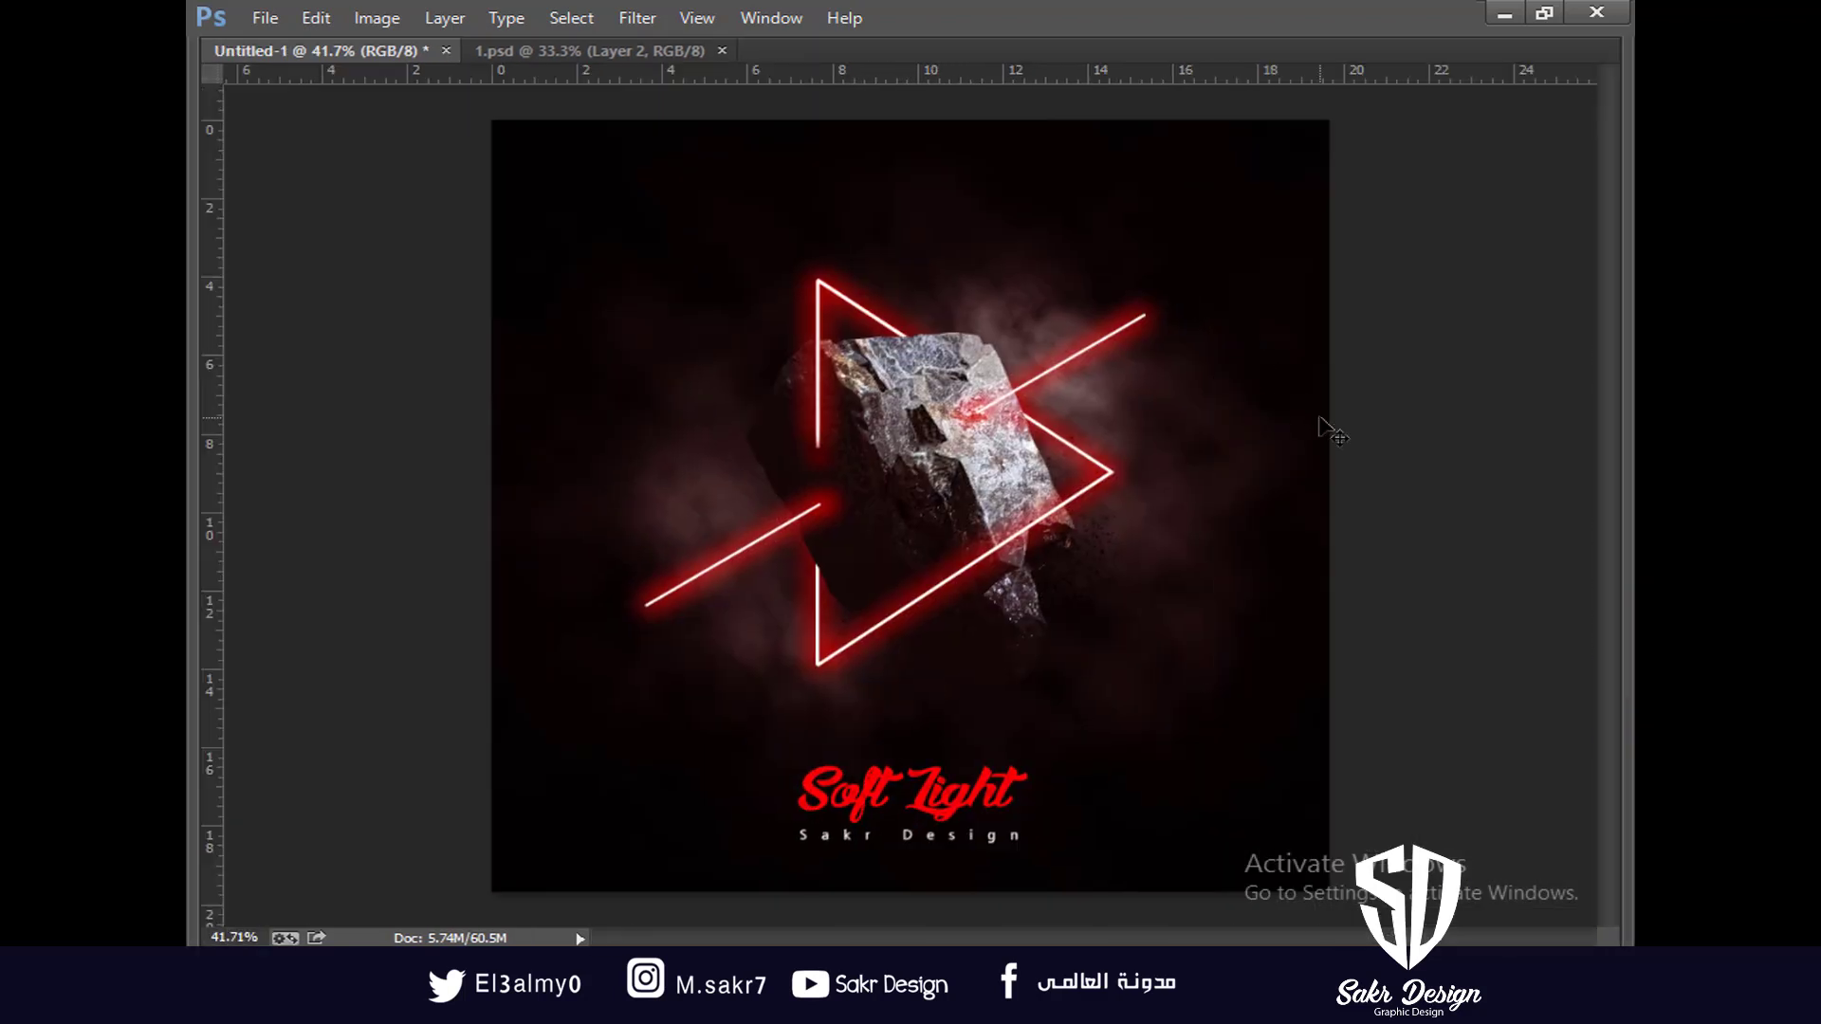